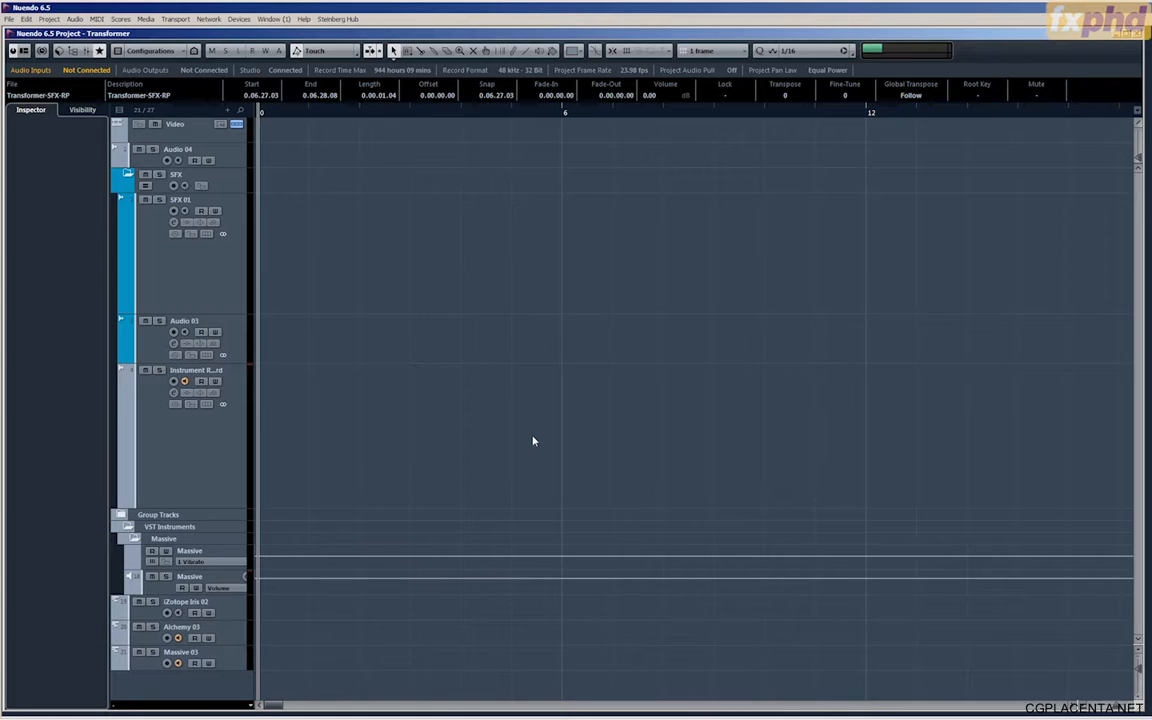
Bypass the MATRIX and EQuilibrium inserts on the Massive instrument channel.
left_click(208, 579)
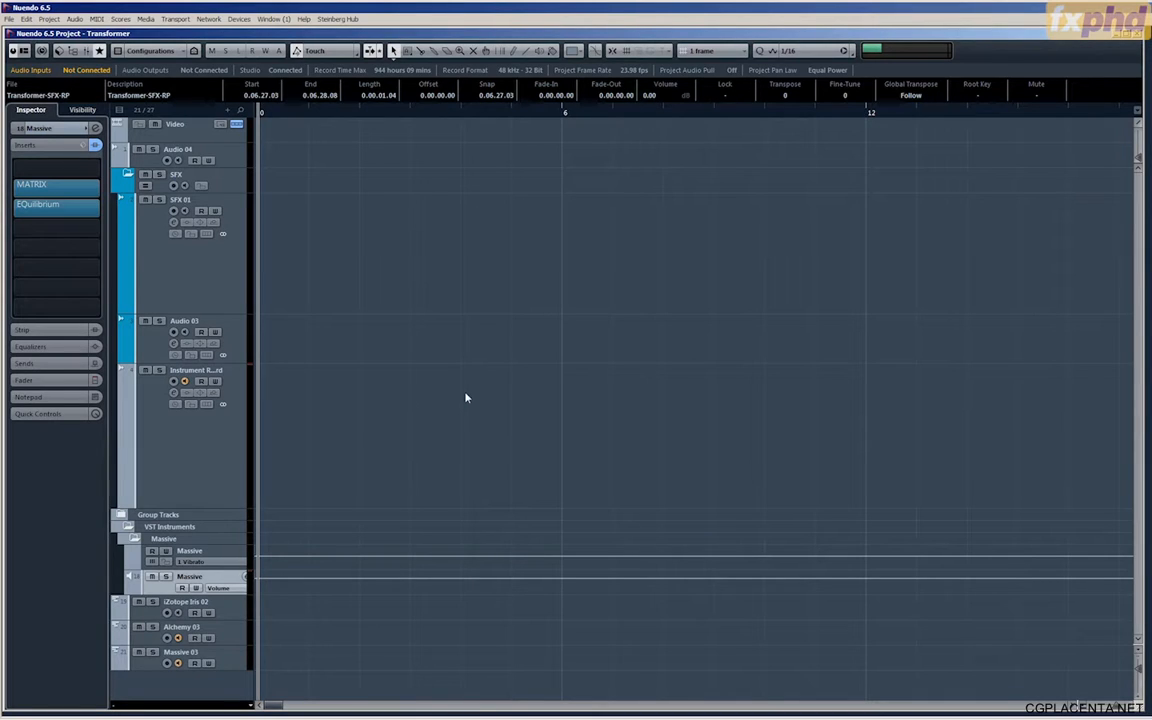
left_click(14, 184)
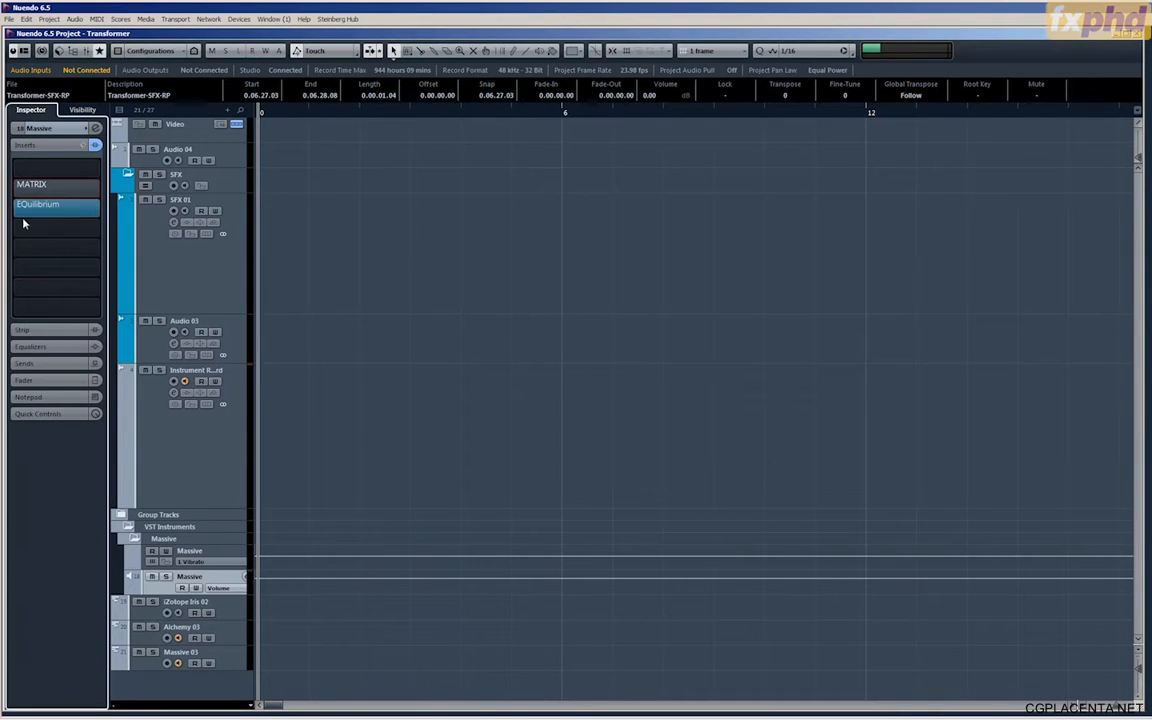
left_click(14, 207)
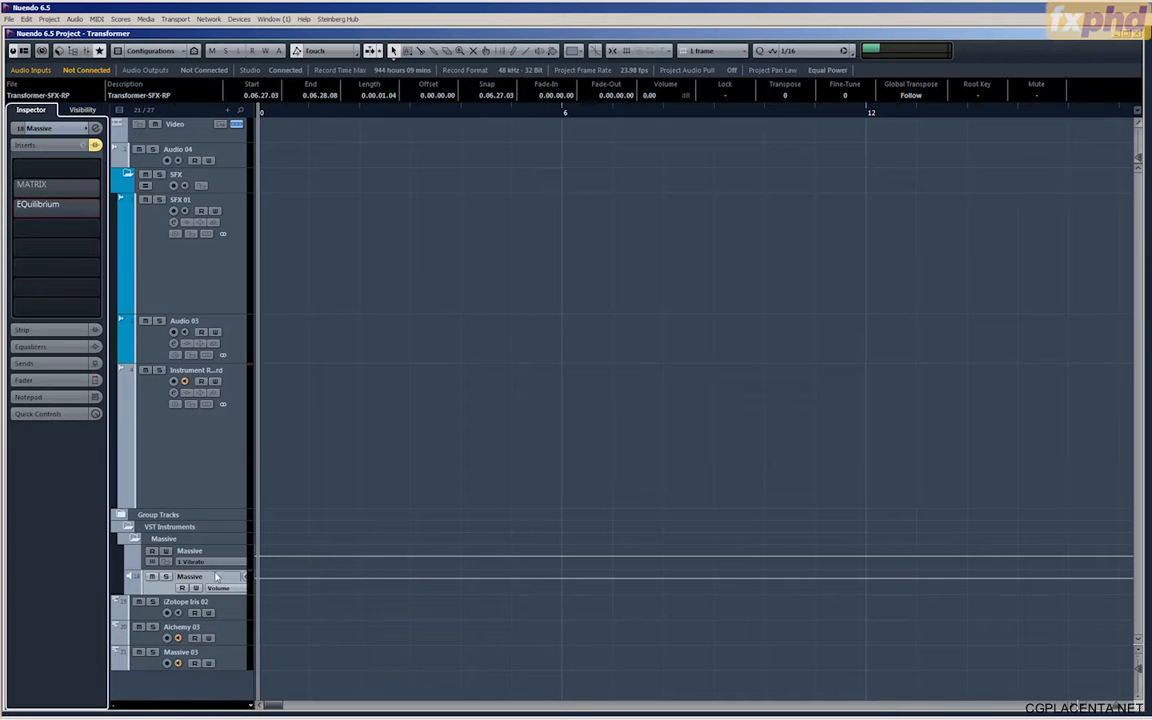
Open the Massive synth editor from its instrument channel and place its window nearer the middle of the project.
left_click(96, 128)
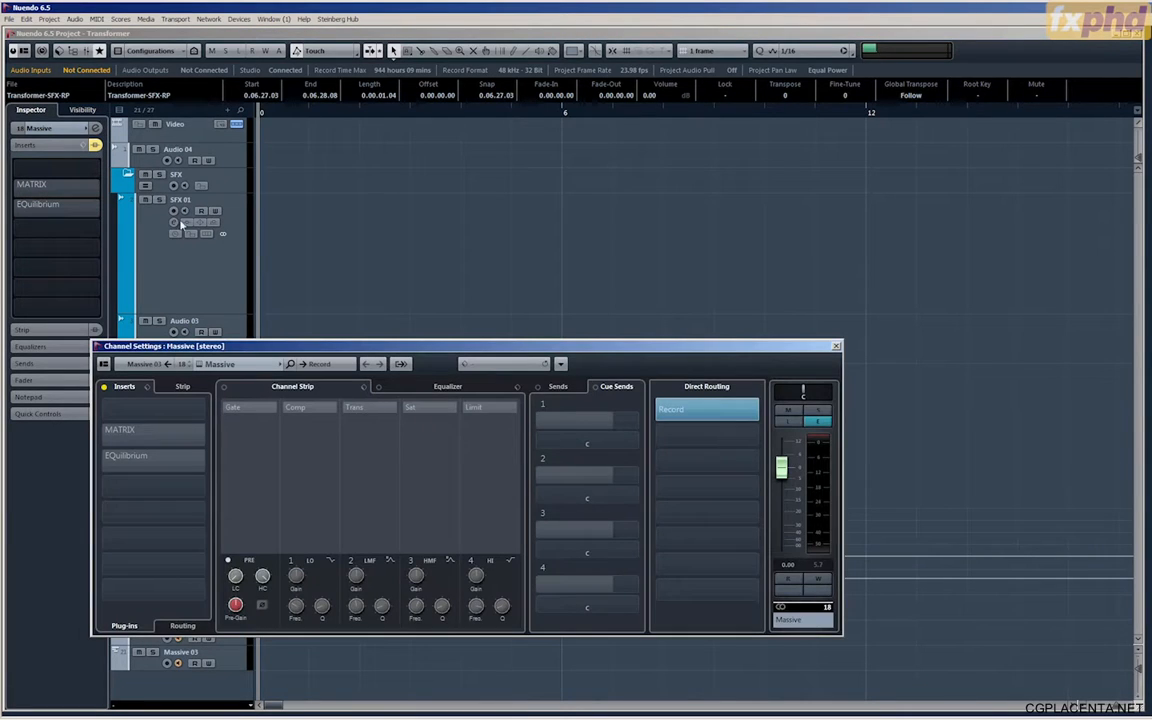
left_click(836, 347)
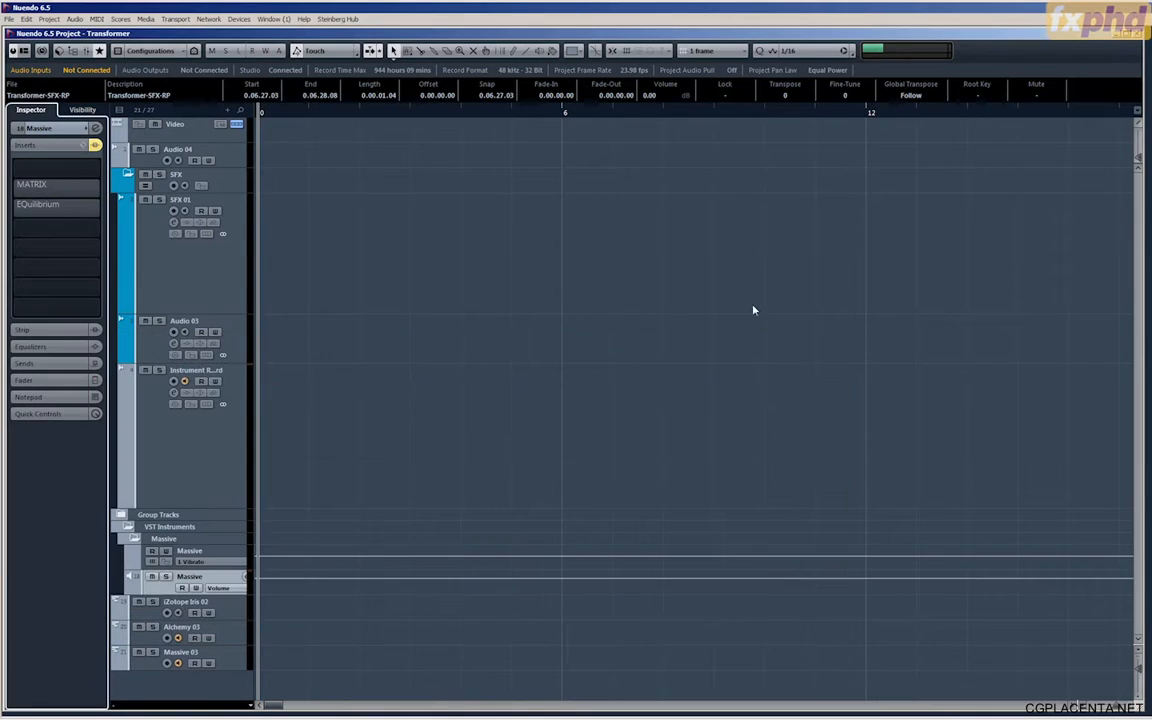
left_click(35, 128)
left_click(91, 142)
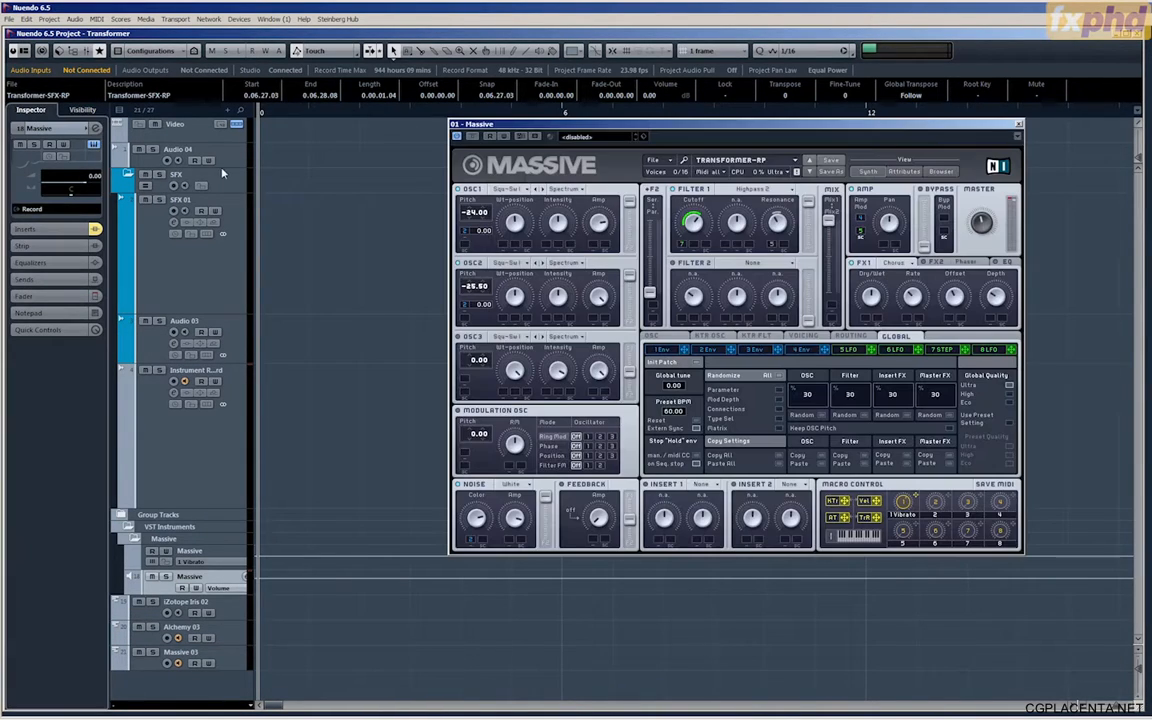
left_click_drag(563, 125, 422, 139)
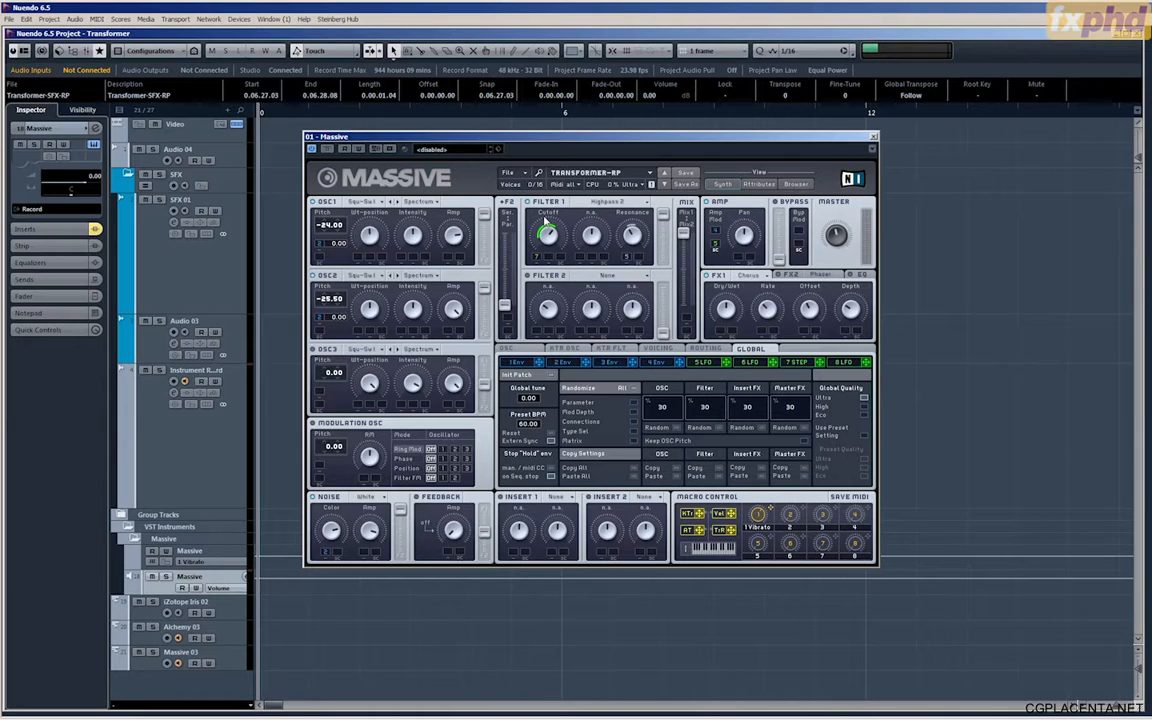
Examine the 7 Step stepper pattern and the 5 LFO settings in the TRANSFORMER-RP patch.
left_click(795, 361)
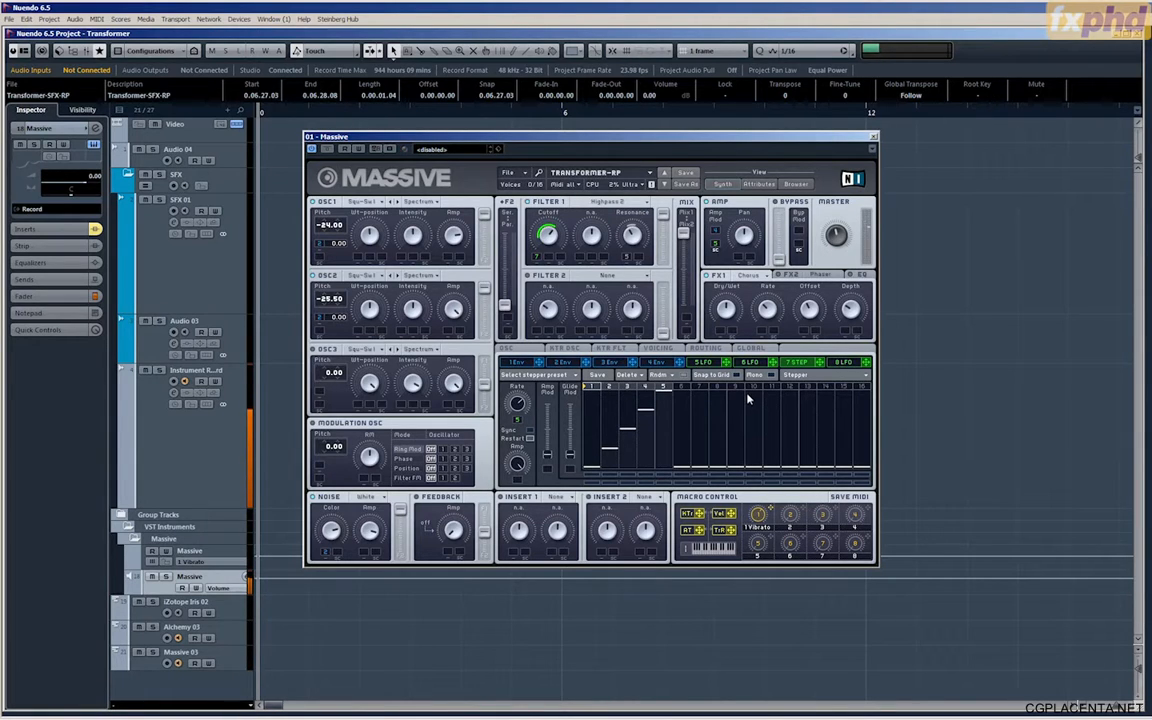
left_click(703, 362)
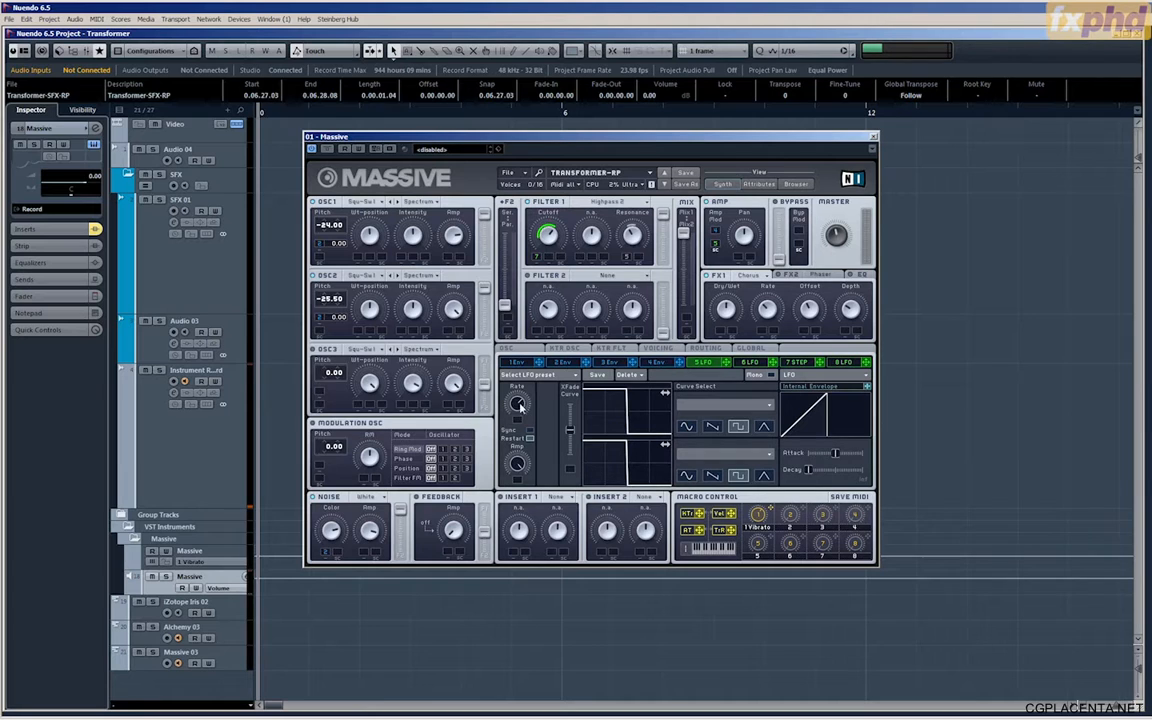
left_click(795, 362)
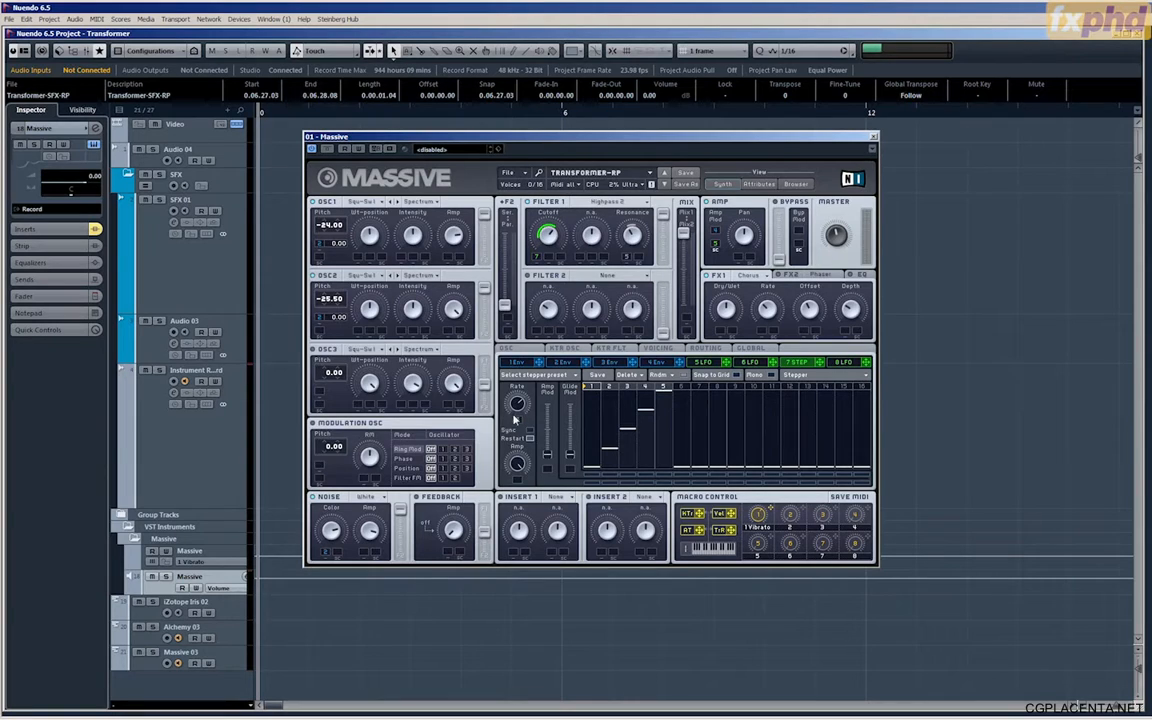
Try the sine, triangle and sawtooth waveforms on both curves of the 5 LFO modulator.
left_click(705, 363)
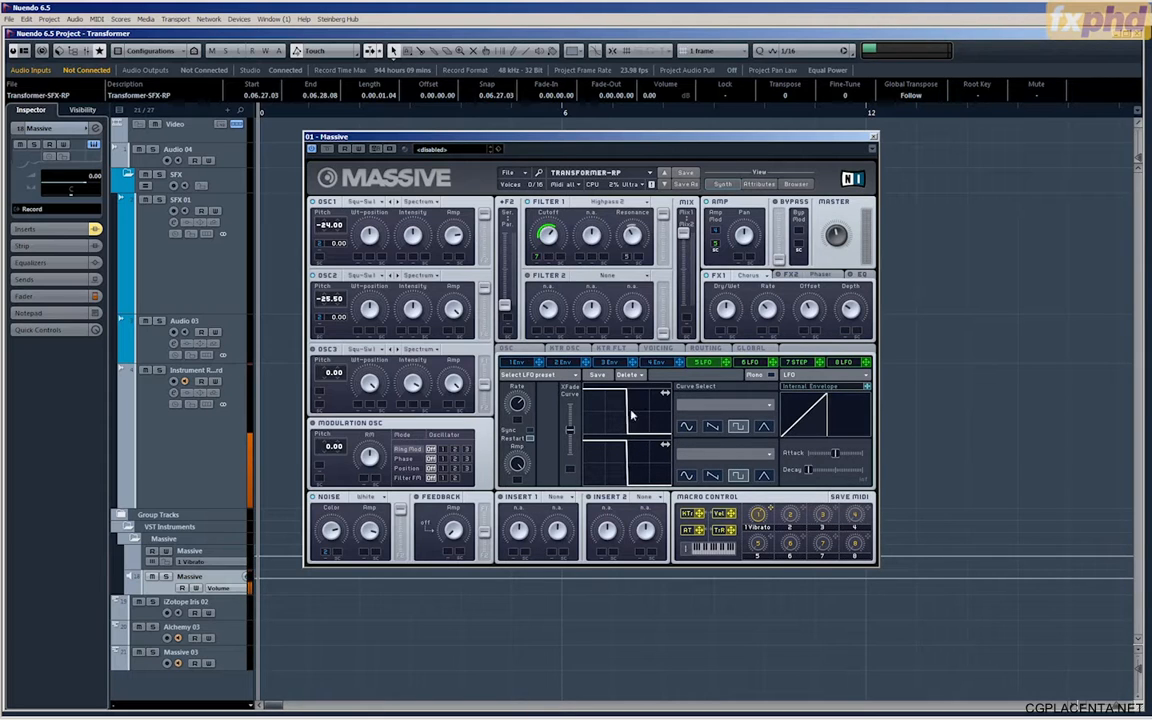
left_click(687, 428)
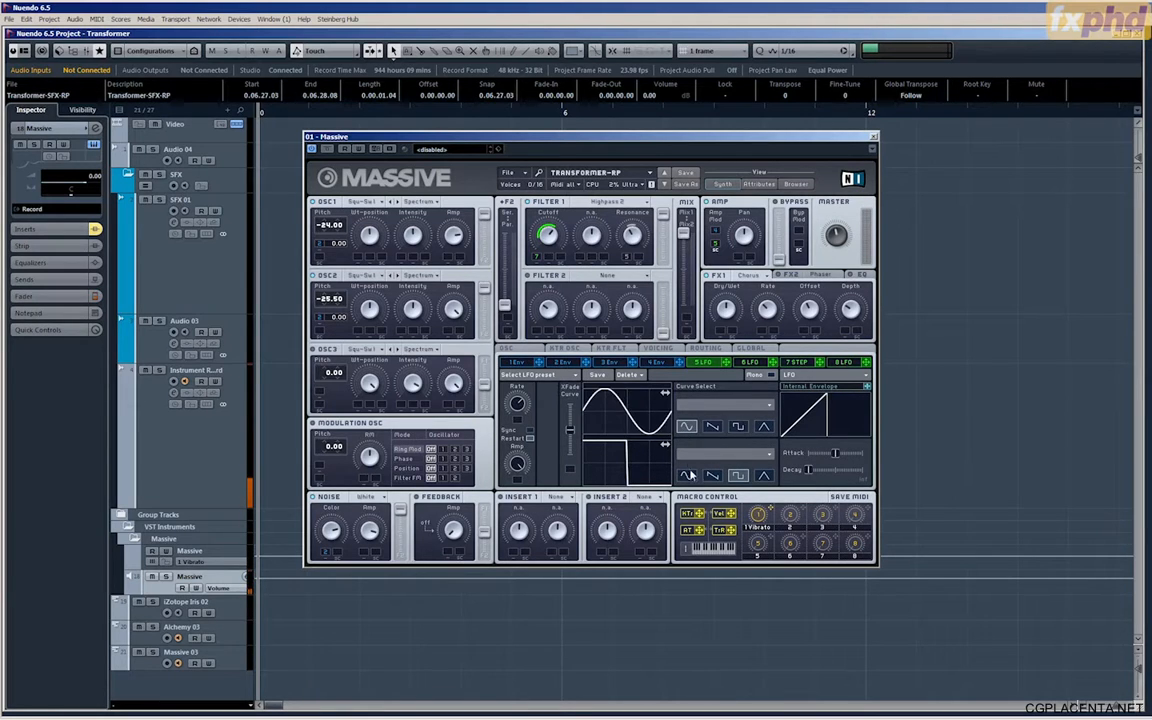
left_click(687, 475)
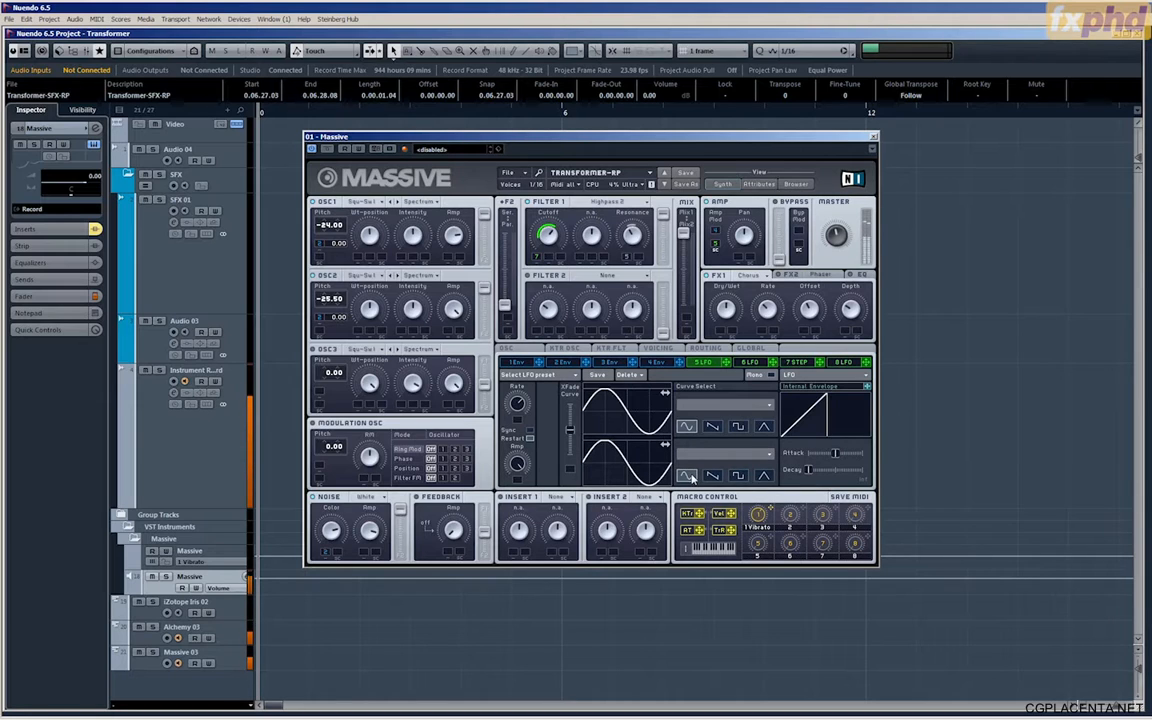
left_click(764, 426)
left_click(764, 476)
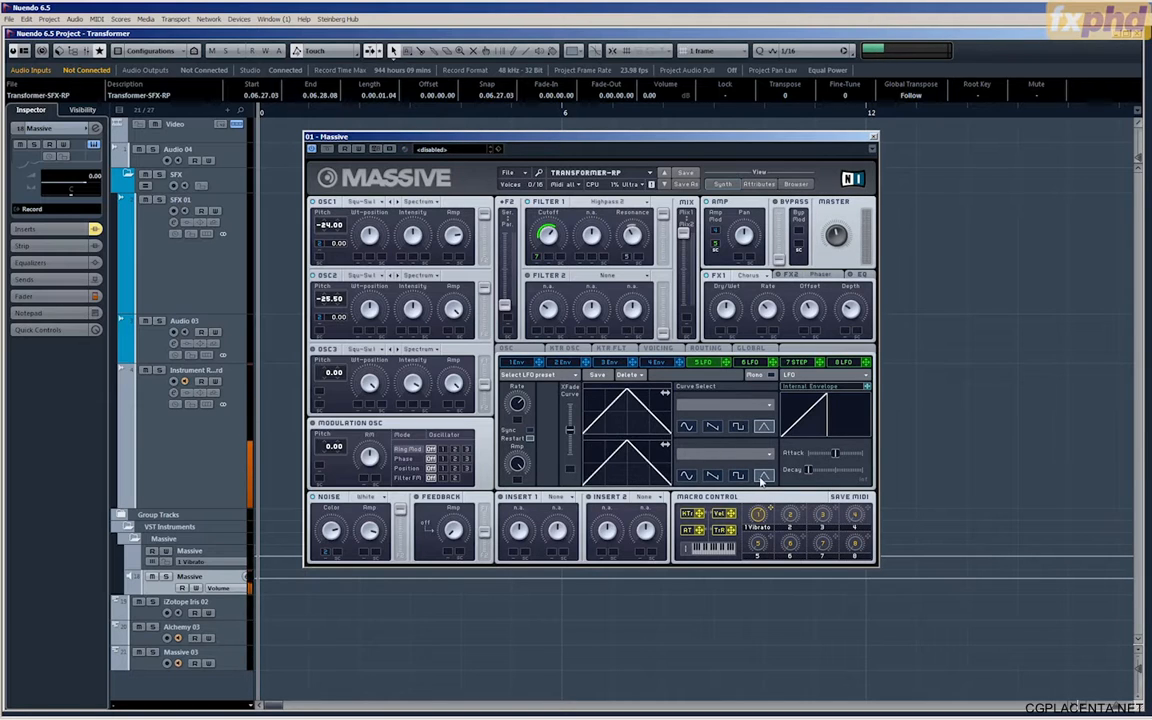
left_click(712, 426)
left_click(712, 475)
Try the Bending 1 preset on the first 5 LFO curve and Bending 5 on the second.
left_click(725, 405)
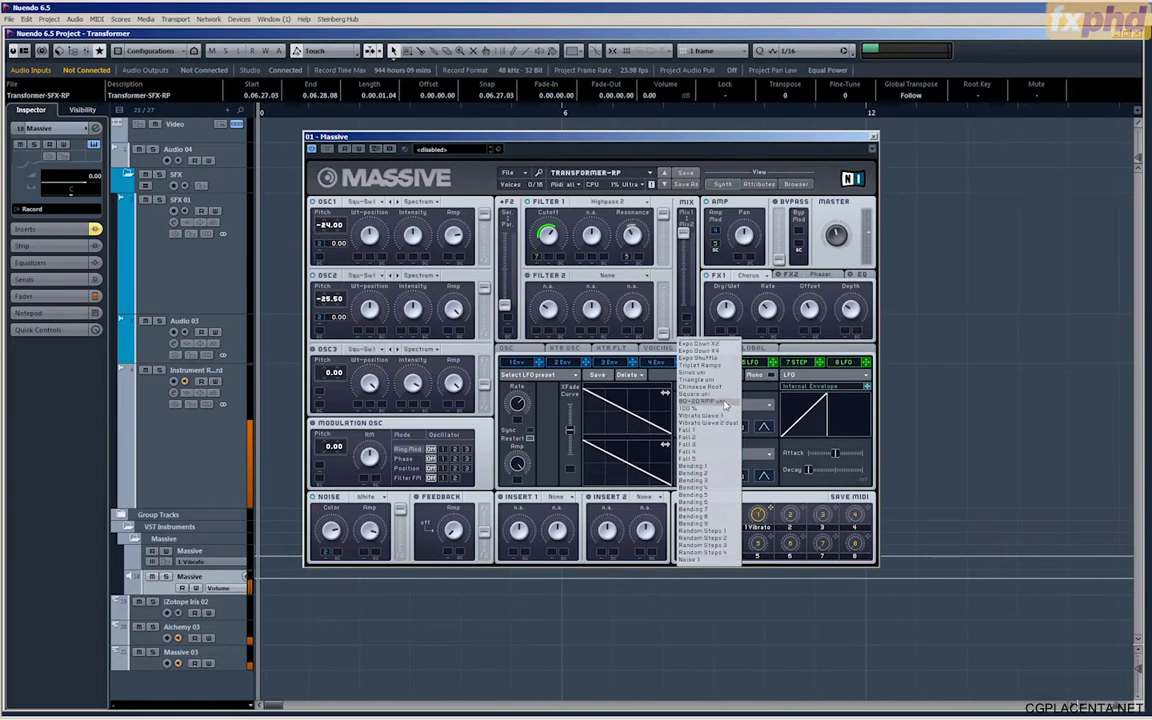
left_click(703, 467)
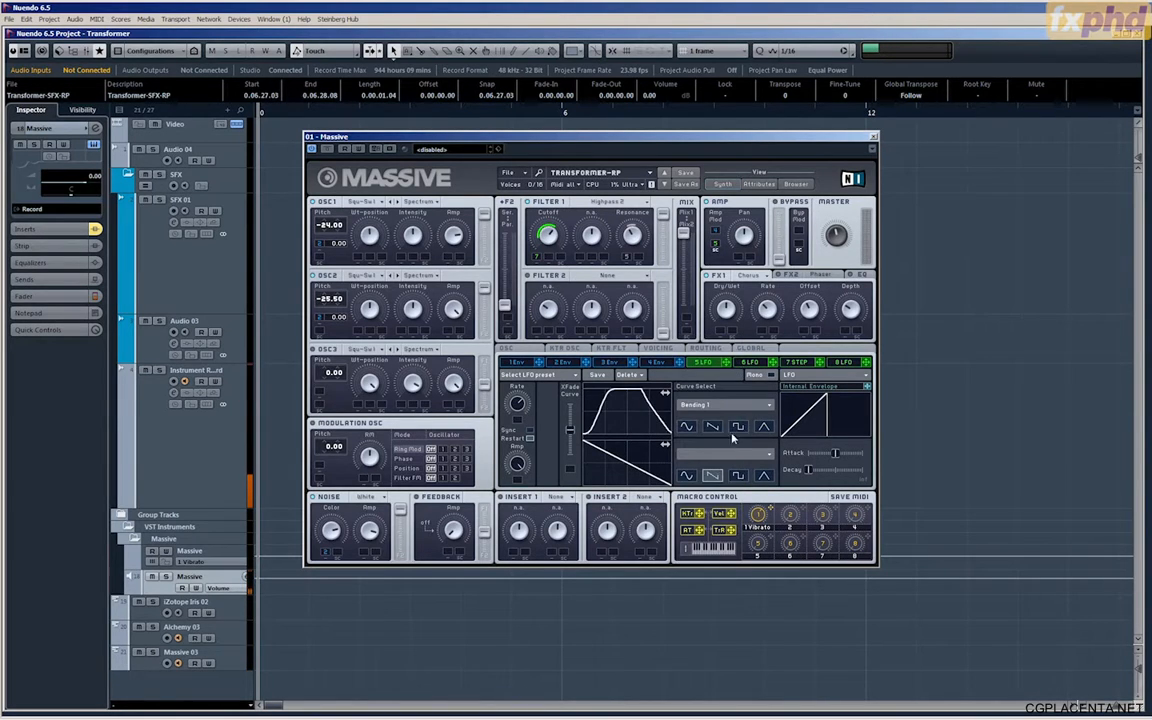
left_click(725, 454)
left_click(736, 493)
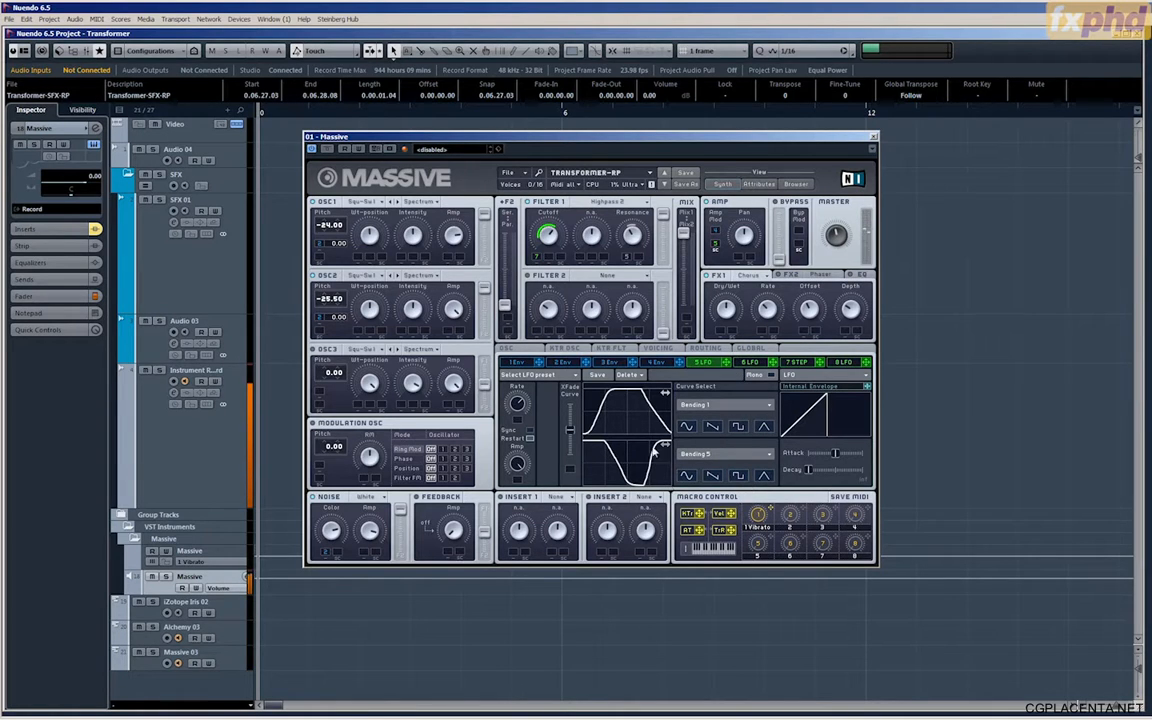
Set both 5 LFO curves to the square waveform and close the Massive editor.
left_click(737, 426)
left_click(737, 475)
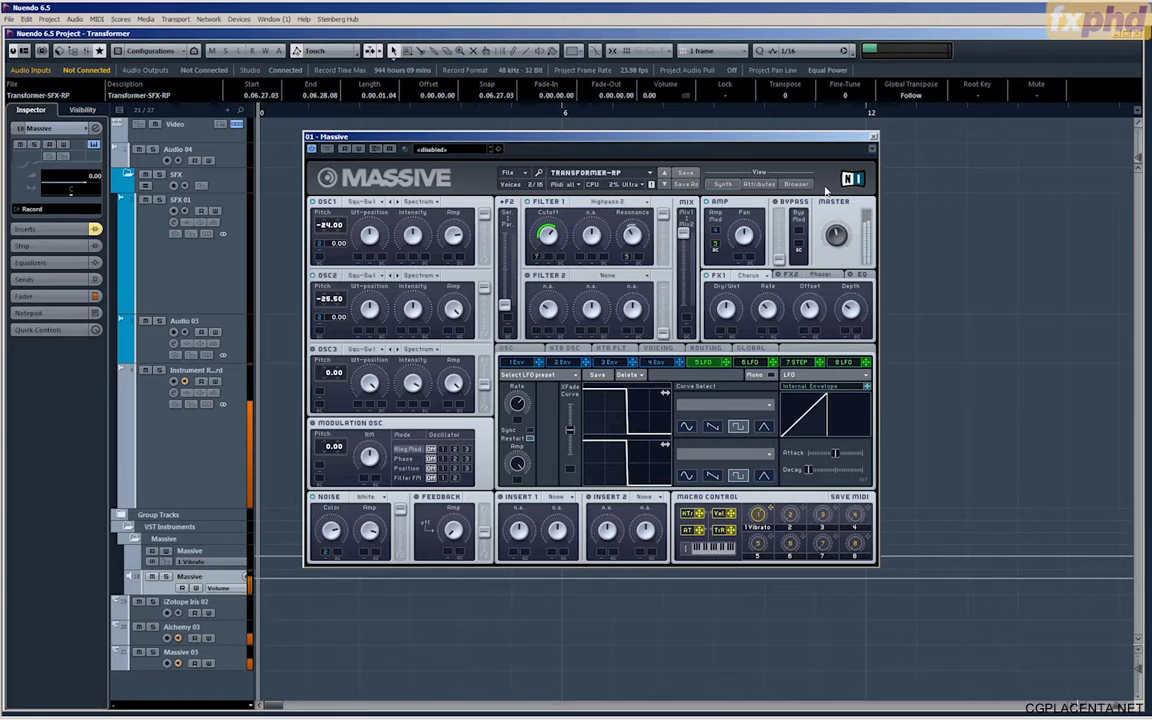
left_click(872, 137)
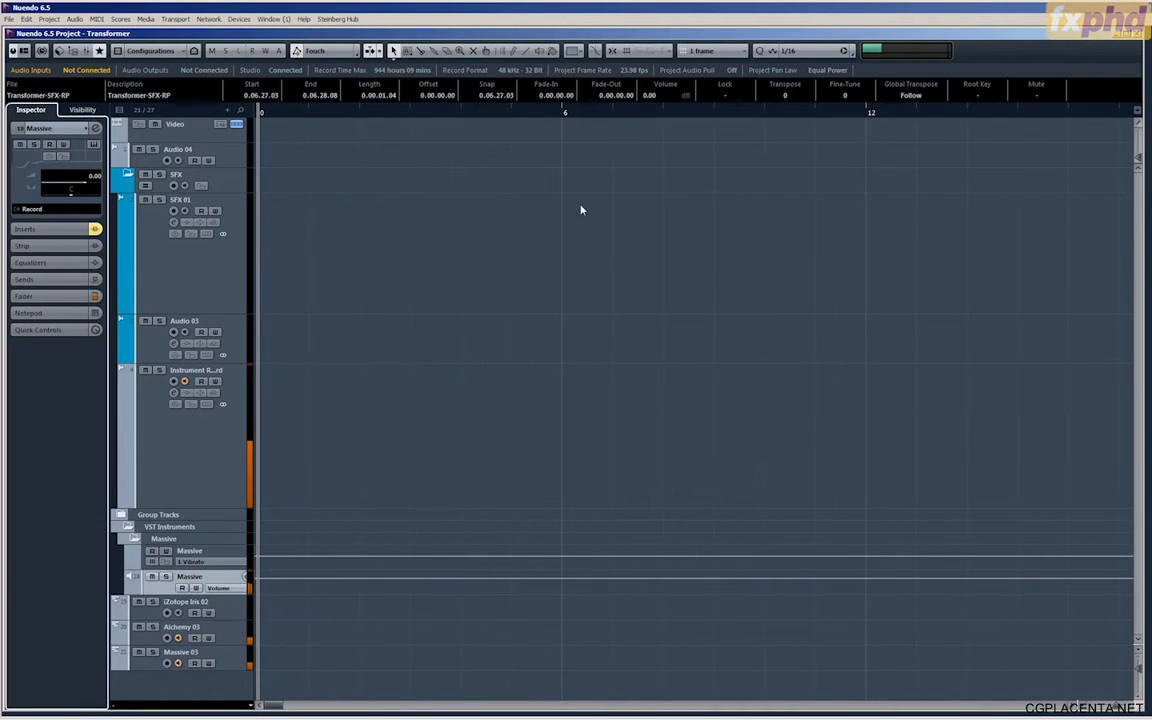
Reactivate the MATRIX insert on the Massive channel and select the User preset Transformers in its editor.
left_click(52, 229)
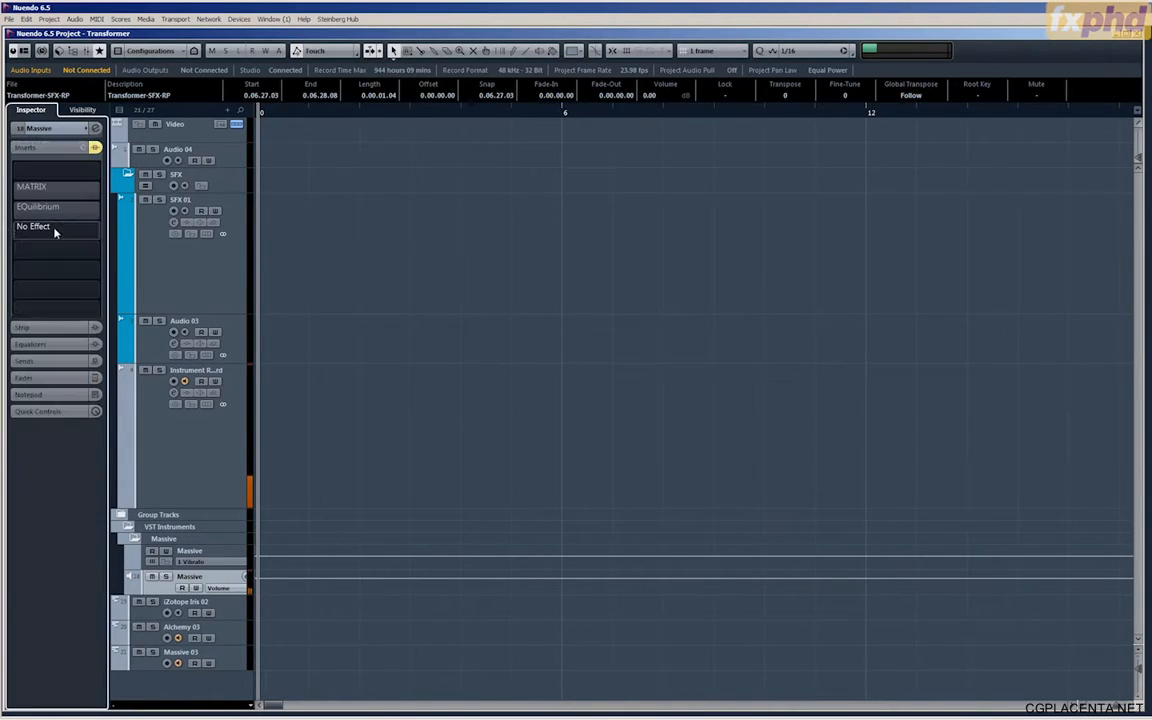
left_click(15, 188)
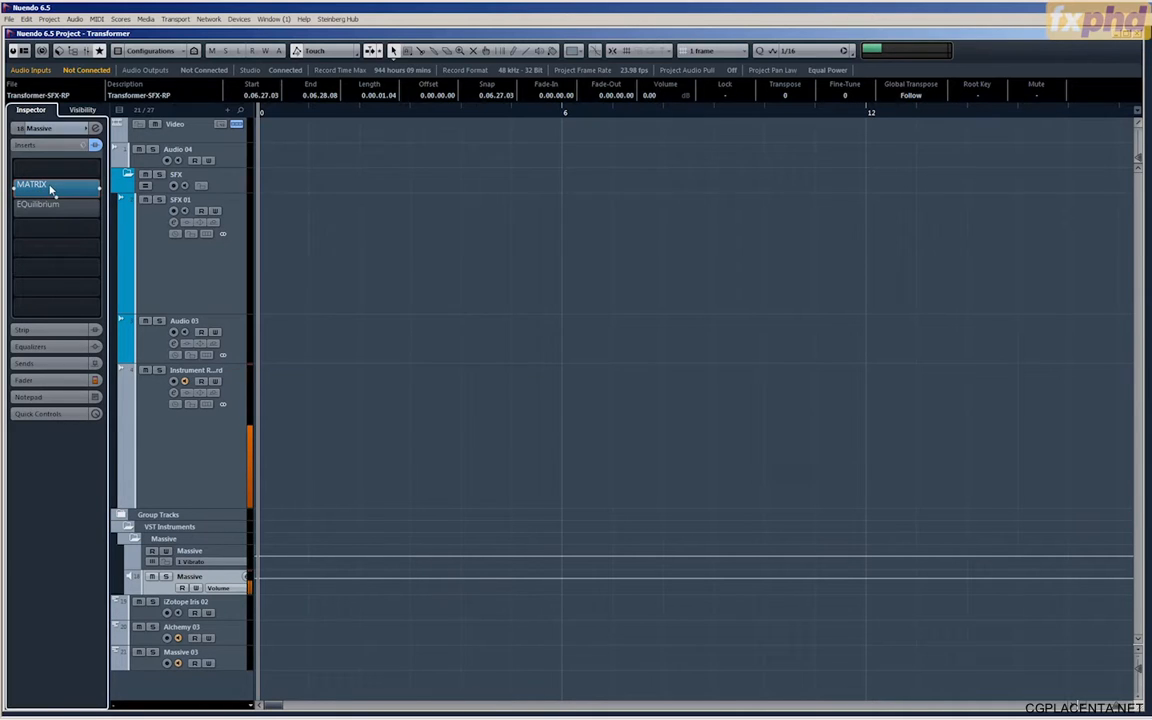
left_click(51, 189)
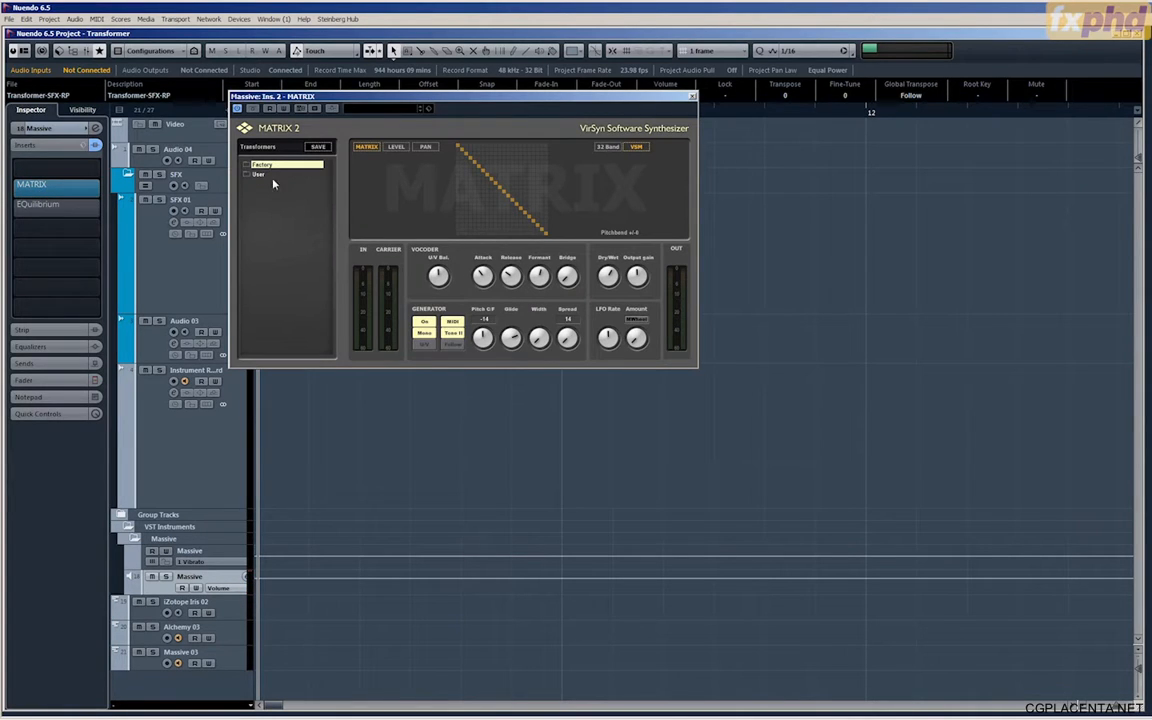
left_click(258, 175)
Show the Massive synth editor alongside MATRIX to review the 5 LFO settings, and close it again.
left_click(54, 128)
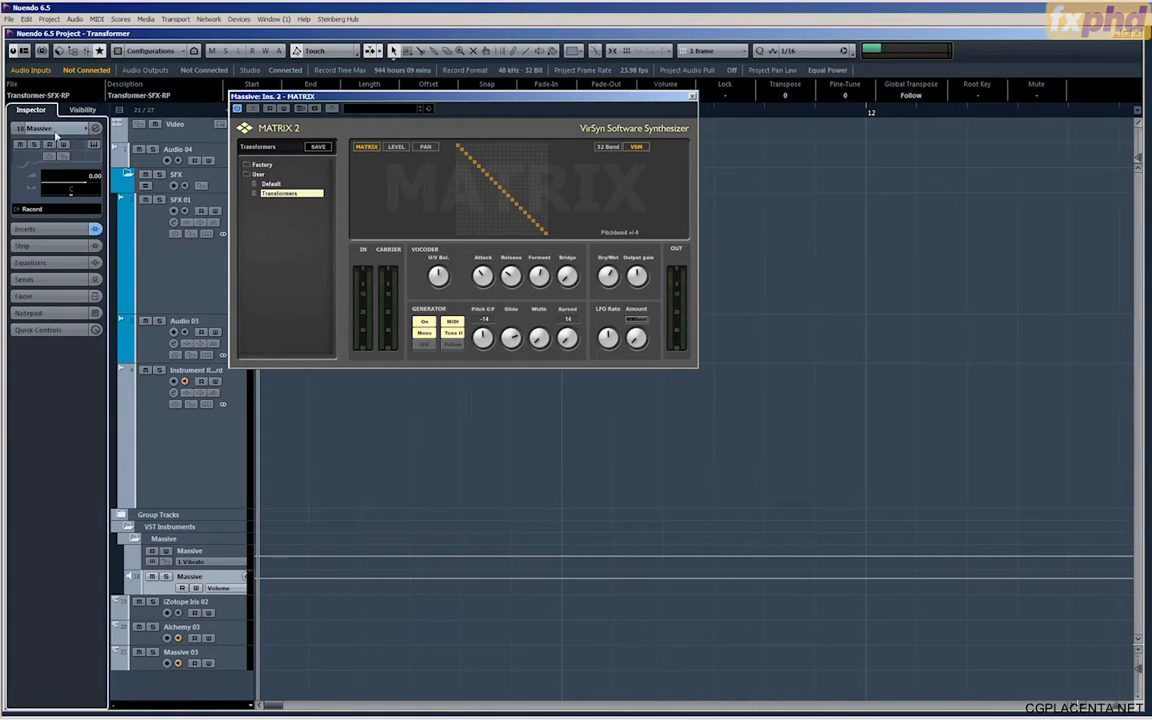
left_click(94, 145)
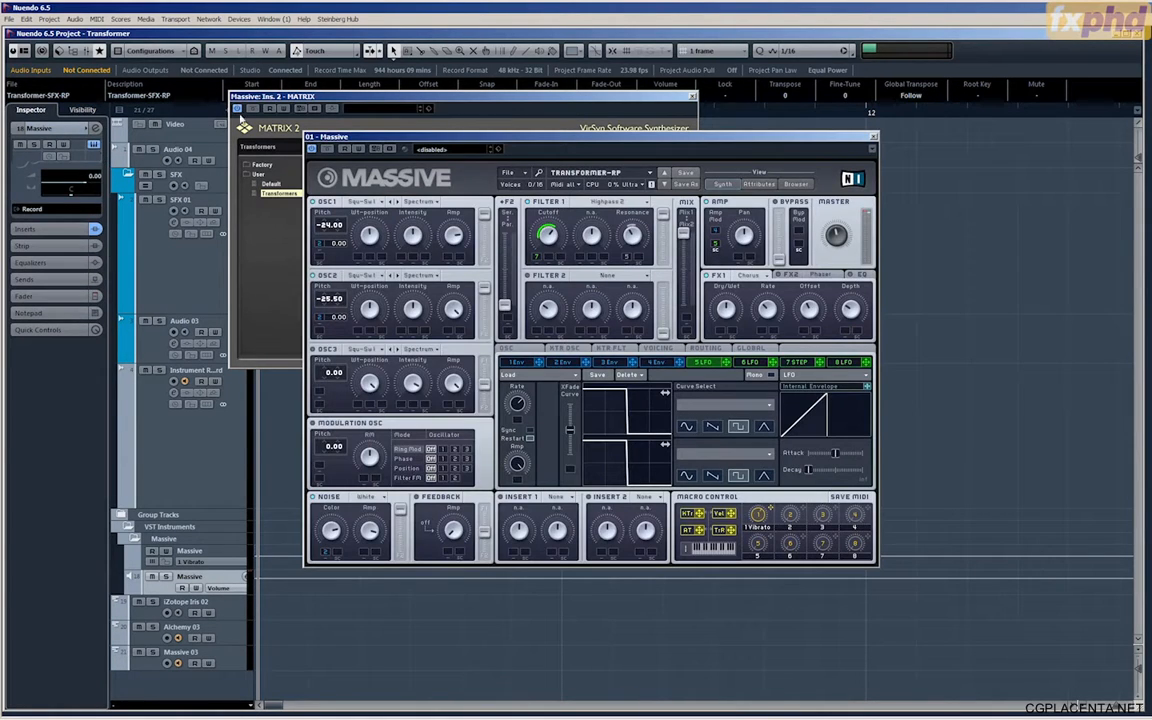
left_click_drag(510, 136, 622, 231)
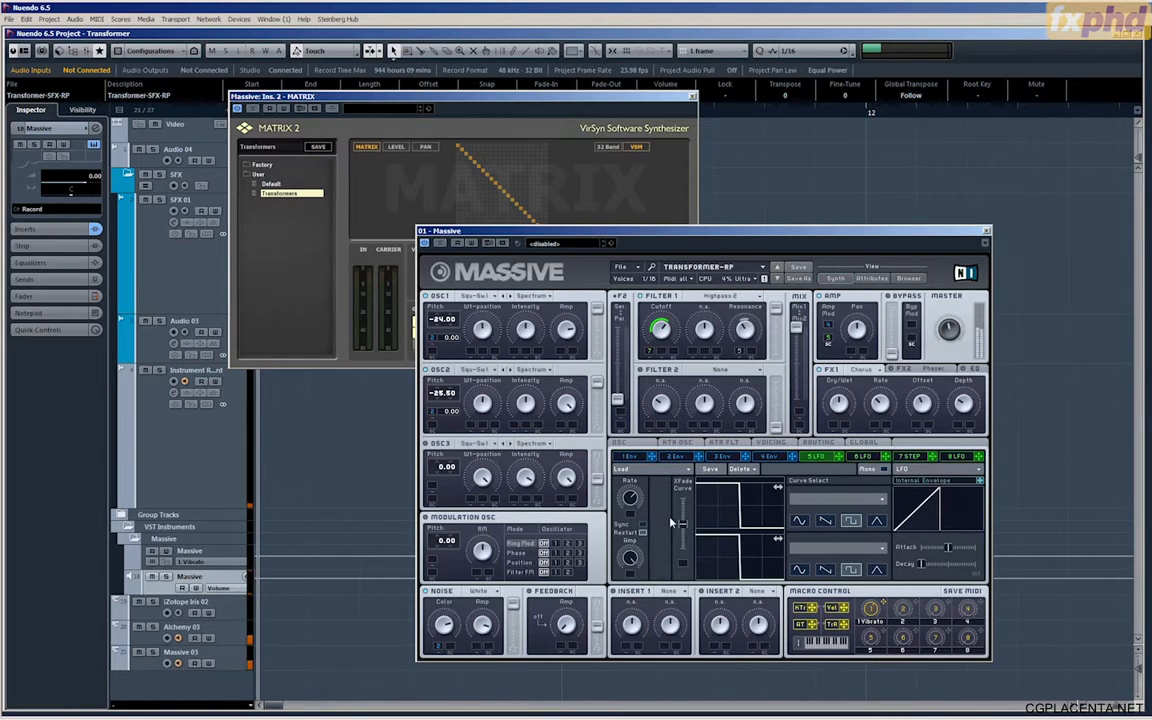
left_click(985, 231)
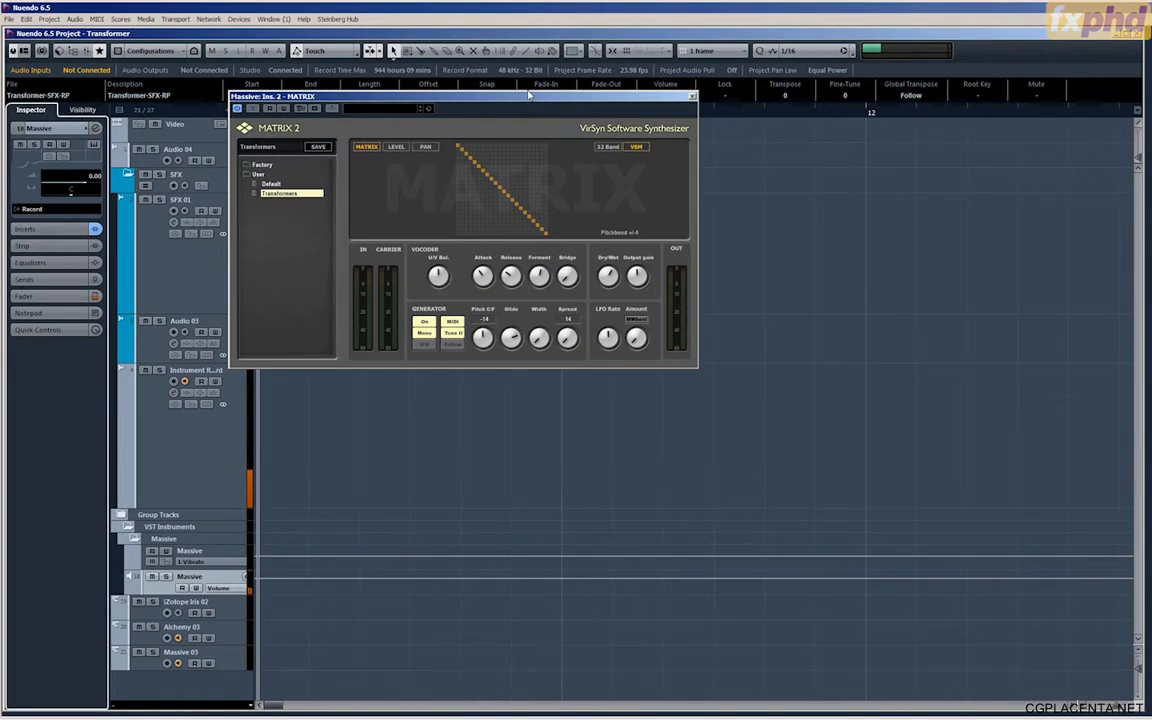
Compare the MATRIX Dry/Wet mix at 0% and fully wet, and set it slightly above the middle.
left_click_drag(530, 99, 646, 122)
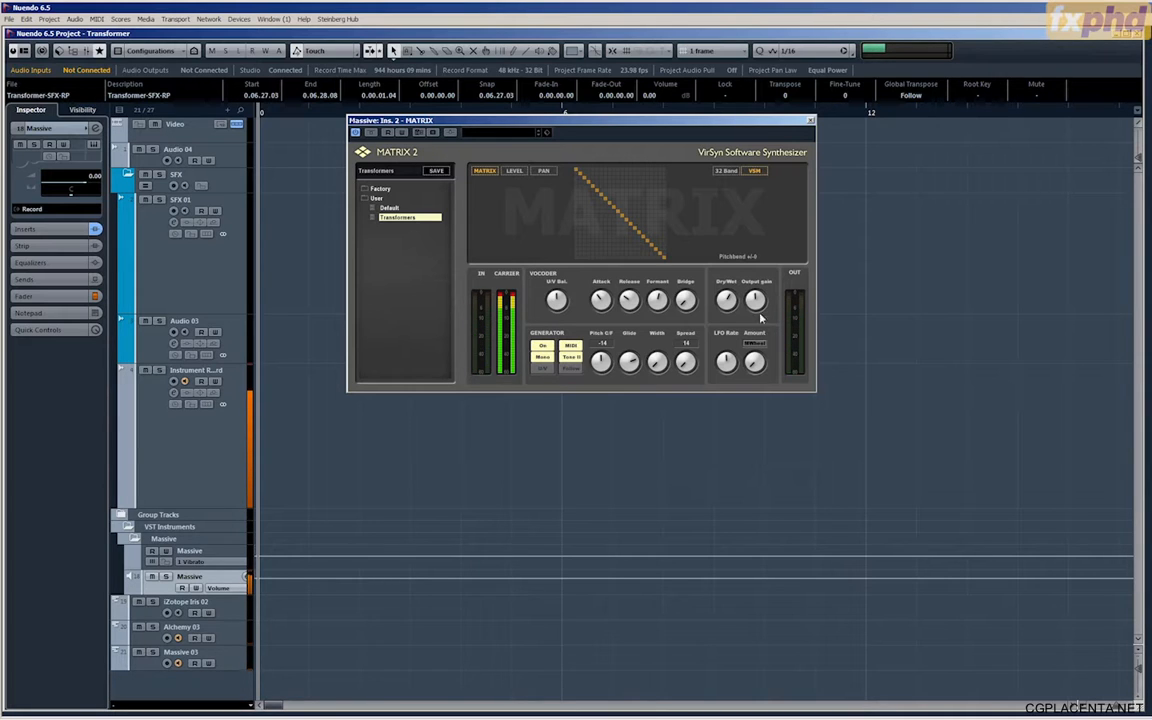
left_click_drag(727, 300, 727, 402)
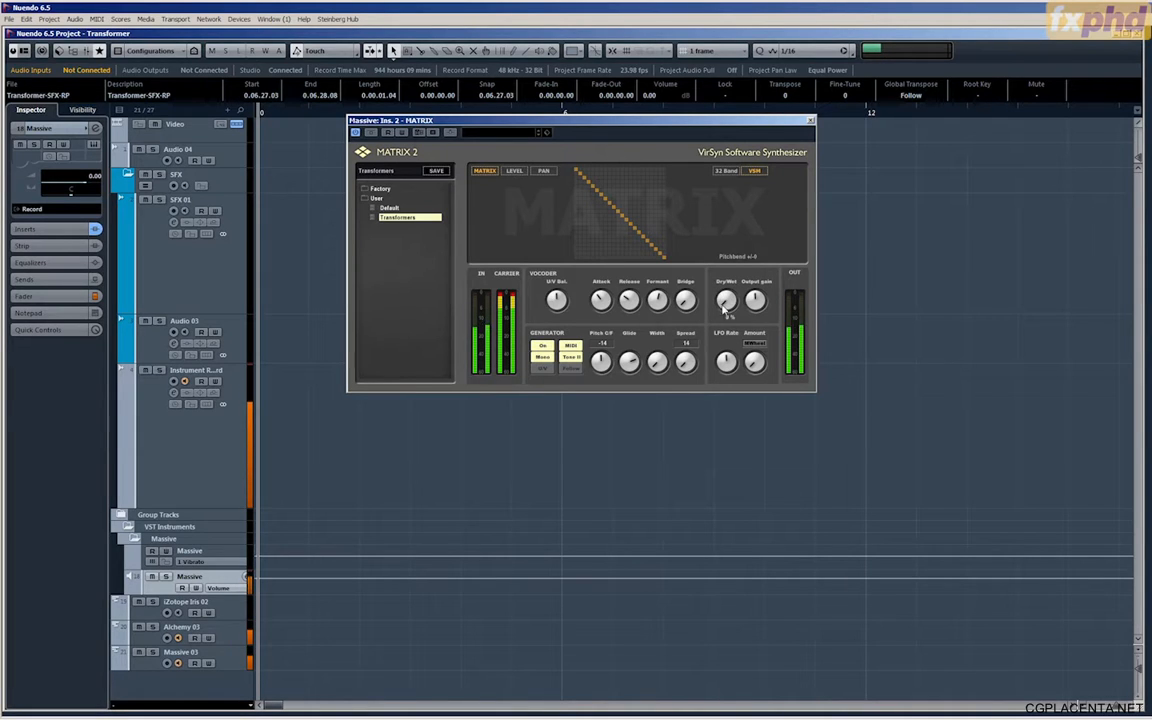
left_click_drag(724, 305, 739, 130)
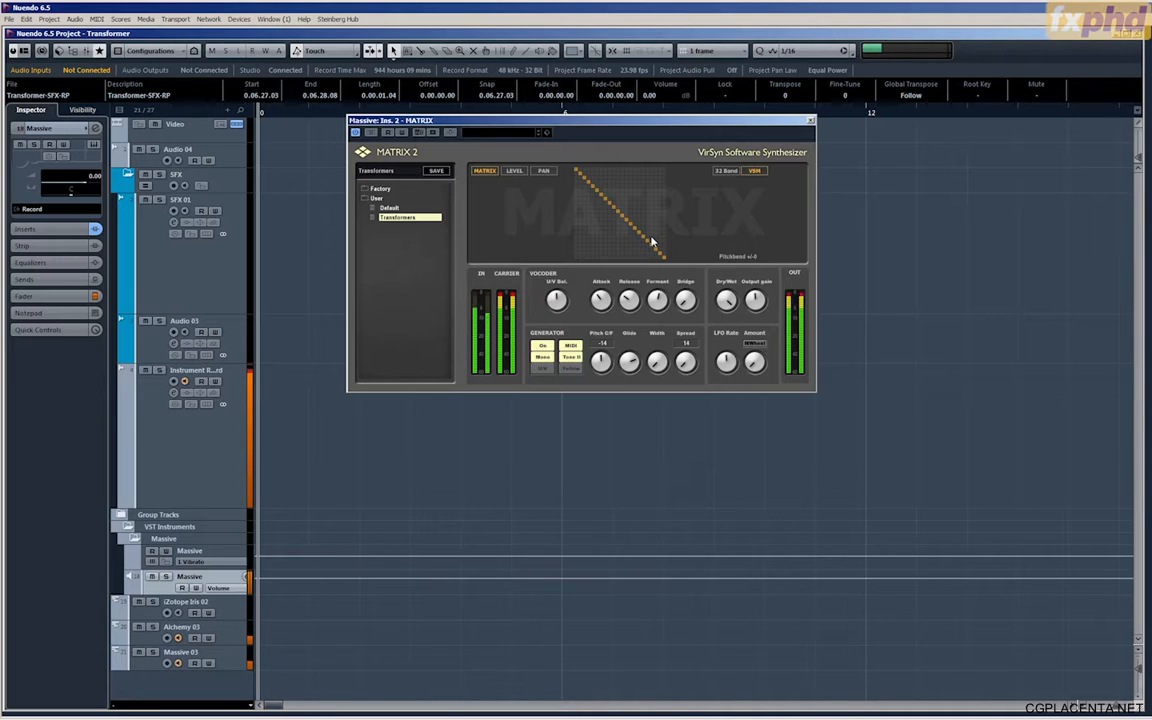
left_click_drag(733, 304, 735, 337)
left_click_drag(728, 308, 730, 304)
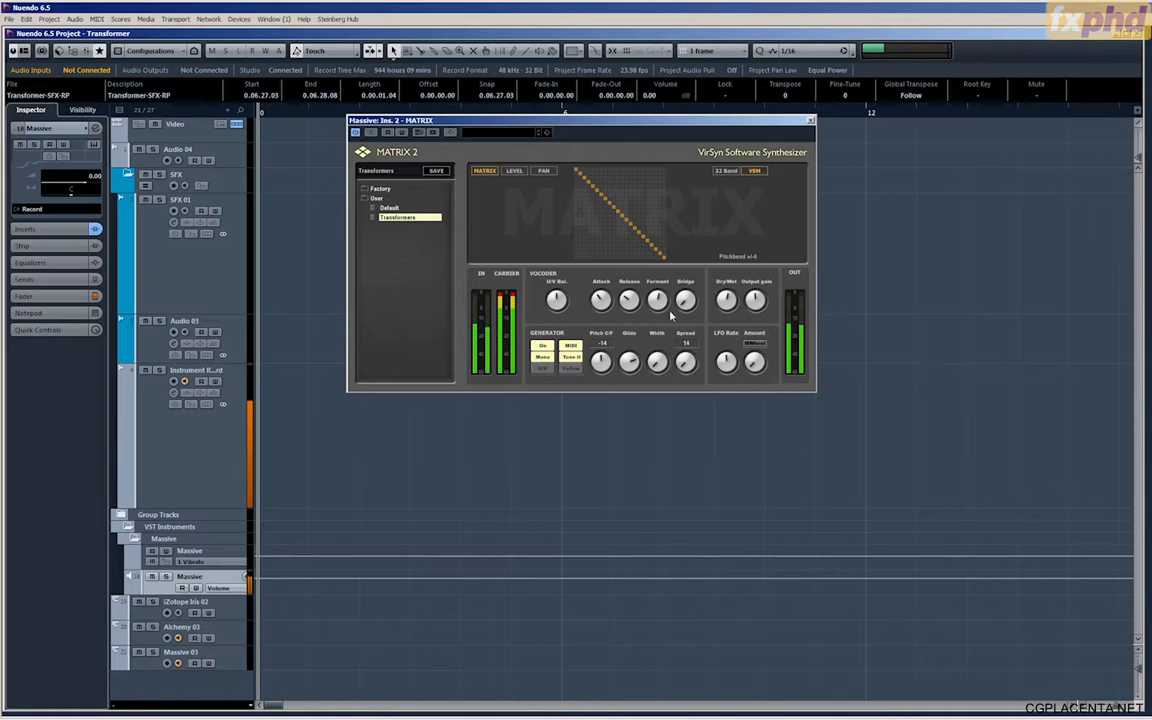
Cycle the MATRIX generator's tone type back round to Tone II and close the MATRIX editor.
left_click(571, 357)
left_click(575, 360)
left_click(573, 358)
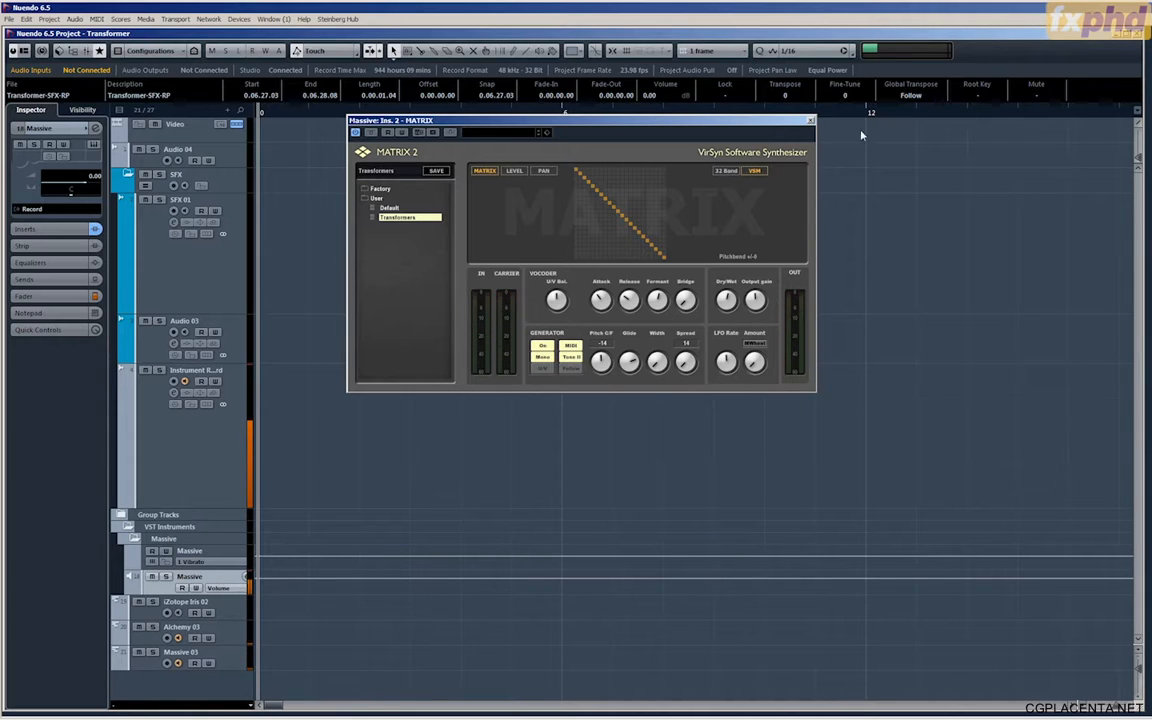
left_click(811, 121)
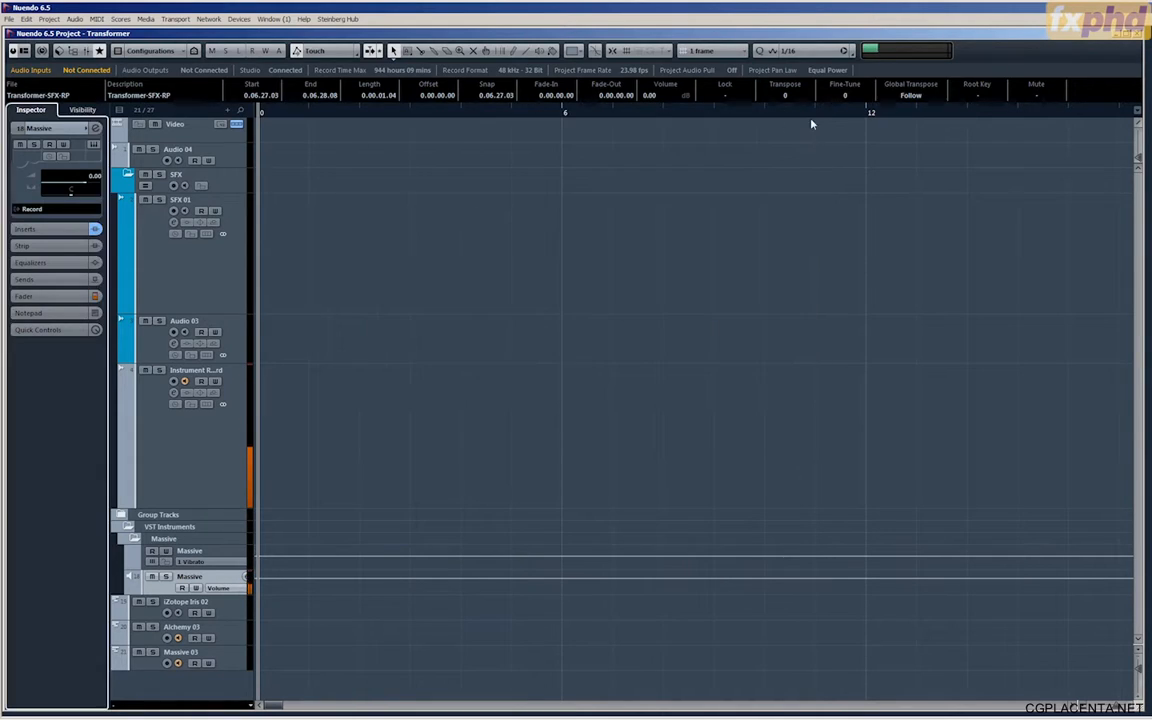
Open the MATRIX and EQuilibrium insert editors on the Massive channel.
left_click(58, 229)
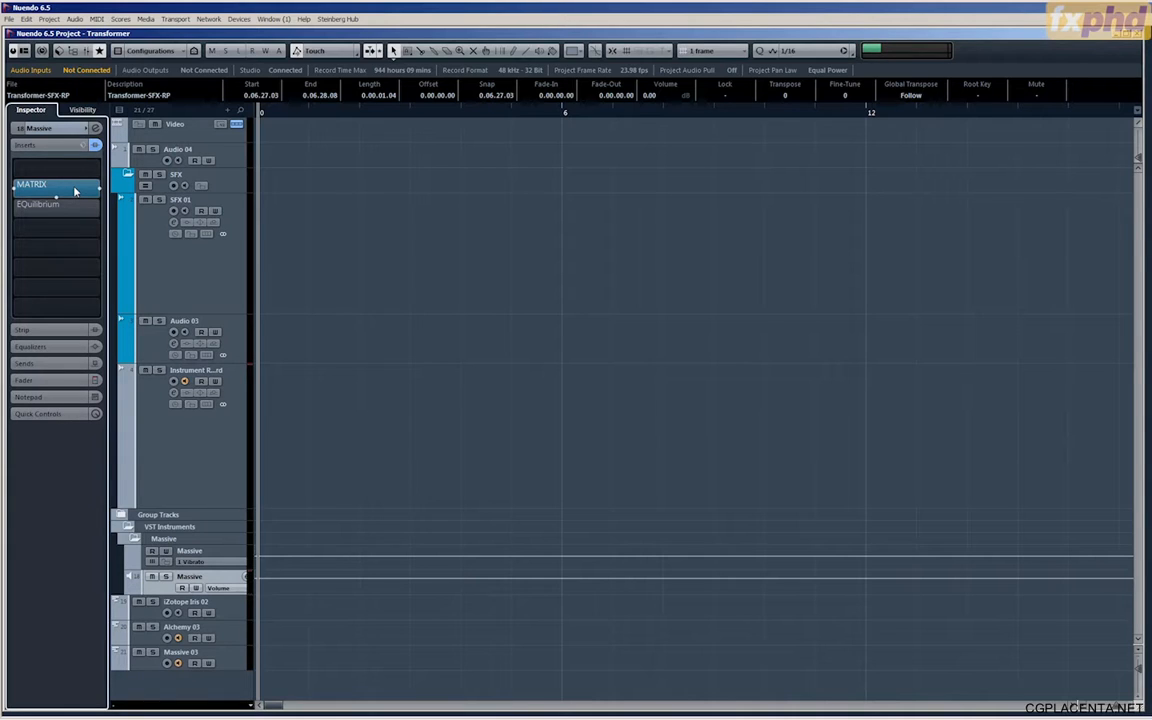
left_click(77, 190)
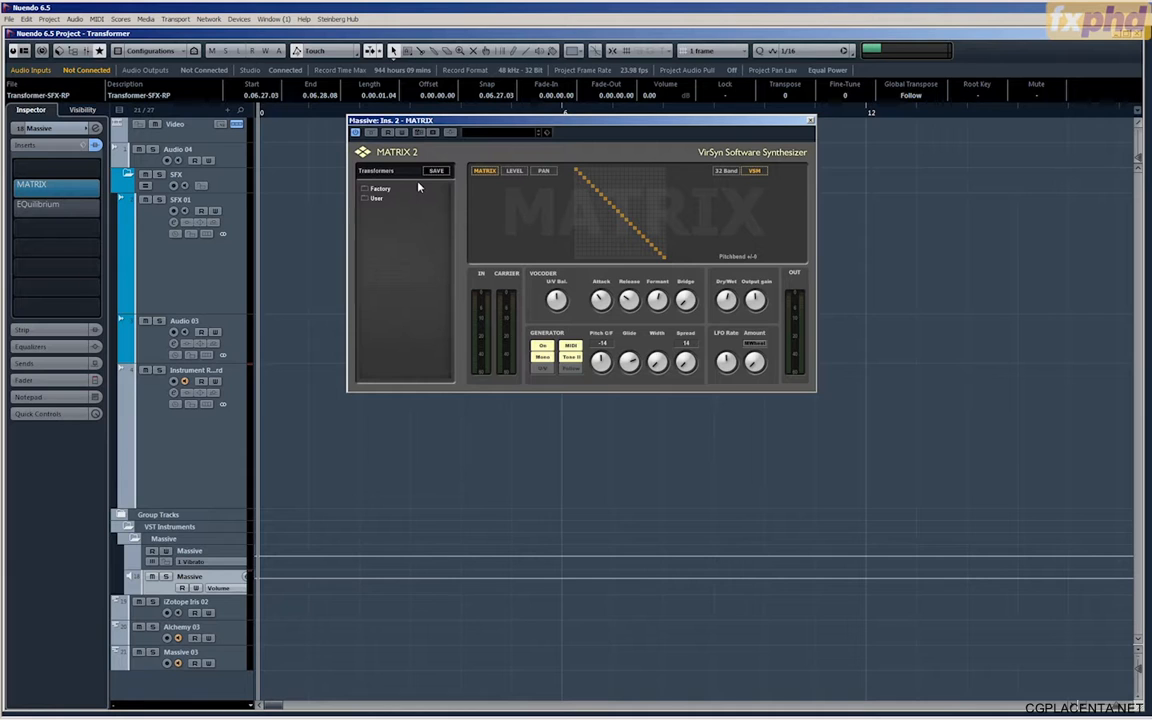
left_click(68, 206)
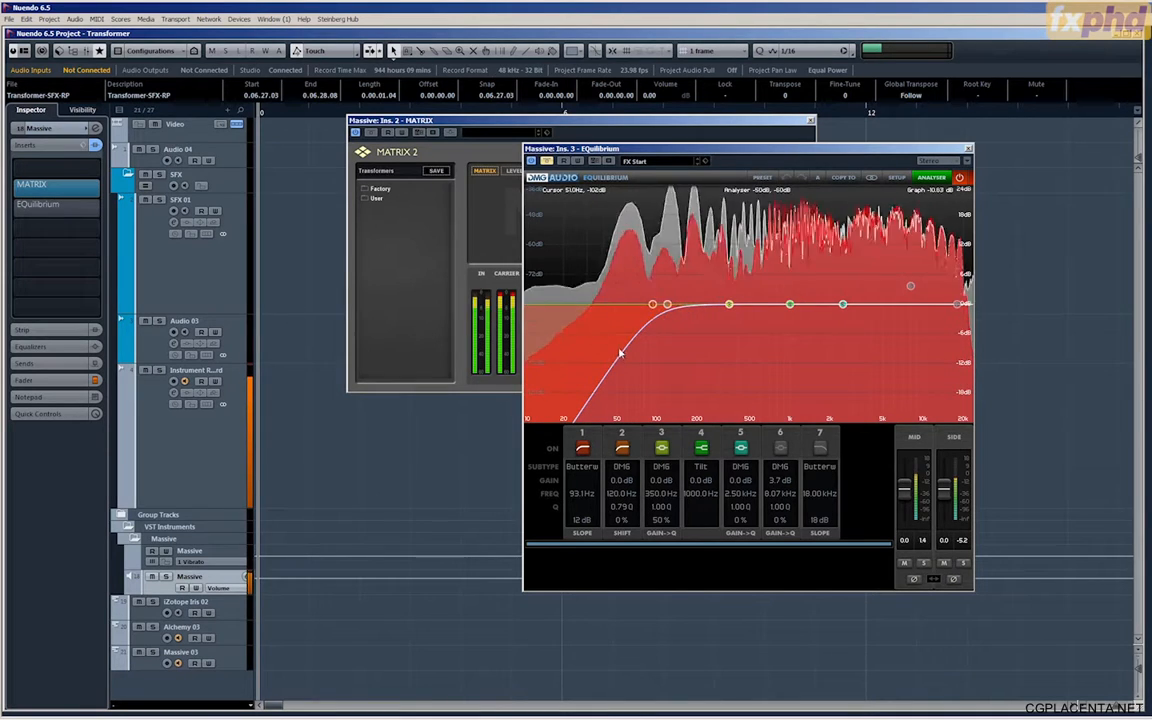
Compare EQuilibrium's 93.1 Hz low-cut band off and on, take the EQ out of bypass, and close both insert editors.
left_click(587, 449)
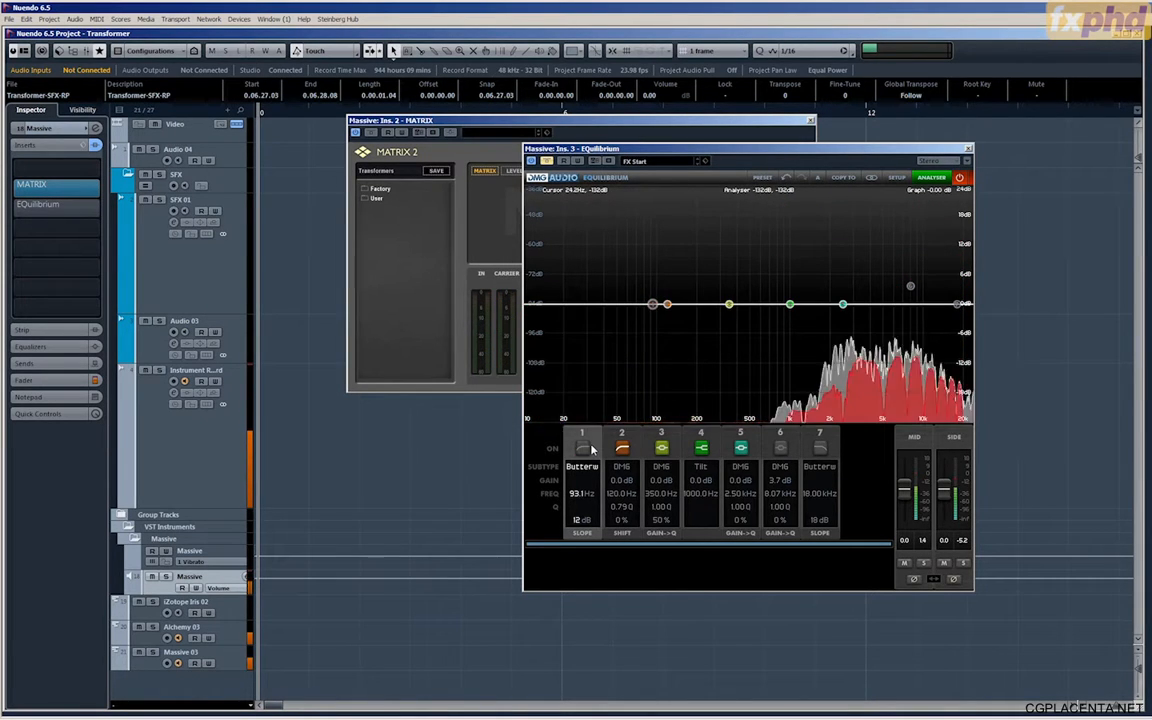
left_click(586, 448)
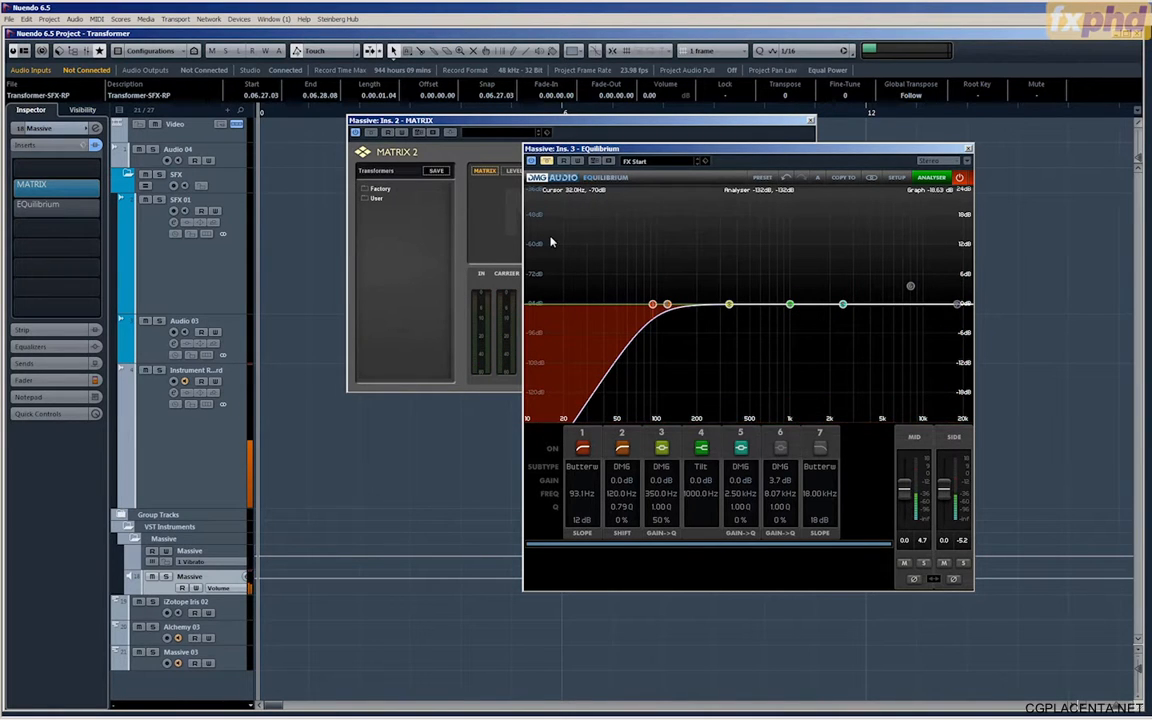
left_click(549, 161)
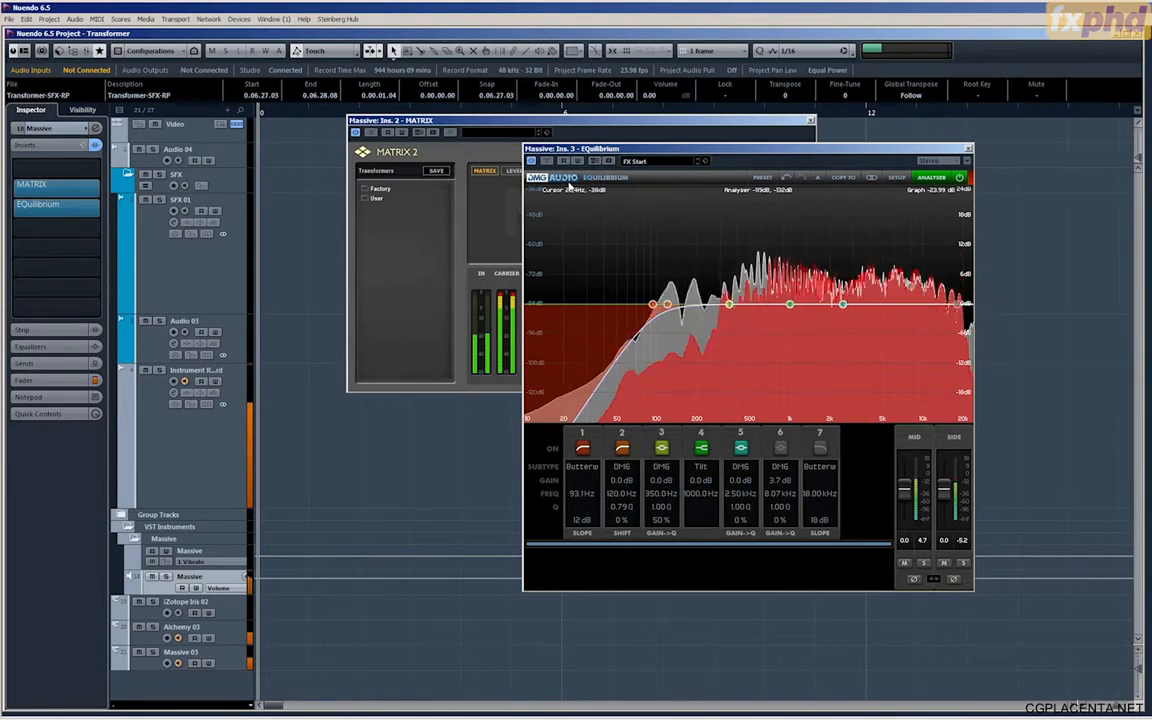
left_click(967, 148)
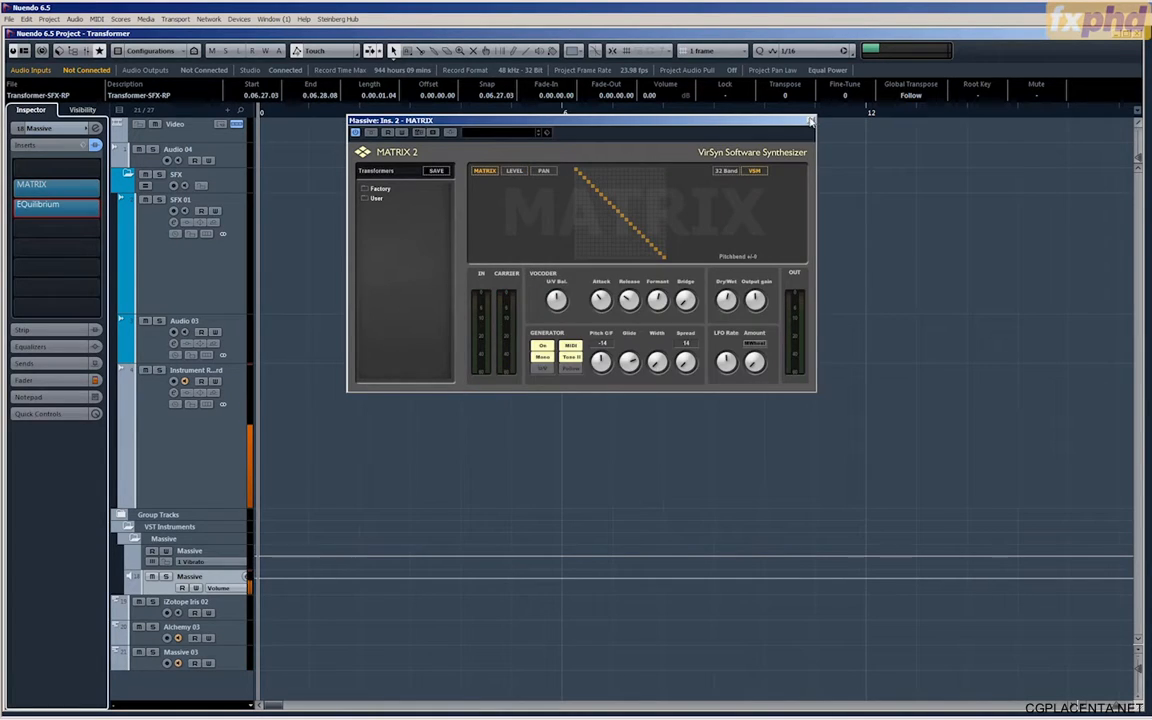
left_click(810, 120)
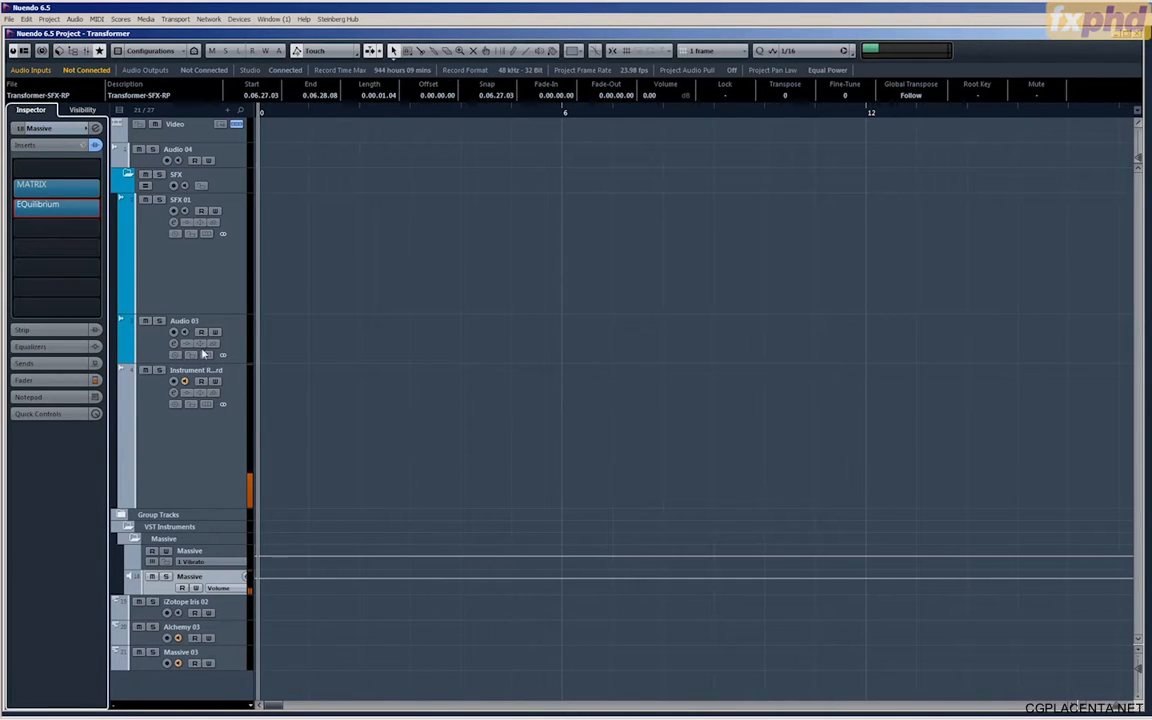
Arm the Instrument Record track and record a short take of the processed Massive sound.
left_click(173, 381)
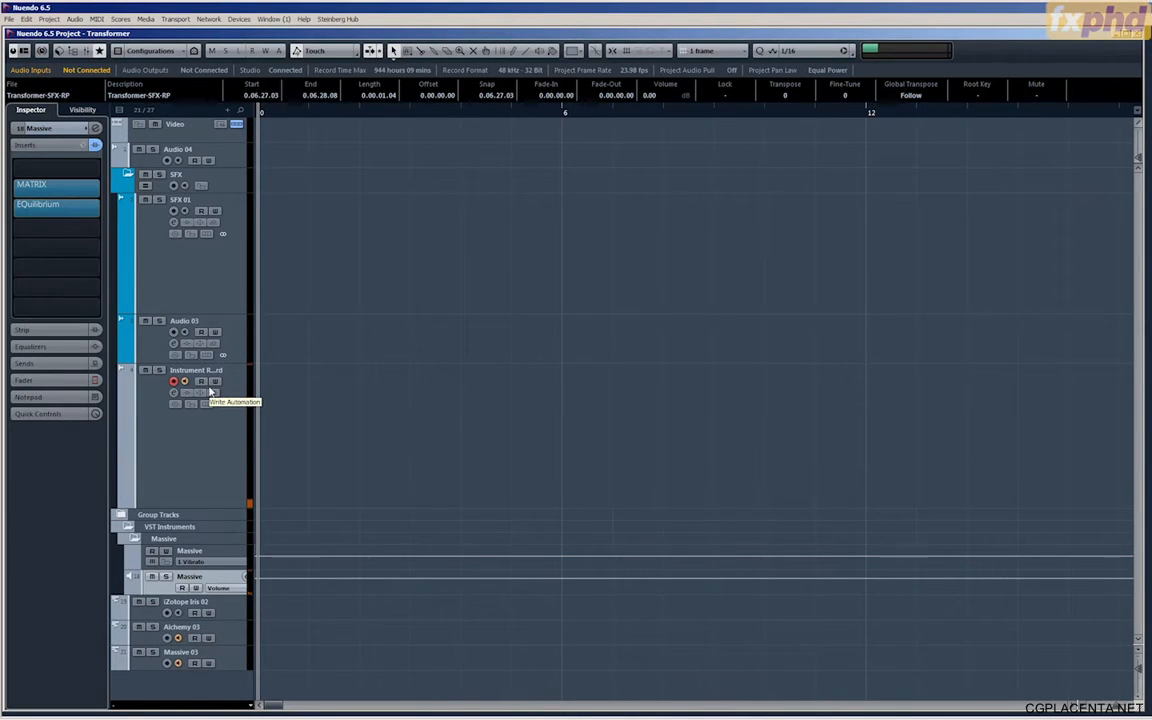
key("KP_Multiply")
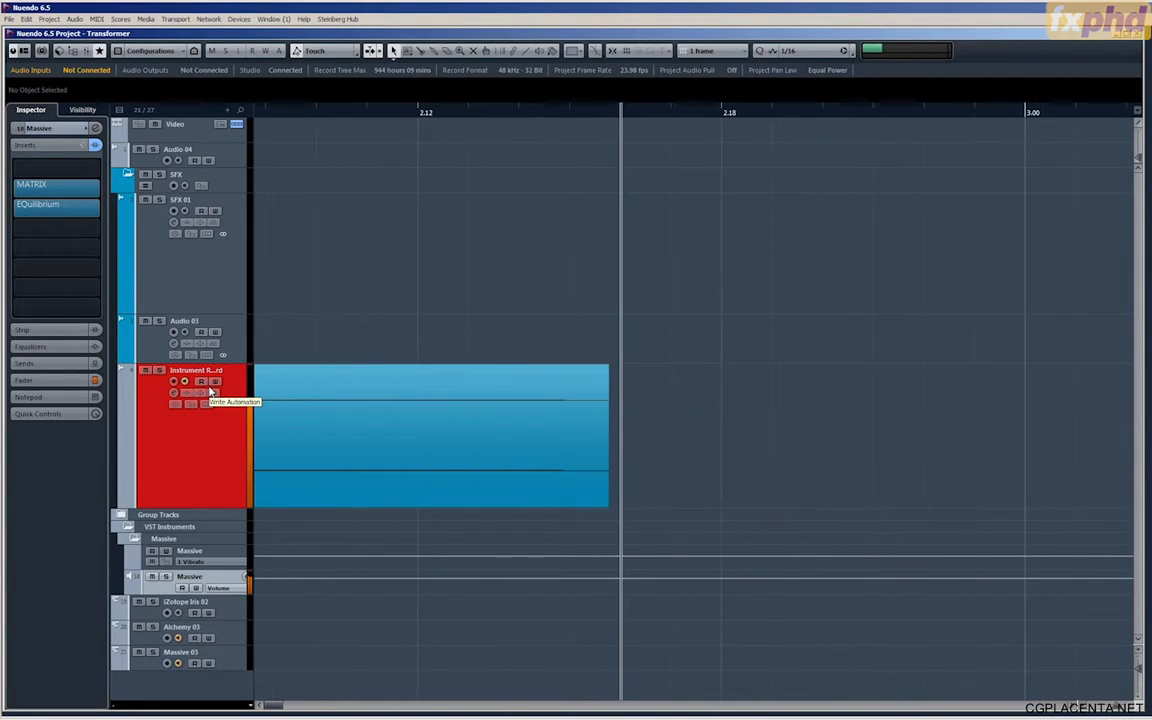
key("space")
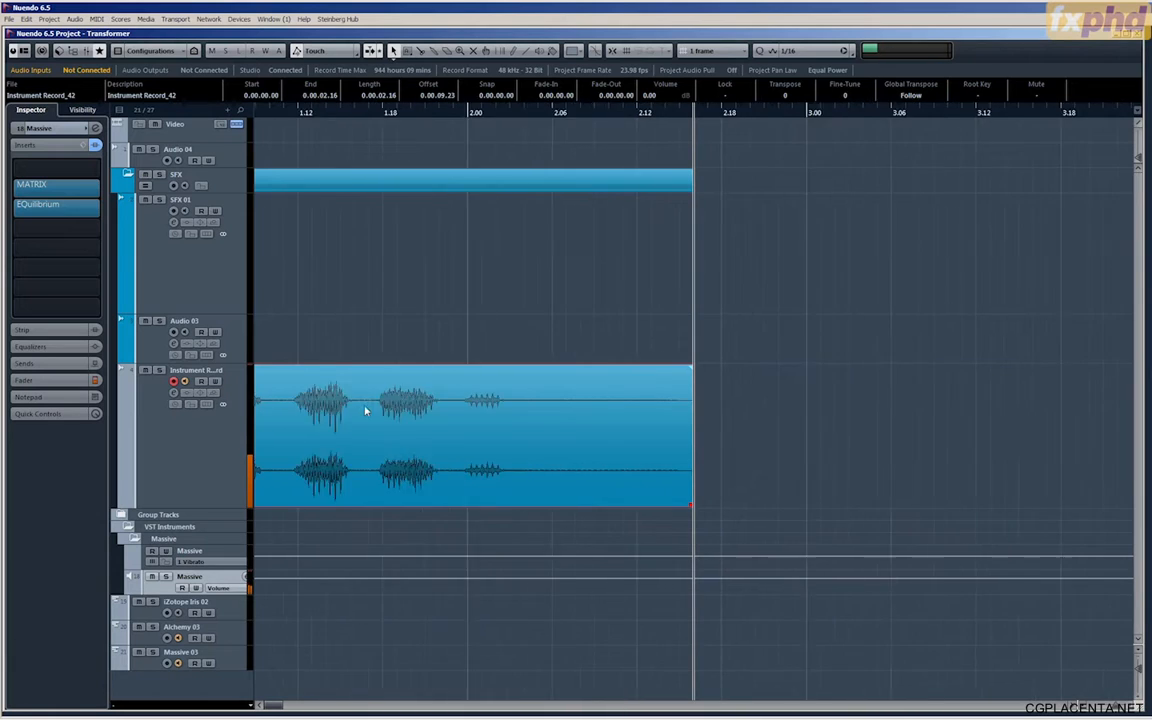
Trim the recorded clip to run from 0.16 to 1.22 and move it to the SFX 01 track.
left_click(579, 415, "alt")
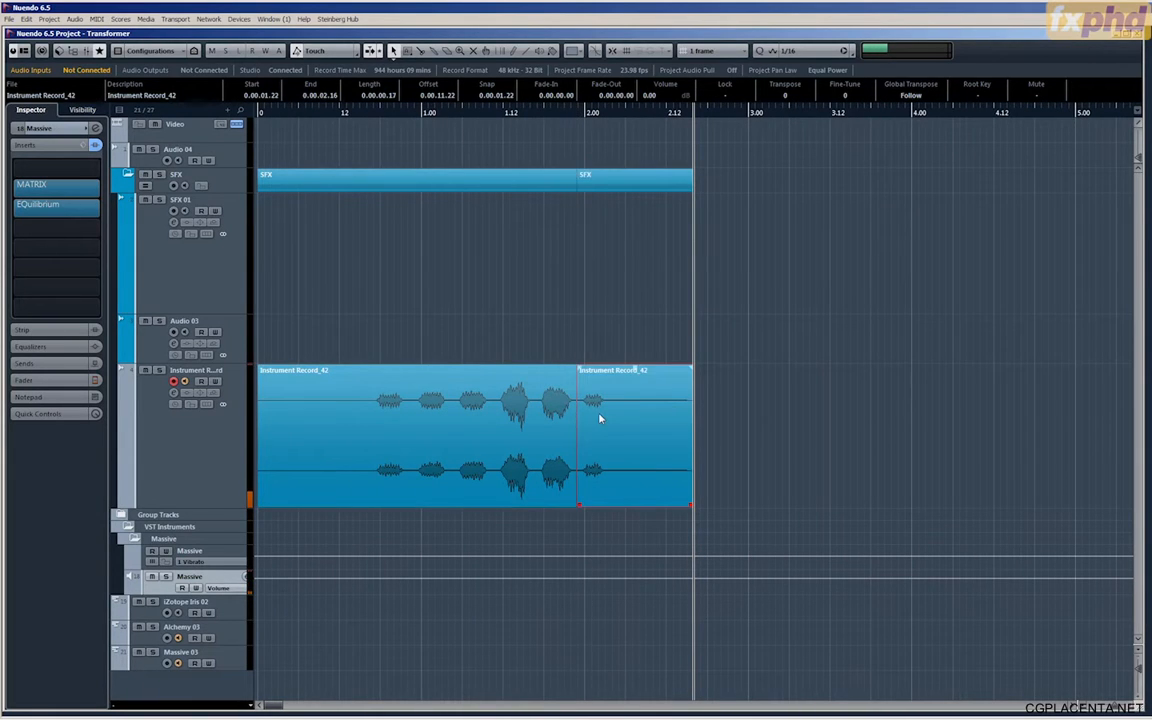
key("Delete")
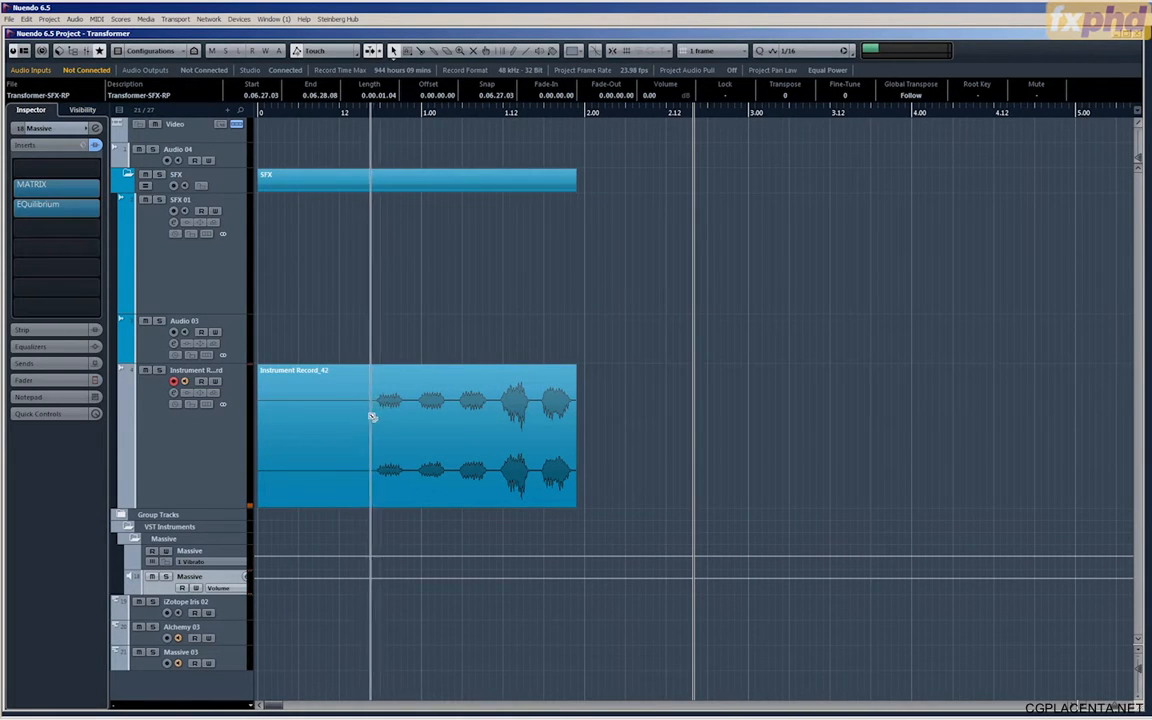
left_click(370, 415, "alt")
left_click_drag(334, 425, 349, 426)
key("Delete")
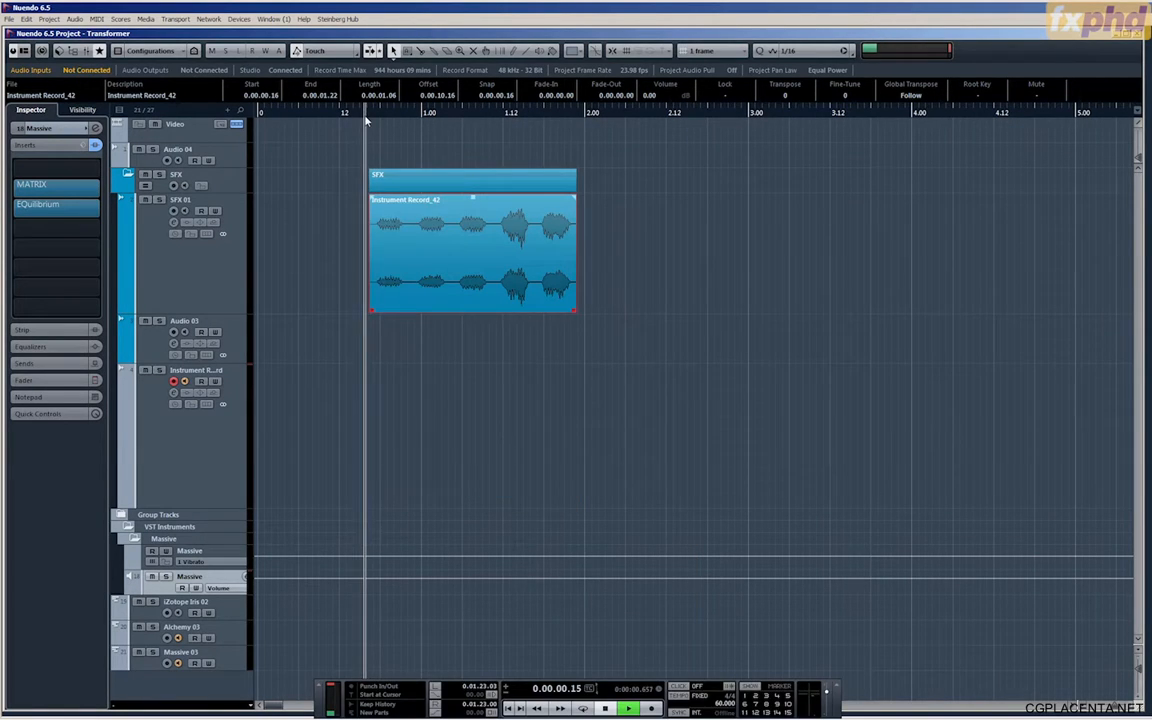
Reverse the clip on SFX 01, playing it back before and after the change.
key("space")
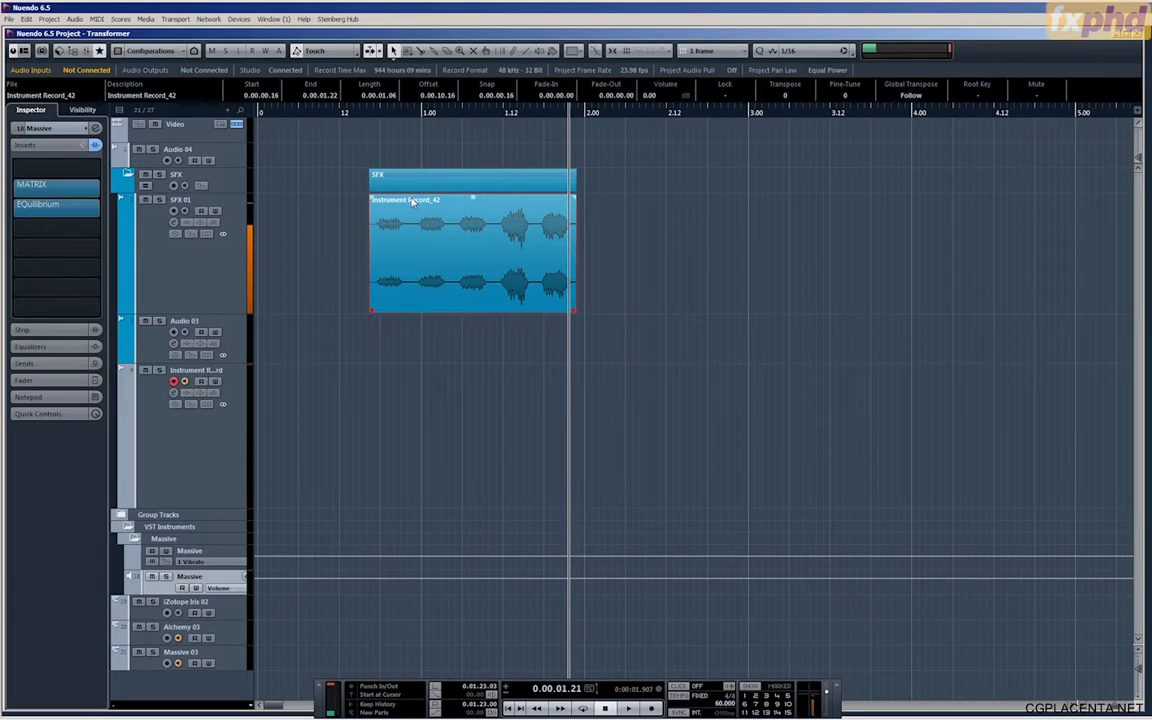
key("ctrl+r")
key("space")
left_click_drag(367, 113, 332, 115)
key("space")
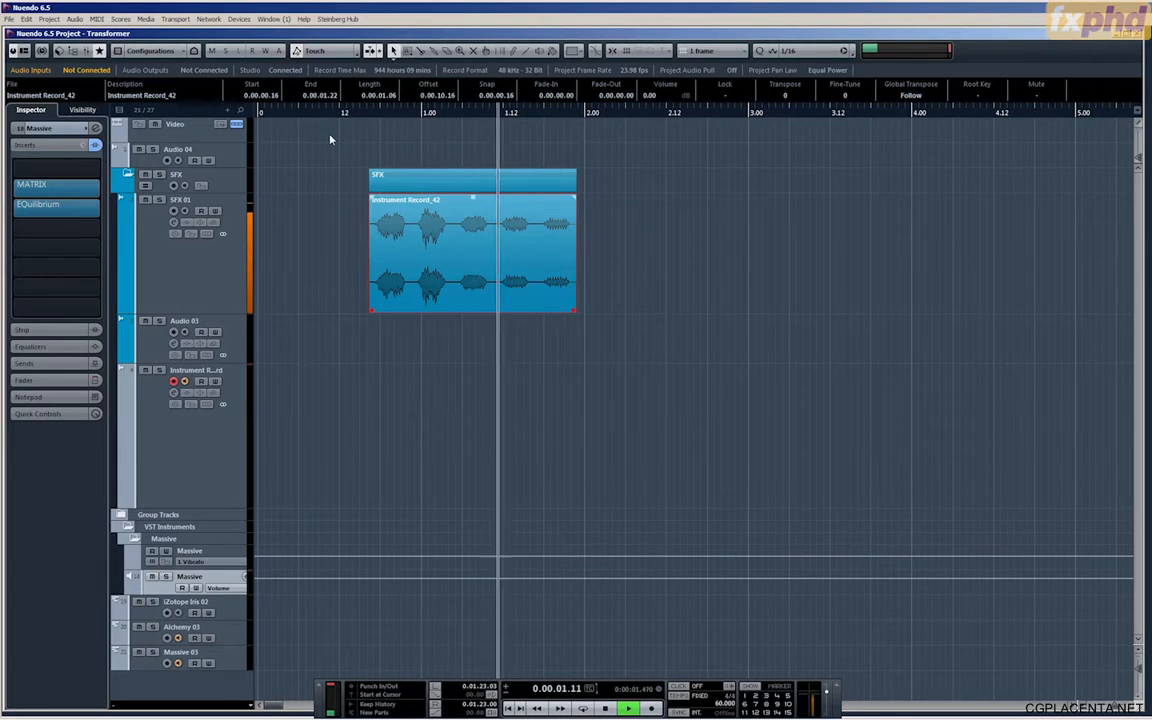
key("space")
Duplicate the reversed clip, place the copy at 2.04 playing forwards, and audition both clips.
key("ctrl+d")
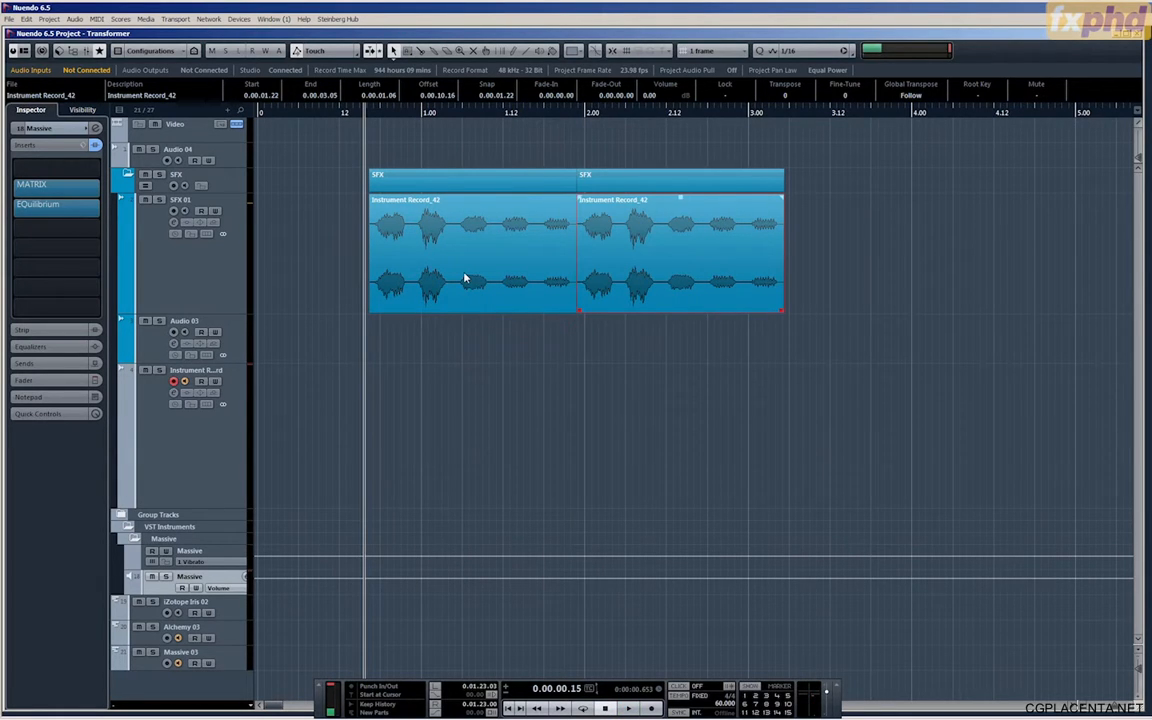
left_click_drag(590, 219, 638, 226)
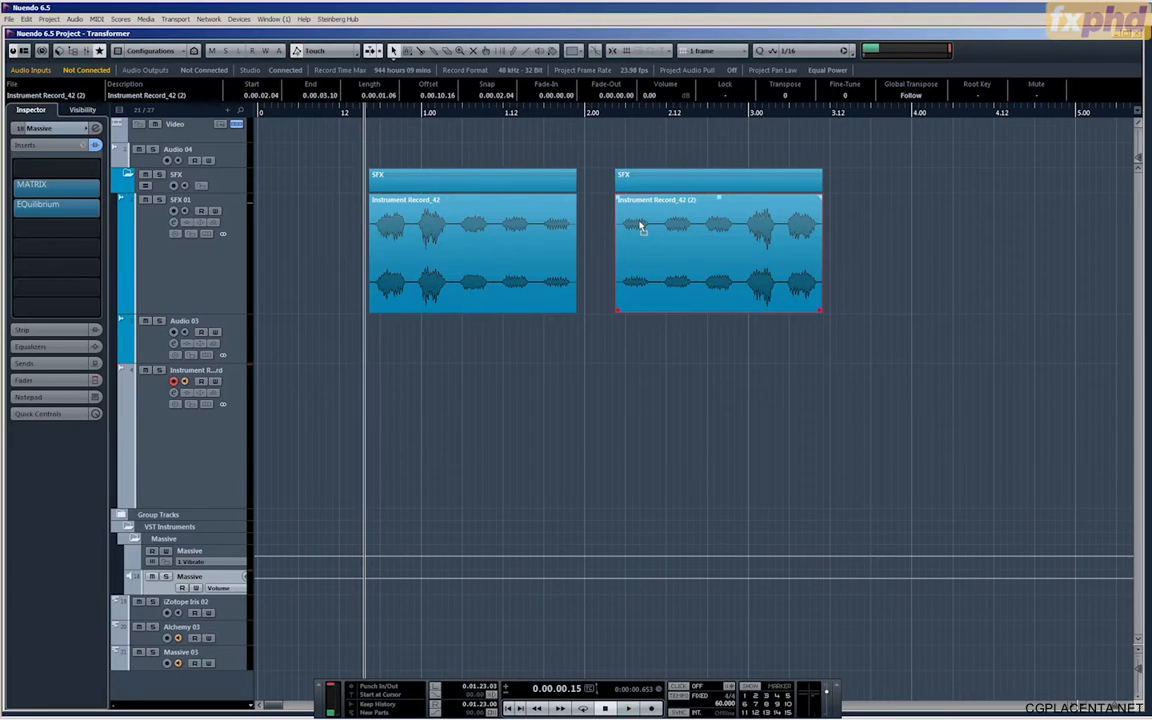
key("space")
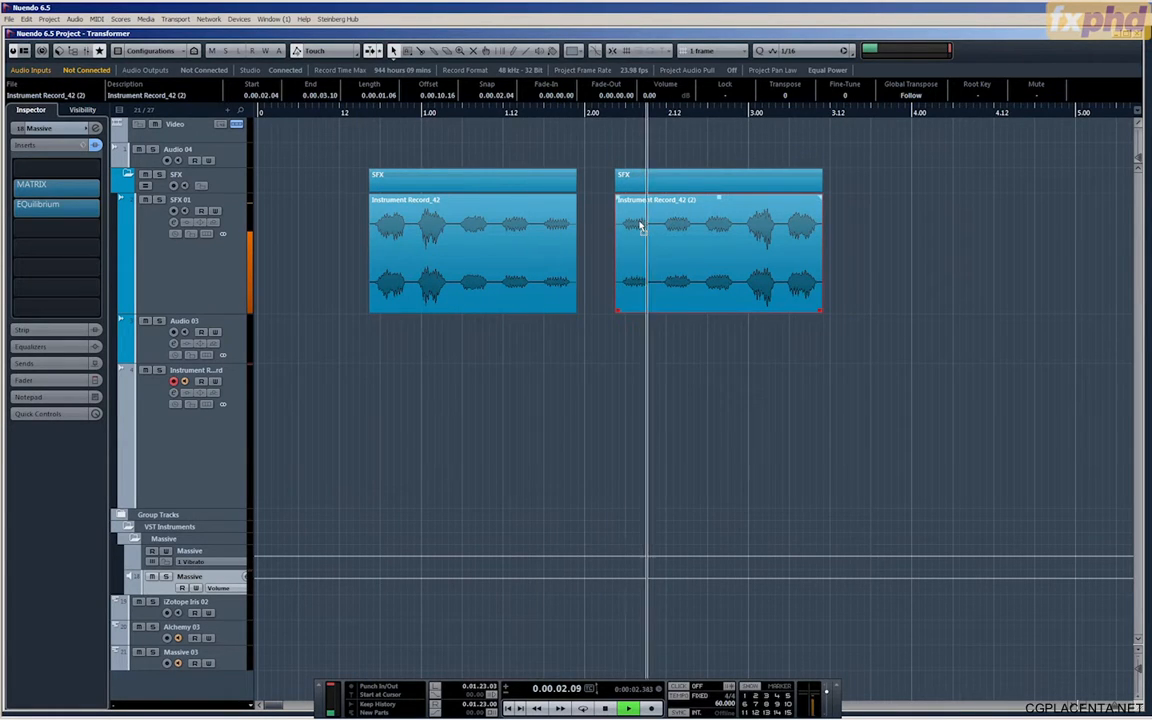
key("space")
Bounce the second clip on SFX 01 to a new audio file, replacing the event.
key("g")
key("g")
key("g")
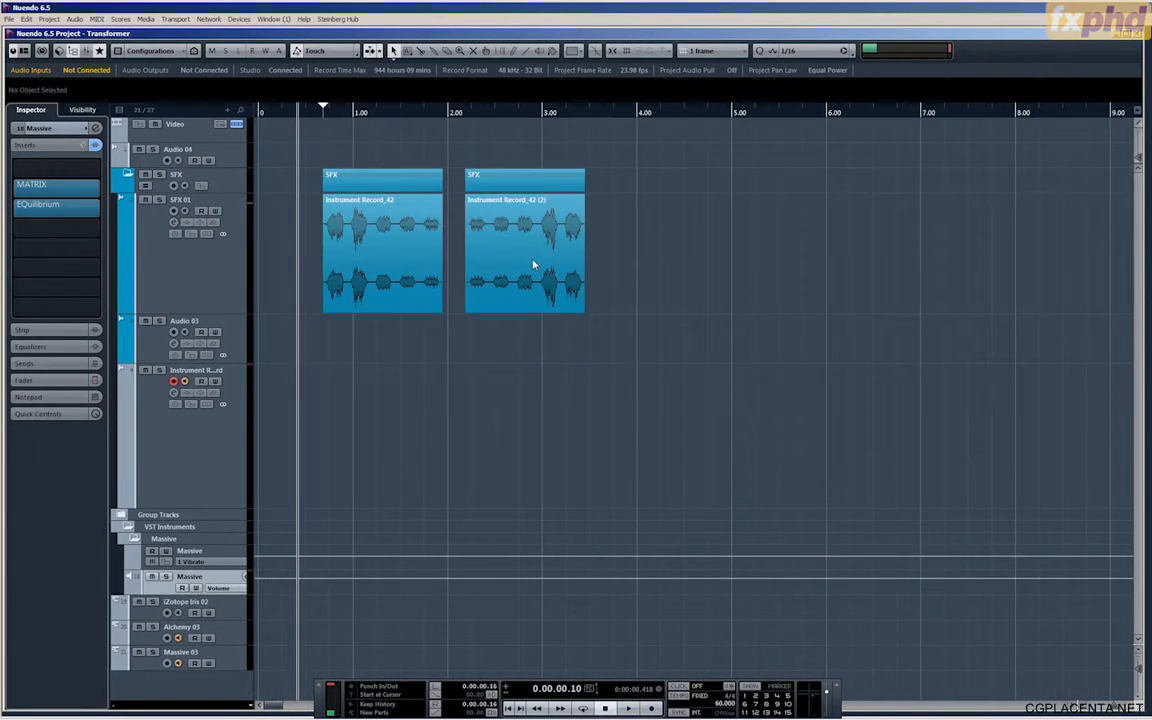
left_click(533, 264)
key("ctrl+b")
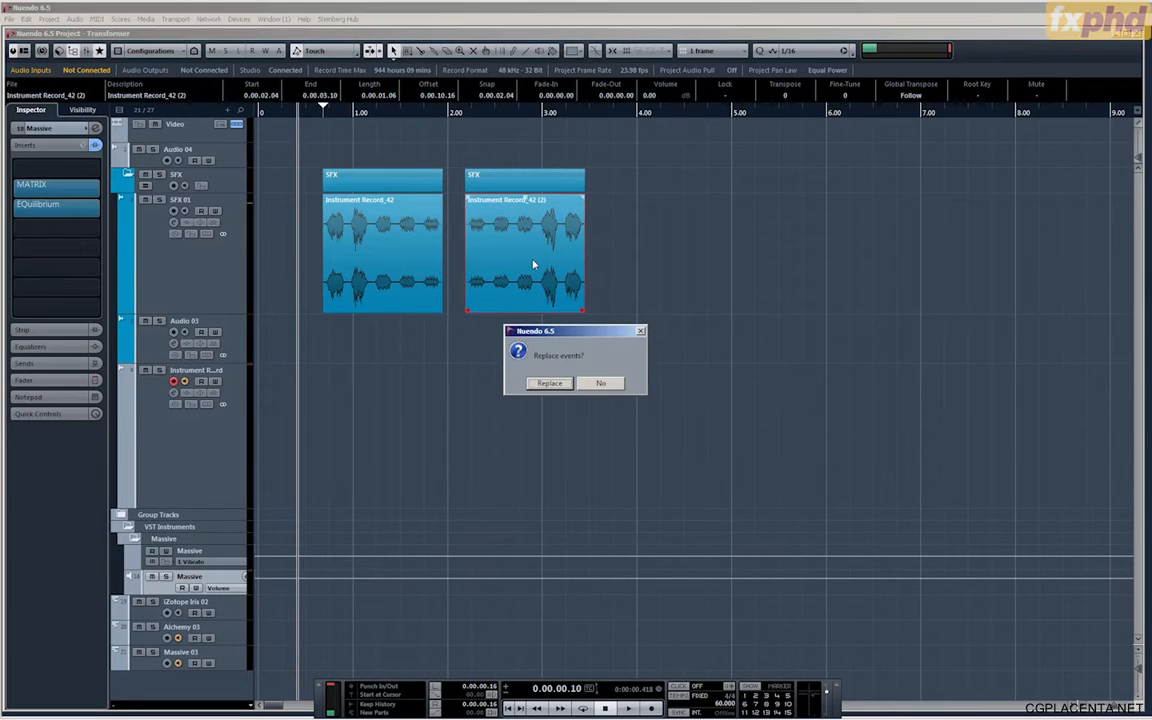
key("Return")
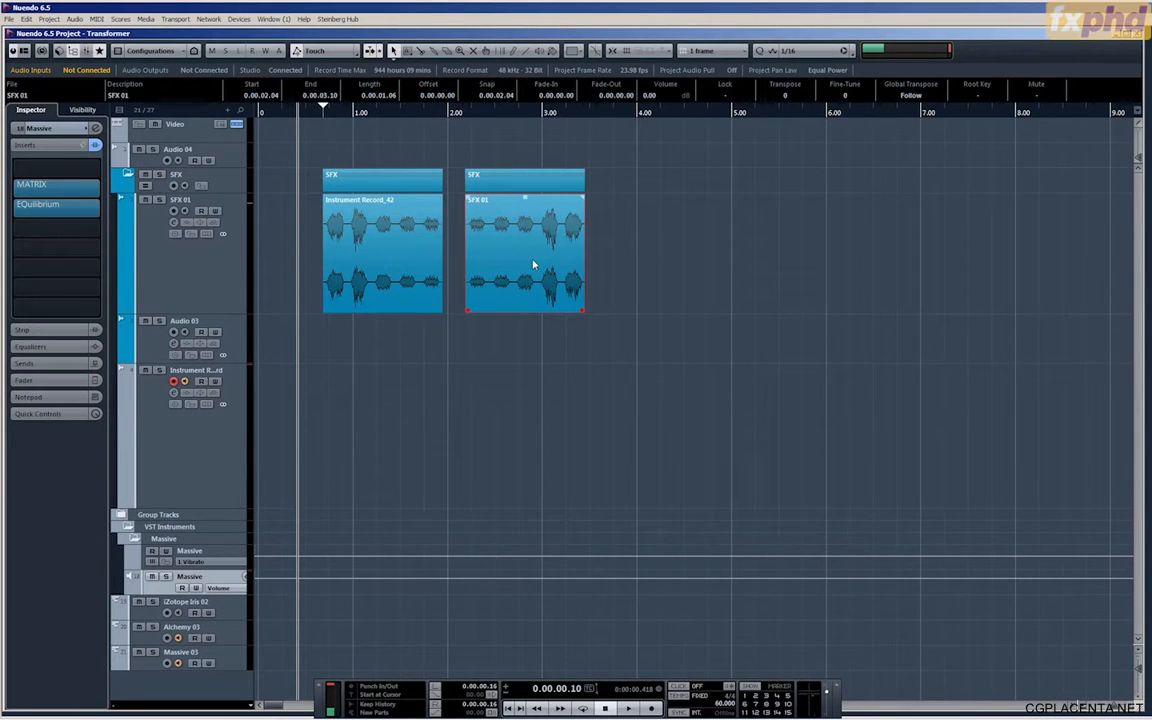
Rename the bounced SFX 01 file in the Pool as Transformer-SFX-RP and close the Pool.
key("ctrl+p")
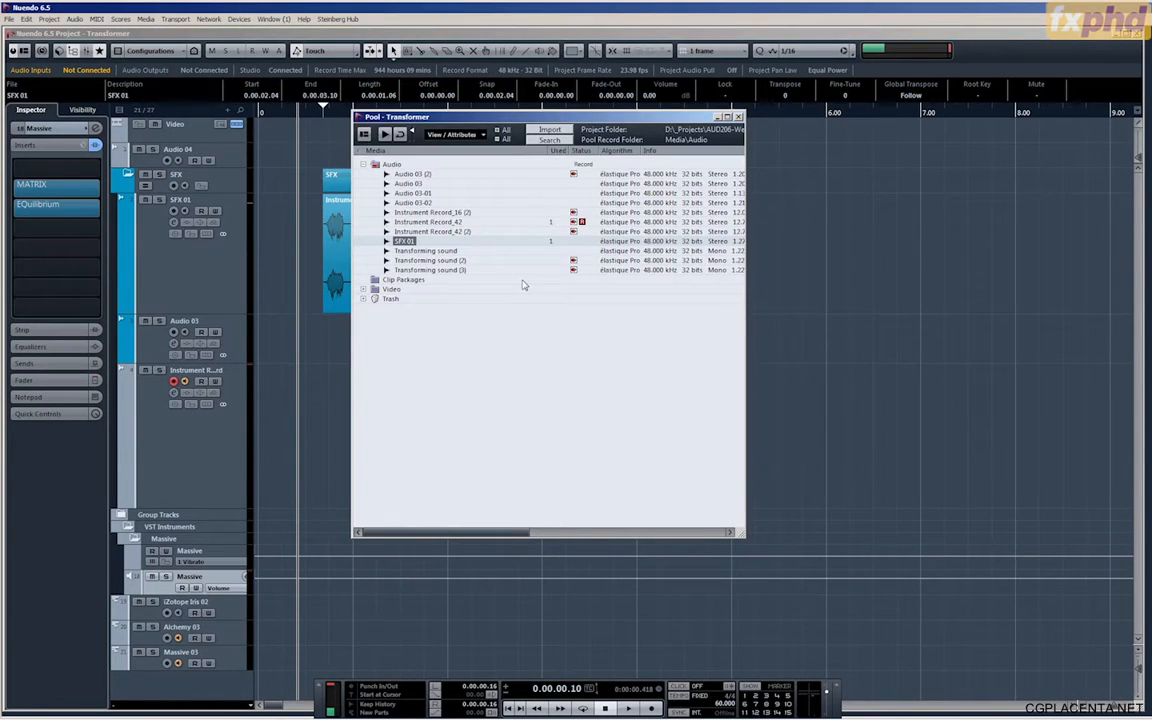
left_click(408, 242)
type("Transformer")
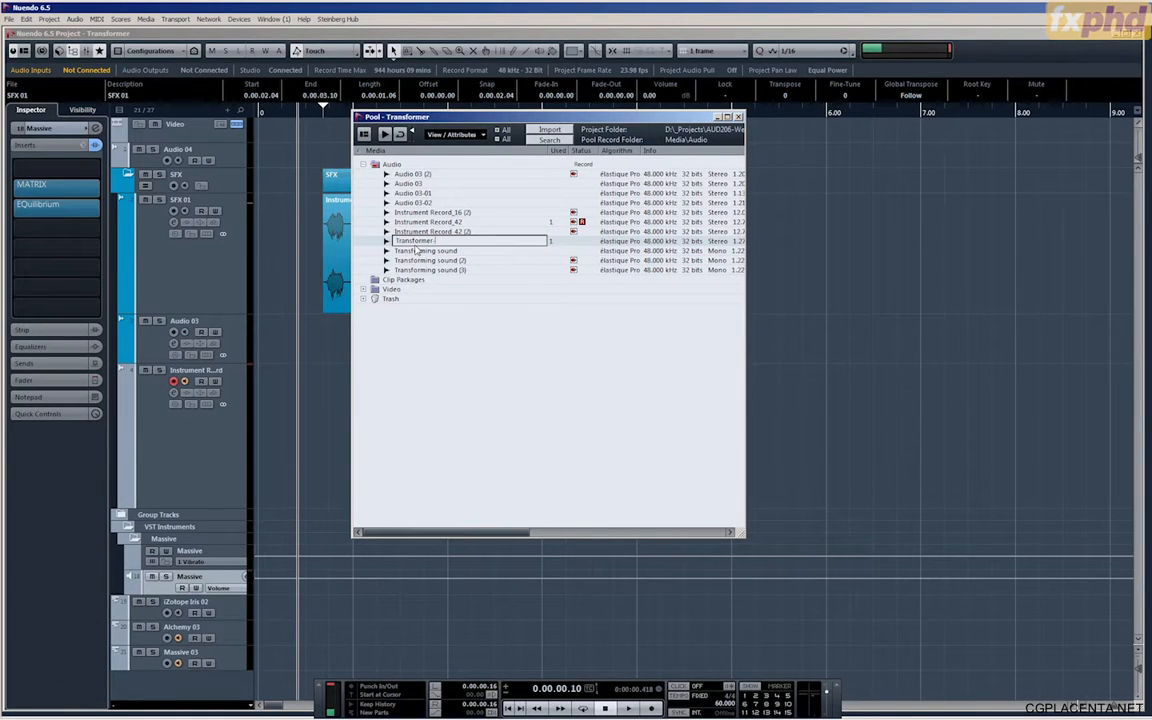
type("-SFX-RP")
key("Return")
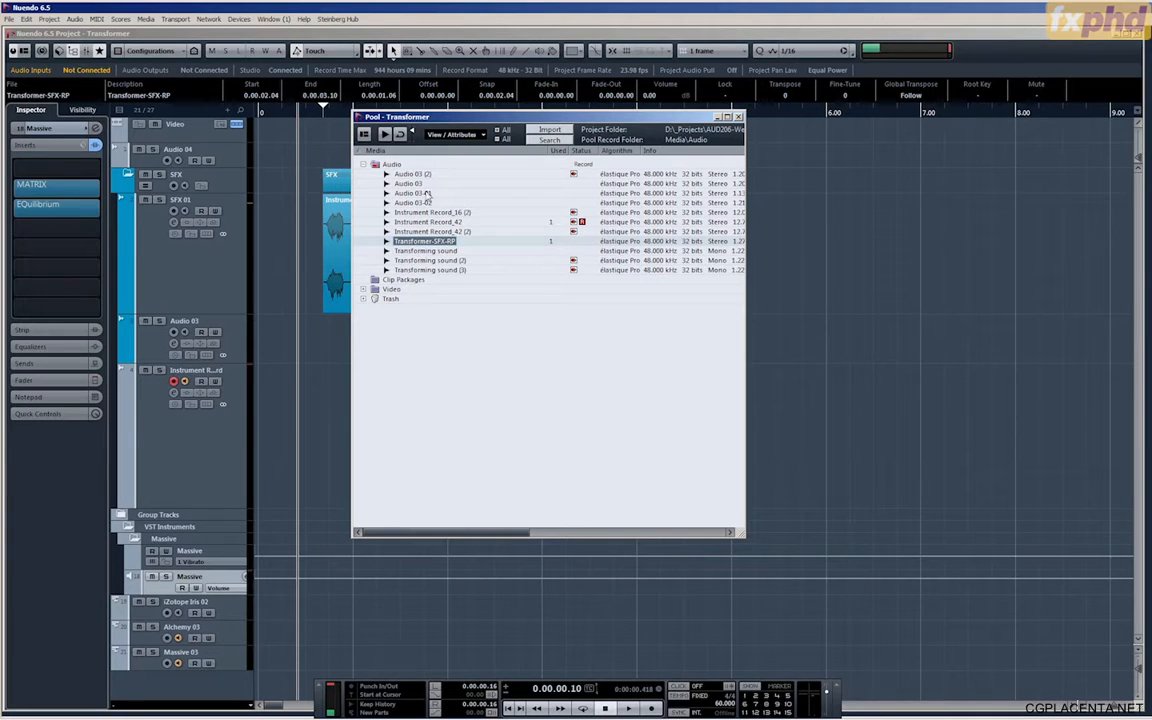
left_click(738, 117)
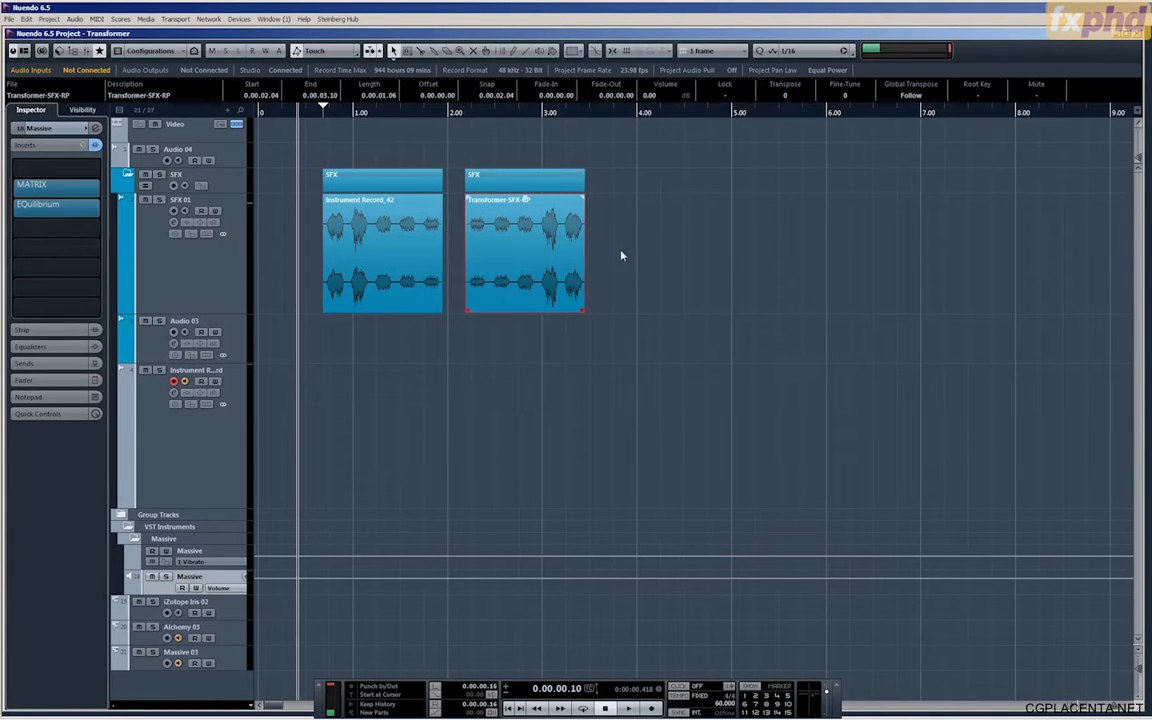
Play the Transformer-SFX-RP clip from its start at 2.04.
left_click(499, 155)
left_click(469, 116)
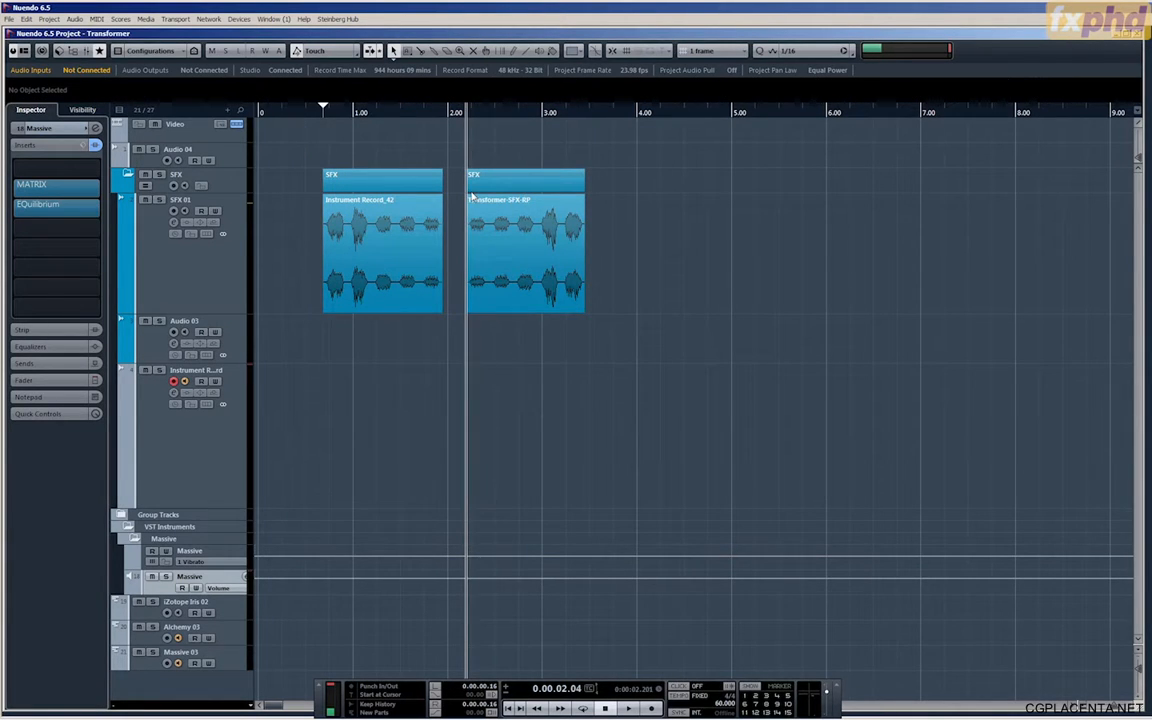
key("space")
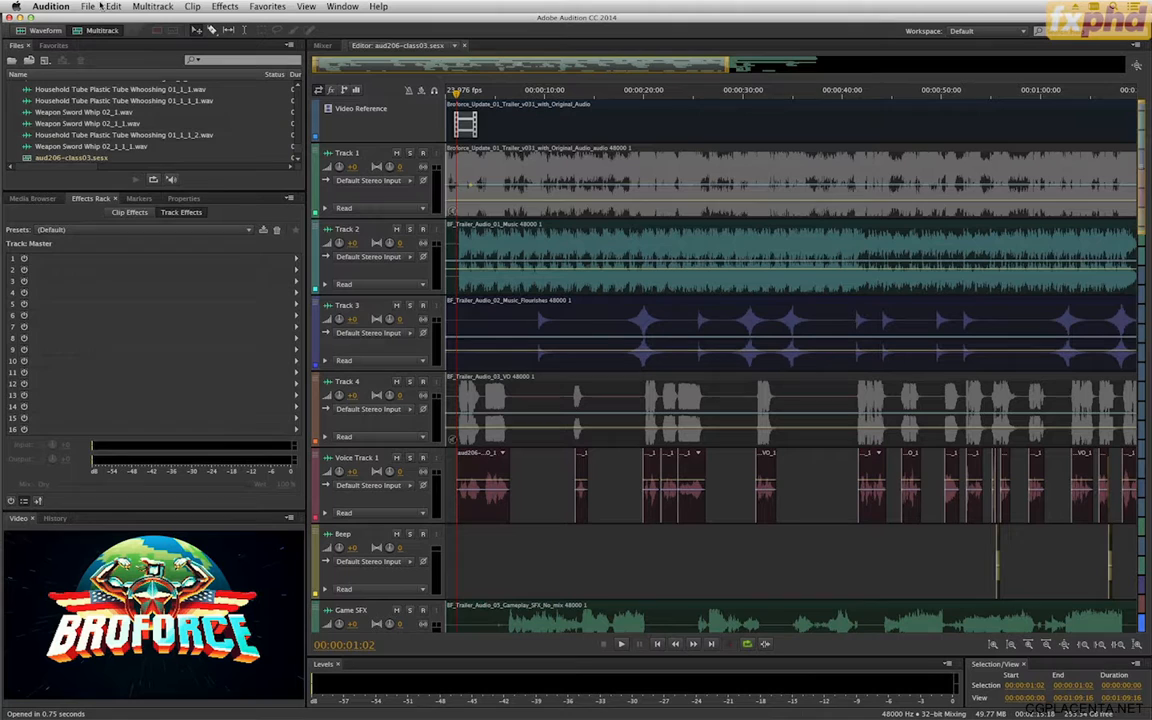
In Adobe Audition, start saving a copy of the aud206-class03 session under the name aud206-class05-MIX.sesx.
left_click(88, 6)
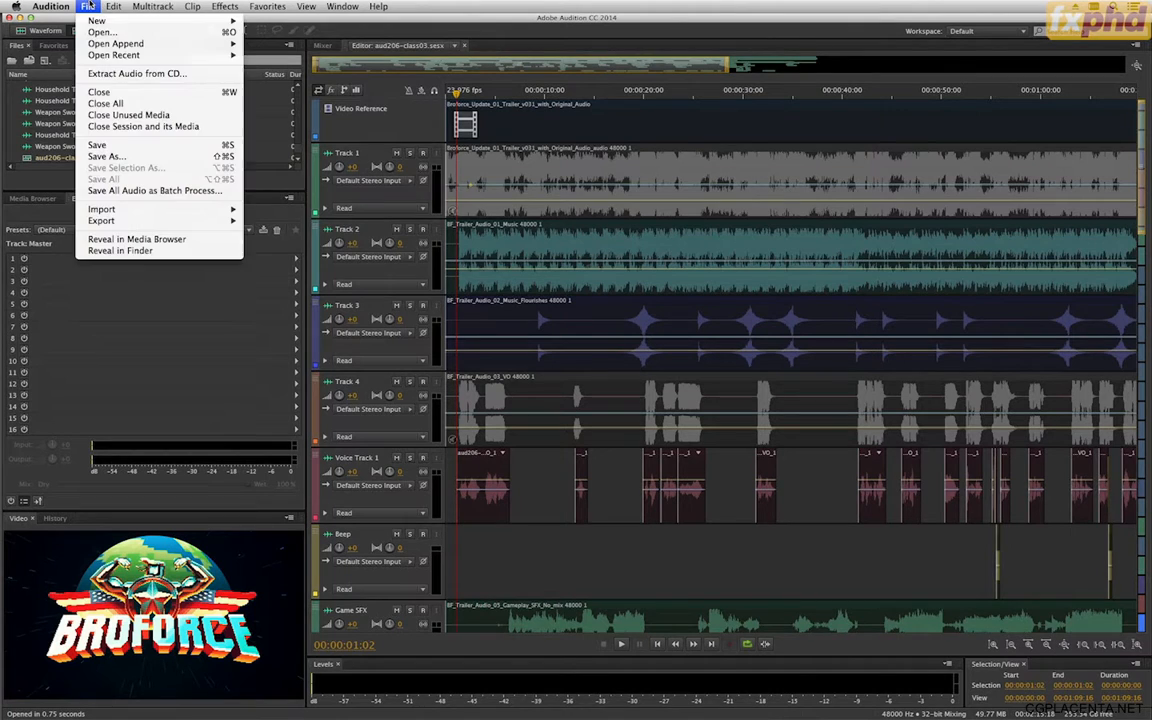
left_click(106, 156)
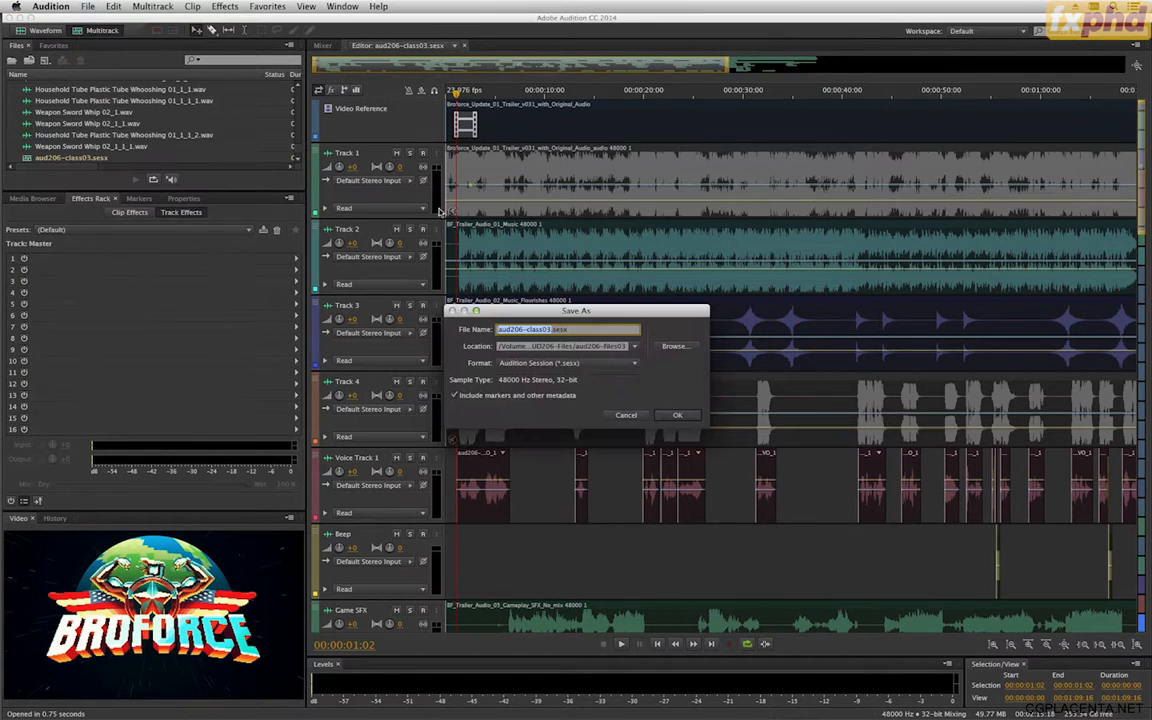
left_click(552, 329)
Choose the aud206-files05 folder inside AUD206-Files as the location and save the session there.
left_click(636, 347)
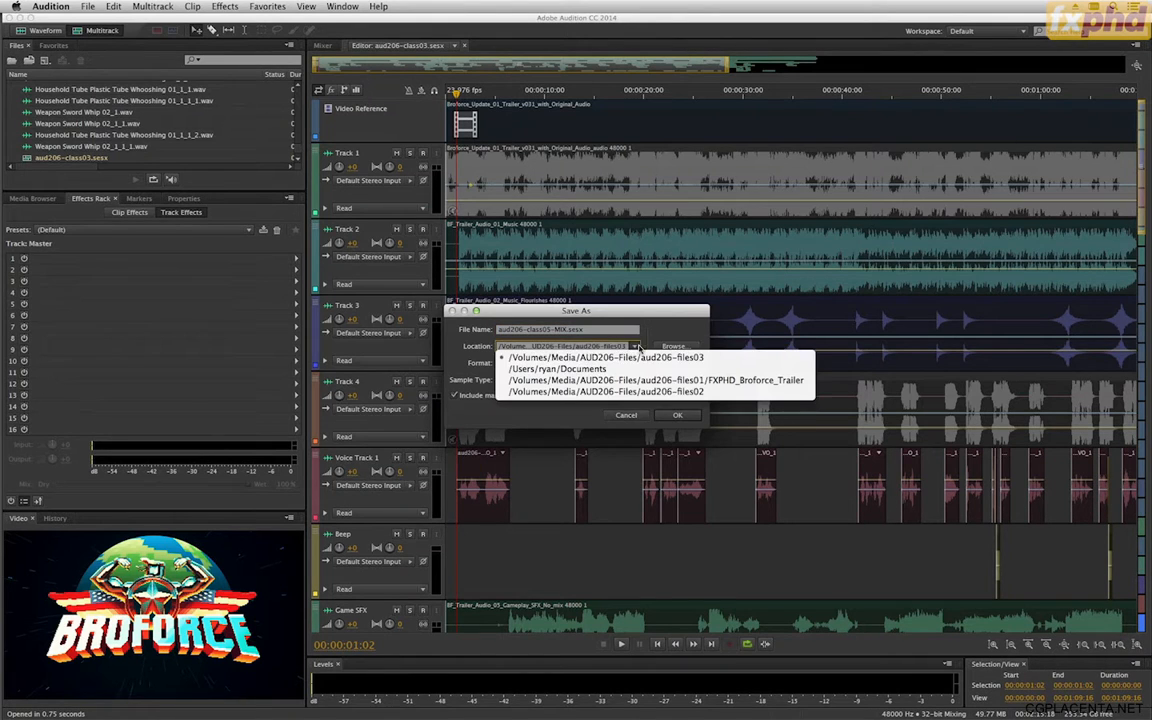
left_click(667, 352)
left_click(667, 347)
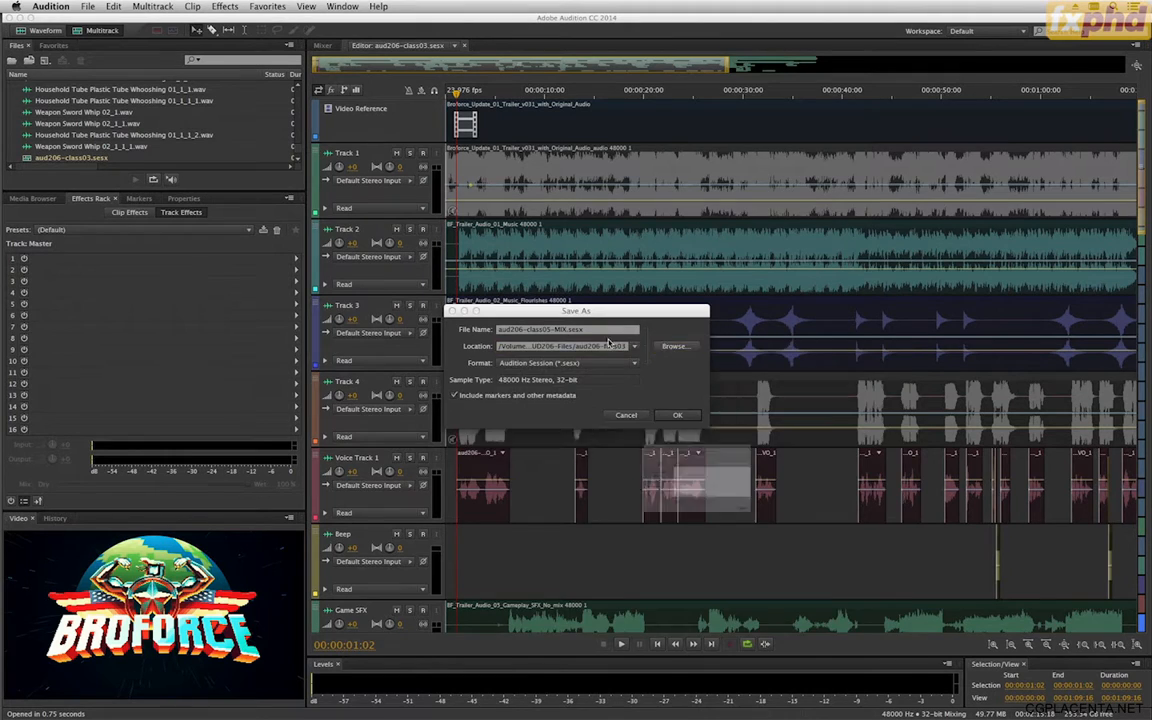
left_click(665, 420)
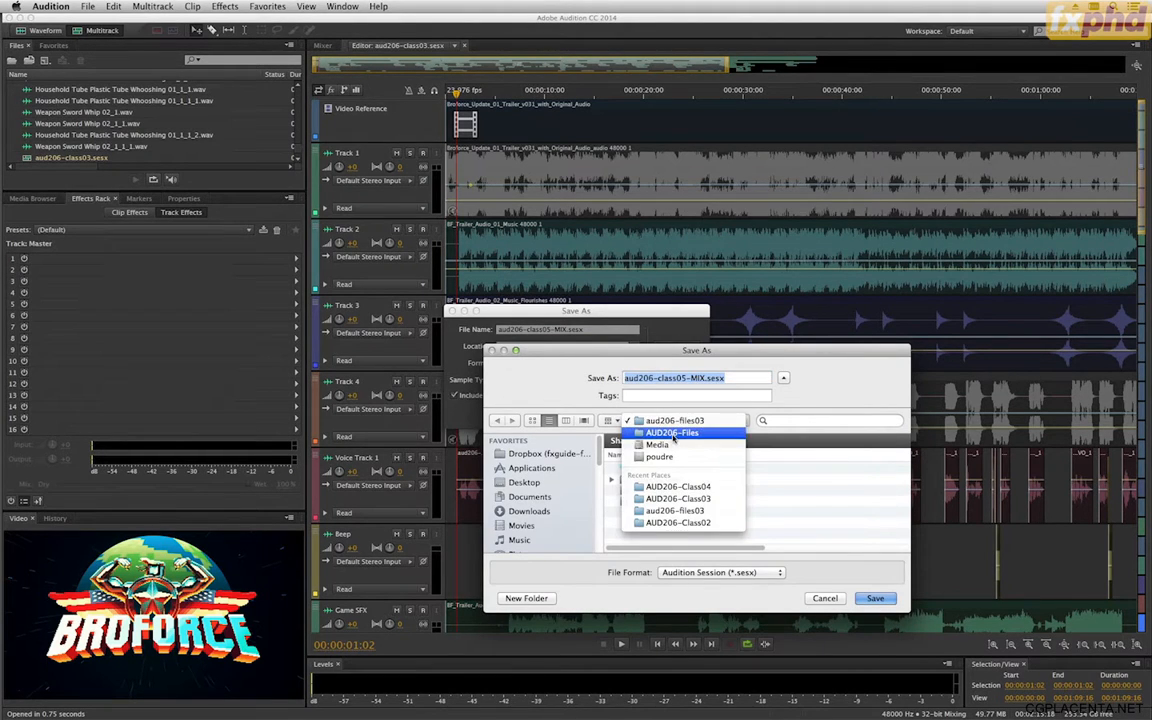
left_click(672, 432)
scroll(676, 510, "down", 3)
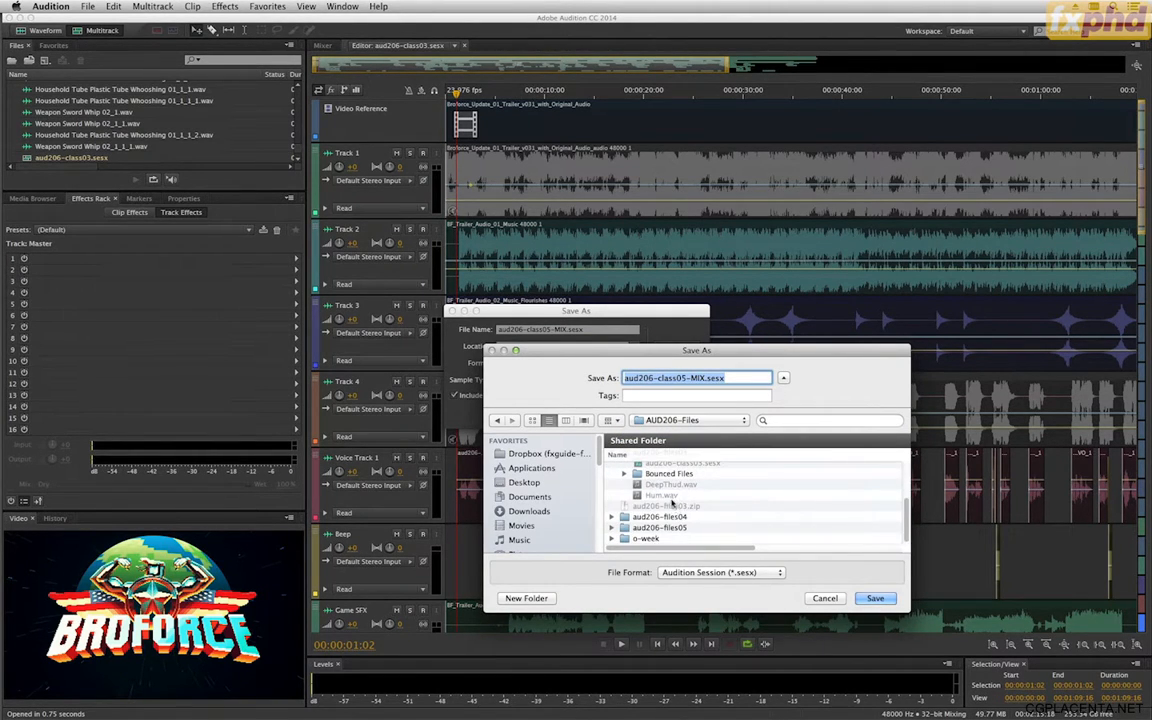
left_click(676, 527)
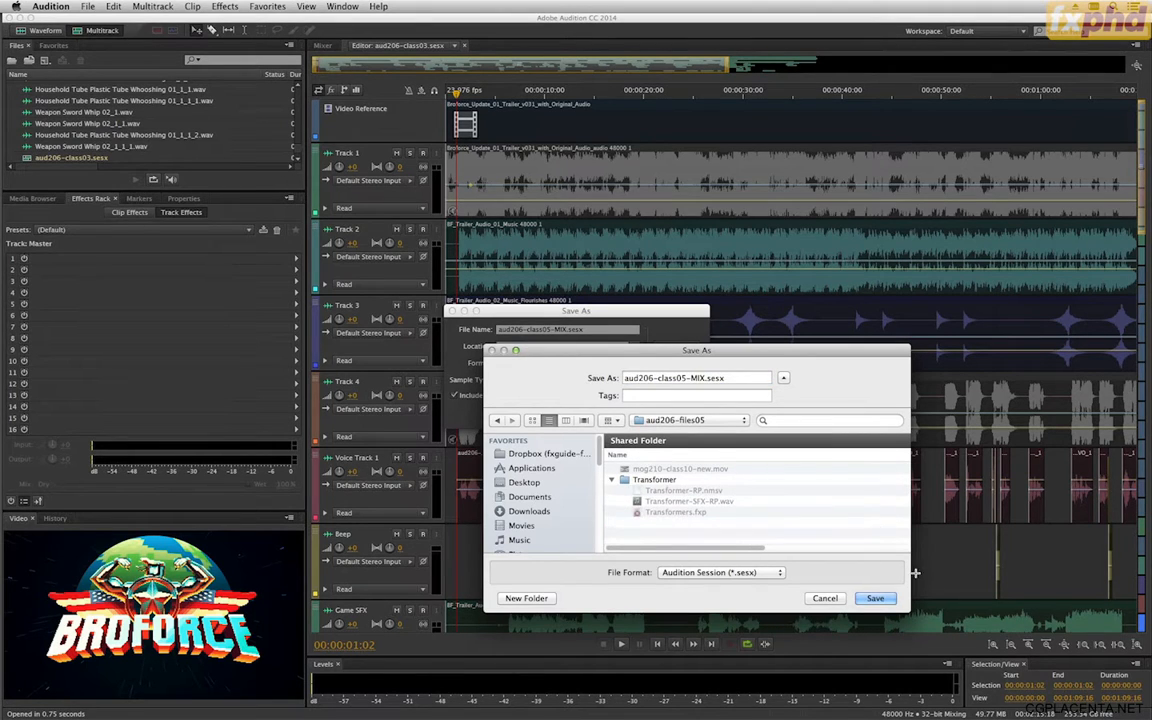
left_click(877, 598)
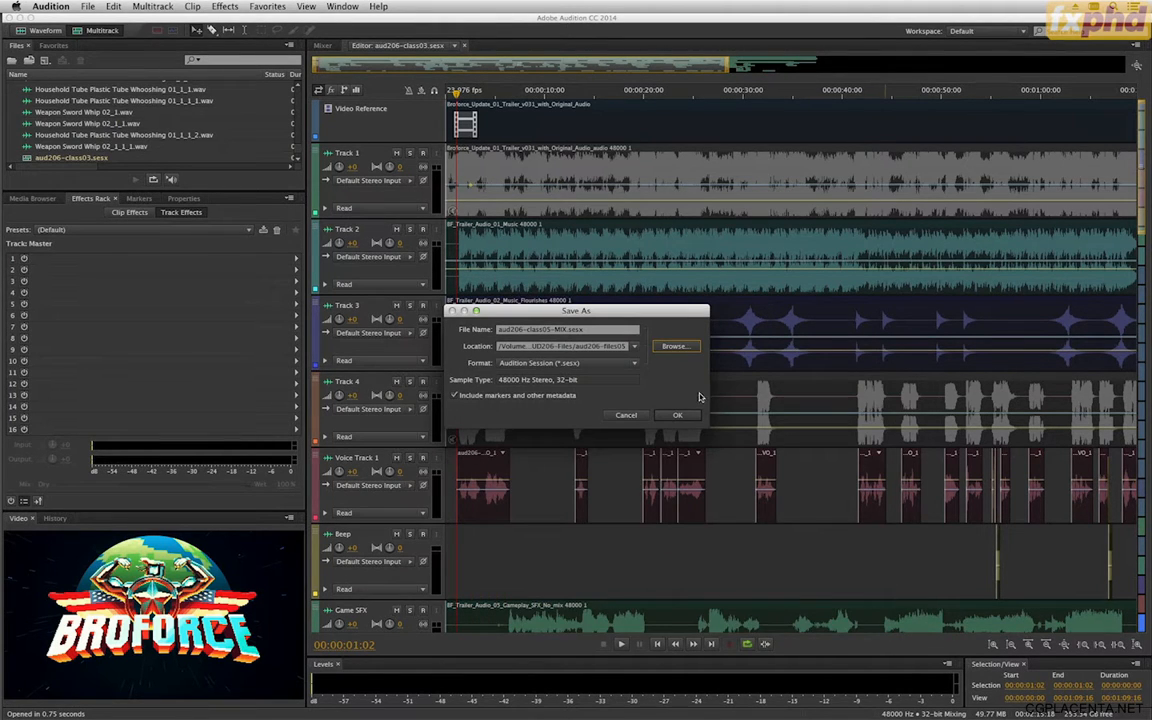
left_click(673, 415)
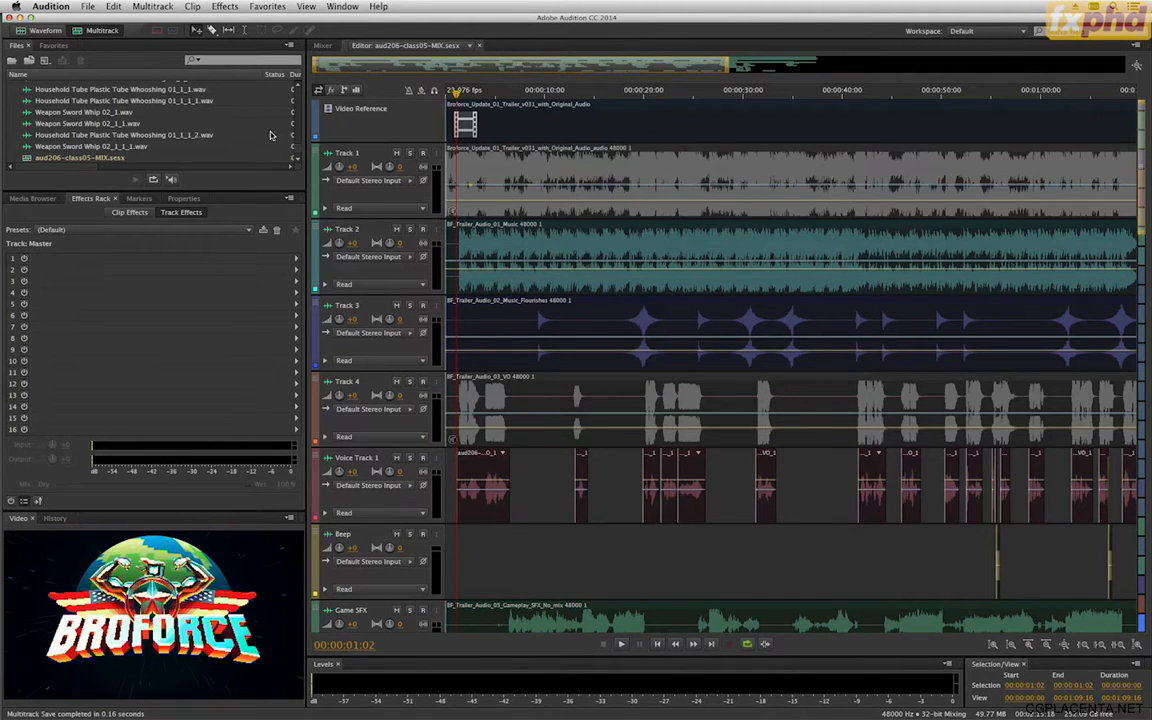
Import Transformer-SFX-RP.wav from the Transformer folder inside aud206-files05 into the session's files.
right_click(240, 117)
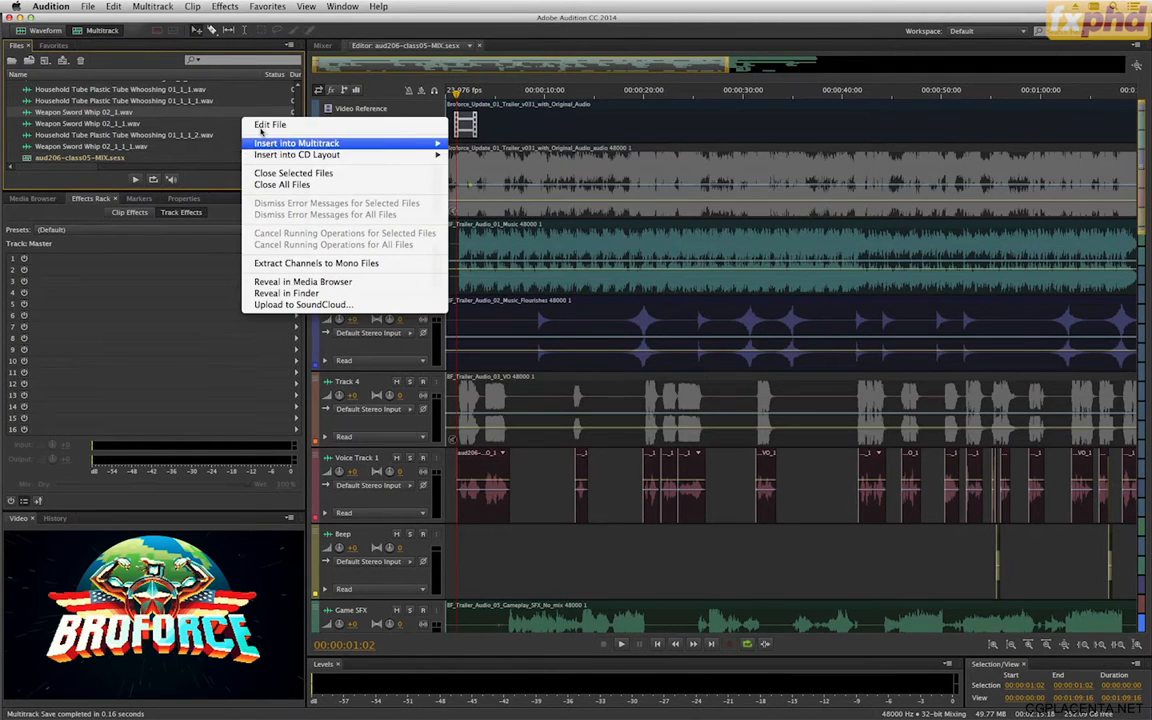
left_click(212, 118)
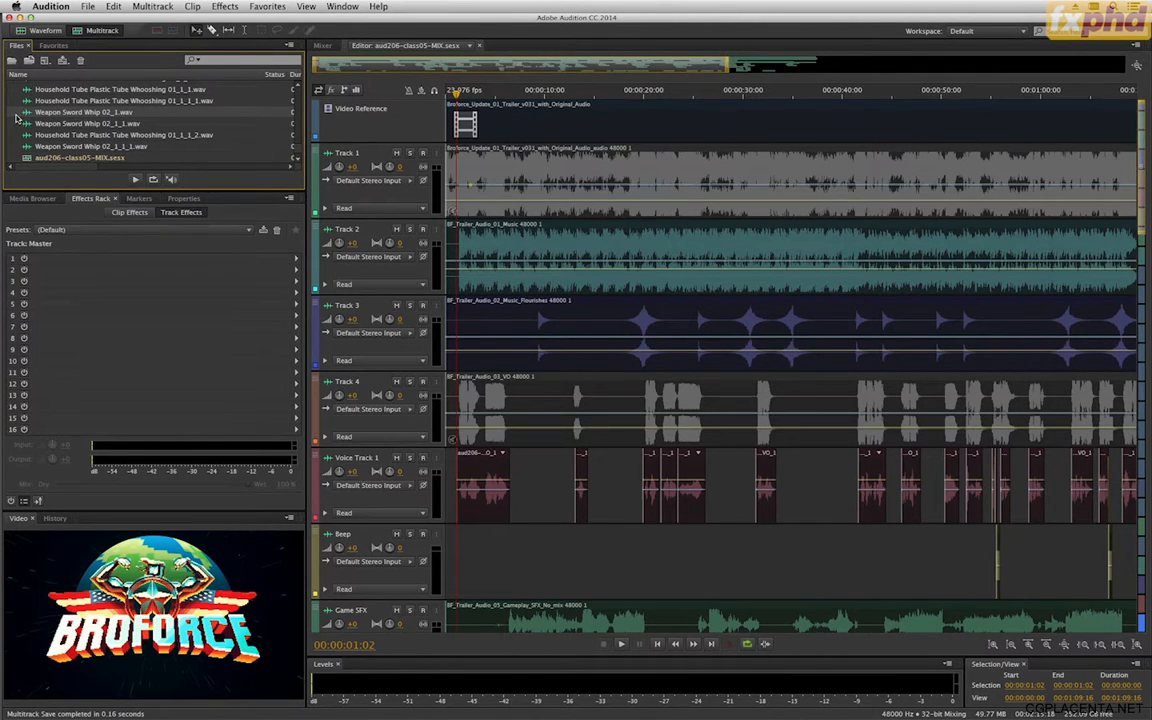
right_click(17, 117)
left_click(36, 140)
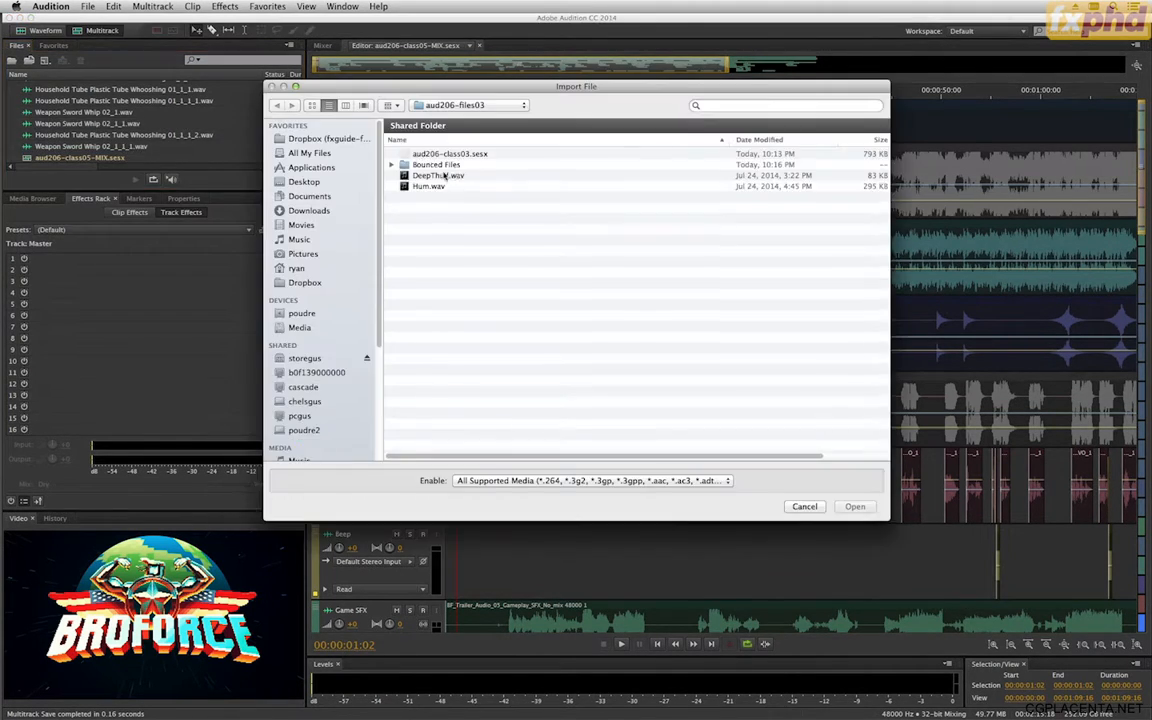
left_click(479, 106)
left_click(455, 119)
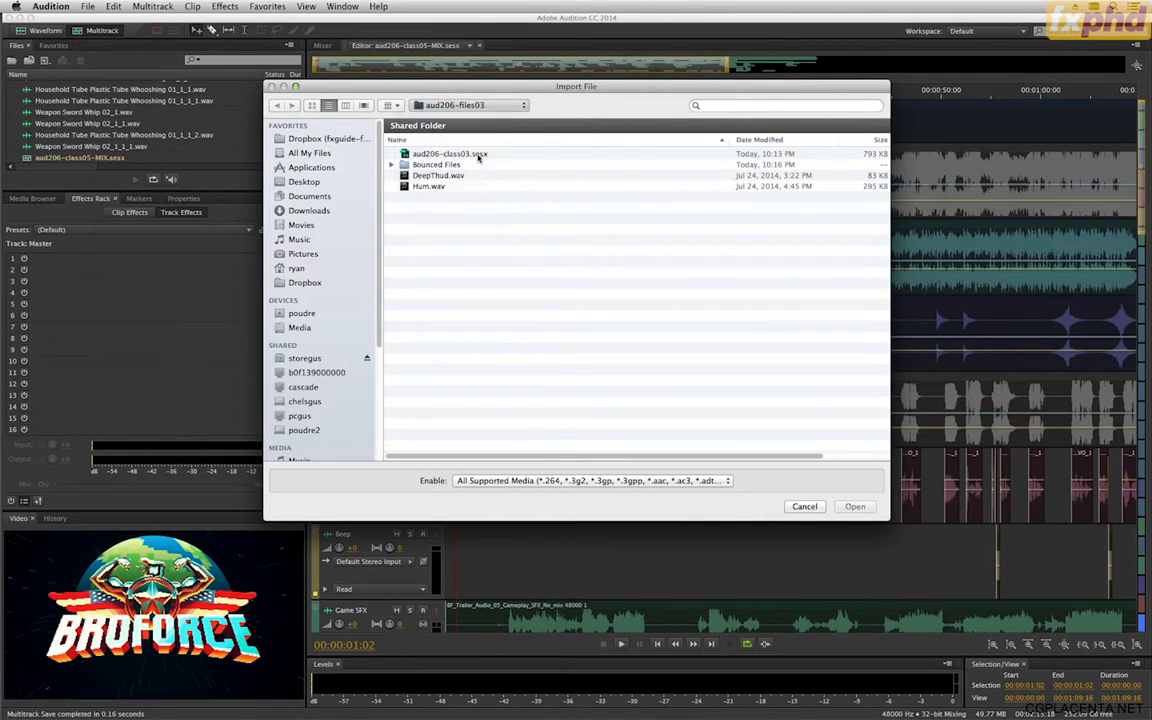
double_click(452, 284)
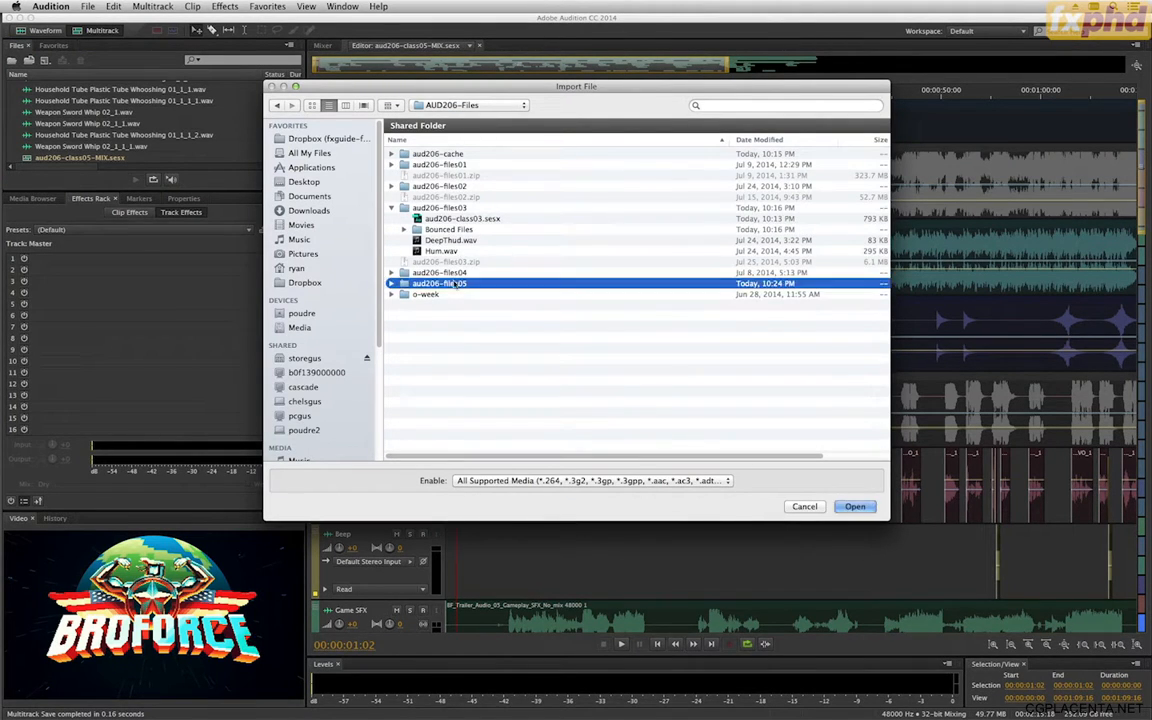
left_click(454, 199)
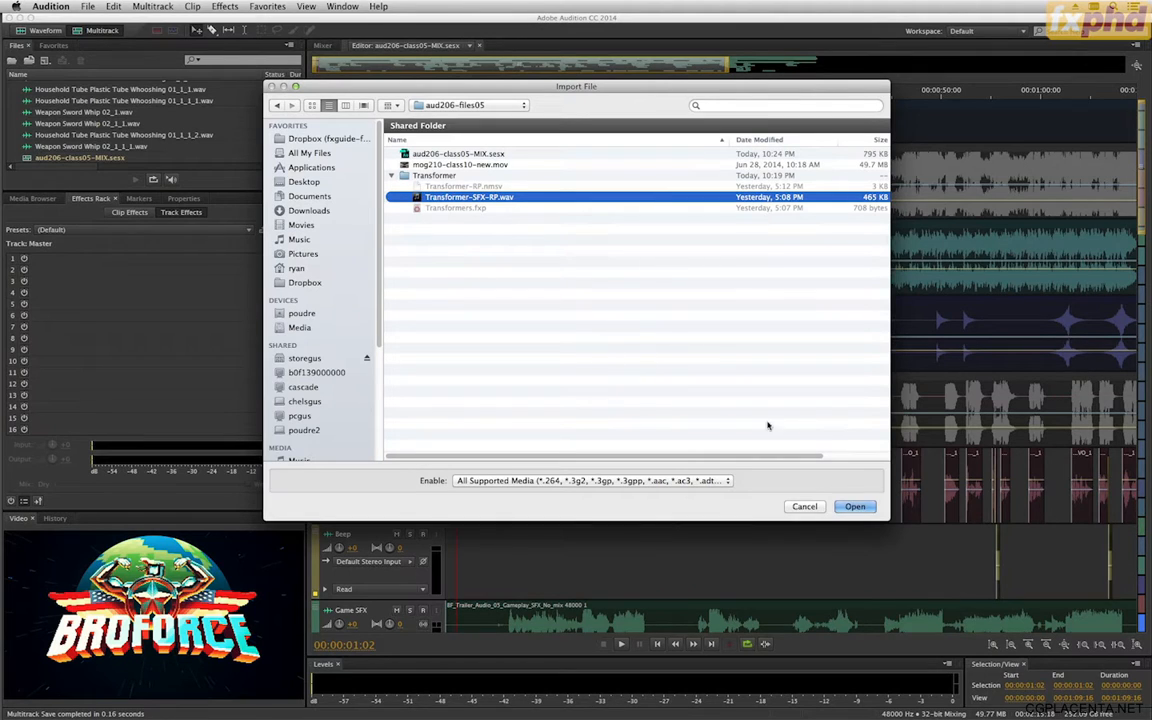
key("Return")
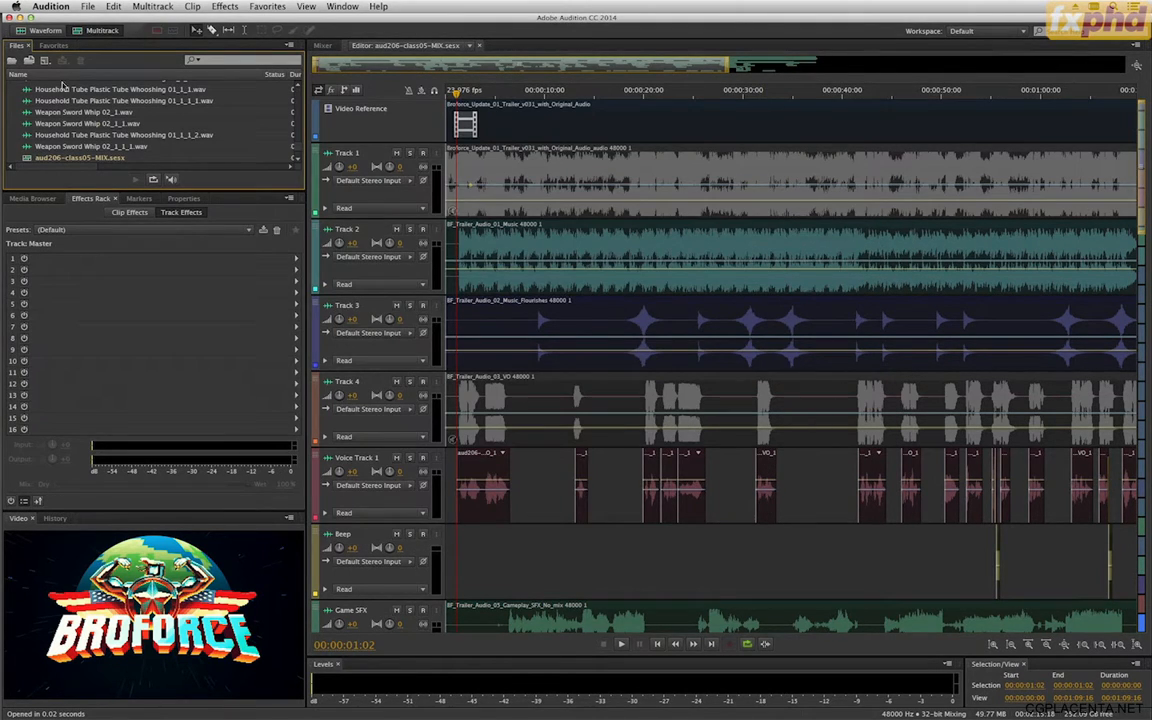
Open Transformer-SFX-RP.wav in the waveform editor, play it, and return to the multitrack session.
scroll(72, 124, "down", 2)
left_click(62, 147)
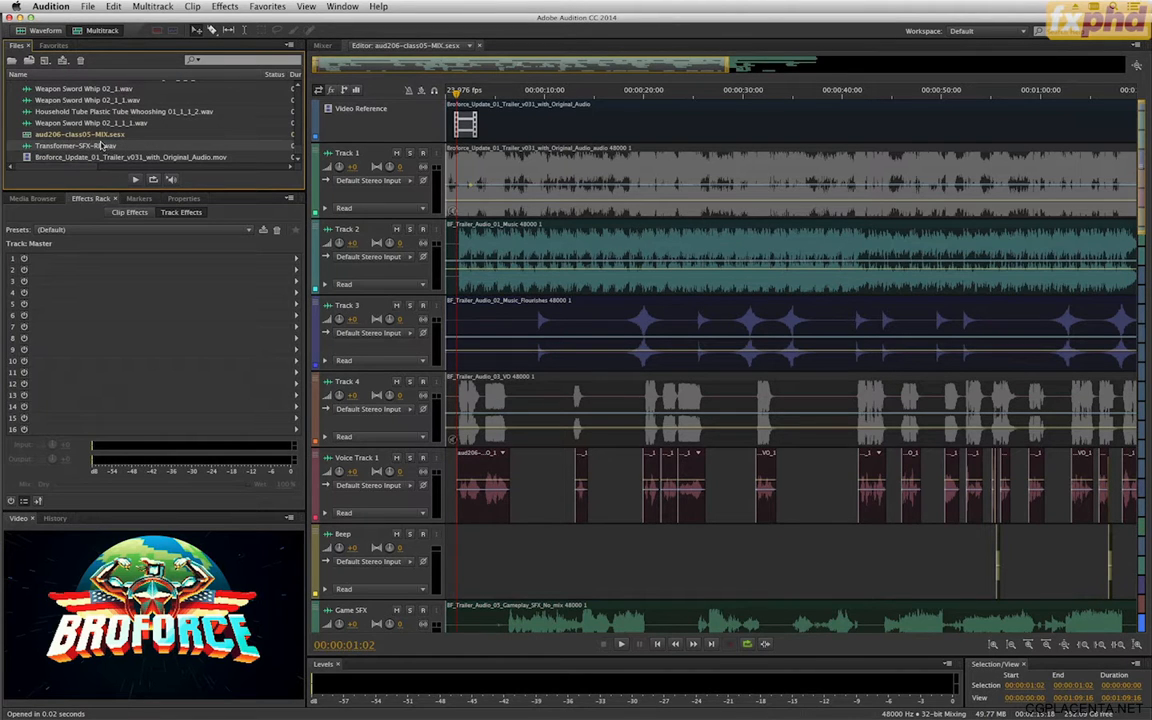
double_click(101, 150)
key("space")
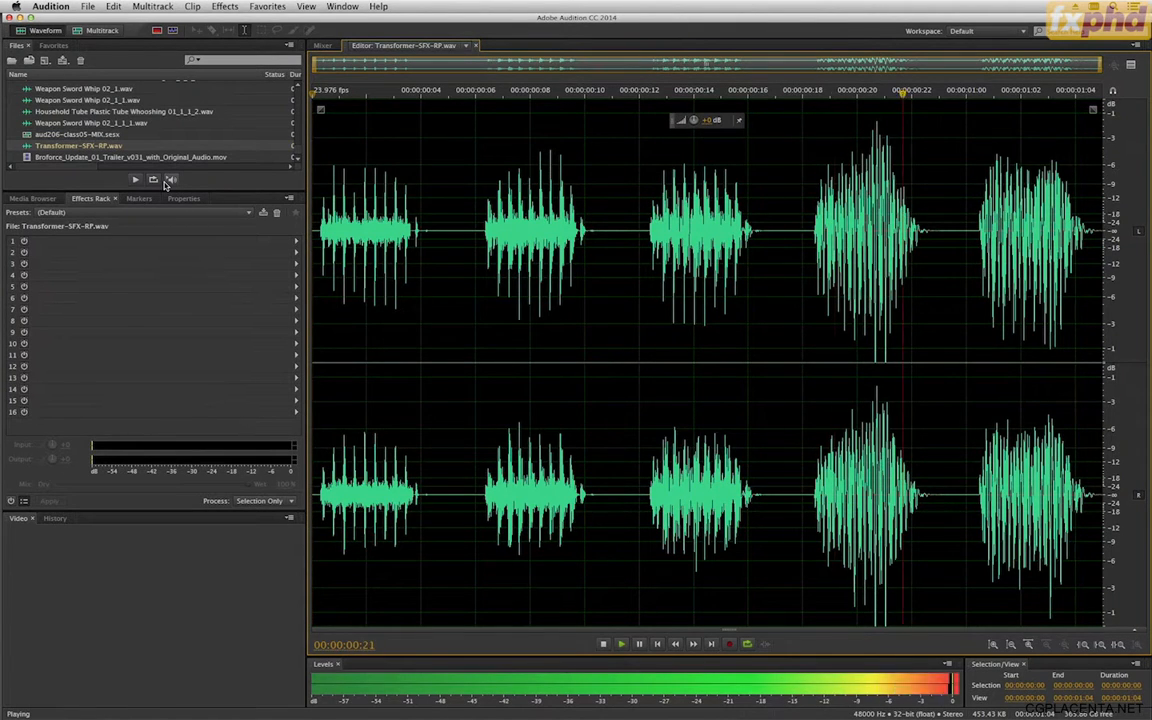
key("space")
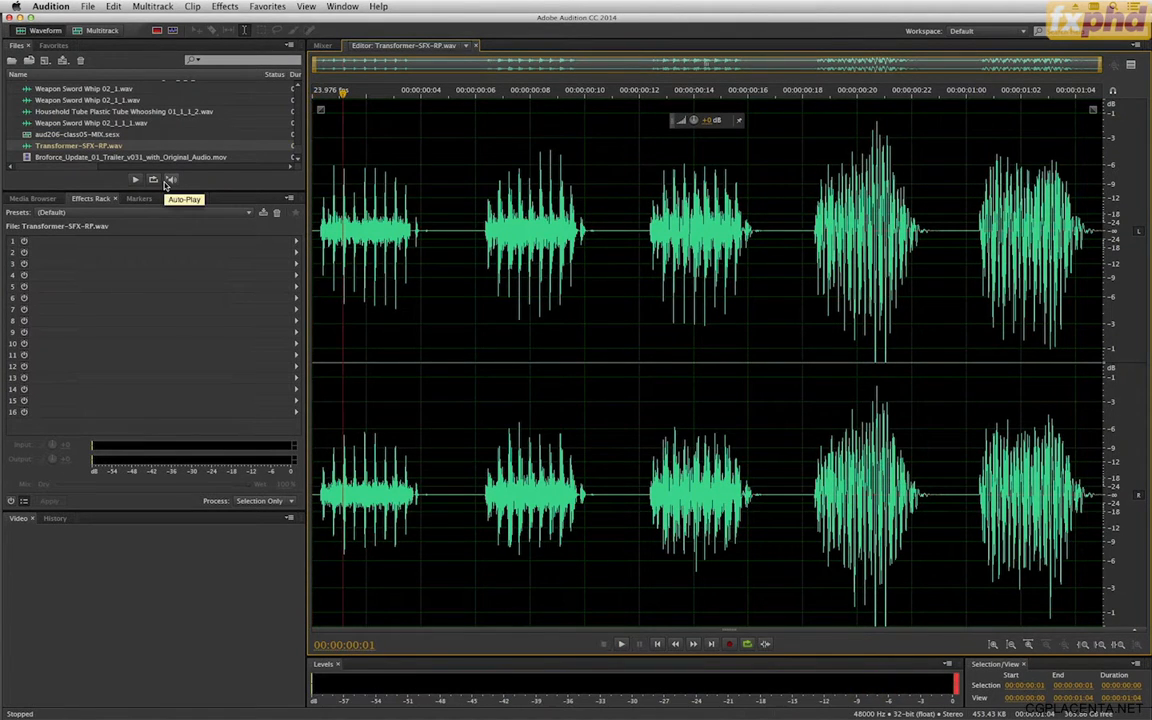
left_click(92, 31)
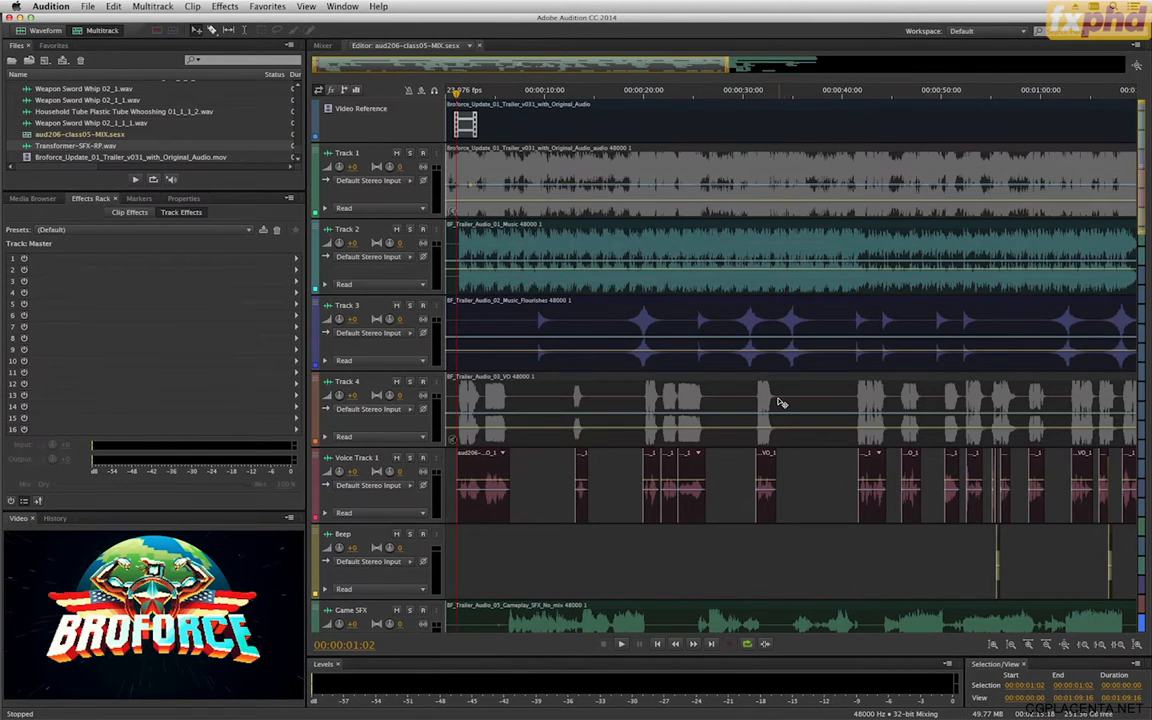
Position the multitrack playhead at 00:00:46:02, where the Mega Bosses title comes up in the trailer.
key("minus")
key("minus")
key("minus")
key("minus")
key("minus")
key("minus")
key("minus")
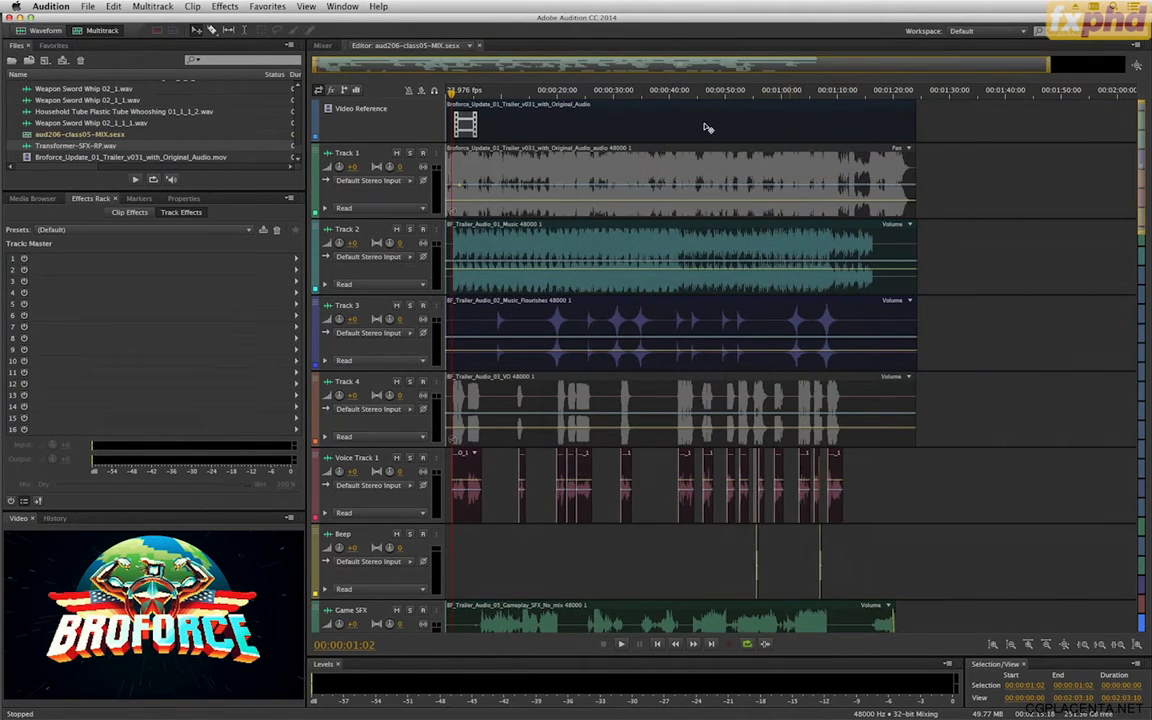
left_click_drag(609, 93, 681, 97)
Place Transformer-SFX-RP.wav on the empty Track 17, starting at the playhead.
key("=")
key("=")
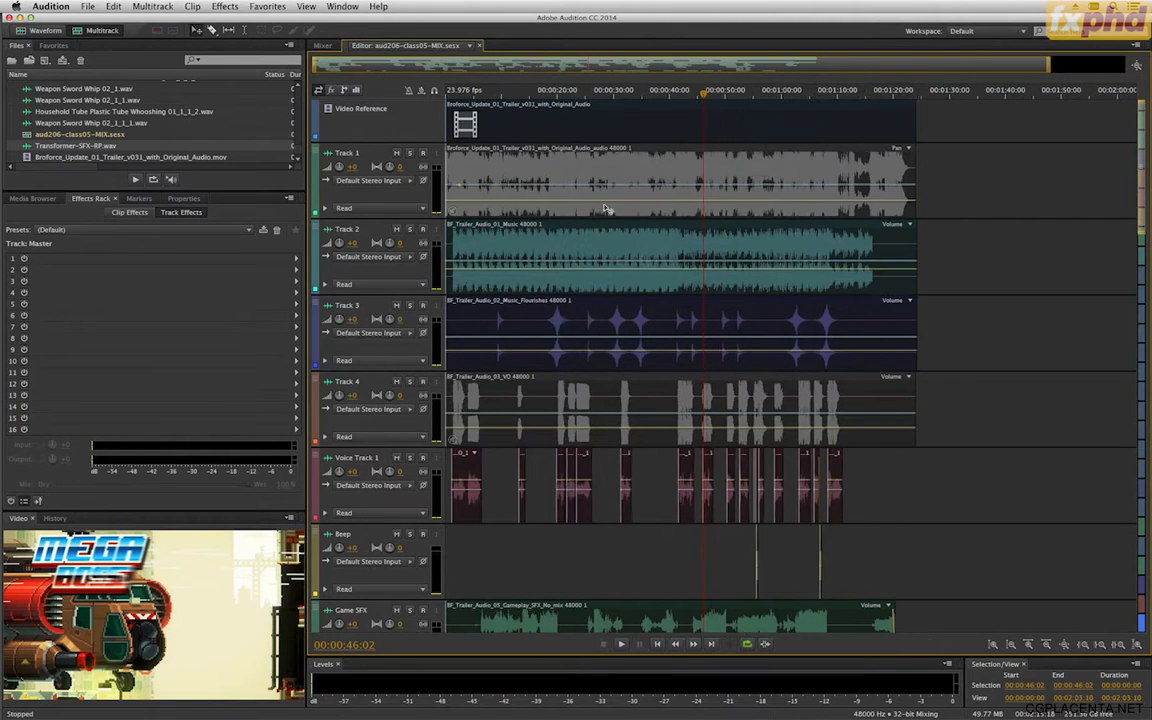
scroll(603, 378, "down", 10)
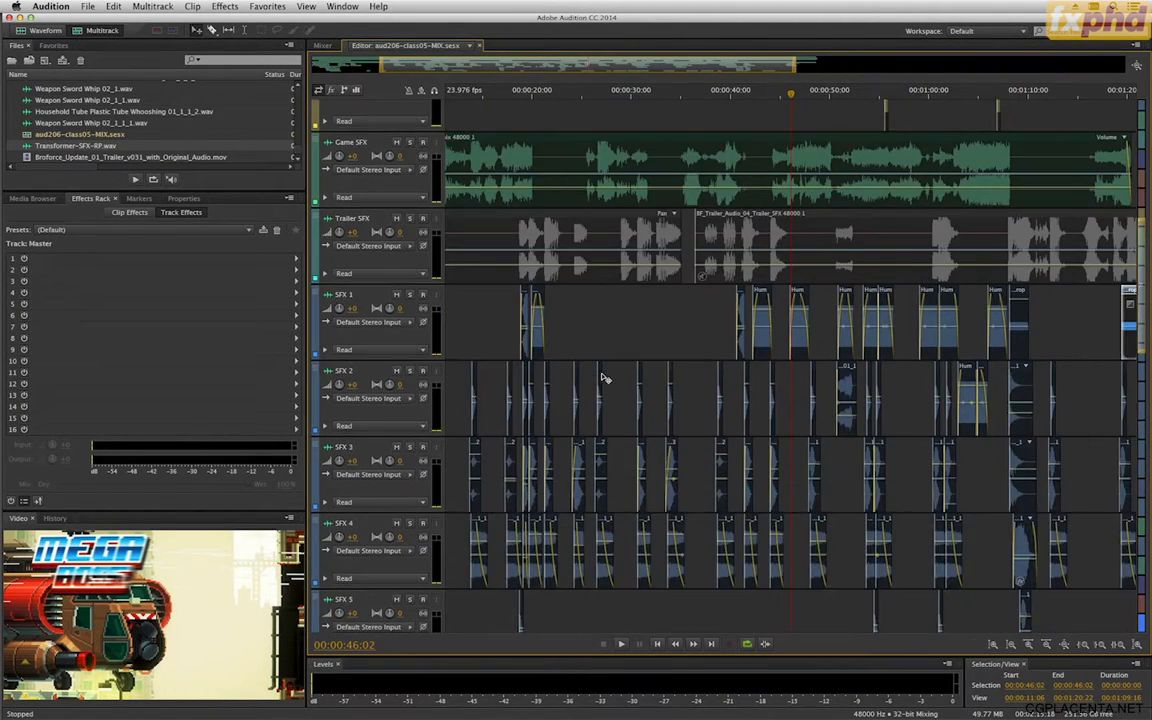
scroll(603, 378, "down", 5)
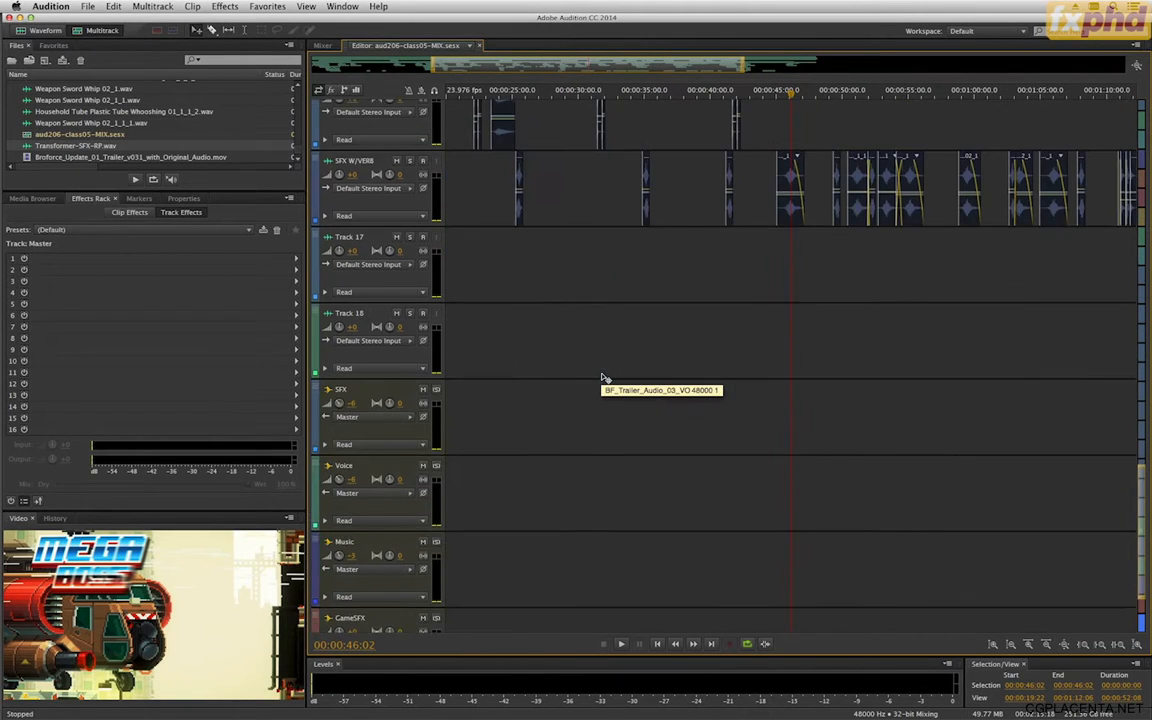
left_click_drag(26, 147, 791, 335)
key("equal")
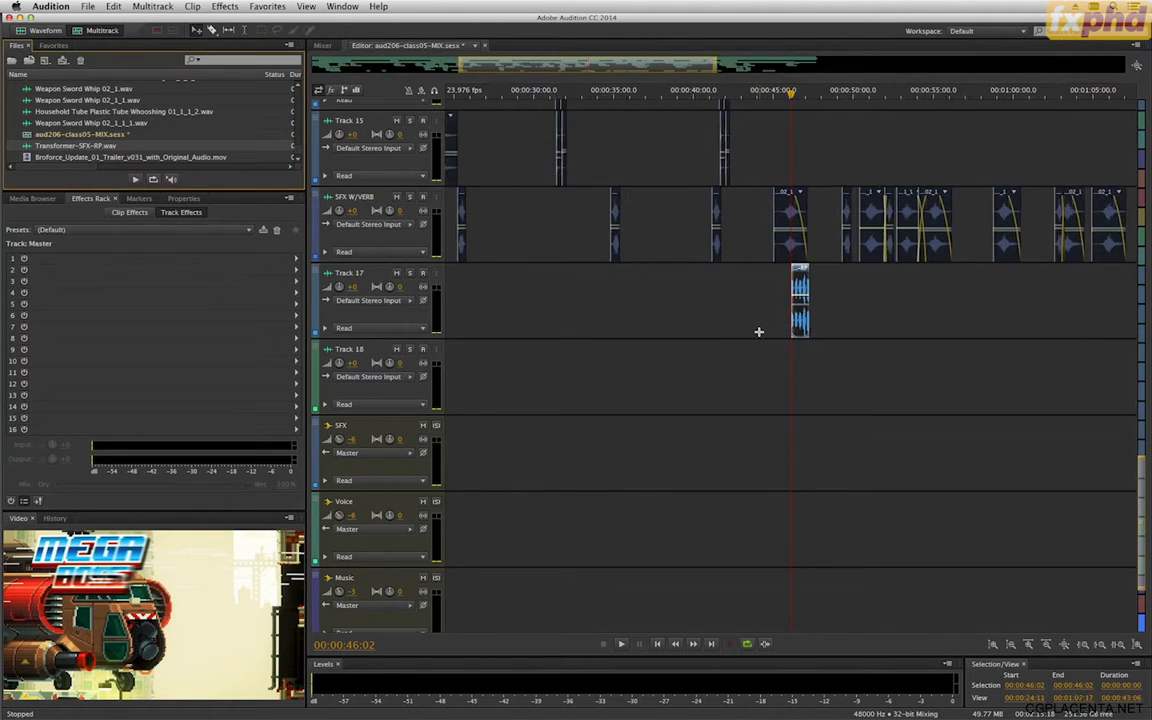
Solo Track 17, play the Transformer clip from 00:00:46:02, and turn the solo off.
left_click(409, 273)
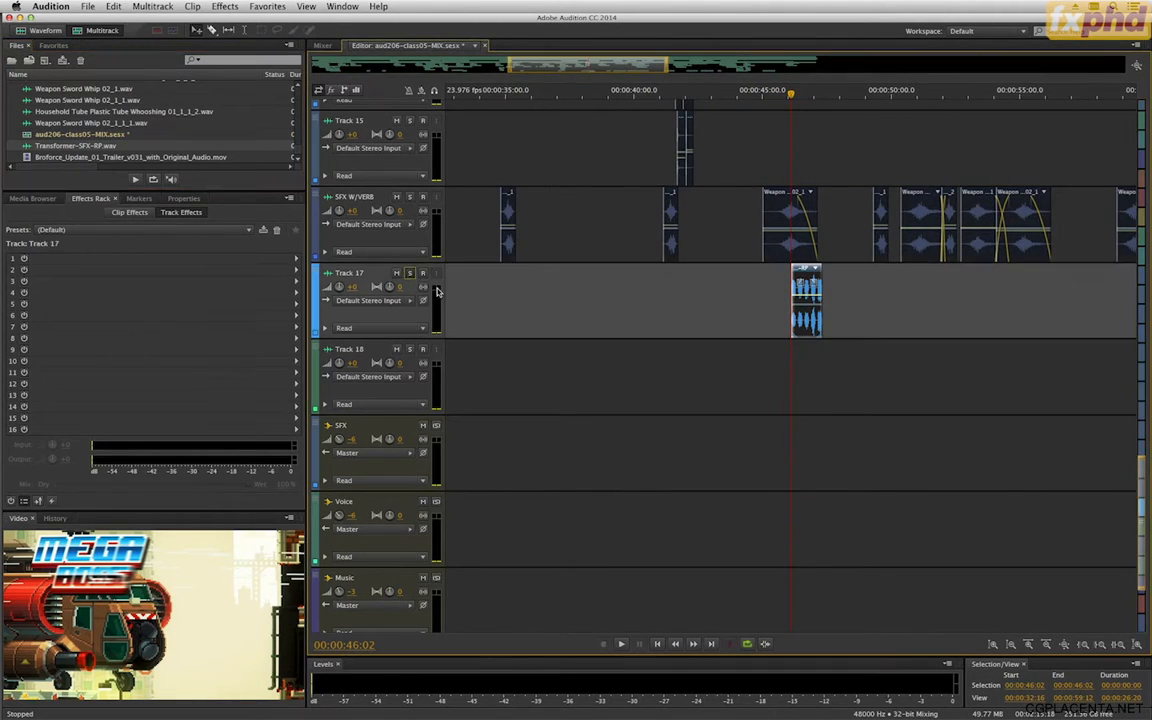
key("space")
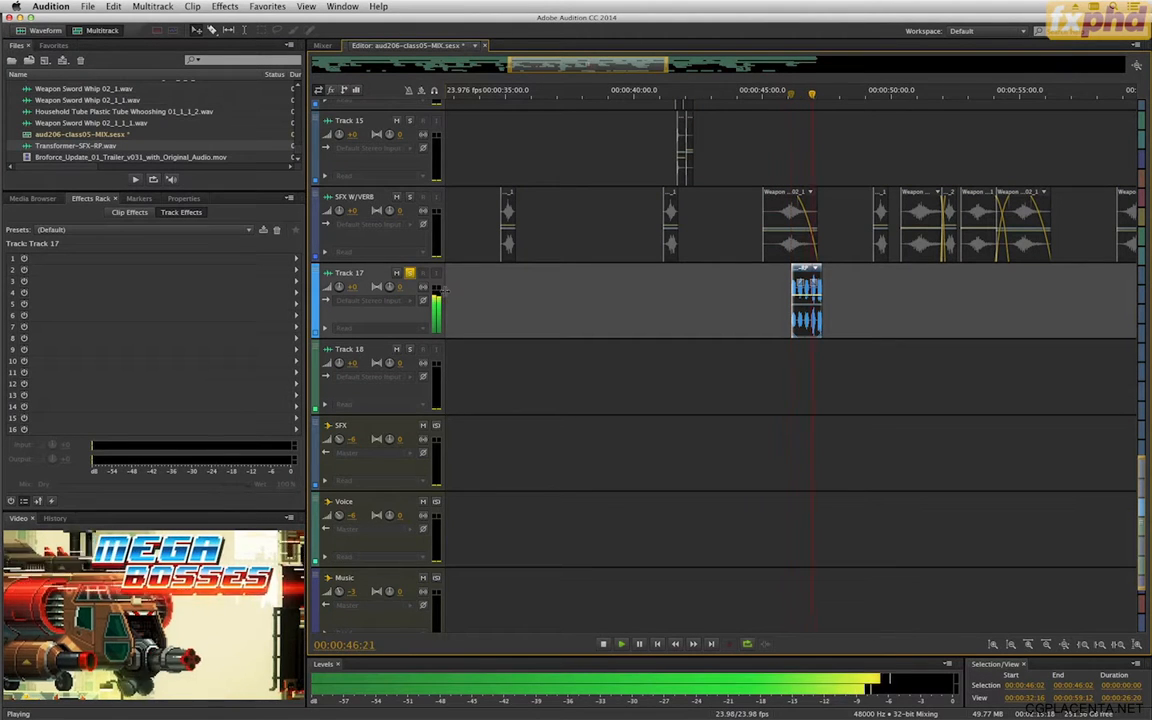
key("space")
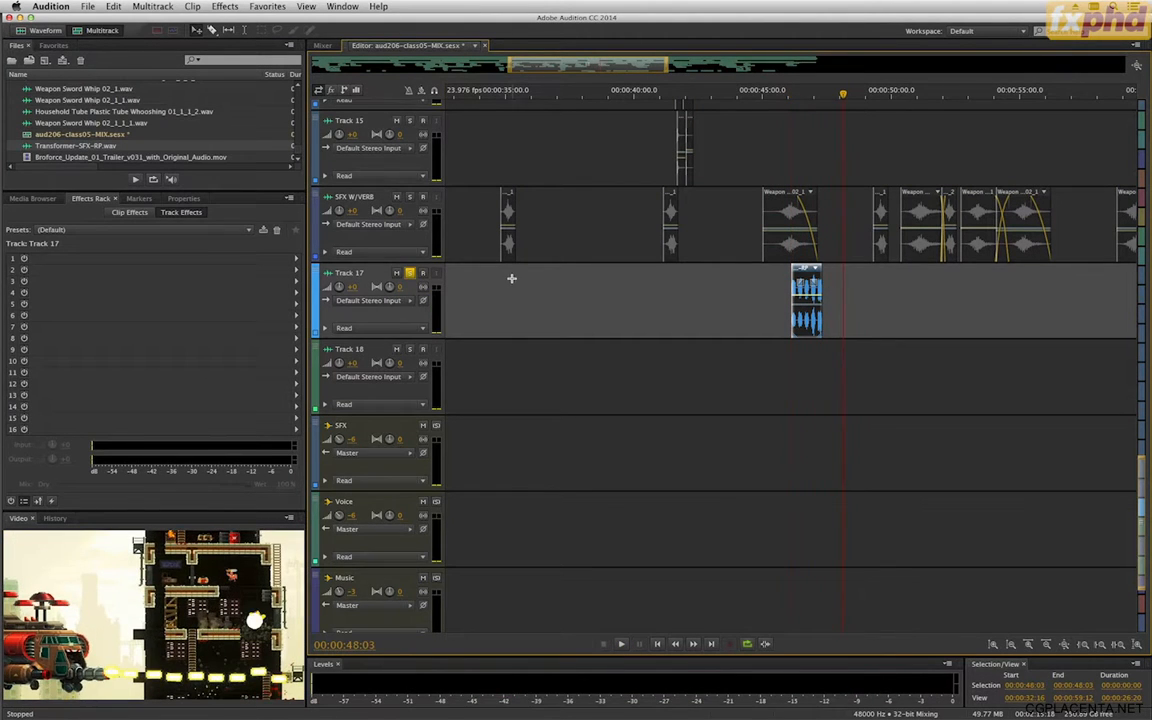
left_click(409, 273)
Play the full mix from 00:00:44:09 through the Transformer clip to judge its level.
left_click(746, 100)
key("space")
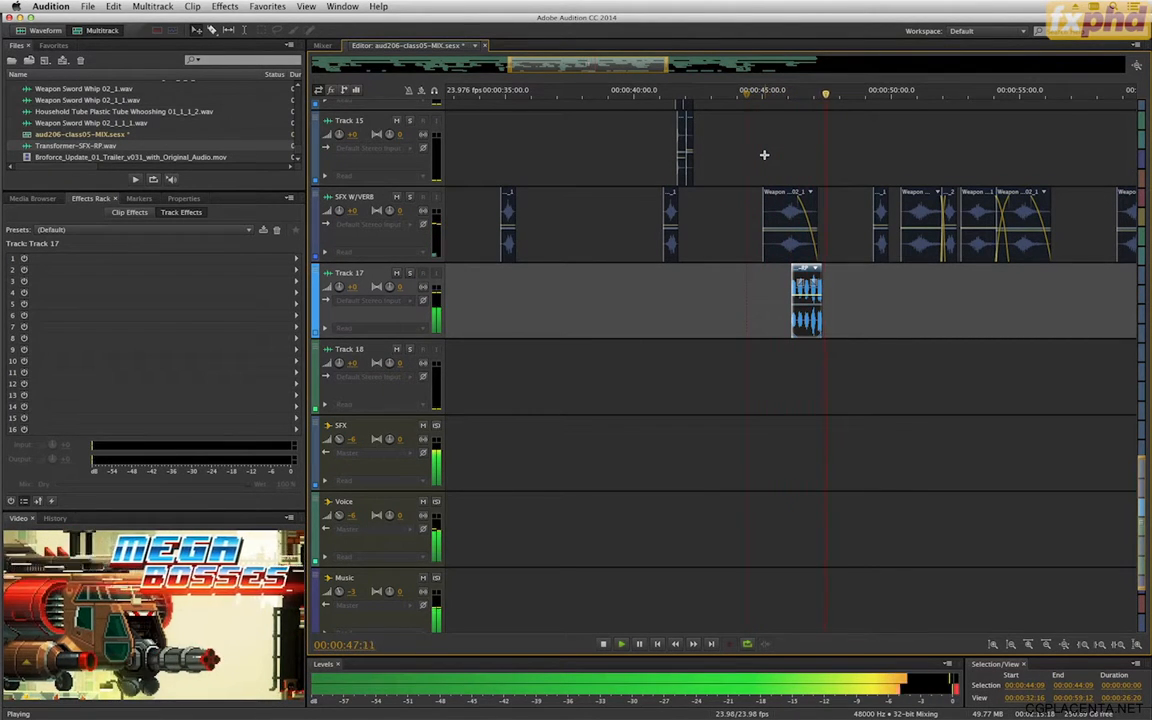
key("space")
Lower the Transformer clip's volume to -5.3 dB and play the mix from 00:00:45:13.
key("equal")
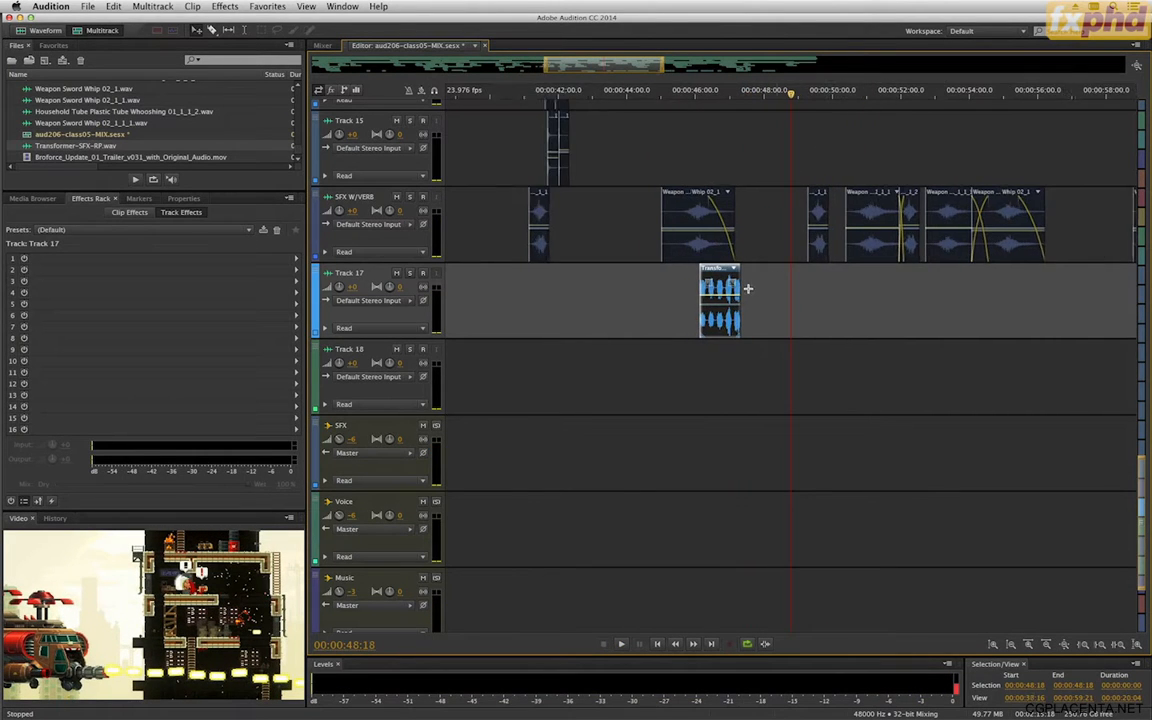
key("equal")
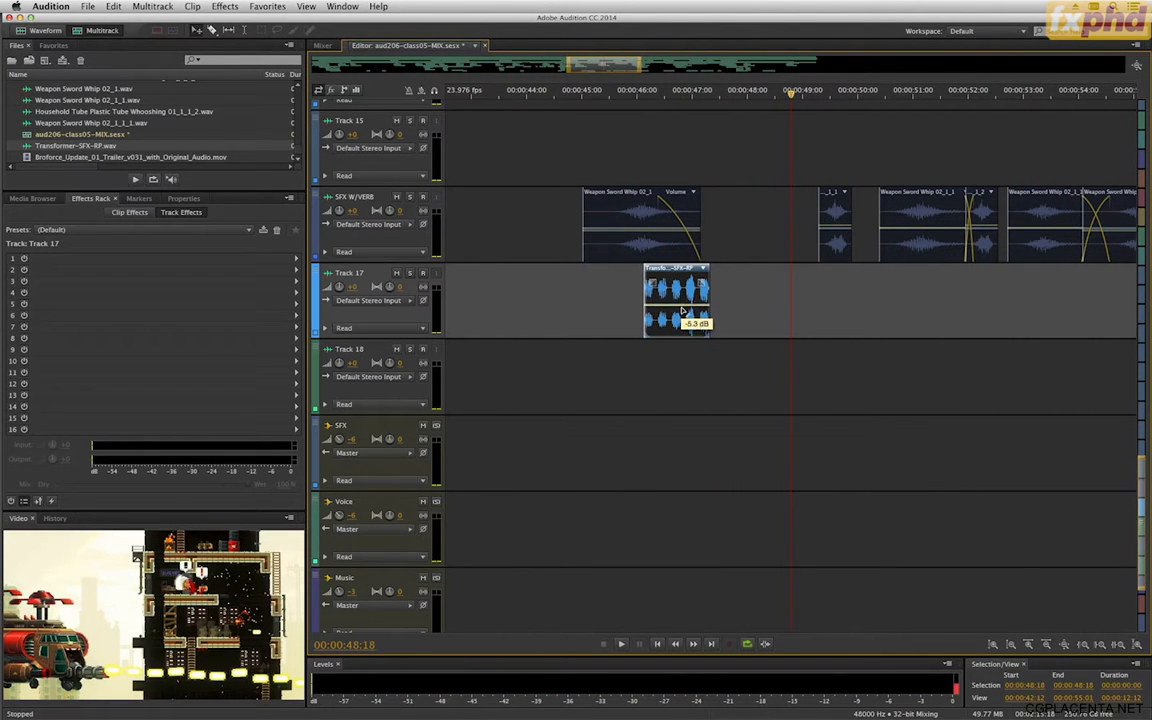
left_click(610, 102)
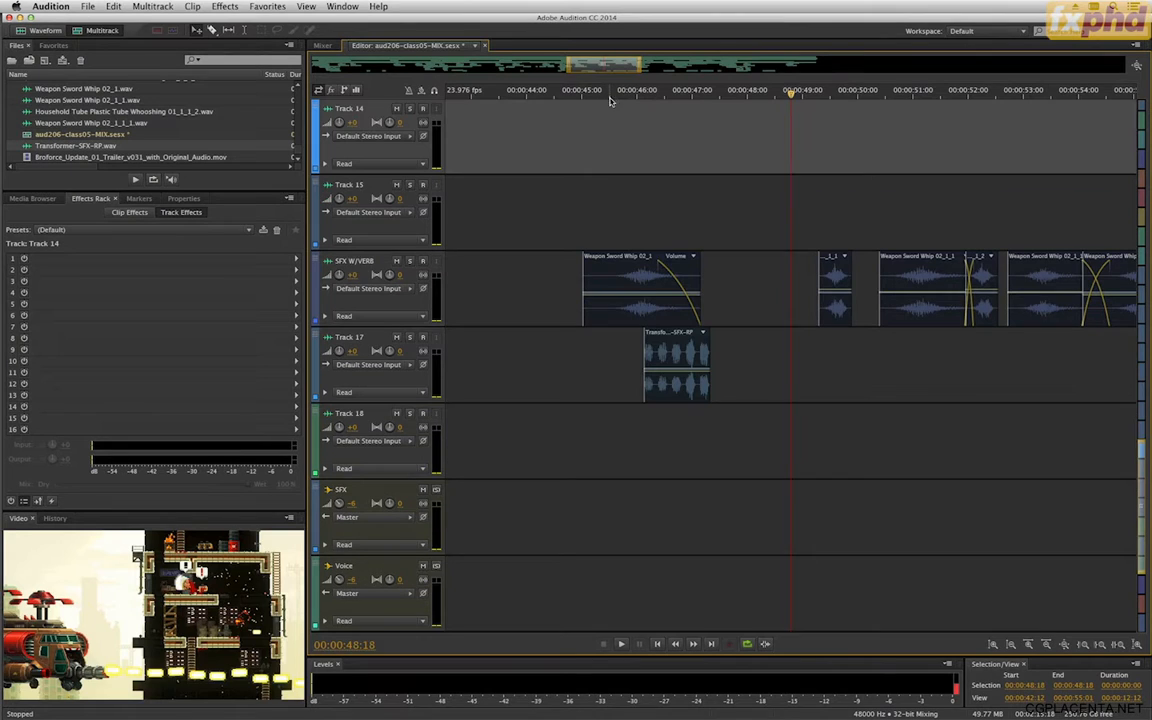
key("space")
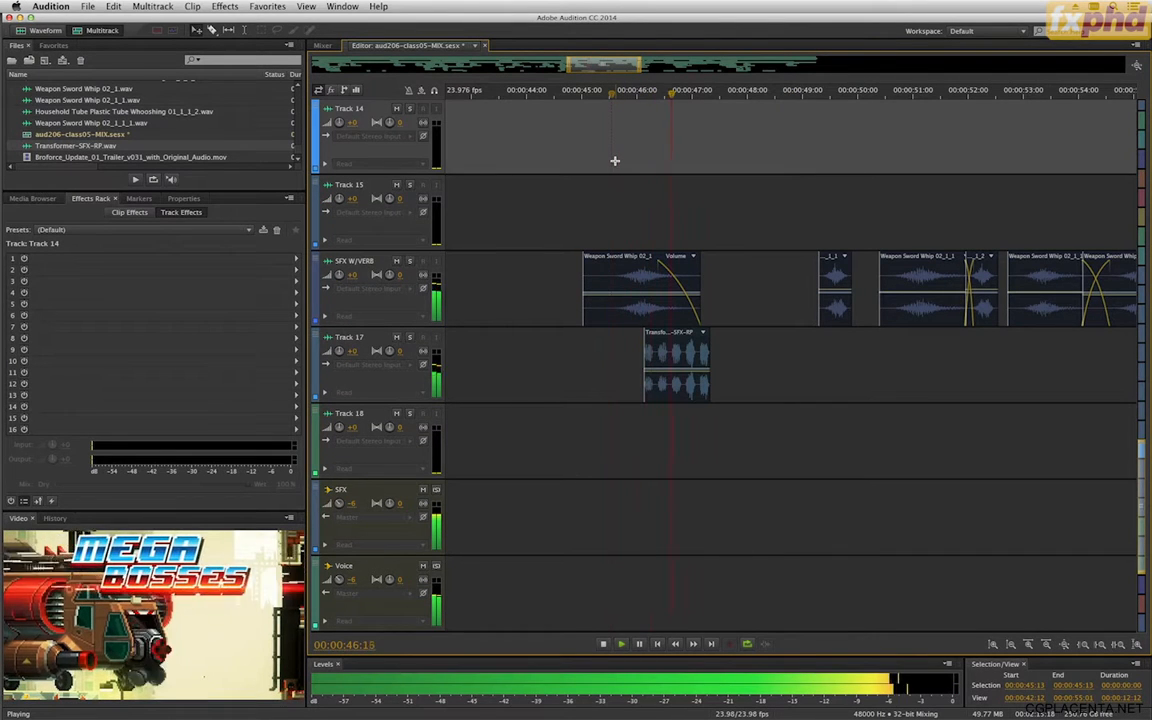
key("space")
Adjust the Transformer clip's volume to -3.6 dB and play the mix from 00:00:45:23.
left_click(688, 373)
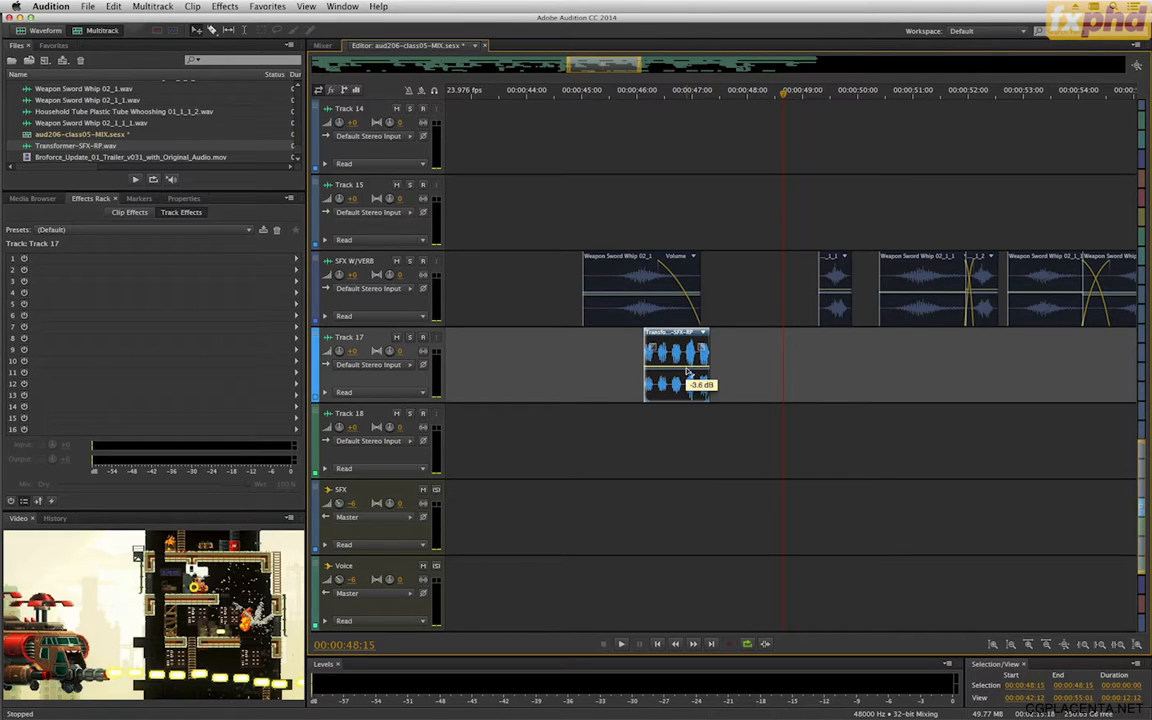
left_click(638, 92)
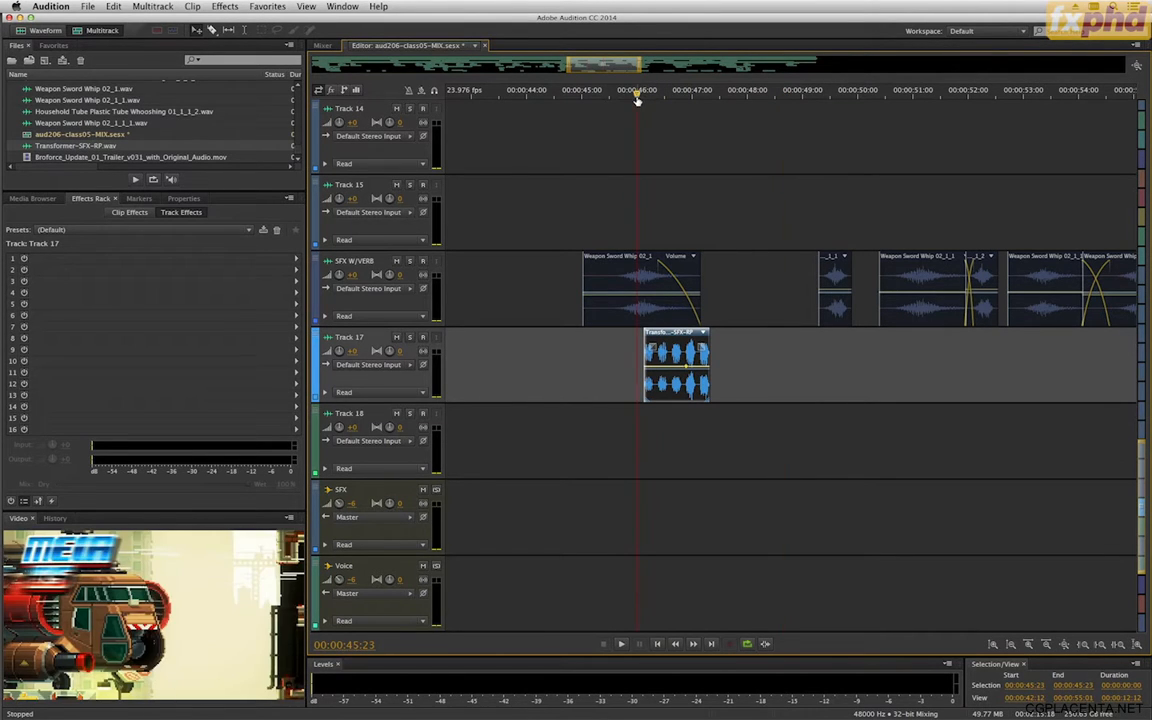
key("space")
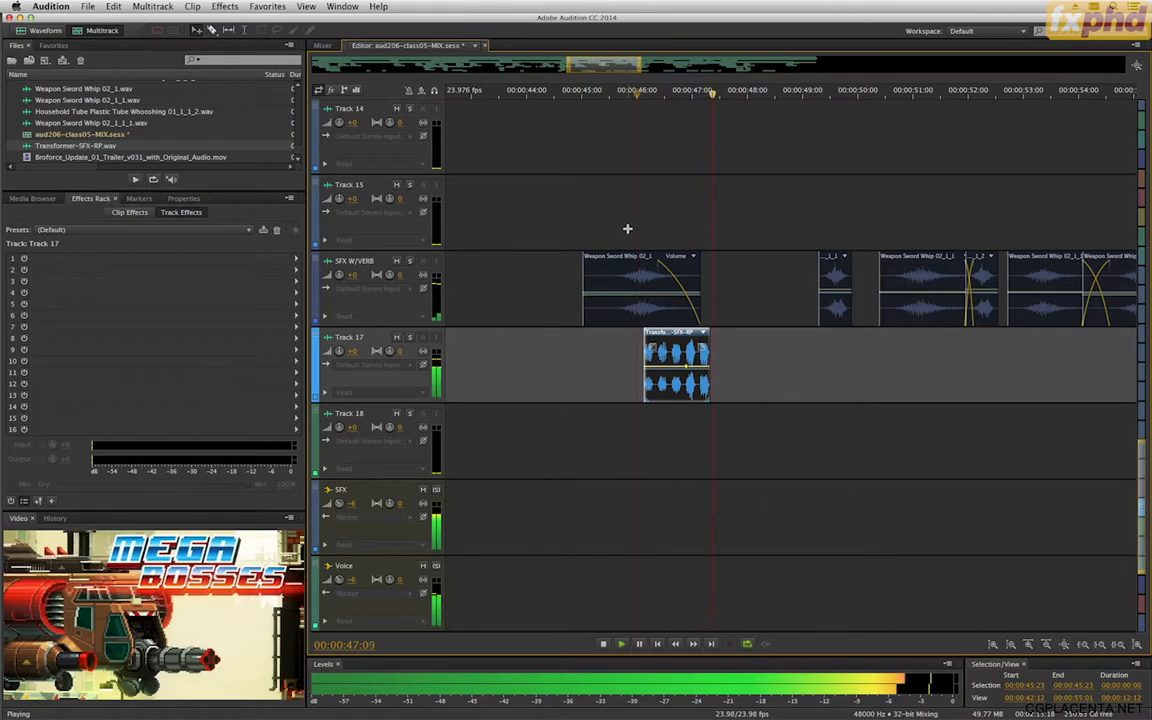
key("space")
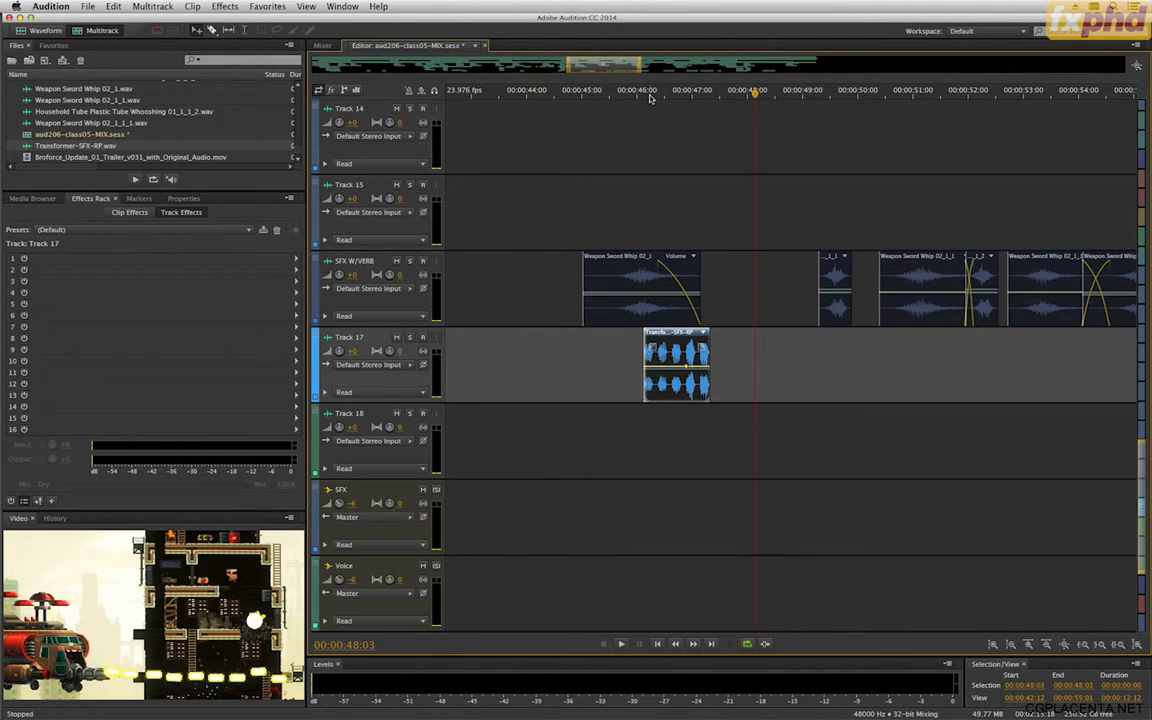
Move the playhead to 00:00:45:02 and switch to Adobe Bridge.
left_click(588, 92)
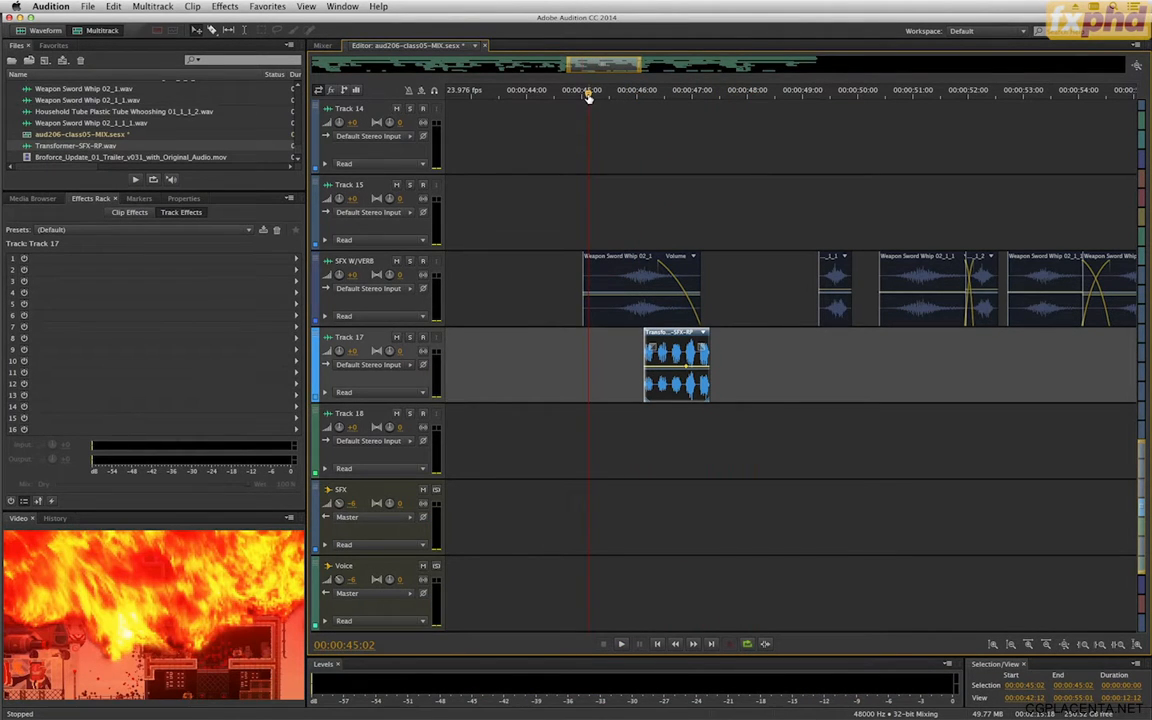
key("super+space")
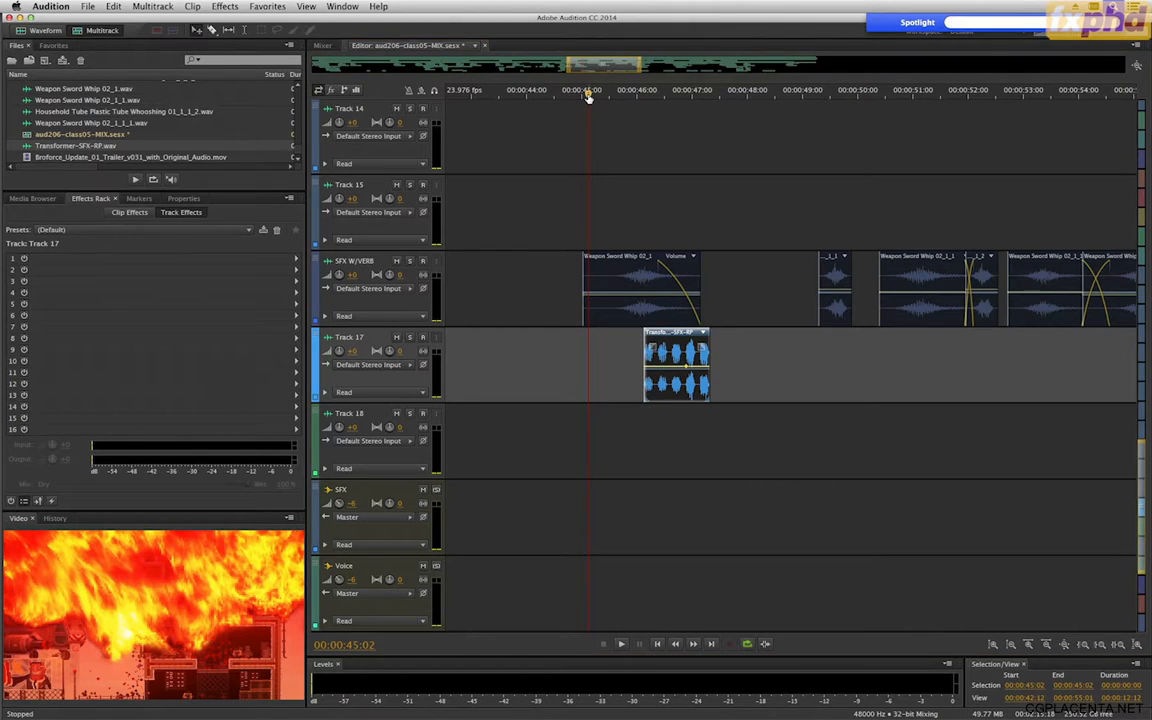
type("bri")
key("Return")
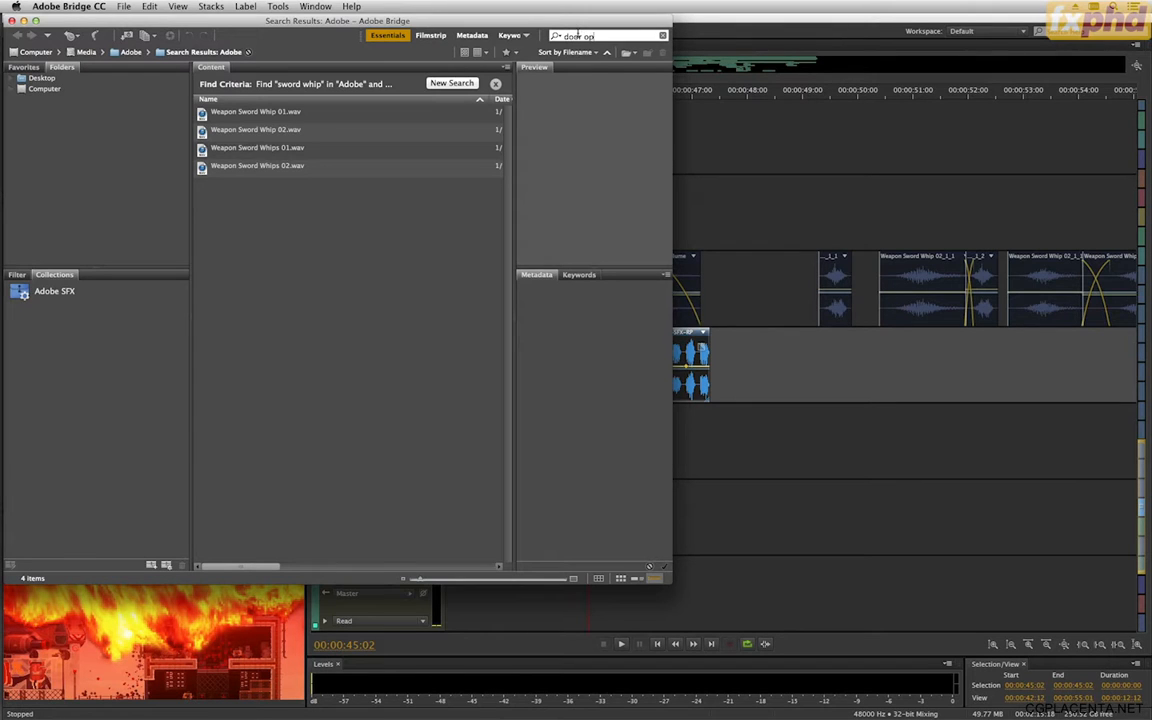
Search the Adobe sound effects library for "door open".
left_click(578, 36)
type("door open")
key("Return")
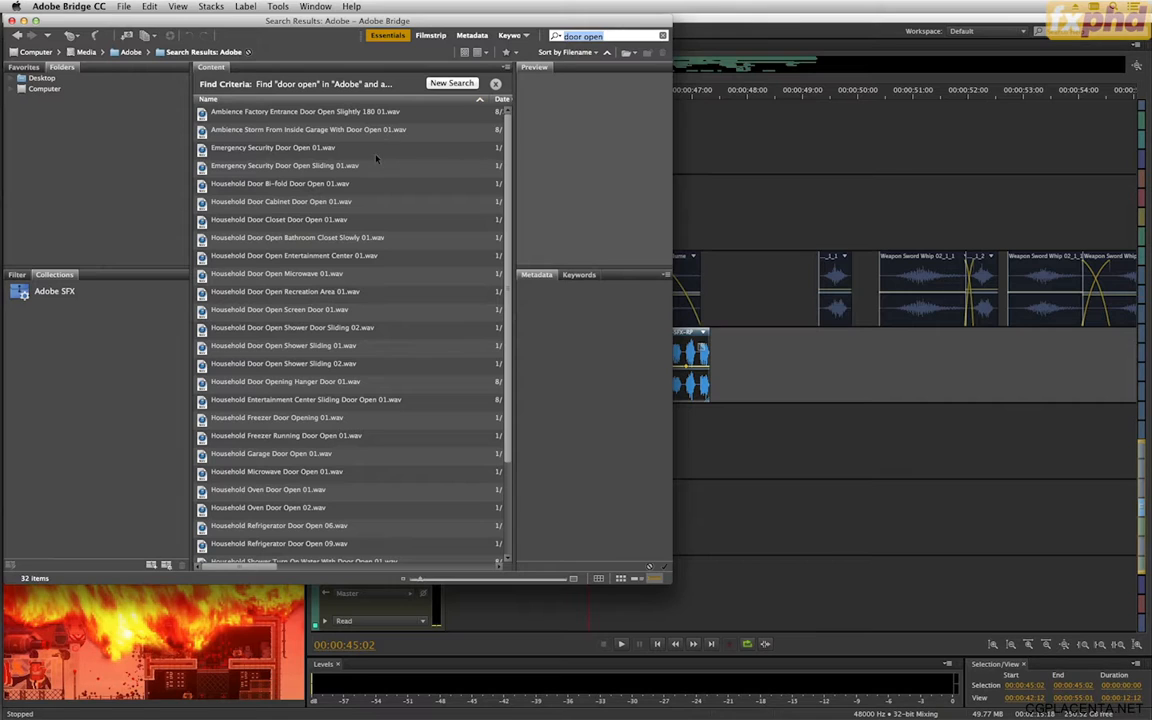
Preview Emergency Security Door Open 01, Household Door Bi-fold Door Open 01 and Household Garage Door Open 01.
left_click(320, 149)
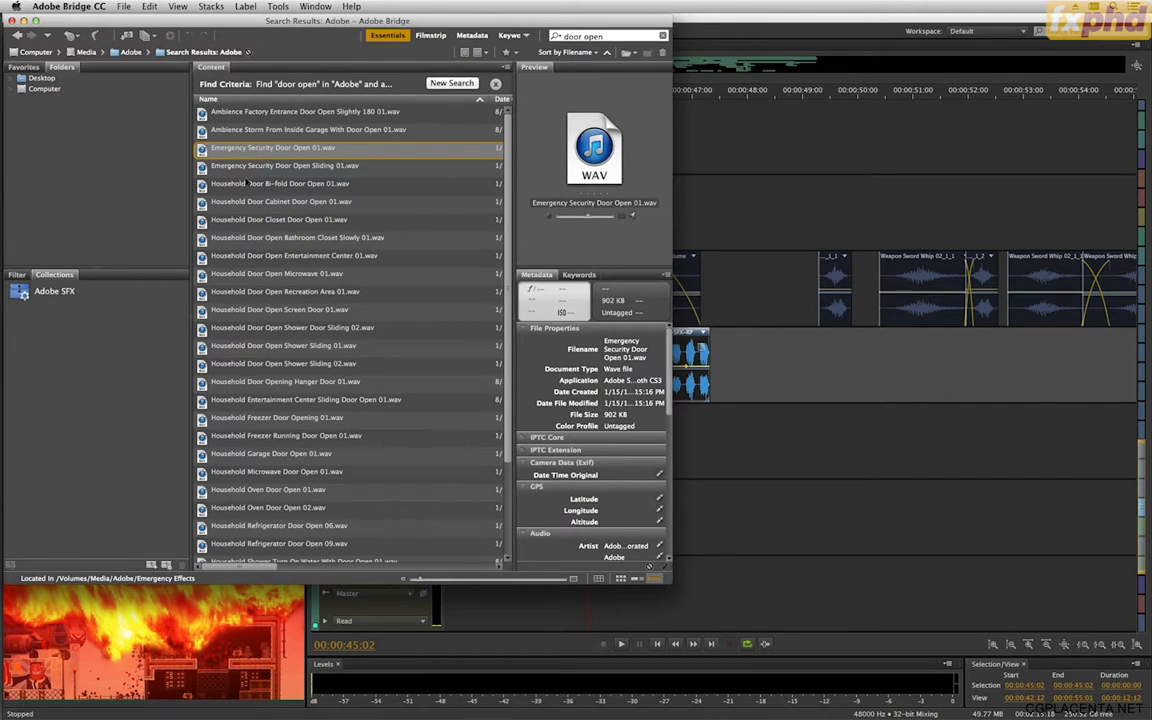
left_click(248, 184)
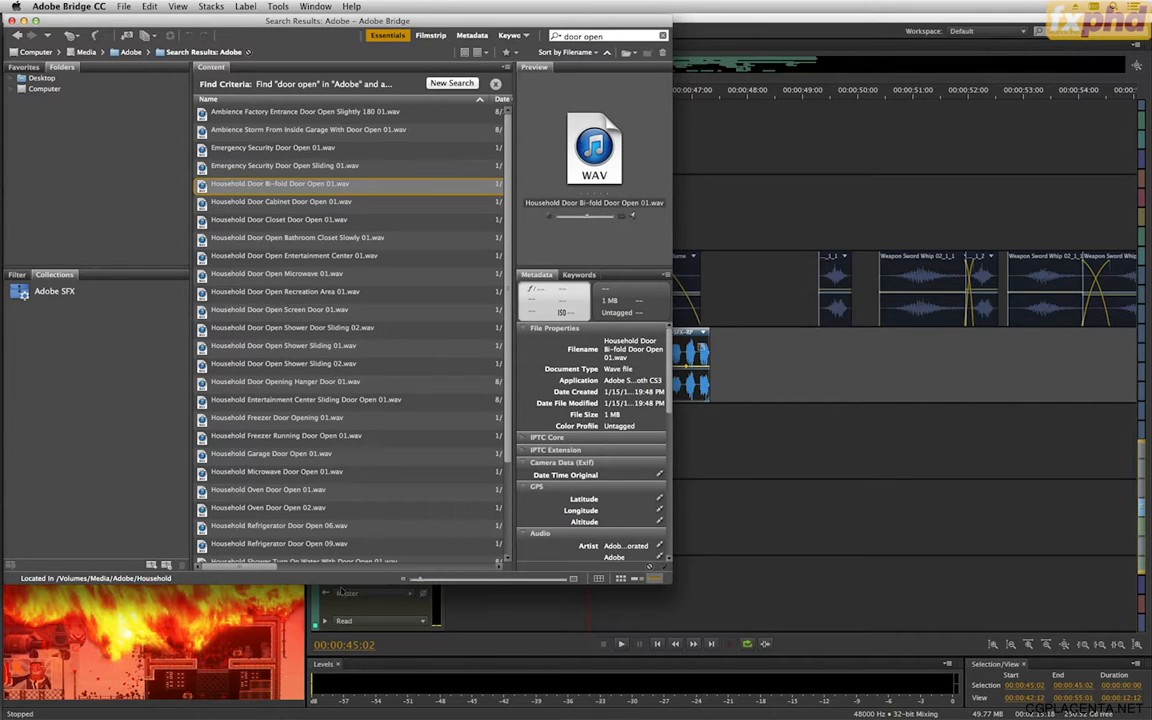
left_click(337, 453)
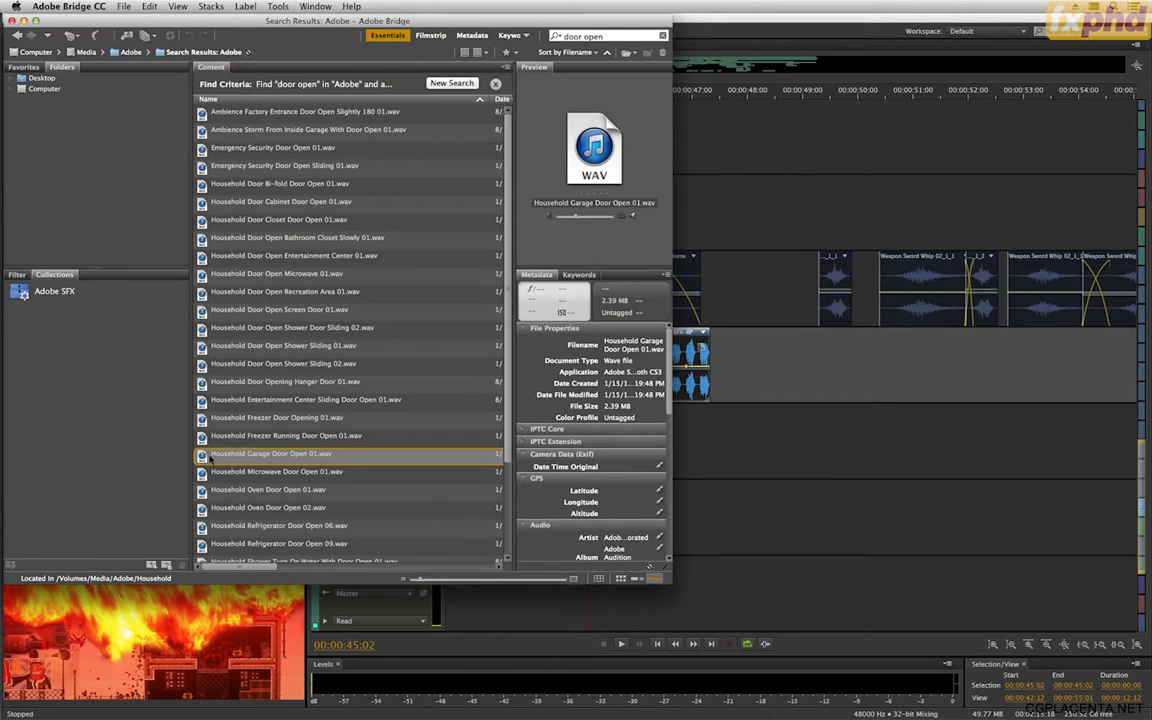
Place Household Garage Door Open 01.wav on Track 15 at about 00:00:45:00 and convert it and the Transformer clip to unique copies.
left_click_drag(203, 454, 619, 233)
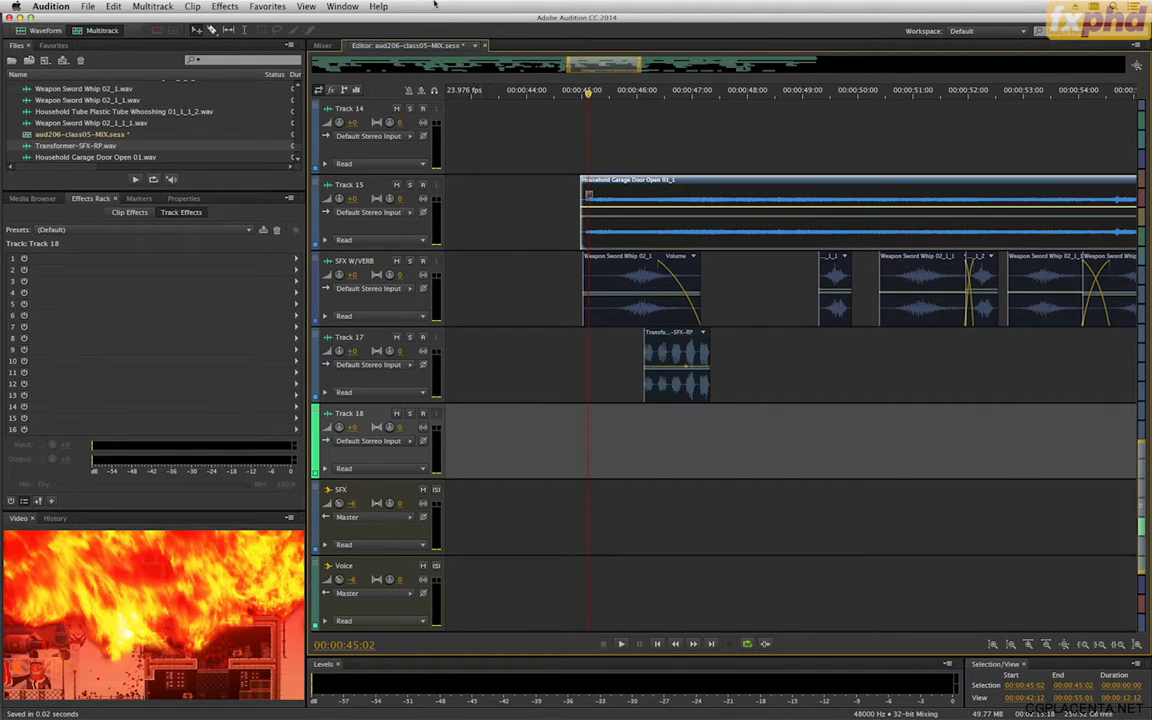
left_click(666, 355)
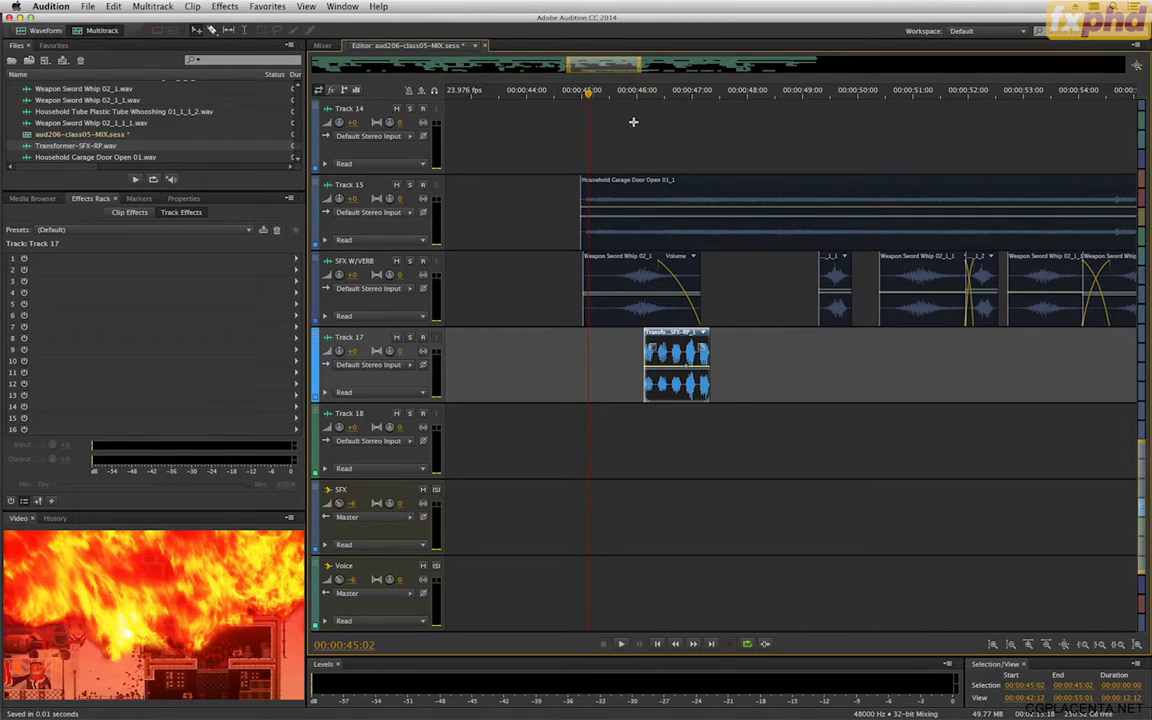
Open the garage door clip in the waveform editor and delete its section from 00:00:45:18 to 00:00:53:19.
left_click(669, 199)
left_click(82, 6)
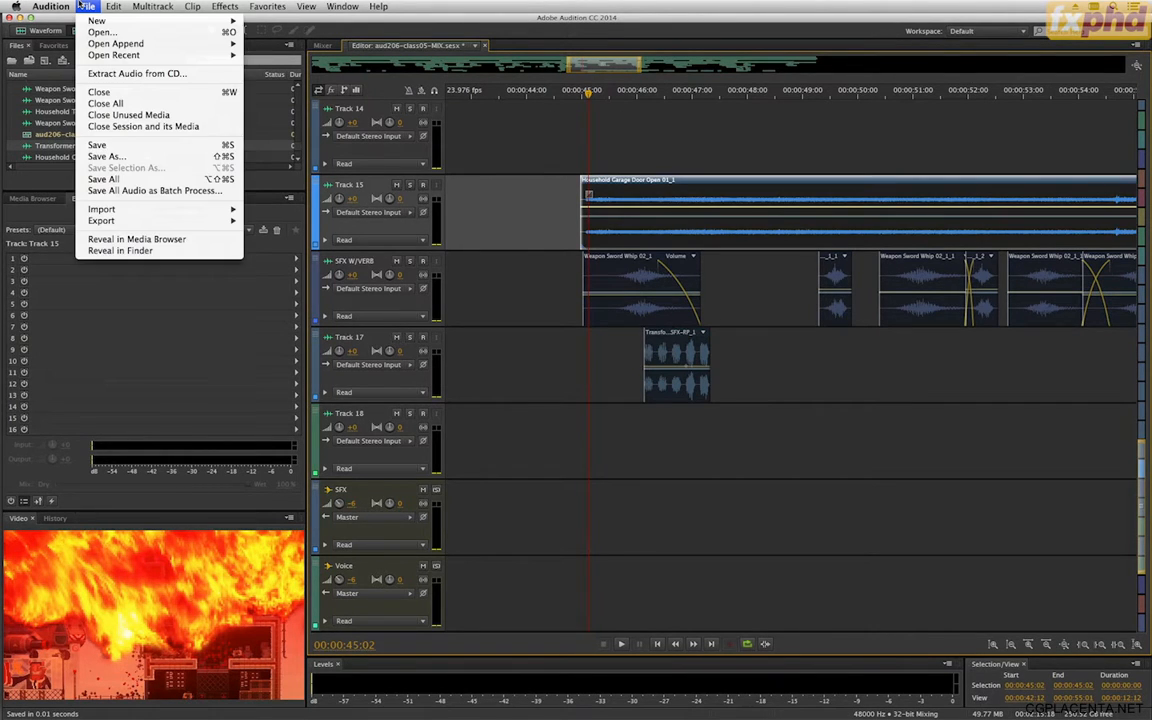
left_click(33, 33)
left_click(33, 33)
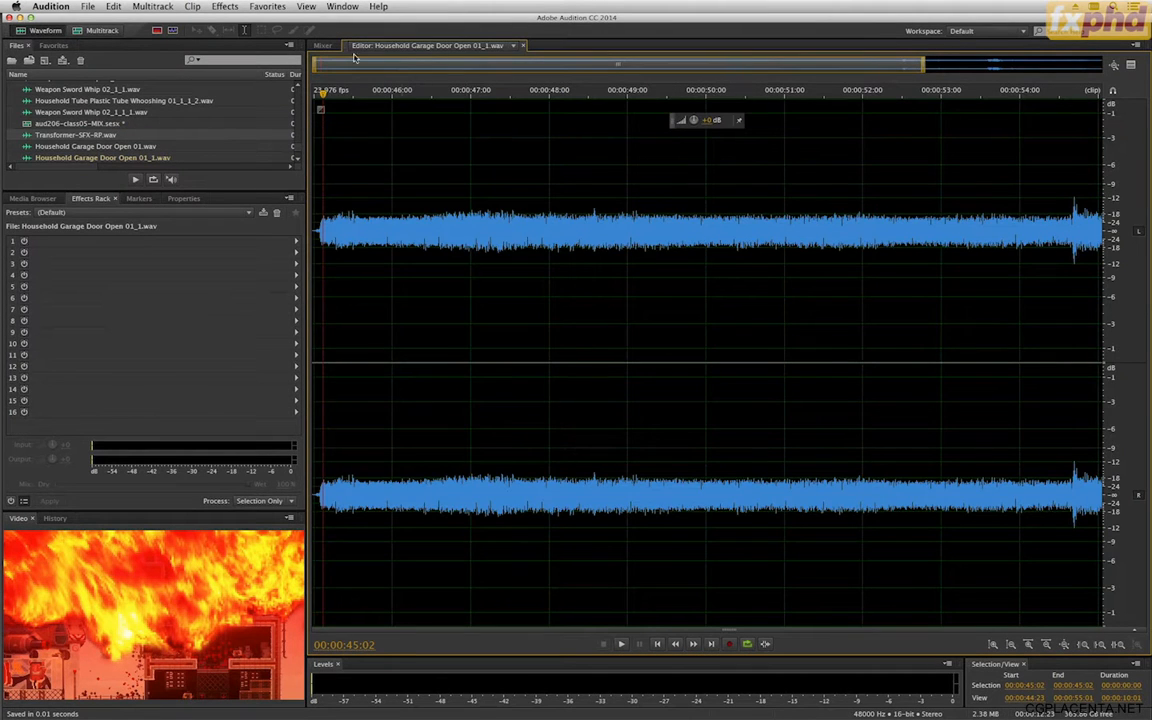
left_click_drag(373, 207, 1005, 238)
key("Delete")
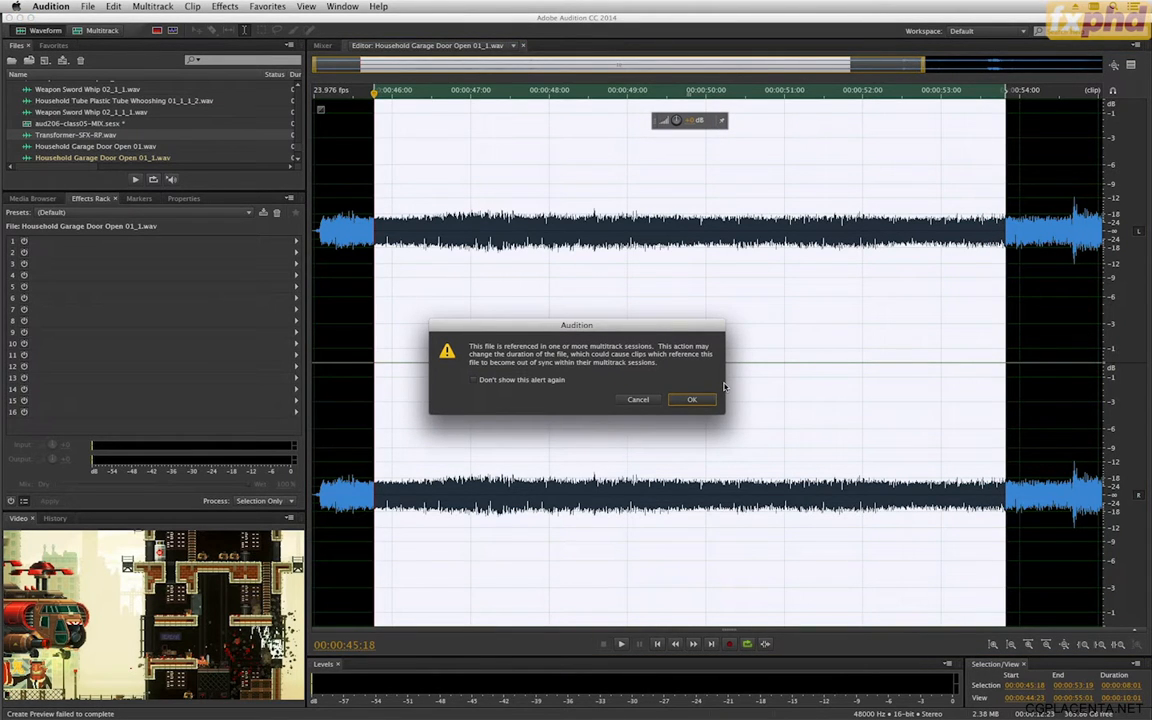
left_click(692, 400)
Play back the garage door sound and delete the section from 00:00:46:13 to 00:00:48:11.
key("space")
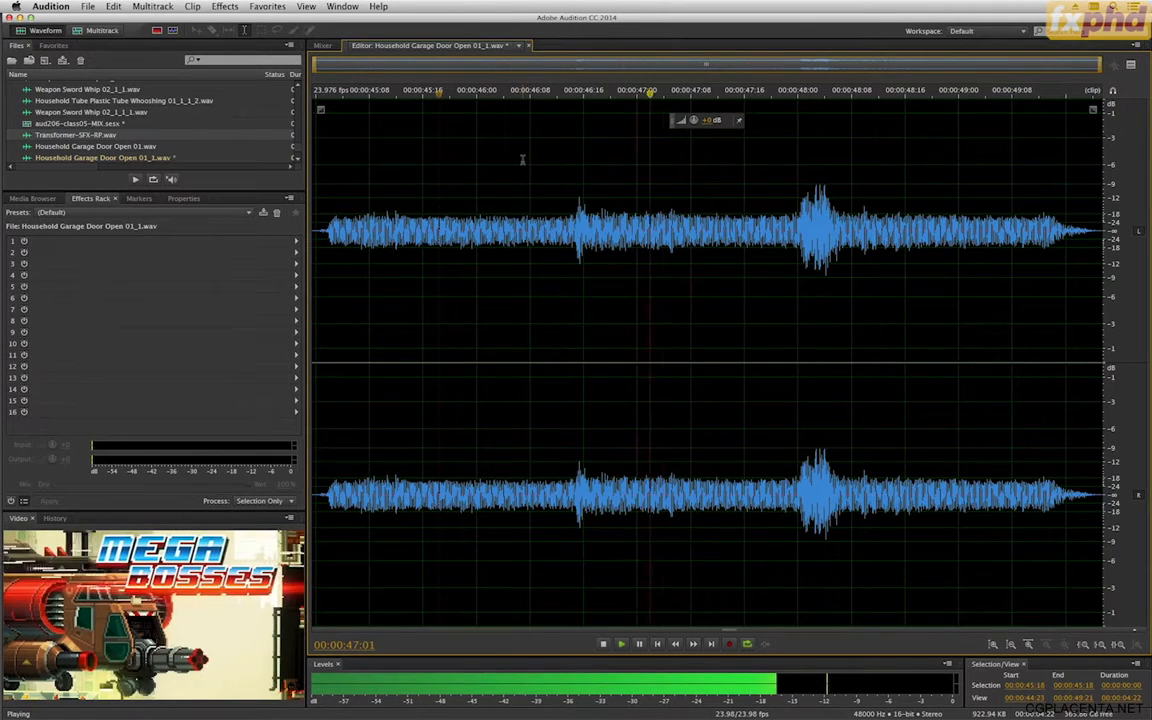
key("space")
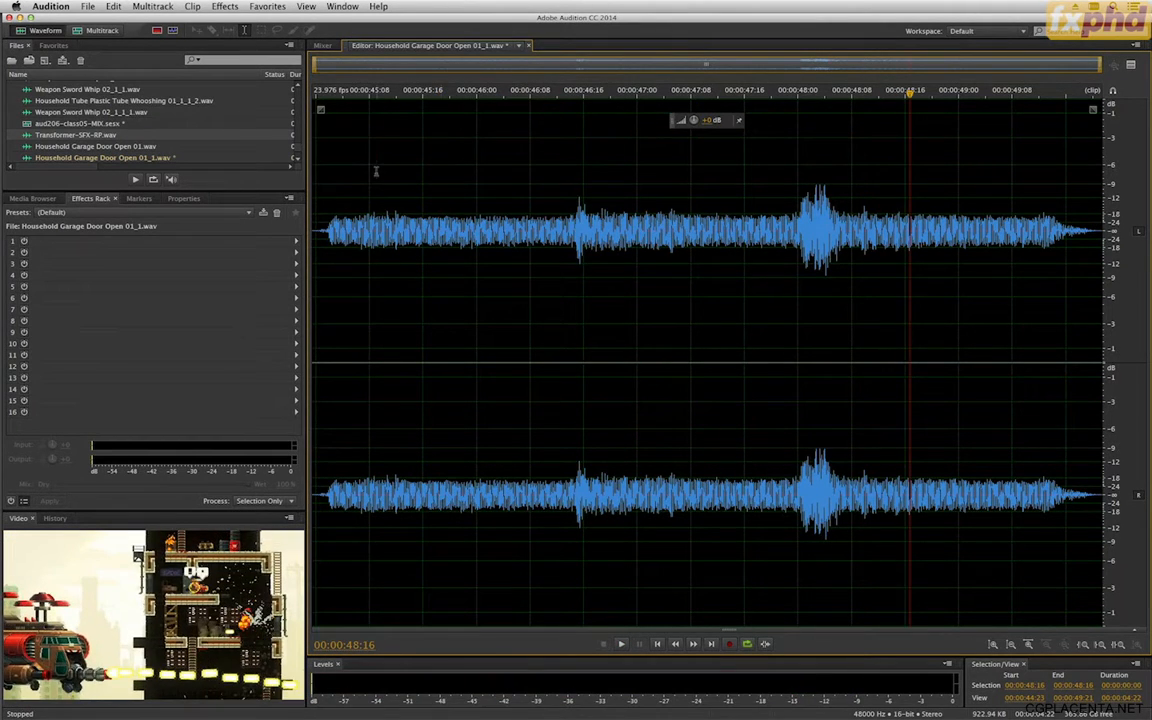
left_click(339, 156)
key("space")
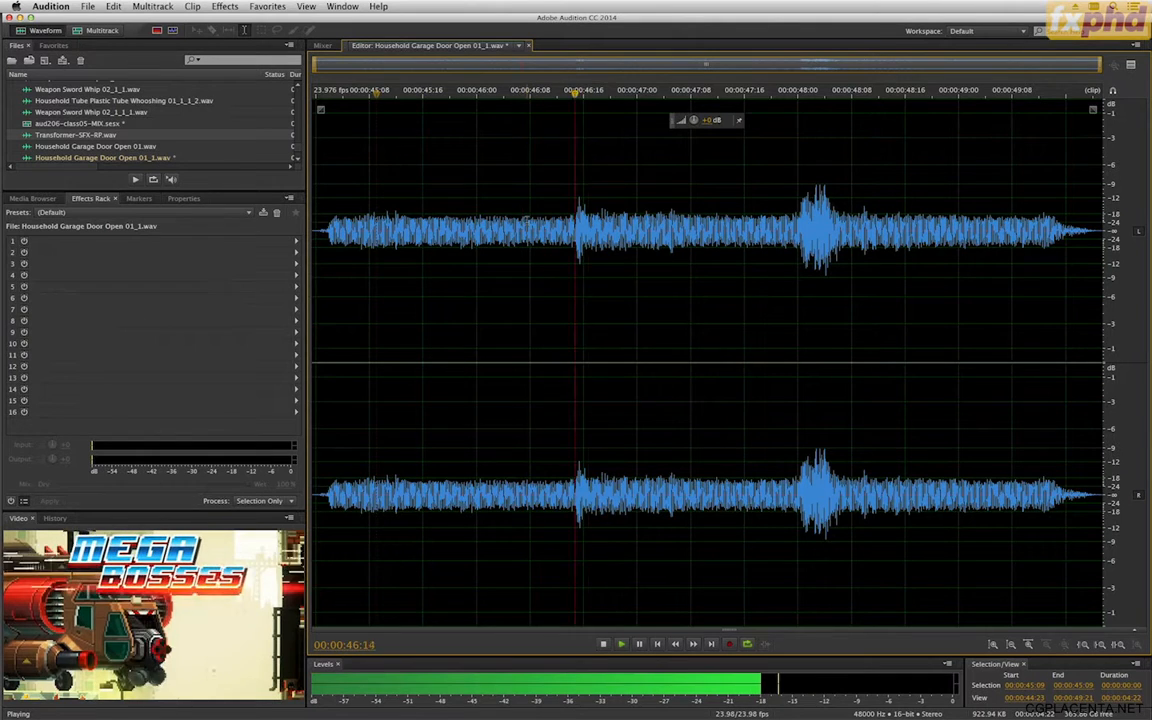
key("space")
left_click_drag(566, 300, 875, 300)
key("Delete")
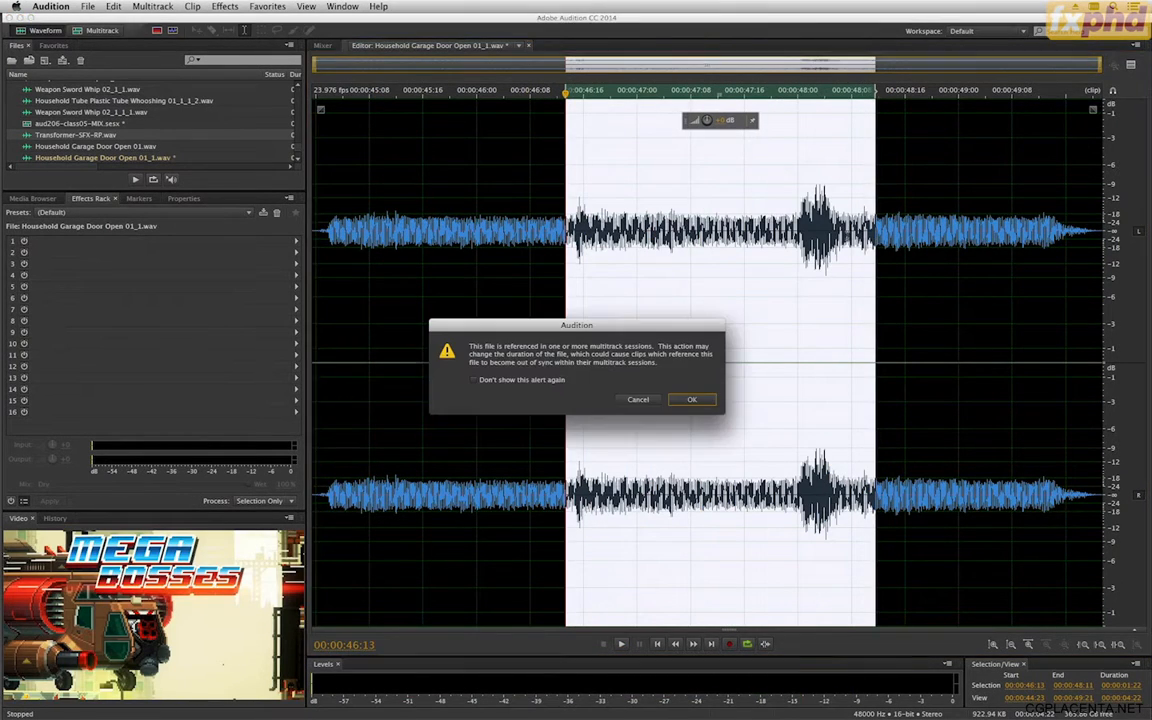
left_click(691, 399)
Audition the garage door sound and apply Stretch and Pitch with stretch and pitch shift locked at 50% and 12 semitones.
left_click(508, 250)
key("space")
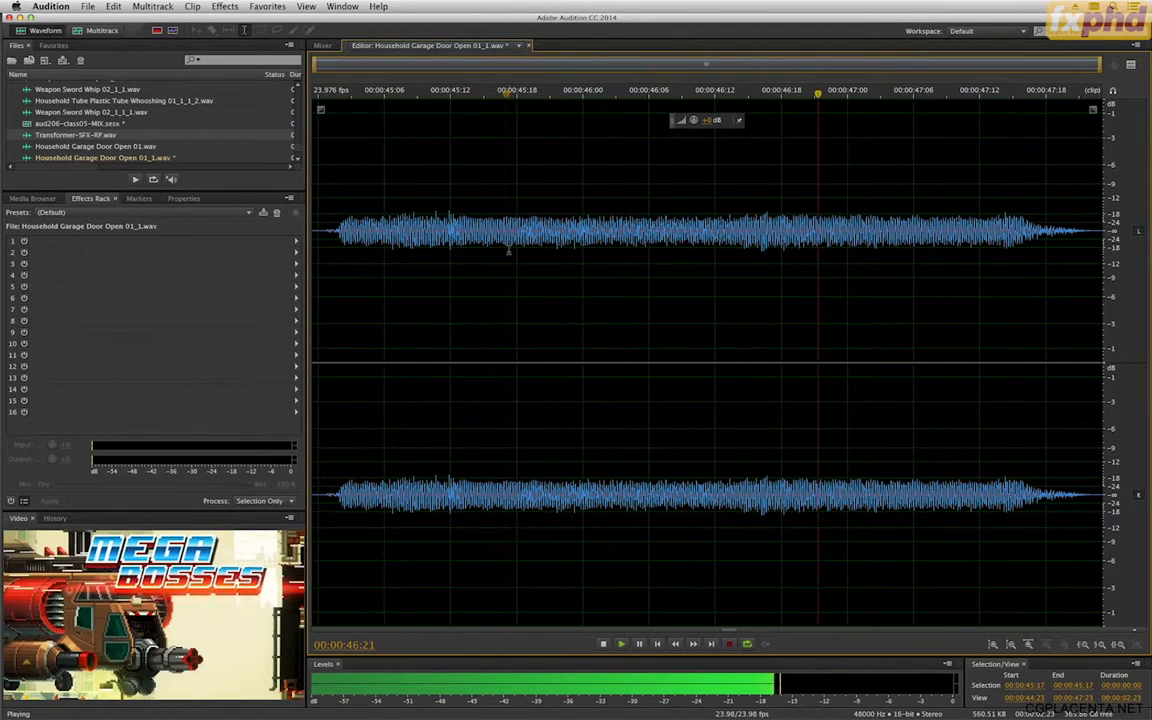
key("space")
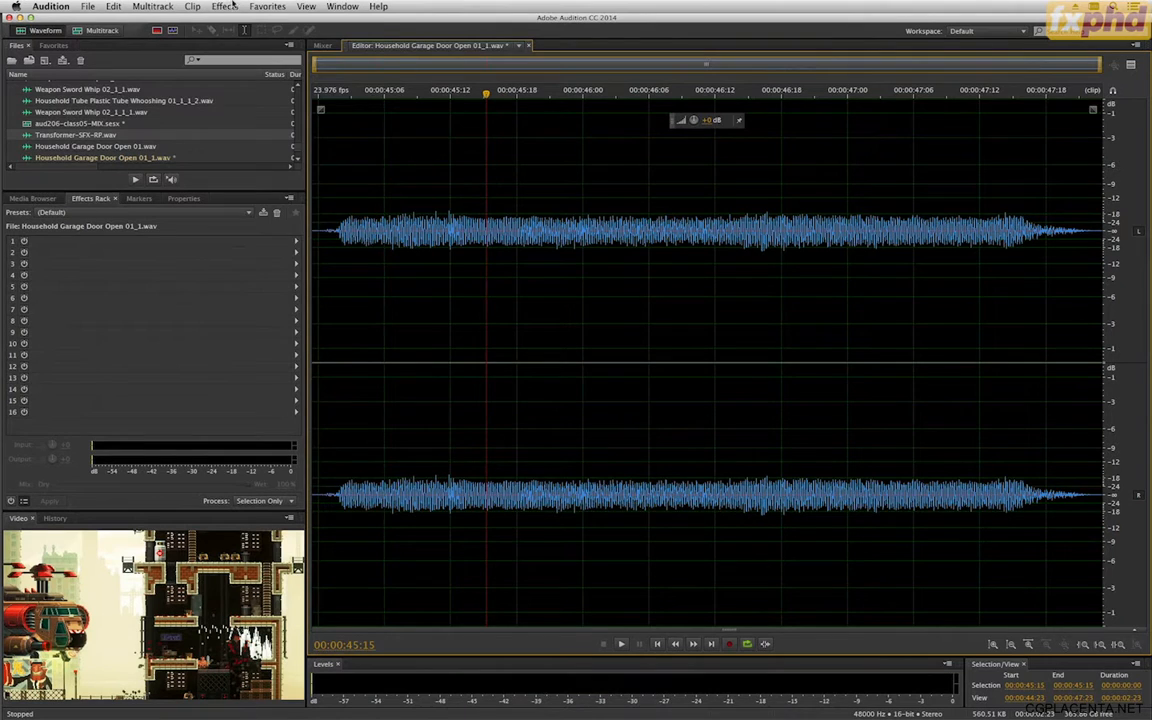
left_click(232, 5)
mouse_move(300, 247)
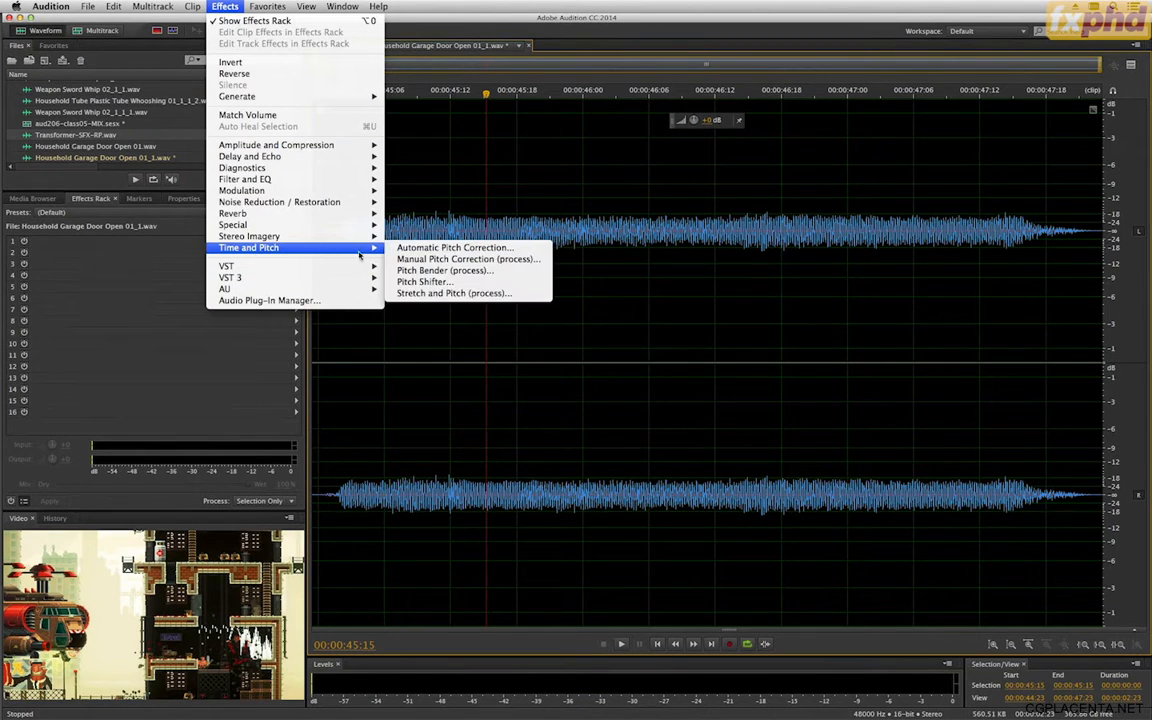
left_click(420, 293)
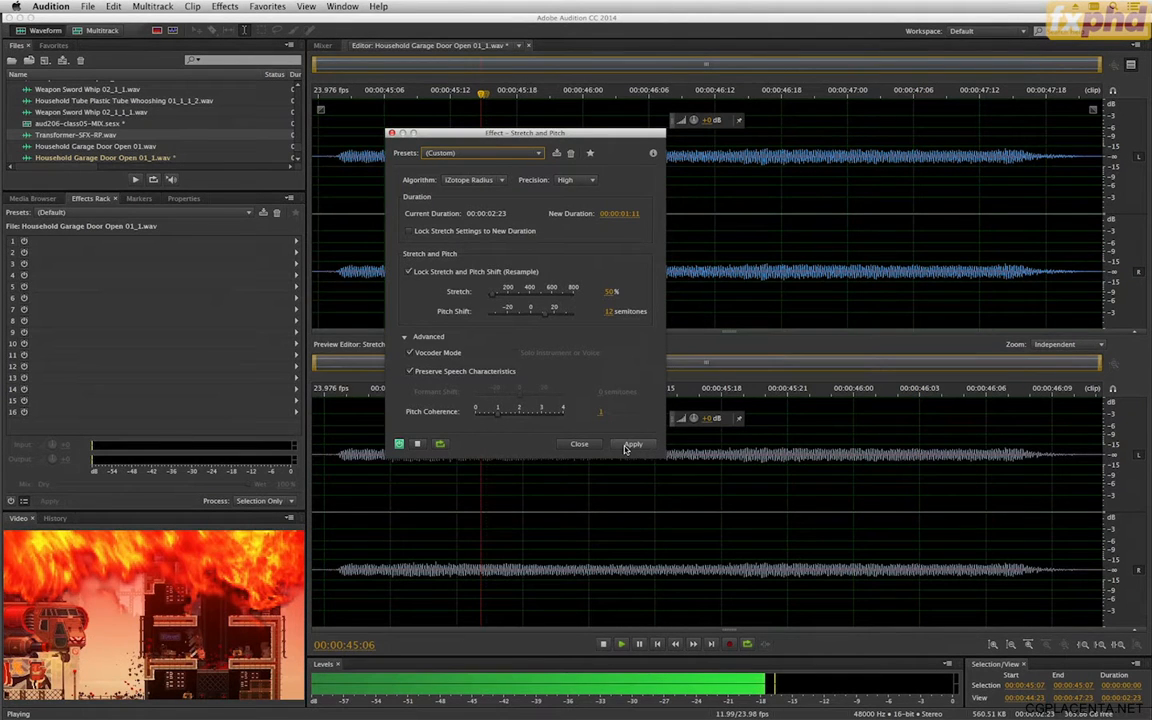
key("space")
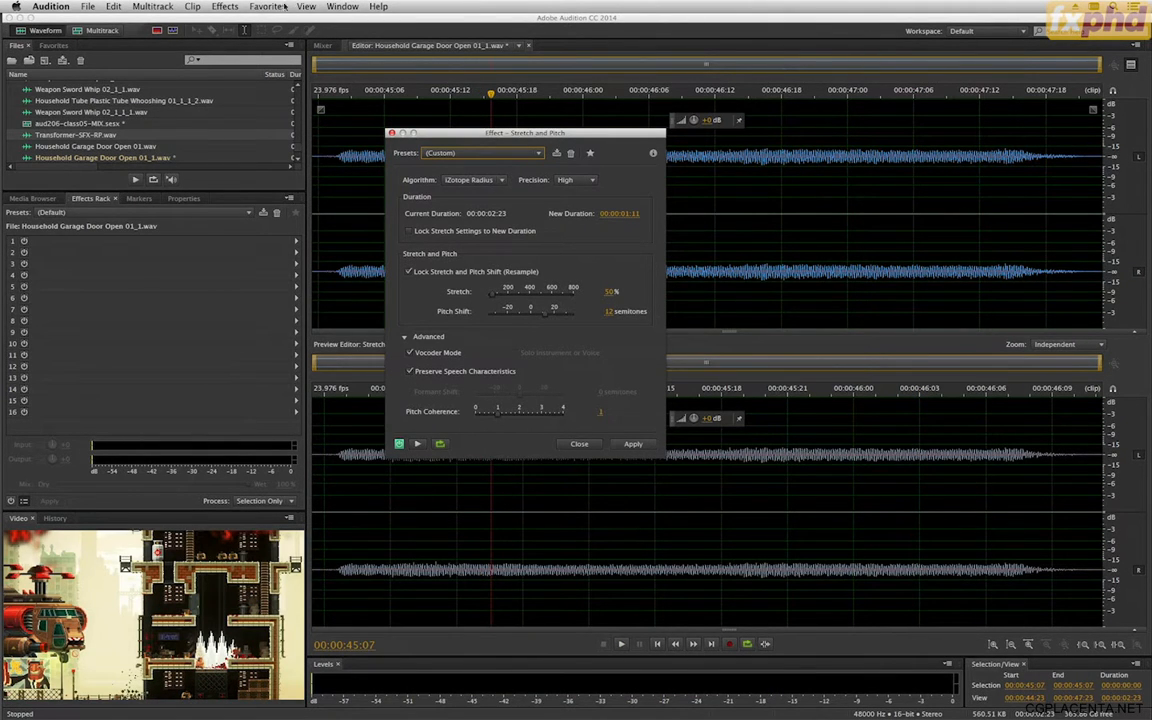
key("space")
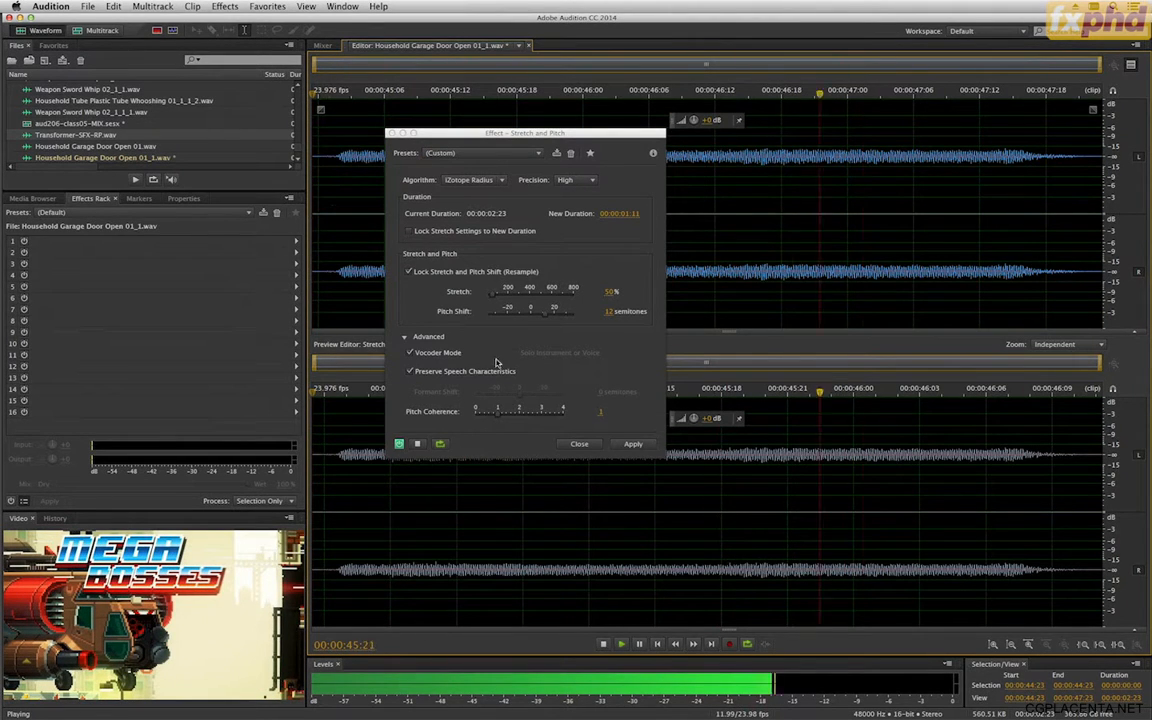
key("space")
left_click(636, 444)
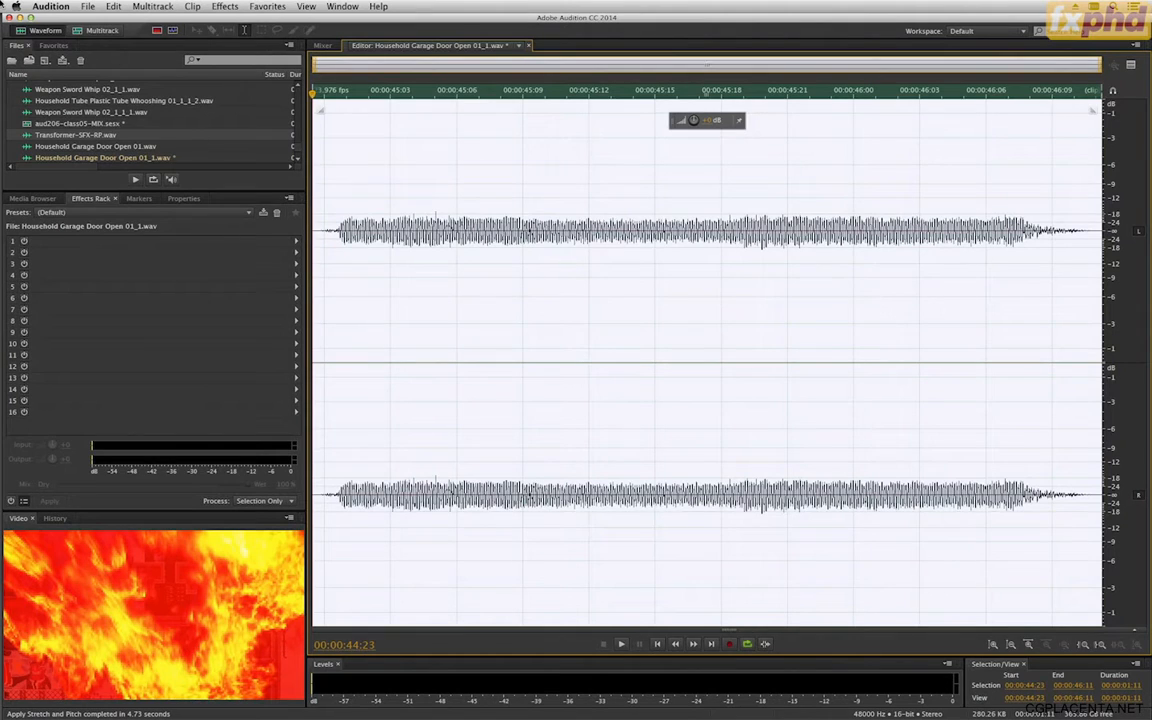
Return to the multitrack session, trim the Track 15 garage door clip's end to its shortened audio and play the mix from 00:00:44:10.
left_click(87, 30)
left_click(396, 239)
left_click(492, 243)
left_click(527, 216)
key("minus")
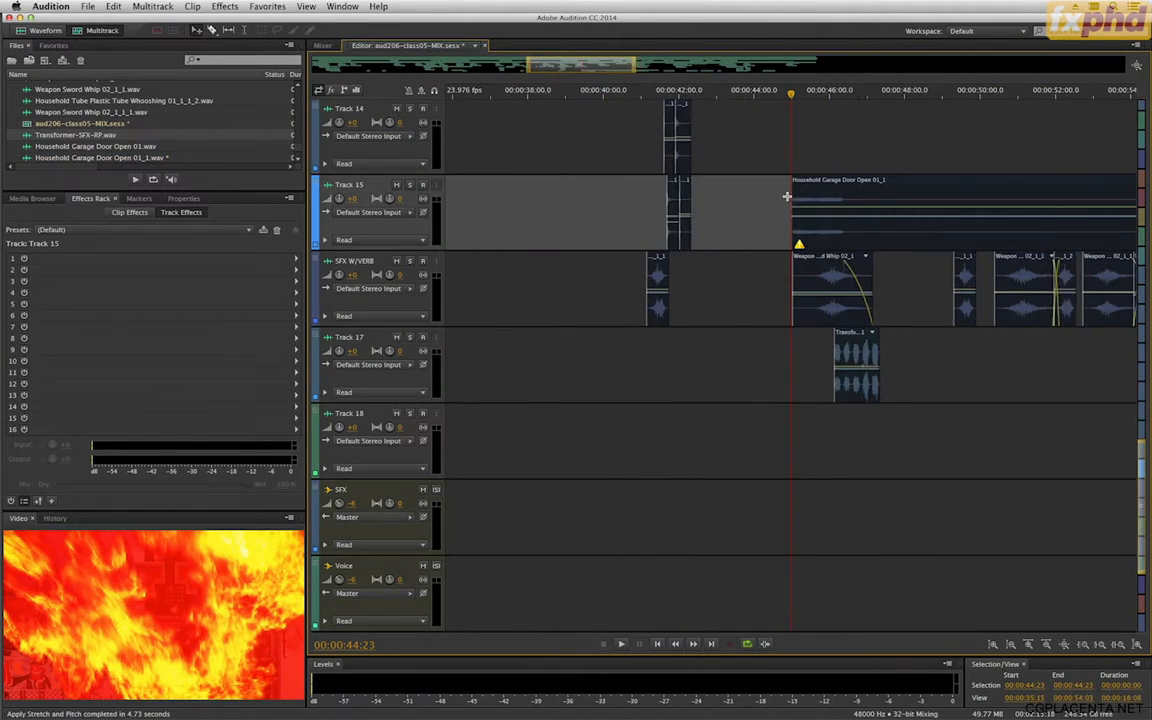
key("minus")
left_click_drag(1093, 196, 826, 200)
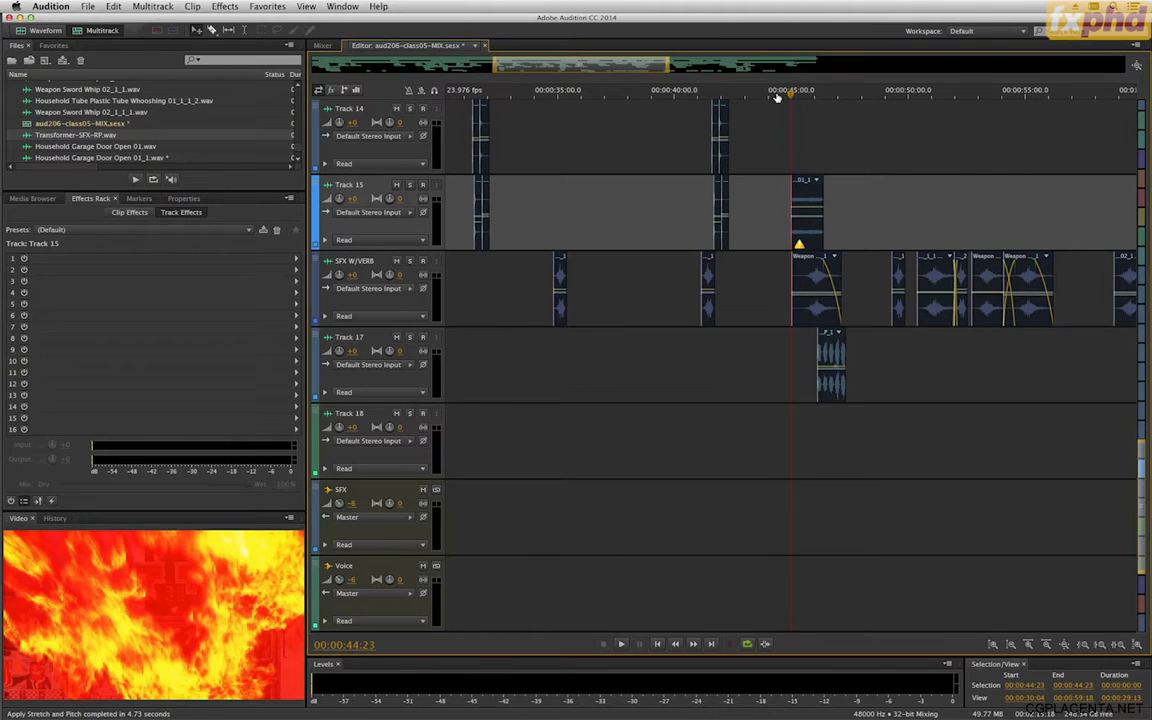
key("space")
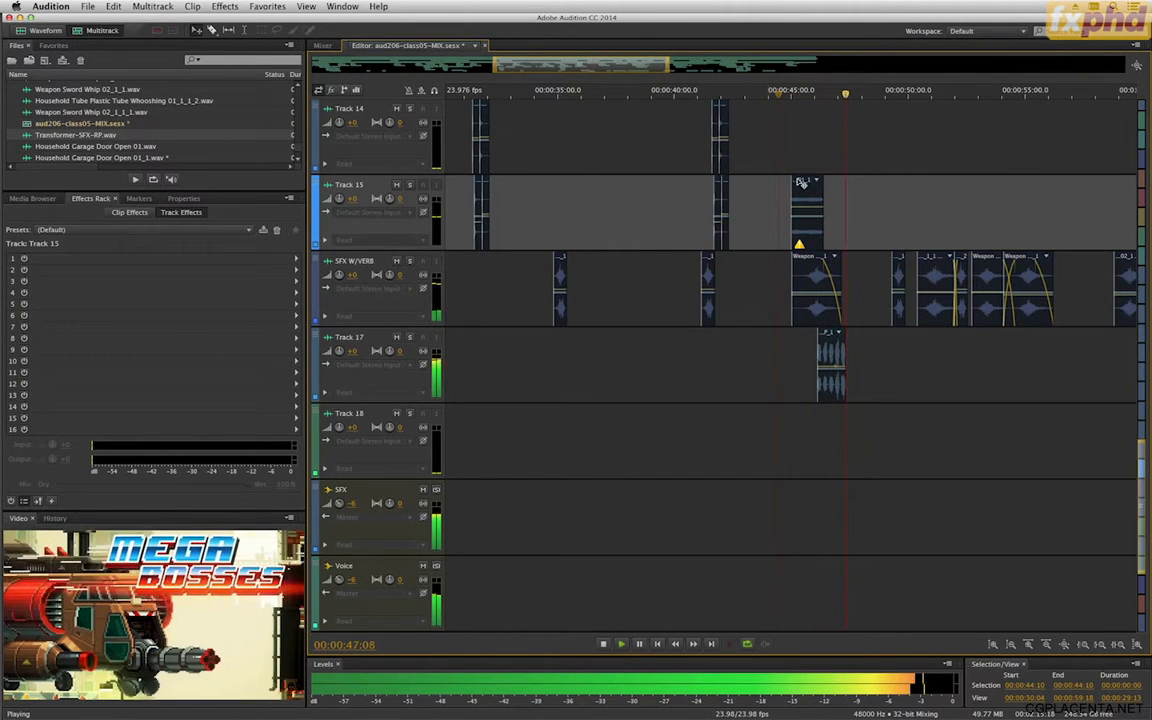
key("space")
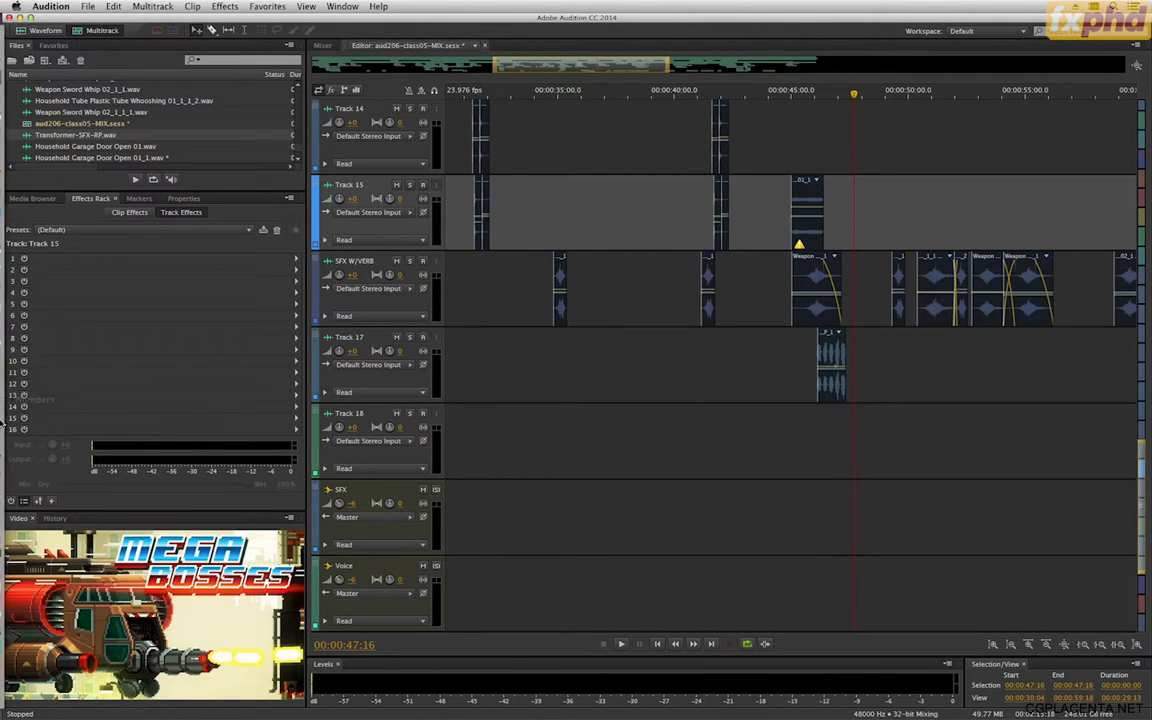
Switch to Adobe Bridge and search the sound effects library for "helicopter blades", broadening the search to "helicopter".
left_click(12, 600)
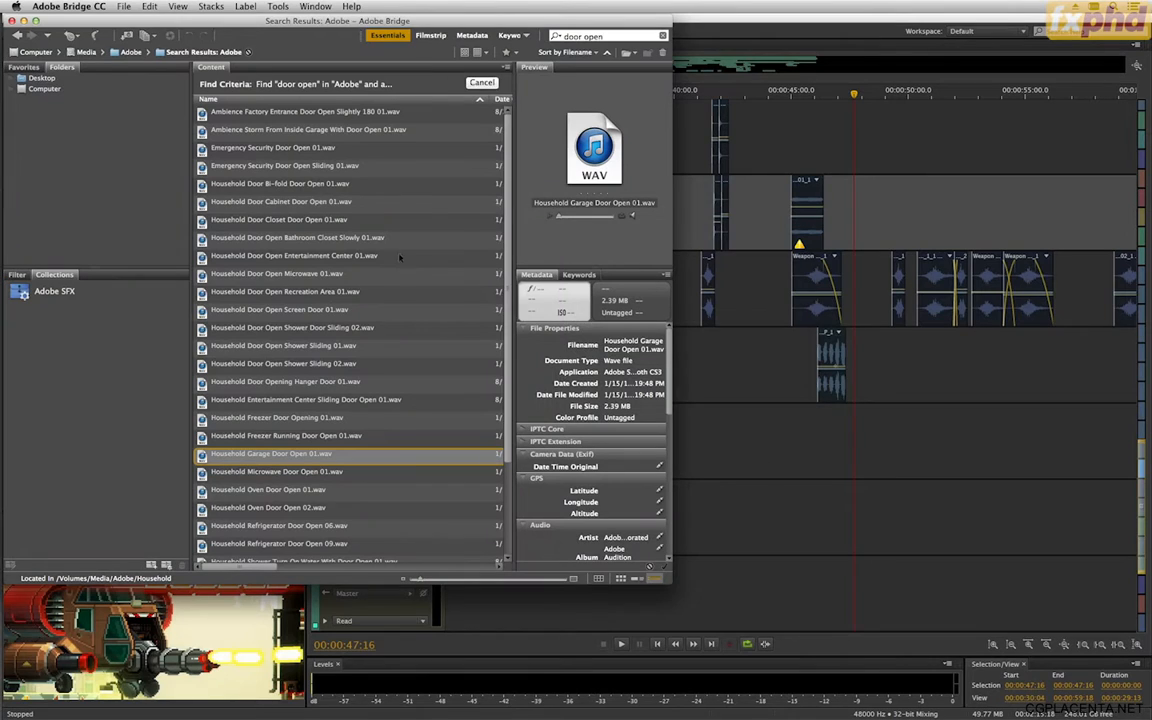
left_click_drag(612, 37, 565, 35)
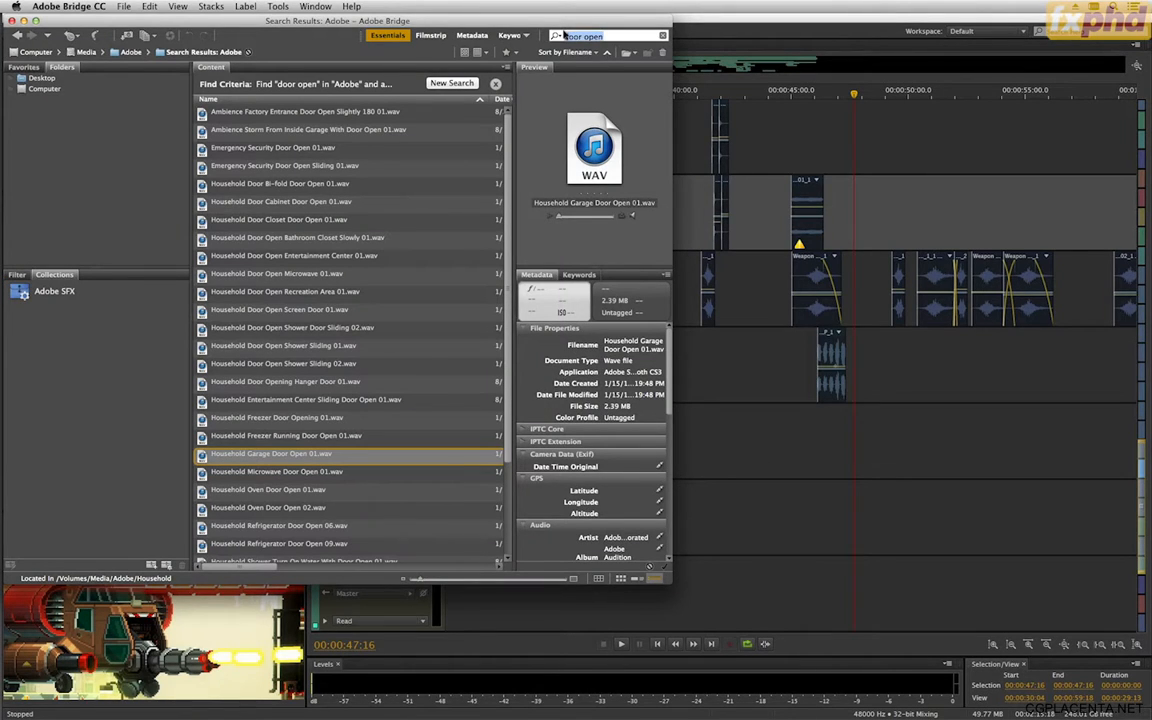
key("BackSpace")
type("helicopter blades")
key("Return")
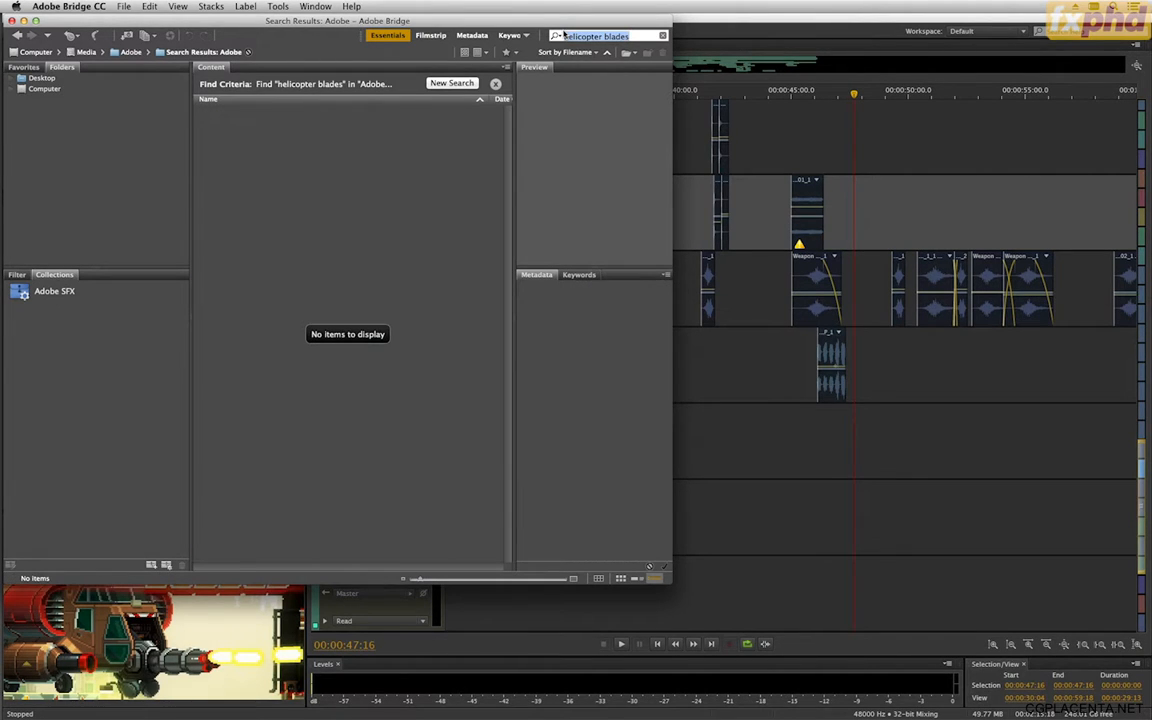
key("Right")
key("Return")
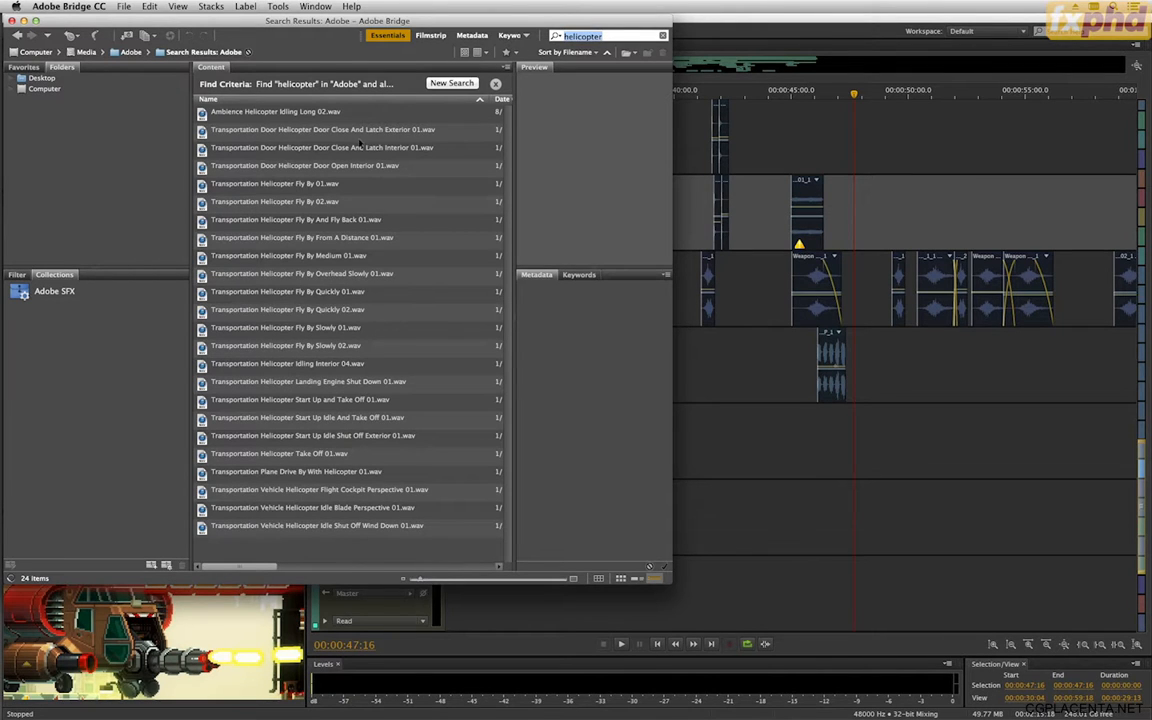
Preview two helicopter sounds, place Transportation Vehicle Helicopter Idle Blade Perspective 01 on Track 18 and convert it to a unique copy in Audition.
left_click(352, 112)
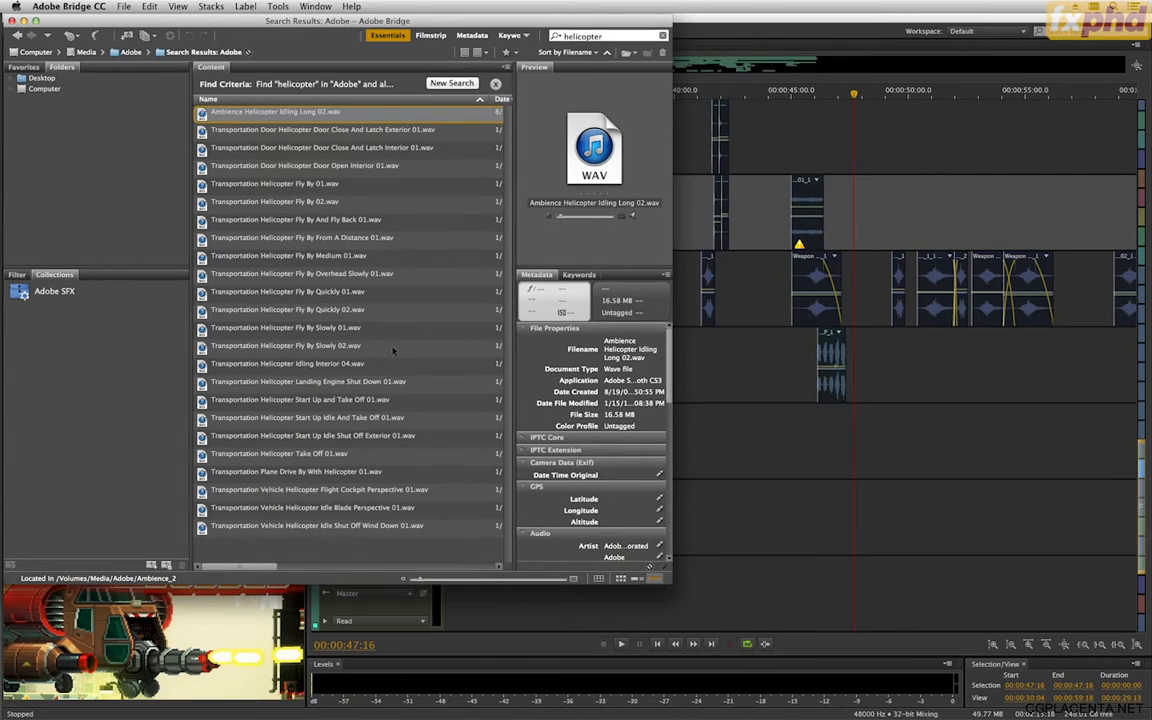
left_click(400, 508)
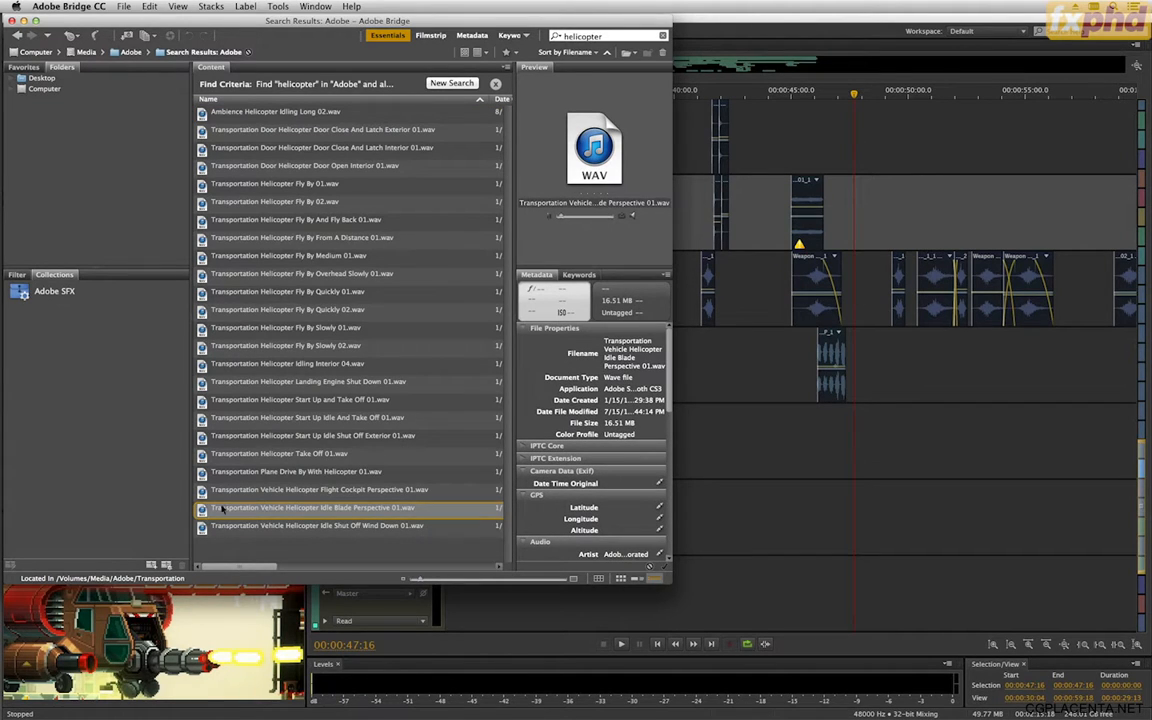
left_click_drag(203, 510, 791, 444)
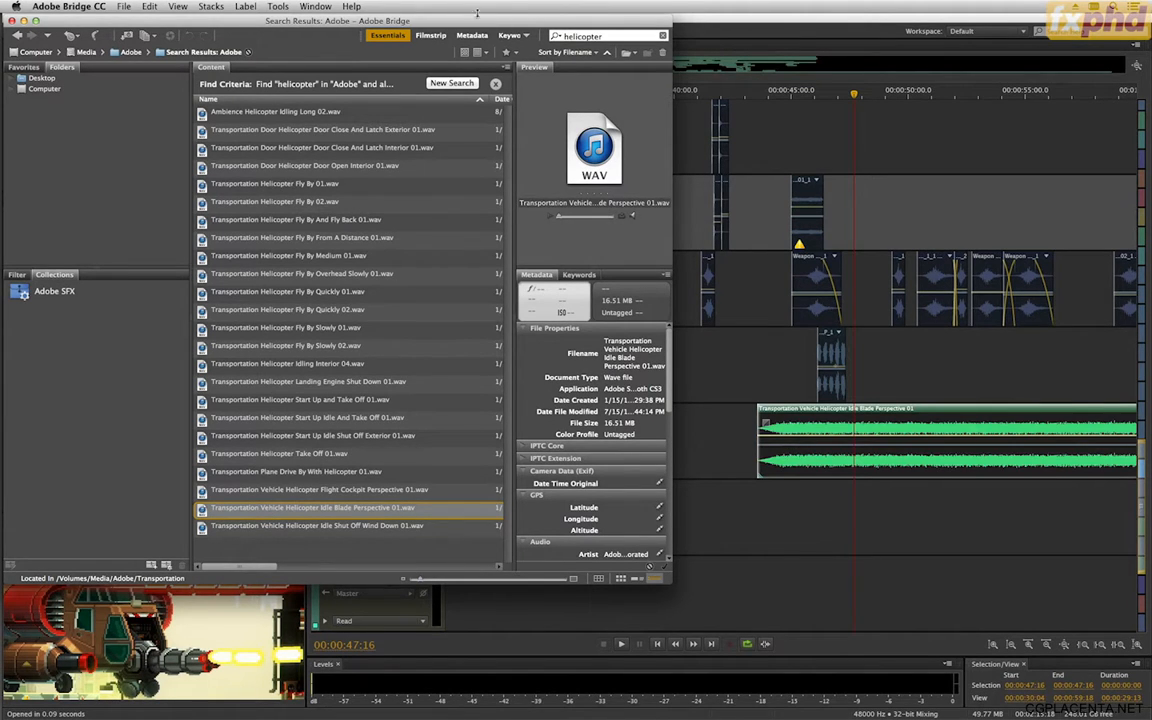
left_click(756, 30)
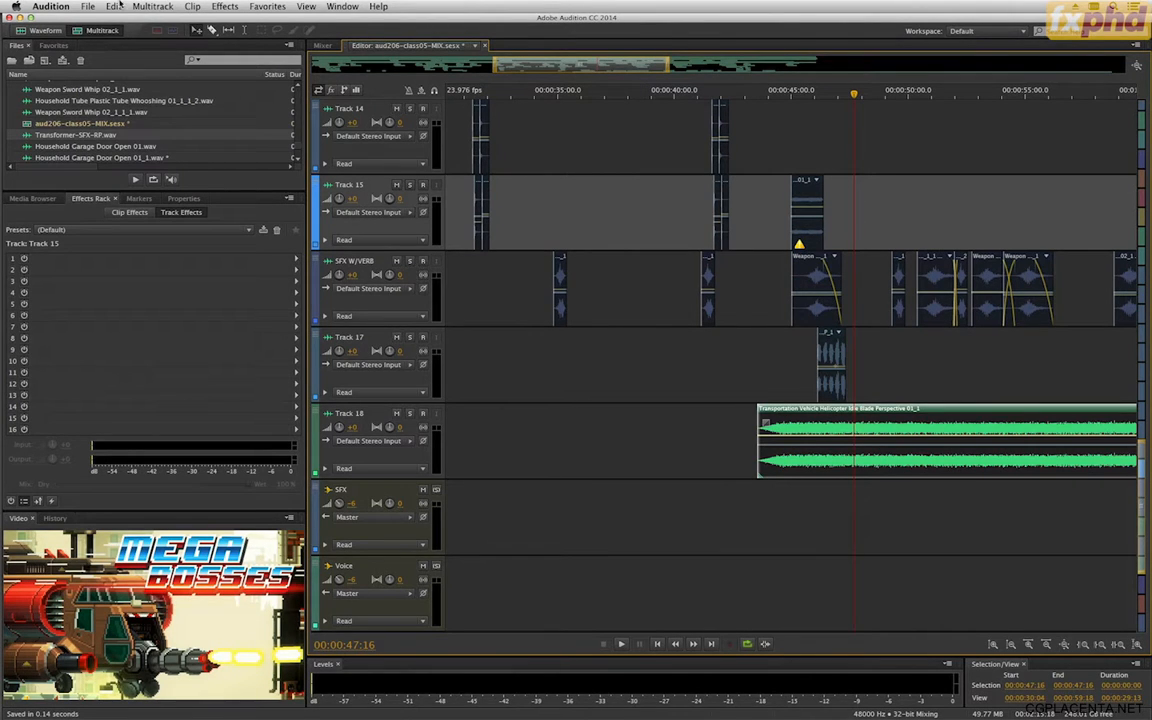
left_click(135, 6)
left_click(61, 10)
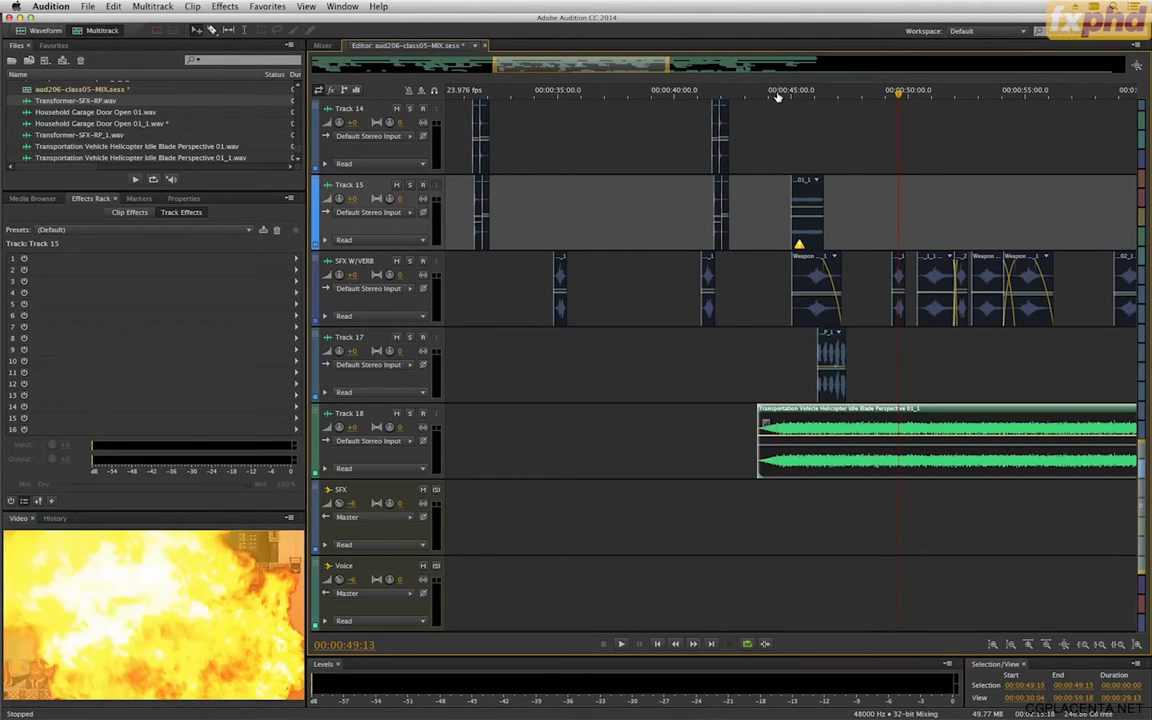
Move the helicopter clip to Track 14 and trim its start to about 00:00:44:20.
mouse_move(777, 96)
left_mouse_down()
mouse_move(758, 95)
mouse_move(782, 97)
left_mouse_up()
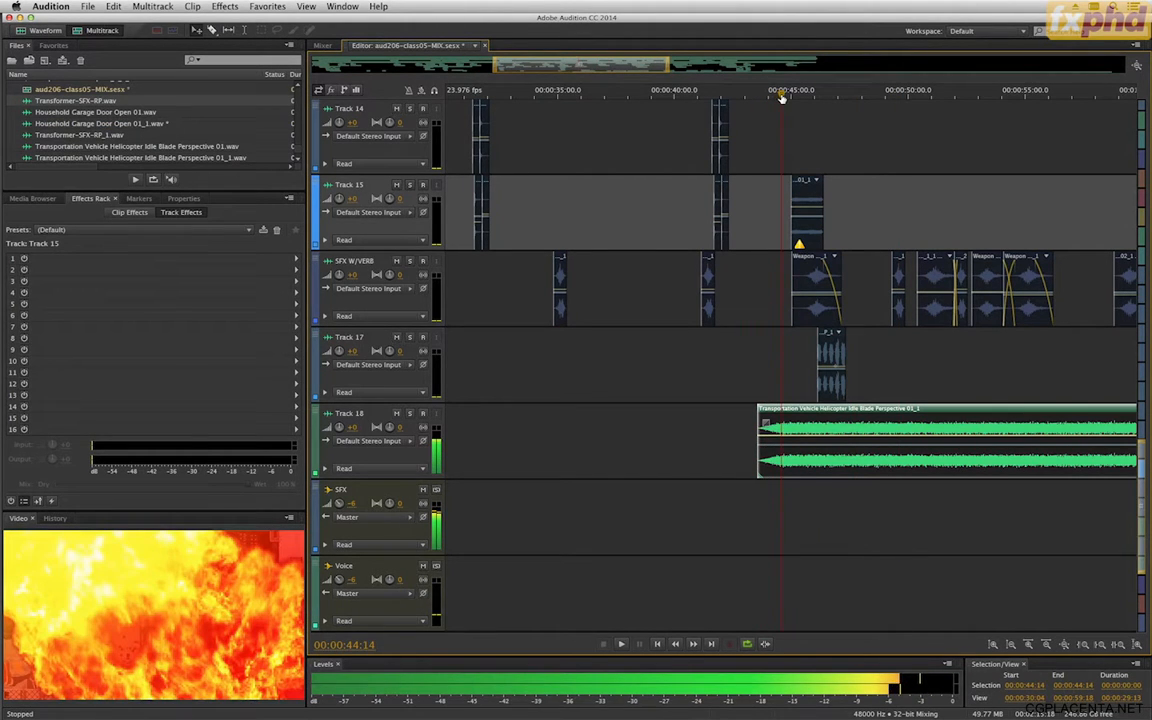
left_click_drag(790, 457, 788, 153)
left_click(771, 153)
left_click(774, 153)
Add a short fade-in to the helicopter clip on Track 14 and play the mix from 00:00:44:11.
left_click_drag(782, 94, 799, 102)
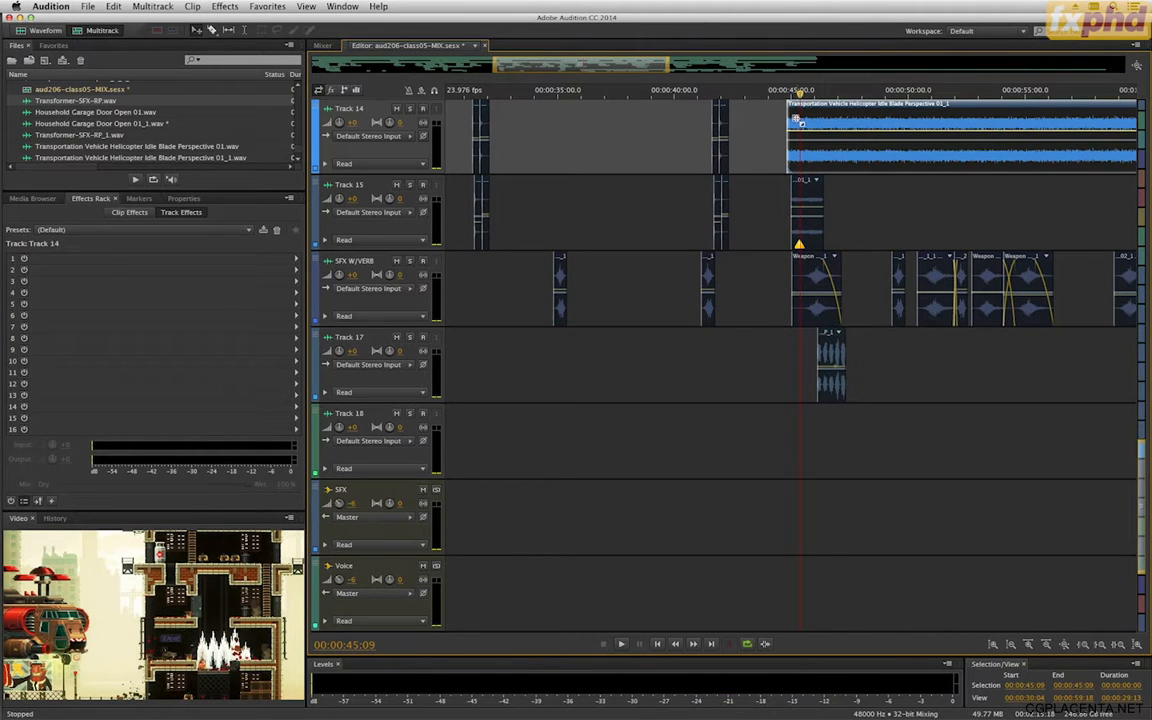
key("space")
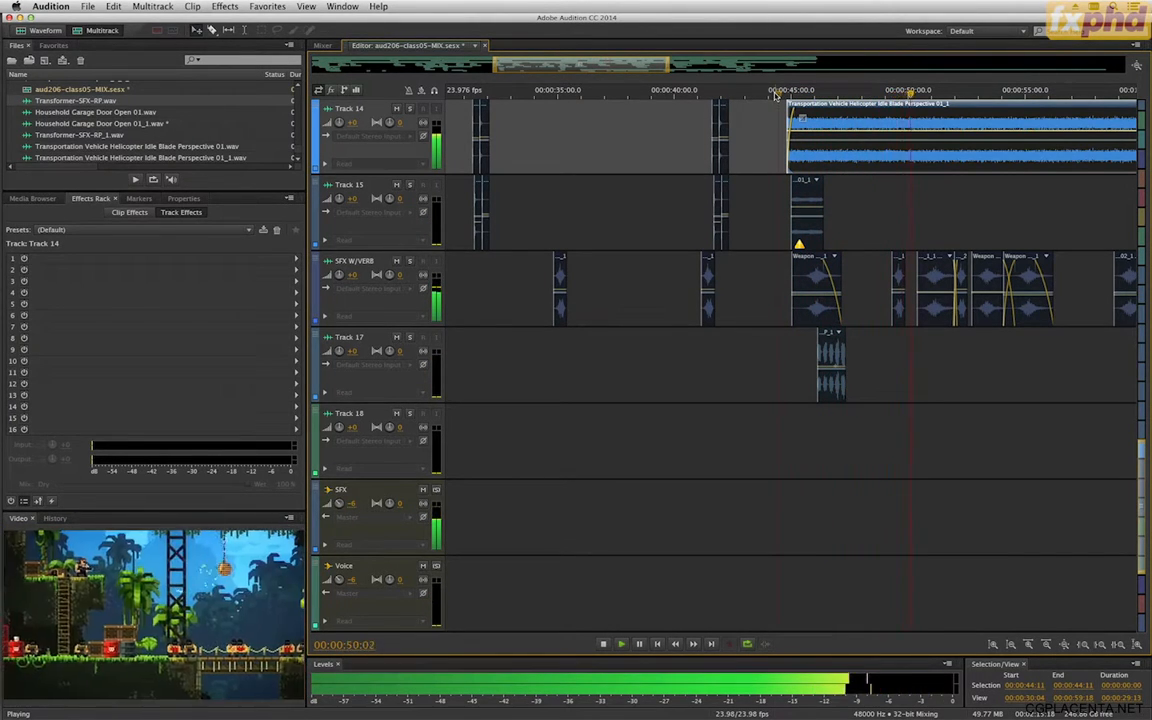
key("space")
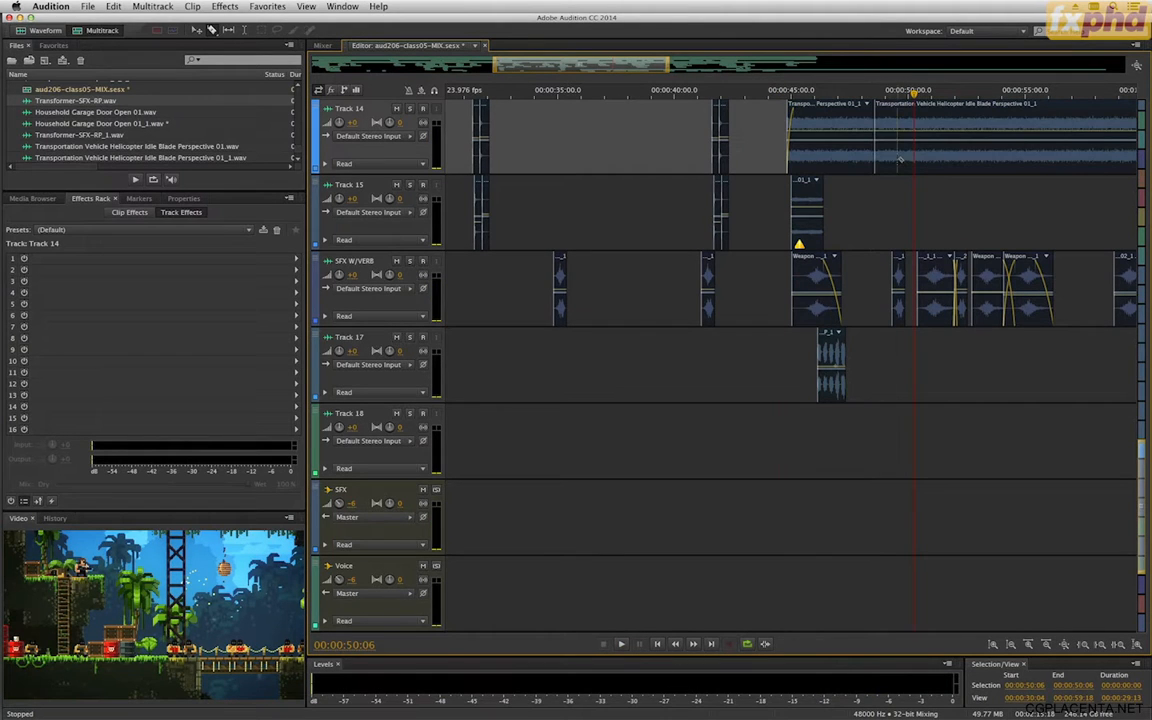
Cut off the helicopter clip's tail so it ends at about 00:00:49:15, add a fade-out and play the mix.
left_click(906, 160)
key("Delete")
left_click_drag(869, 96, 900, 103)
left_click_drag(874, 152, 873, 120)
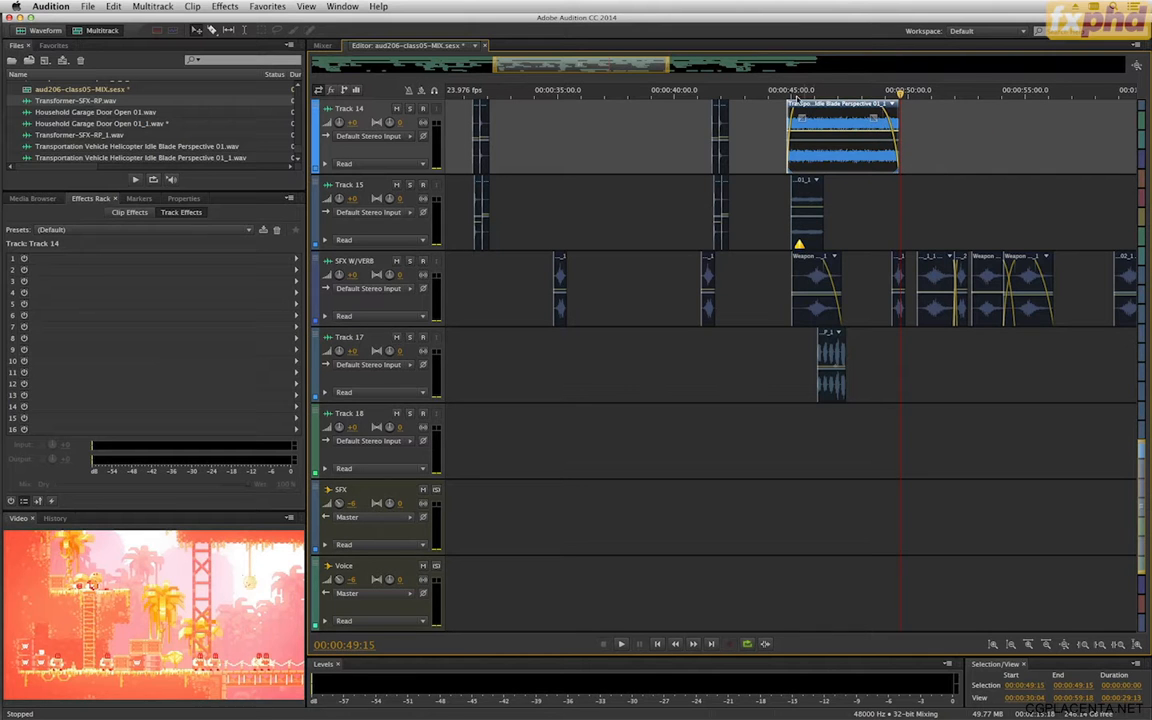
left_click(787, 89)
key("space")
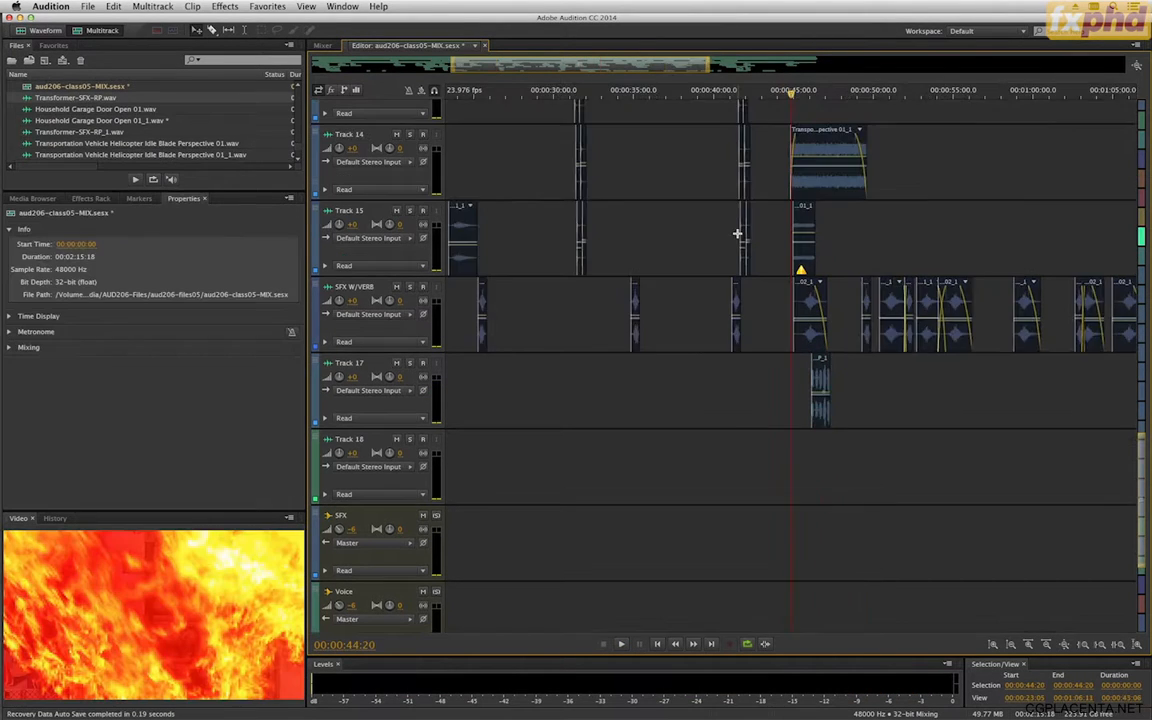
Select the helicopter clip on Track 14 and check its start against the clips on the tracks below.
key("equal")
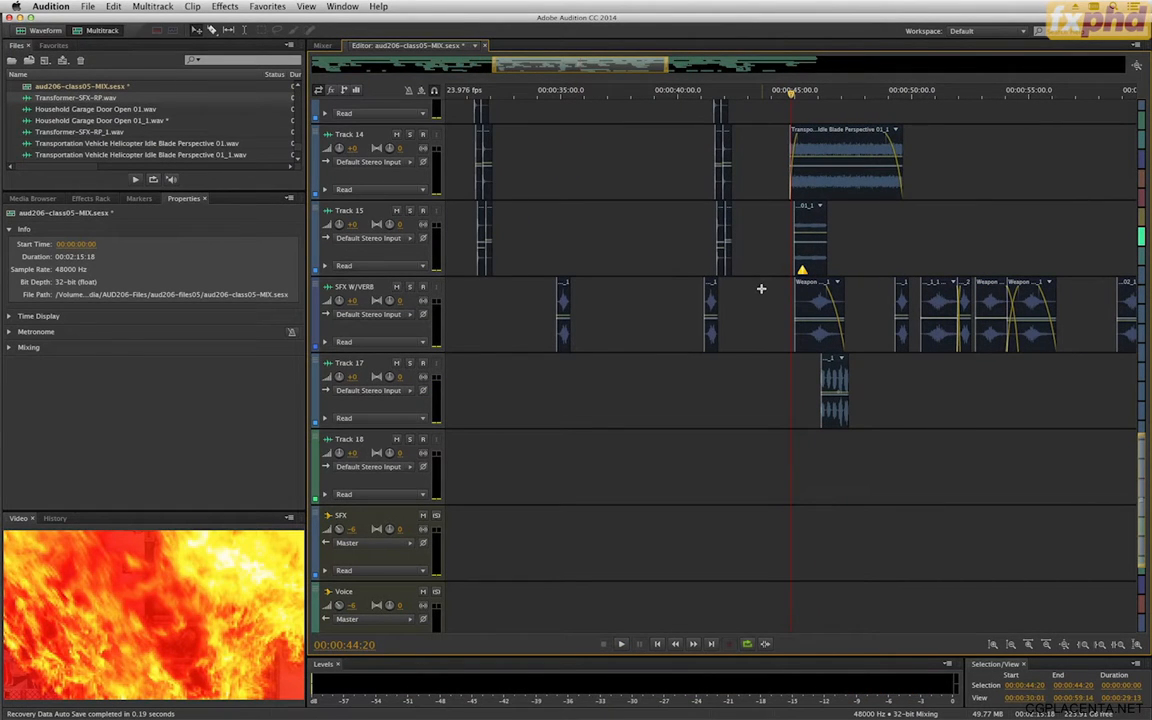
key("equal")
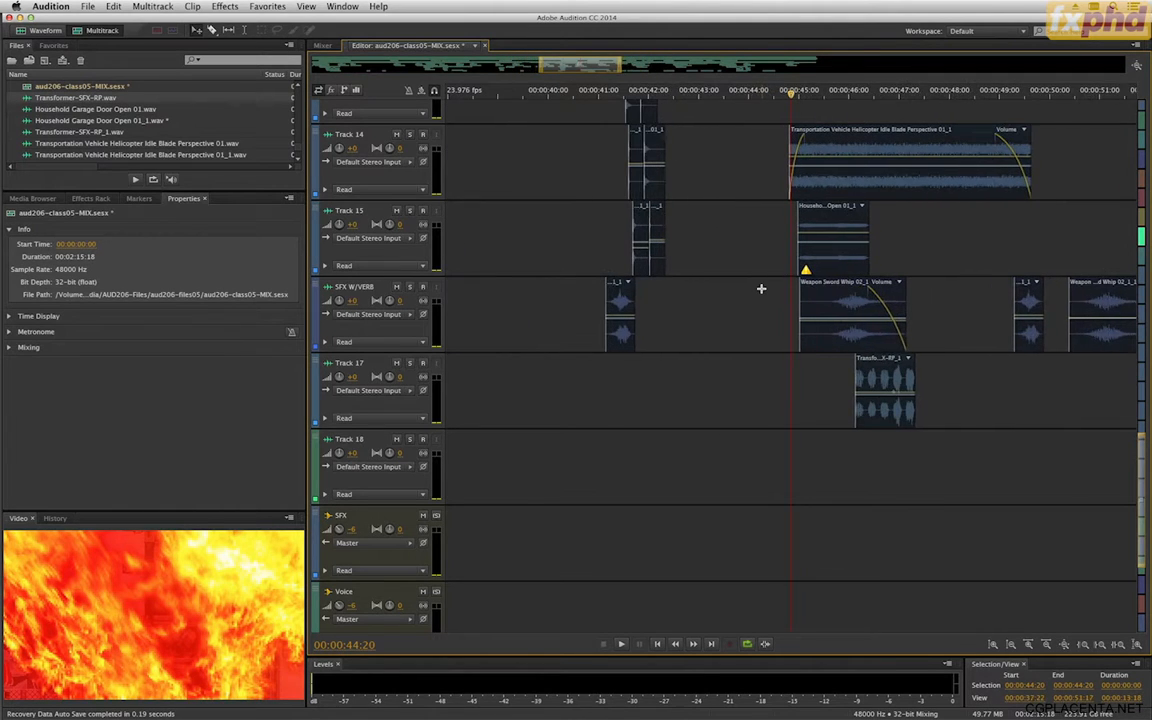
left_click(870, 215)
left_click(795, 145)
key("minus")
key("minus")
key("minus")
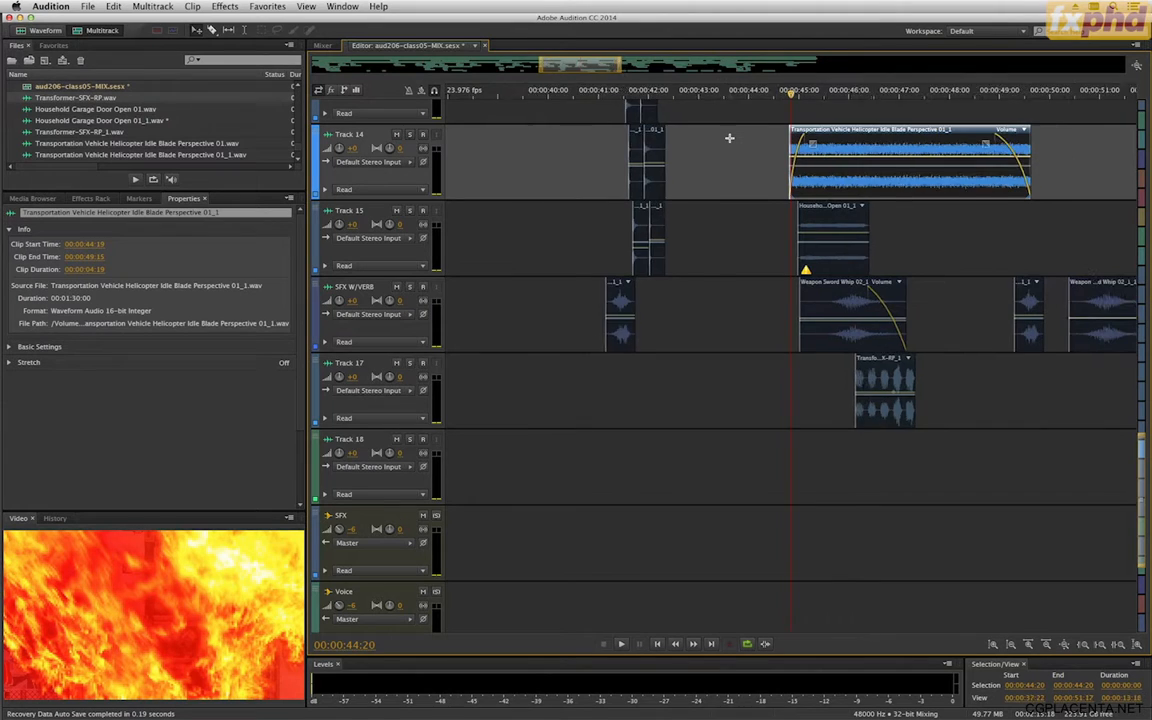
key("minus")
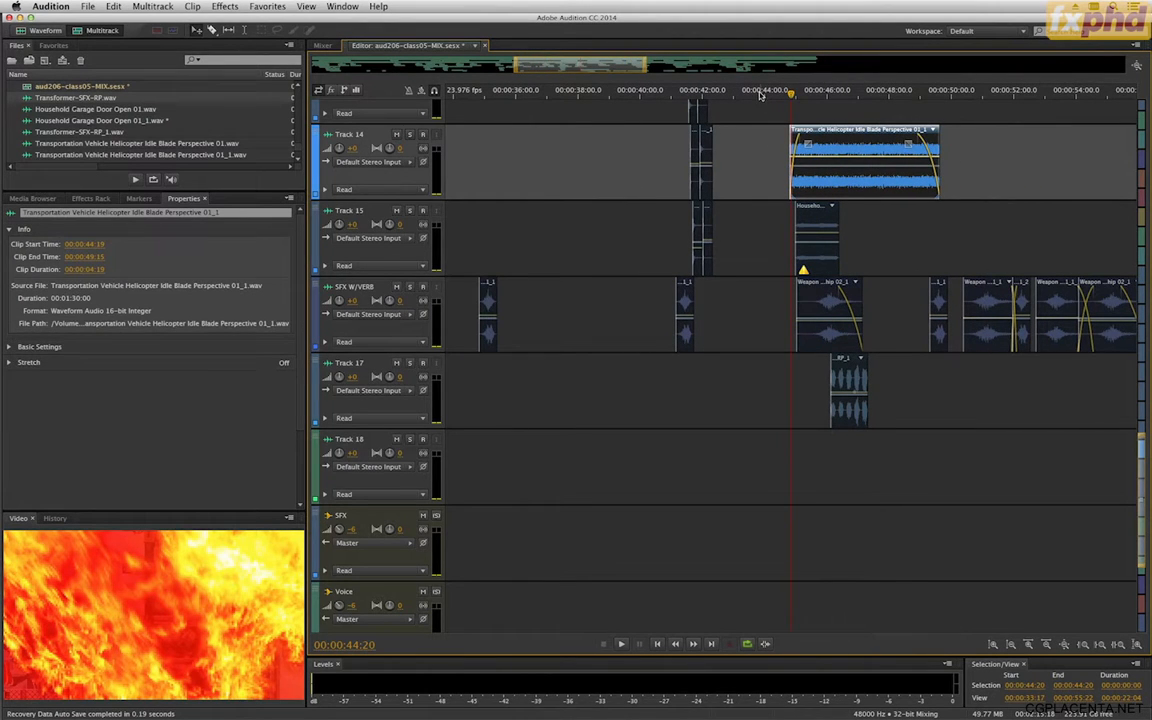
Solo the Game SFX track, play it from 00:00:43:20 through the helicopter scene and release the solo.
left_click(761, 92)
scroll(761, 159, "up", 10)
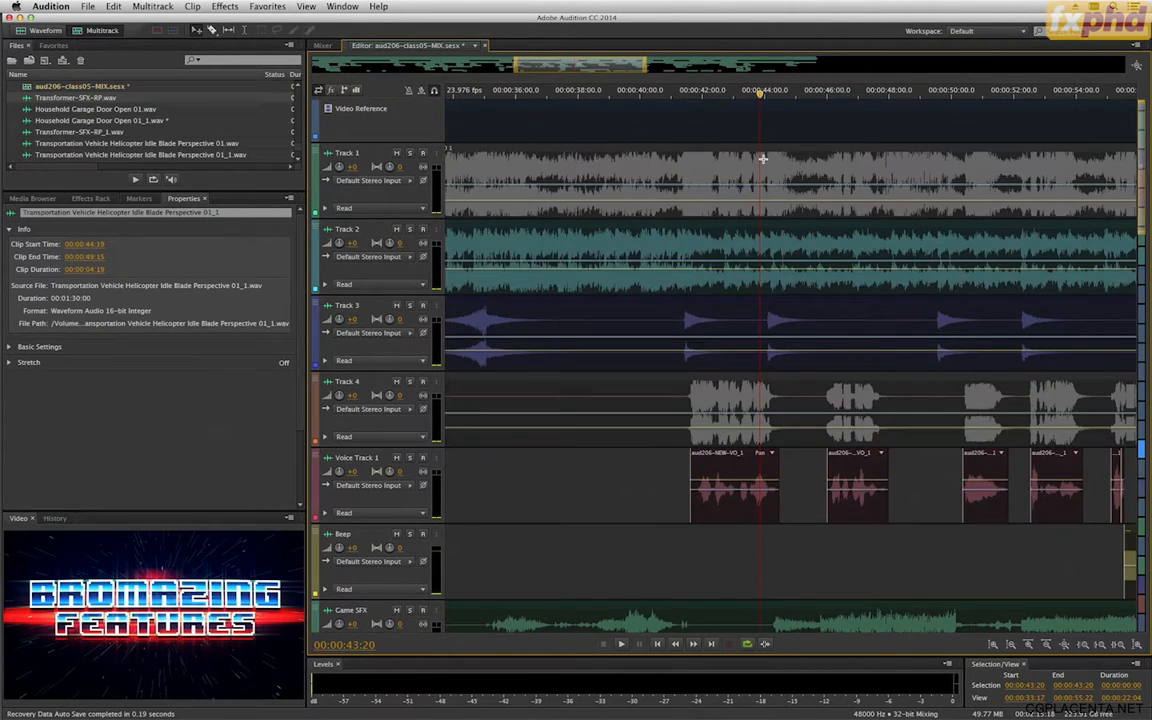
scroll(635, 333, "down", 10)
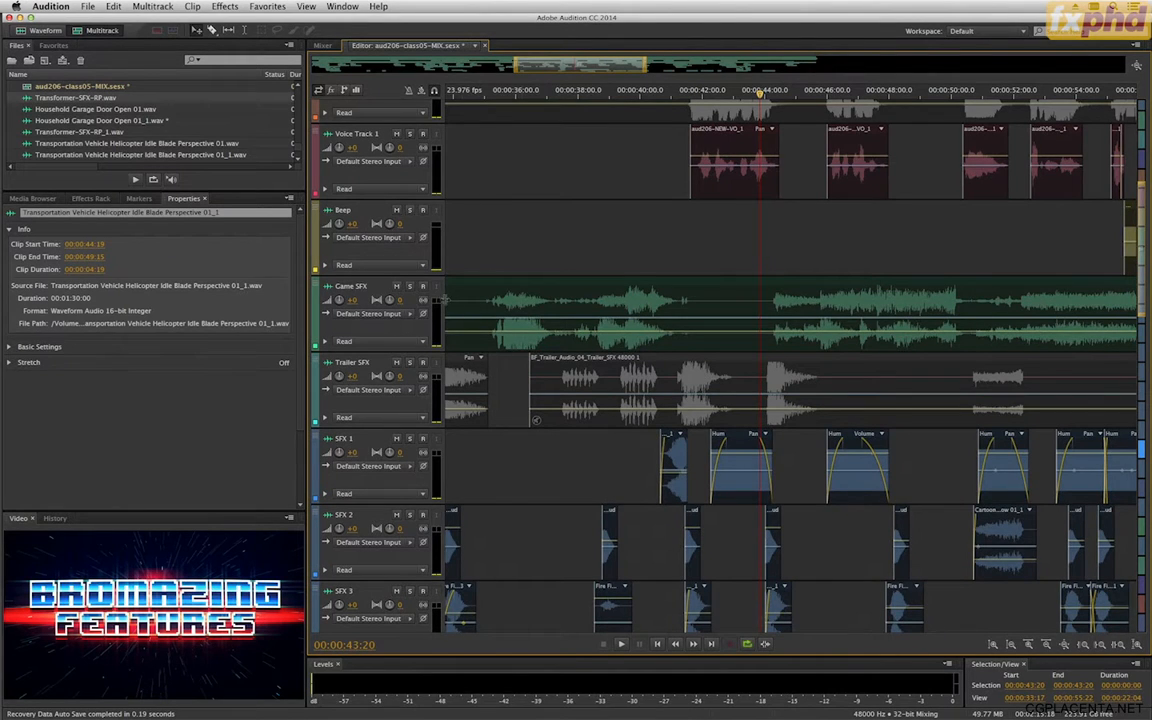
left_click(410, 286)
key("space")
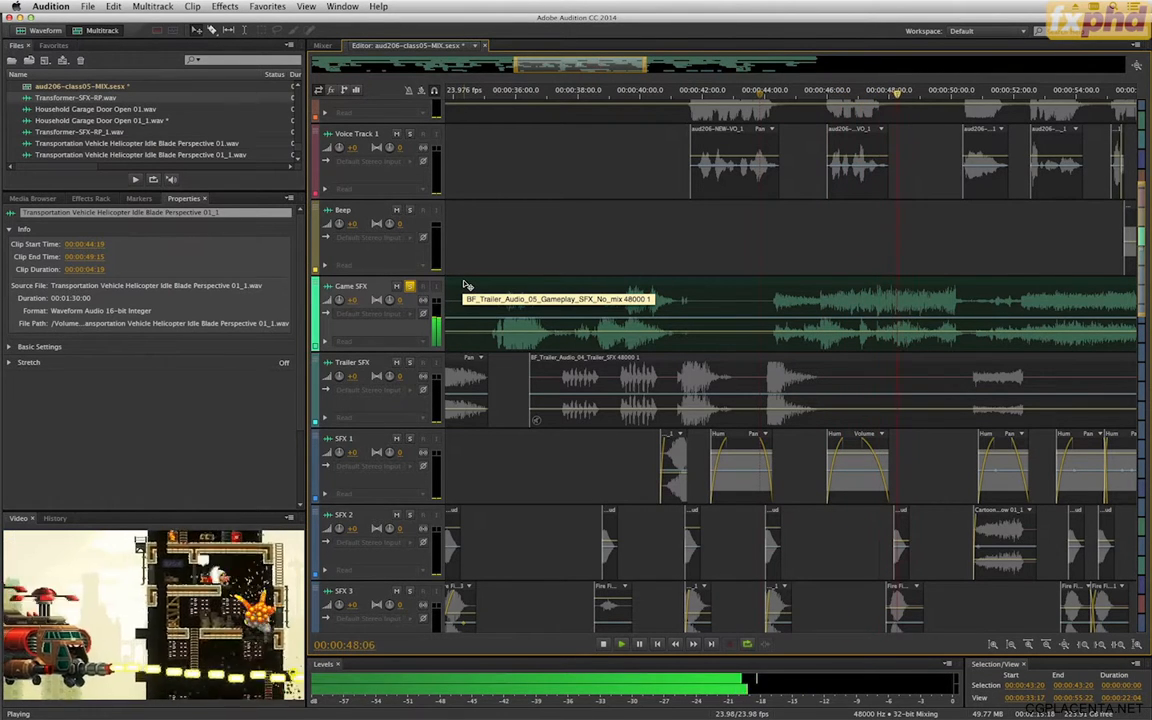
key("space")
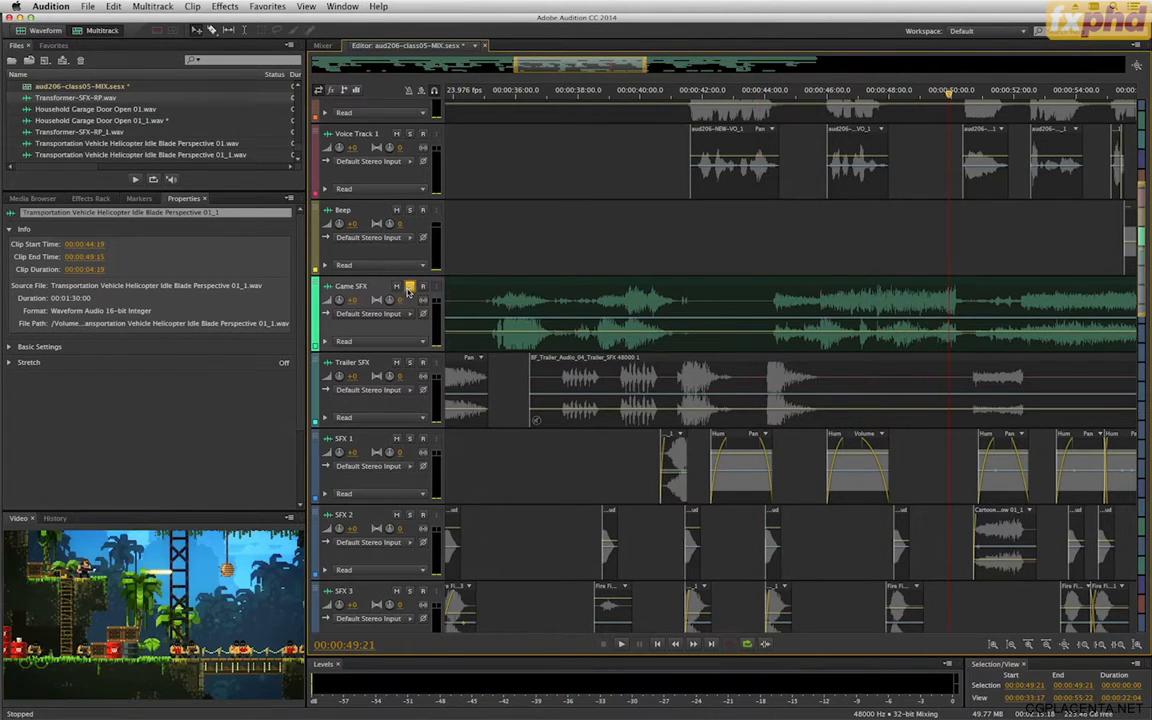
Look over the session from end to end and review the level meters' range options.
scroll(496, 234, "down", 5)
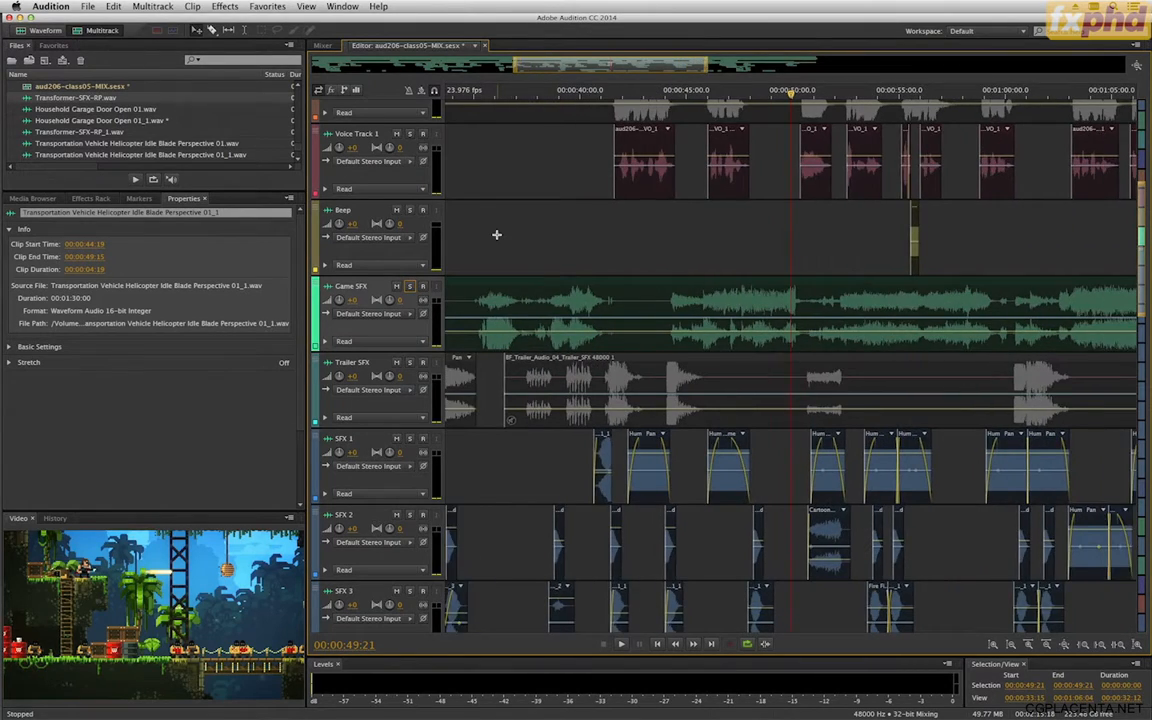
scroll(496, 234, "down", 5)
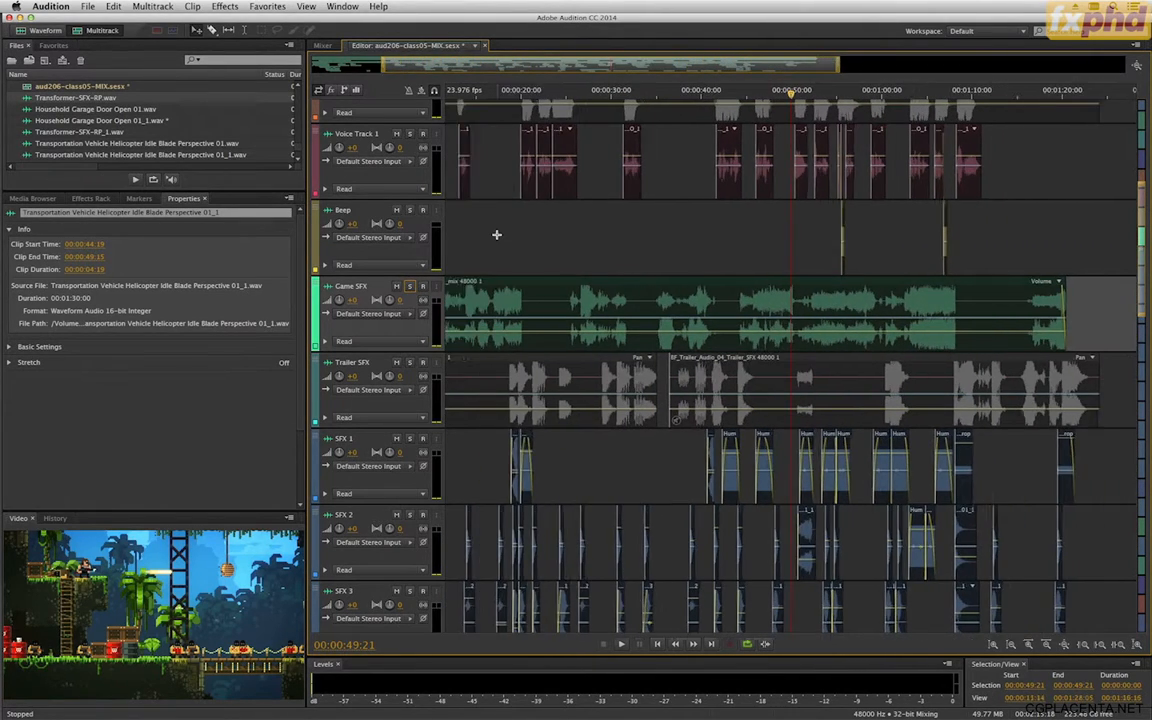
scroll(496, 234, "down", 4)
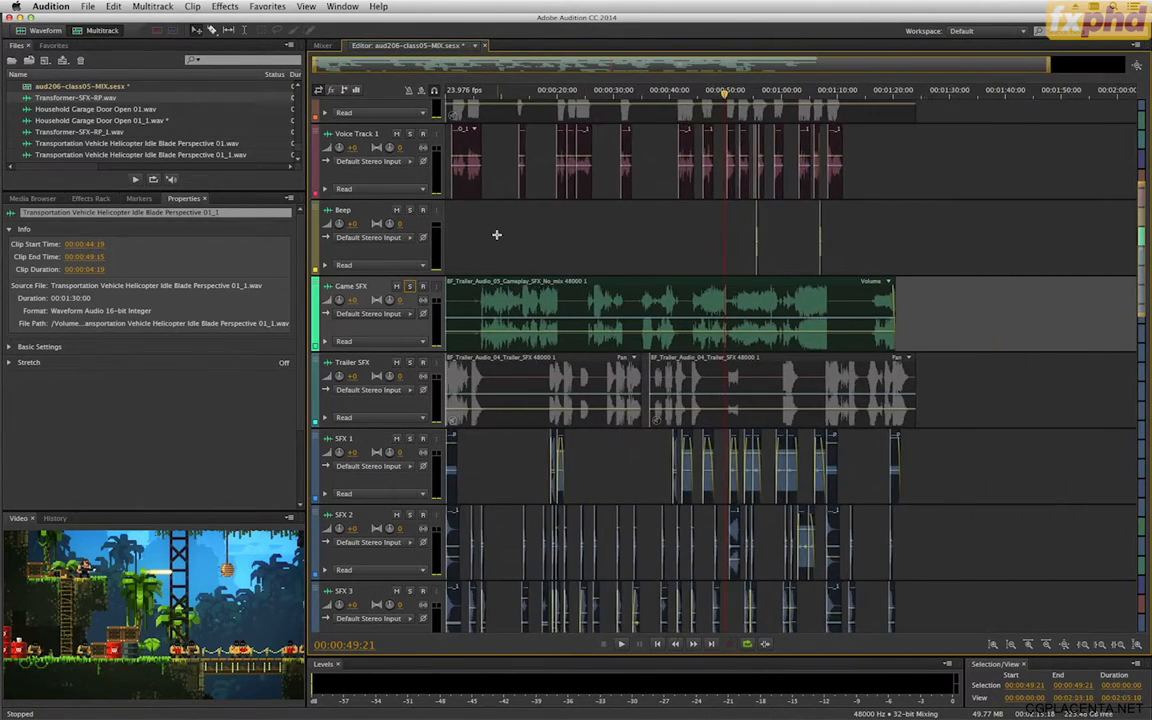
scroll(496, 234, "up", 2)
scroll(496, 234, "up", 5)
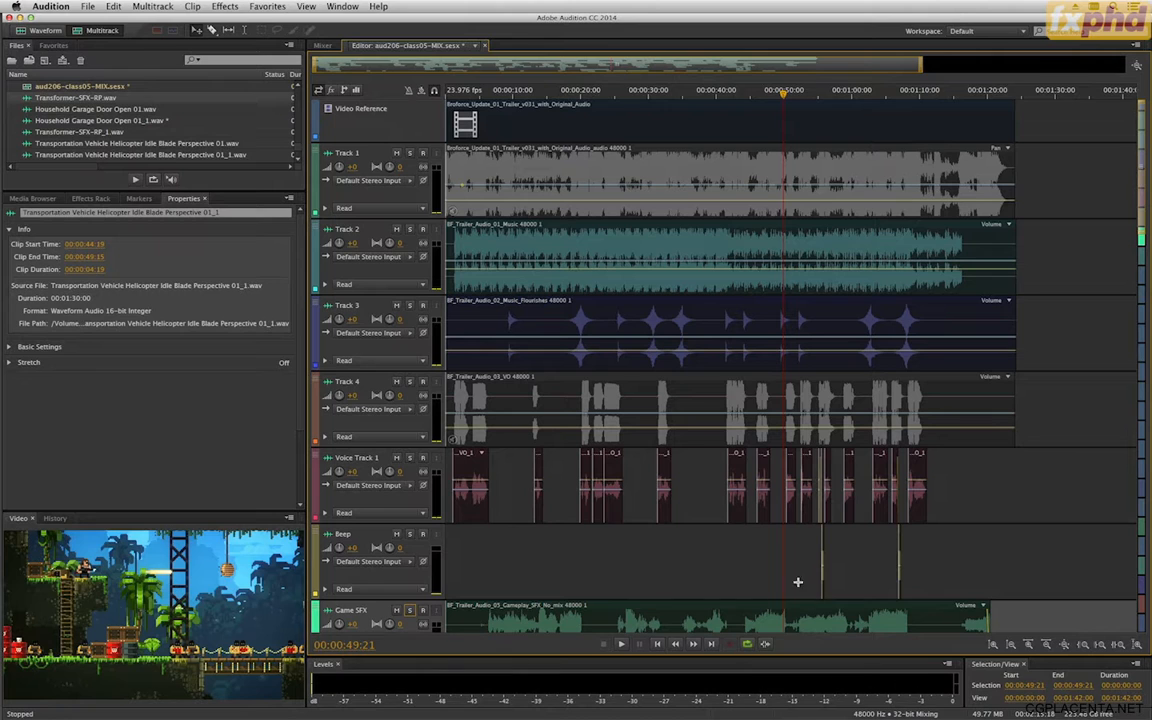
right_click(697, 692)
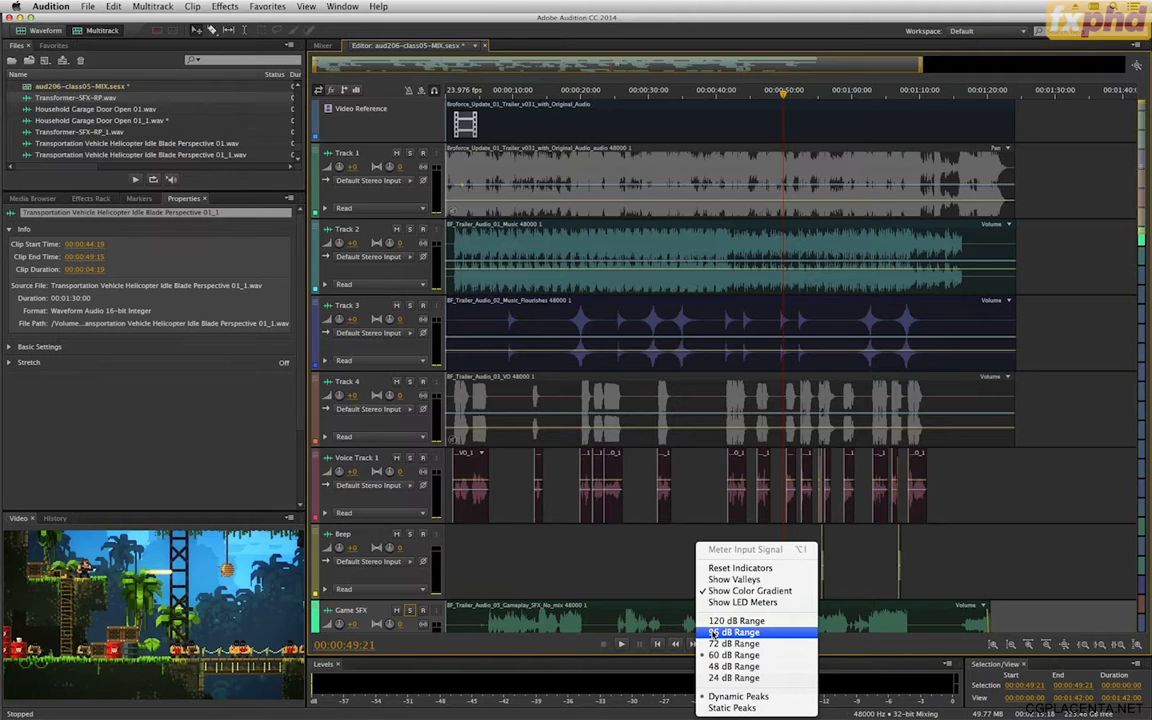
left_click(672, 669)
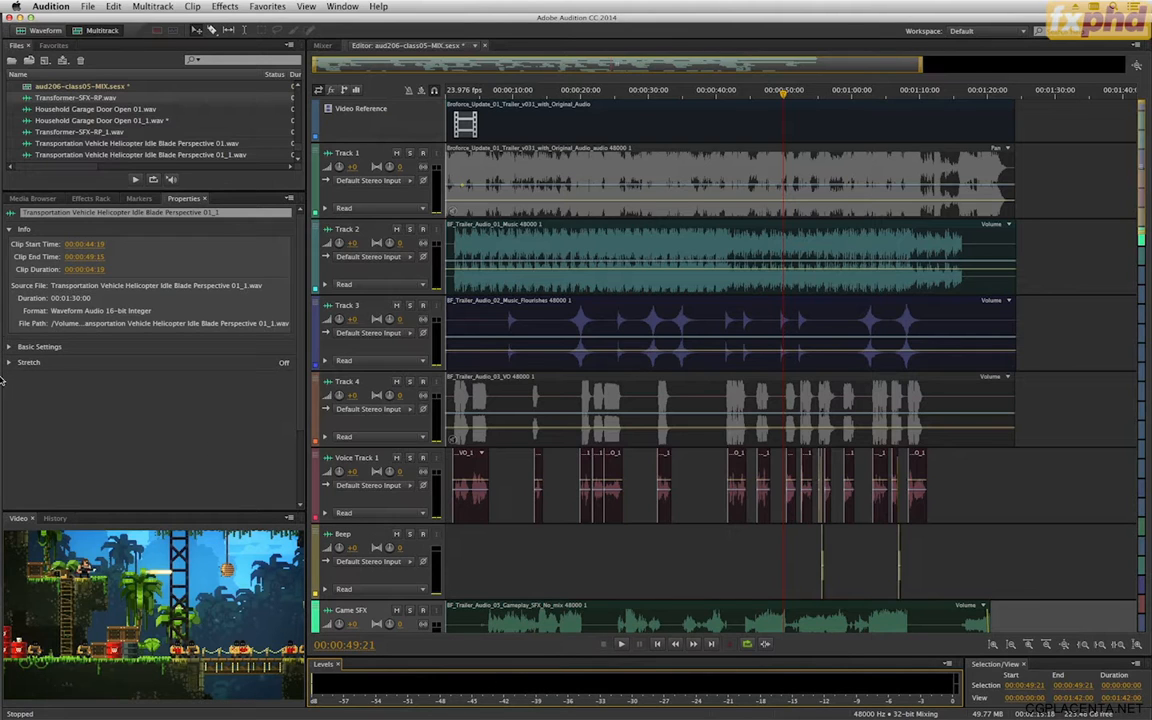
Switch to Chrome, request the free Voxengo SPAN VST, VST3 for Mac download, cancel the repeated transfer and open the SPAN 2.7 disk image.
key("super+Tab")
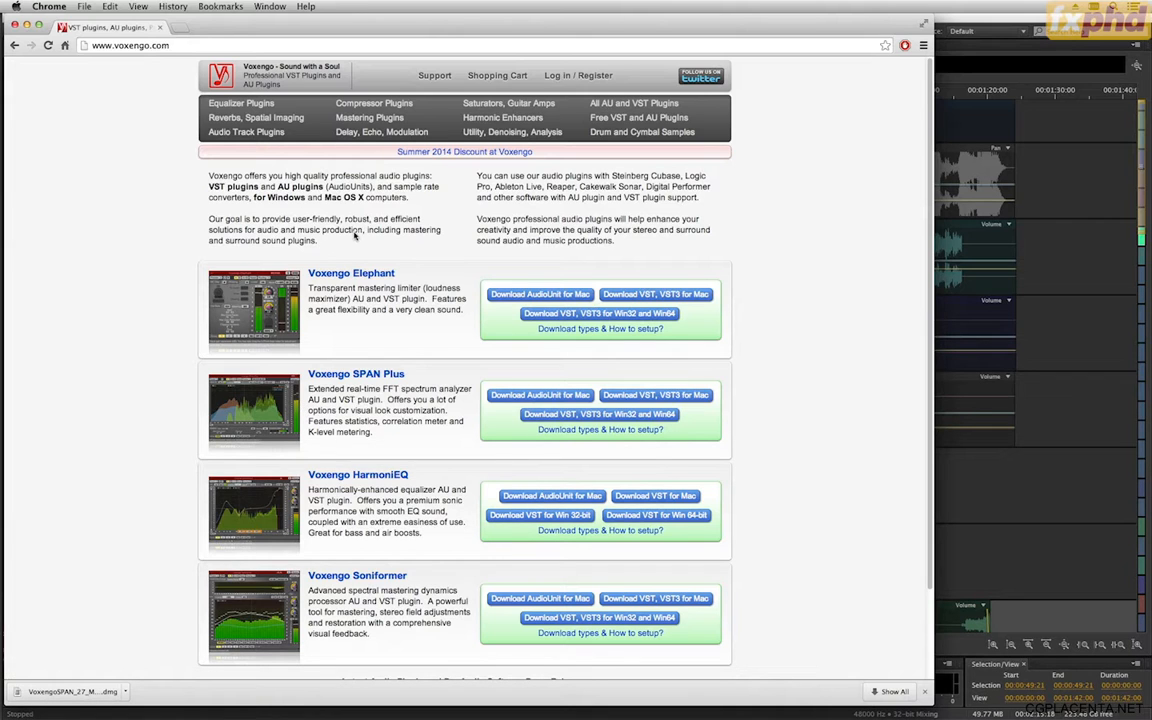
left_click(676, 119)
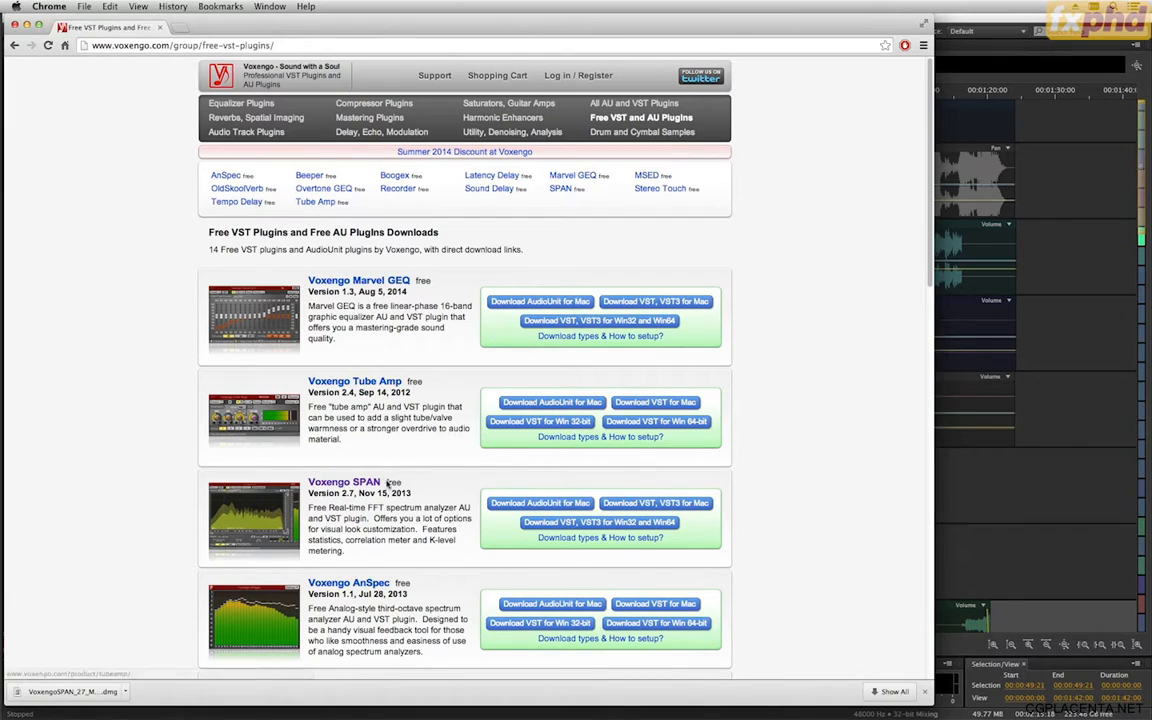
left_click(650, 504)
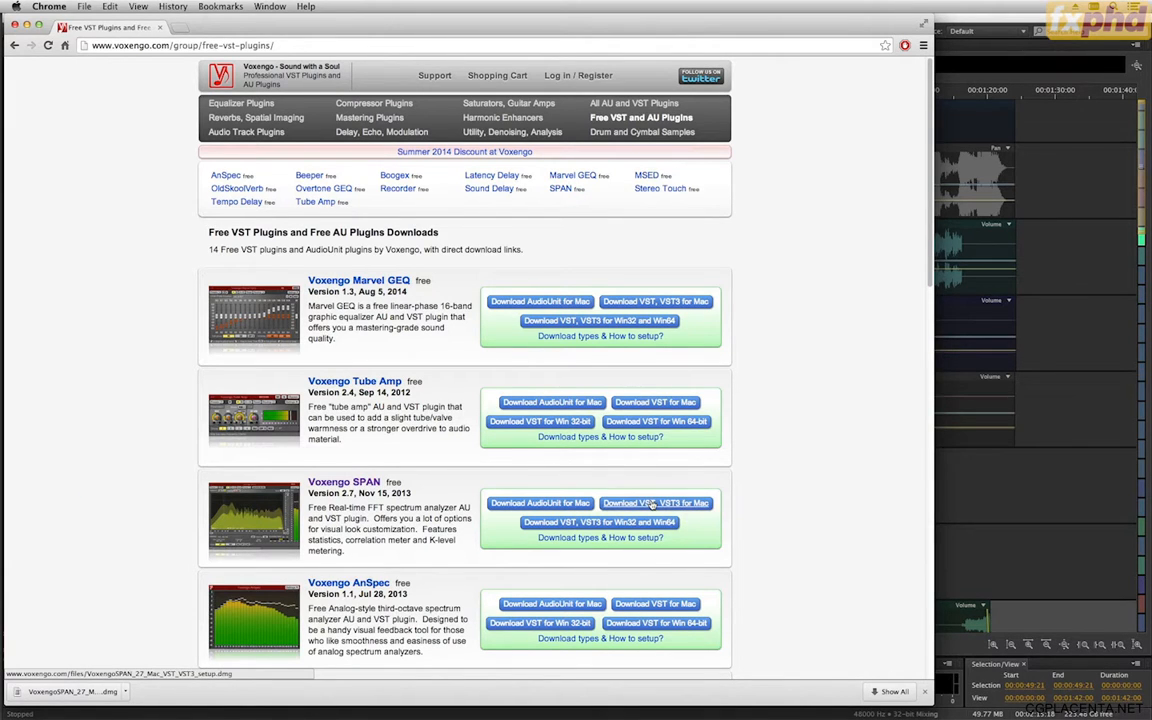
left_click(125, 691)
left_click(143, 709)
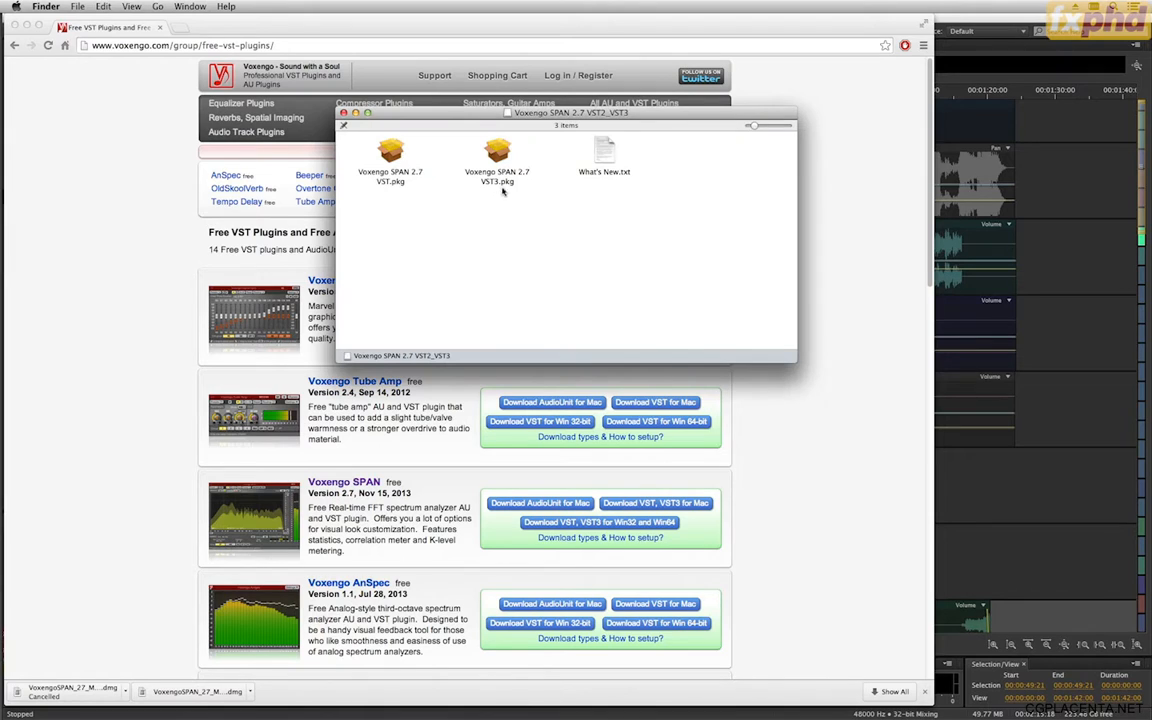
Launch the Voxengo SPAN 2.7 VST3 installer, accept its licence agreement and bring up the custom installation options.
double_click(498, 153)
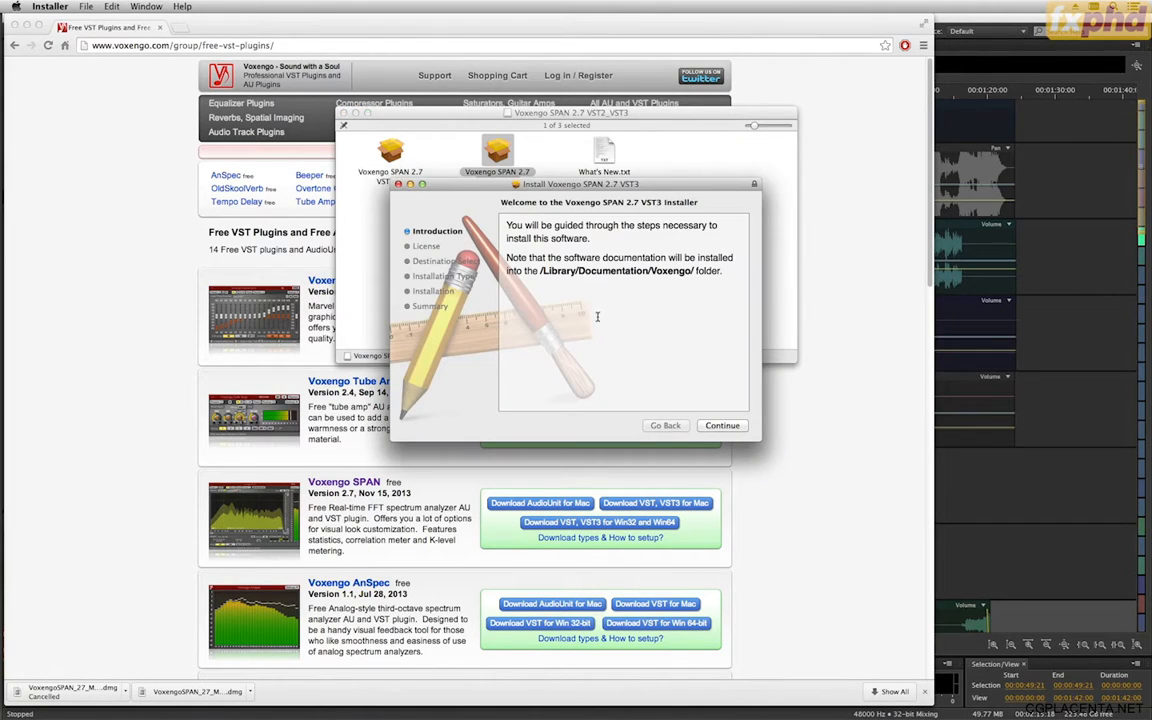
left_click(721, 426)
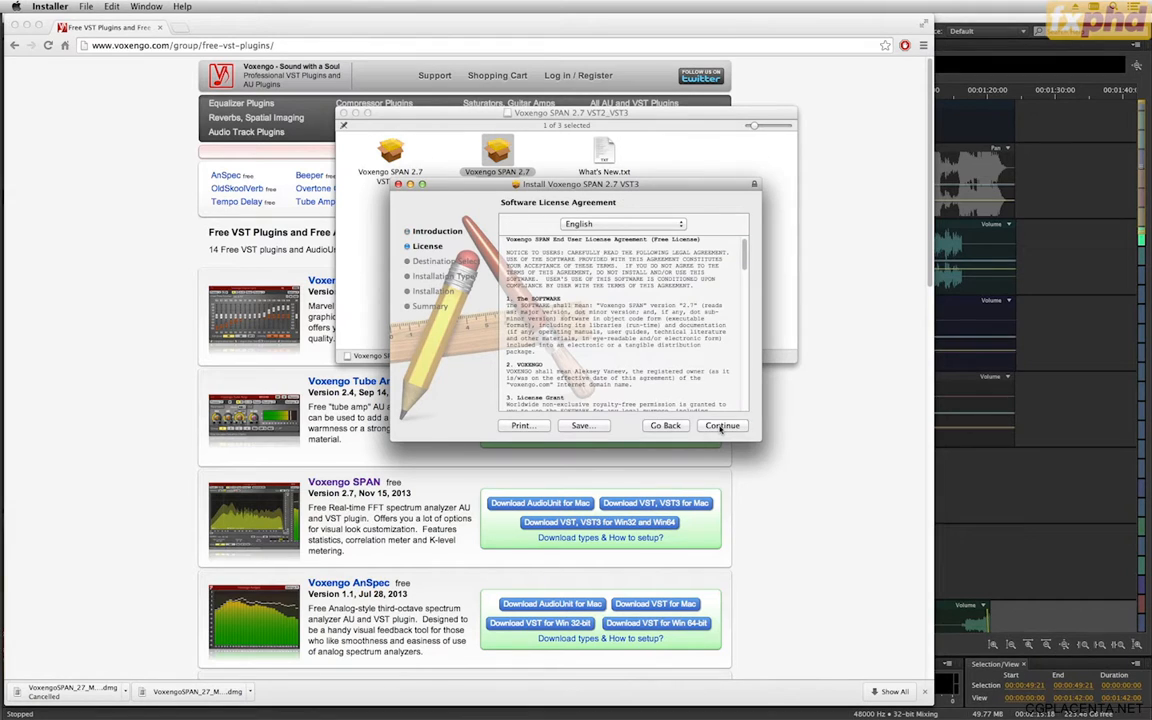
left_click(721, 426)
left_click(699, 211)
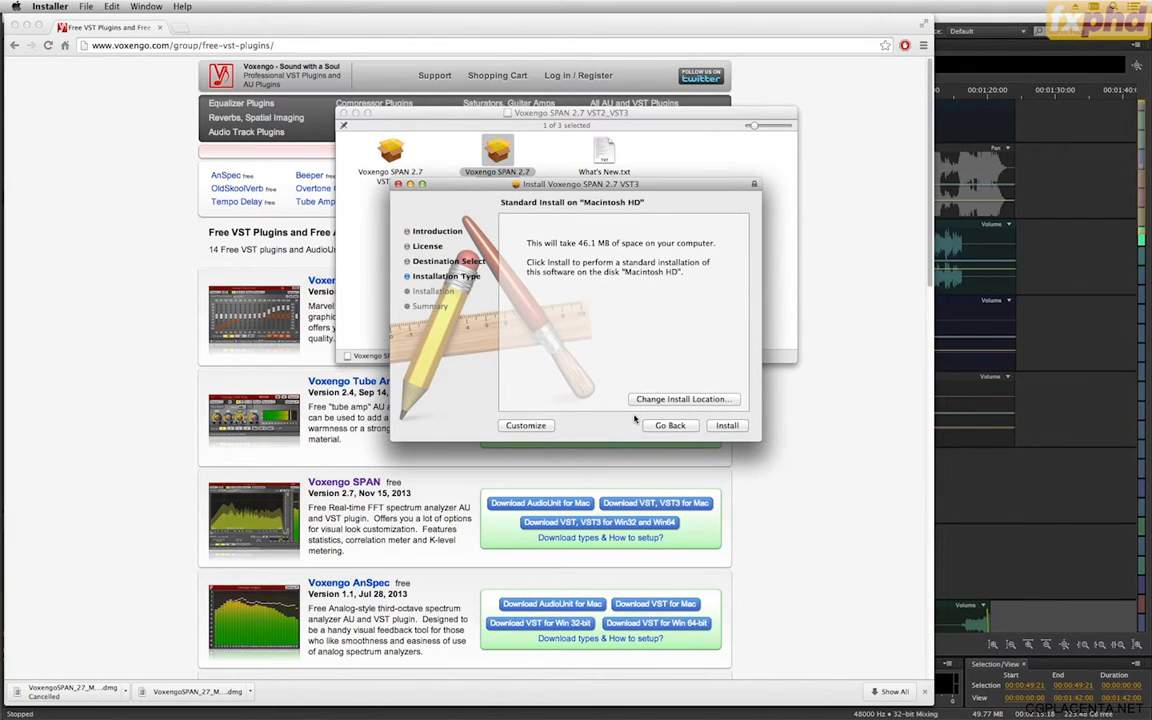
left_click(524, 425)
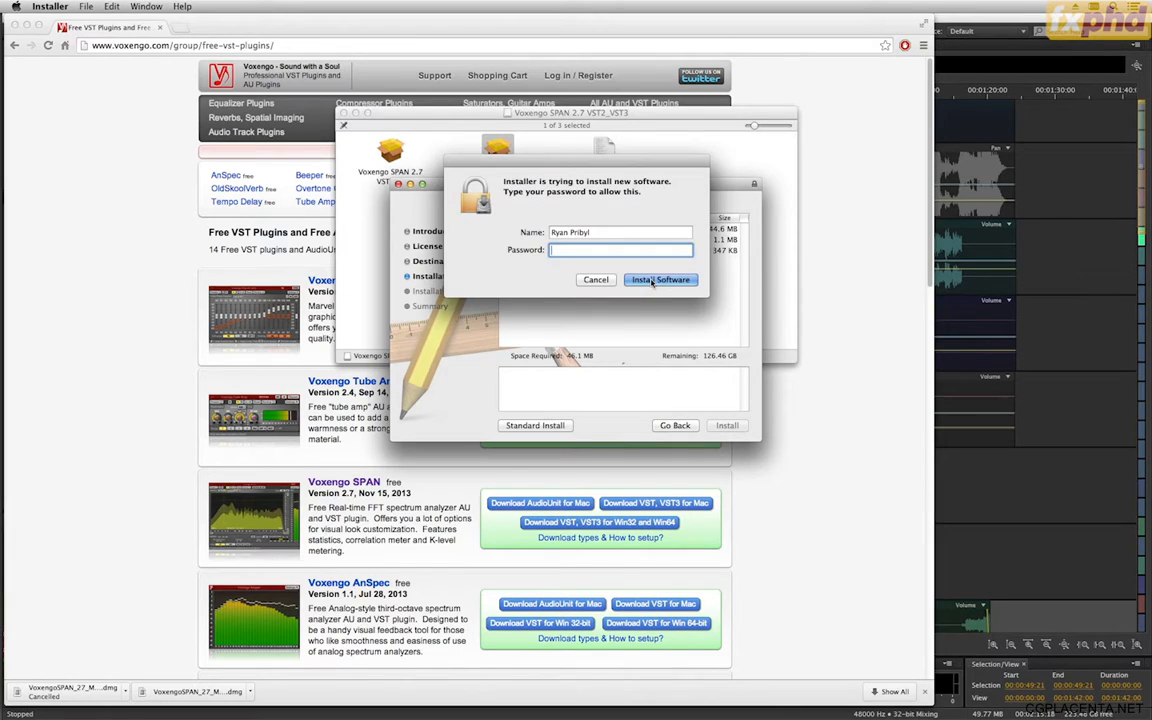
Authorize the SPAN installation with the account password, then close the finished installer and the Finder windows.
type("••••••••")
left_click(652, 281)
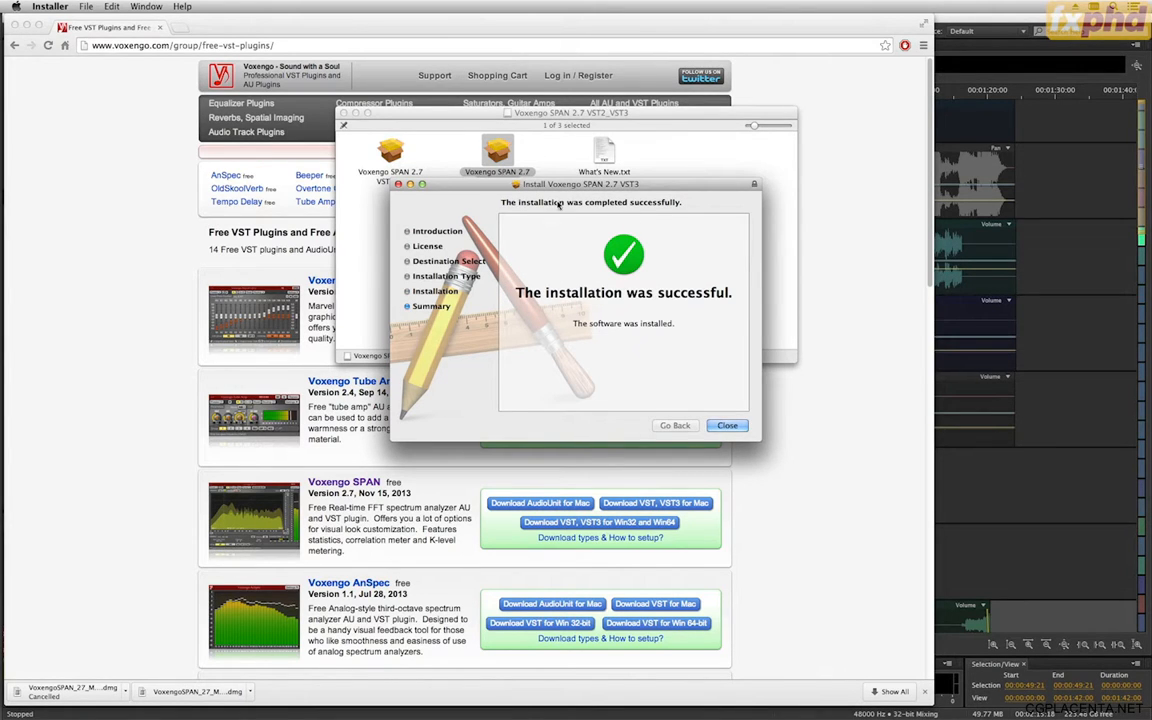
left_click(727, 425)
left_click(344, 113)
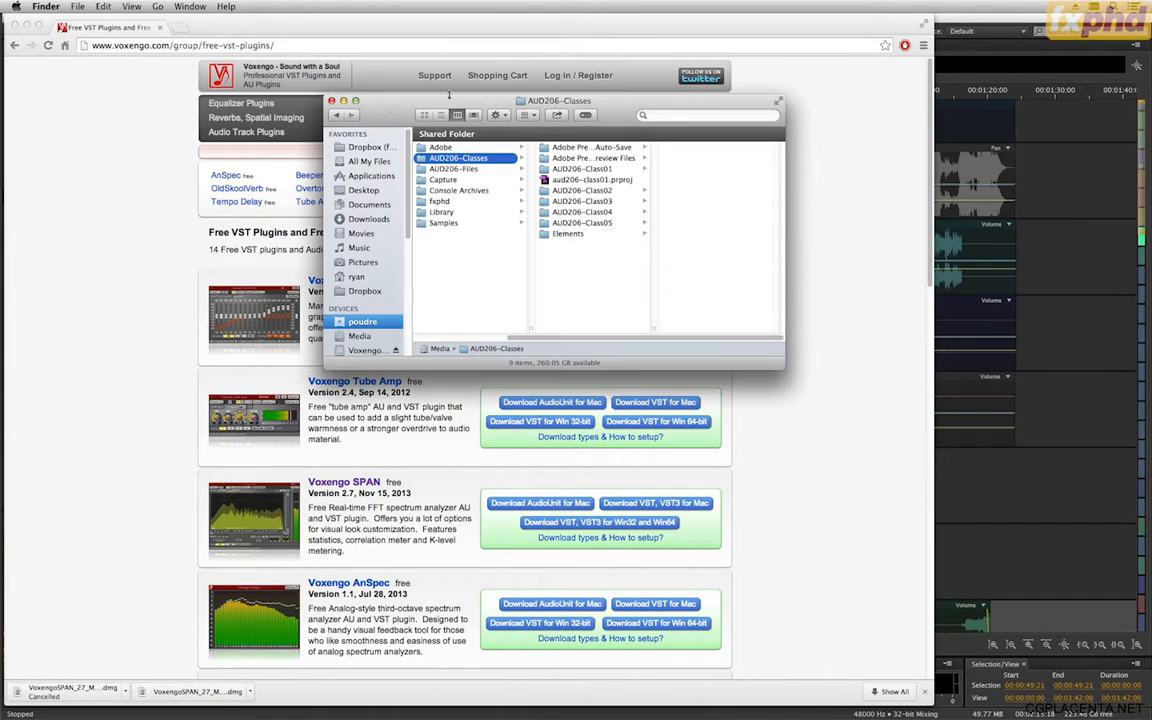
left_click(333, 101)
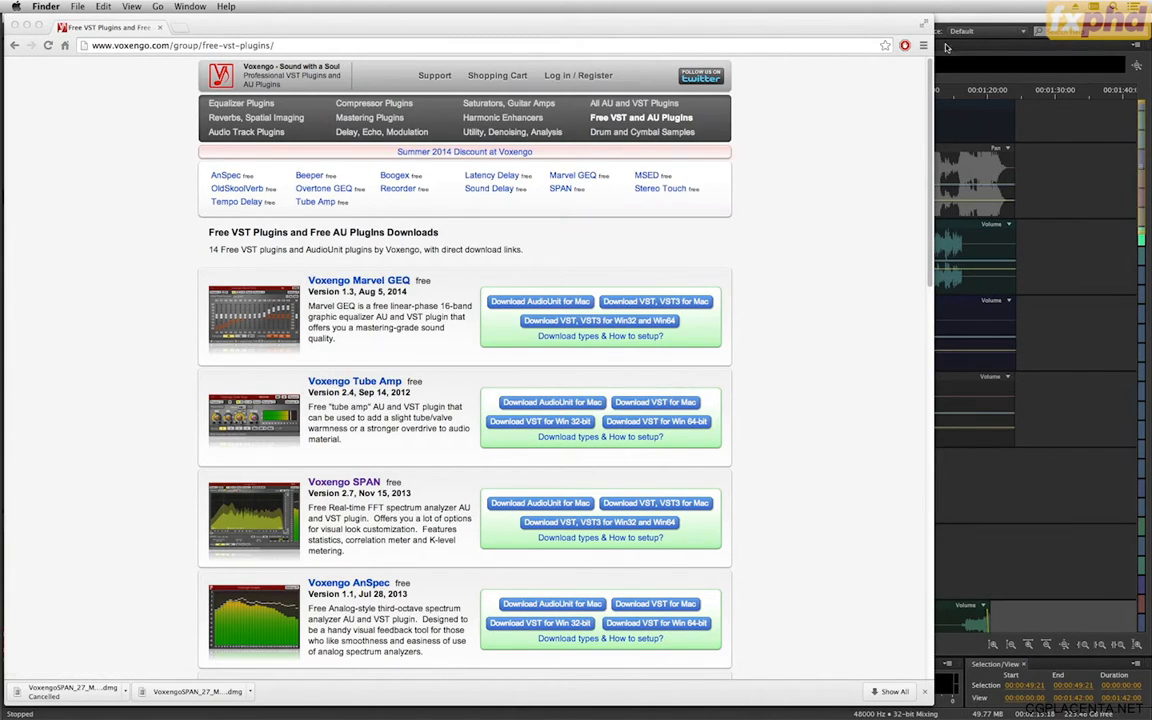
Return to Audition and open the Audio Plug-In Manager to check that the VST3 folder is among the plug-in folders.
left_click(941, 109)
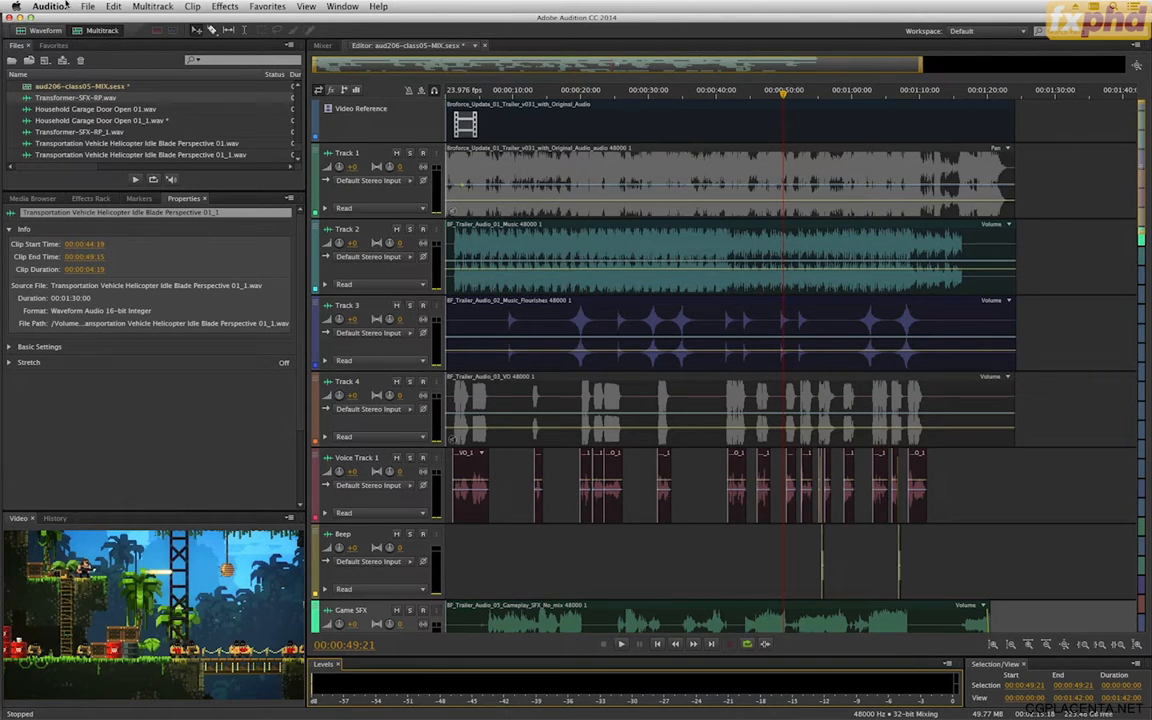
left_click(66, 5)
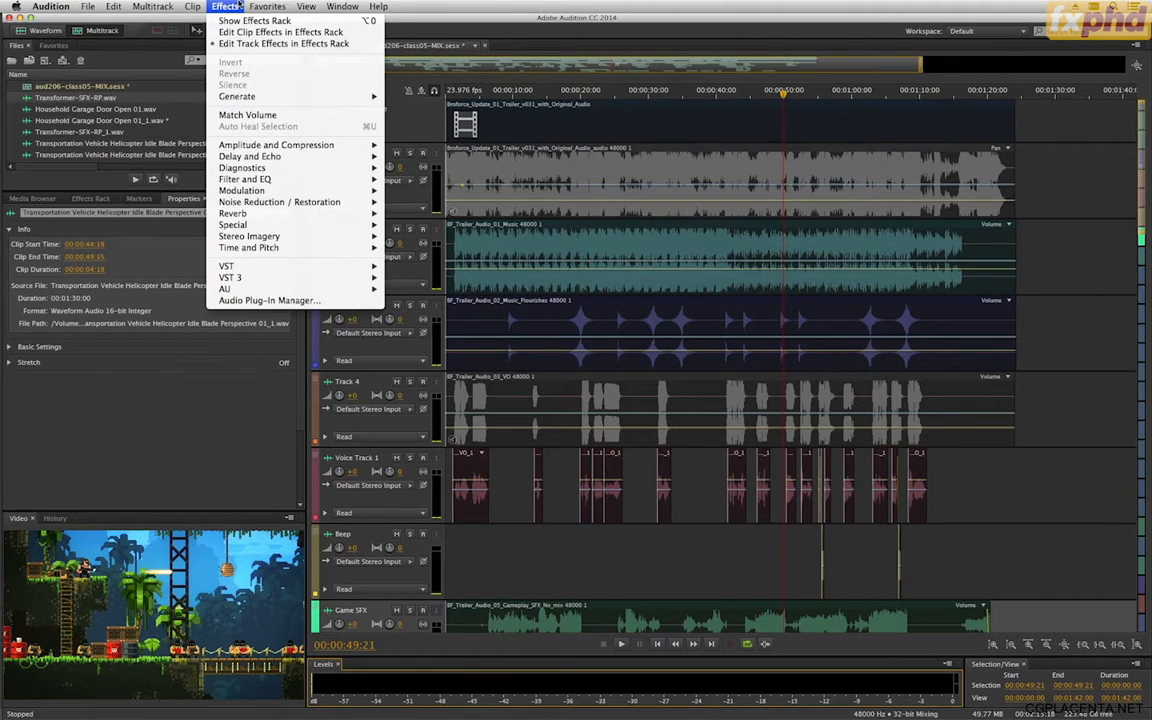
left_click(265, 300)
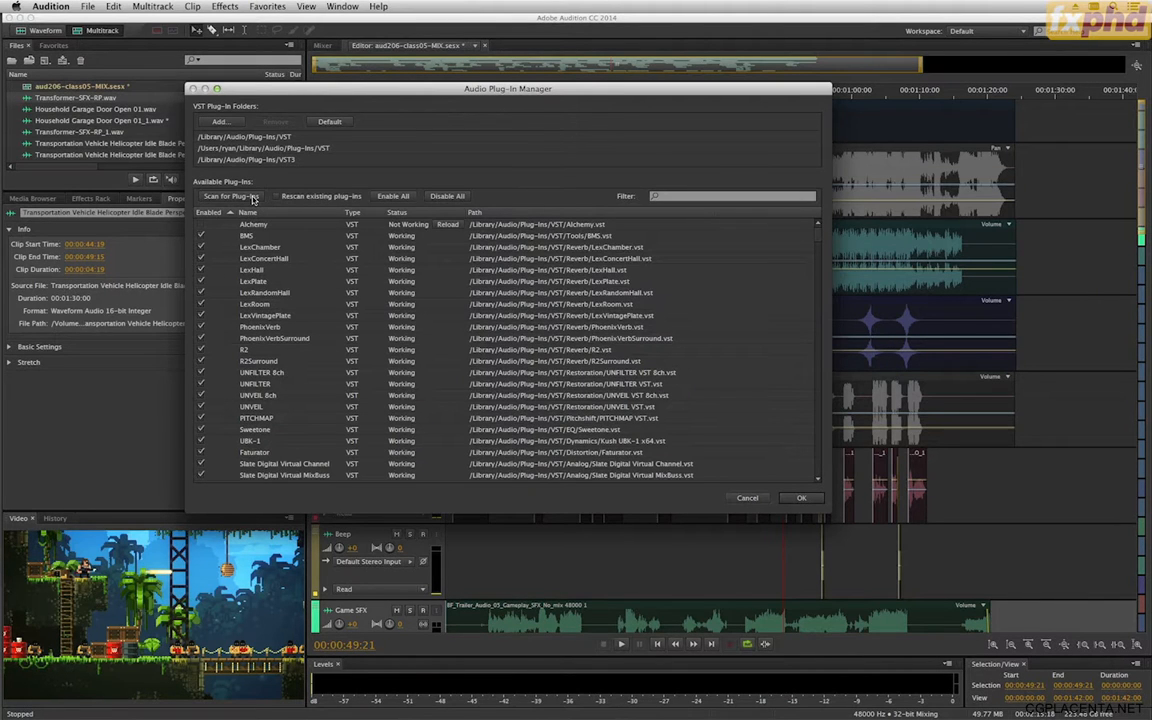
left_click_drag(288, 93, 338, 85)
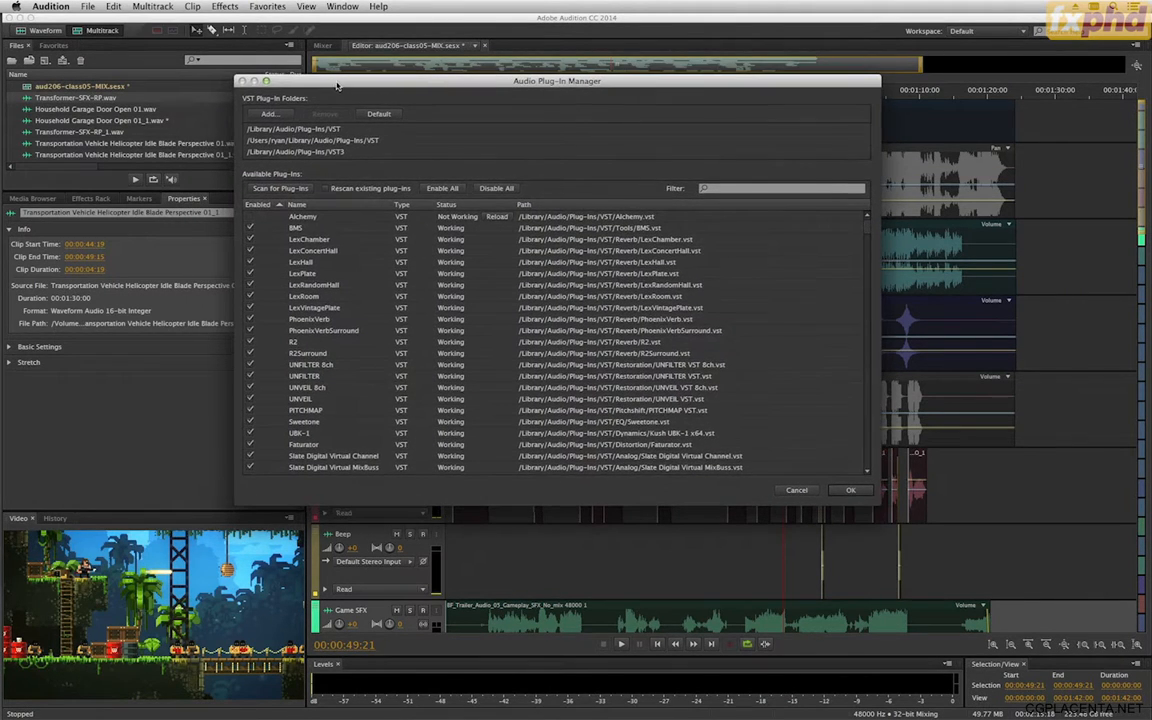
left_click(320, 156)
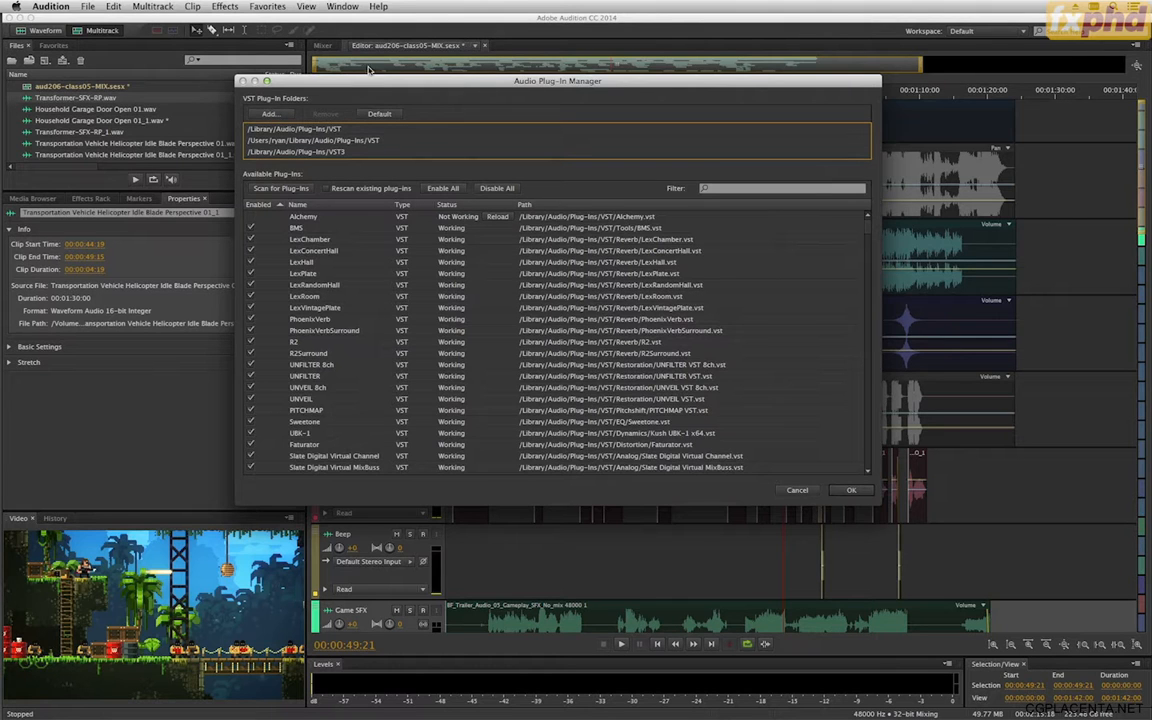
Scan for new plug-ins, find the SPAN VST3 entry at the end of the list and accept the changes.
left_click(261, 190)
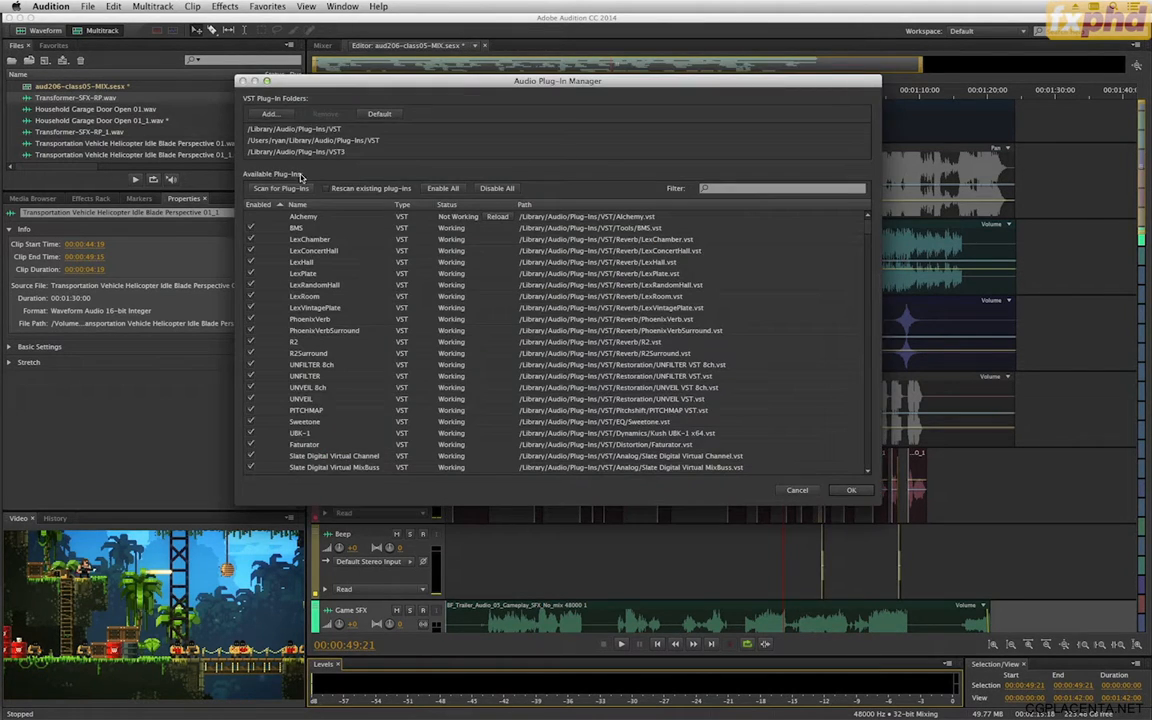
scroll(787, 281, "down", 10)
scroll(868, 415, "down", 10)
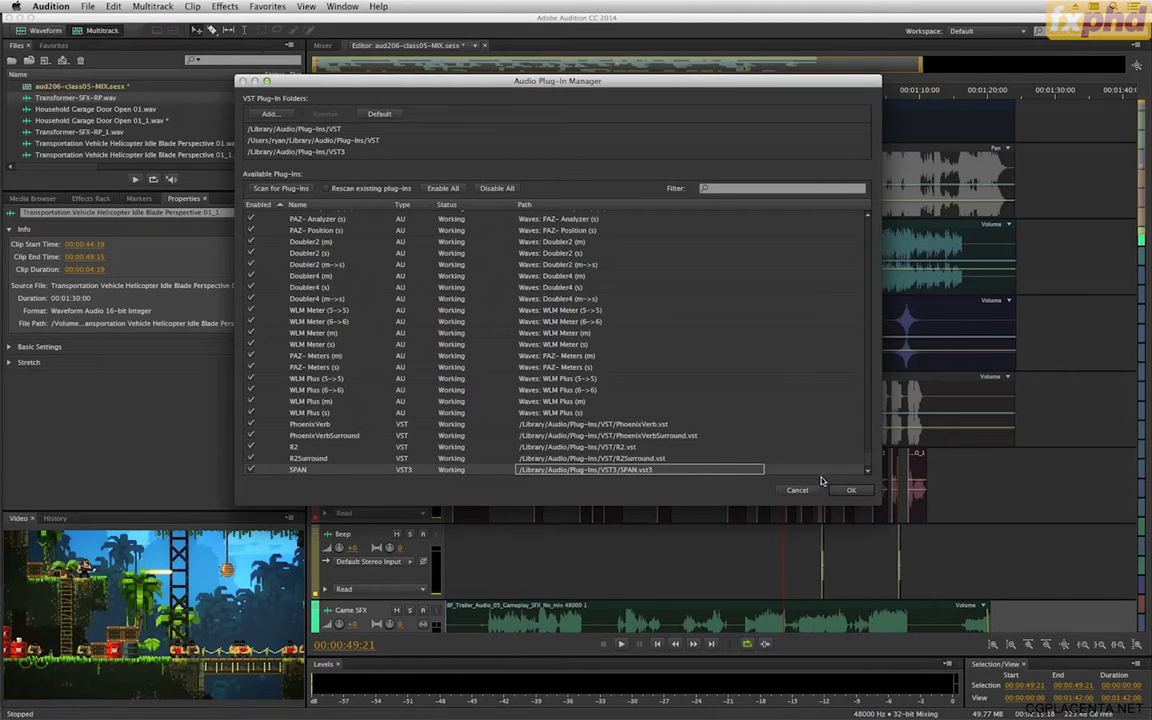
left_click(851, 491)
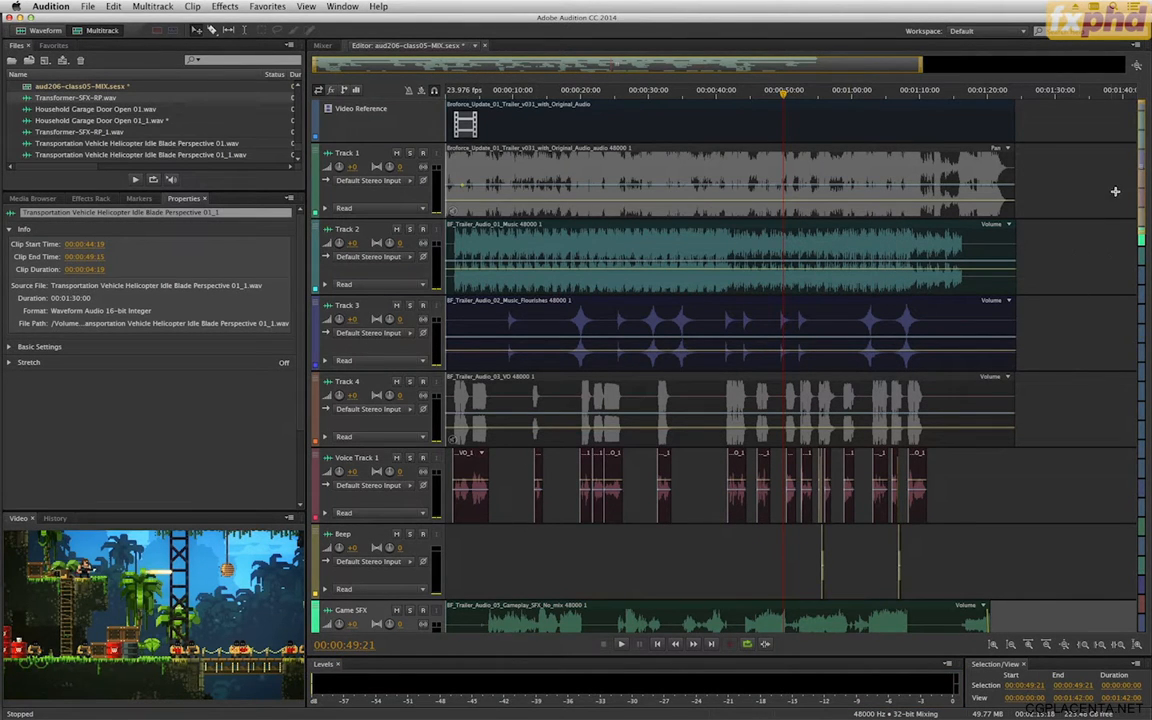
Add the SPAN VST3 analyzer to slot 16 of the Master track's effects rack.
left_click_drag(1140, 156, 1134, 645)
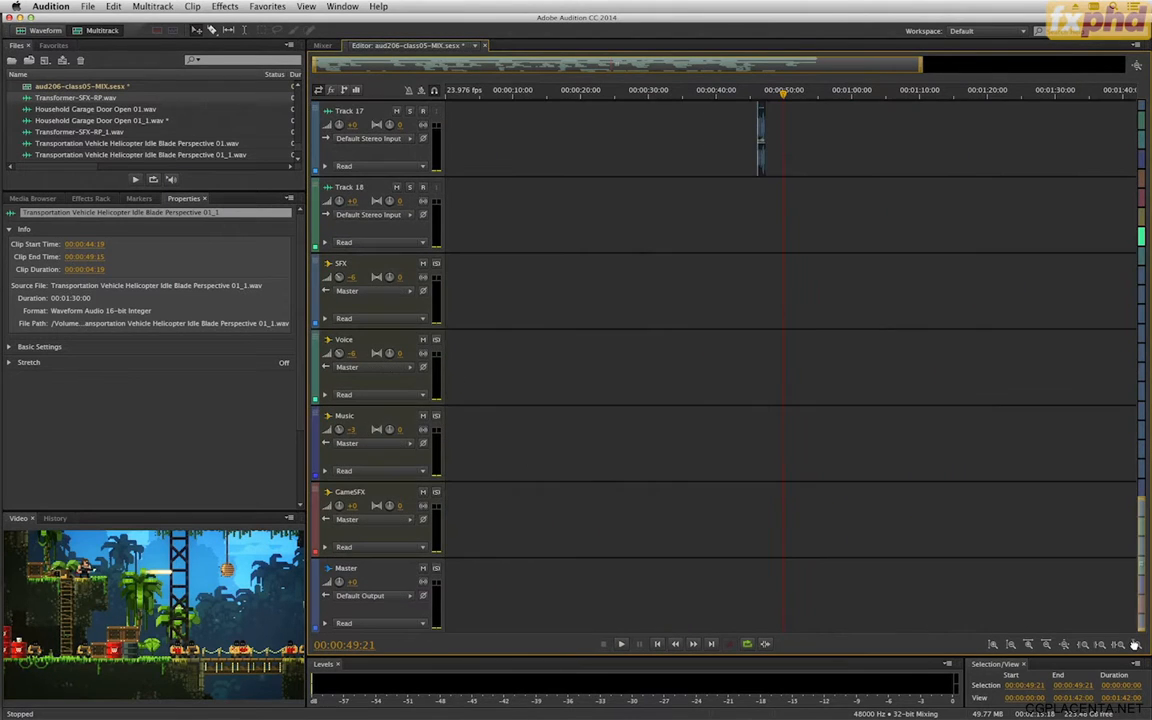
left_click(402, 573)
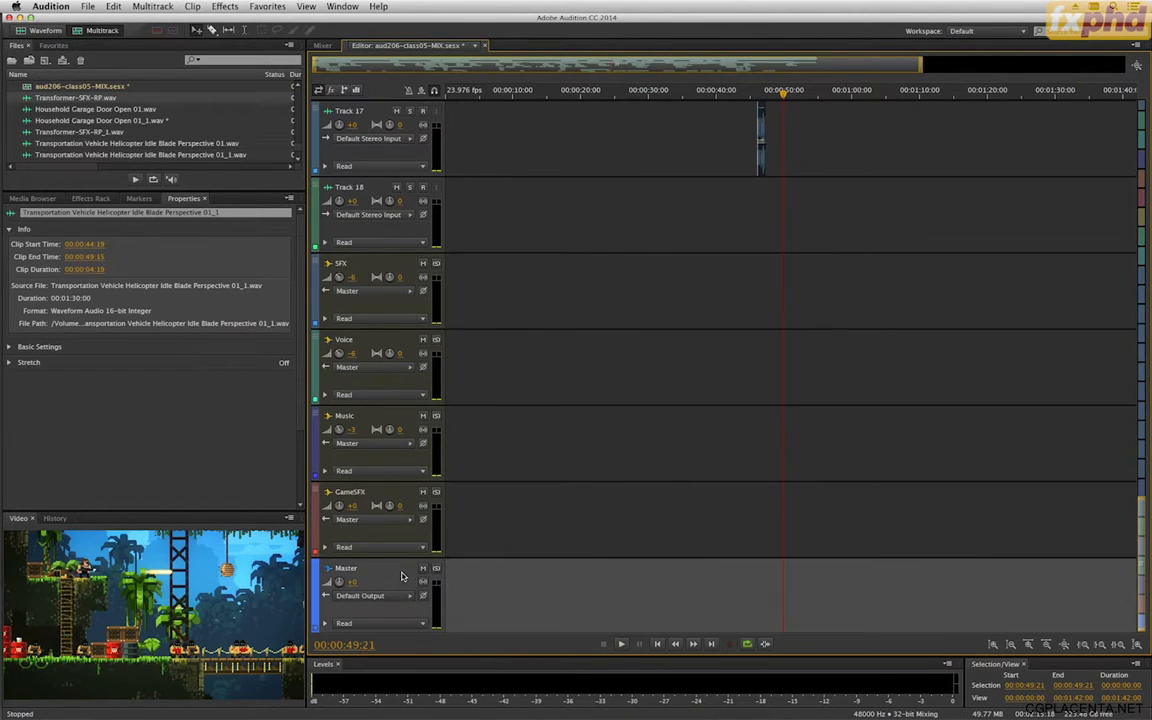
left_click(90, 198)
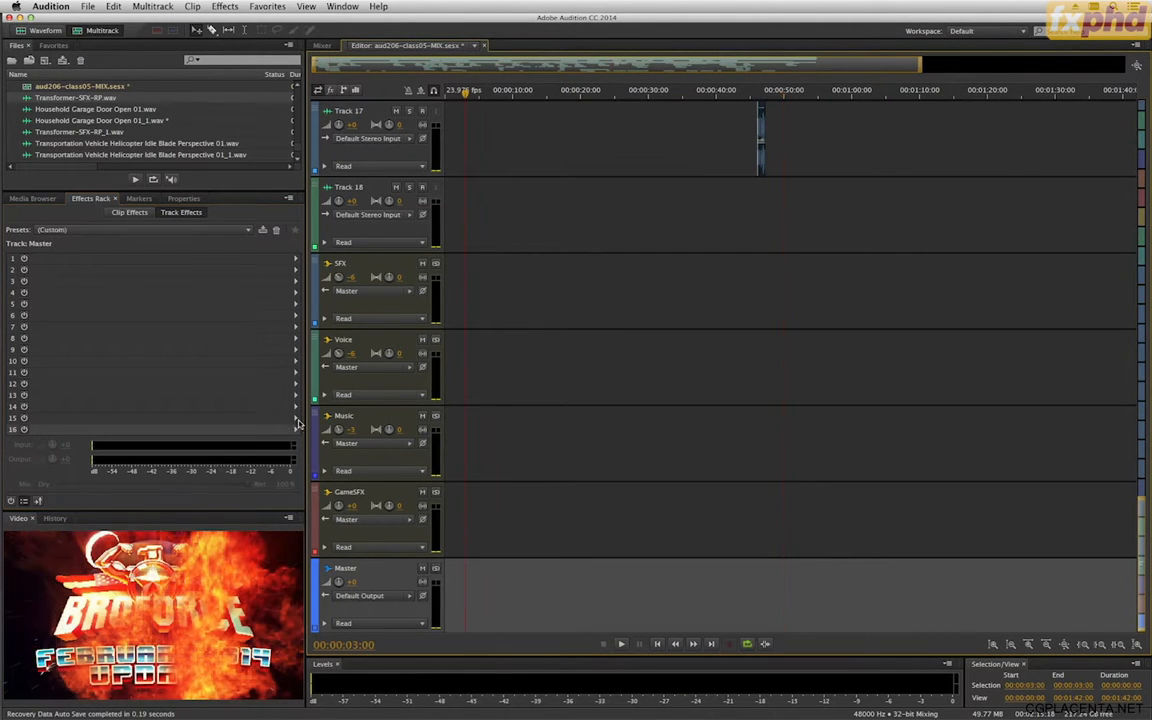
left_click(239, 427)
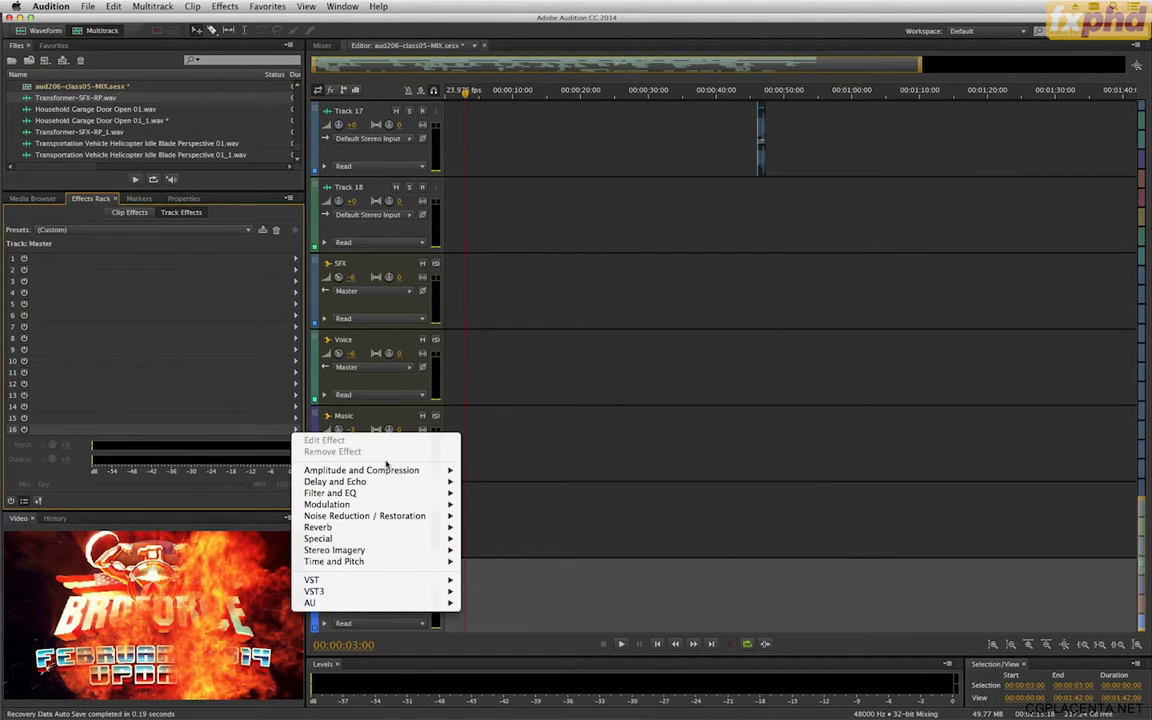
mouse_move(366, 596)
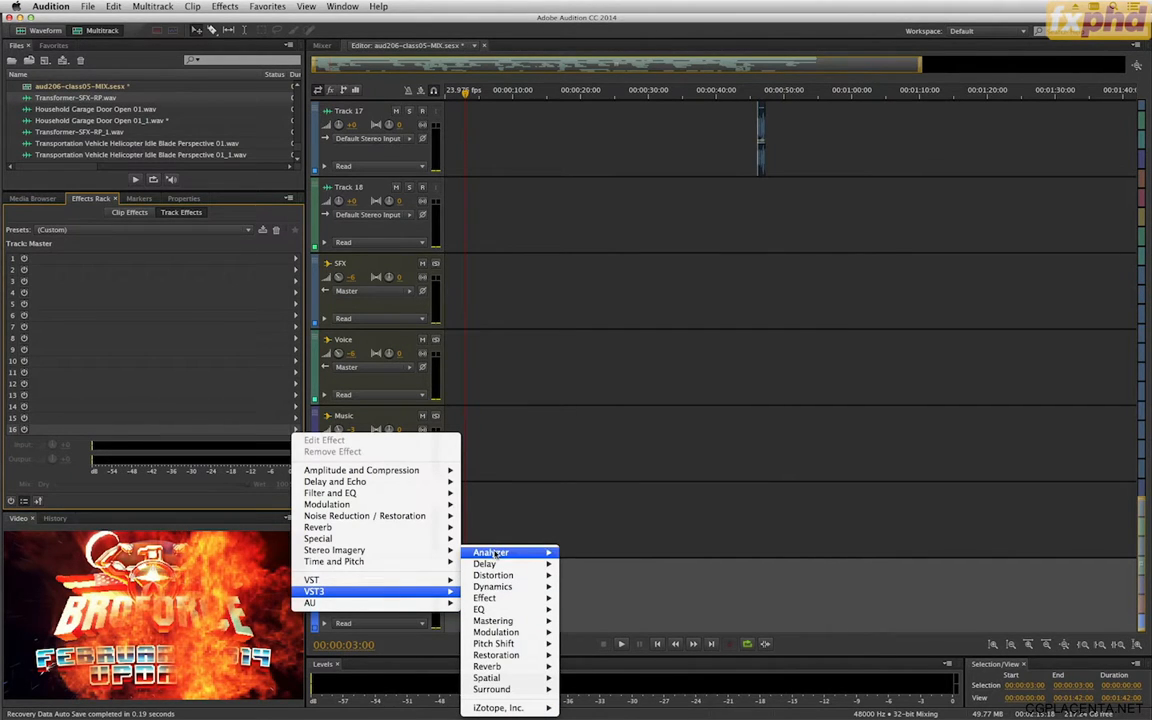
mouse_move(493, 552)
mouse_move(590, 553)
left_click(664, 553)
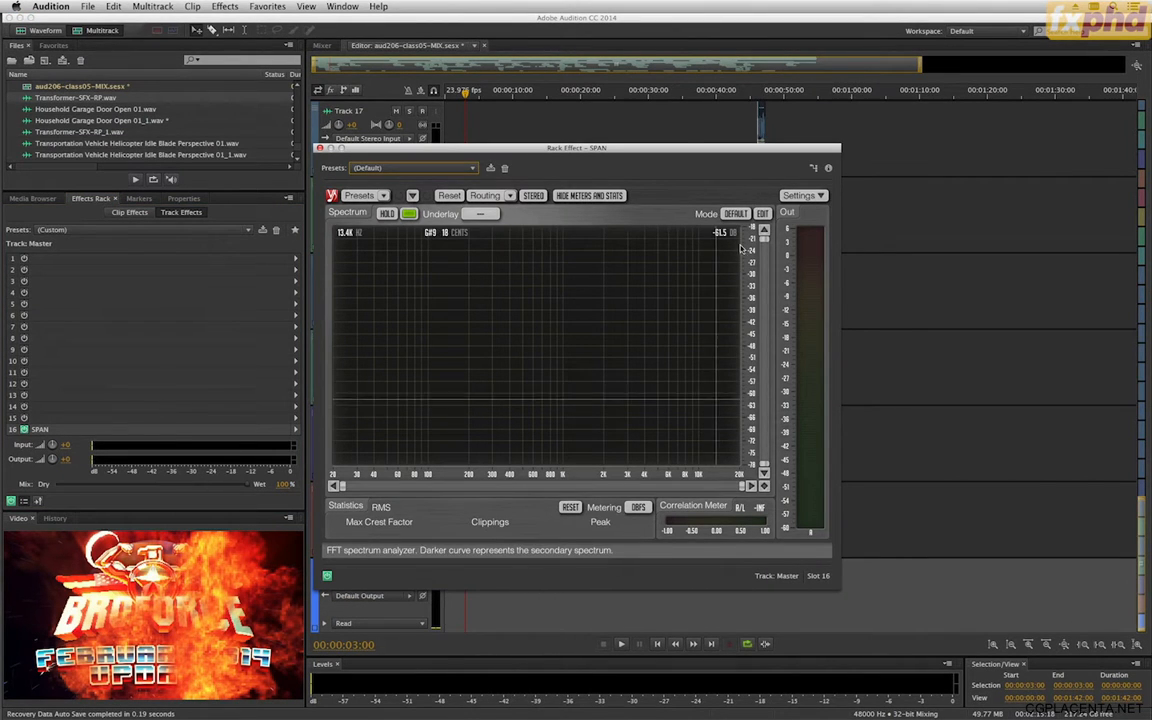
Set SPAN's metering type to K-12 and play the mix from 00:00:03:00 to check its levels, closing the plug-in window when done.
left_click(638, 508)
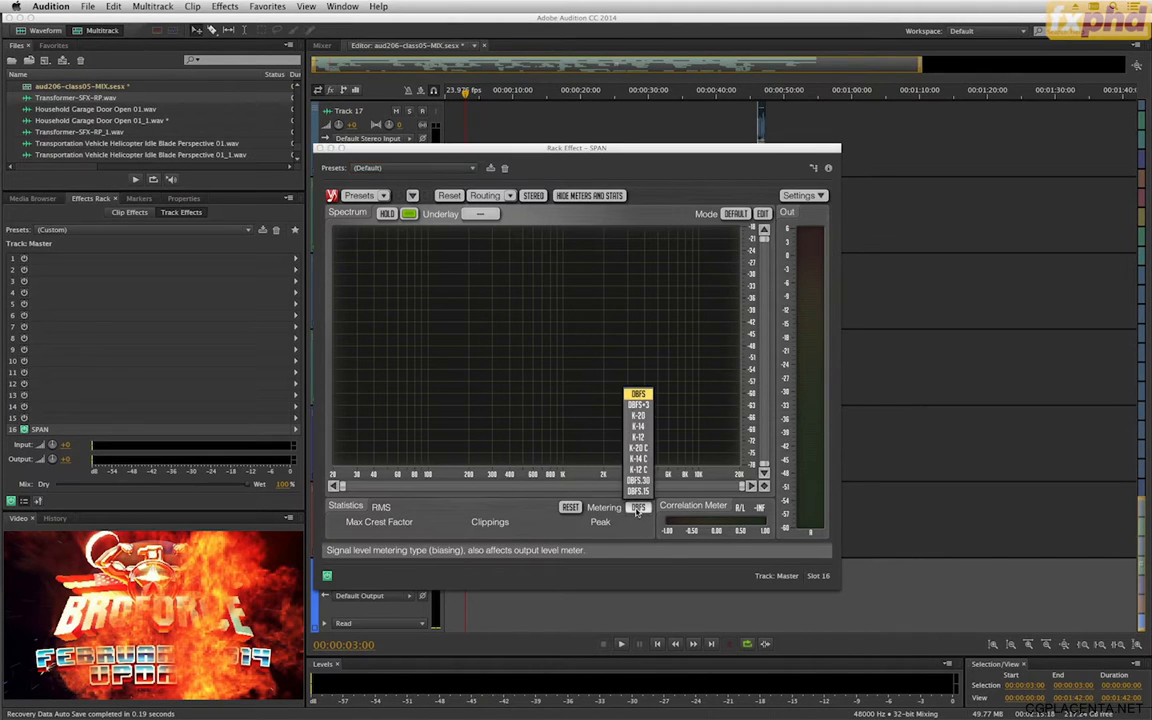
left_click(636, 437)
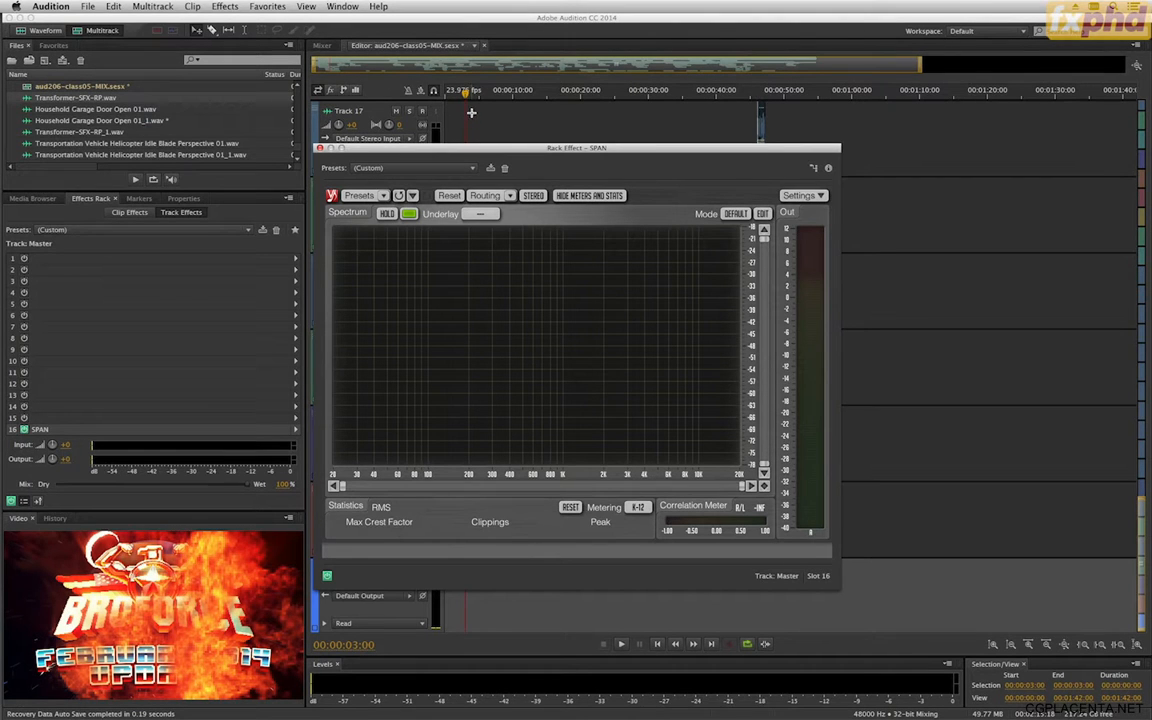
key("space")
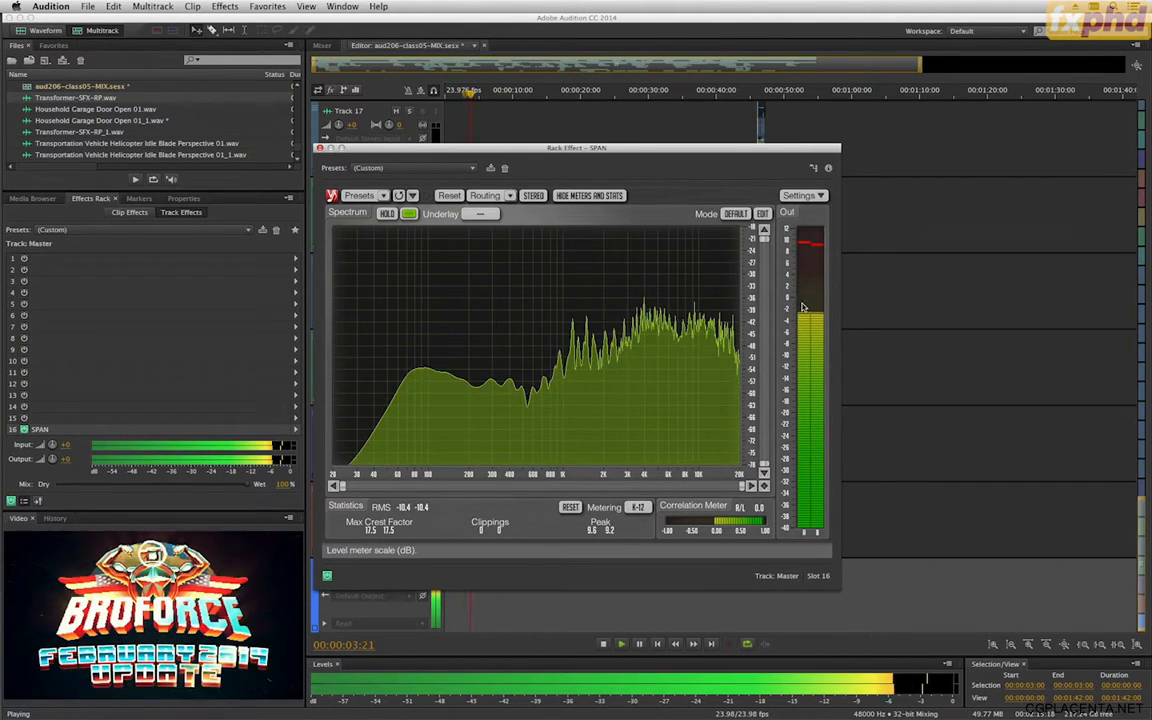
key("space")
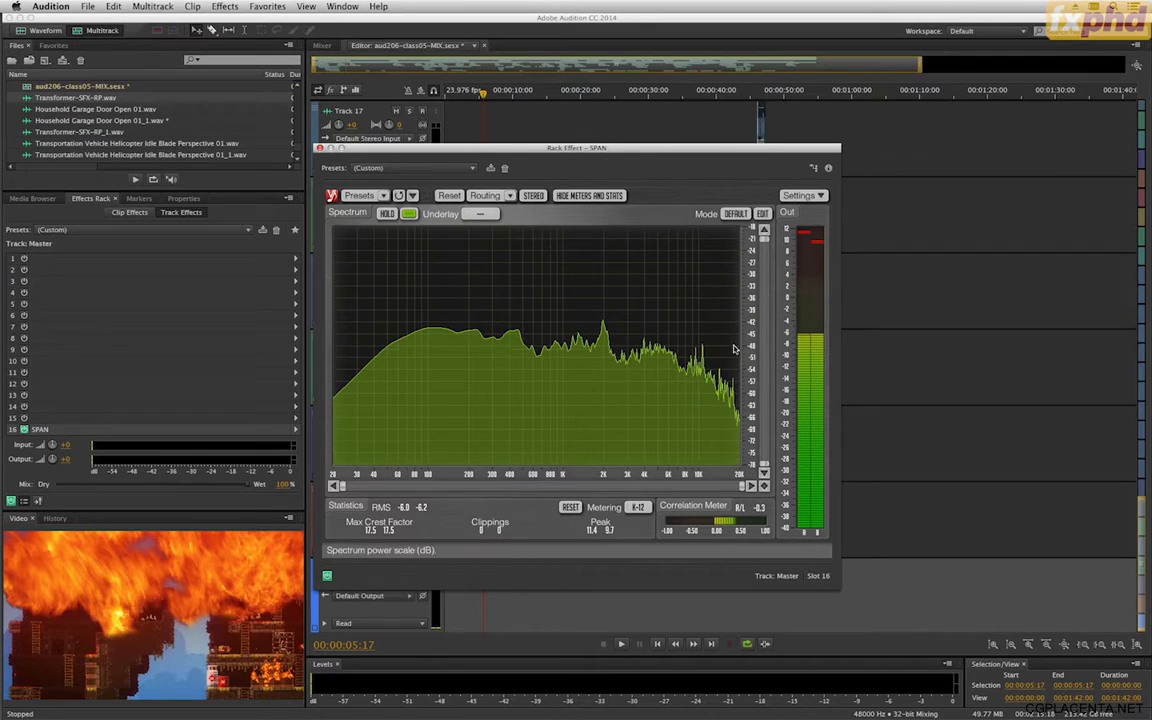
left_click_drag(432, 152, 593, 169)
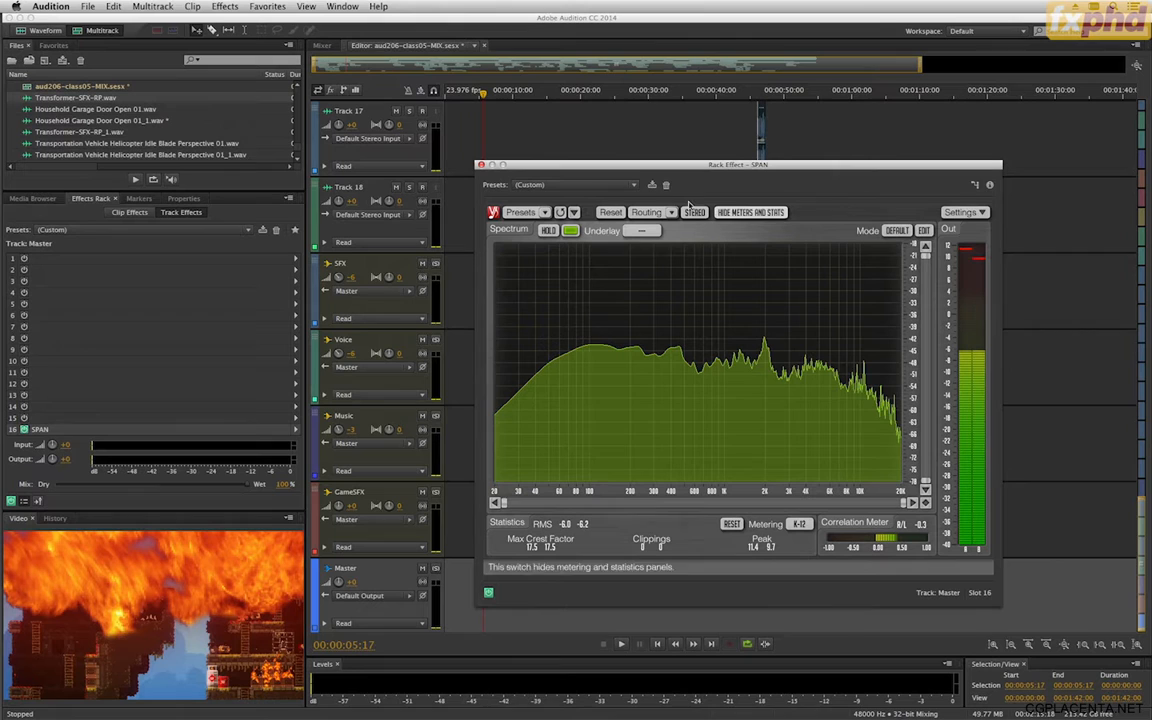
left_click(481, 164)
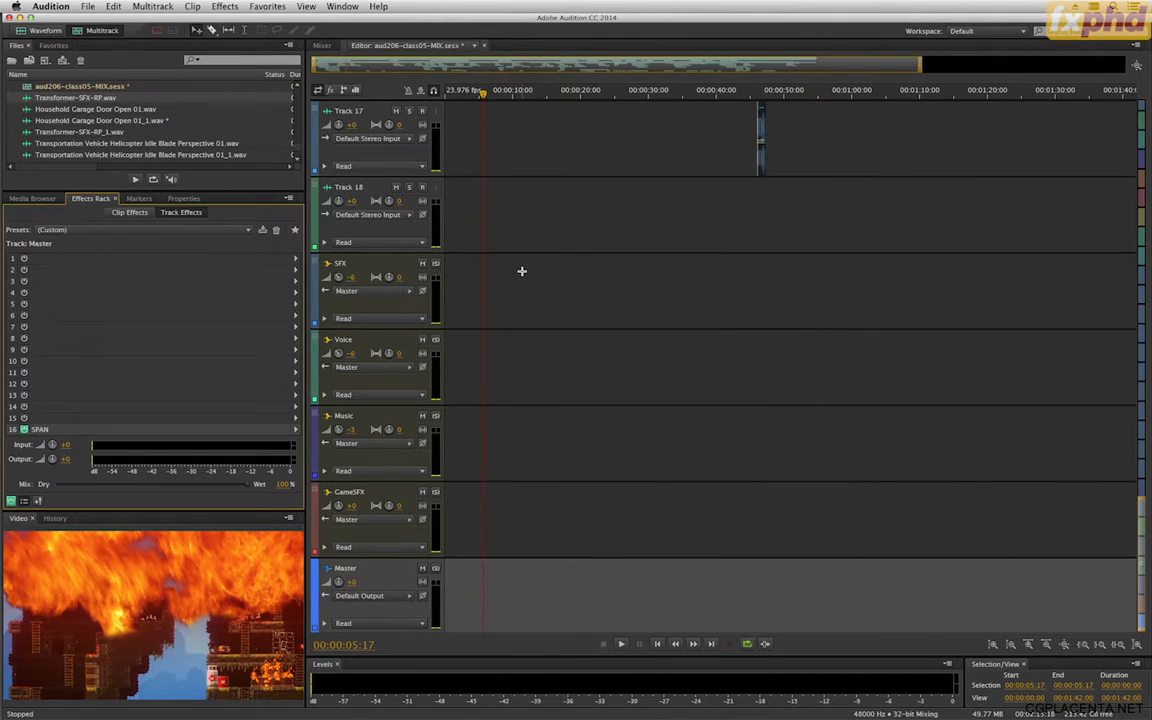
Return the playhead to the start of the session and solo Track 2, Track 3 and Voice Track 1.
scroll(522, 270, "up", 15)
key("Home")
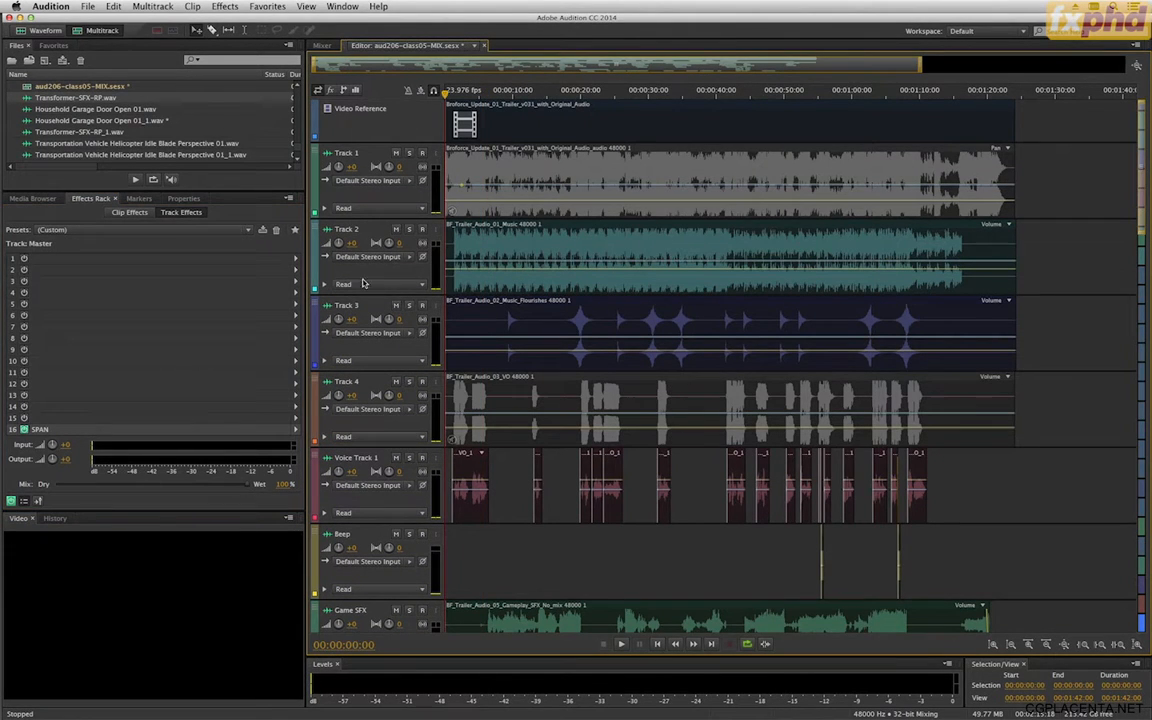
left_click(410, 230)
left_click(409, 305)
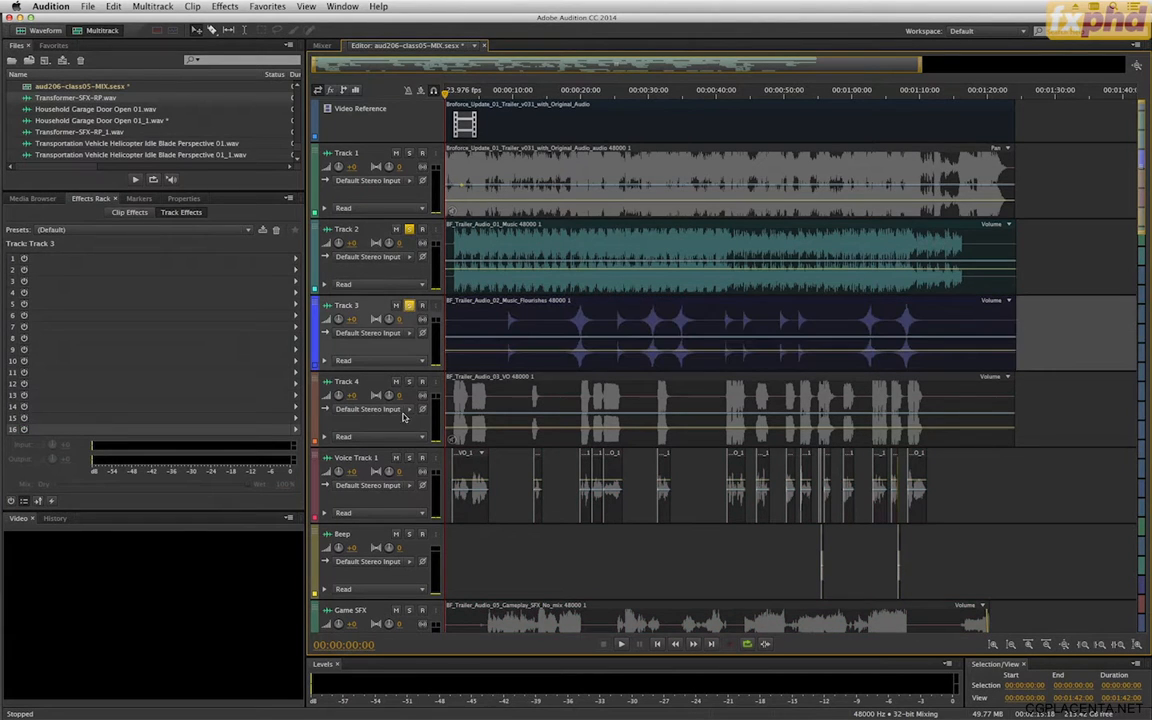
left_click(409, 458)
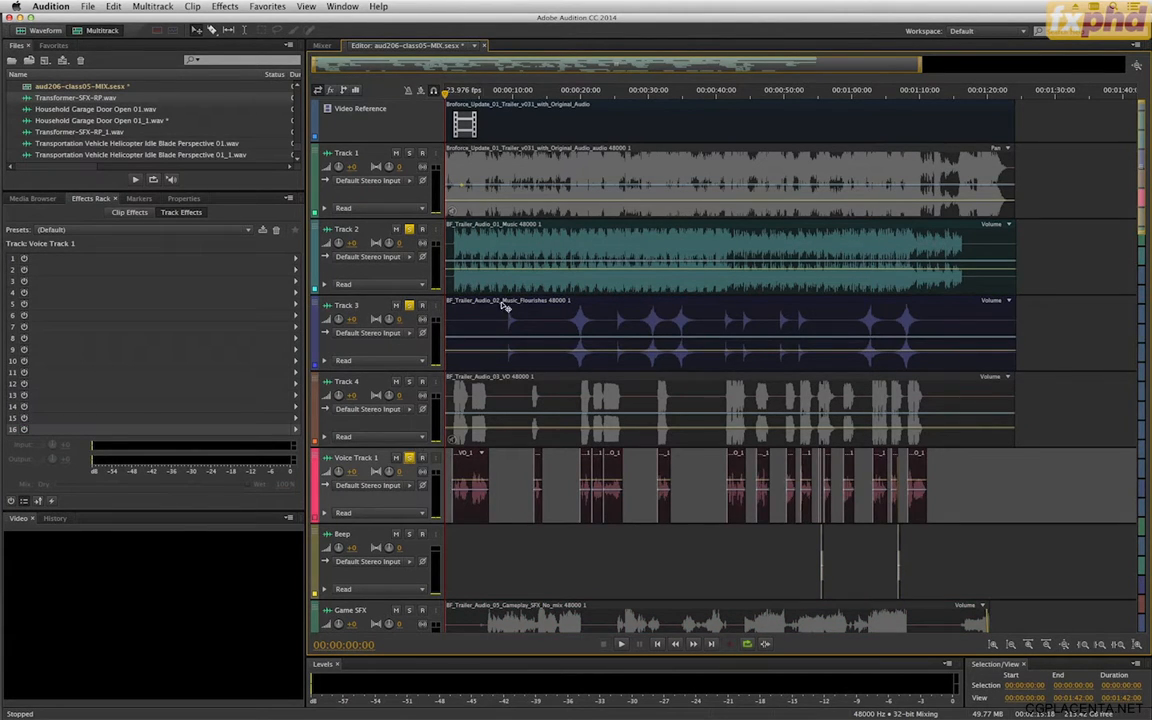
Play the soloed music and voice tracks from the start, with the timeline magnified, to judge their balance.
key("space")
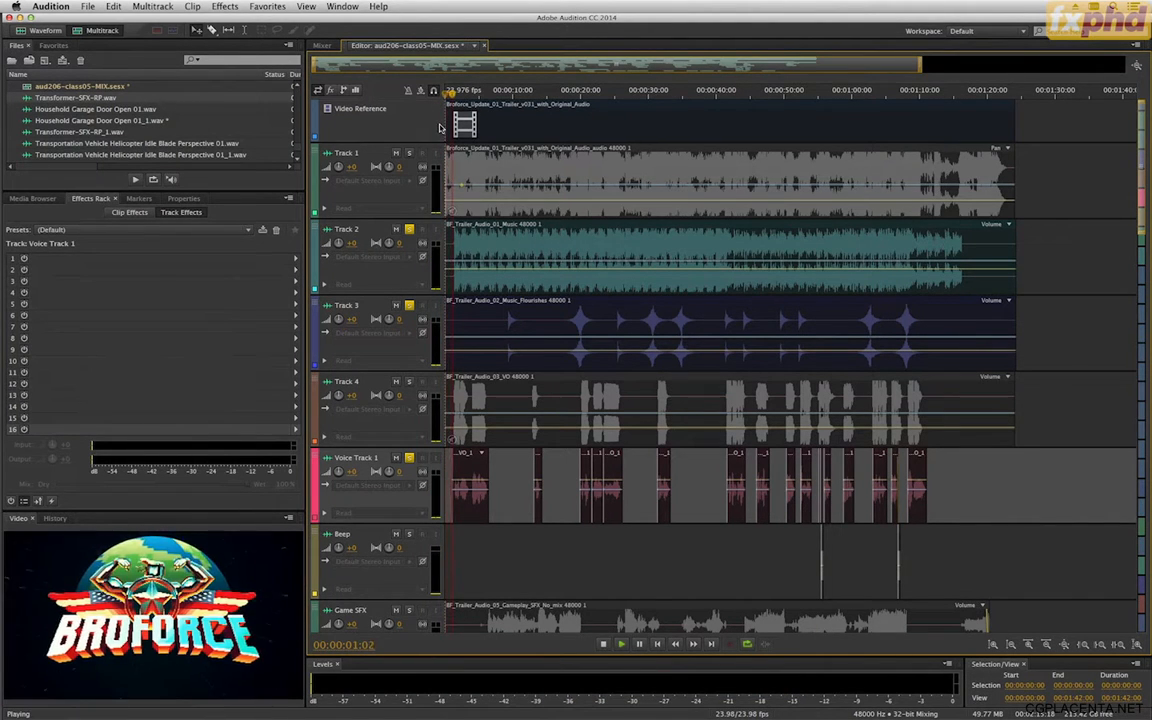
scroll(489, 168, "up", 1)
scroll(738, 368, "up", 3)
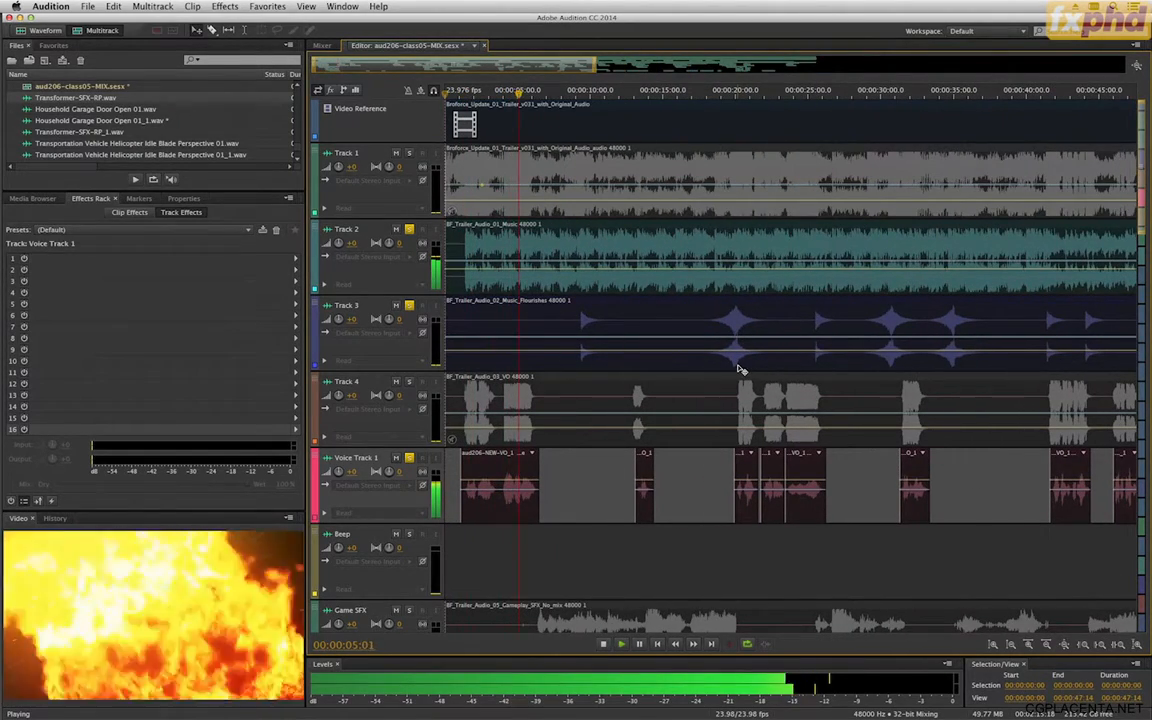
scroll(738, 372, "up", 2)
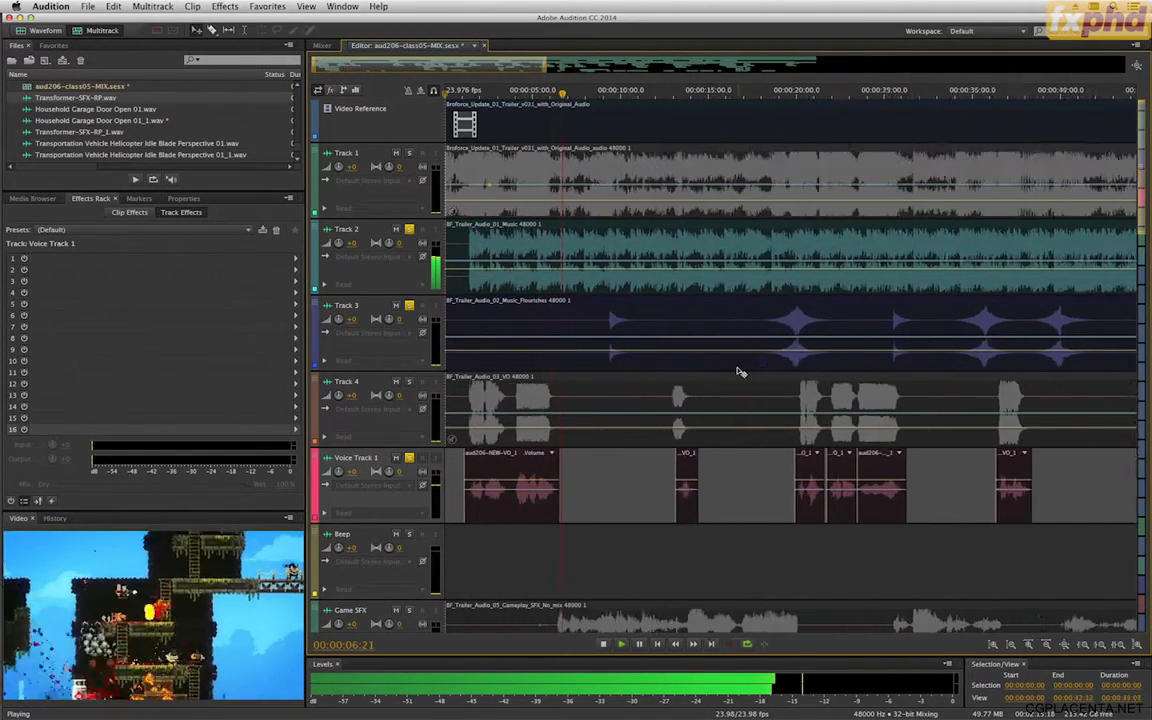
key("space")
Bypass the Pitch Shifter in slot 5 of the Voice bus track effects.
scroll(625, 463, "down", 15)
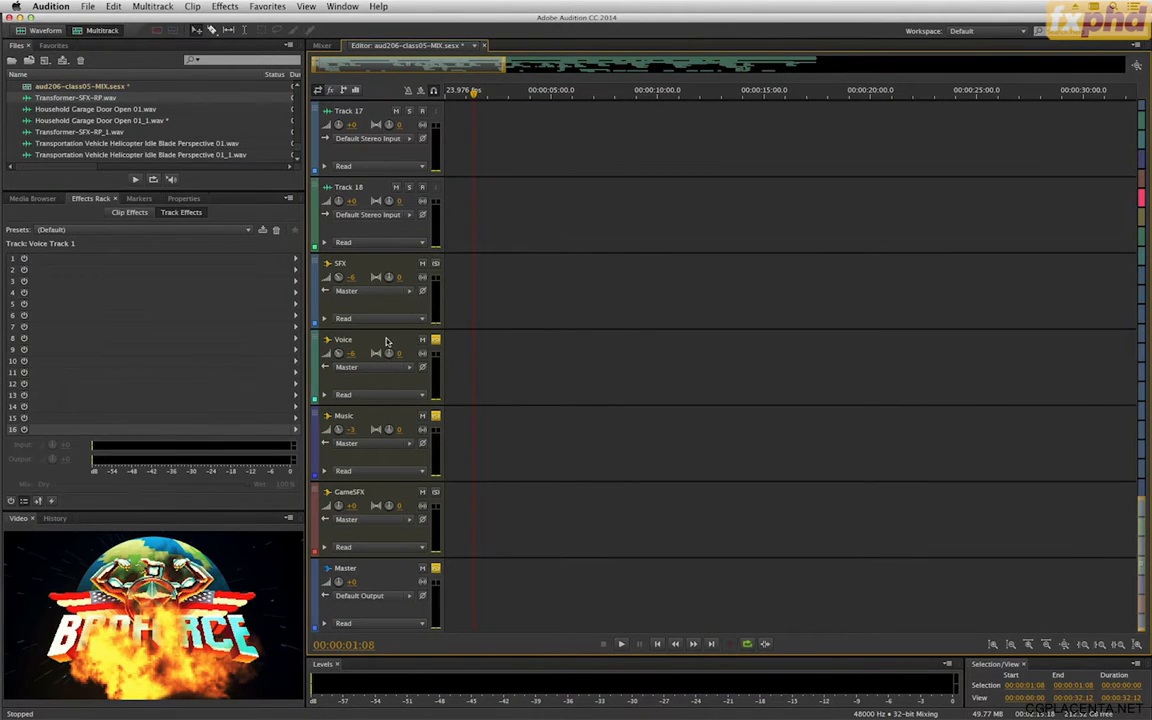
left_click(386, 342)
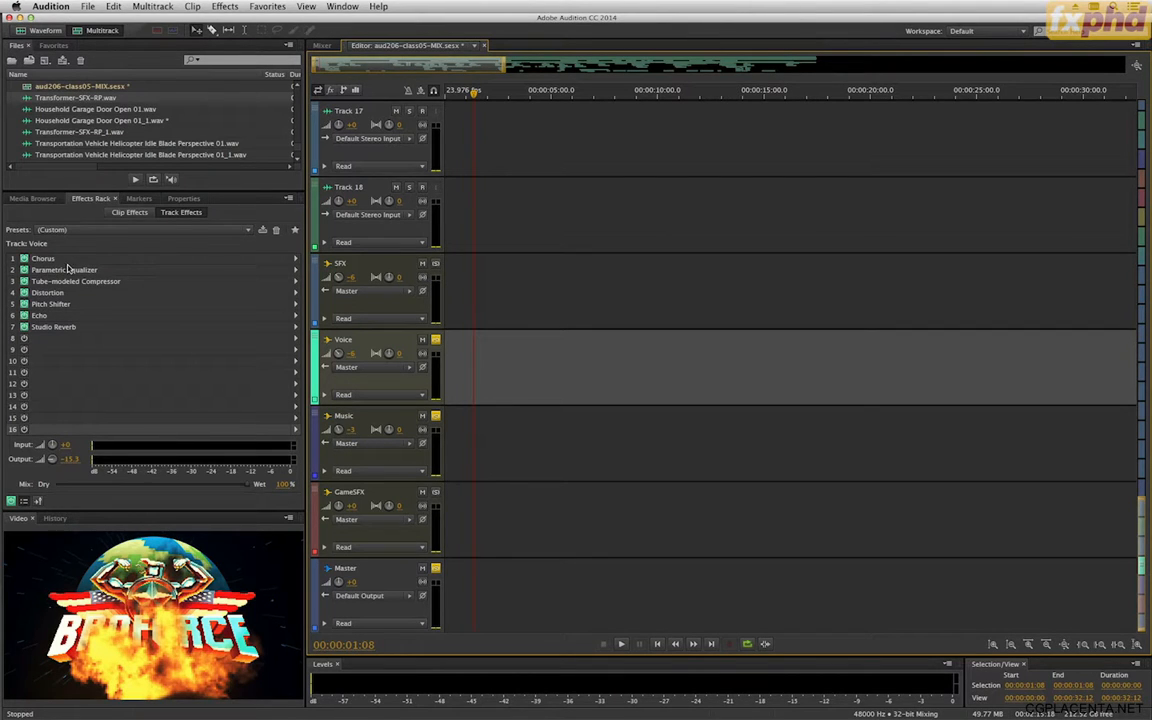
left_click(24, 305)
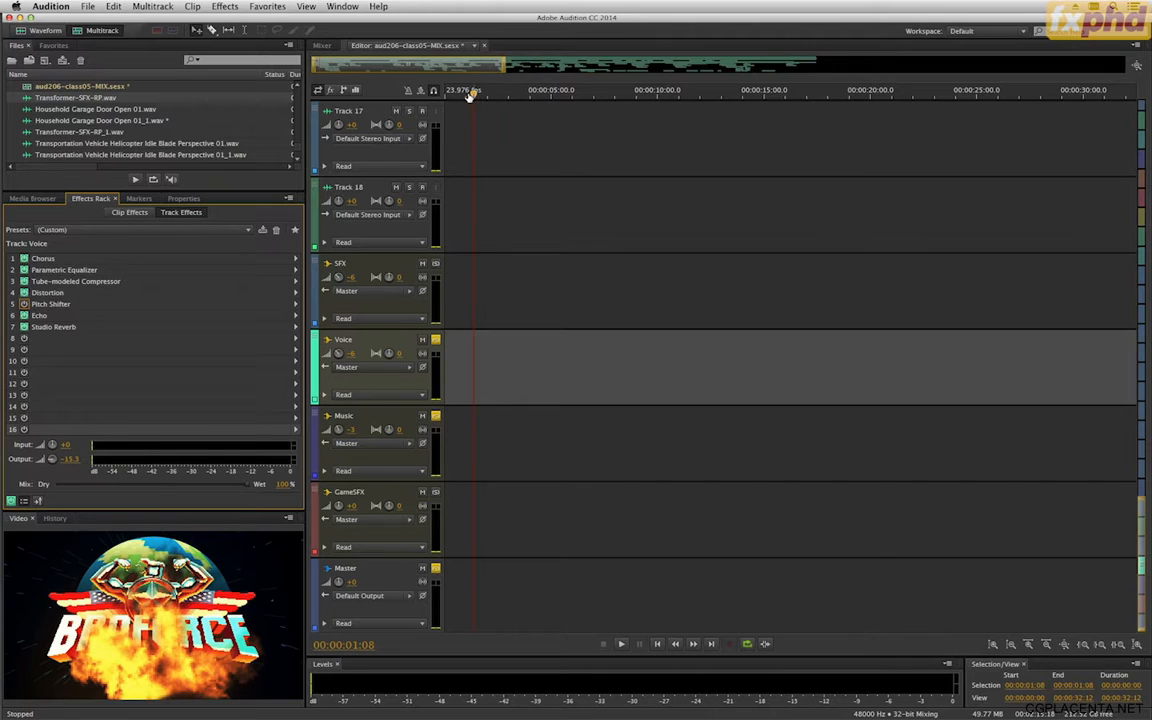
Play the soloed tracks from 00:00:01:00 to hear the altered voice, and return the playhead to 00:00:01:04.
left_click_drag(469, 95, 467, 95)
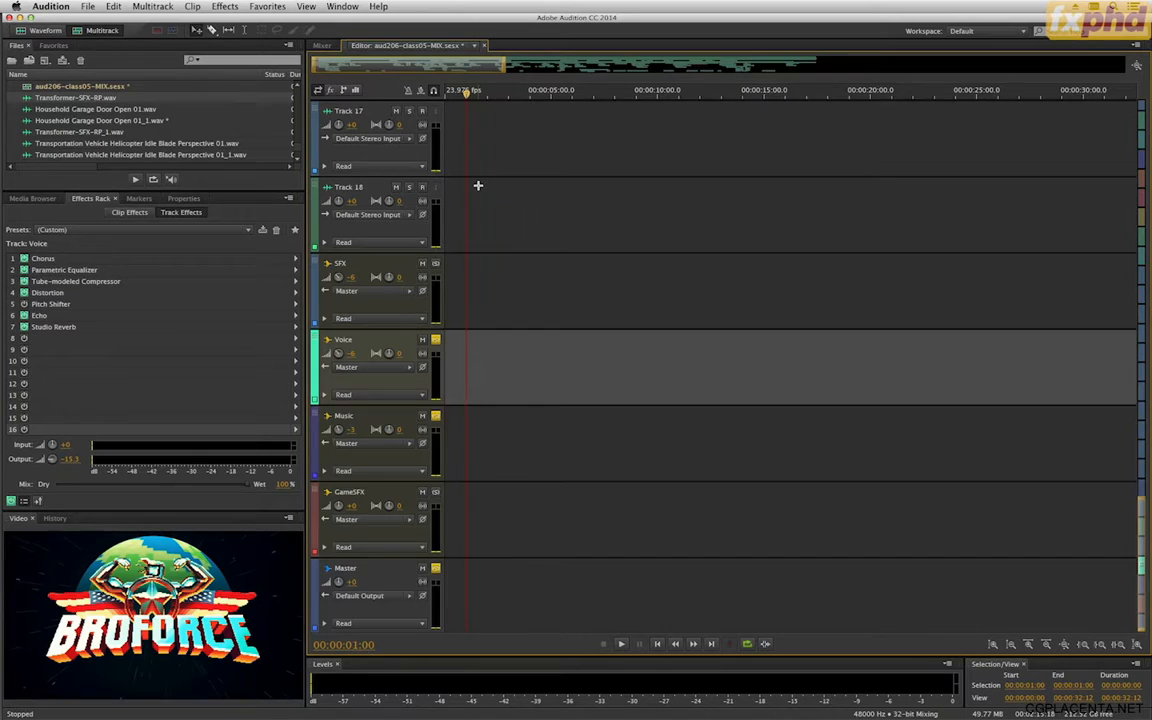
scroll(478, 185, "up", 20)
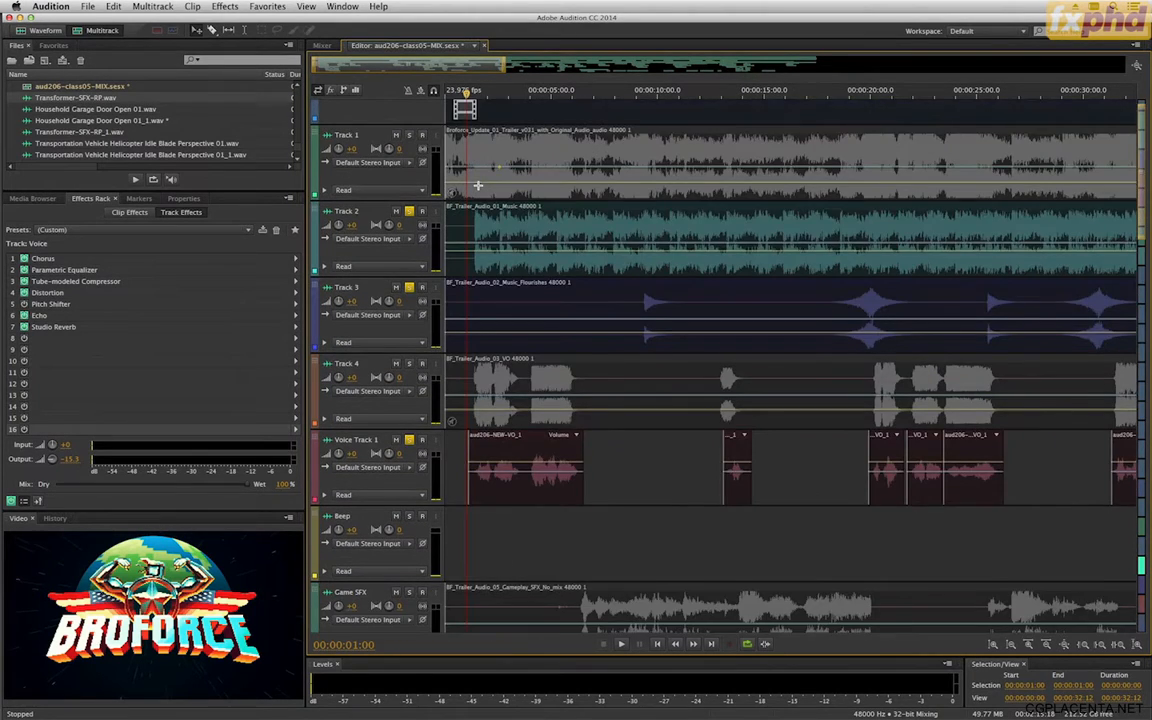
scroll(478, 185, "down", 5)
key("space")
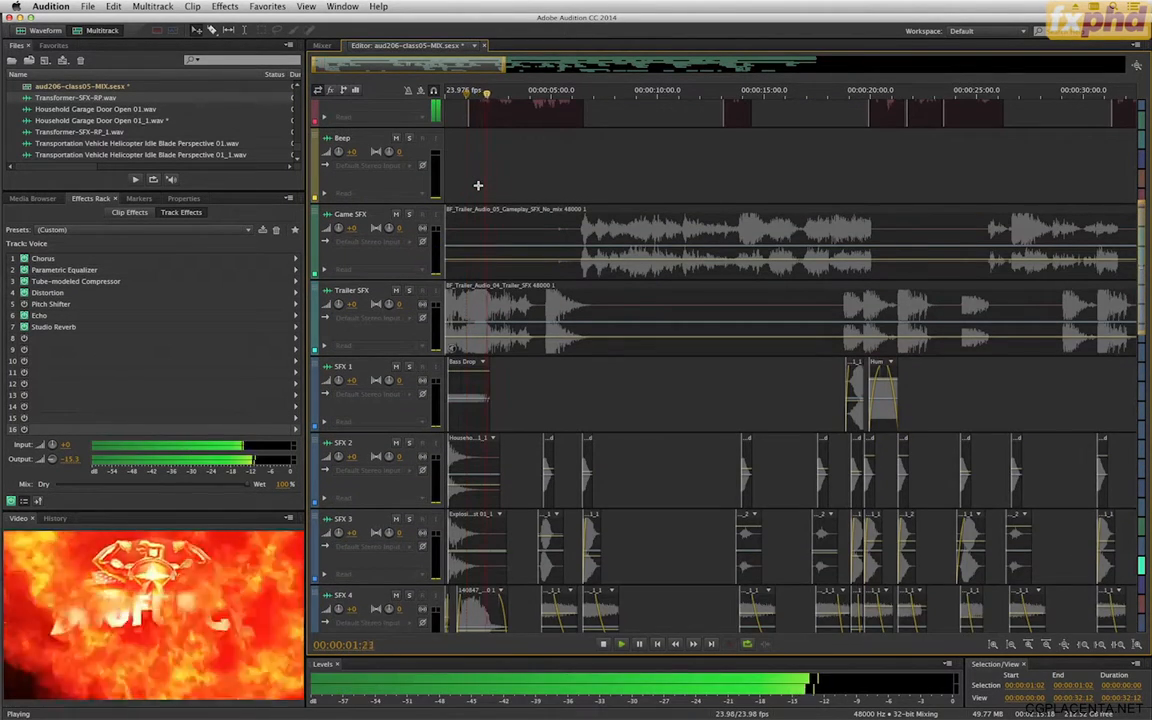
scroll(478, 185, "up", 1)
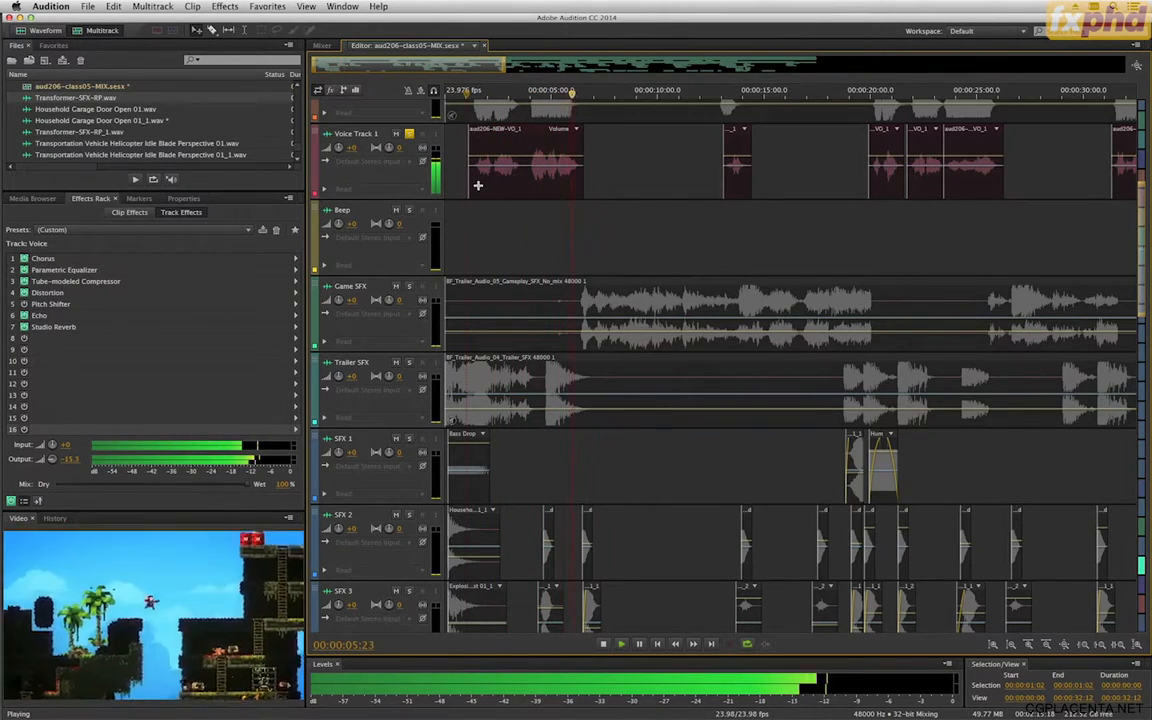
key("space")
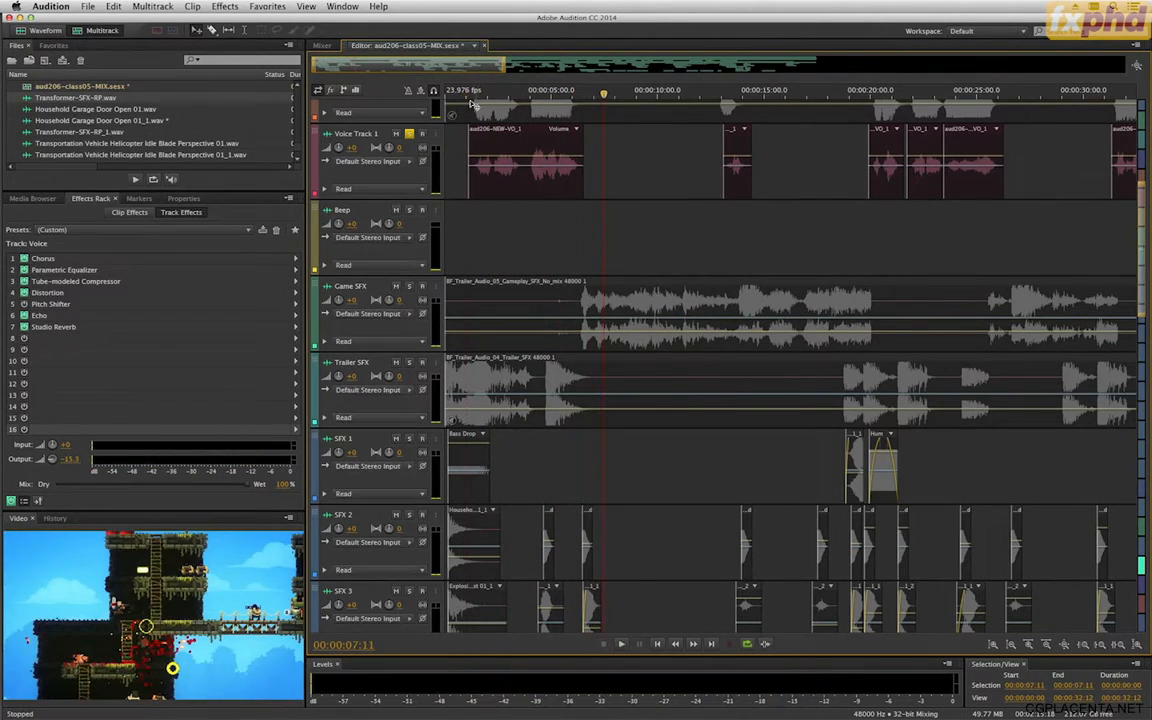
left_click(466, 96)
left_click_drag(467, 95, 470, 97)
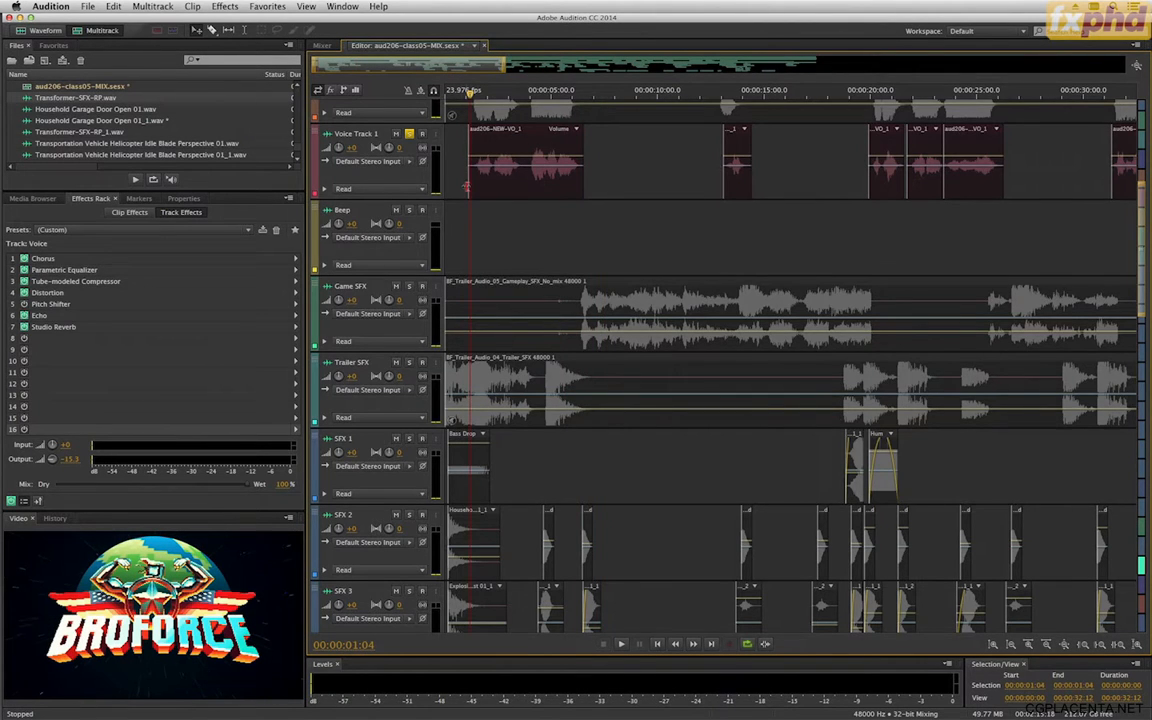
Move the Music bus up the track list so it sits directly below Voice Track 1.
scroll(466, 187, "down", 15)
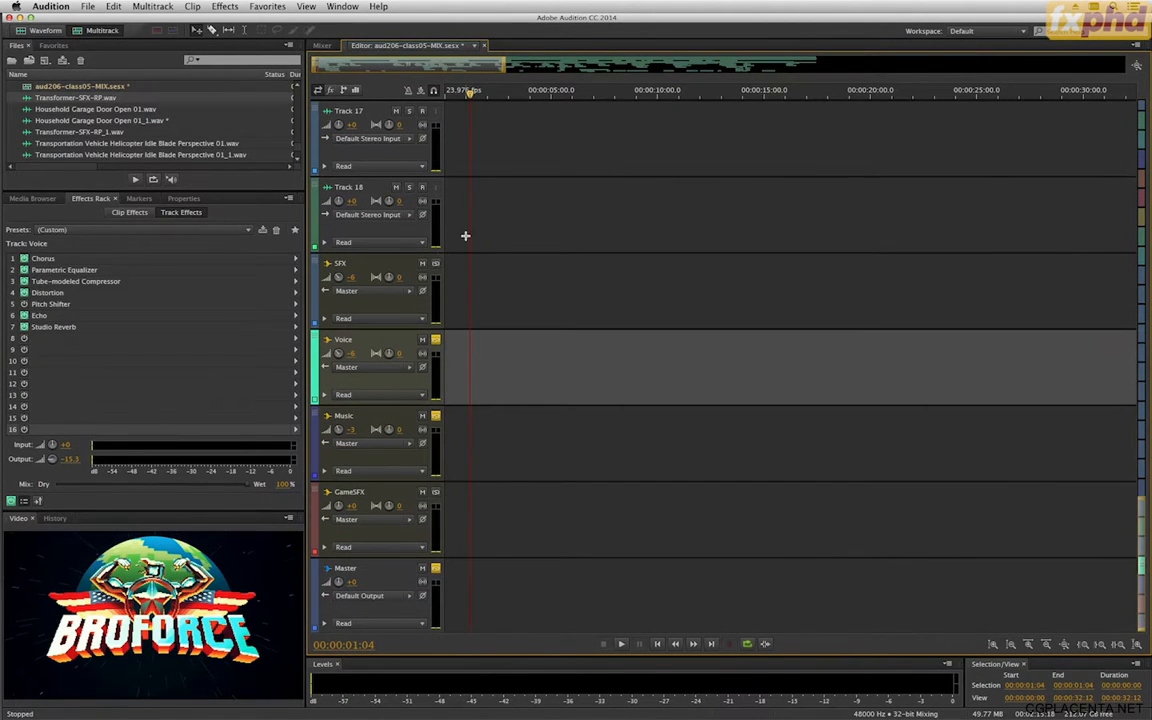
scroll(465, 235, "up", 10)
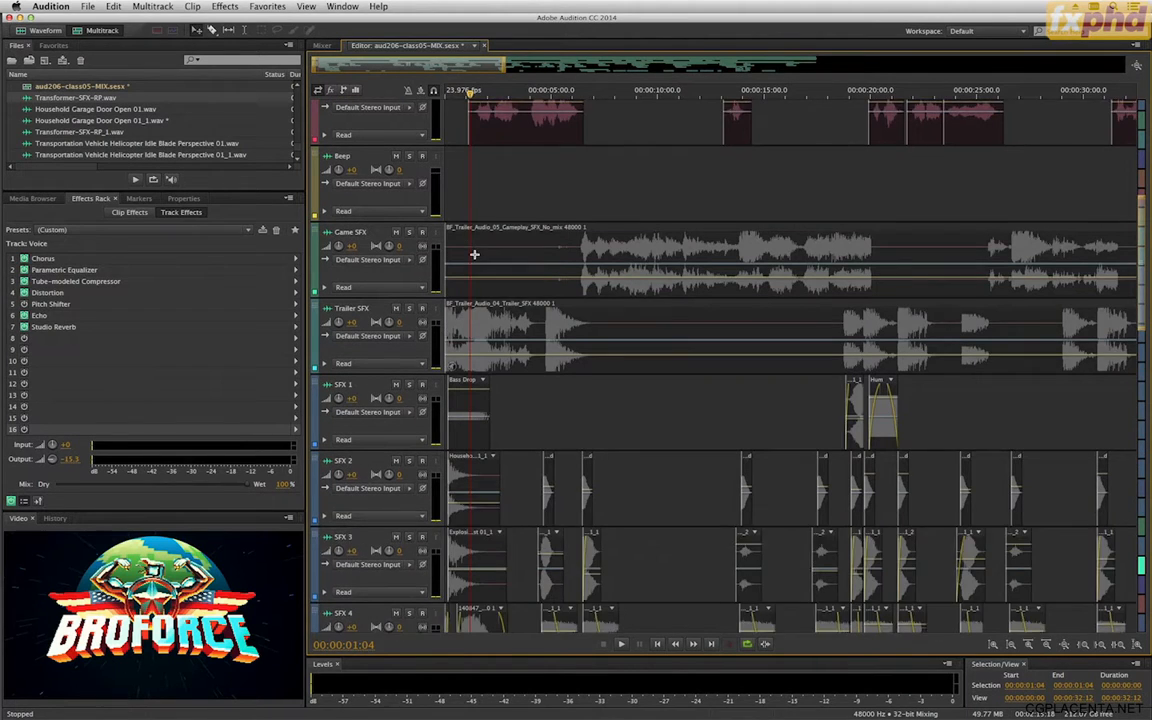
scroll(474, 255, "up", 1)
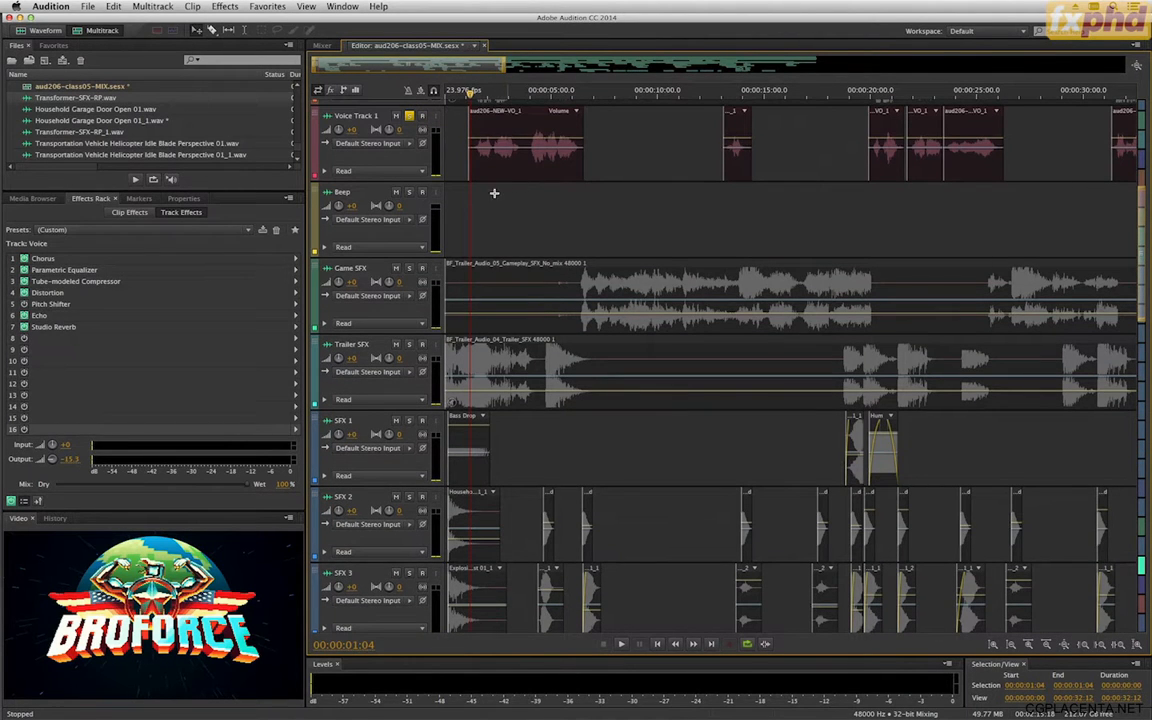
scroll(493, 214, "up", 8)
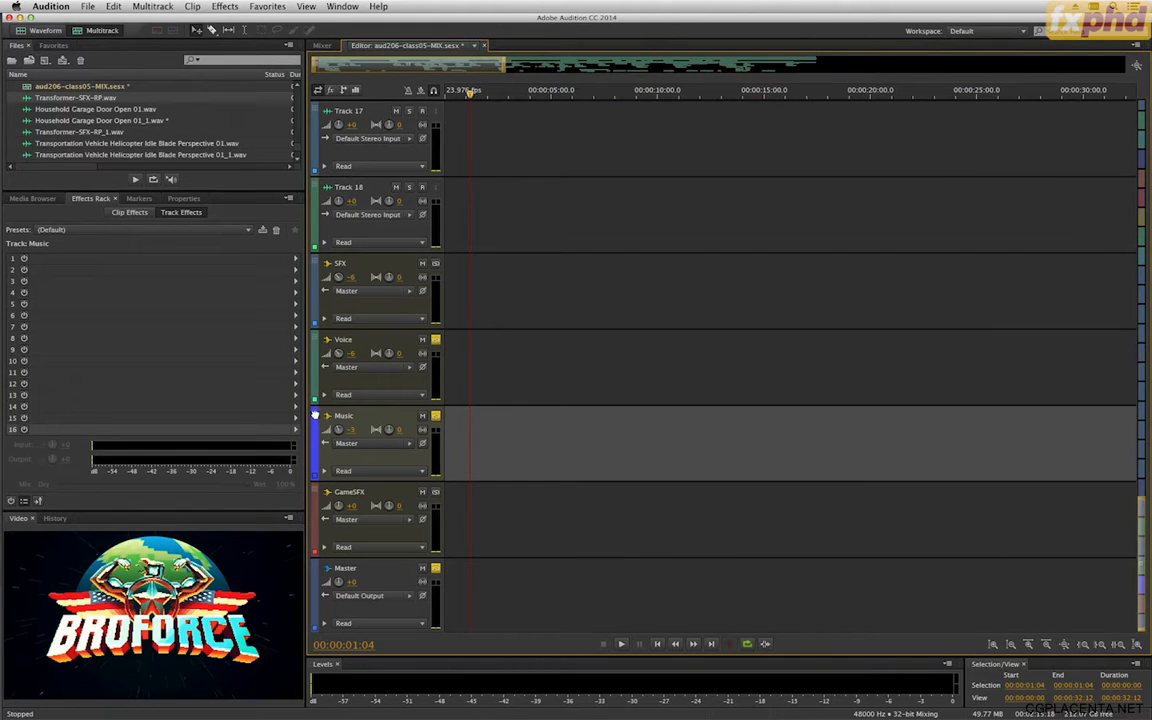
scroll(322, 95, "up", 3)
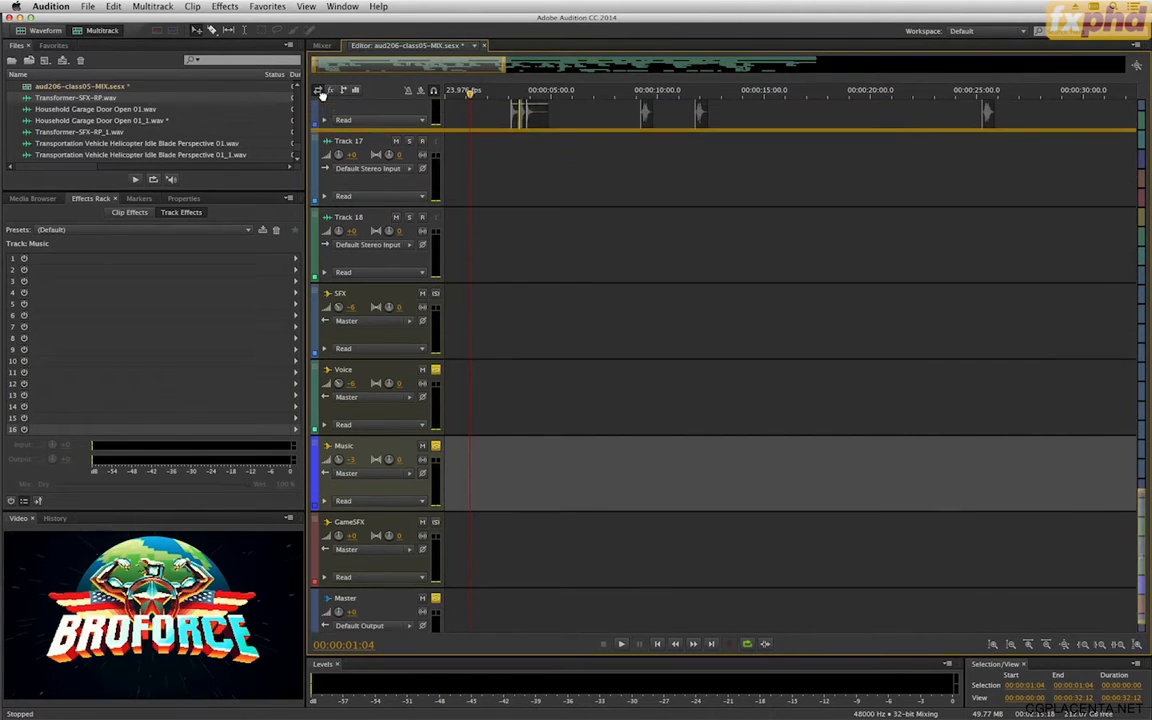
scroll(322, 90, "up", 6)
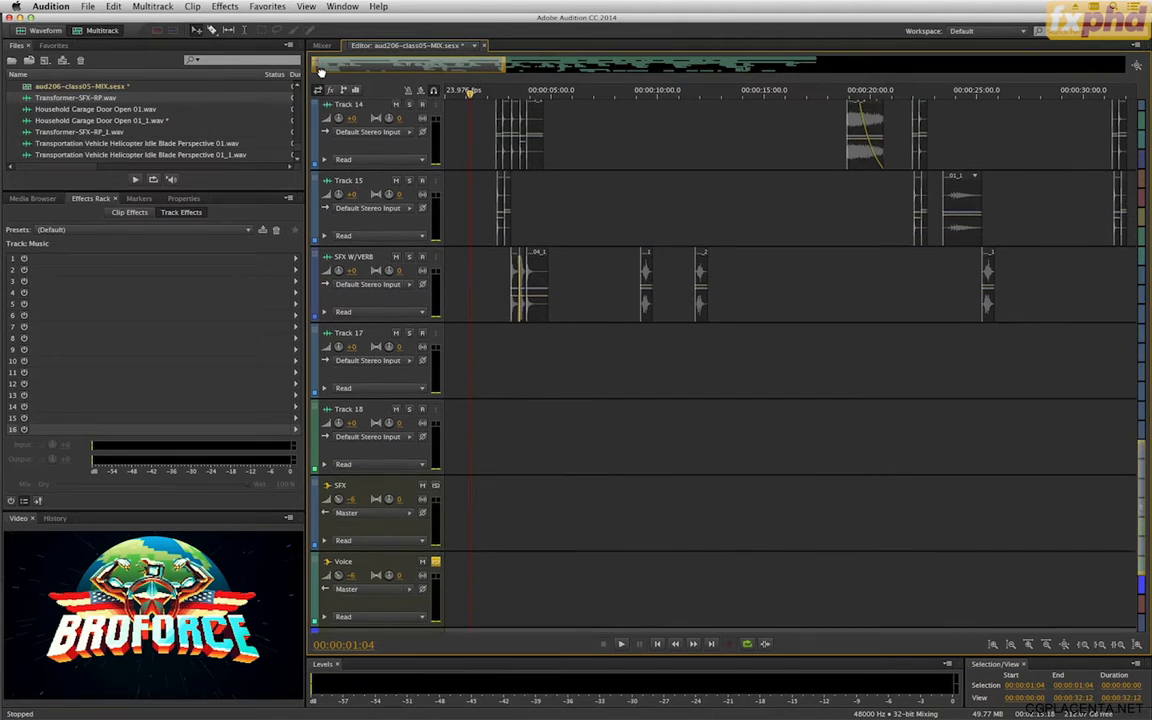
scroll(321, 72, "up", 5)
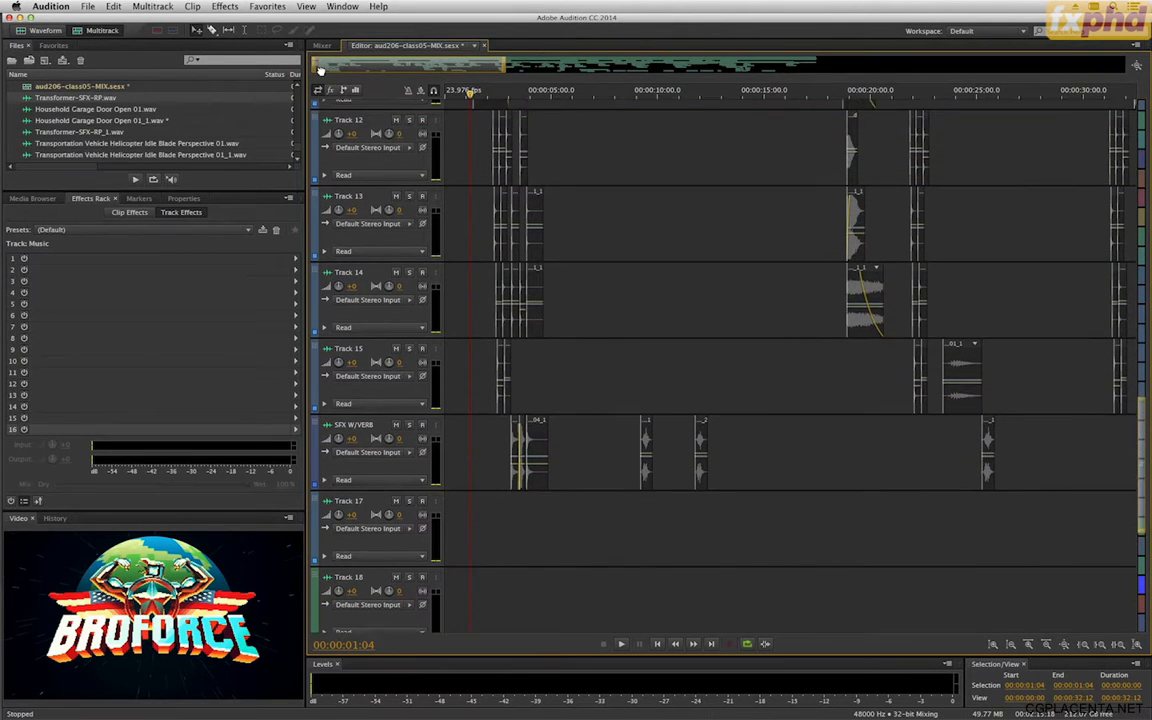
scroll(321, 70, "up", 5)
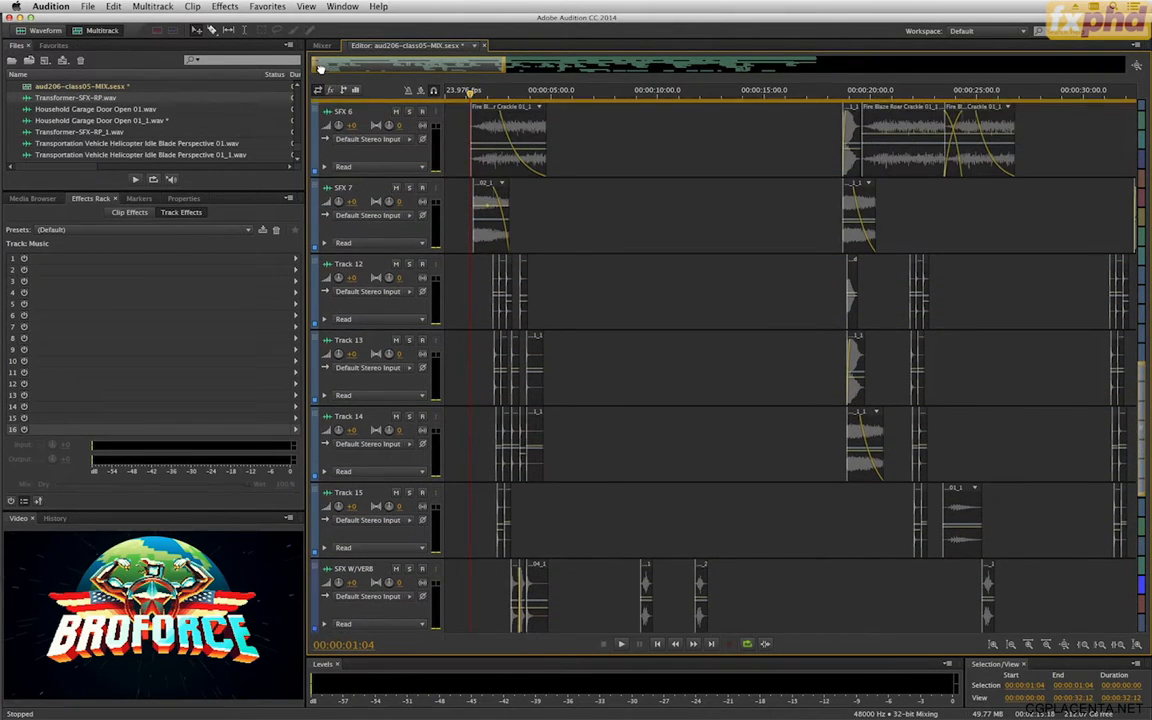
scroll(321, 67, "up", 4)
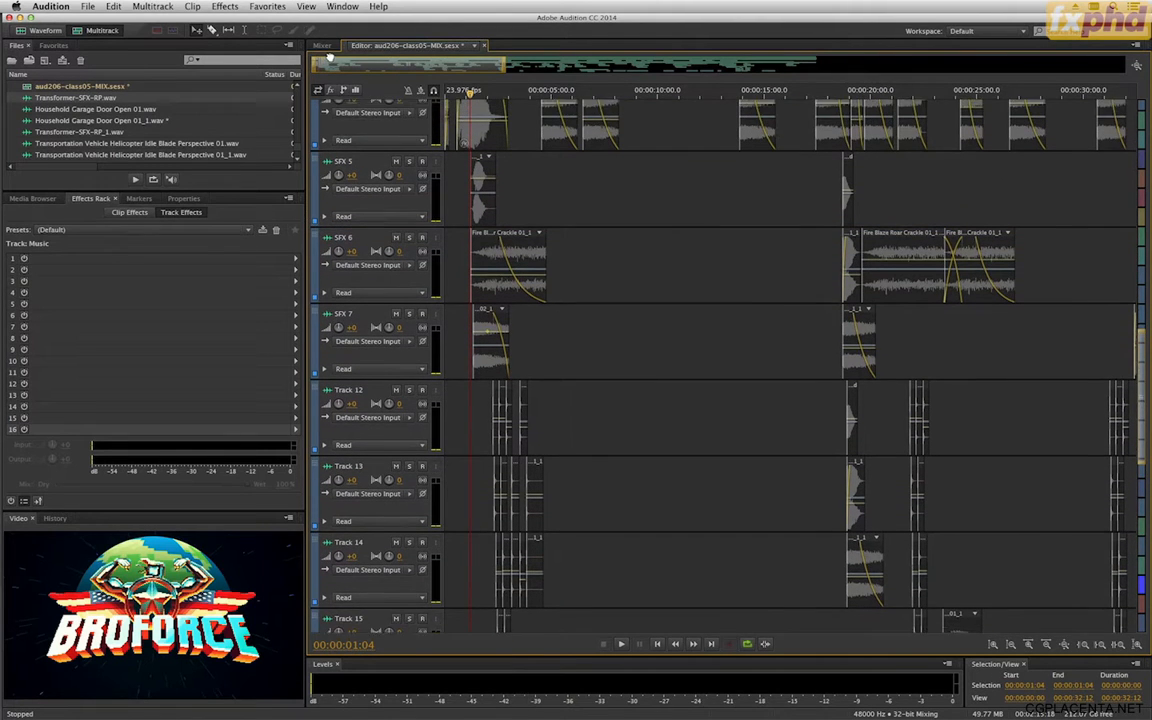
scroll(337, 60, "up", 4)
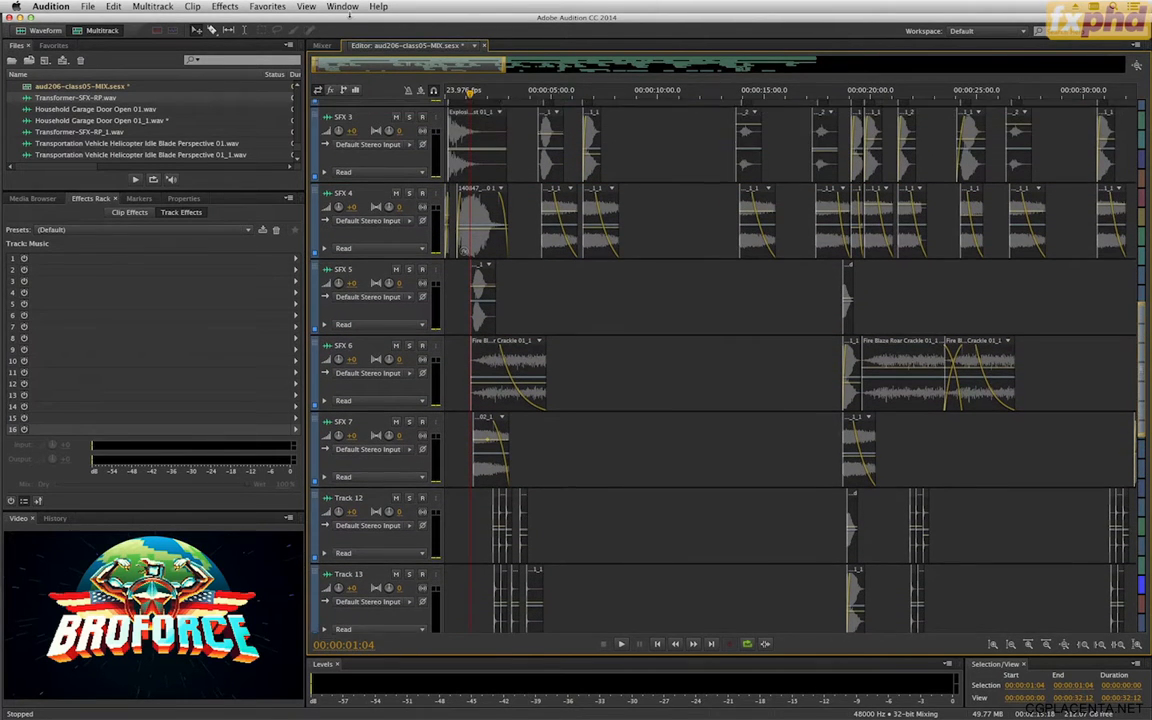
scroll(350, 12, "up", 4)
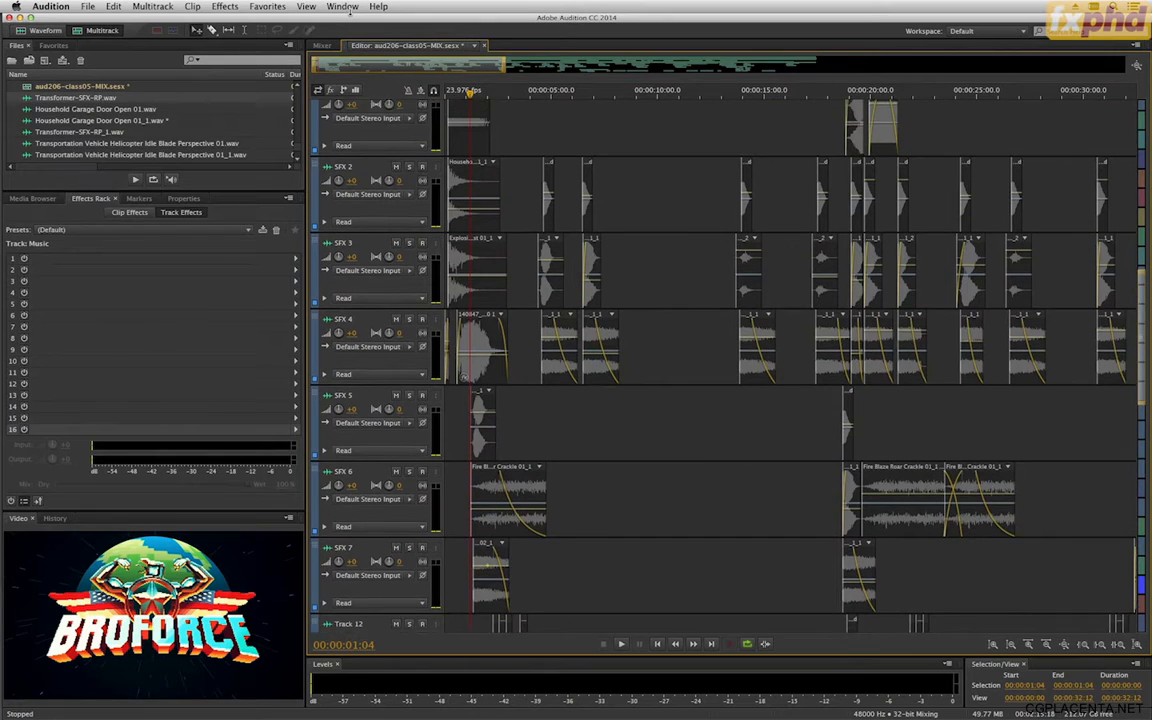
scroll(350, 12, "up", 5)
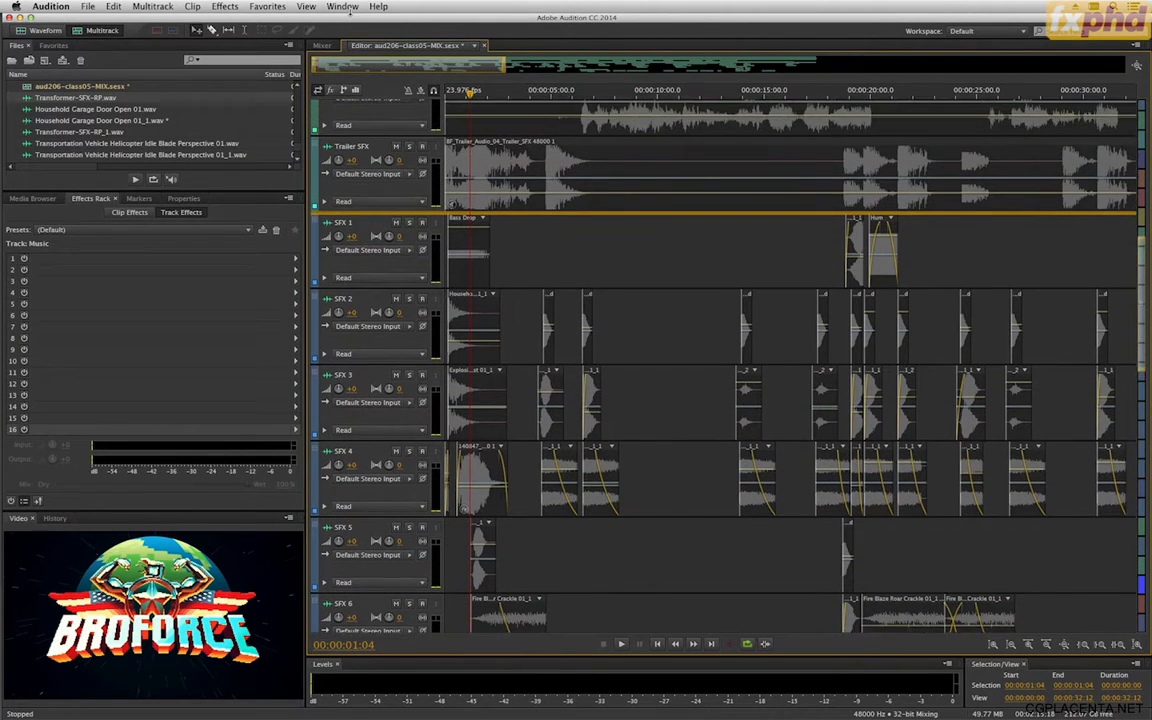
scroll(350, 12, "up", 5)
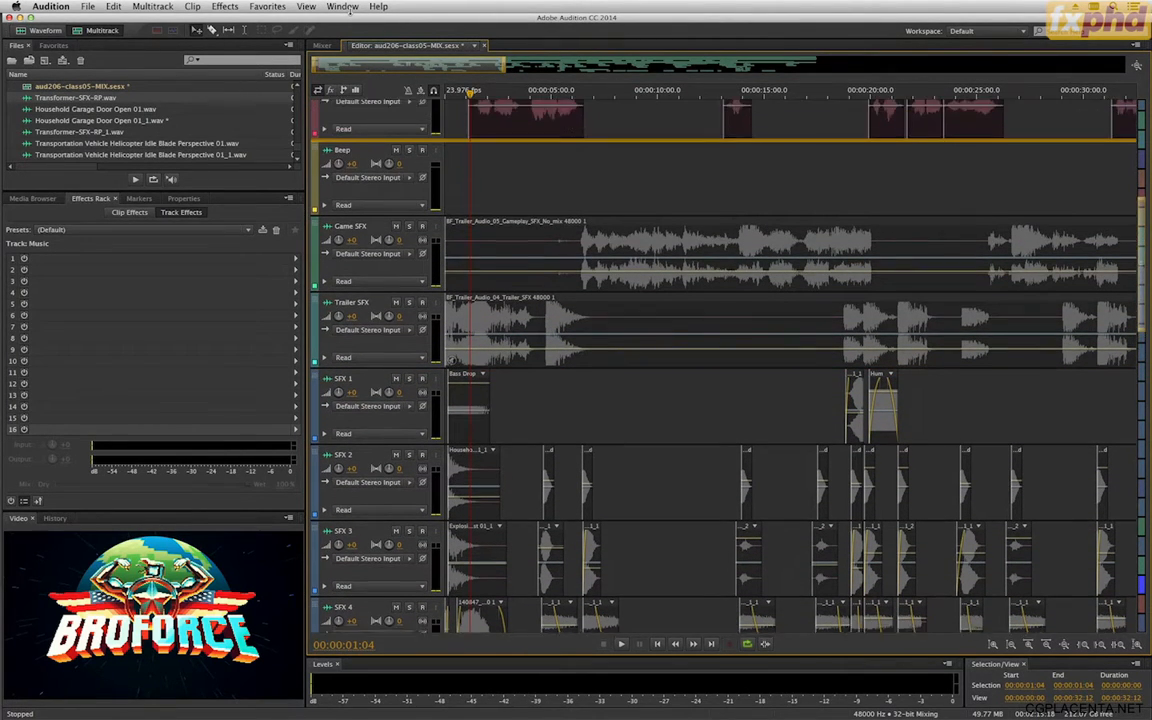
scroll(349, 10, "up", 6)
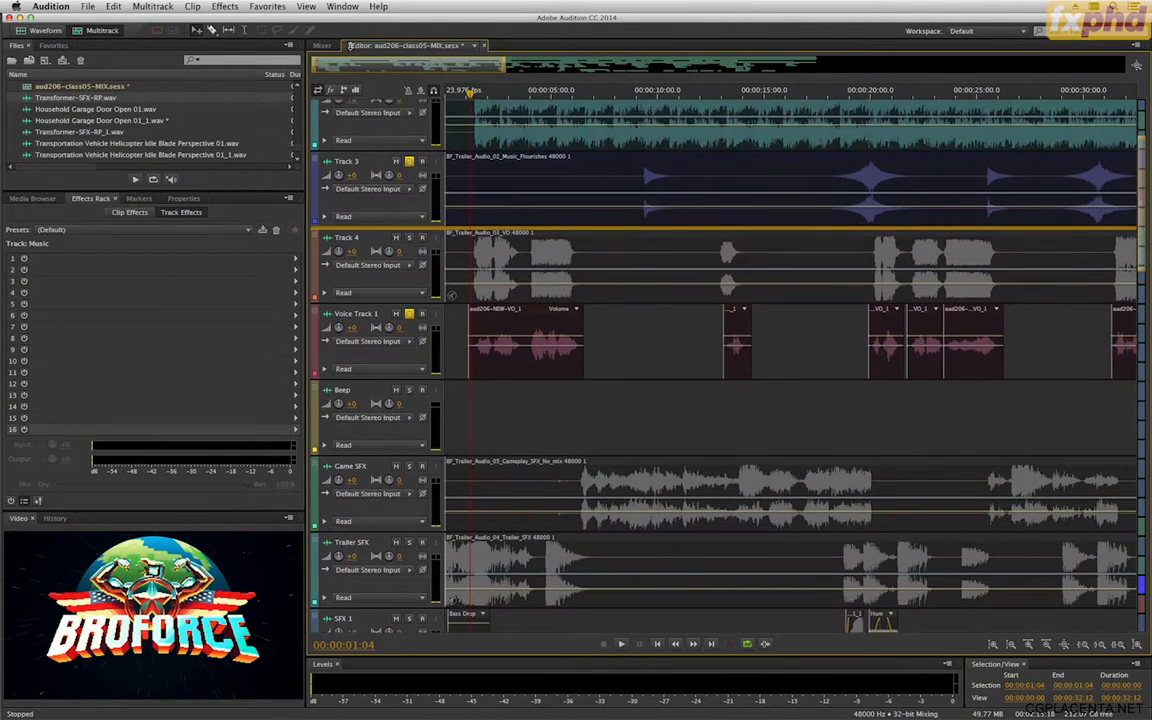
left_click_drag(350, 46, 388, 388)
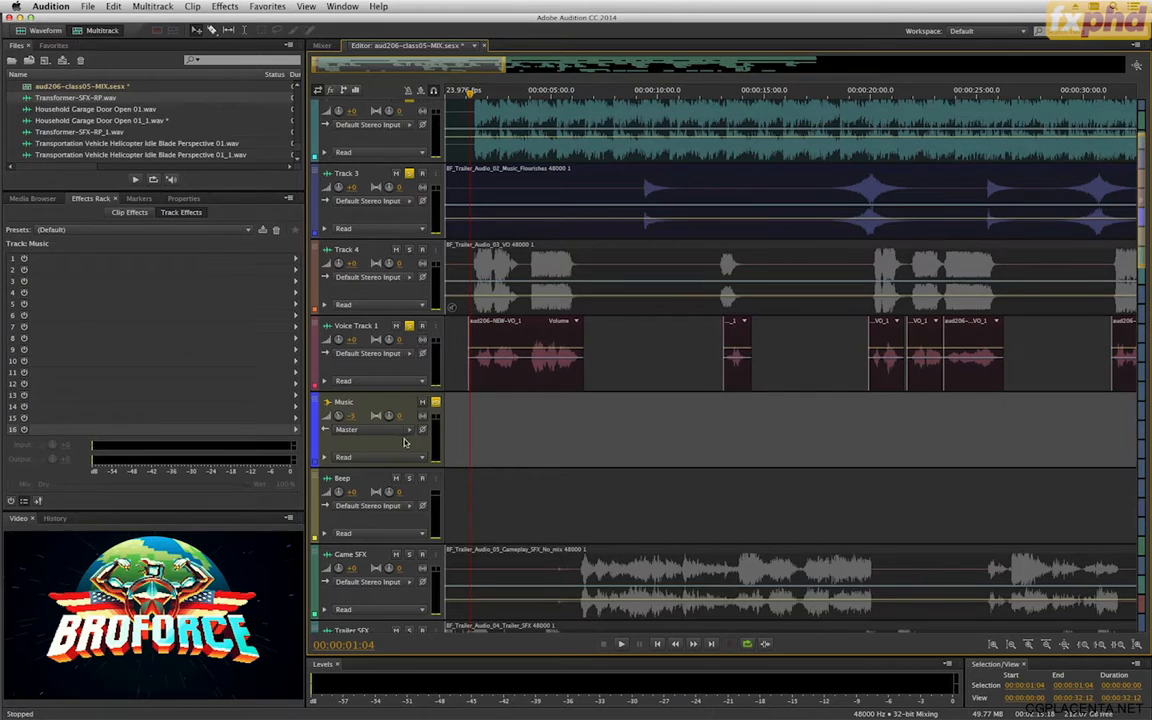
Expand the Music bus to show its volume envelope and reposition the playhead.
left_click(324, 459)
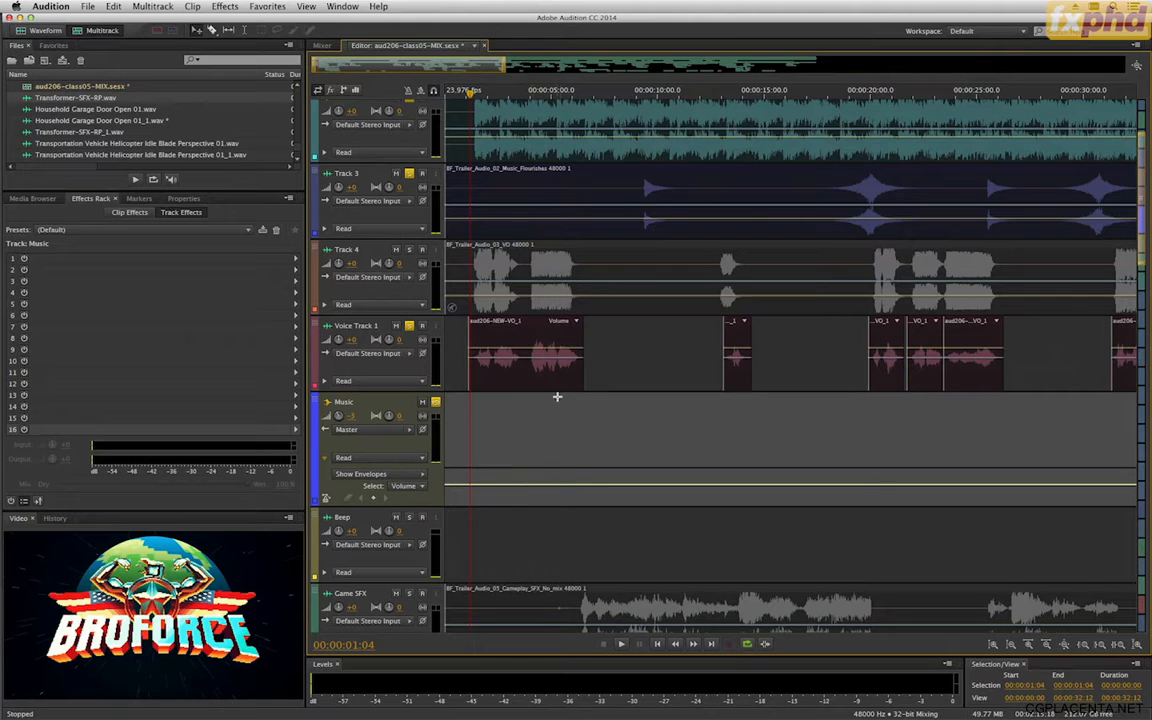
left_click_drag(466, 91, 446, 97)
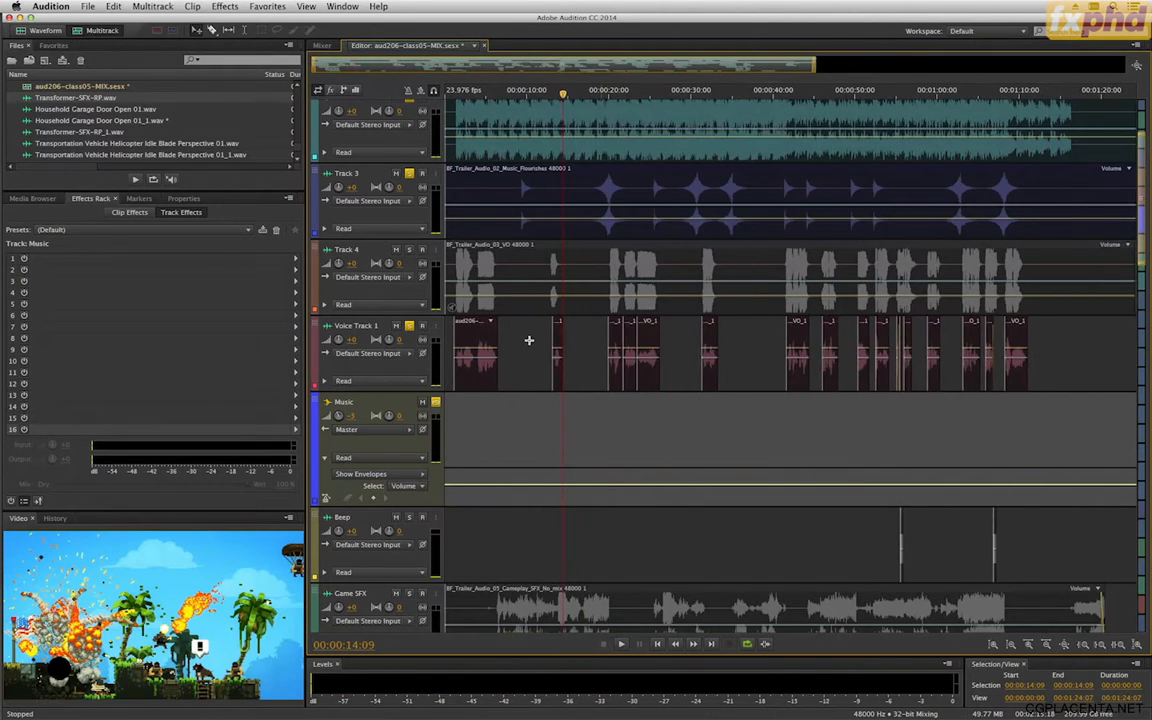
Magnify the timeline around the opening voice clips and play the end of the first one, stopping near 00:00:06:06.
key("minus")
key("minus")
key("minus")
key("equal")
key("equal")
key("equal")
key("equal")
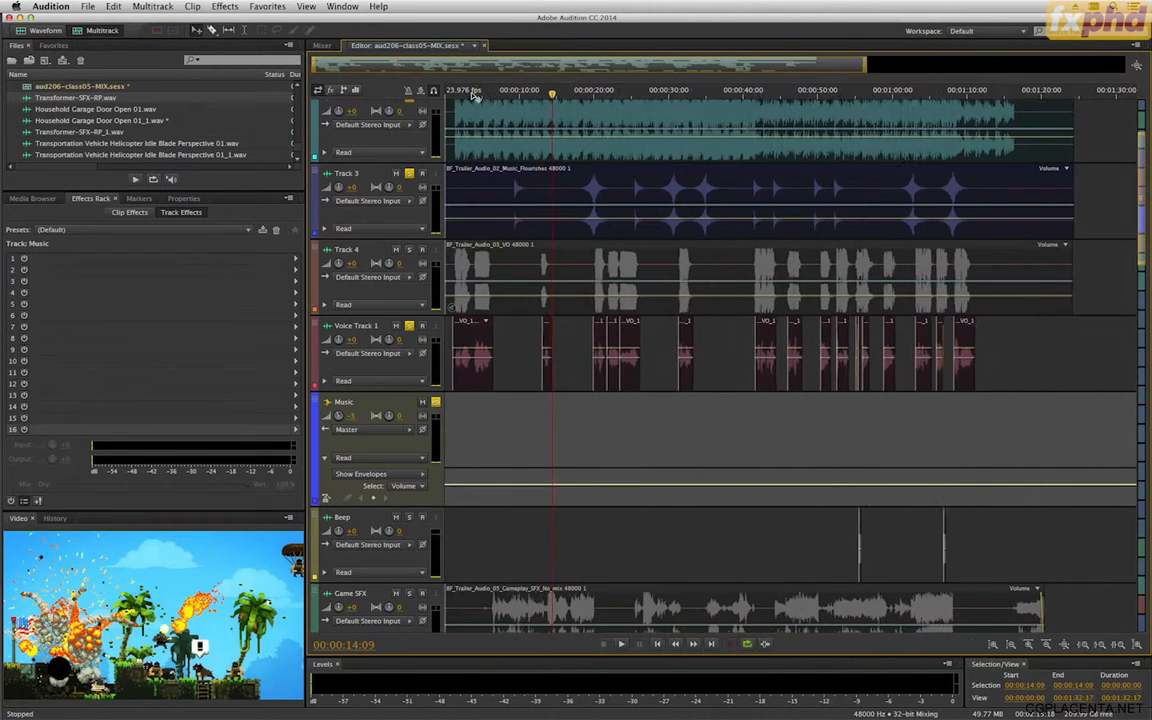
key("equal")
key("equal")
key("equal")
key("equal")
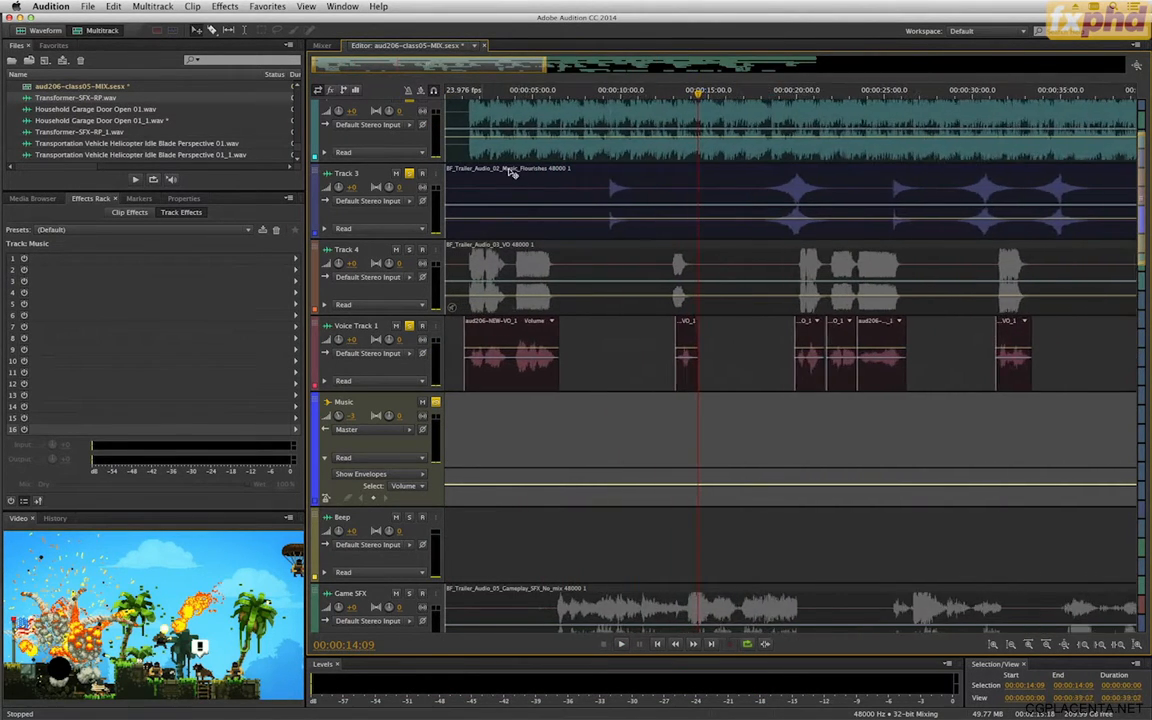
key("equal")
key("equal")
key("equal")
key("equal")
key("minus")
key("minus")
key("minus")
left_click(558, 93)
key("space")
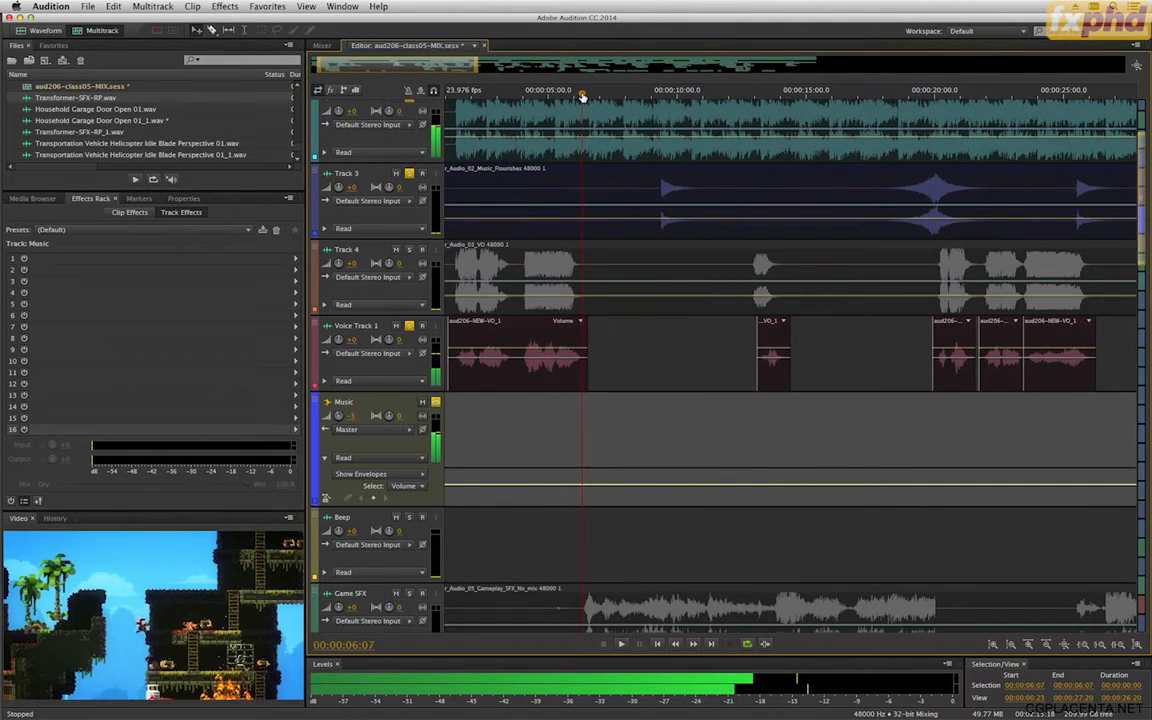
key("space")
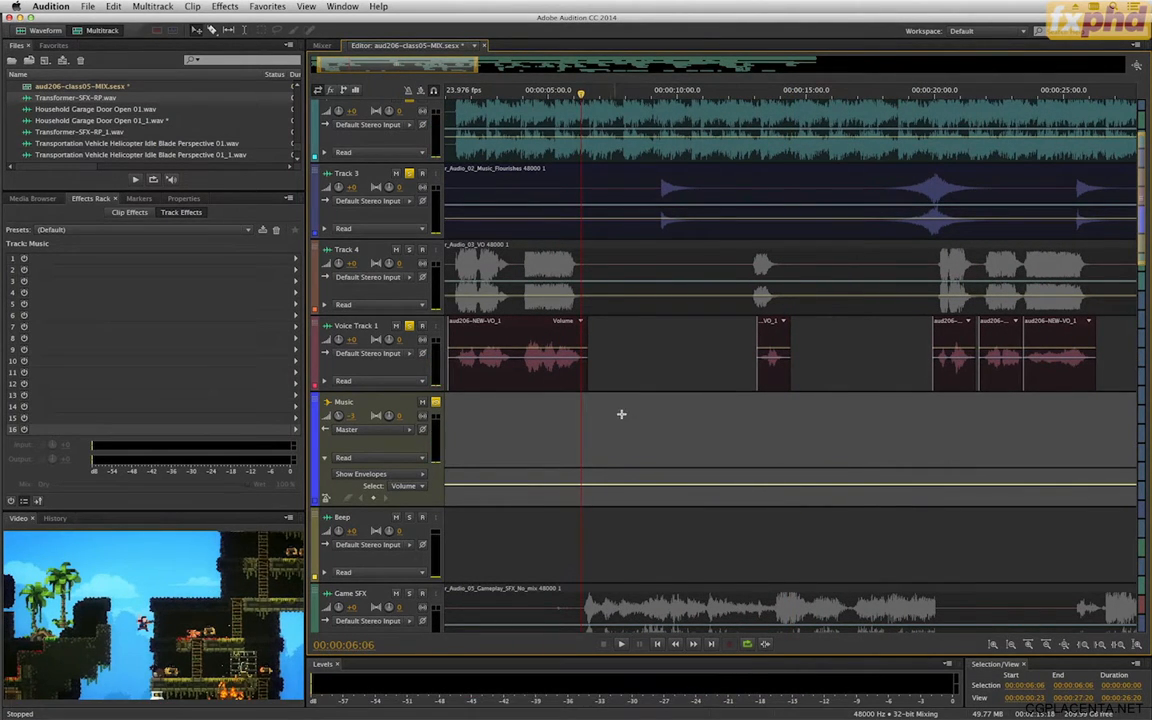
Add volume keyframes to the Music bus on either side of the first voice clip's end and of the second clip's start near 00:00:13:04.
left_click(567, 486)
left_click(599, 486)
left_click_drag(752, 94, 759, 94)
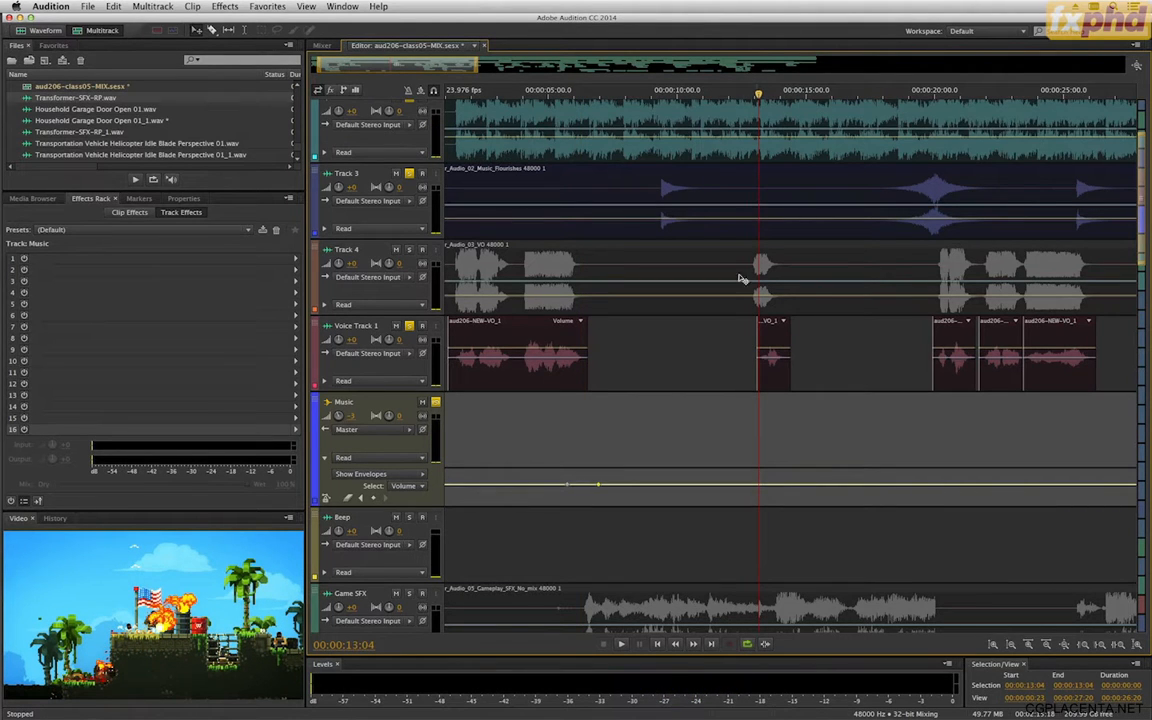
left_click(749, 486)
left_click(771, 486)
Raise the two inner Music volume keyframes between the first and second voice clips to about 0 dB.
left_click(750, 487)
left_click_drag(750, 491, 748, 491)
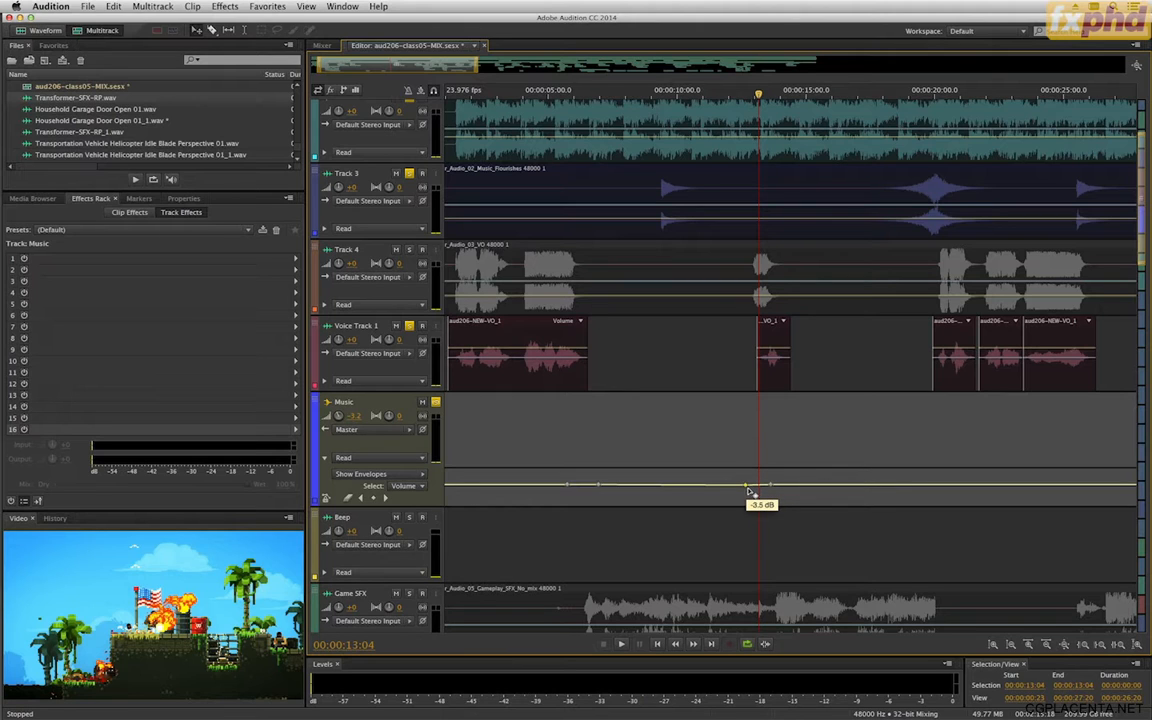
left_click_drag(603, 490, 600, 485)
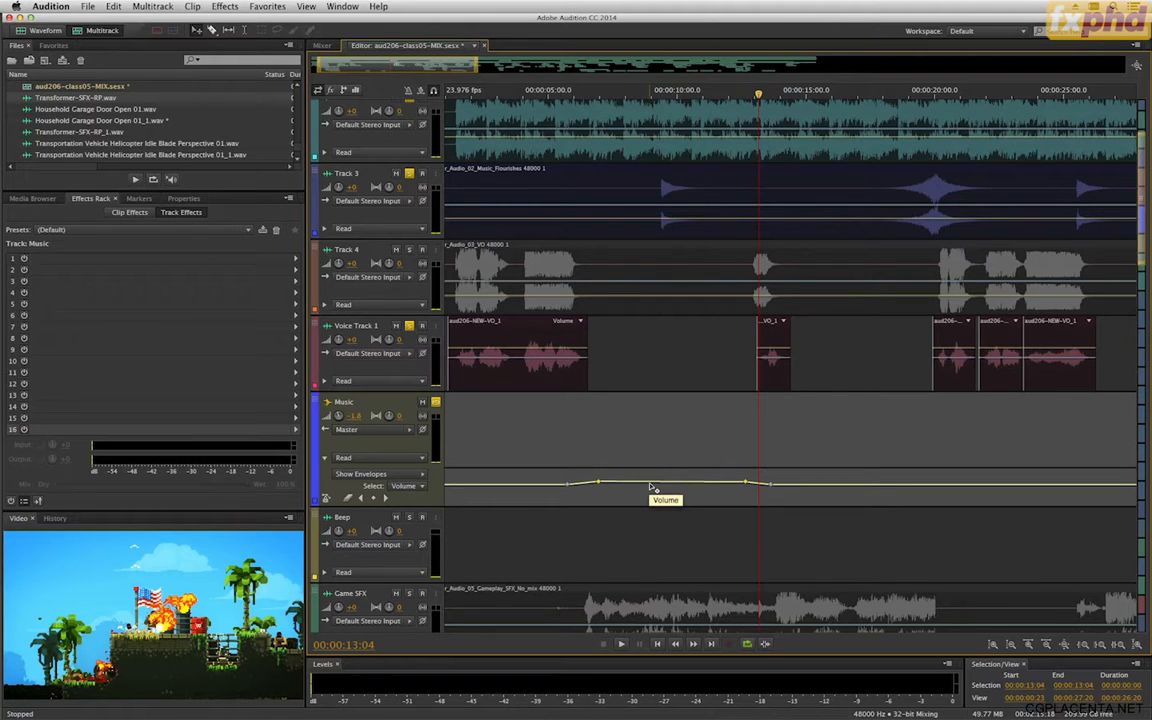
Play from 00:00:03:22 and again from 00:00:11:06 to hear the music rise and fall between the first two voice clips.
left_click(522, 92)
key("space")
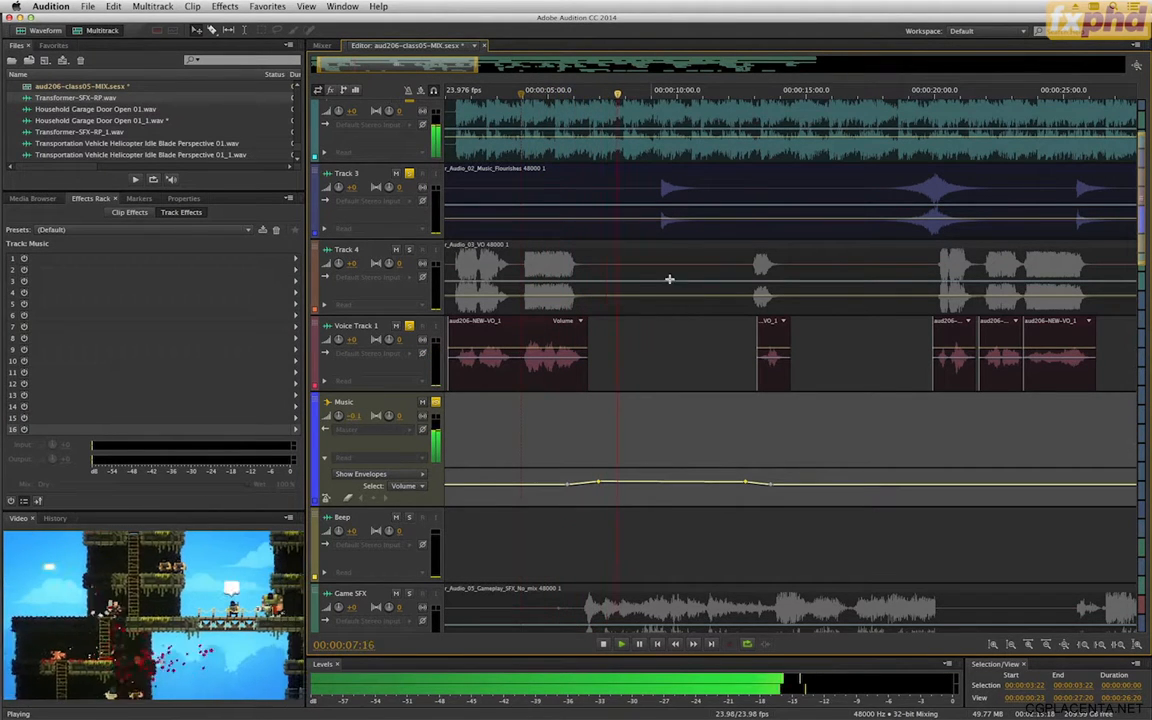
key("space")
left_click(711, 95)
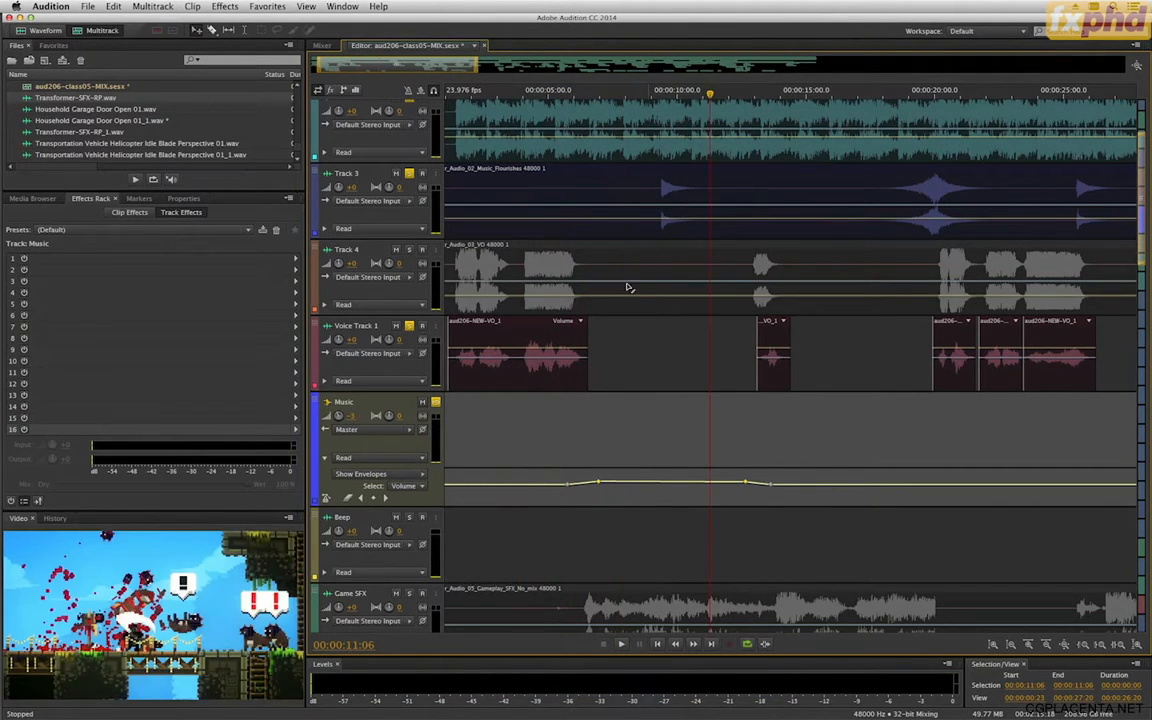
key("space")
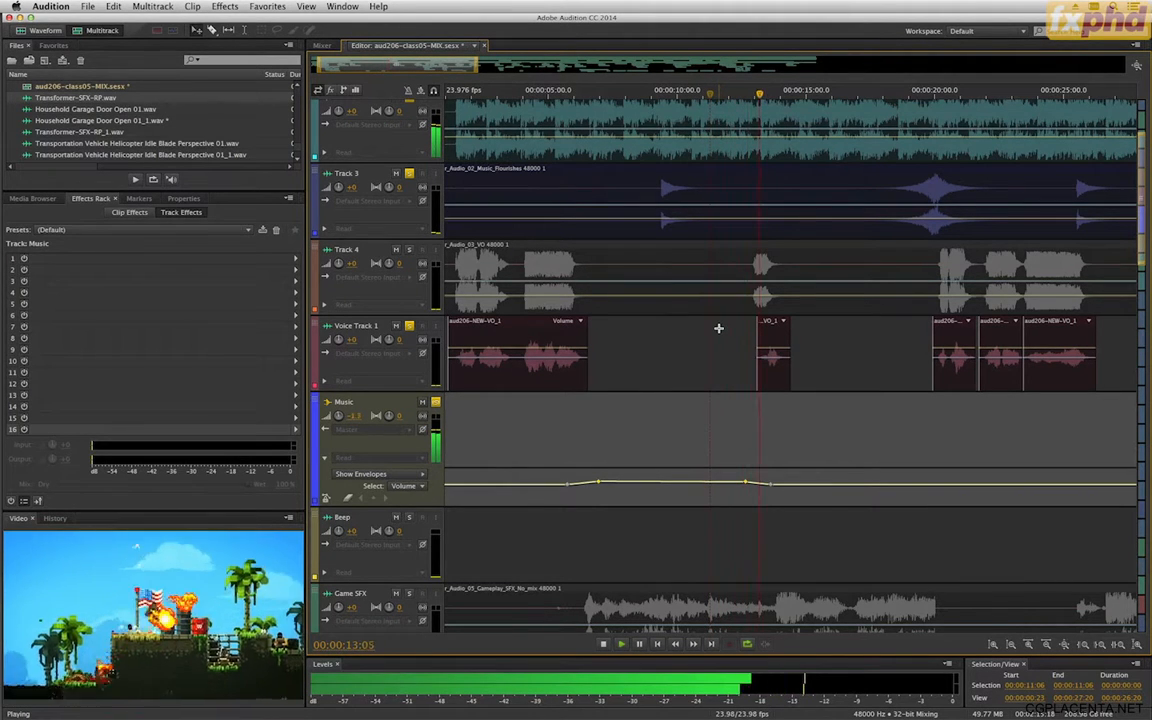
key("space")
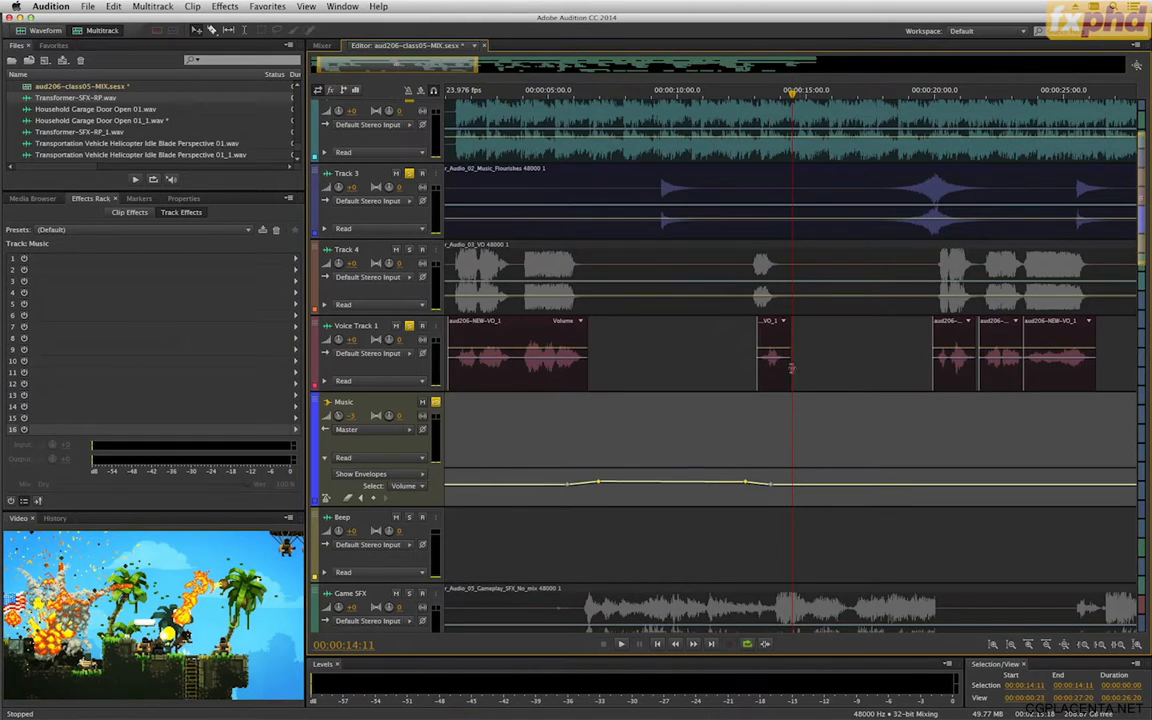
Add Music volume keyframes just after the second voice clip and on either side of the third clip's start near 00:00:20:02.
left_click_drag(792, 97, 787, 99)
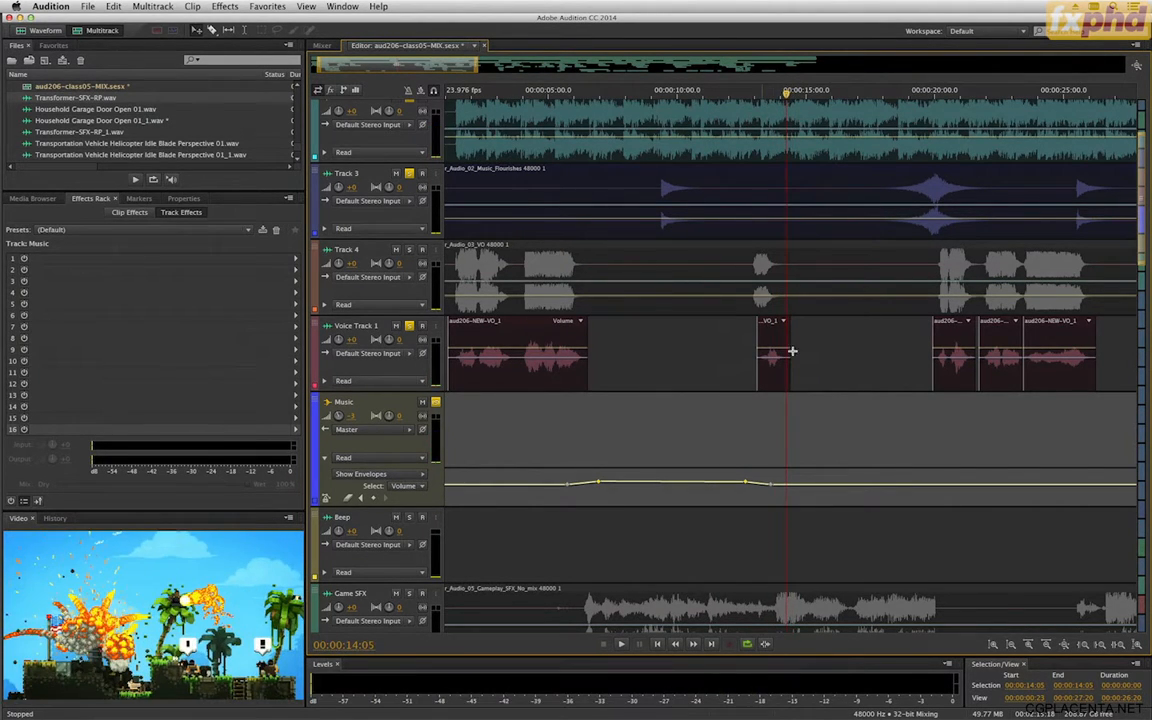
left_click(798, 485)
left_click(938, 93)
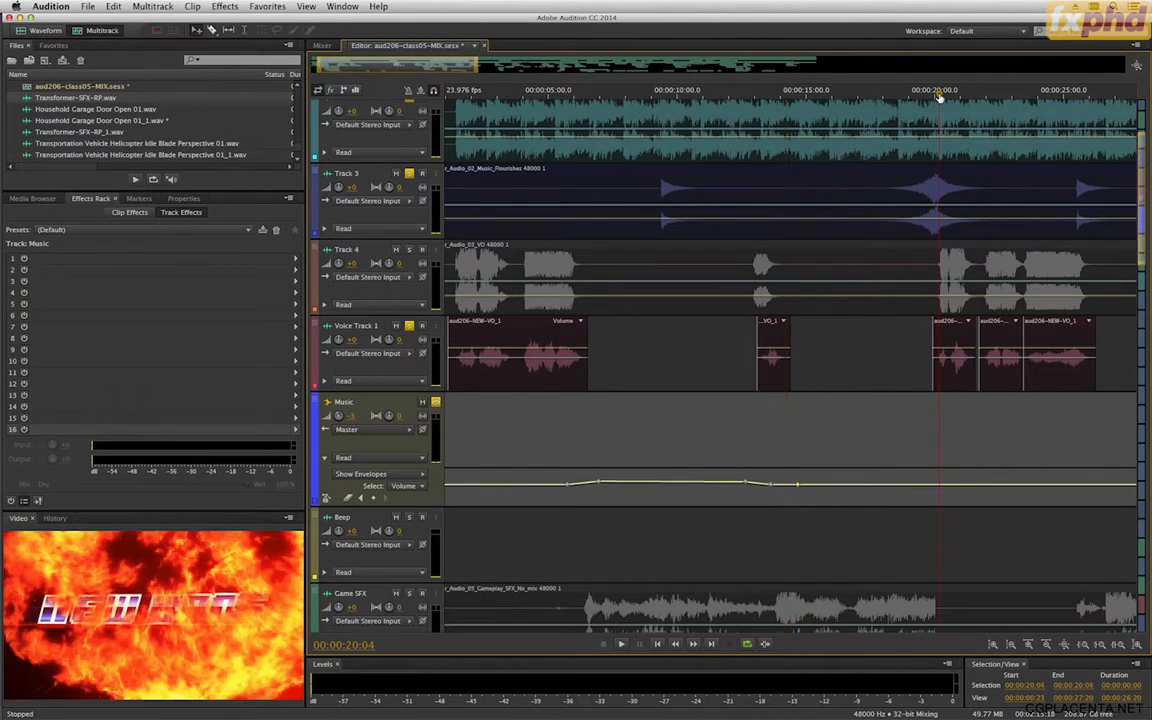
left_click(927, 486)
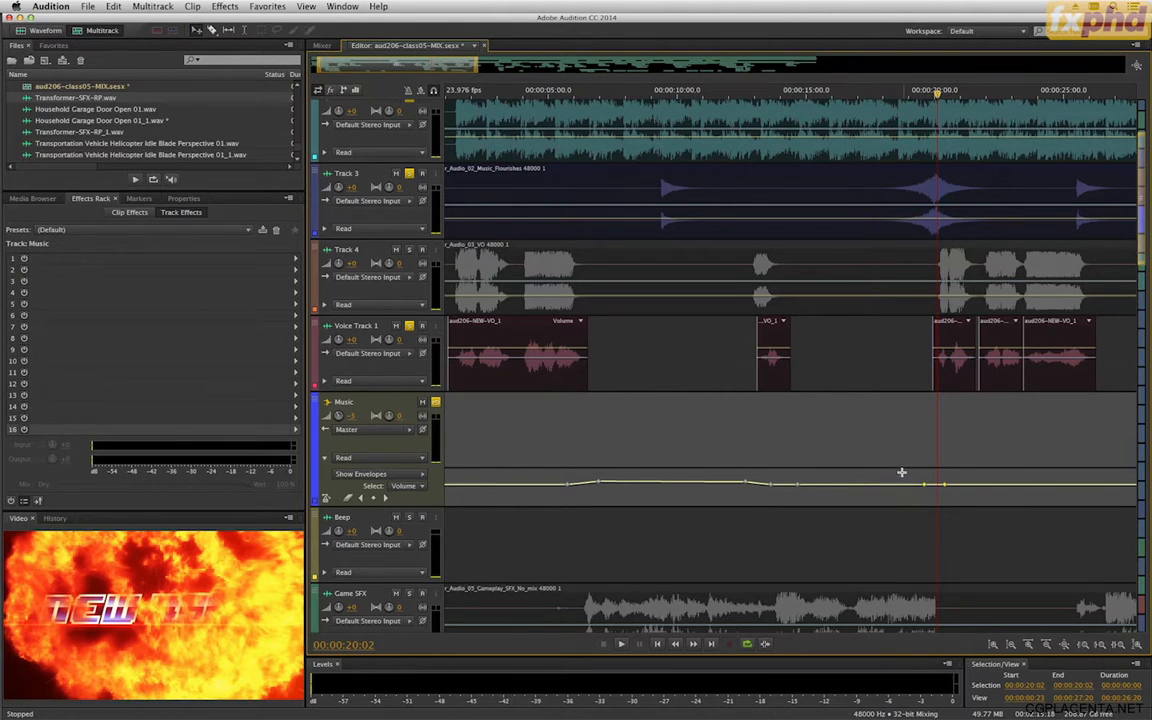
Raise the two inner Music volume keyframes between the second and third voice clips to about 0 dB.
left_click(798, 485)
left_click(926, 486)
left_click_drag(800, 487, 800, 484)
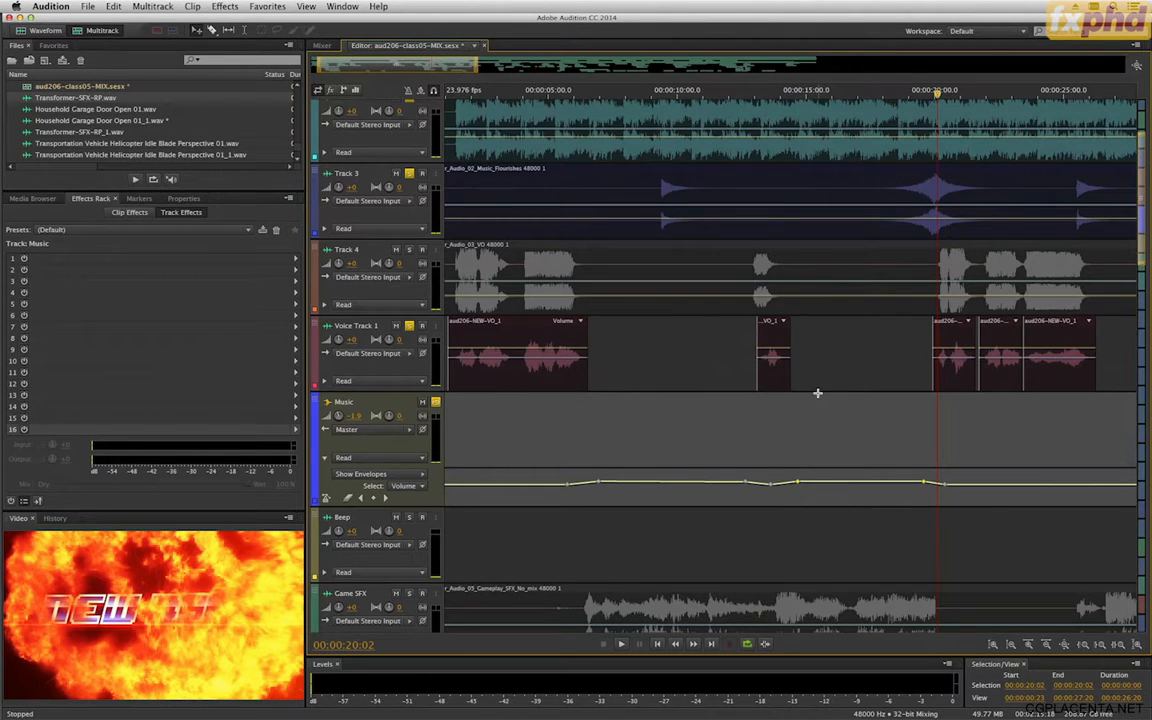
Play from 00:00:13:08 and again from shortly before the third voice clip to check the second music boost.
left_click(763, 90)
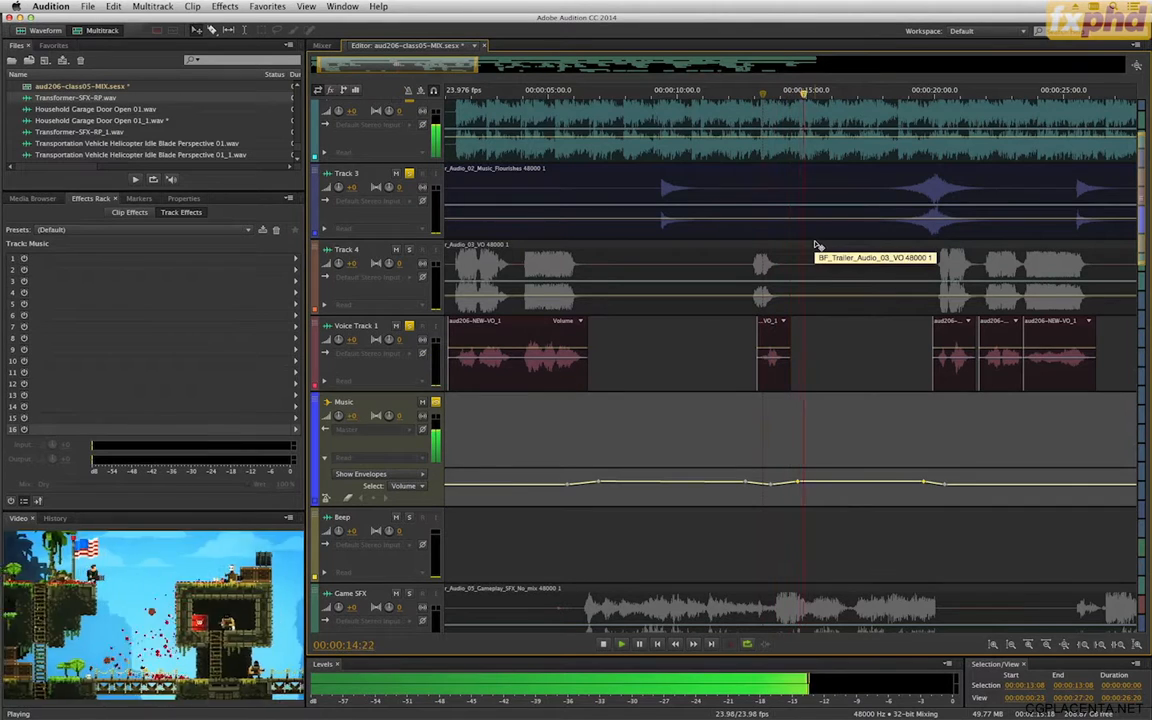
key("space")
left_click(890, 95)
key("space")
key("space")
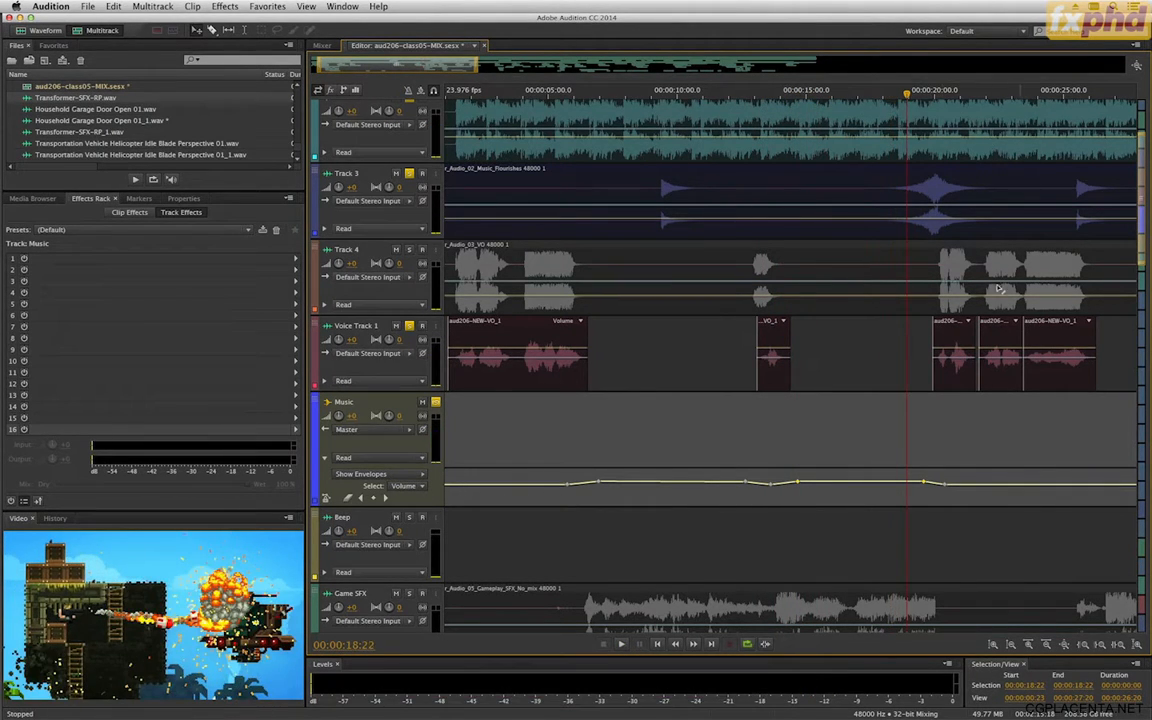
Add two Music volume keyframes around the end of the voice clip near 00:00:25:21.
left_click(1085, 97)
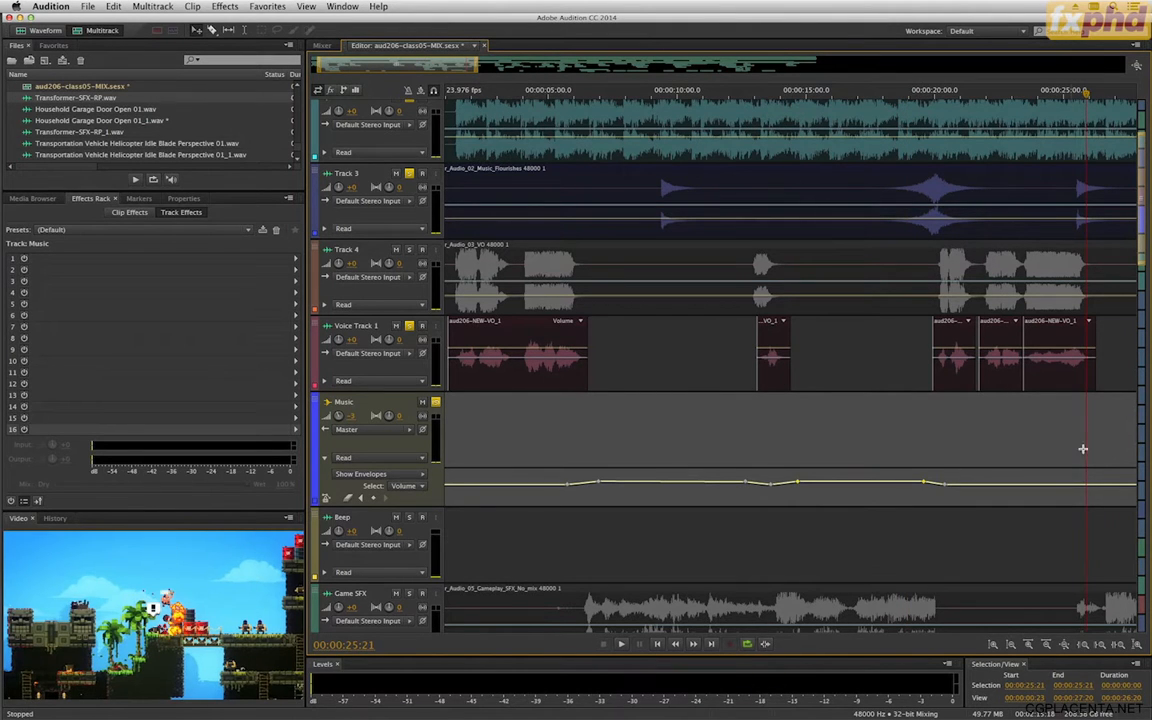
left_click(1080, 486)
left_click(1096, 486)
key("minus")
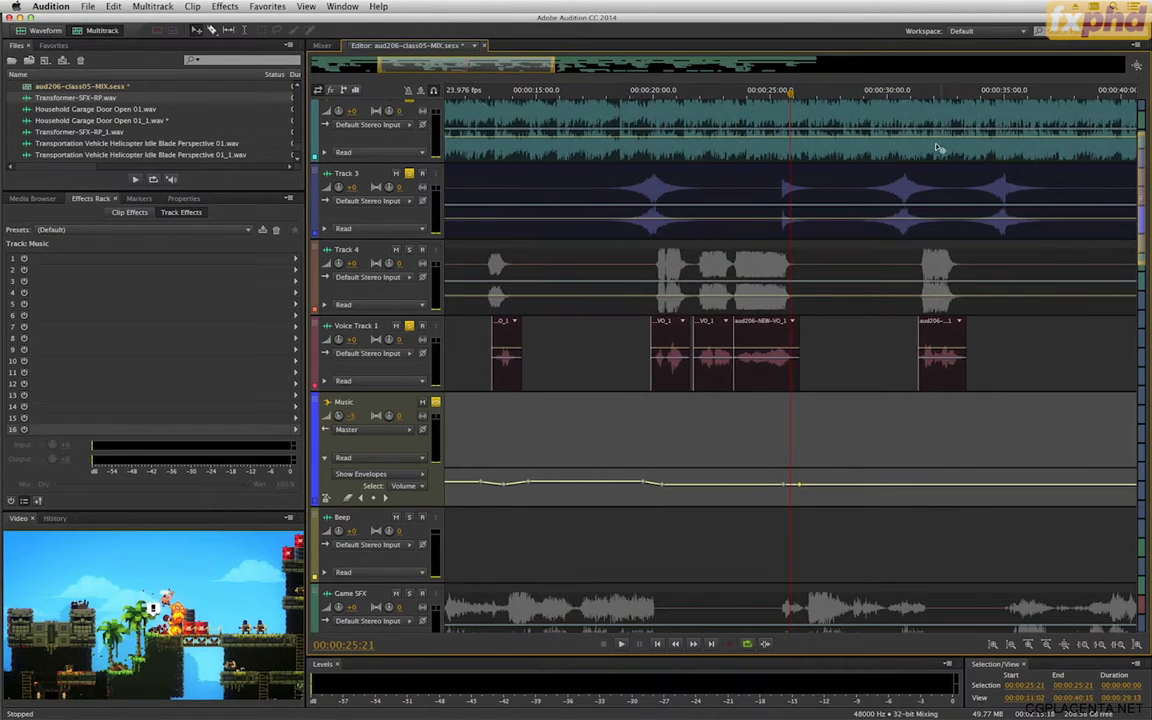
Add two Music volume keyframes around the voice clip start near 00:00:31:07 and raise the gap's inner keyframes to 0 dB.
left_click(913, 97)
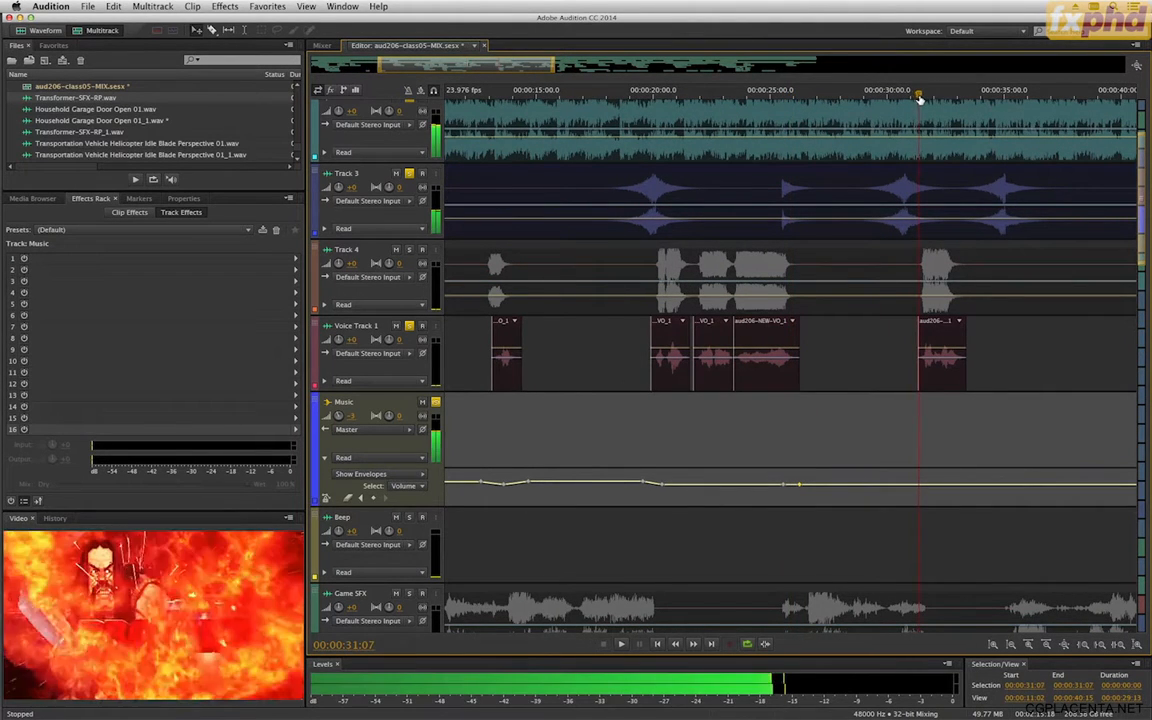
key("equal")
left_click(805, 486)
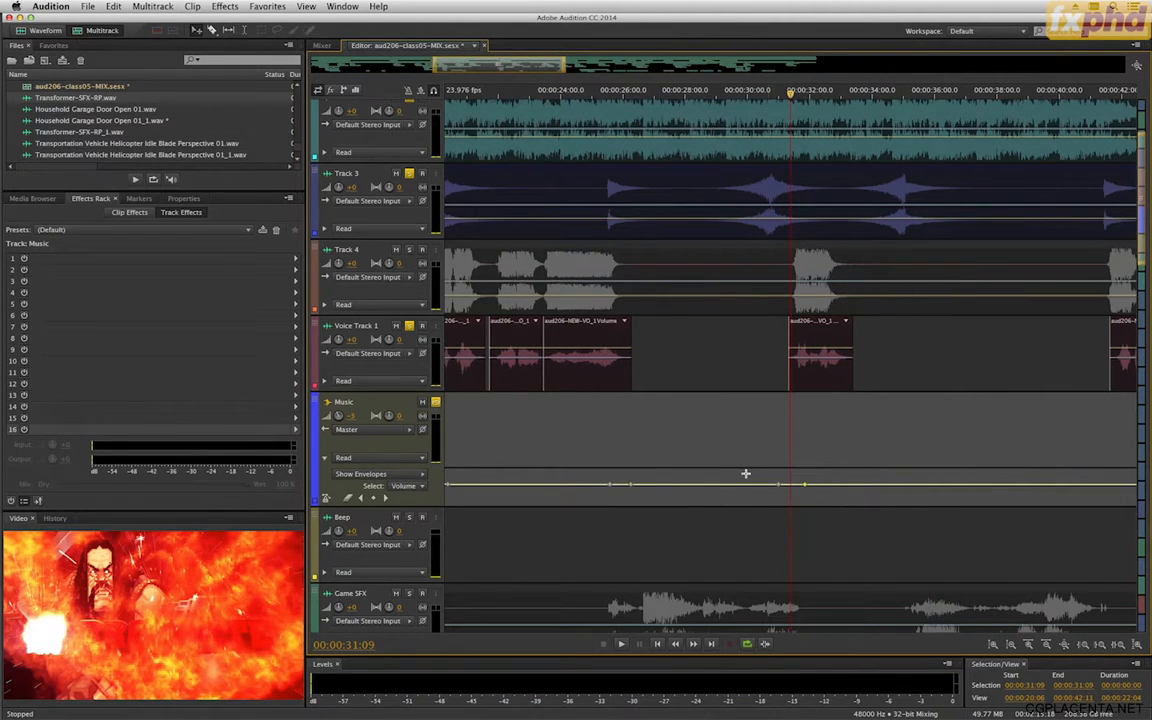
left_click(778, 485)
left_click(631, 485)
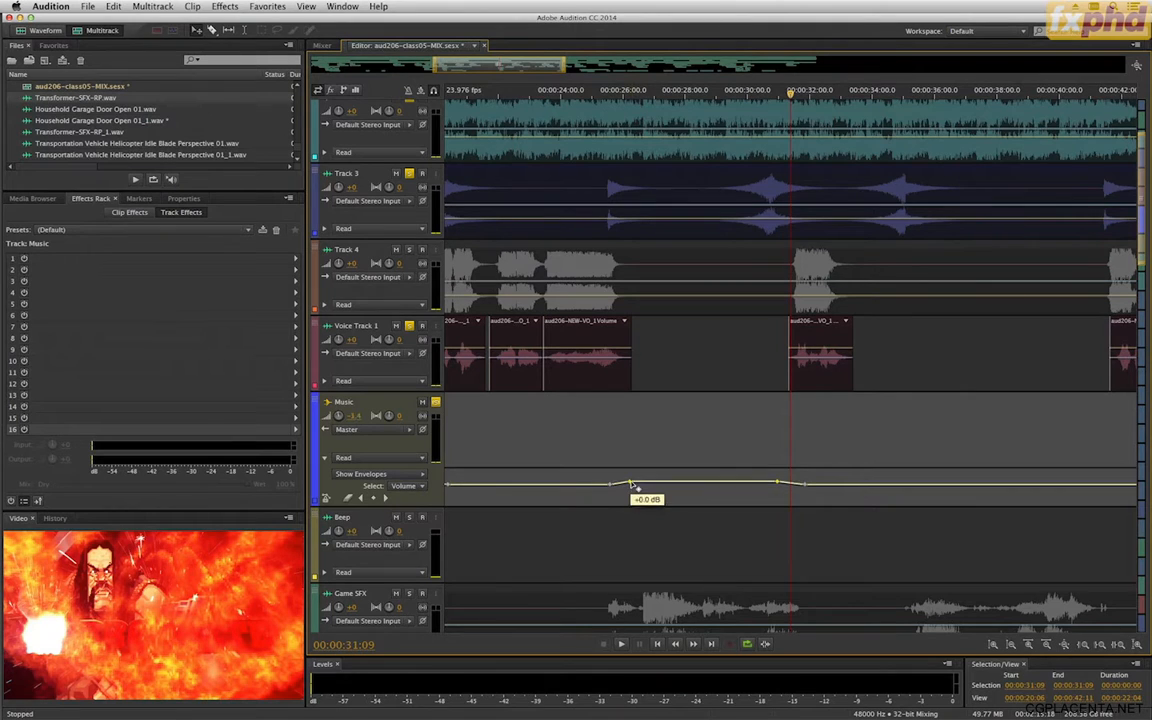
Play from 00:00:25:02 through the voice clip after the gap to check the music boost.
left_click(595, 93)
key("space")
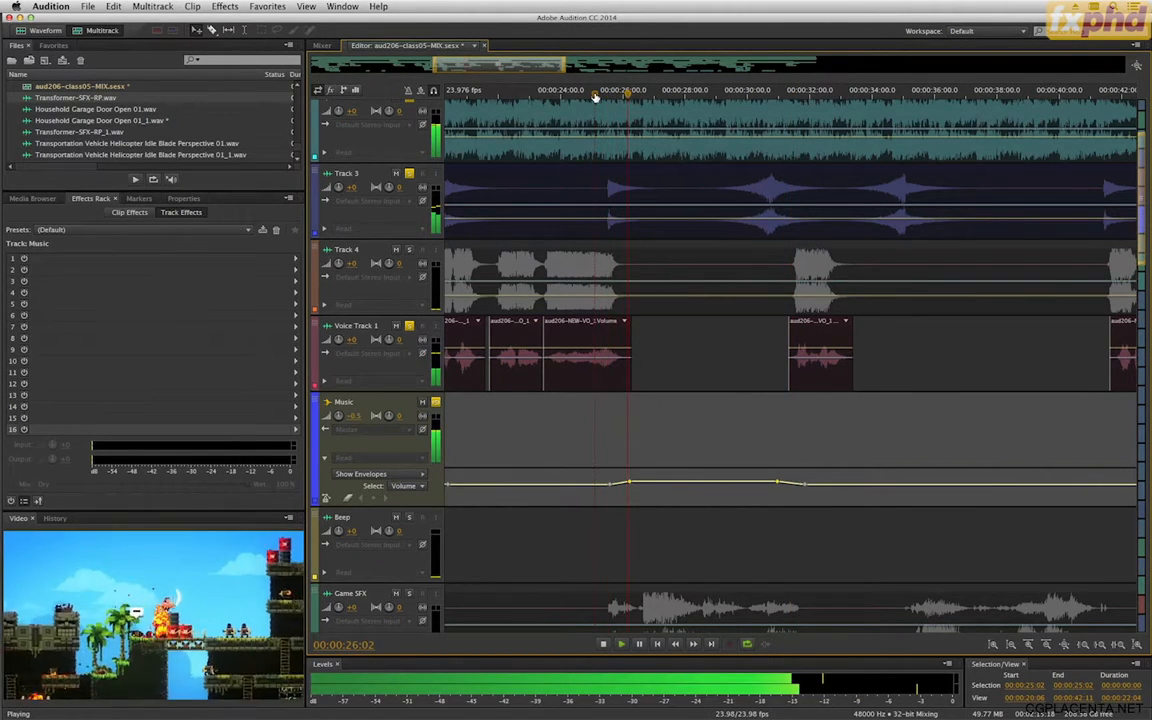
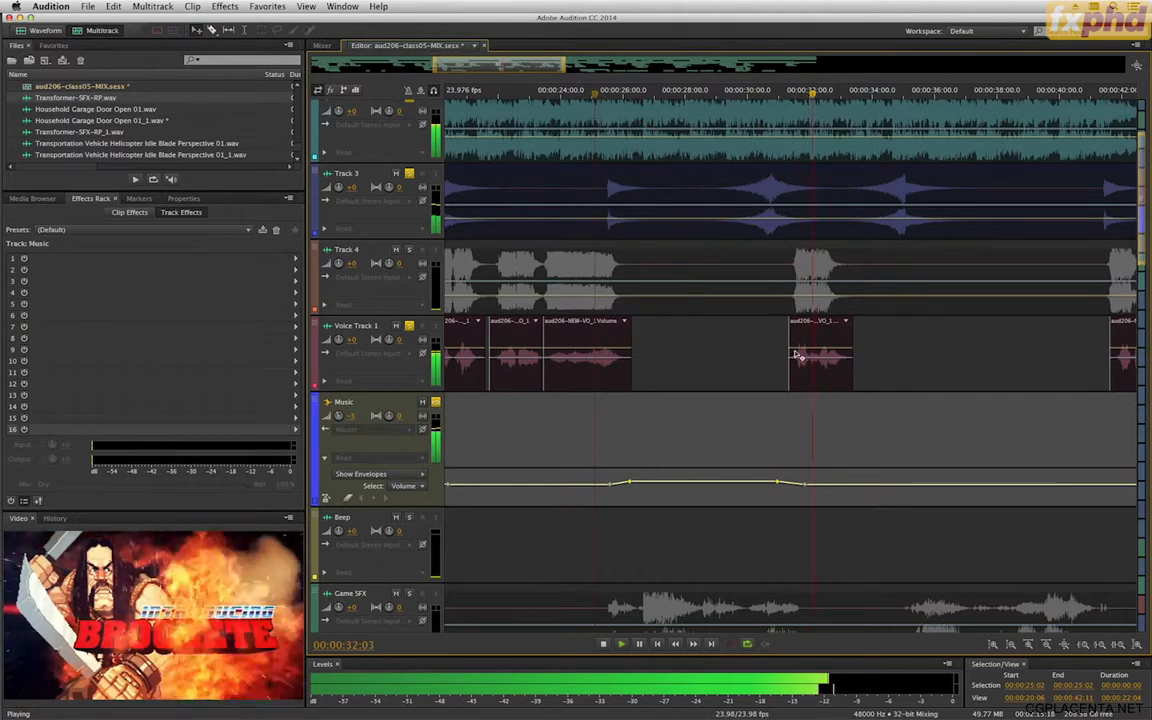
key("space")
Add Music volume keyframes around the gap following 00:00:33:03 and raise its two inner keyframes to about 0 dB.
left_click(836, 486)
left_click(863, 487)
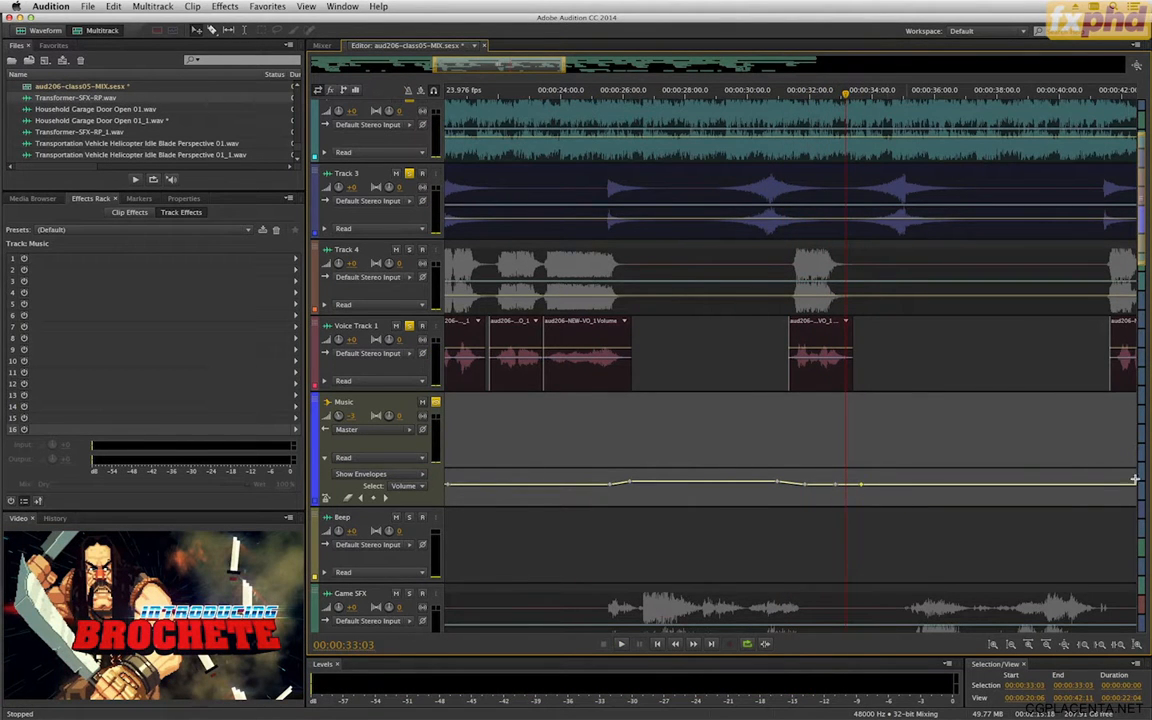
left_click(1104, 487)
mouse_move(866, 490)
left_click_drag(862, 486, 863, 482)
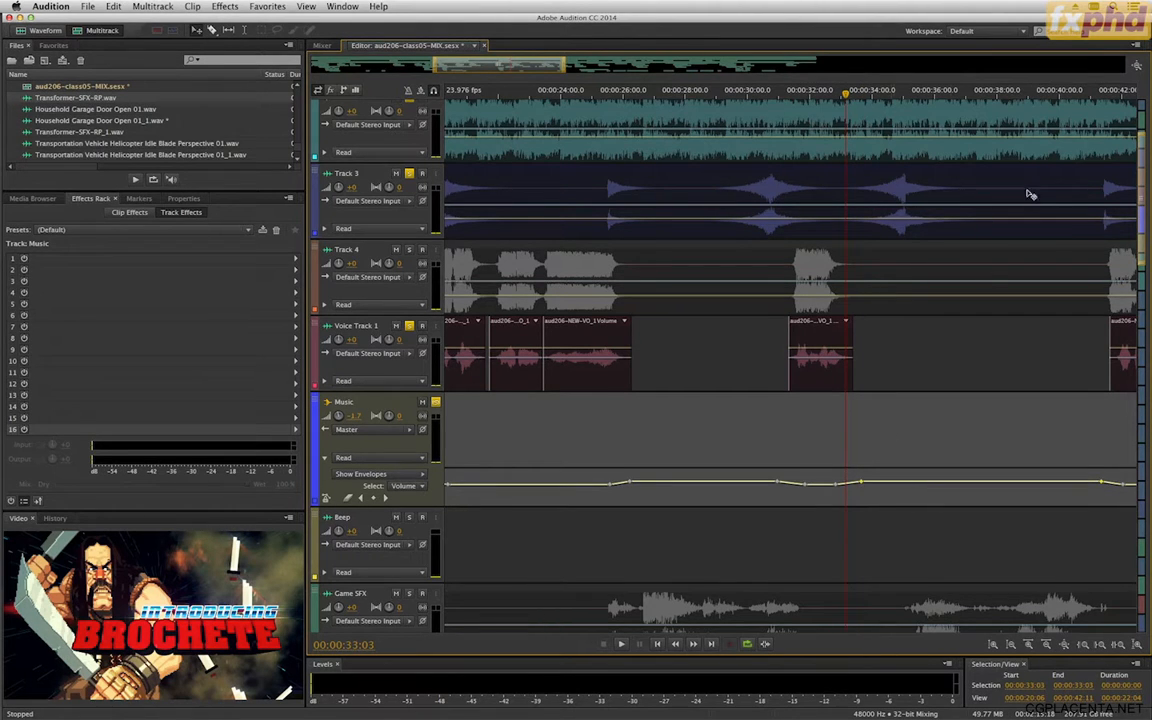
Add two Music volume keyframes around the end of the voice clip that begins near 00:00:41:18.
left_click(1115, 93)
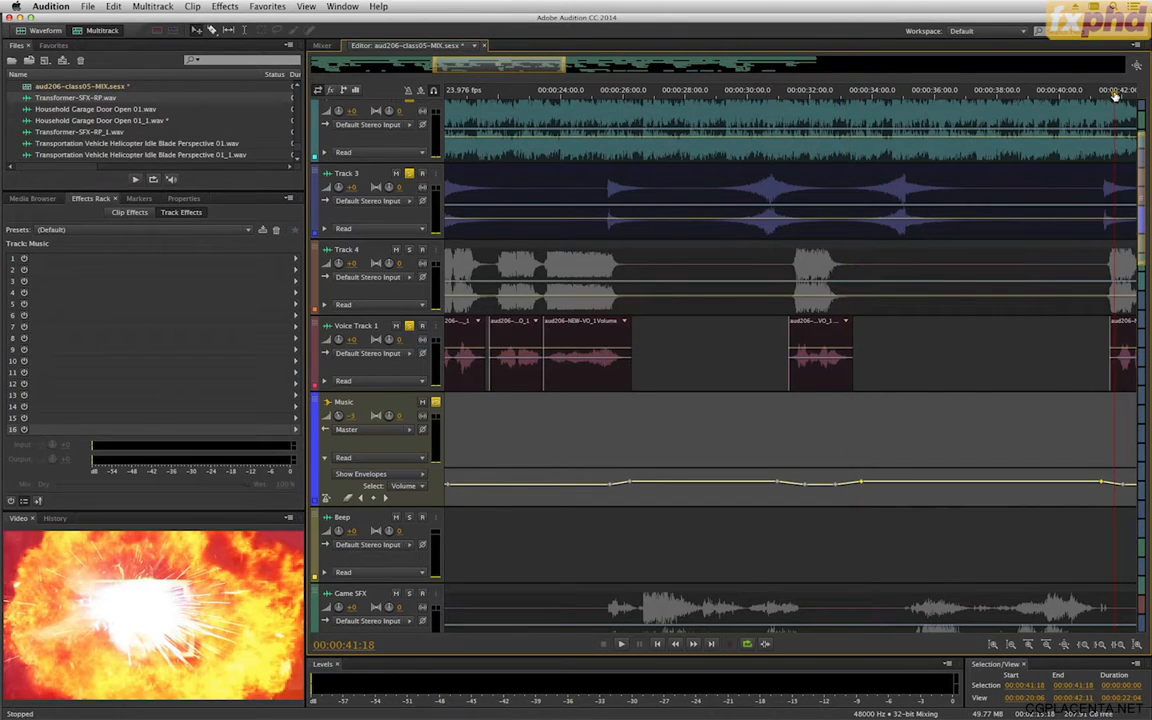
key("minus")
key("minus")
key("minus")
key("minus")
key("equal")
key("equal")
key("equal")
key("equal")
key("equal")
key("equal")
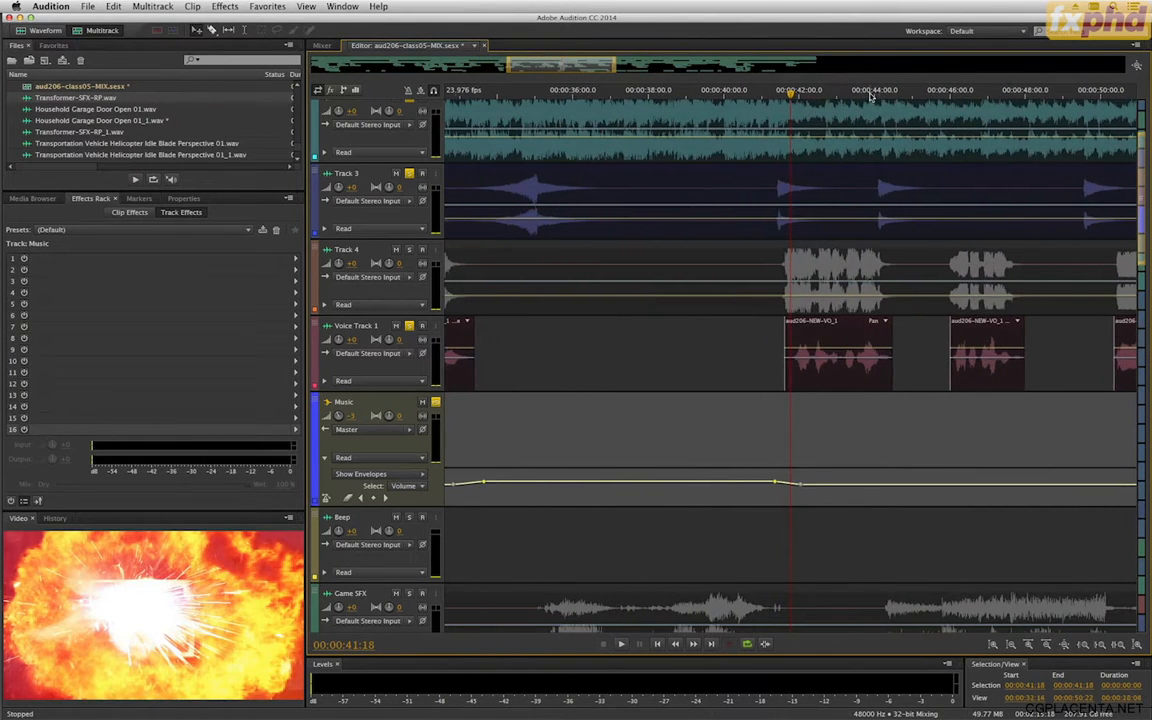
left_click(872, 93)
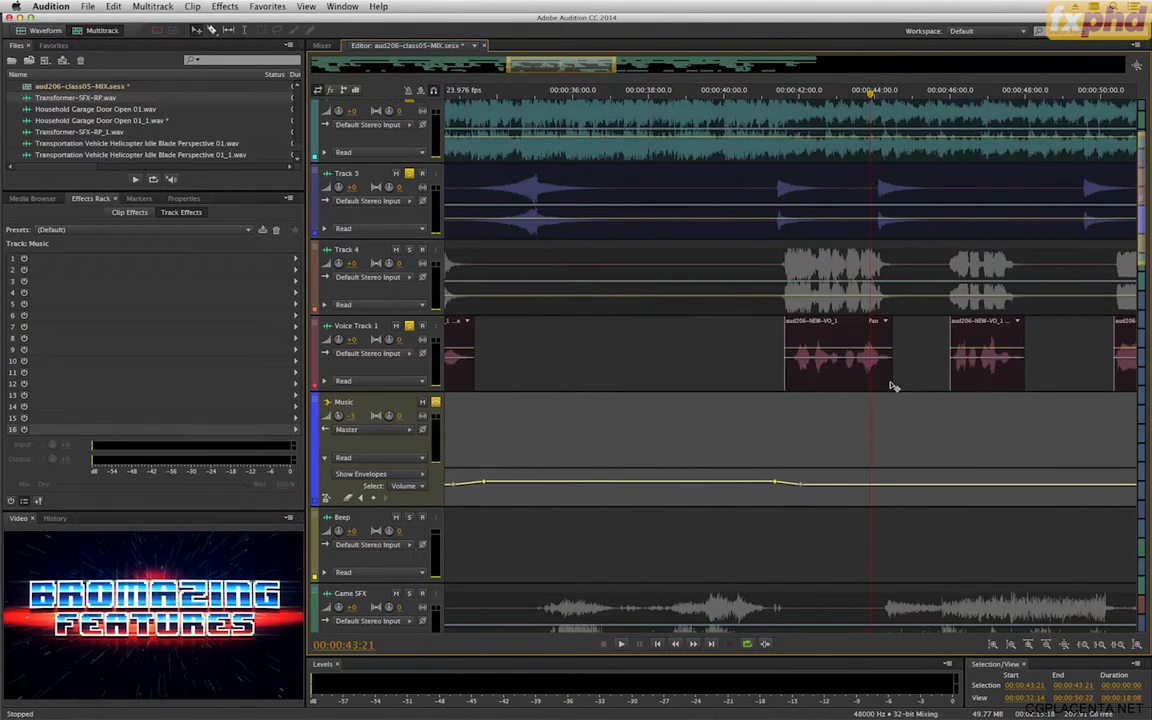
left_click(876, 485)
left_click(893, 485)
Add Music volume keyframes around the start and end of the voice clip near 00:00:46:00 and the following clip's start.
left_click(944, 484)
left_click(956, 485)
left_click_drag(958, 488, 964, 487)
left_click(1022, 484)
Split the Track 2 music clip at 00:00:41:23 with the Razor tool.
left_click(531, 137)
left_click(593, 187)
left_click(612, 162)
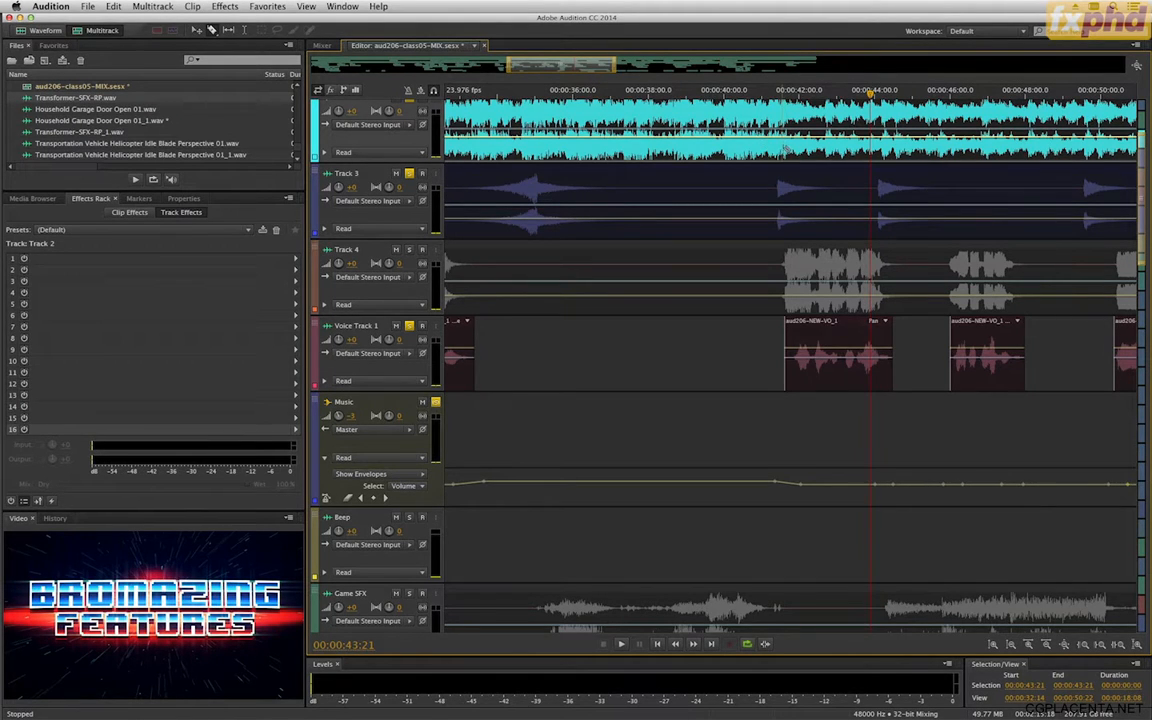
left_click(798, 92)
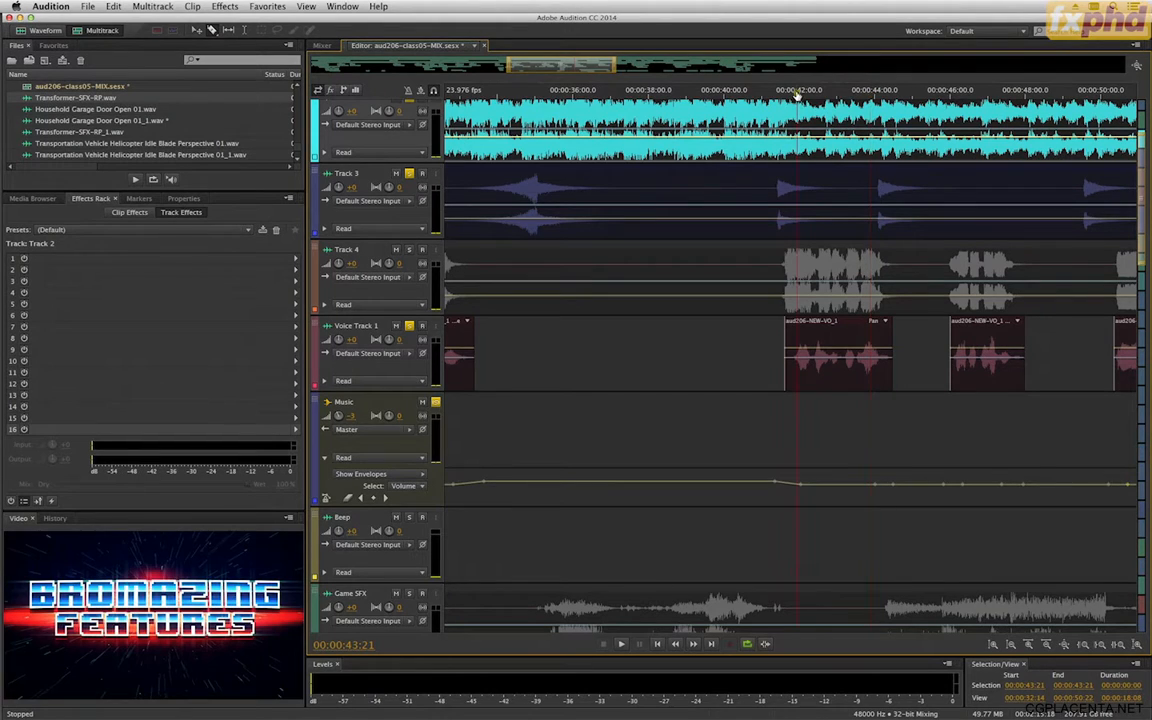
left_click(800, 150)
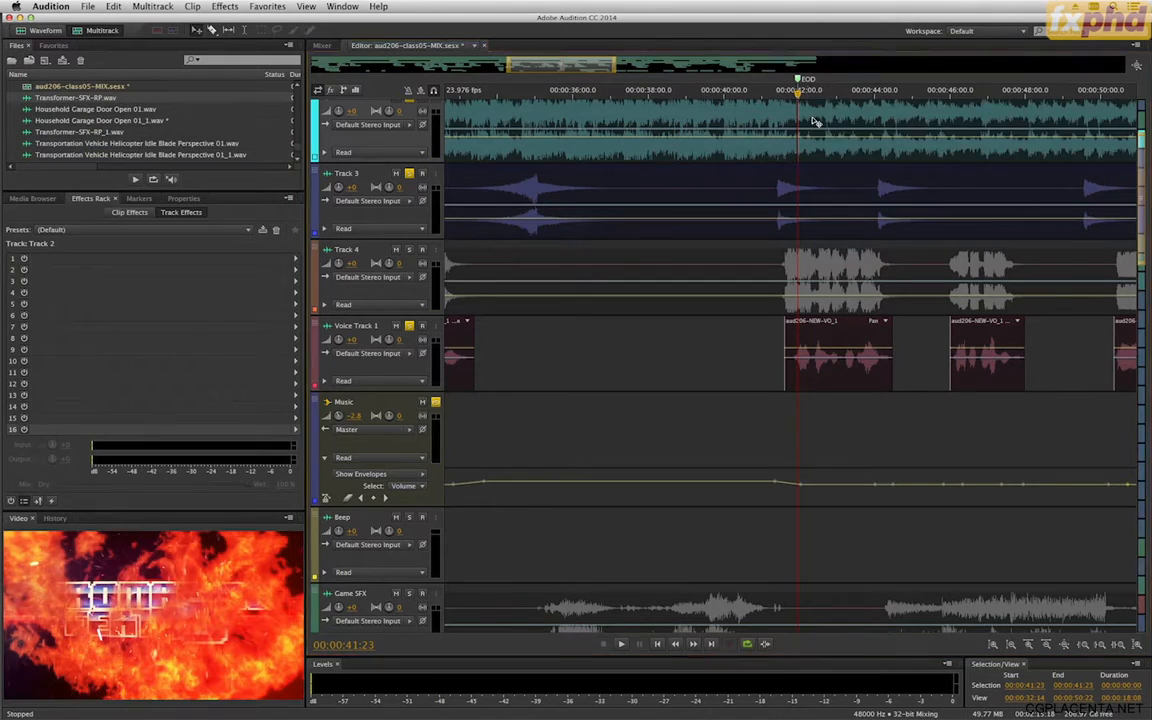
Overlap the two Track 2 music segments across the cut at 00:00:41:23 to form a crossfade.
left_click(803, 125)
mouse_move(799, 121)
left_mouse_down()
mouse_move(778, 121)
mouse_move(813, 118)
left_mouse_up()
left_click(774, 122)
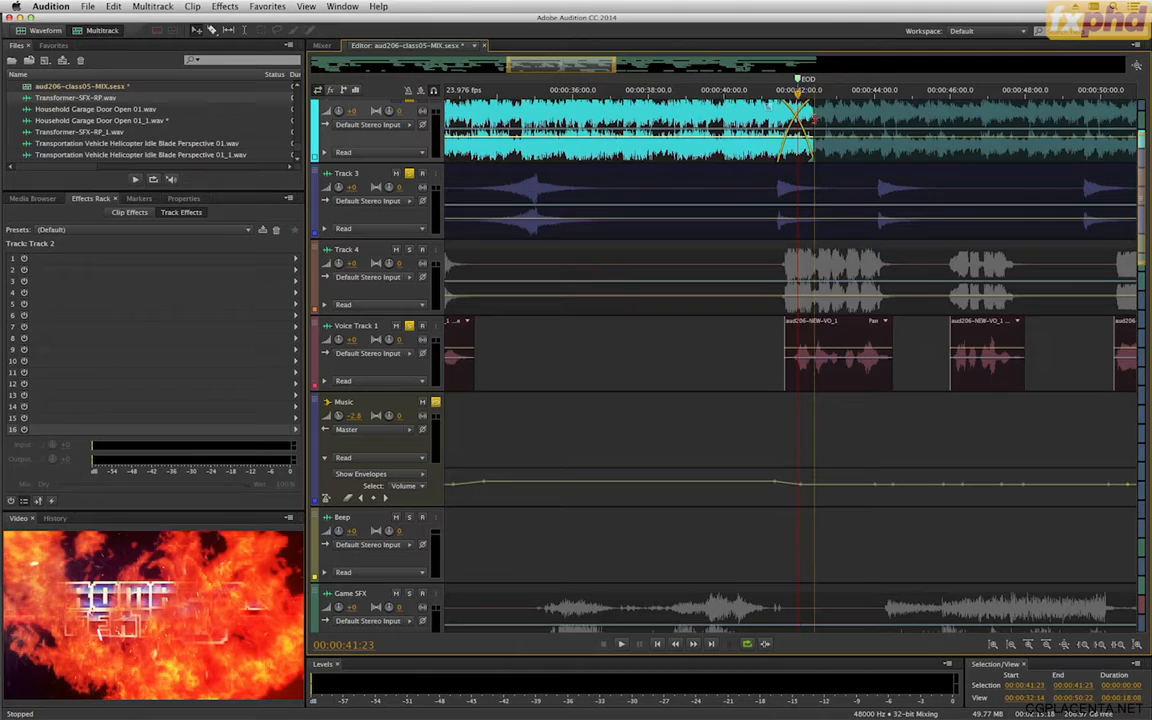
Raise the clip volume envelope of the Track 2 segment before the crossfade.
left_click(823, 137)
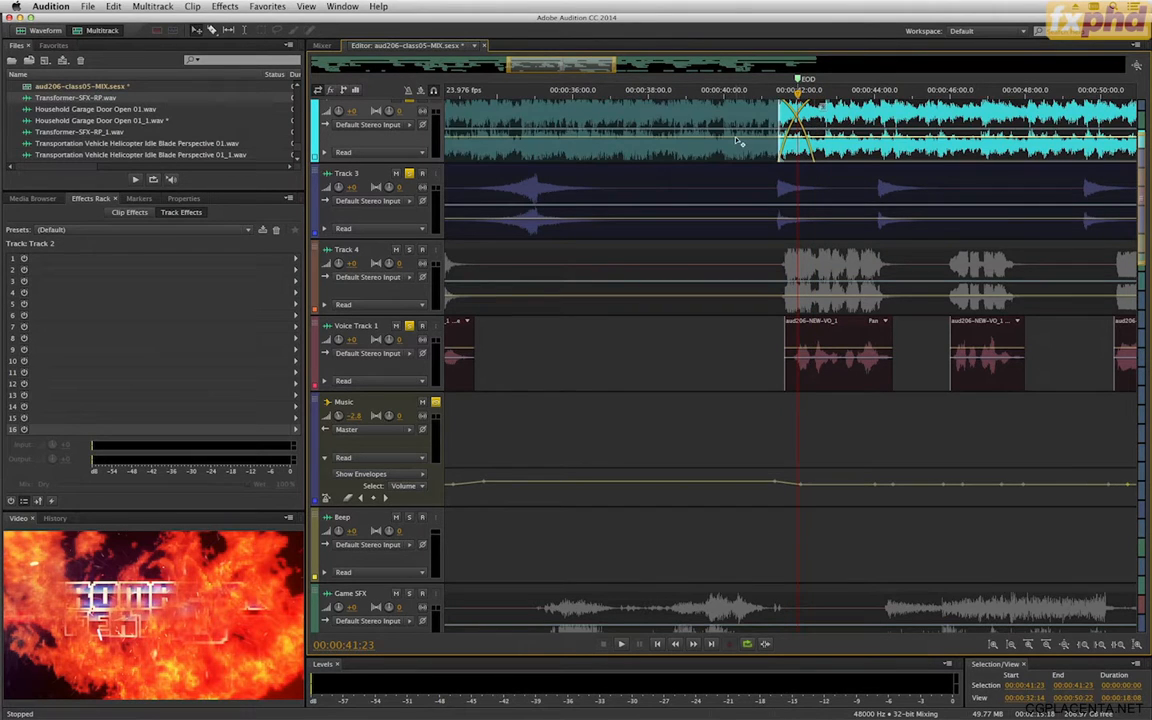
left_click(737, 132)
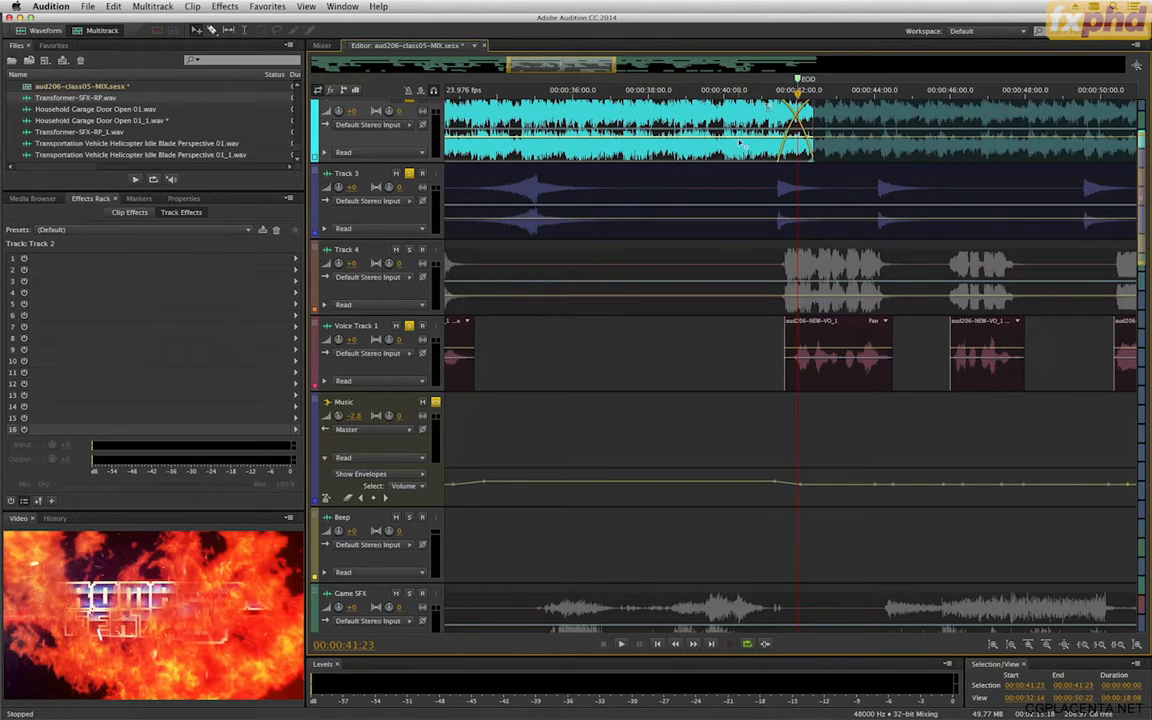
left_click_drag(739, 136, 739, 121)
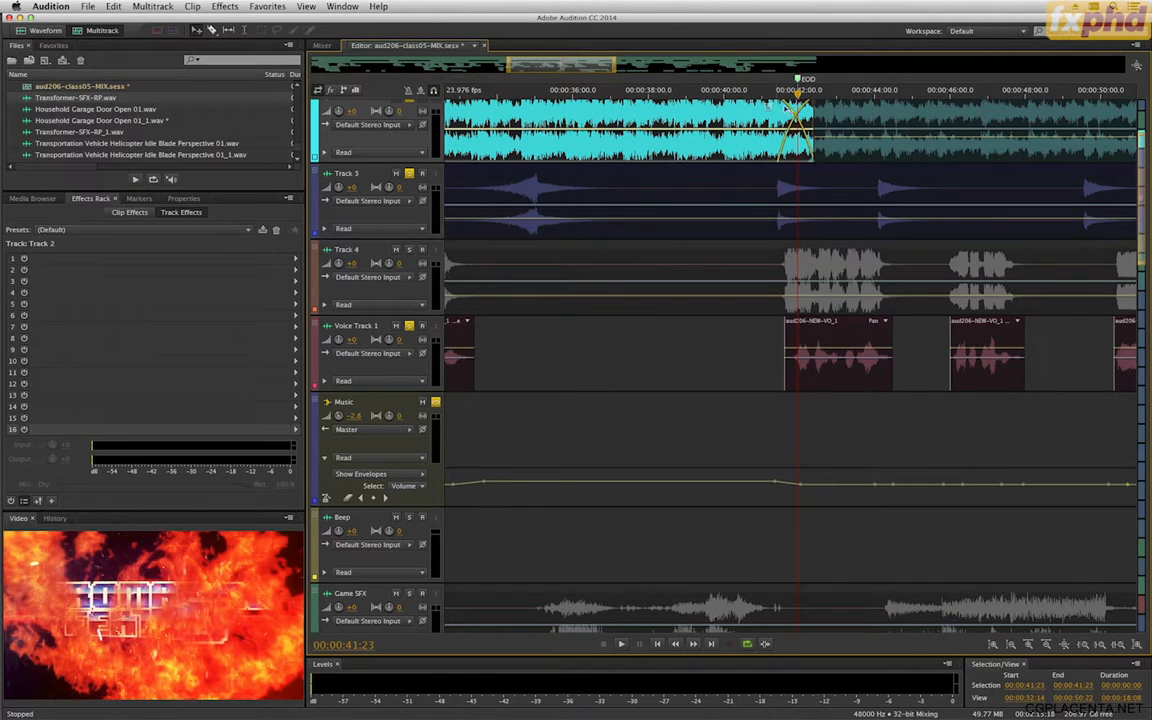
left_click(856, 150)
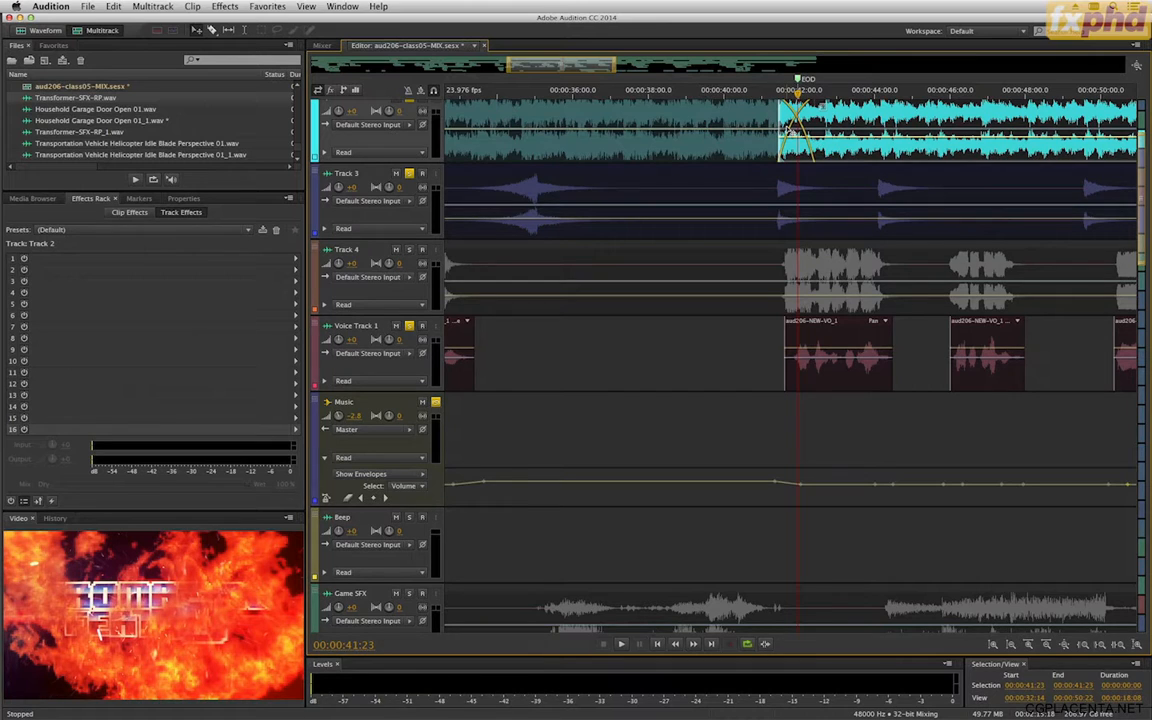
Undo the clip volume change, the crossfade and the split on Track 2.
key("super+z")
key("super+z")
key("super+z")
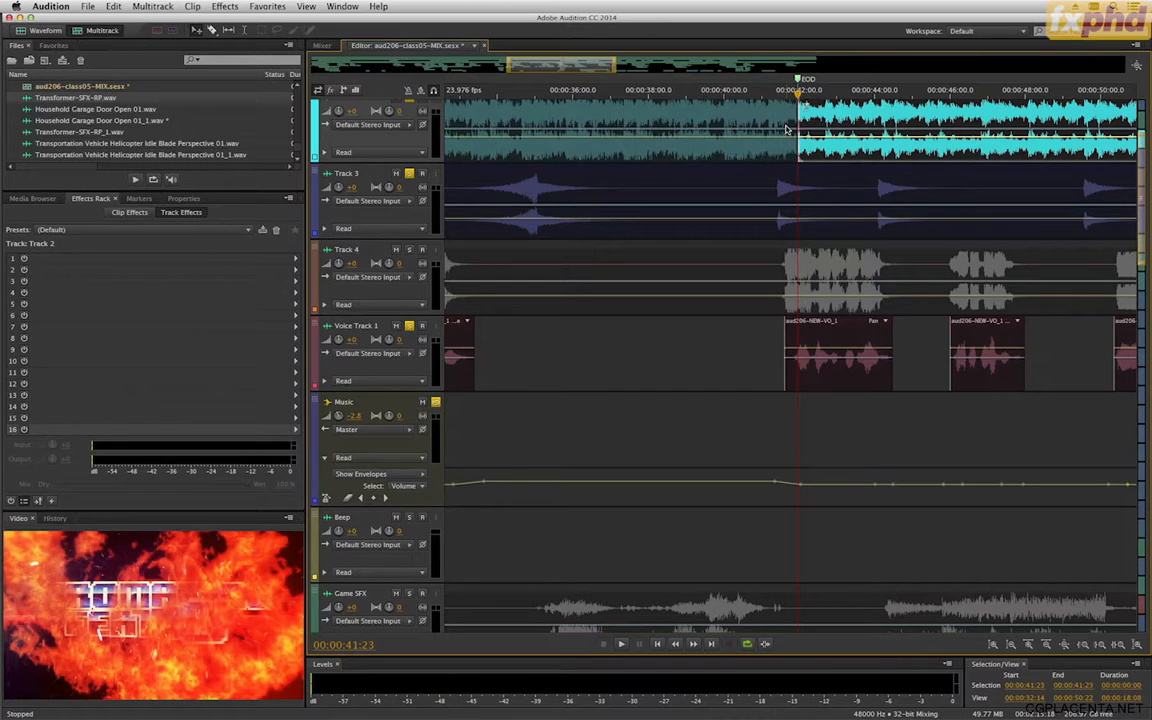
key("super+z")
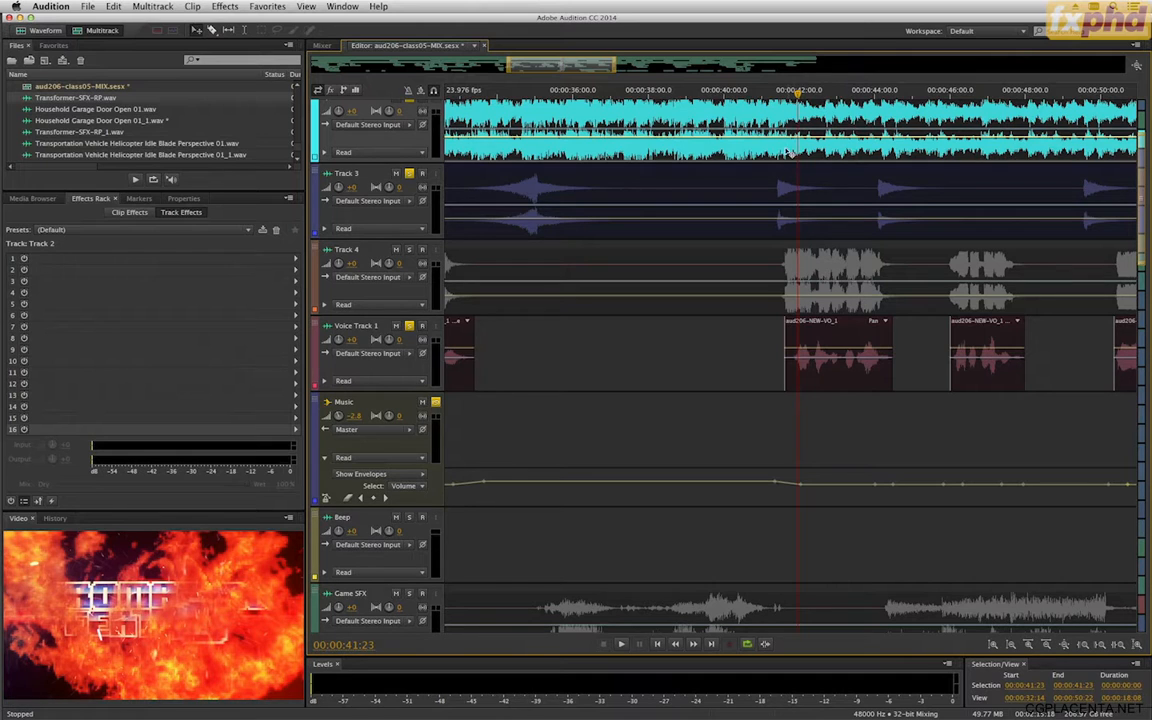
left_click(780, 199)
left_click(779, 148)
left_click(781, 192)
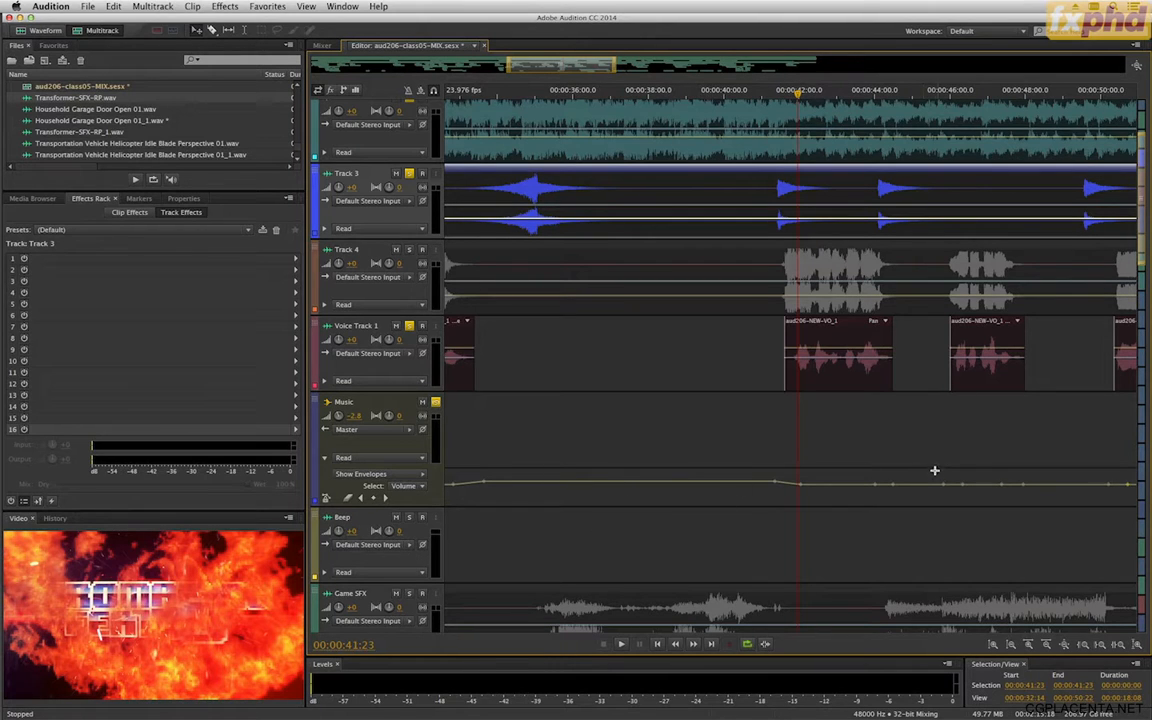
Raise the inner Music volume keyframes in the two voice gaps between about 00:00:44:00 and 00:00:50:00 to about 0 dB.
left_click(897, 487)
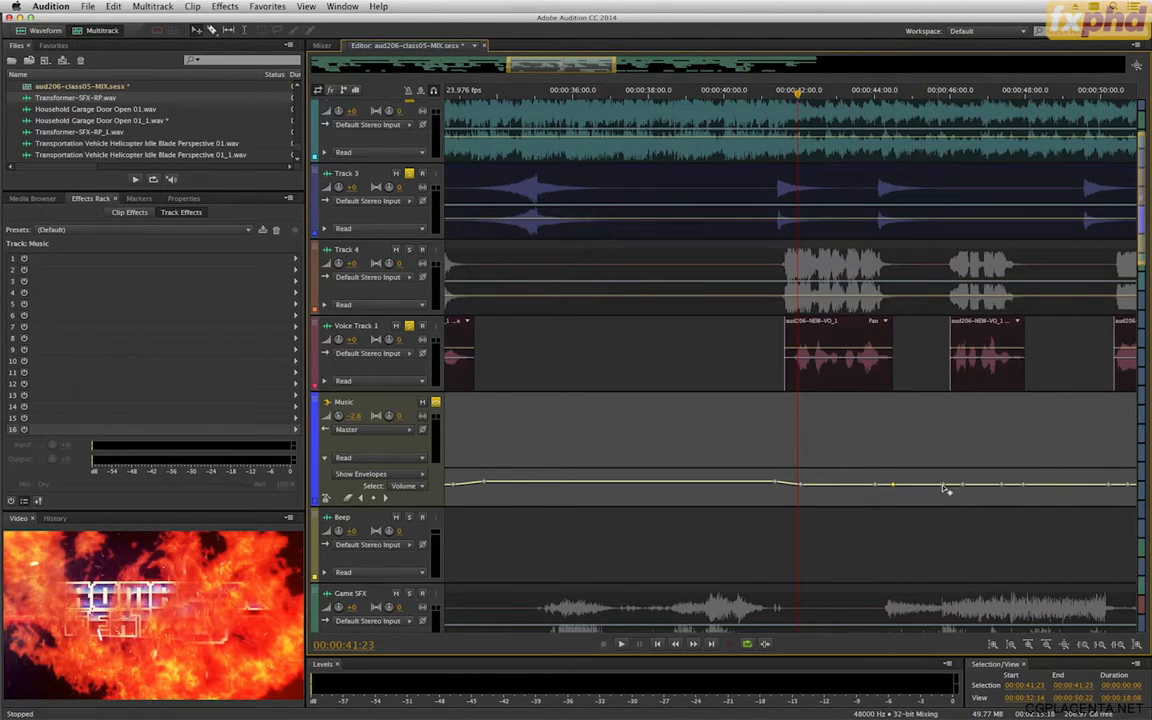
left_click_drag(896, 487, 895, 484)
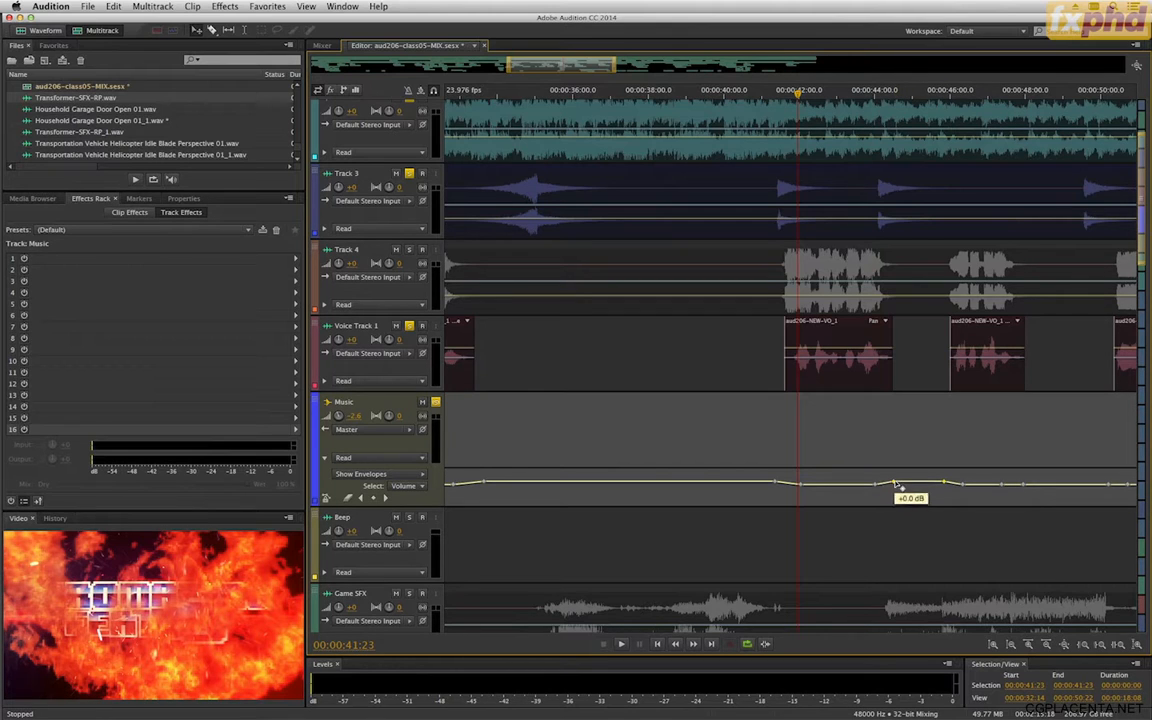
left_click(1026, 487)
left_click(1110, 487, "shift")
left_click_drag(1024, 488, 1025, 484)
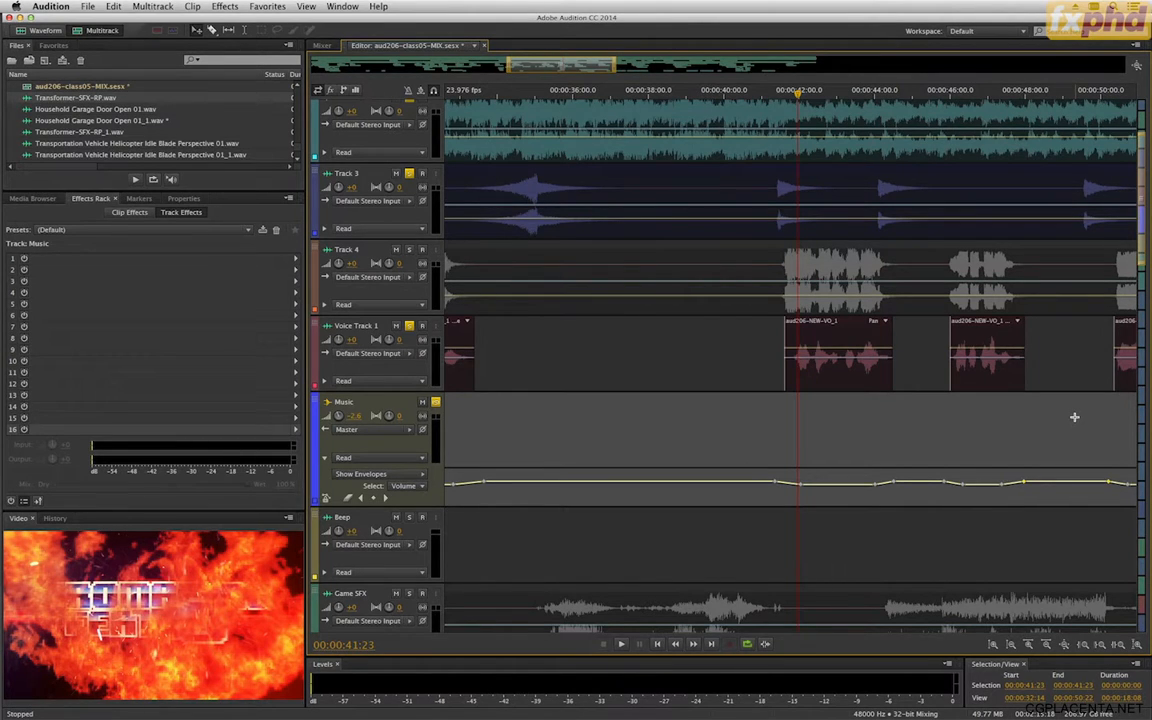
Move the playhead to 00:00:51:14, near the end of the voice clip that starts at about 50 seconds.
key("minus")
key("minus")
key("minus")
key("minus")
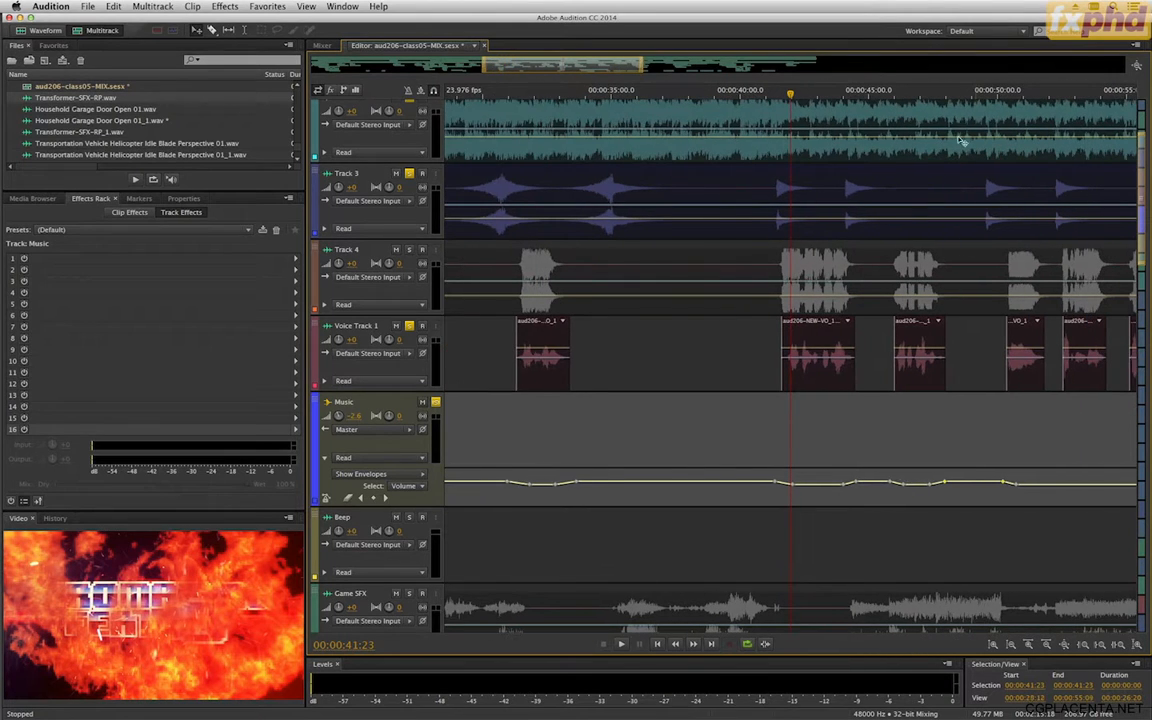
left_click(1016, 92)
key("equal")
key("equal")
key("equal")
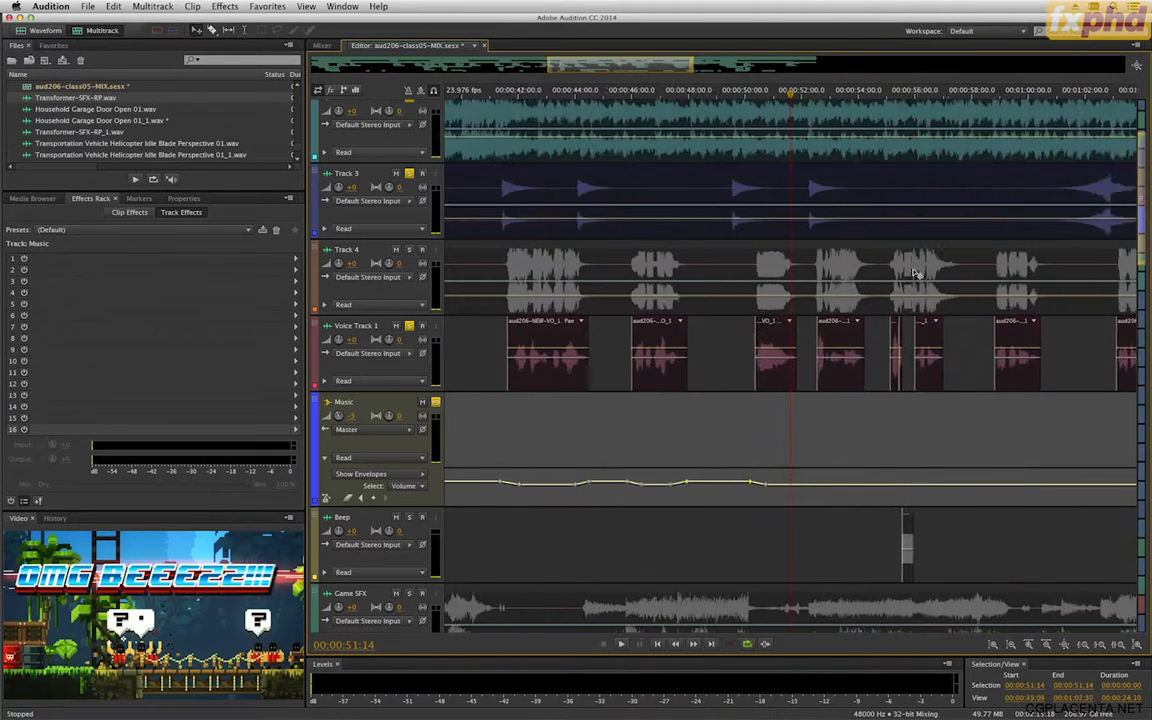
key("equal")
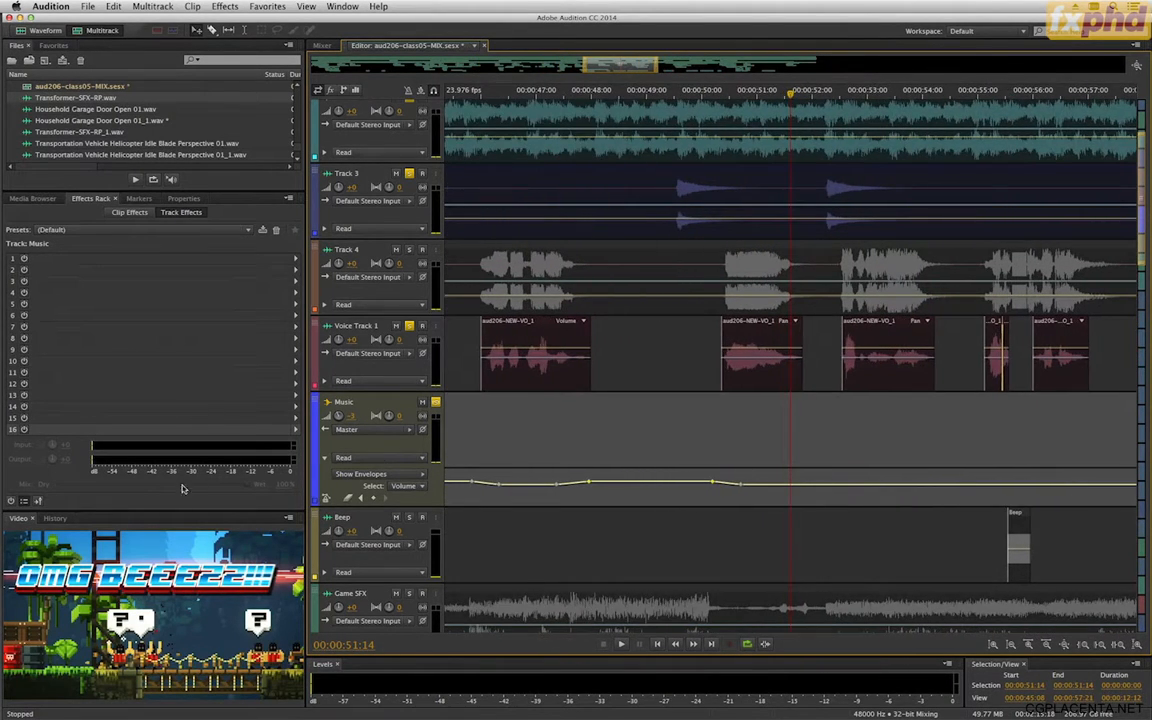
Inspect the basic settings of the voice clip under the playhead and Voice Track 1's automation lane.
left_click(784, 372)
left_click(178, 198)
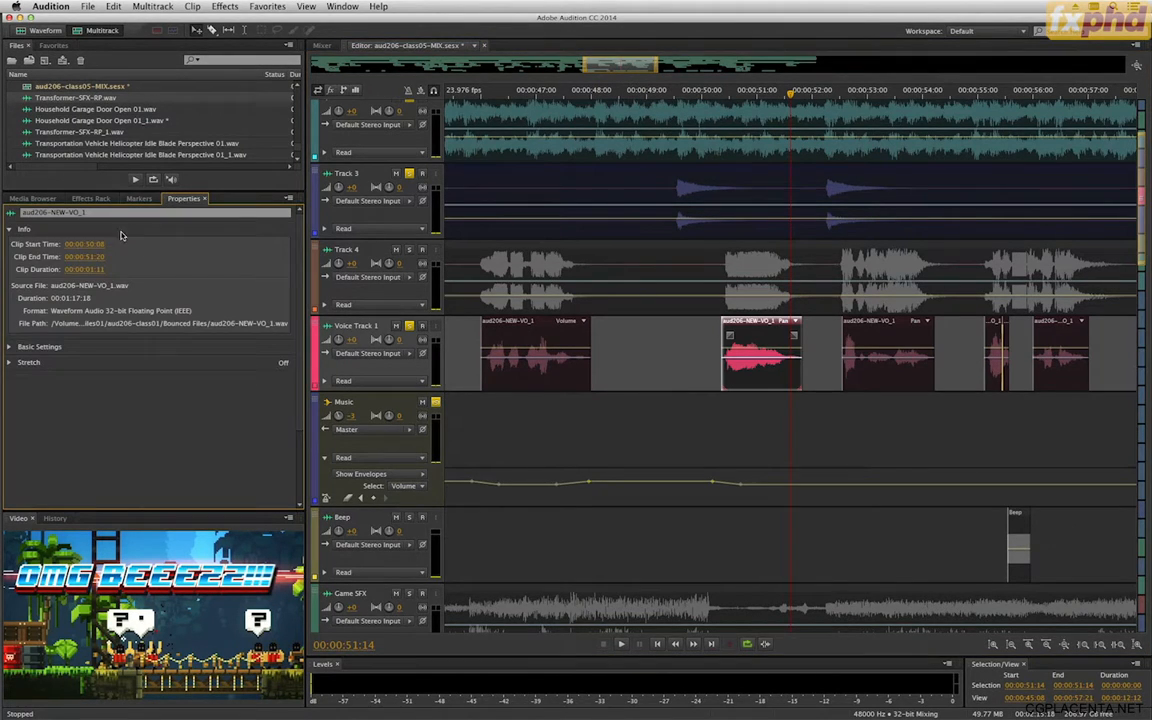
left_click(10, 347)
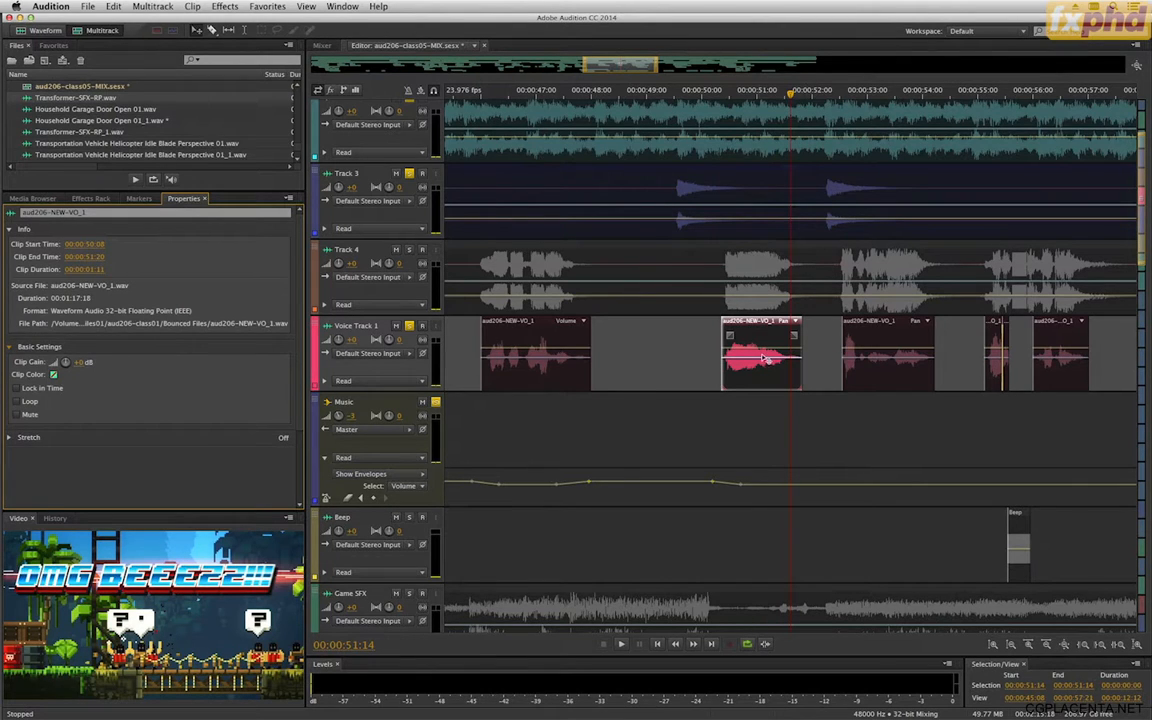
left_click(324, 382)
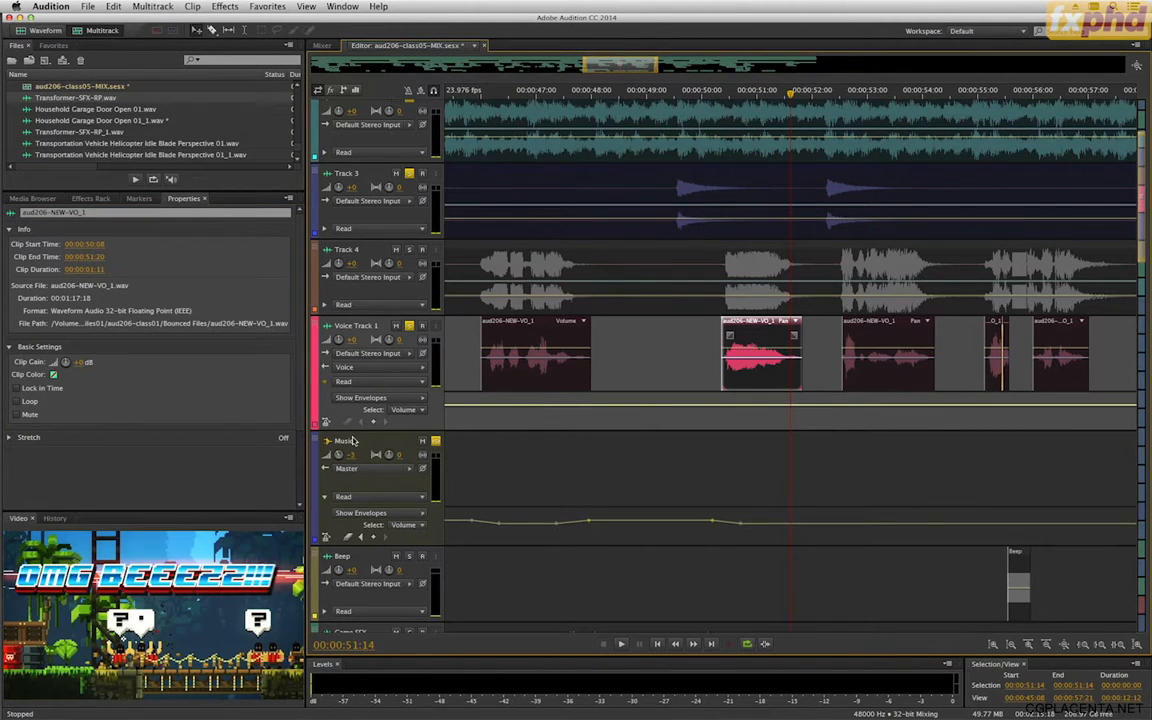
left_click(325, 386)
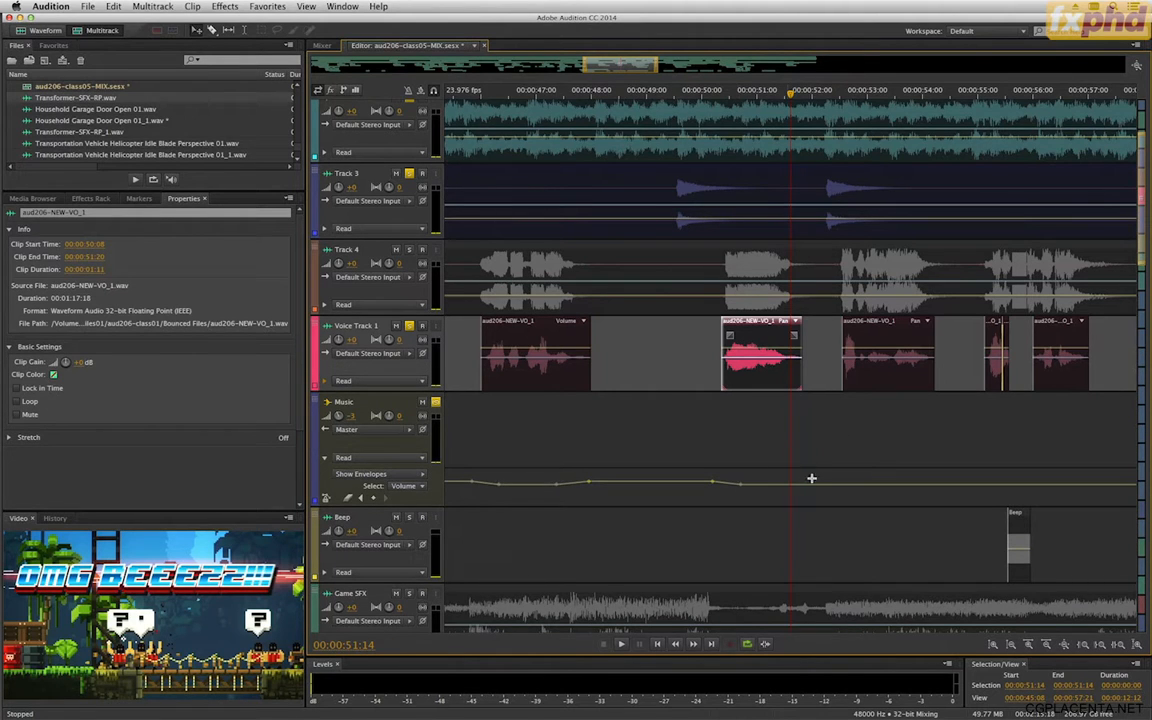
Add four volume keyframes to the Music track around the voice gap at 52 seconds, raise the middle two, and play it back.
left_click(778, 486)
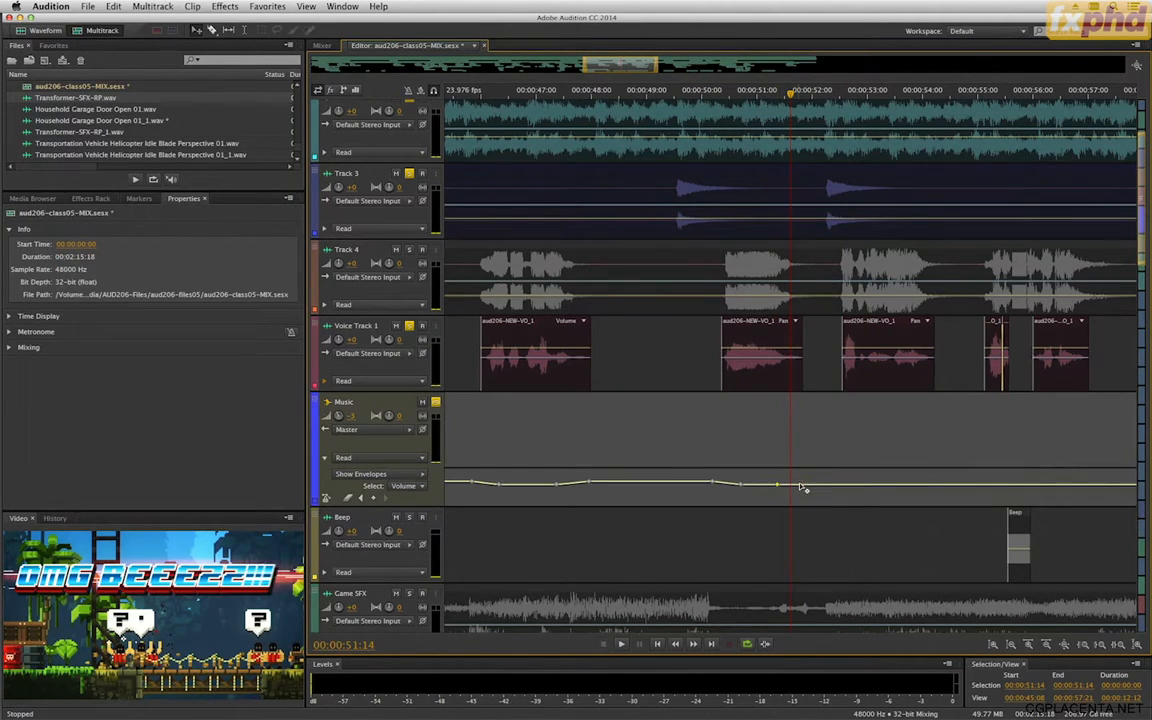
left_click(805, 485)
left_click(859, 485)
left_click(805, 486)
left_click(832, 486, "shift")
key("space")
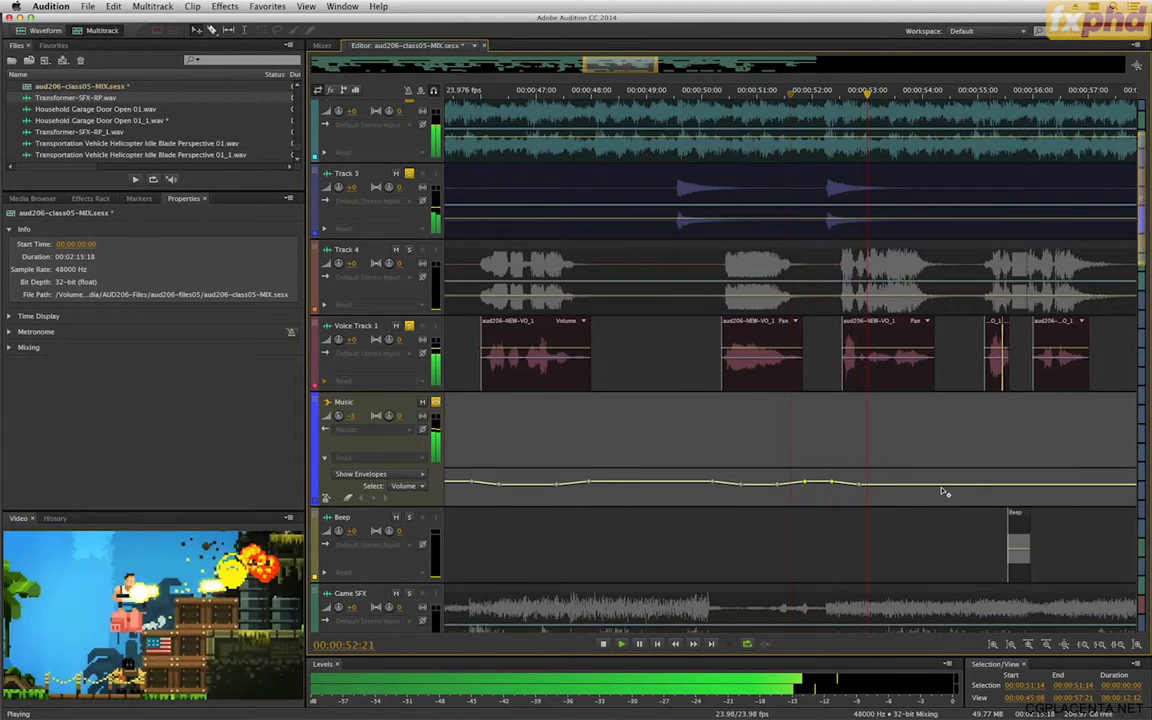
key("space")
Add four Music volume keyframes around the voice gap at about 54 to 55 seconds and raise the middle two.
left_click(916, 485)
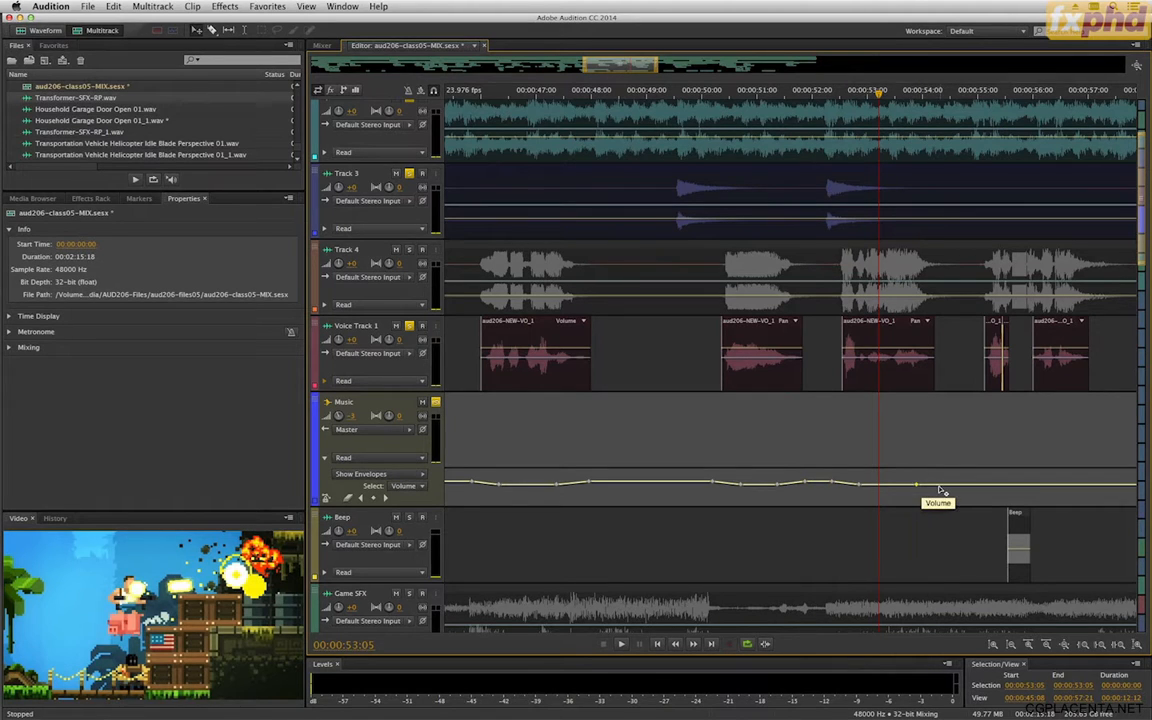
left_click(941, 485)
left_click(971, 485)
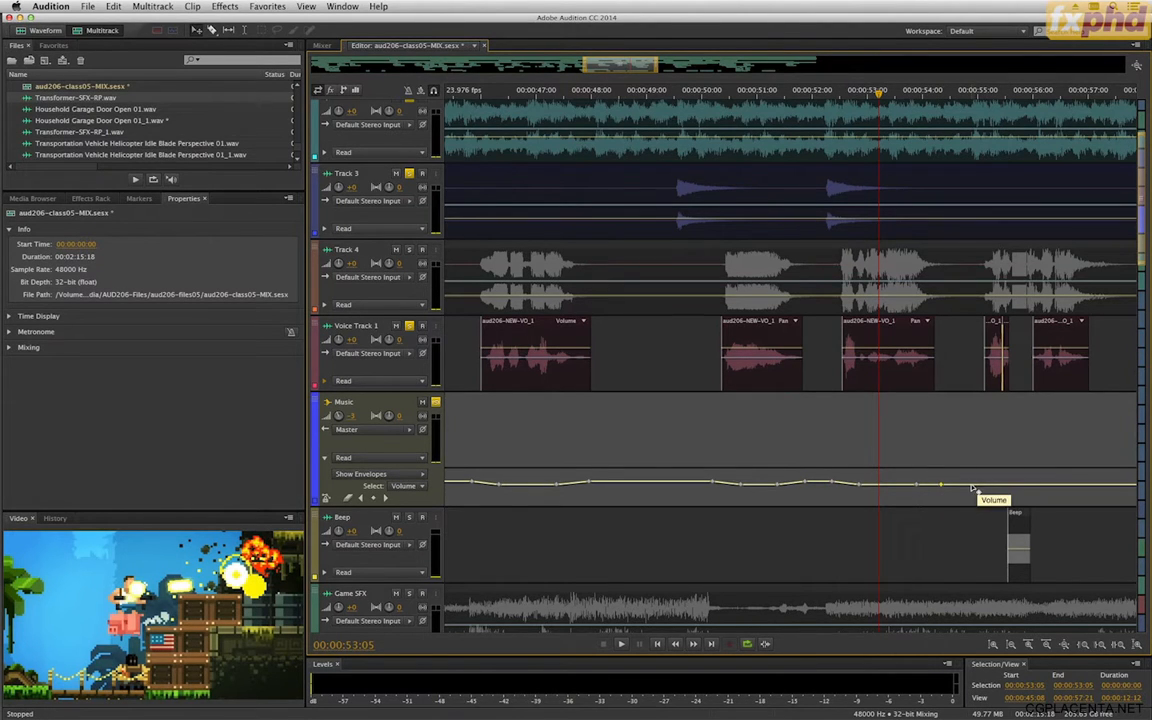
left_click(941, 485)
left_click(972, 486, "super")
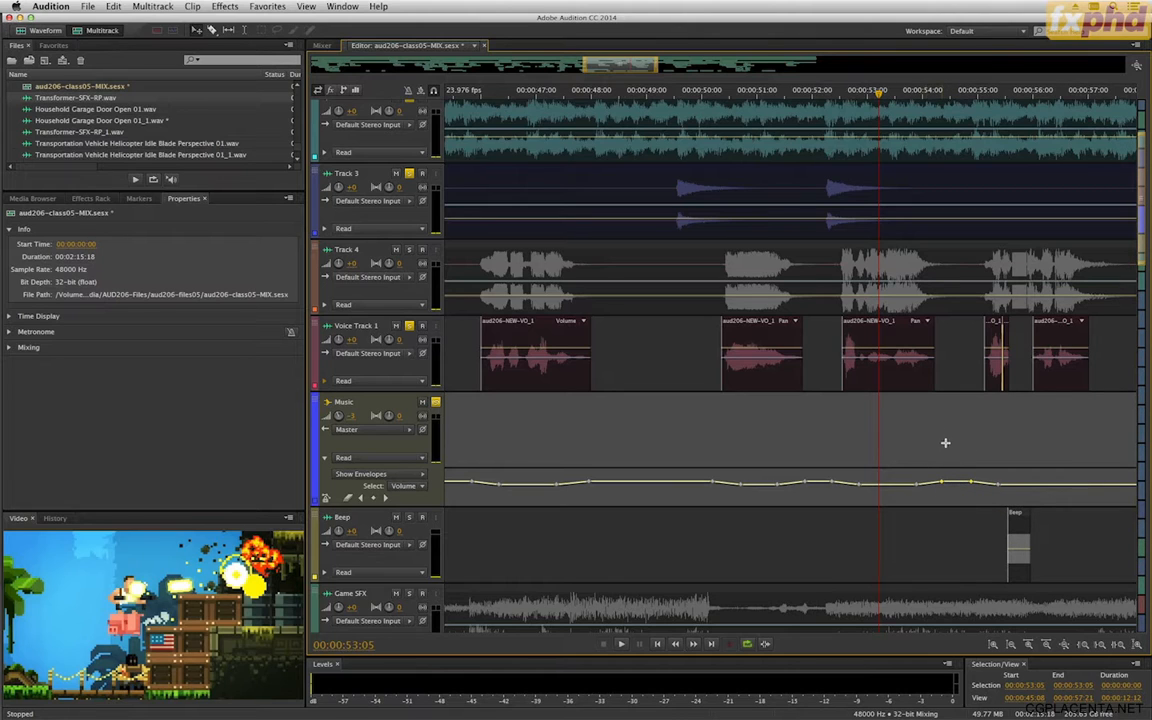
Add Music volume keyframes around the first beep, raise the one at the beep to 0 dB, and play the section.
left_click(1023, 486)
left_click(1048, 486)
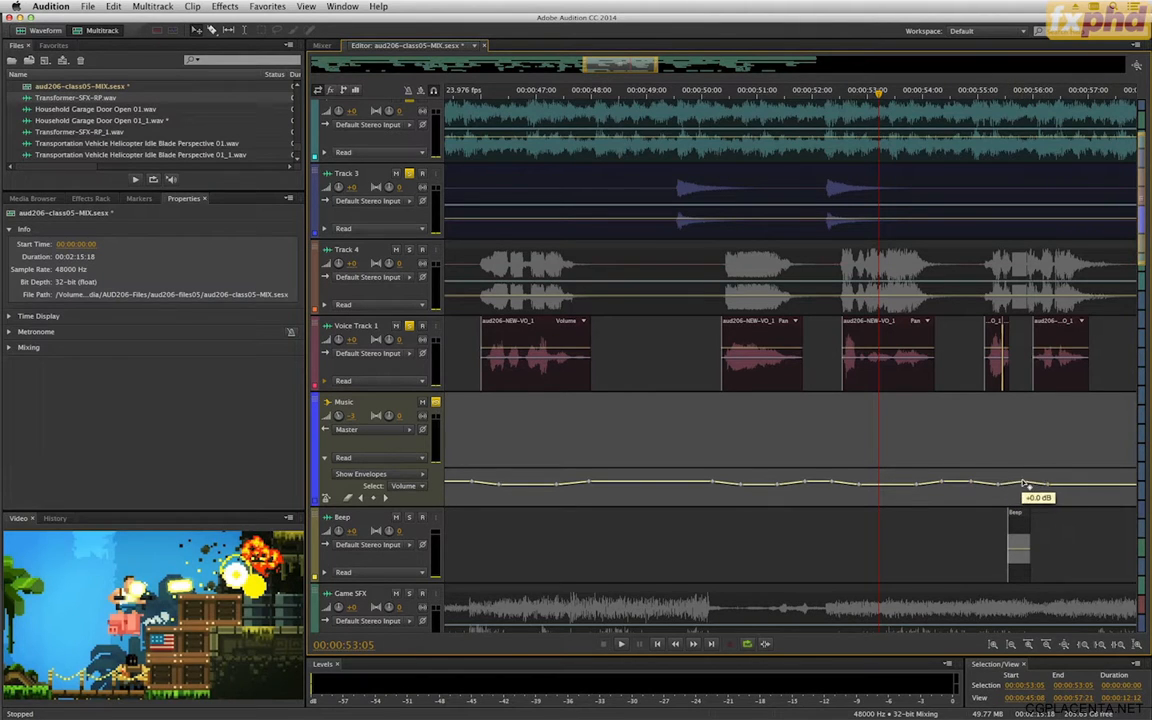
key("space")
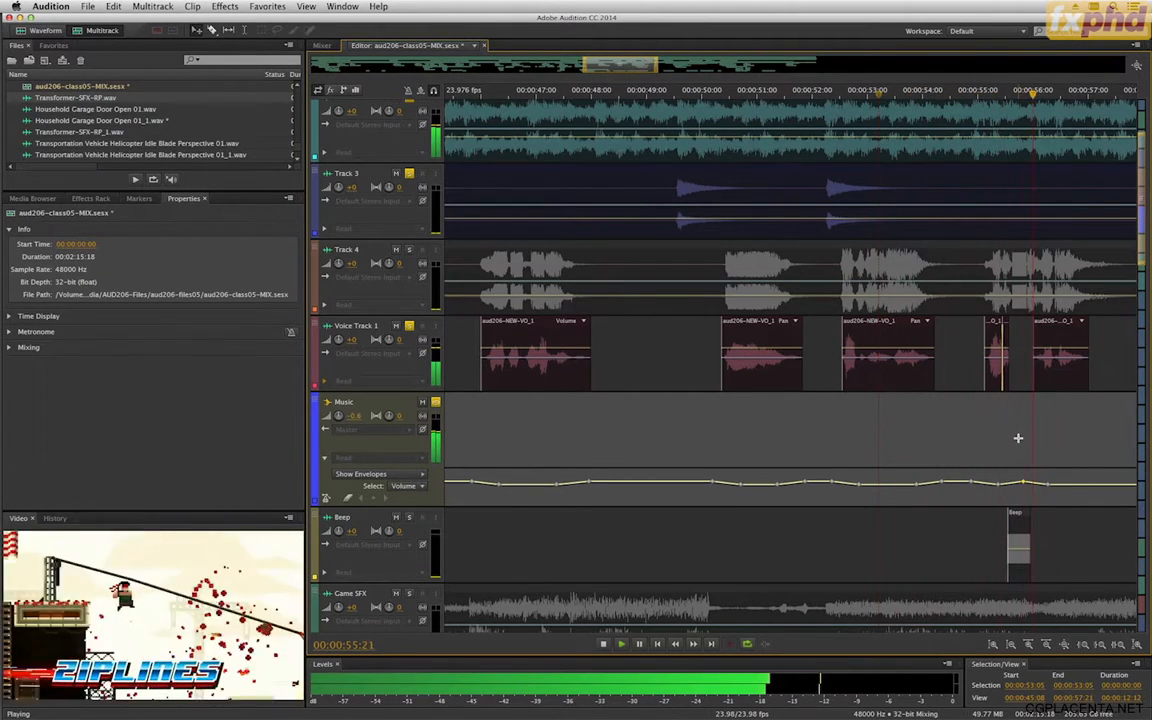
key("space")
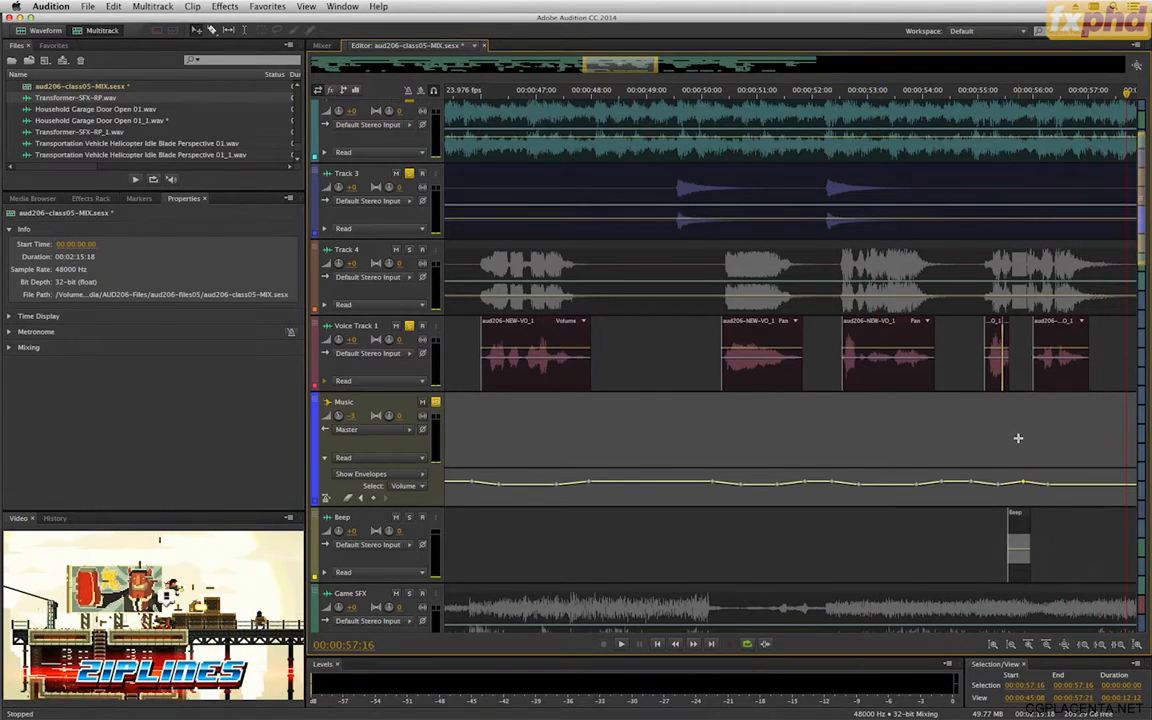
Add four Music volume keyframes around the voice gap at about 57 to 58 seconds and raise the middle two to 0 dB.
scroll(1018, 437, "down", 3)
scroll(743, 499, "up", 1)
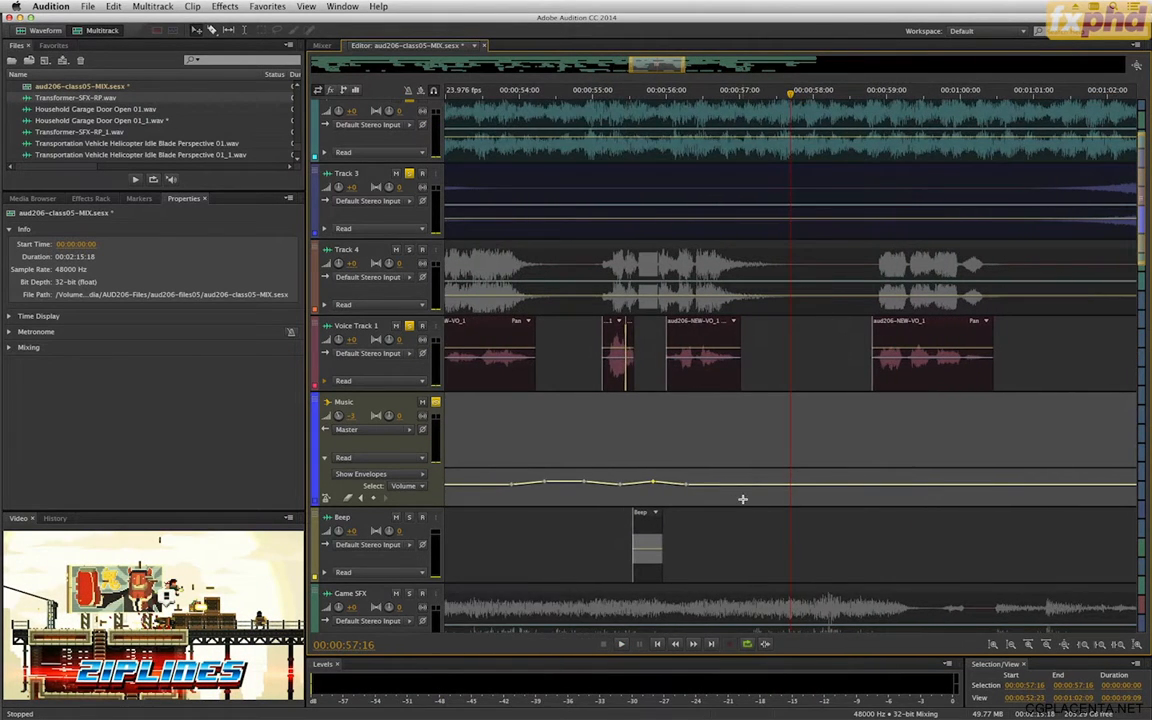
scroll(743, 499, "down", 2)
scroll(586, 481, "down", 1)
left_click(742, 485)
left_click(764, 485)
key("Delete")
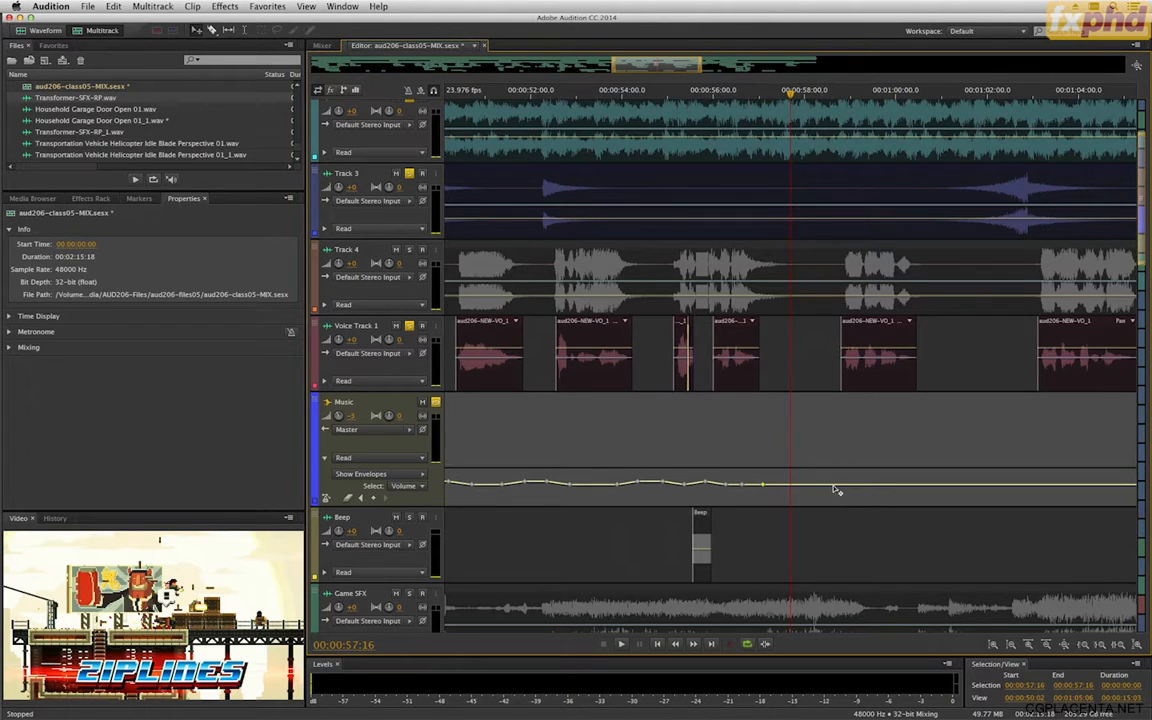
left_click(854, 486)
left_click(831, 485)
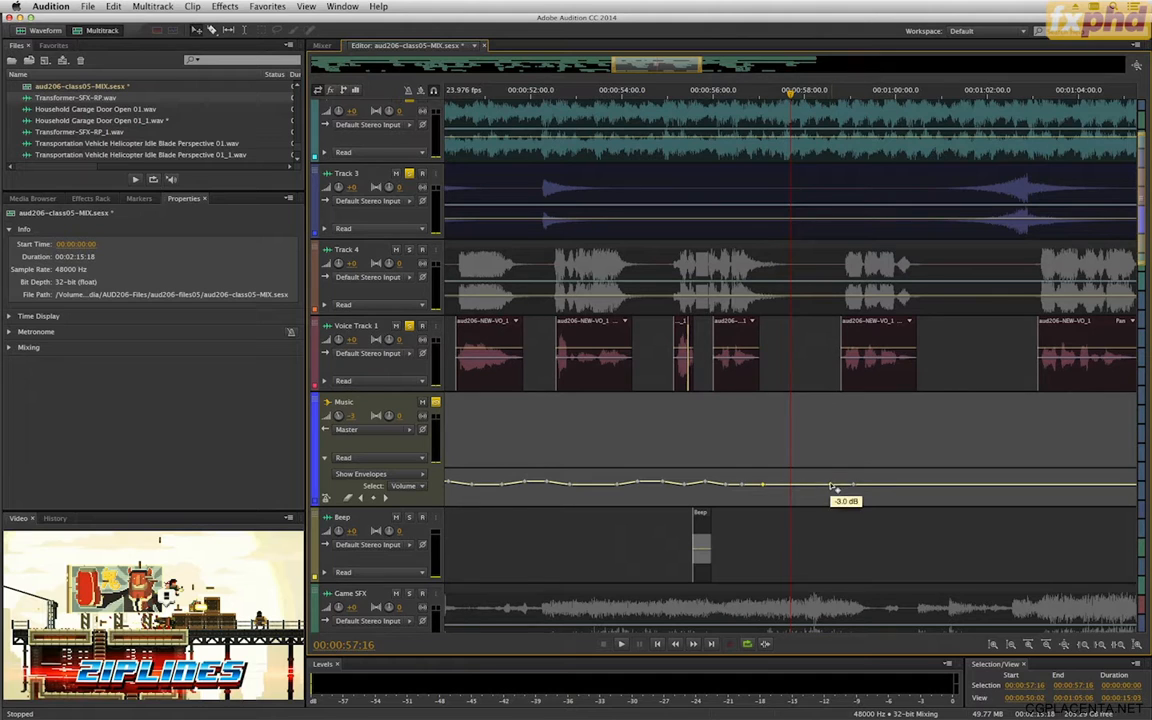
Raise the Music volume to 0 dB with keyframes across the voice gap from about 1:00 to 1:03, and play it back.
left_click(907, 486)
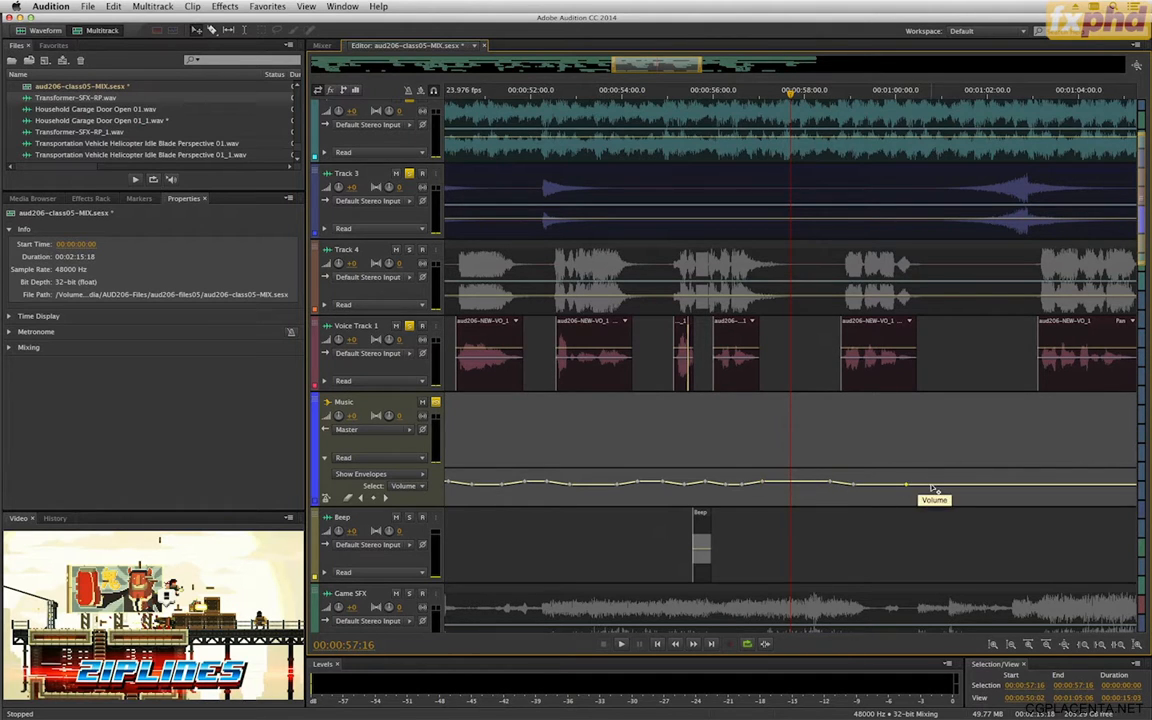
left_click(1055, 486)
left_click(1031, 485)
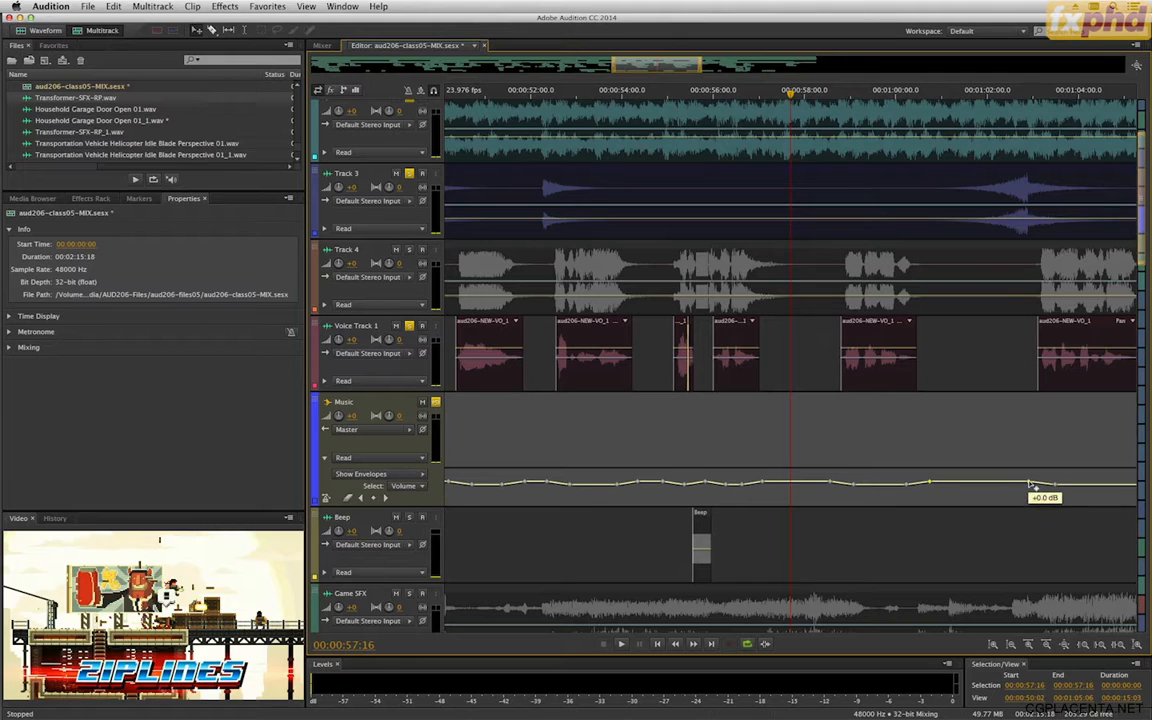
key("space")
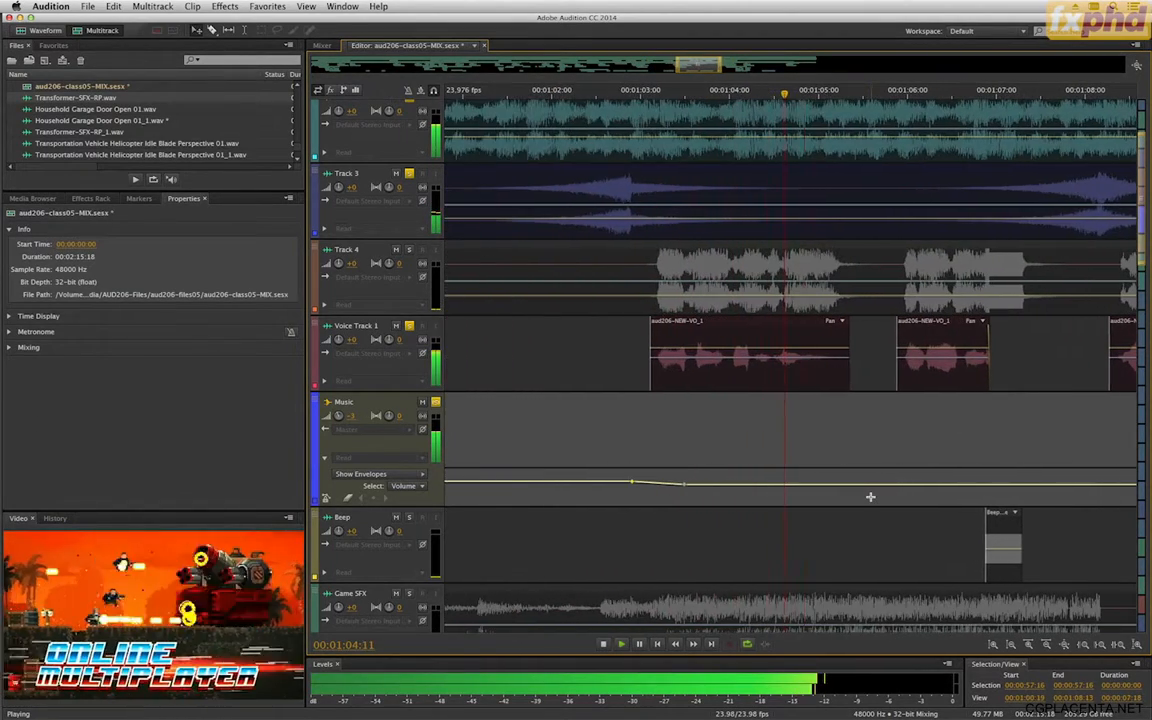
key("space")
Add four Music volume keyframes around the voice gap at about 1:05, raise the middle two, and play the section.
left_click(831, 485)
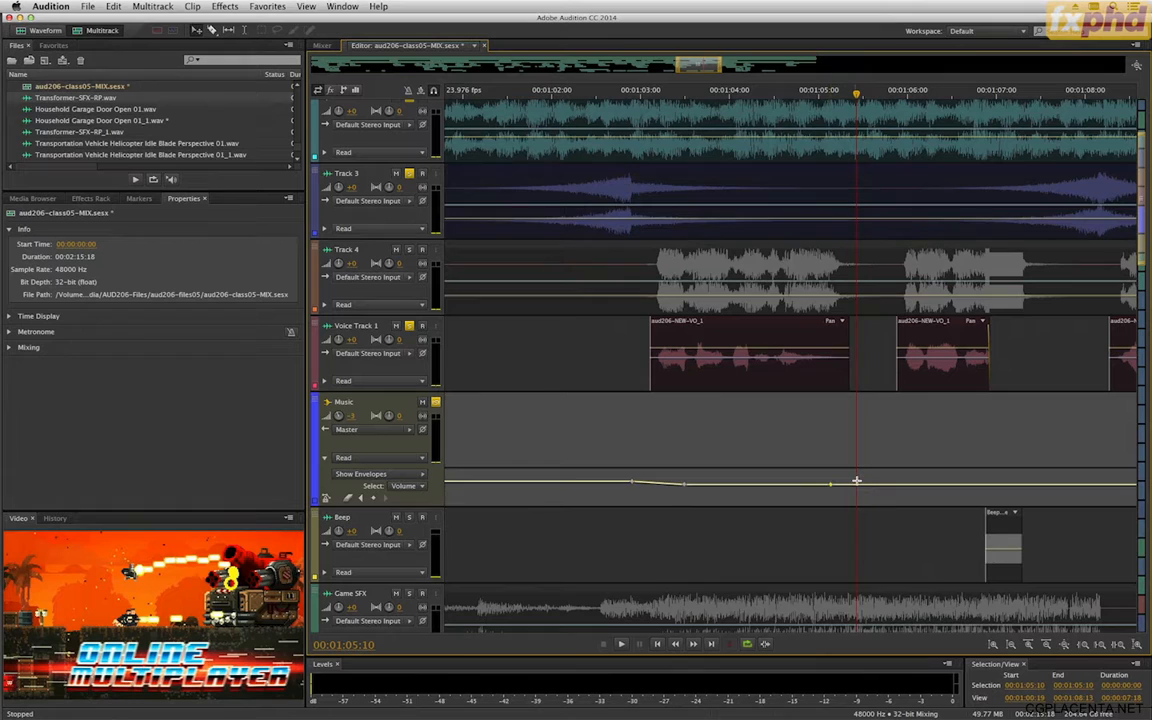
left_click(887, 486)
left_click(913, 486)
left_click(853, 486)
left_click(887, 486, "super")
left_click_drag(887, 486, 887, 482)
key("space")
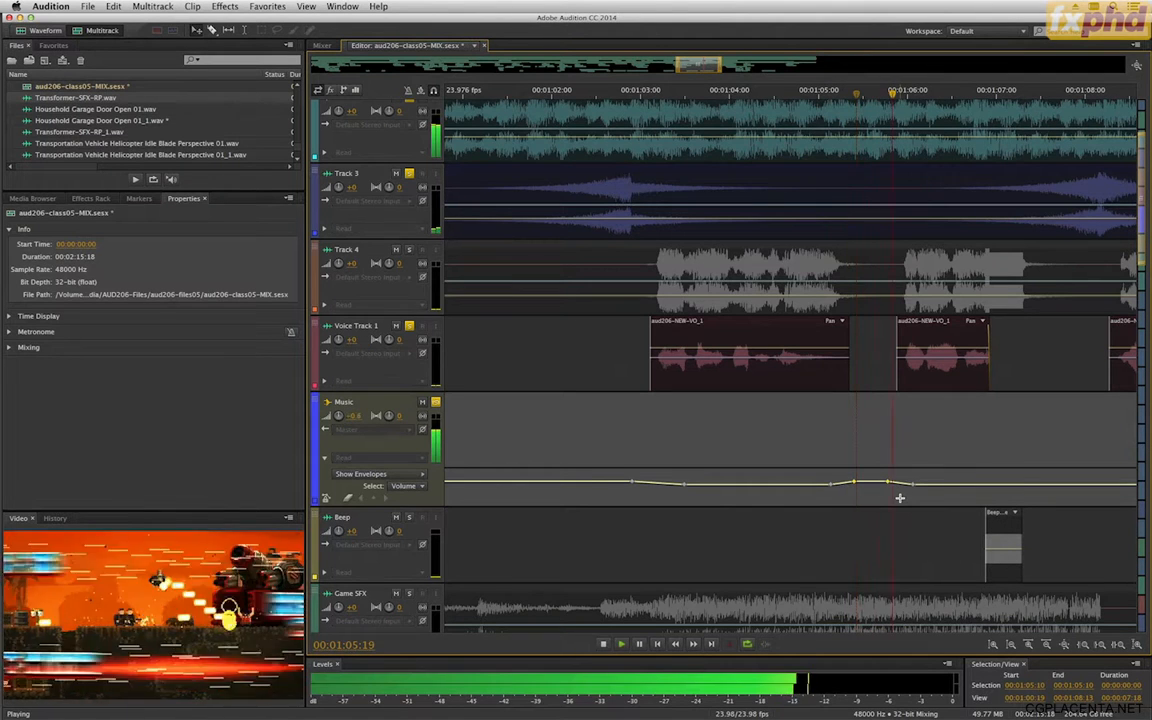
key("space")
Add Music volume keyframes around the voice gap at about 1:07, raise the middle two, and play through the last voice clip.
left_click(999, 486)
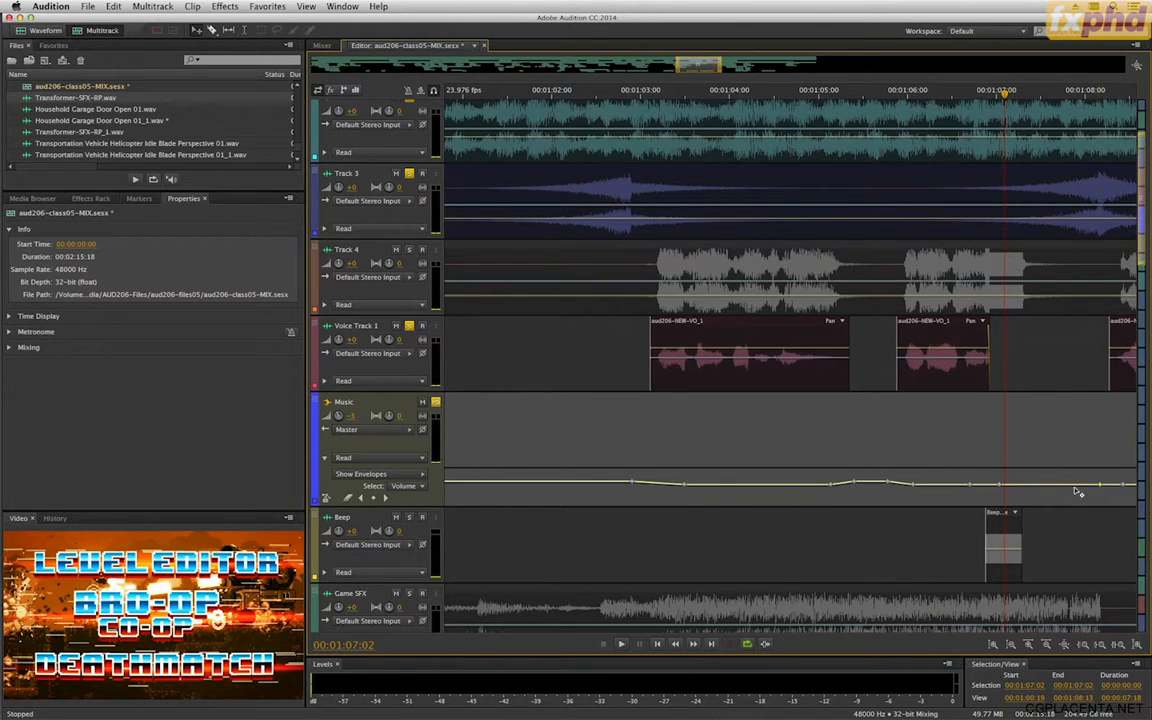
left_click_drag(1005, 491, 1010, 477)
scroll(1015, 471, "down", 5)
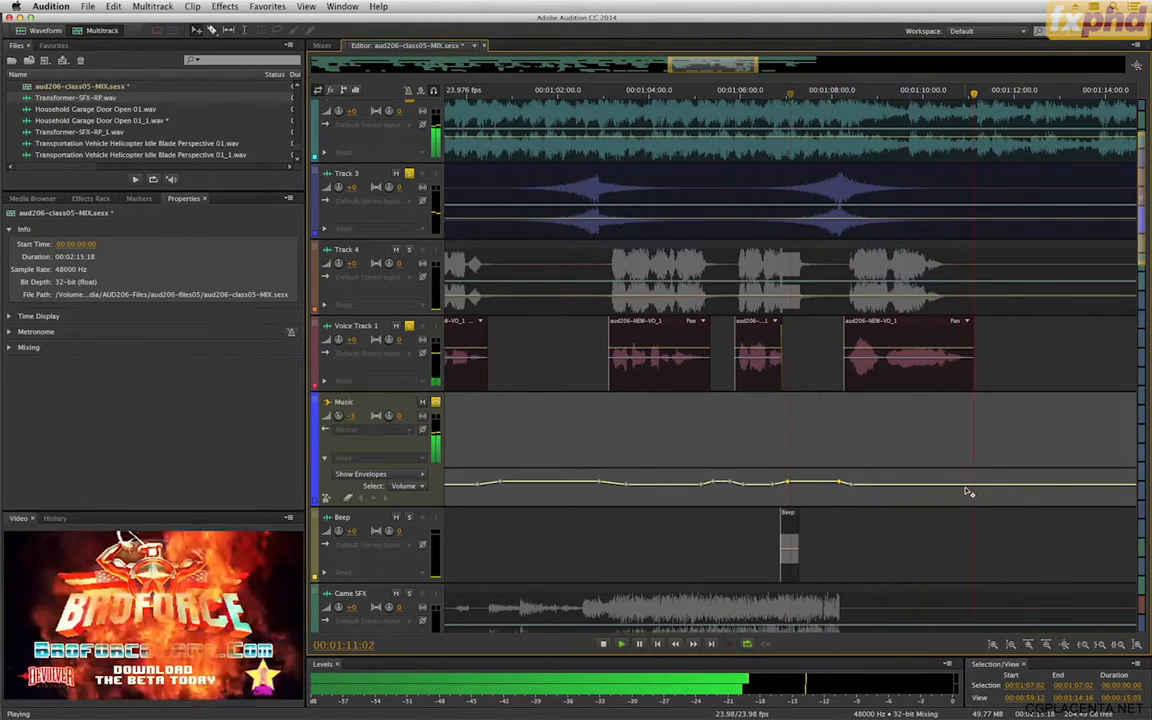
key("space")
Ramp the Music volume up to +3 dB with two keyframes at the end of the last voice clip, and play from 00:01:10:02.
left_click(953, 486)
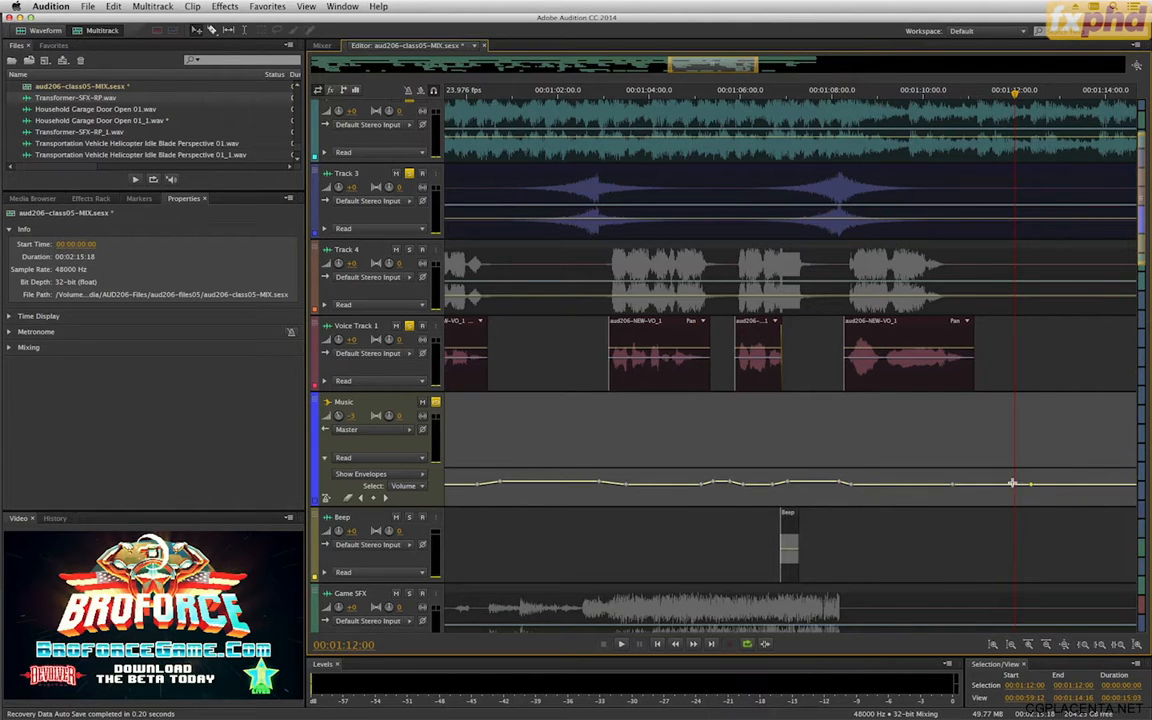
left_click_drag(1035, 488, 1033, 482)
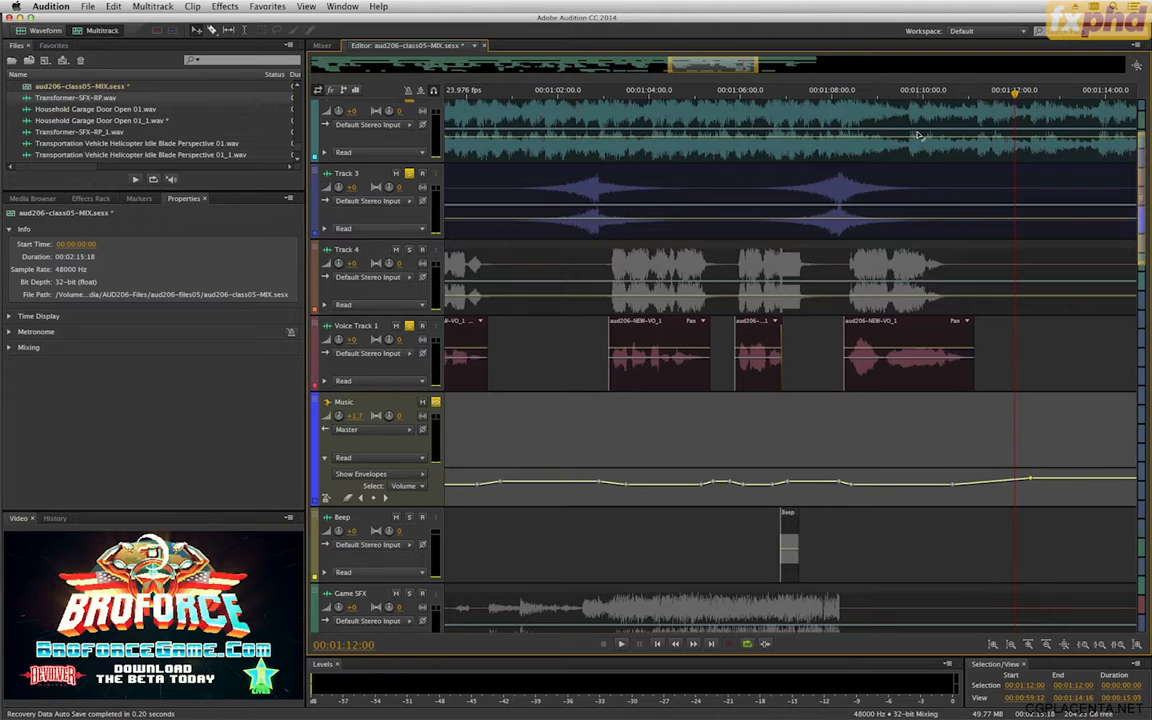
left_click(928, 92)
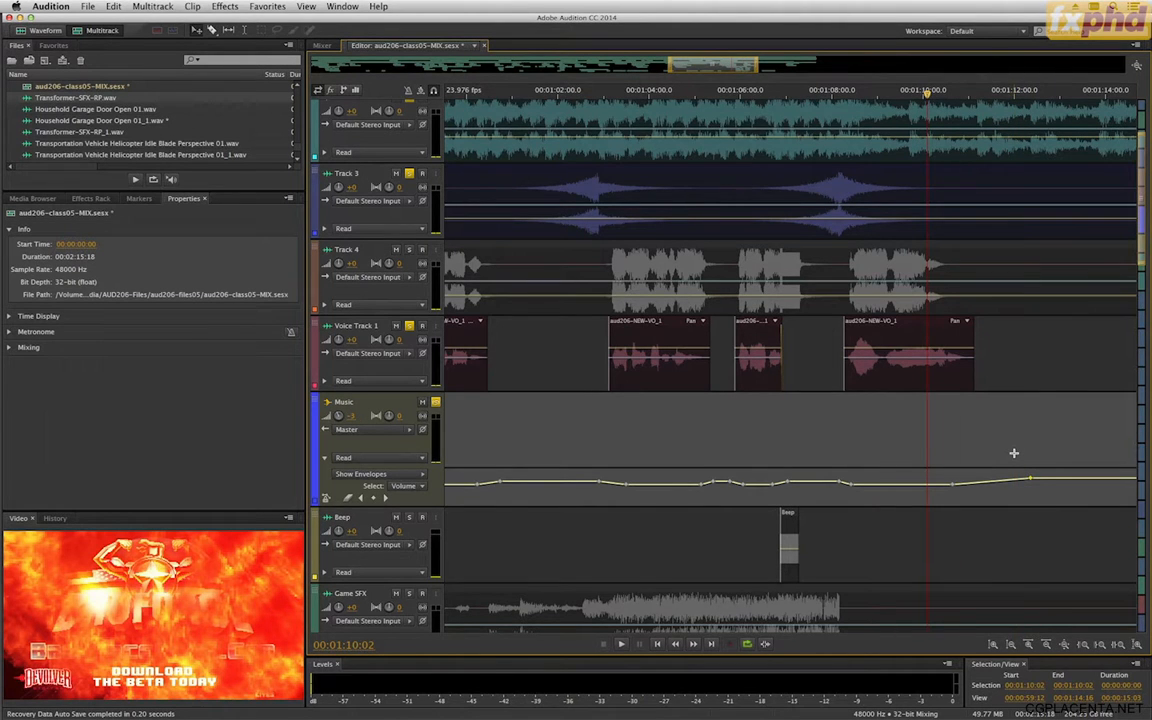
key("minus")
key("space")
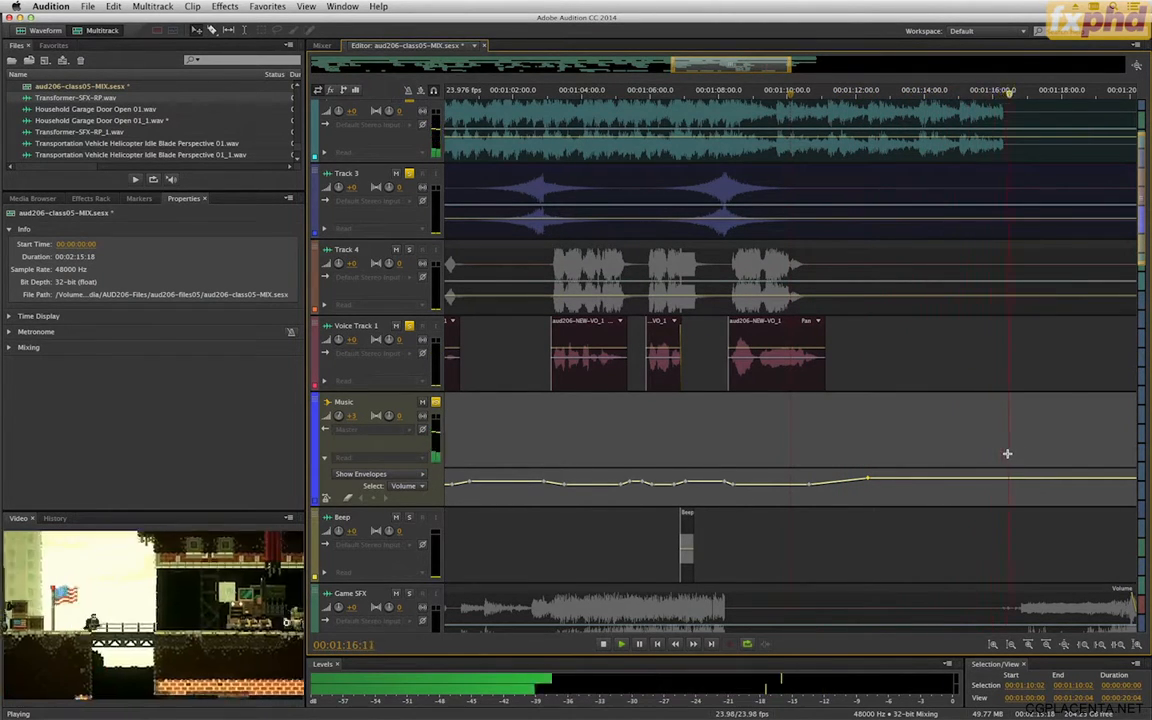
key("space")
Solo the Game SFX track and show the whole session in the timeline.
key("minus")
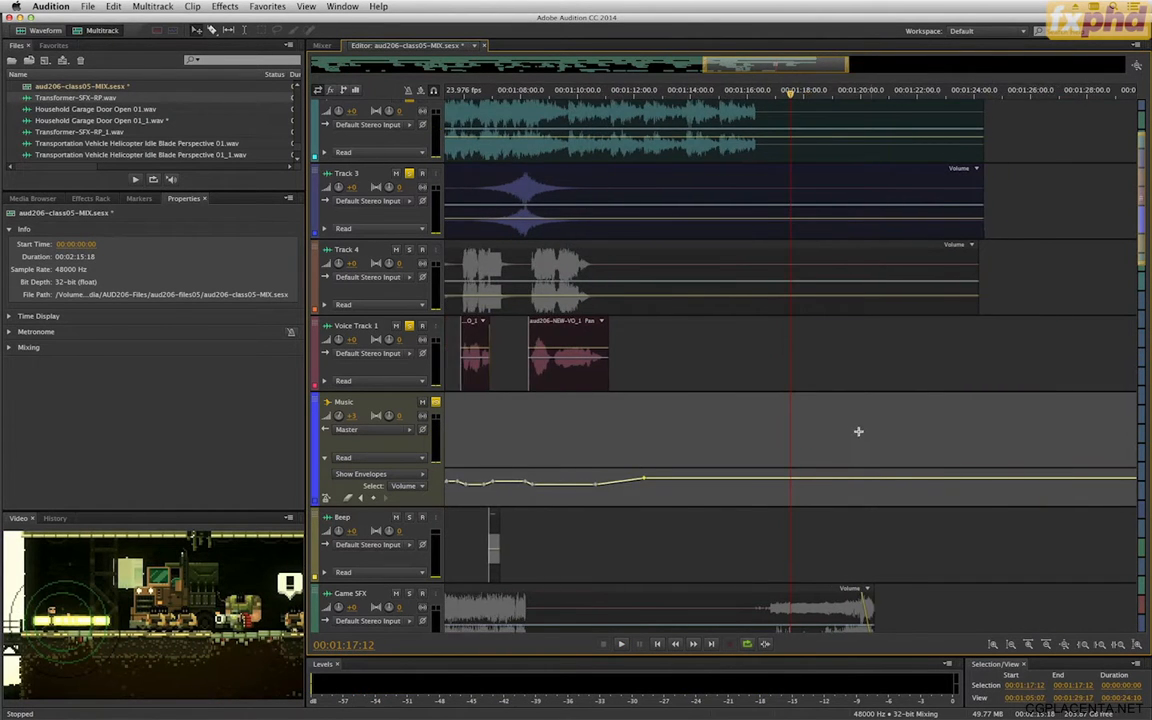
key("minus")
key("minus")
key("minus")
key("minus")
key("minus")
key("minus")
key("minus")
key("minus")
key("minus")
key("minus")
key("minus")
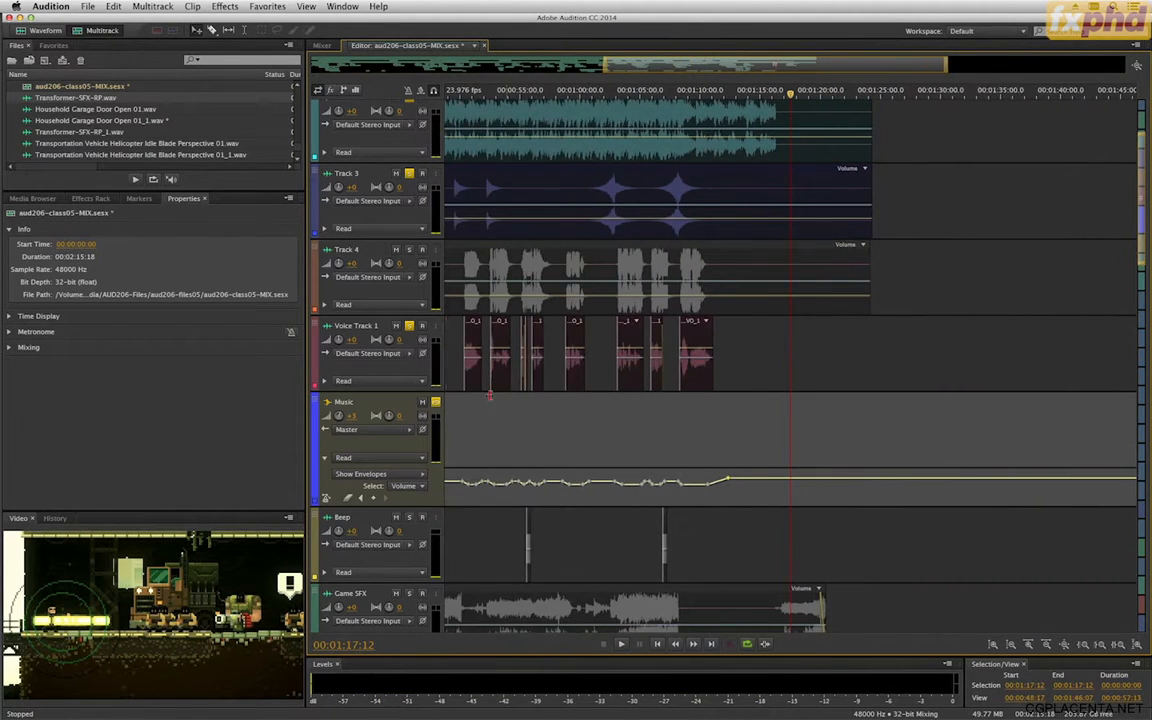
key("minus")
scroll(495, 448, "down", 2)
key("minus")
key("minus")
key("minus")
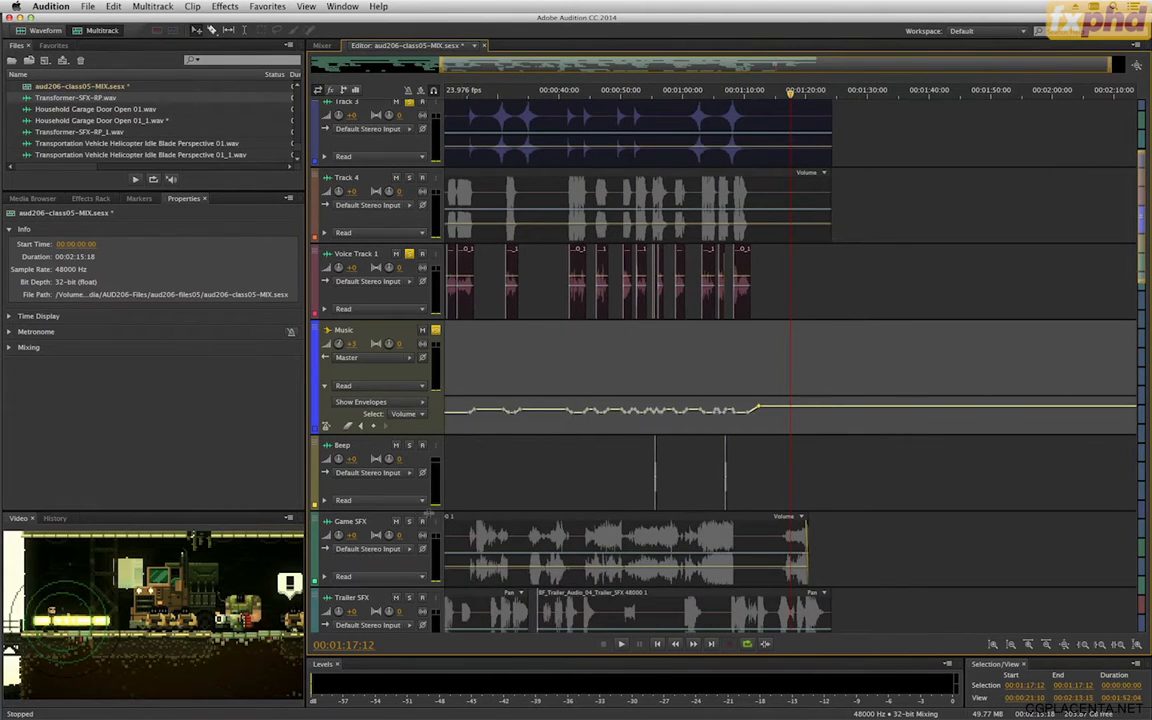
left_click(411, 524)
key("minus")
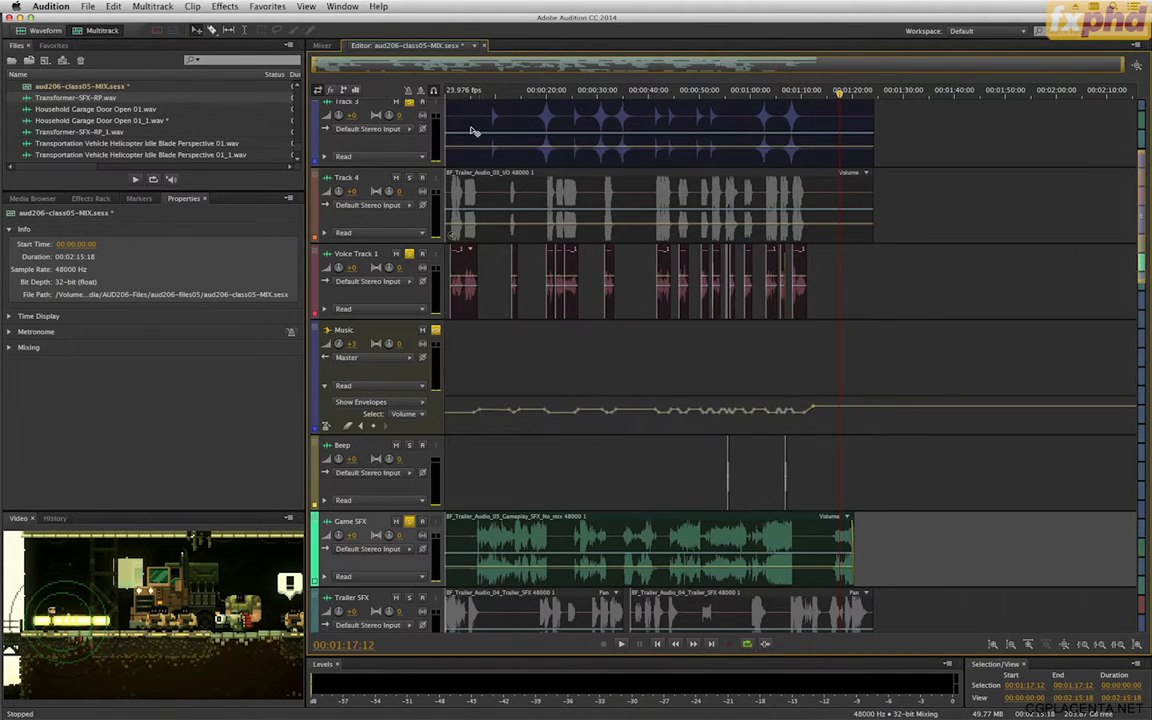
Return the playhead to the start of the session and select the Music track.
left_click_drag(473, 98, 405, 92)
key("equal")
key("equal")
key("equal")
key("equal")
key("equal")
key("equal")
key("equal")
key("equal")
key("equal")
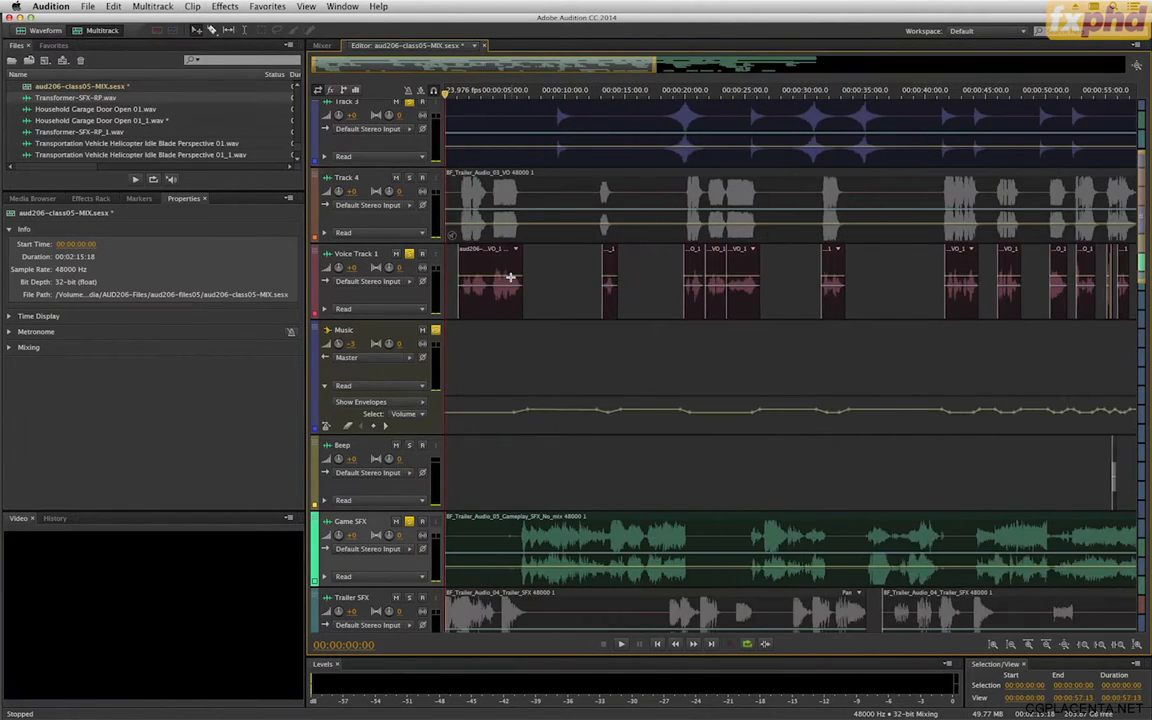
left_click(408, 331)
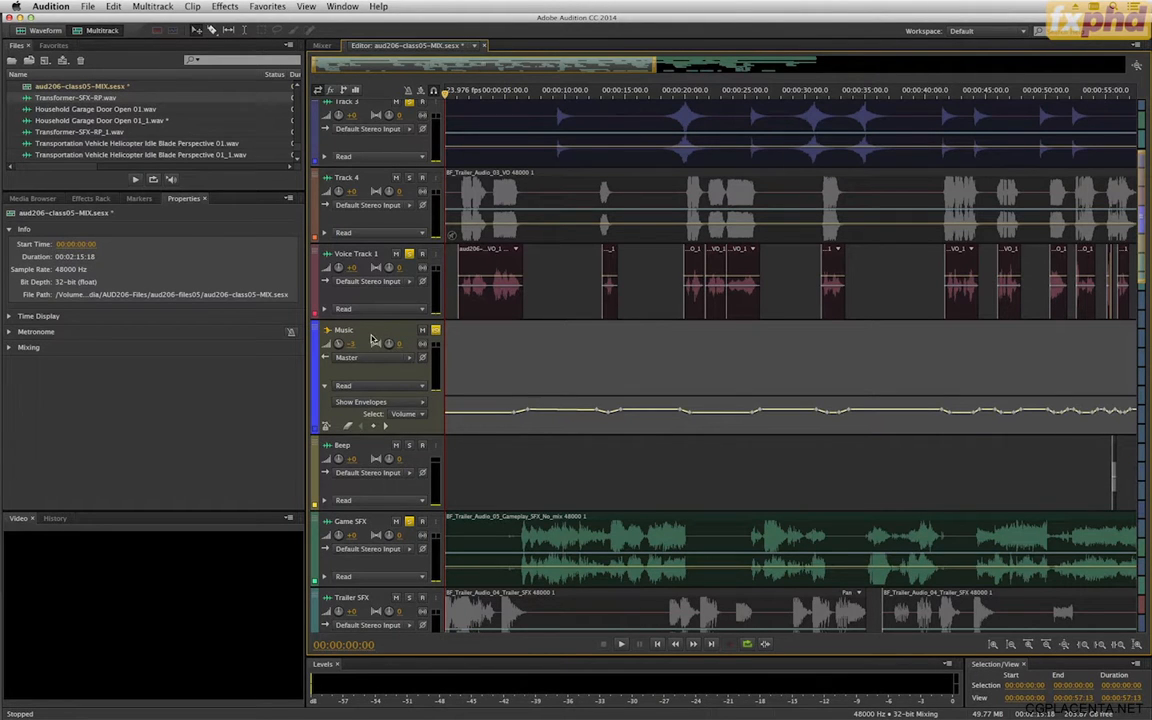
Show the Music track's effects rack and set the playhead to 00:00:00:18, enlarging the opening seconds of the timeline.
left_click(90, 198)
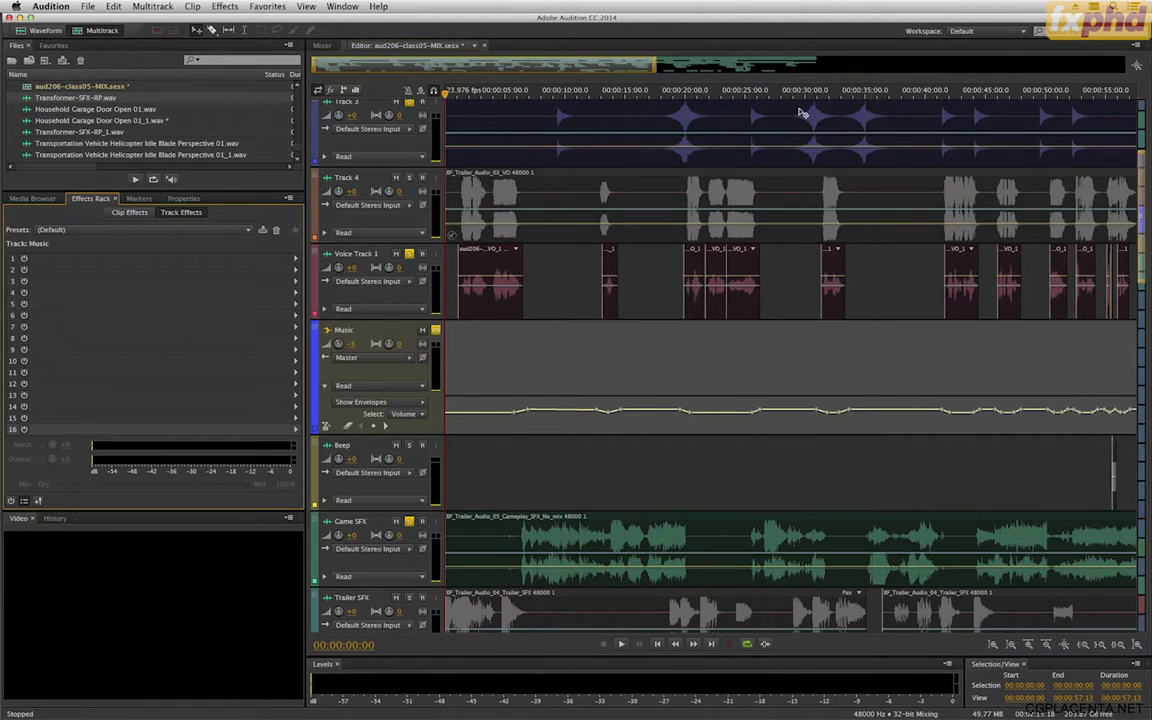
key("minus")
key("minus")
left_click(453, 95)
key("equal")
key("equal")
key("equal")
key("equal")
key("equal")
key("equal")
key("equal")
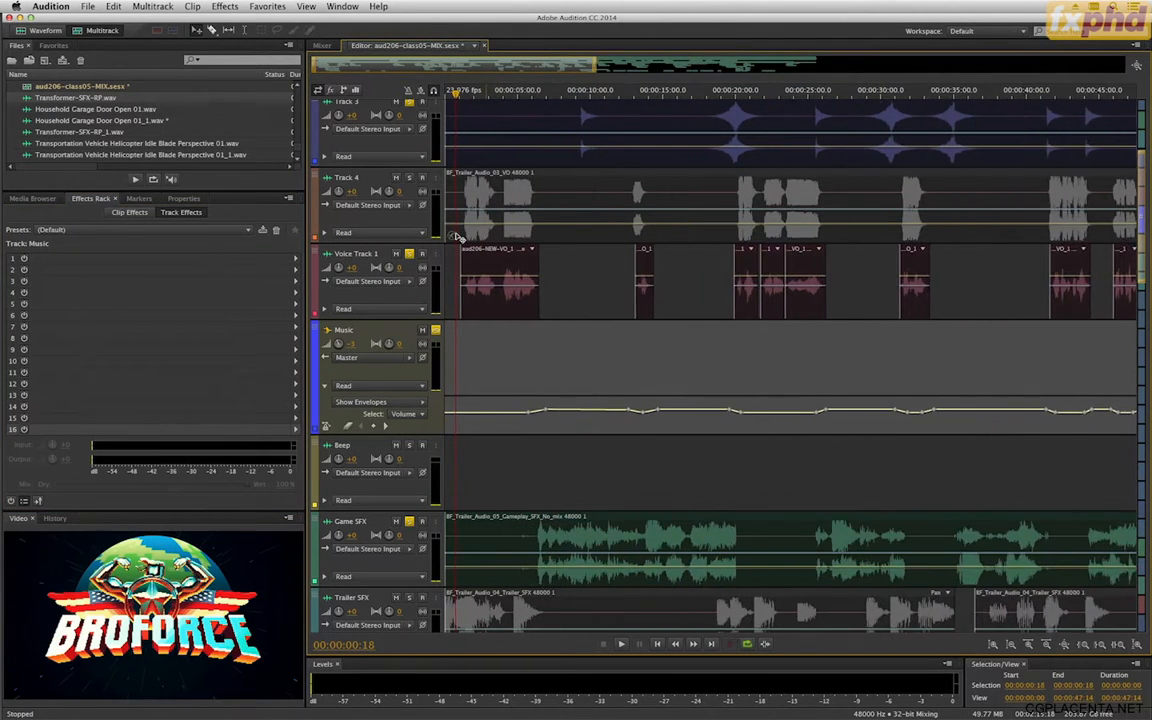
scroll(463, 231, "up", 2)
scroll(463, 231, "up", 2)
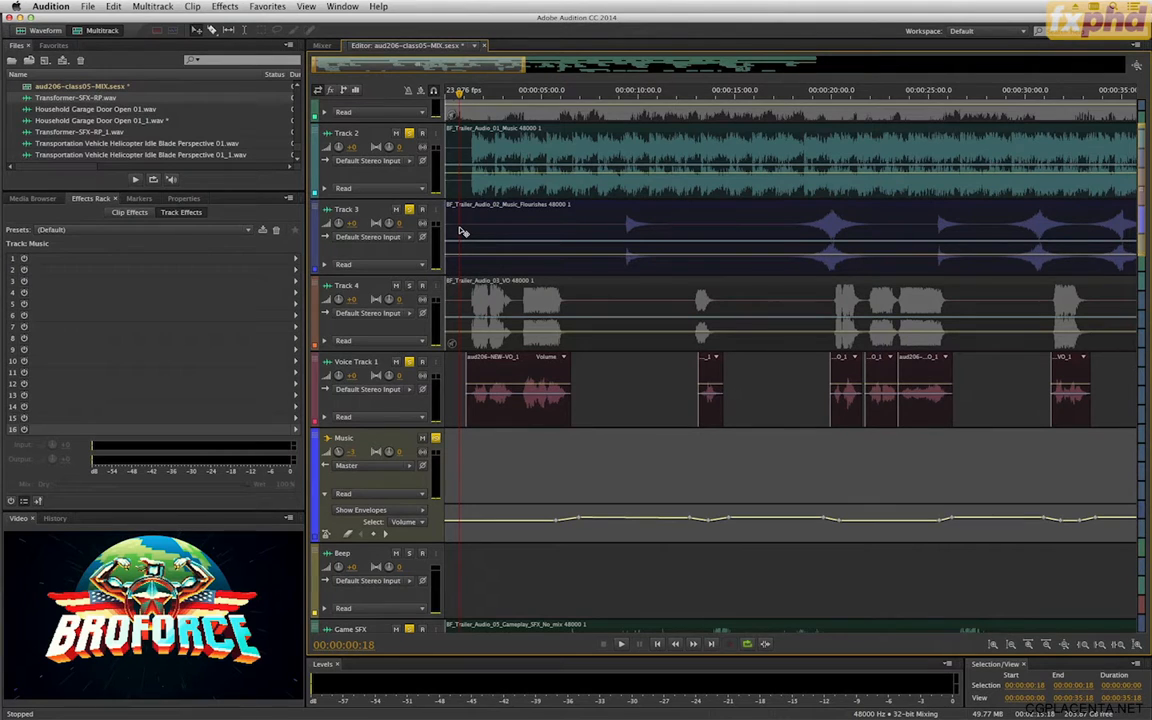
Add a Parametric Equalizer to the Music track's first effect slot and turn off its low-pass and low-shelf bands.
left_click(296, 262)
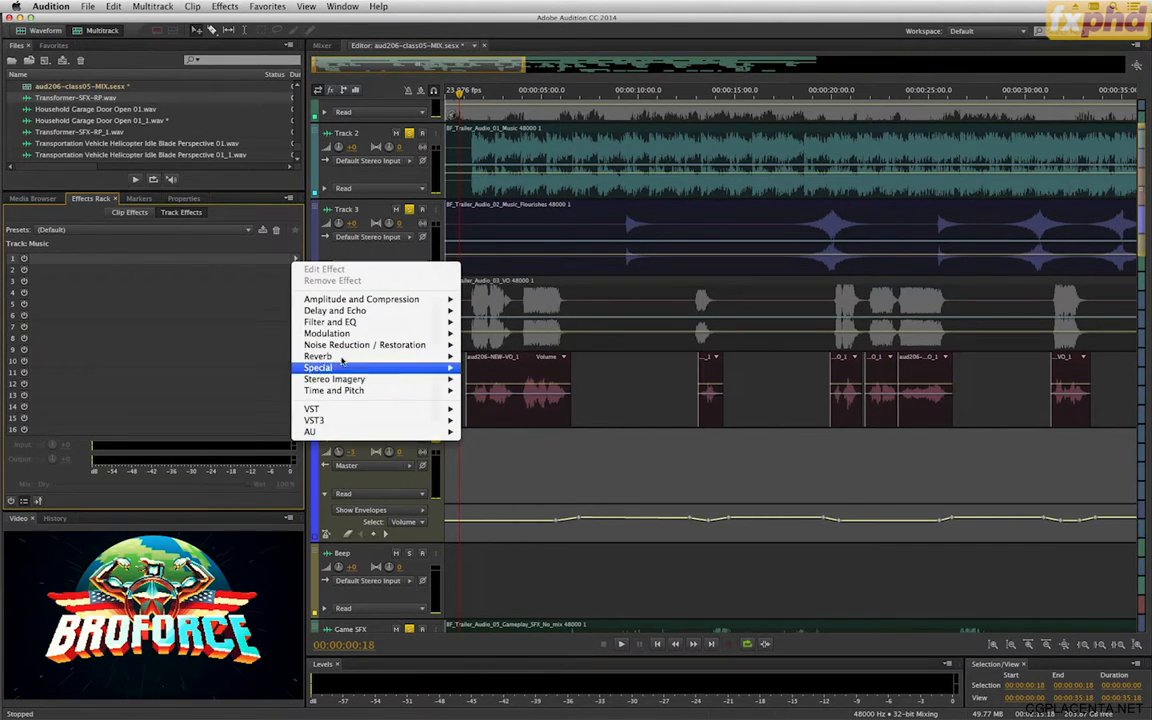
mouse_move(345, 333)
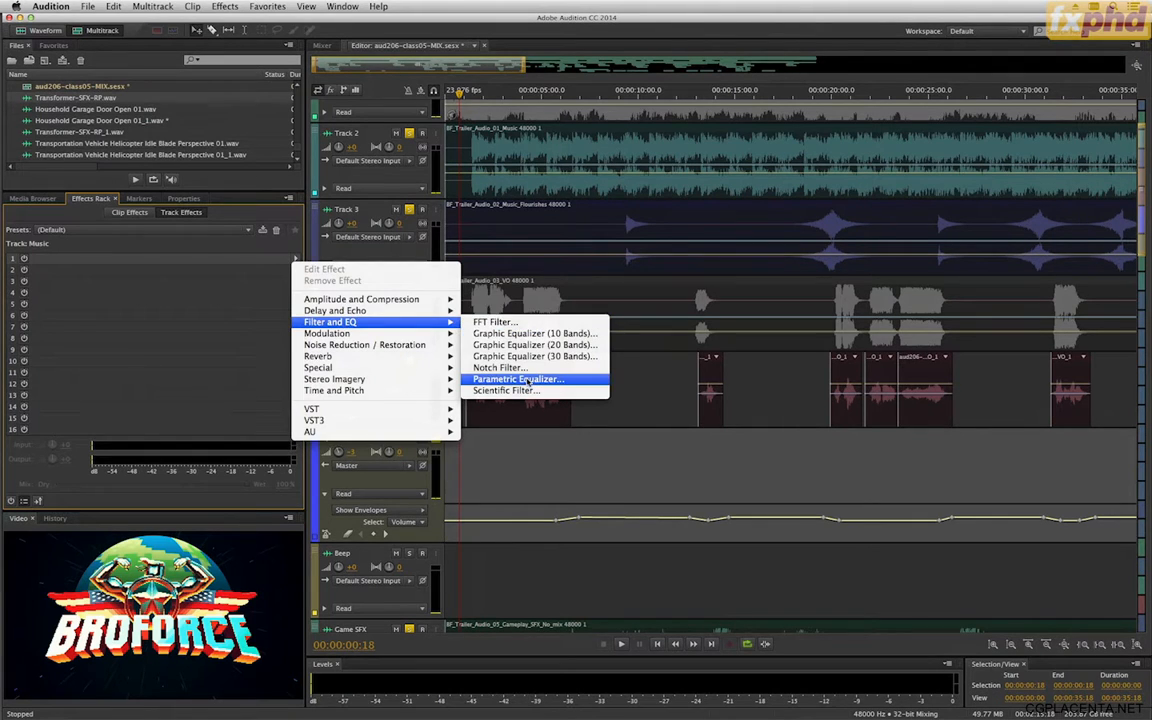
left_click(520, 379)
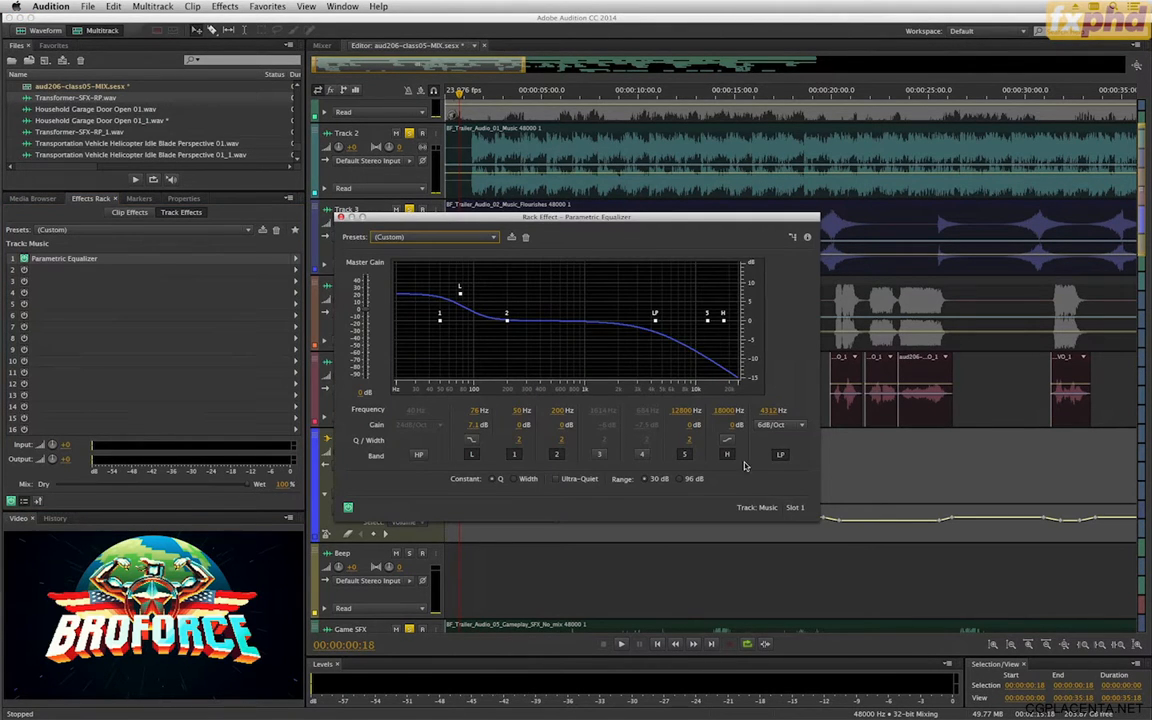
left_click(780, 456)
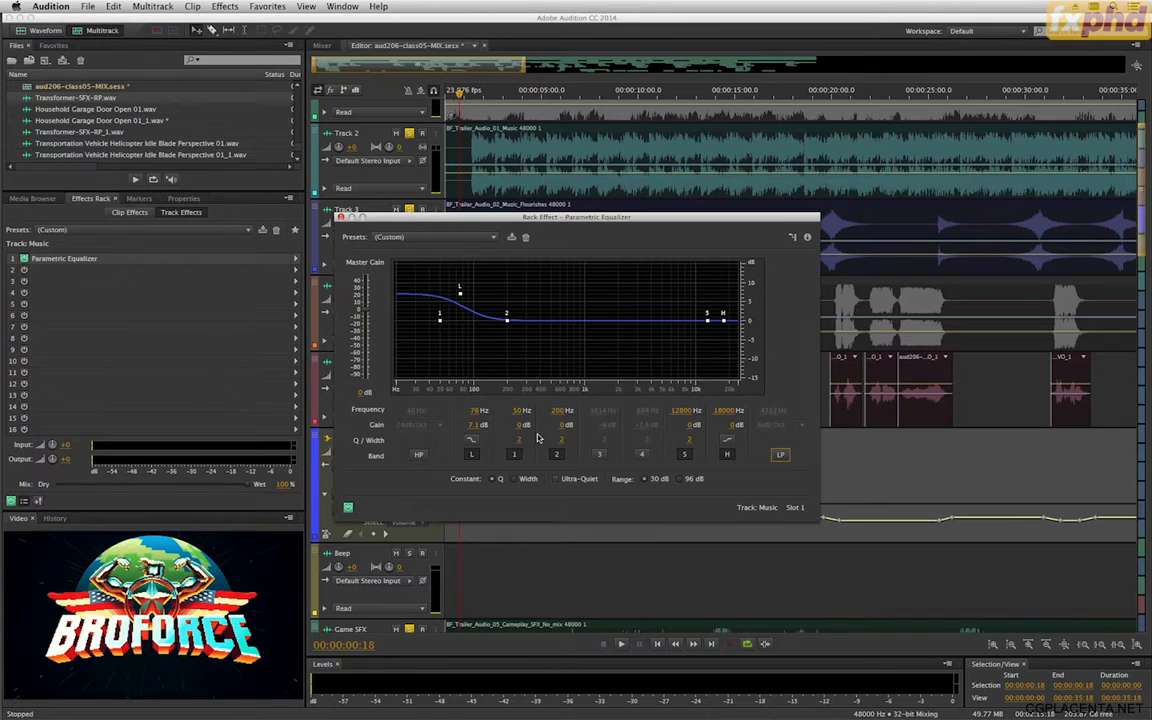
left_click(471, 452)
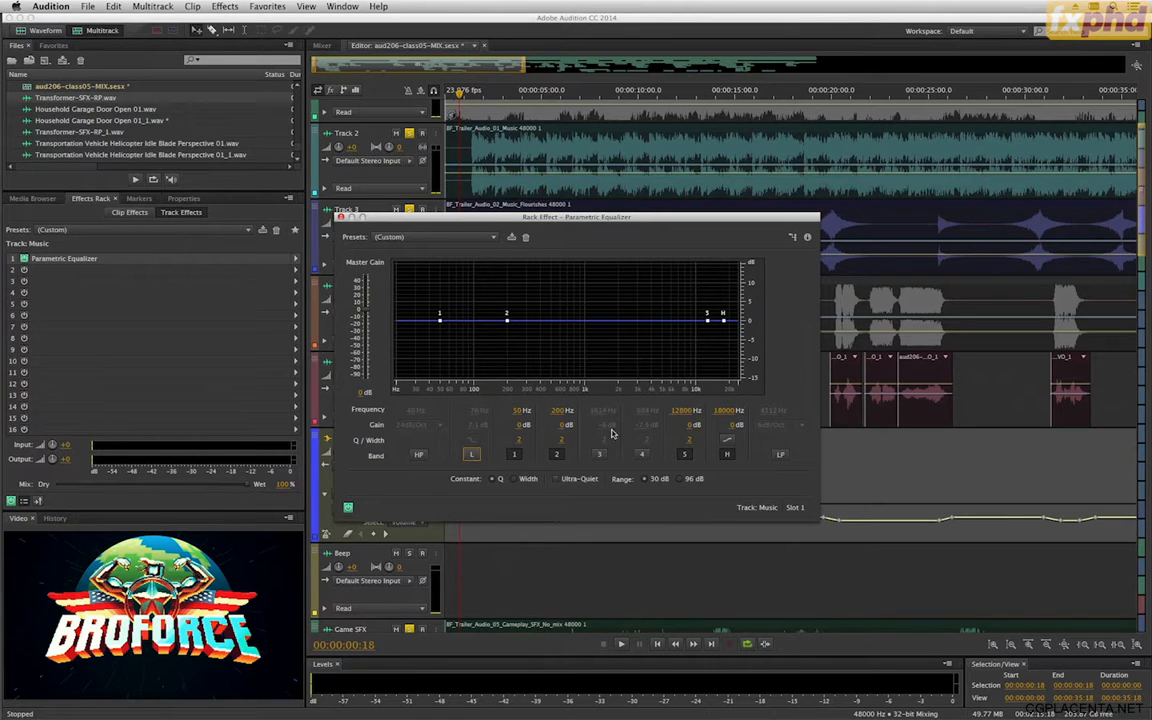
Set band 5 of the Music equalizer to about 2065 Hz with a Q of 1, and move the equalizer window off the timeline.
left_click_drag(685, 411, 630, 410)
left_click(688, 440)
left_click_drag(596, 222, 296, 339)
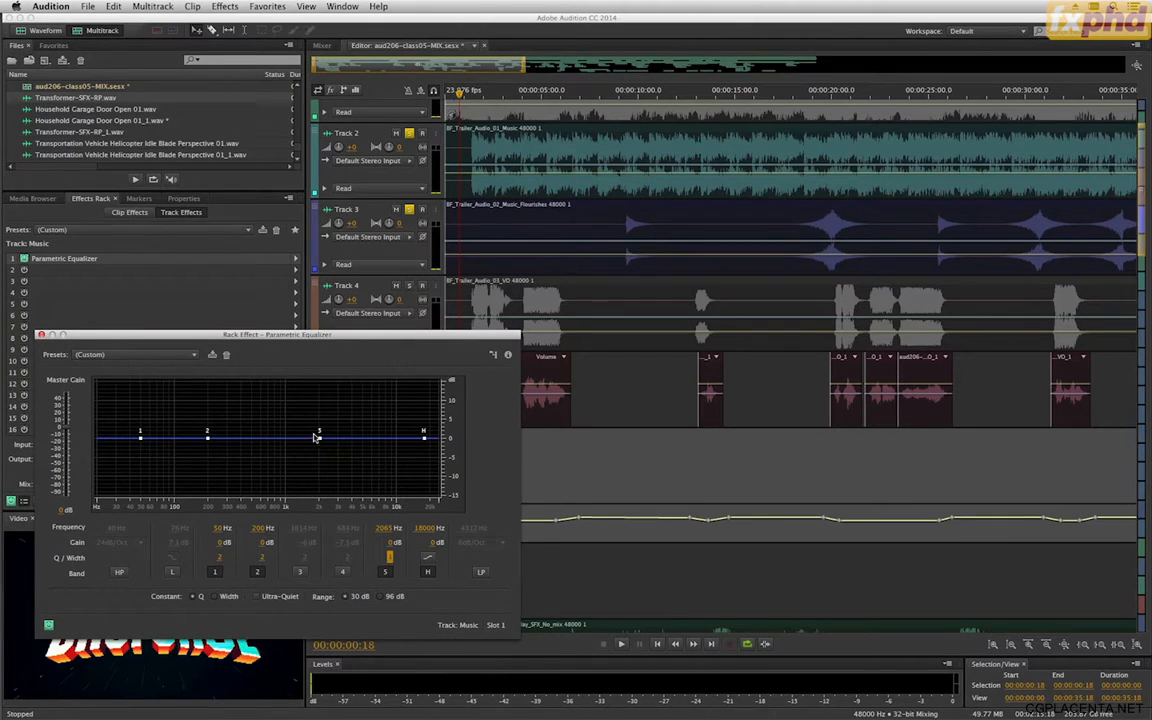
Try boosting band 5 of the Music equalizer to 5.2 dB at about 2045 Hz during playback, and listen again from 00:00:19:22.
key("space")
mouse_move(316, 437)
left_mouse_down()
mouse_move(318, 400)
mouse_move(325, 423)
left_mouse_up()
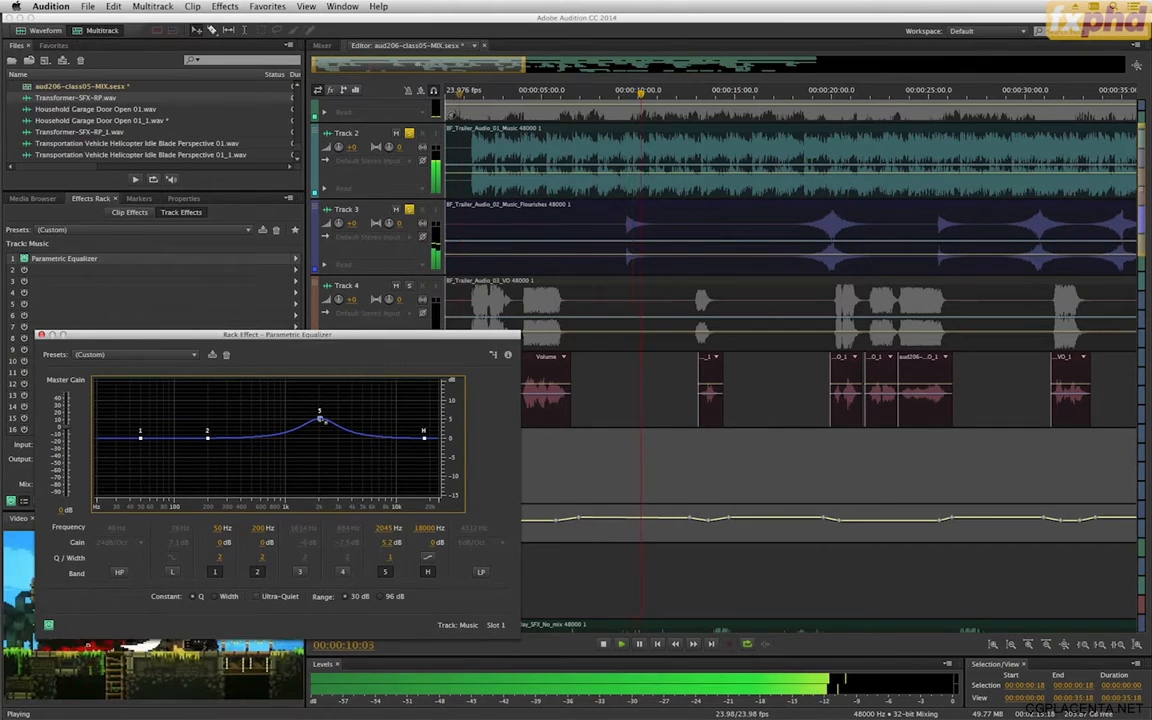
key("space")
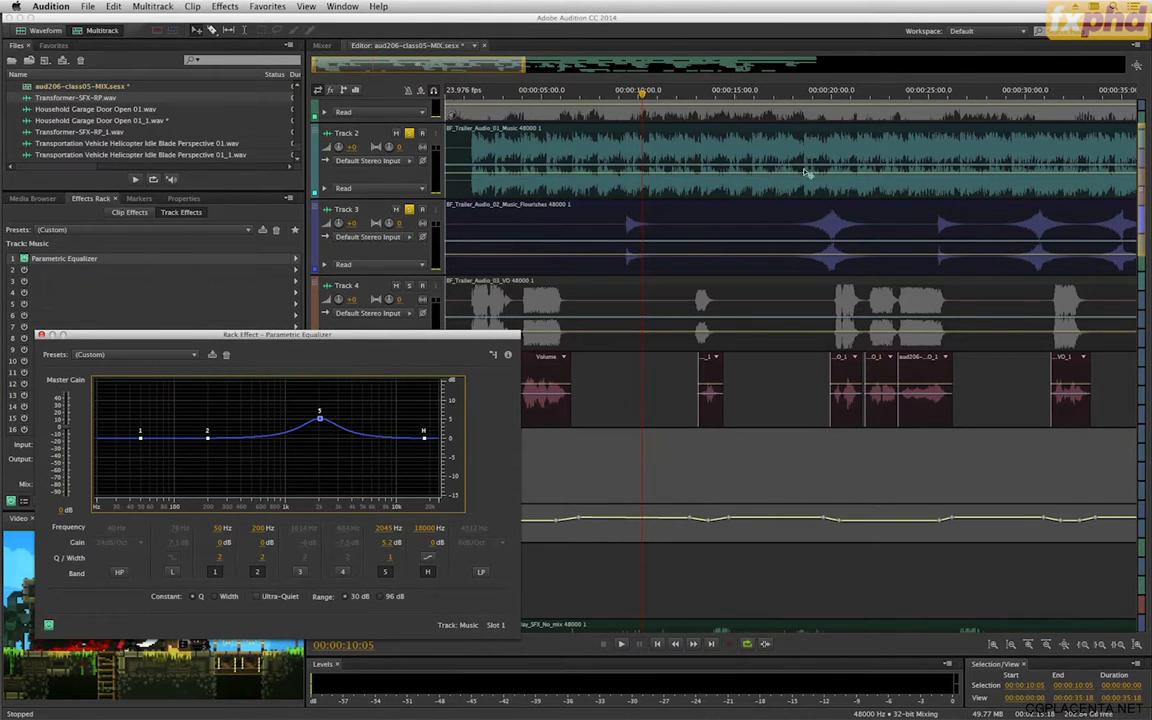
left_click(834, 93)
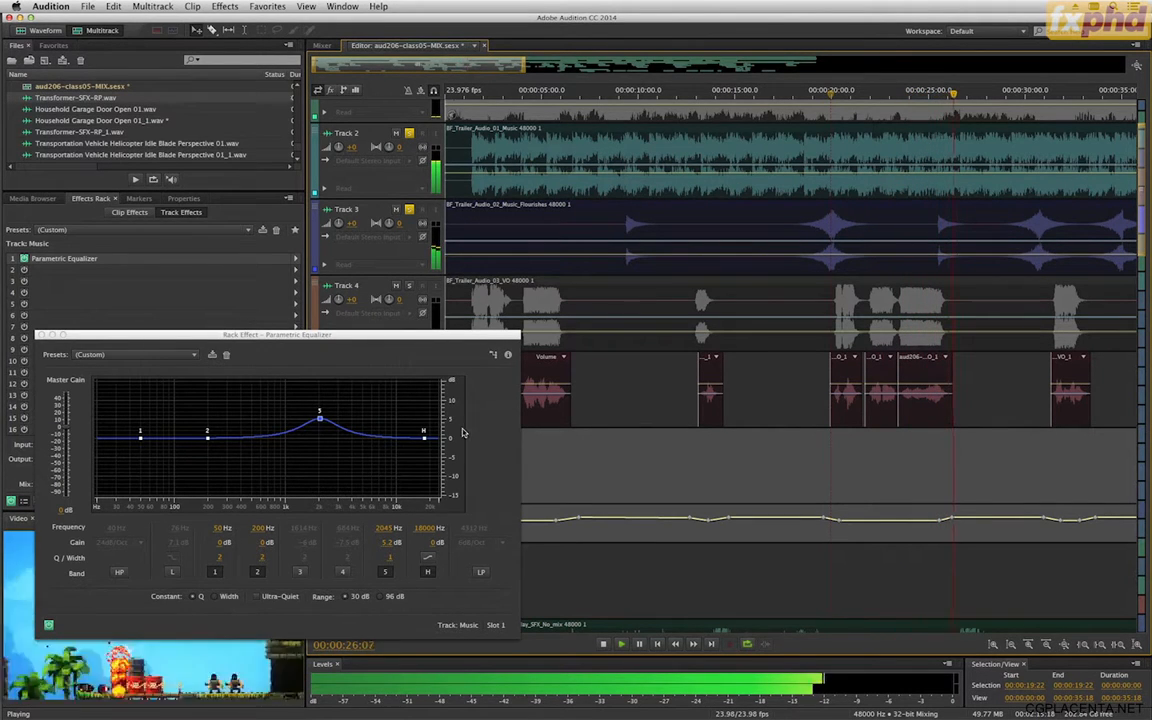
key("space")
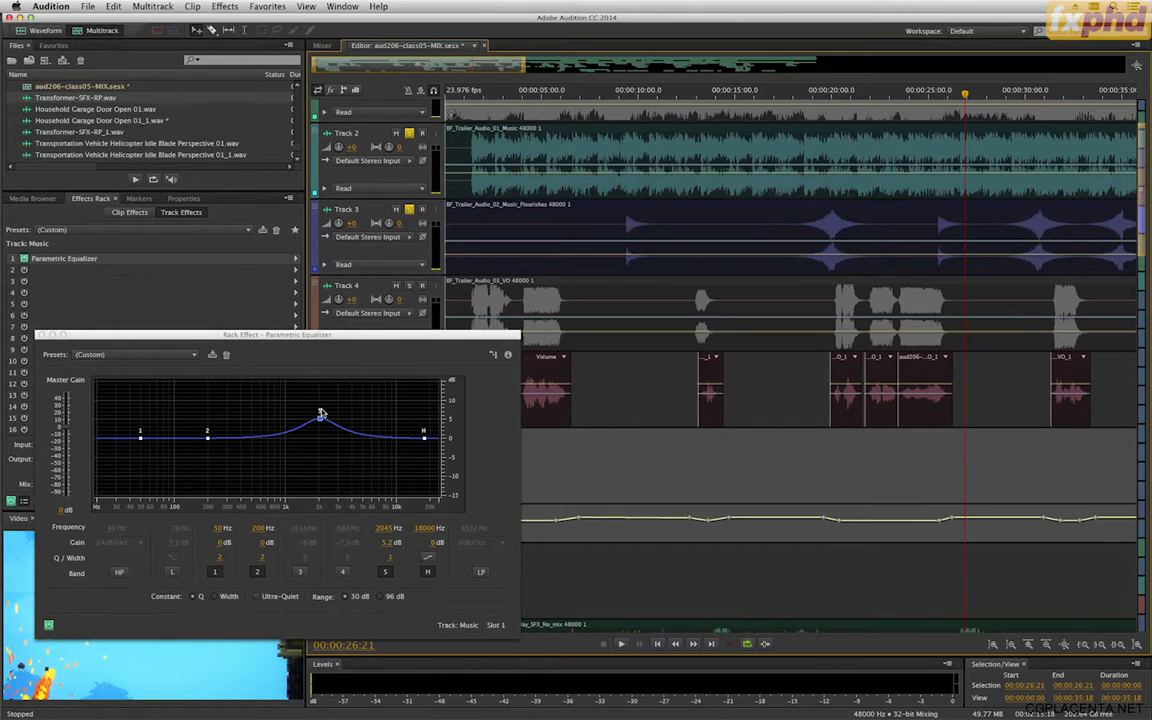
Cut band 5 of the Music equalizer to -3 dB at about 1994 Hz, play from 00:00:19:11, and close the equalizer.
left_click_drag(318, 418, 320, 452)
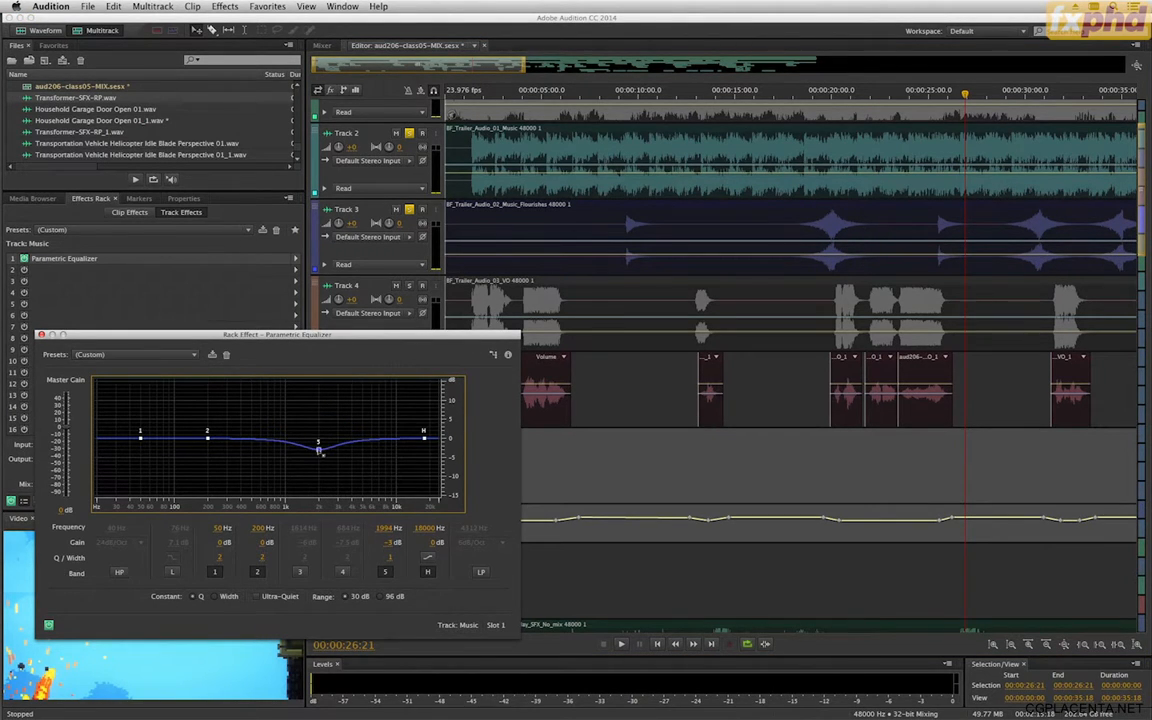
left_click(822, 92)
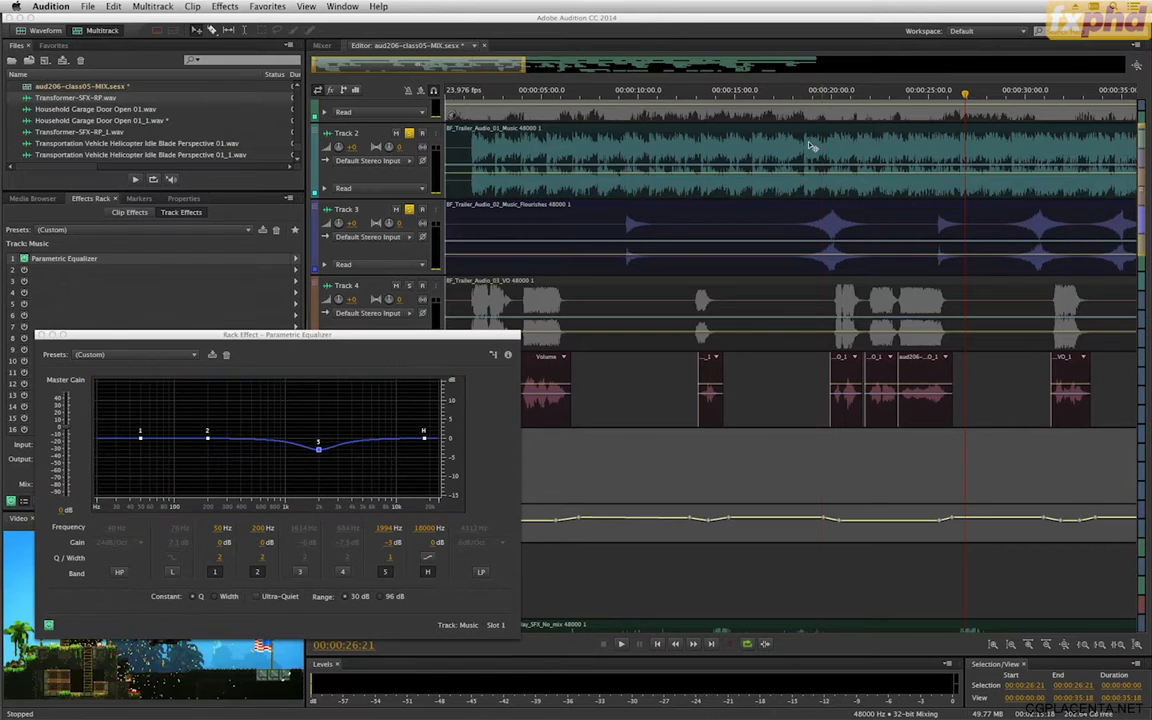
key("space")
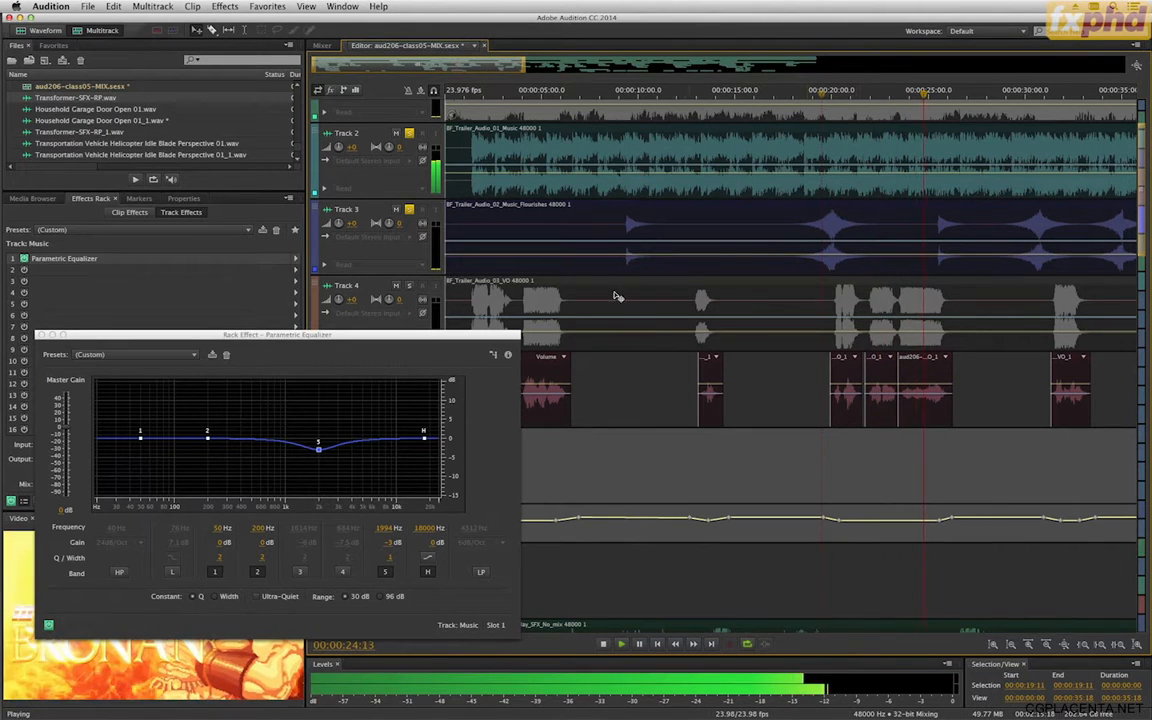
key("space")
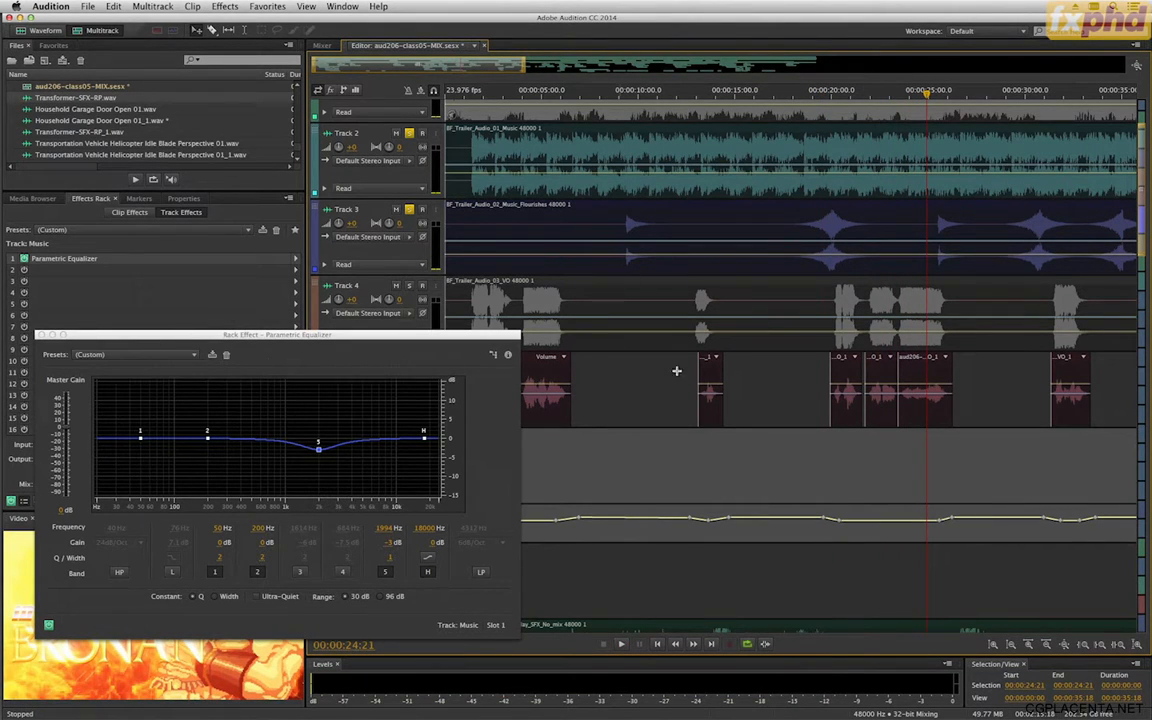
left_click(40, 335)
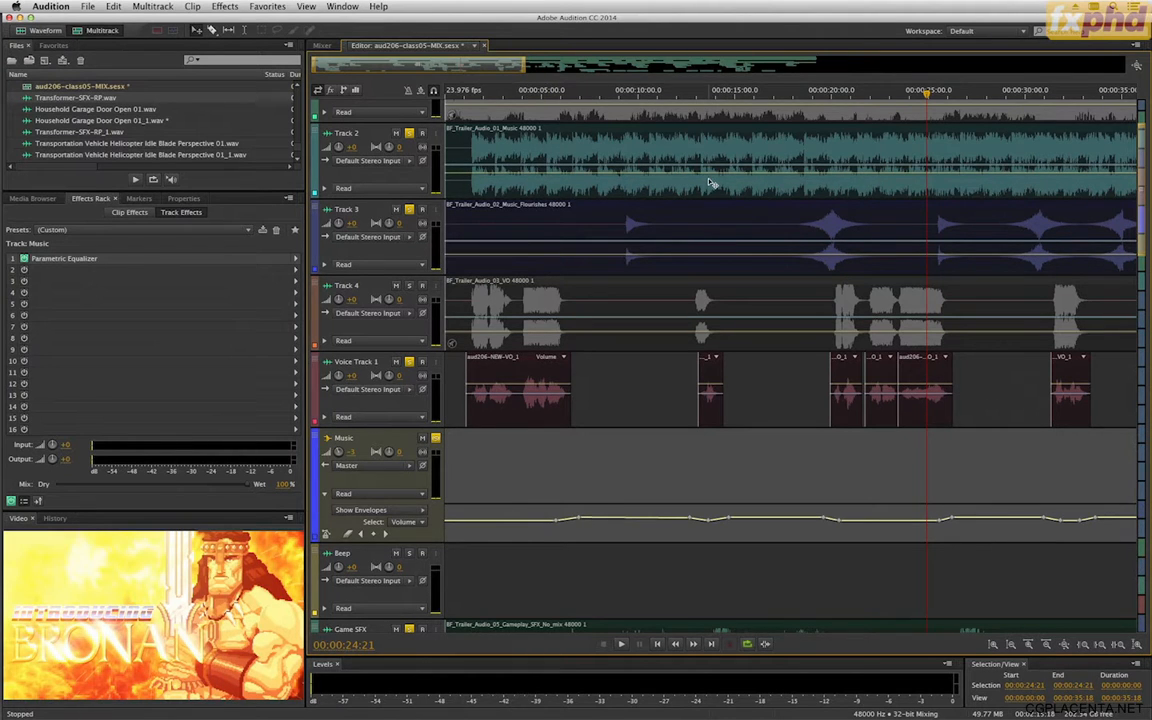
scroll(712, 180, "down", 5)
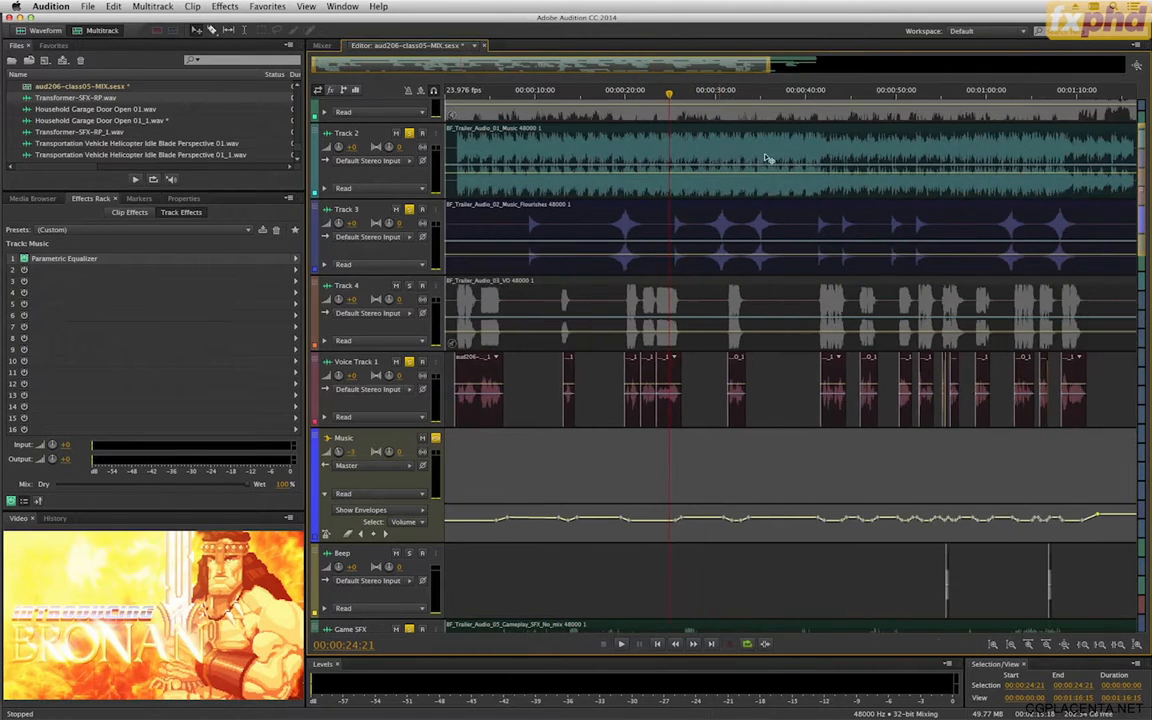
scroll(768, 158, "down", 4)
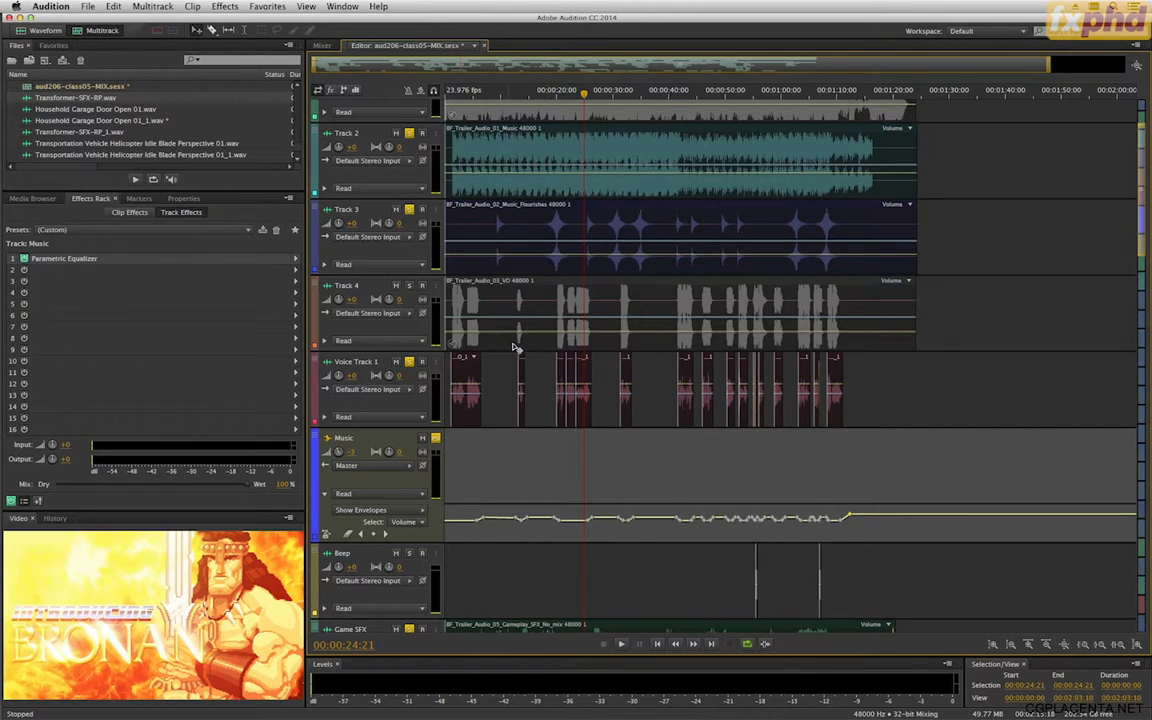
scroll(558, 427, "up", 6)
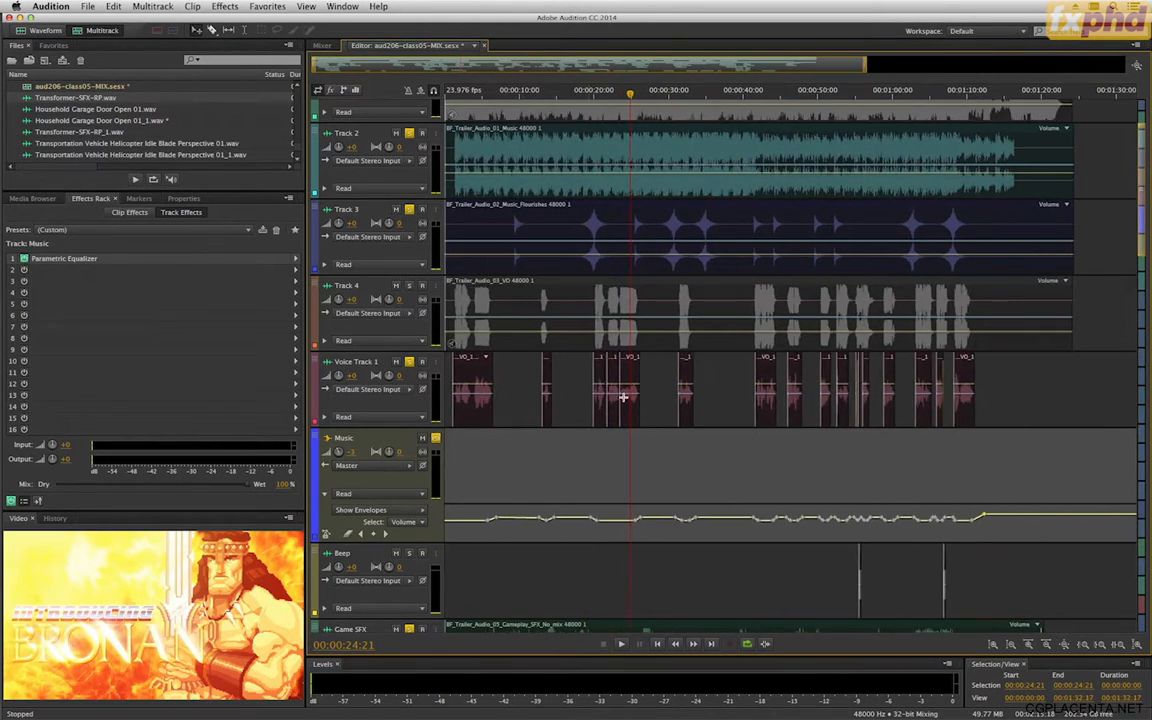
scroll(626, 405, "down", 2)
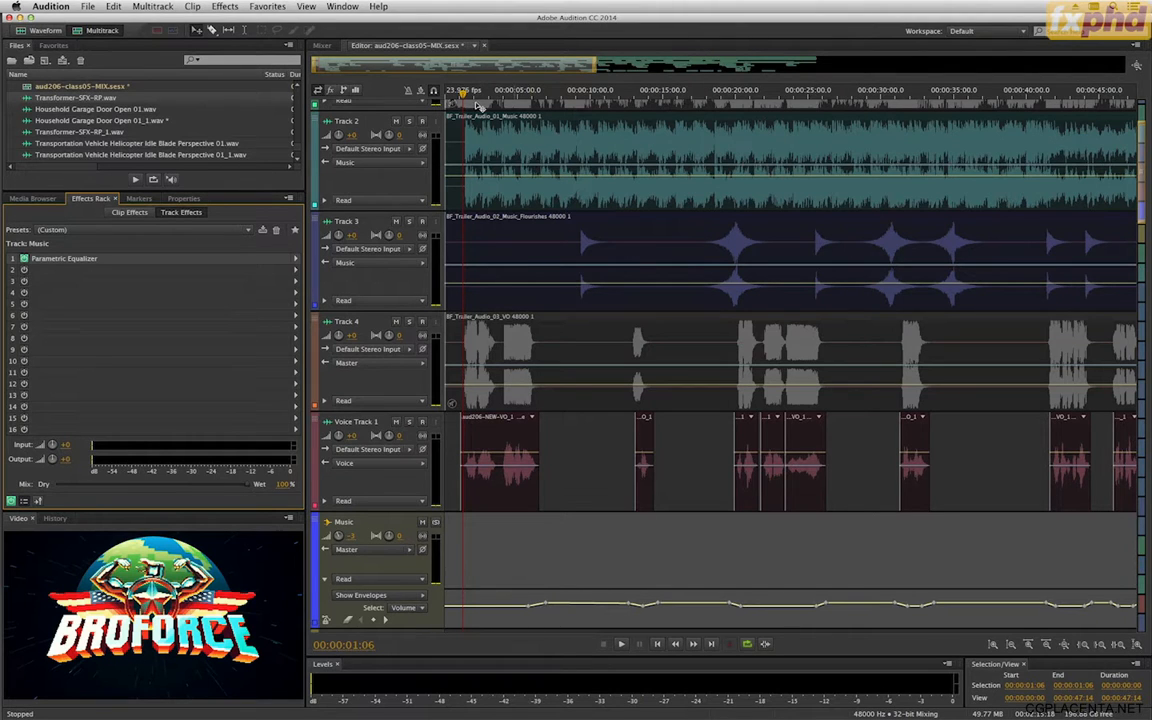
Solo the Music bus together with Voice Track 1, and select the Voice bus to show its effects.
left_click(435, 522)
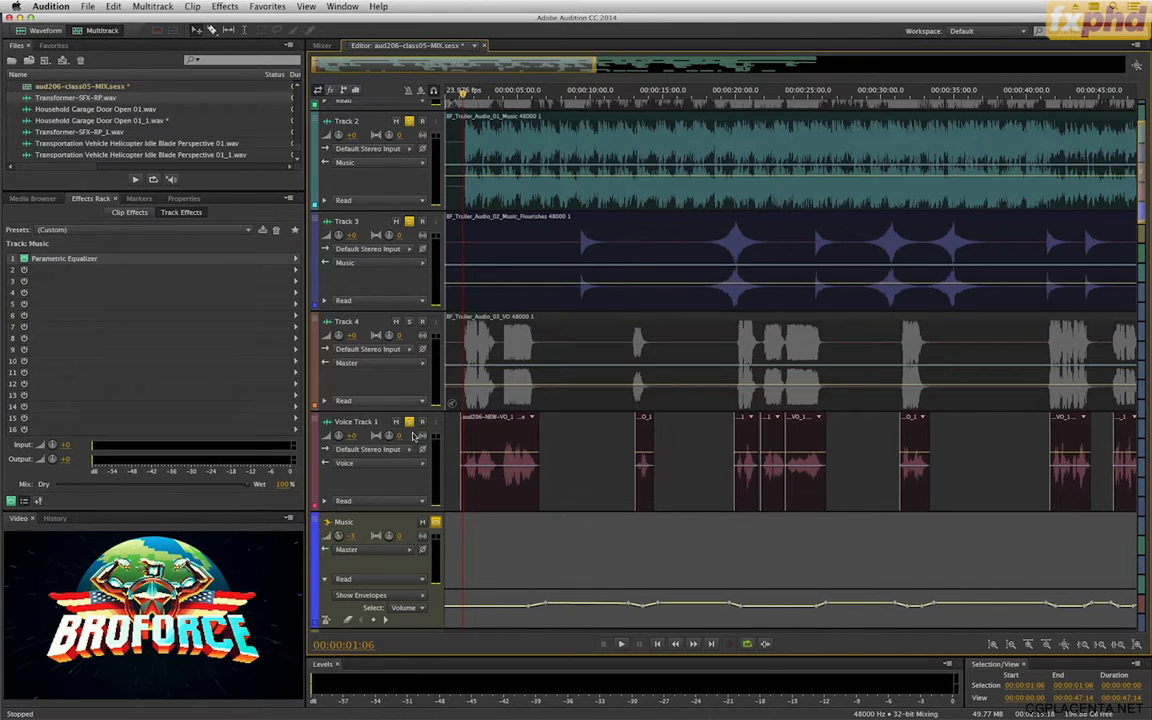
scroll(609, 464, "down", 15)
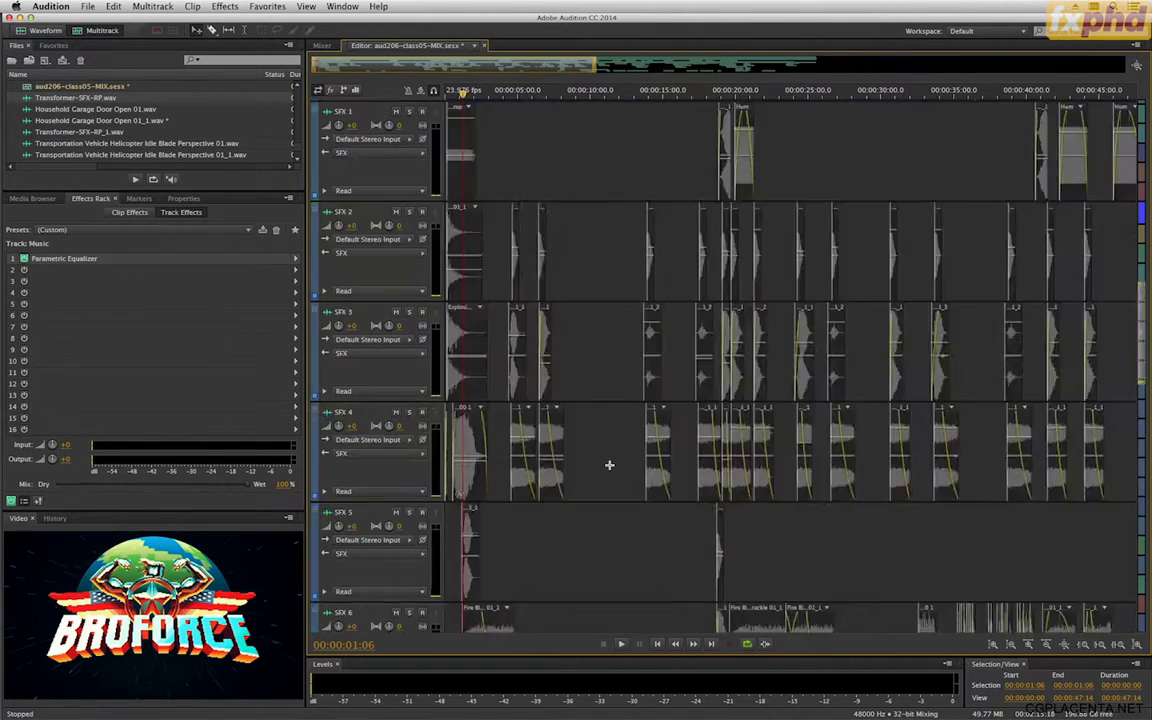
left_click(359, 410)
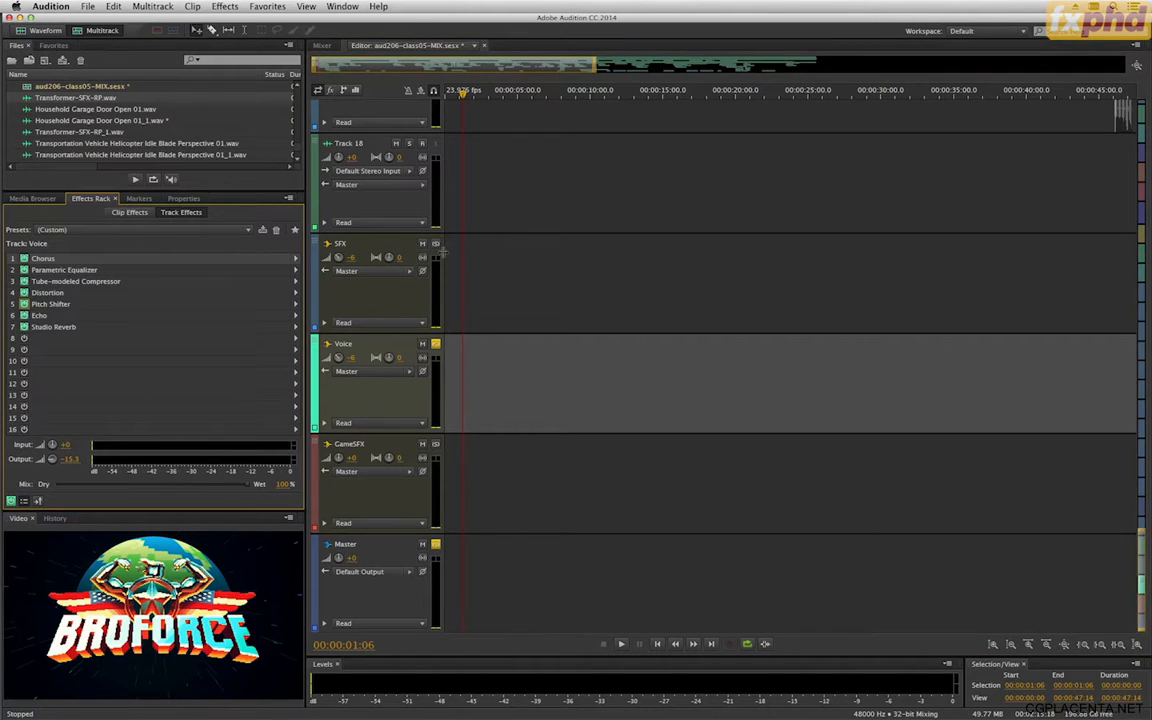
Play the music and voice mix from 00:00:01:06 through the end of the first voice clip.
scroll(578, 318, "up", 15)
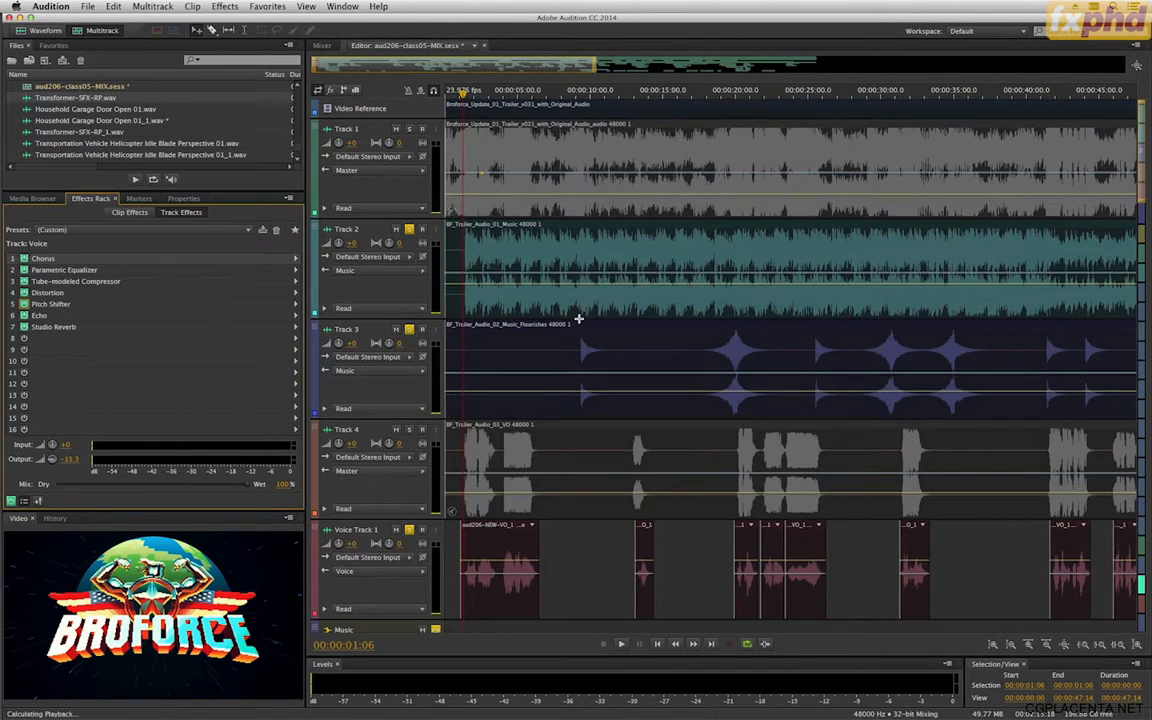
key("space")
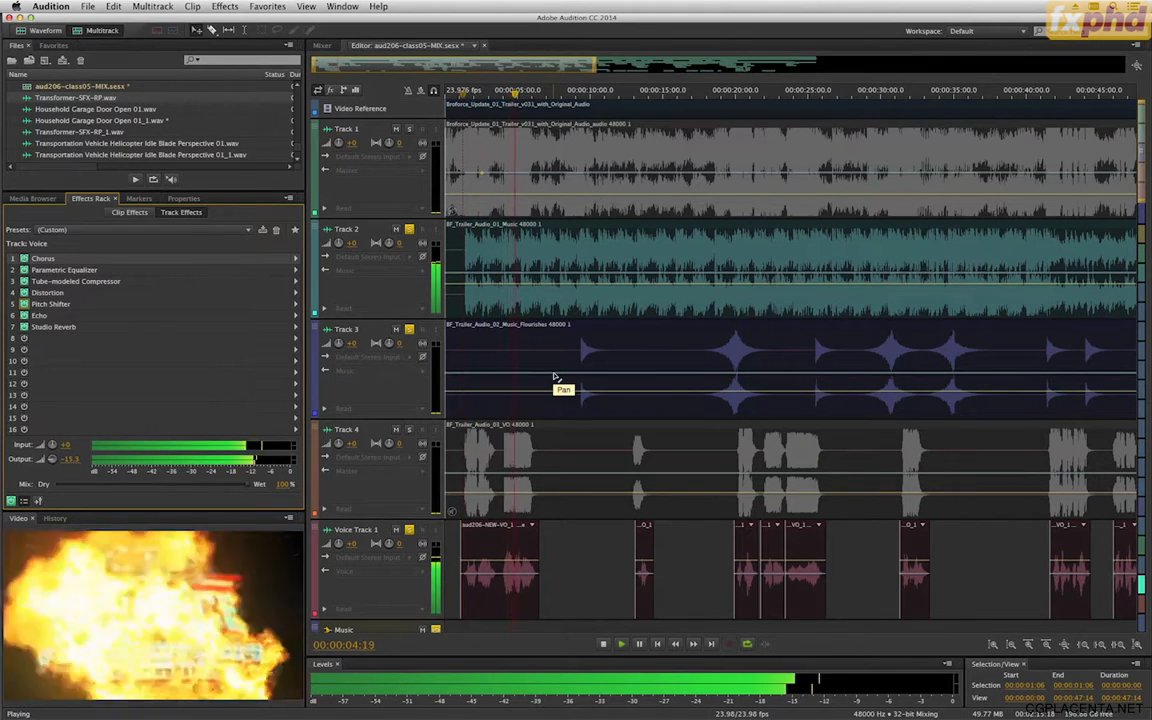
key("space")
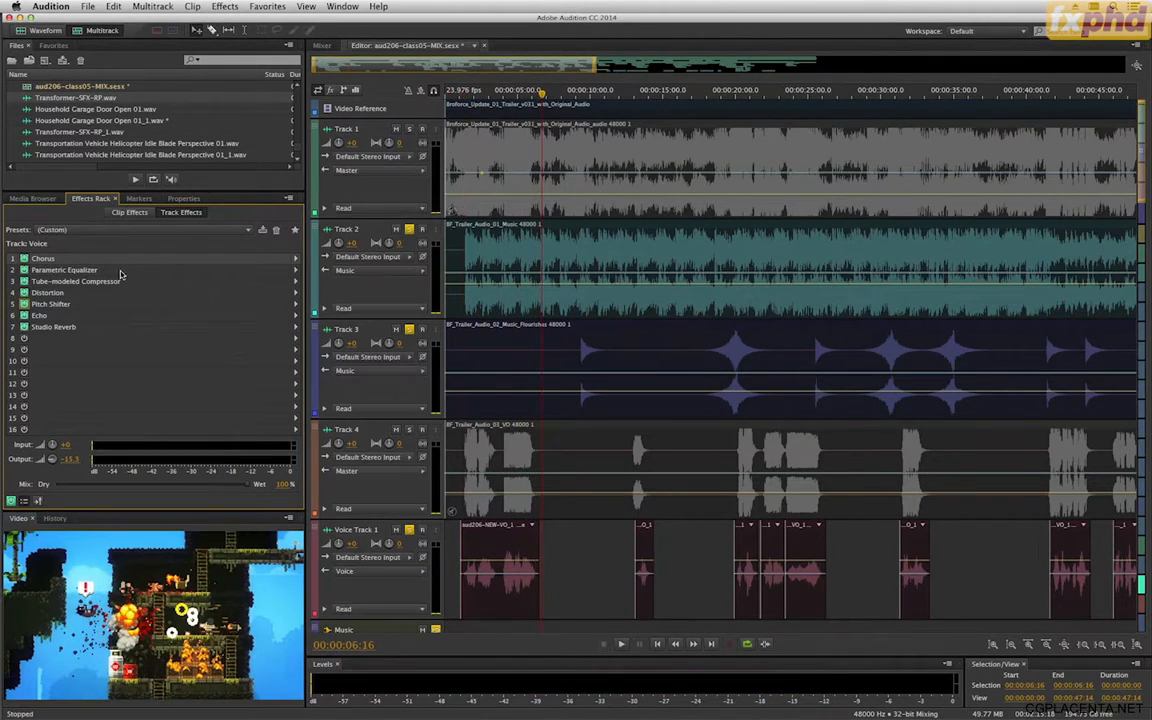
In the Voice bus's Parametric Equalizer, set band 4 to about 7835 Hz, 5.5 dB and Q 0.7, and play from 00:00:01:07.
double_click(119, 272)
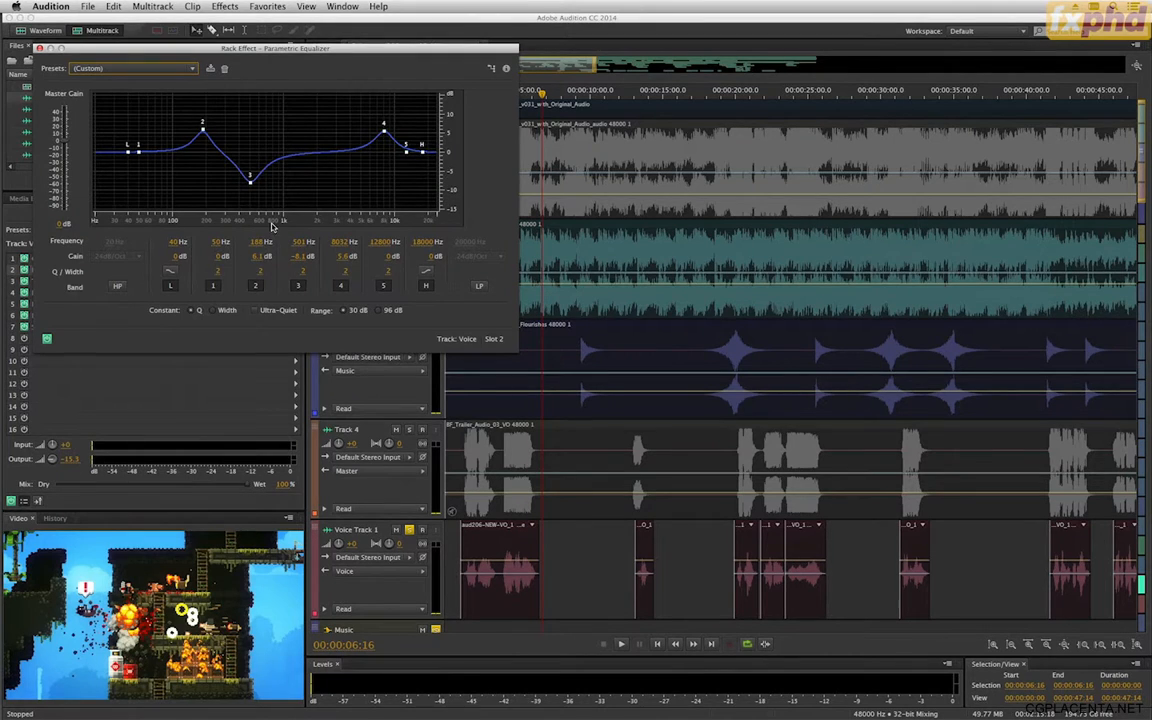
left_click_drag(384, 130, 382, 132)
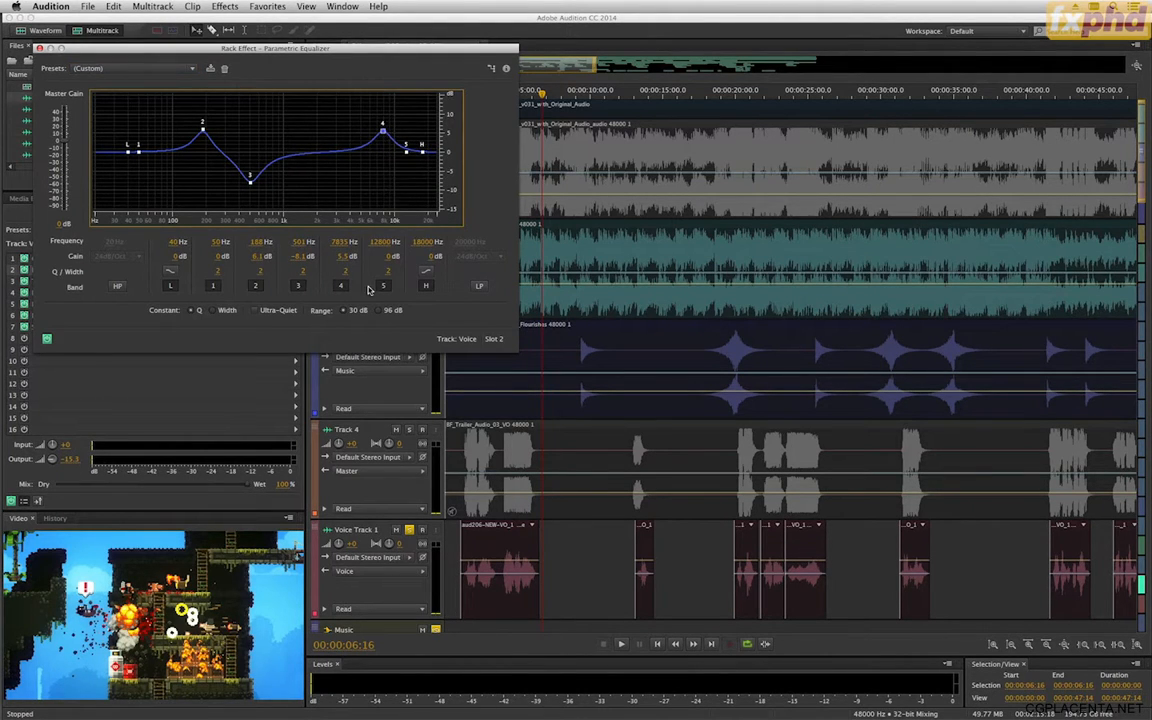
left_click_drag(346, 275, 343, 281)
left_click_drag(537, 94, 461, 104)
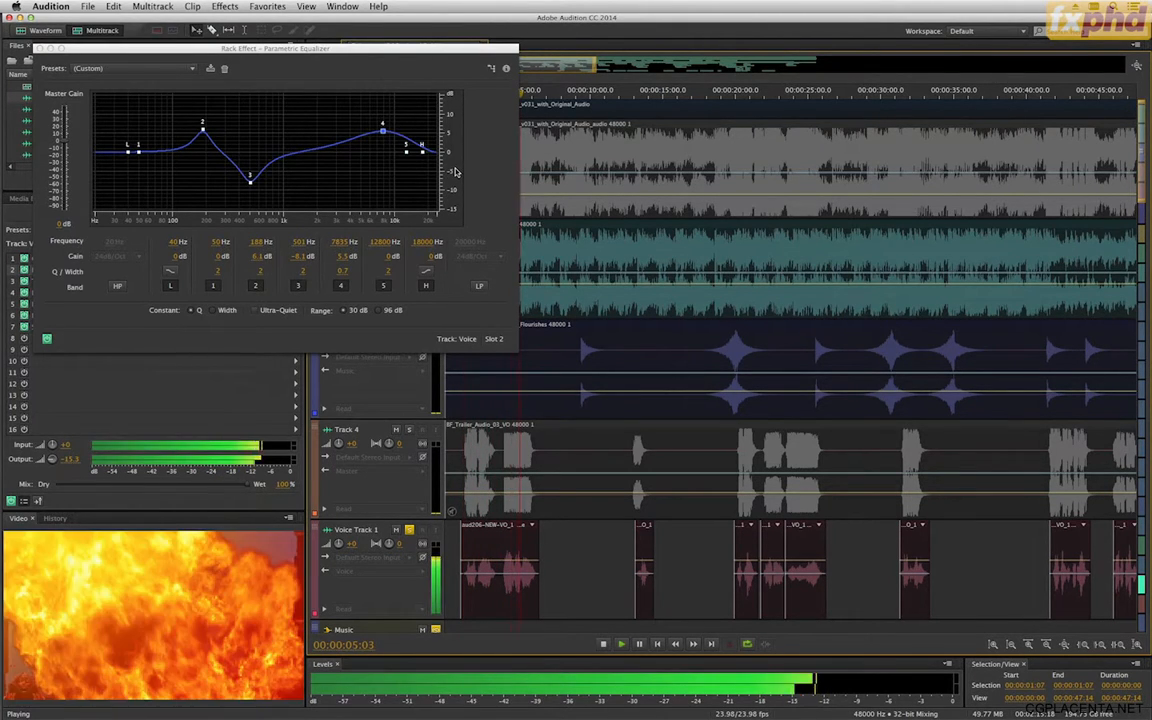
key("space")
Audition band 3 of the Voice equalizer at 5.5 dB, set it to -7.6 dB at about 489 Hz, and play the first voice clip.
left_click_drag(252, 187, 252, 133)
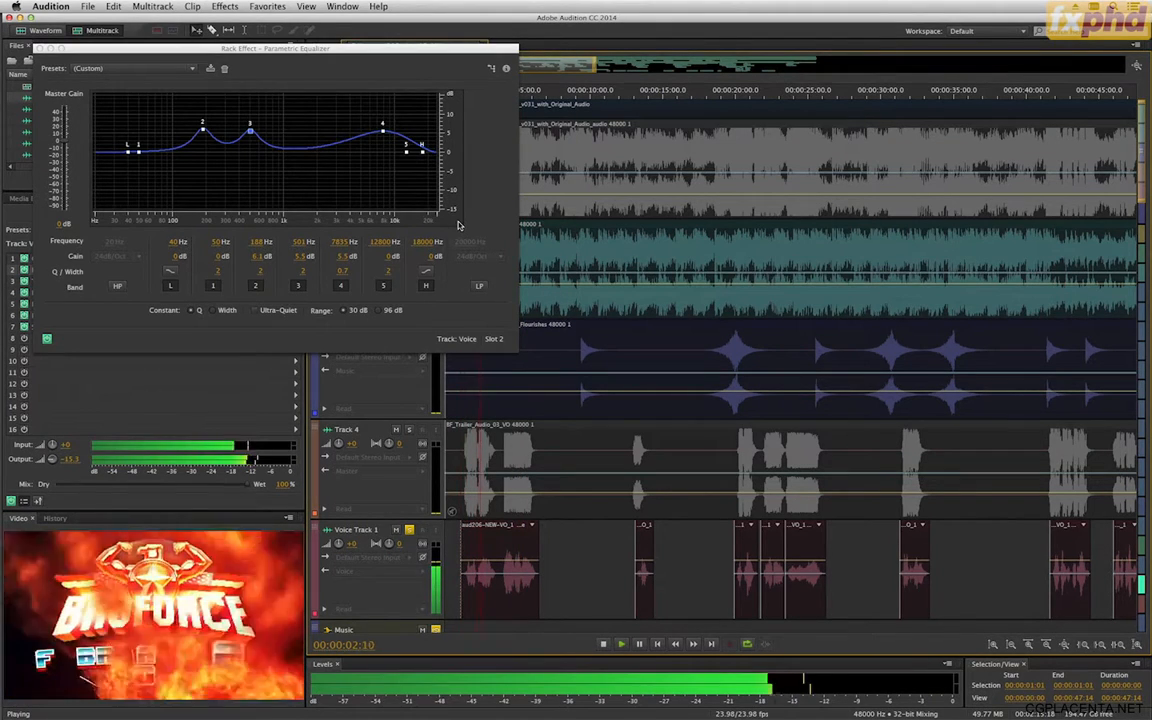
left_click_drag(250, 131, 249, 178)
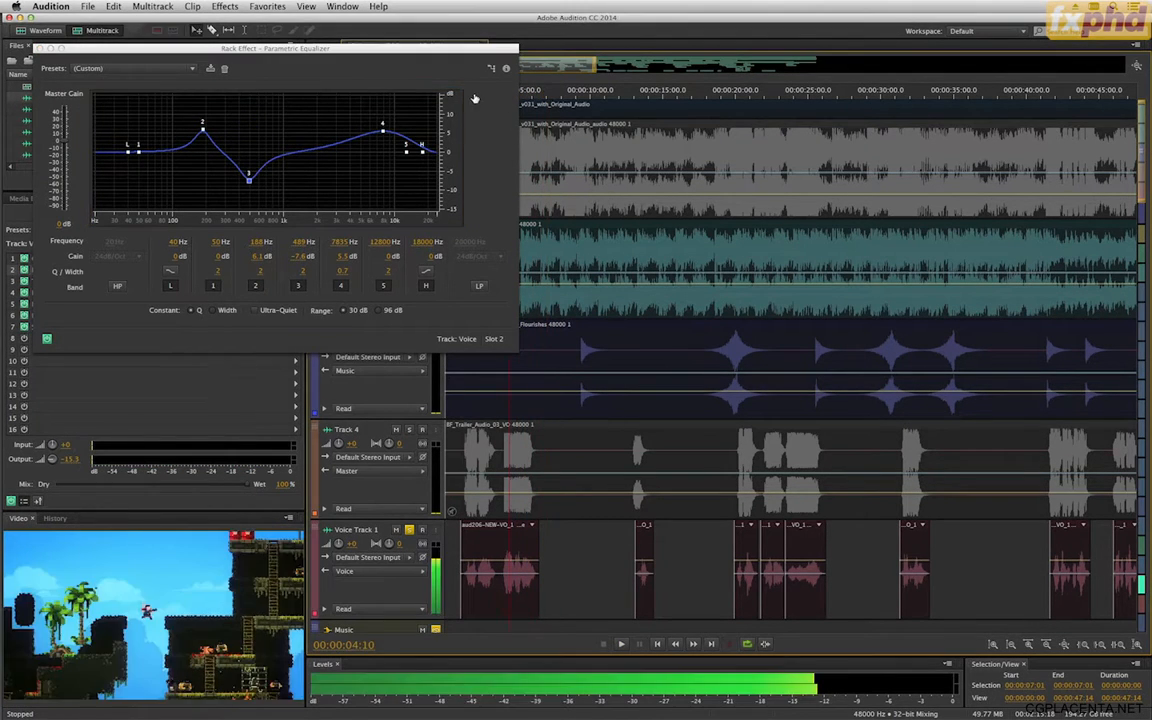
key("space")
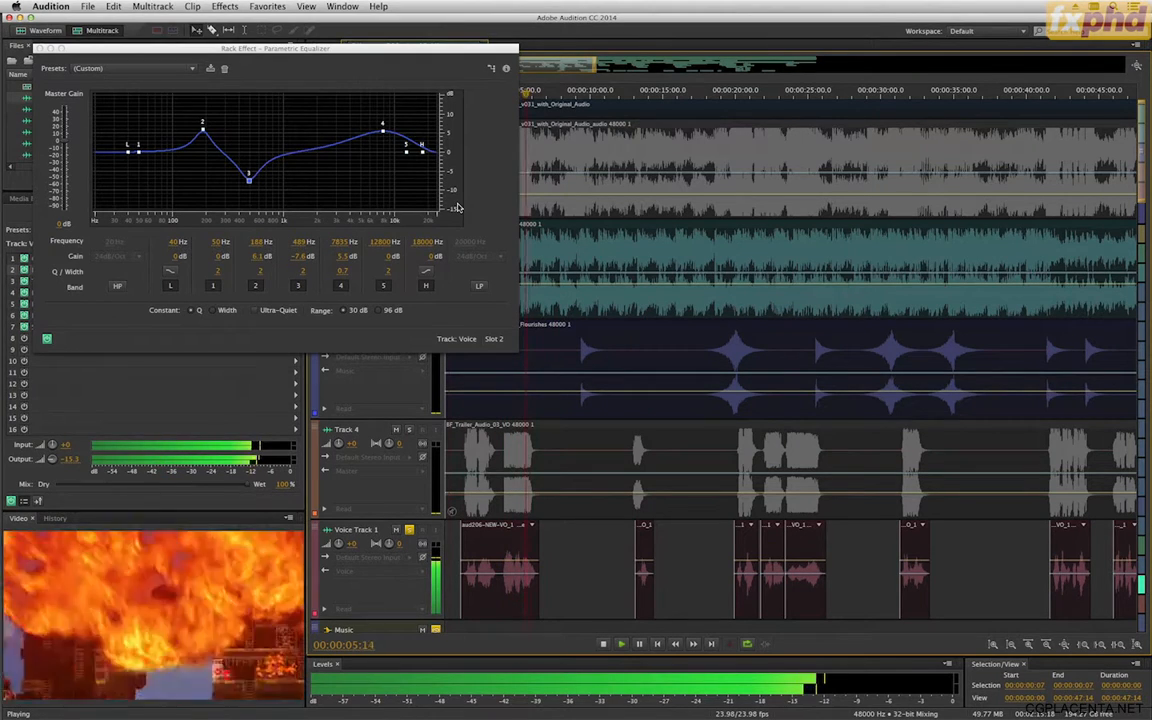
key("space")
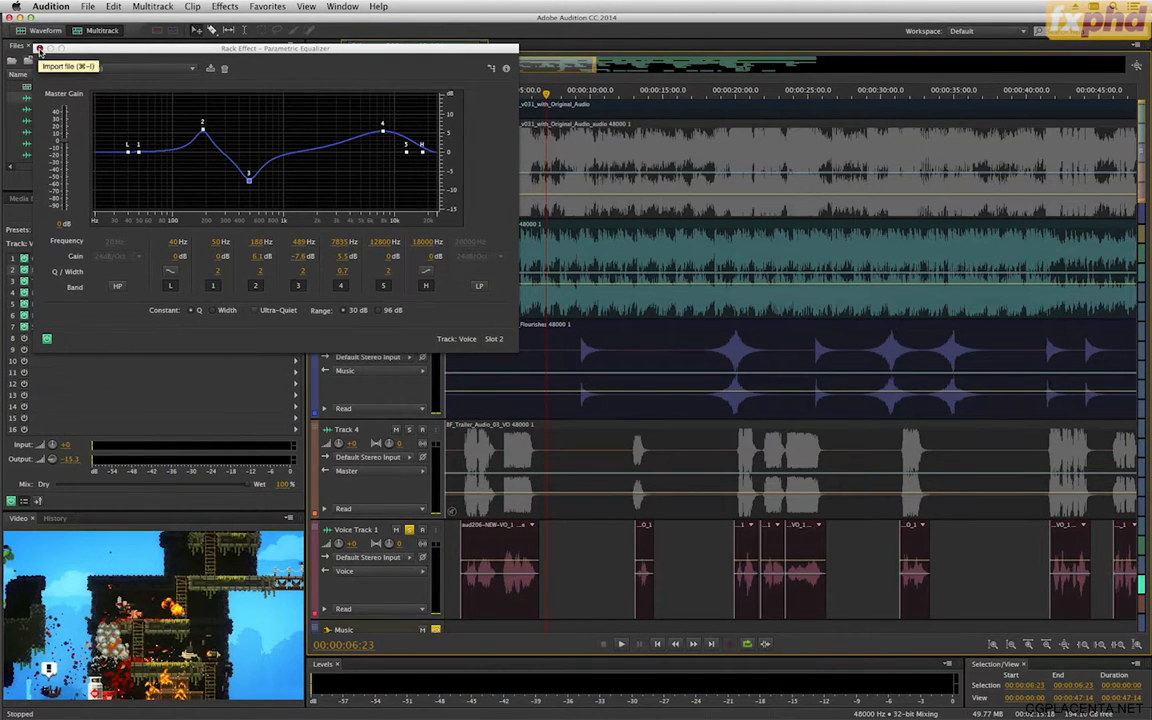
Close the Voice bus's equalizer window and play the music and voice mix from the start to 00:00:10:13.
left_click(39, 48)
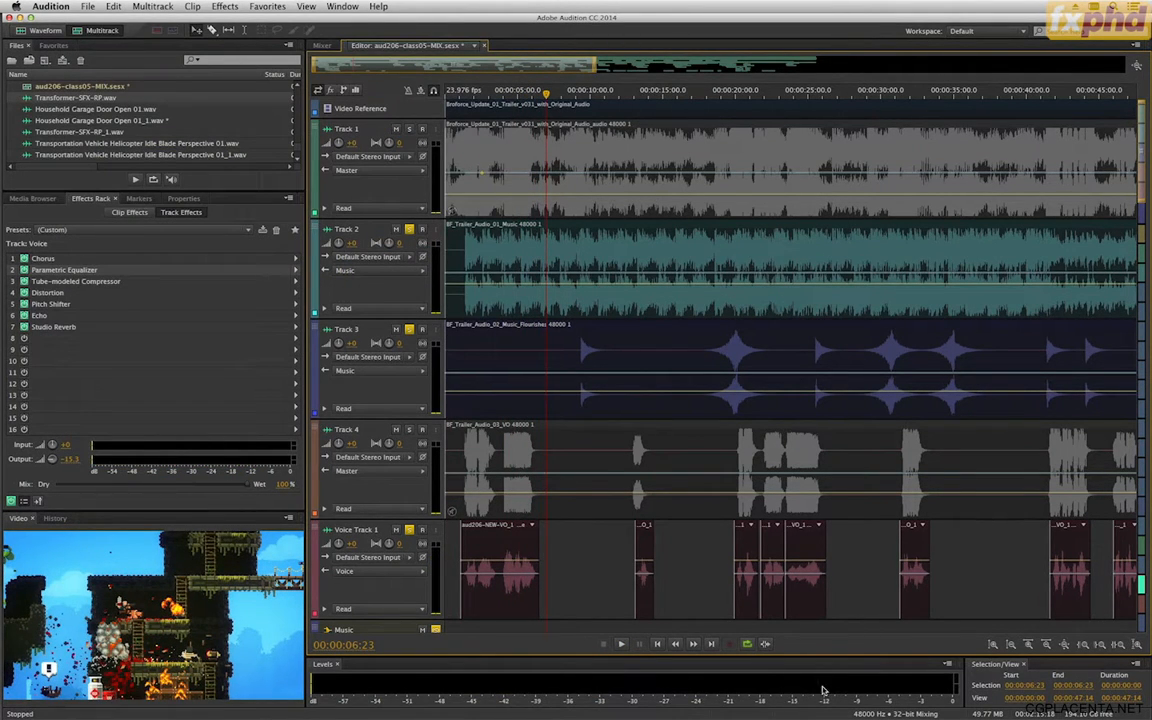
key("Home")
key("space")
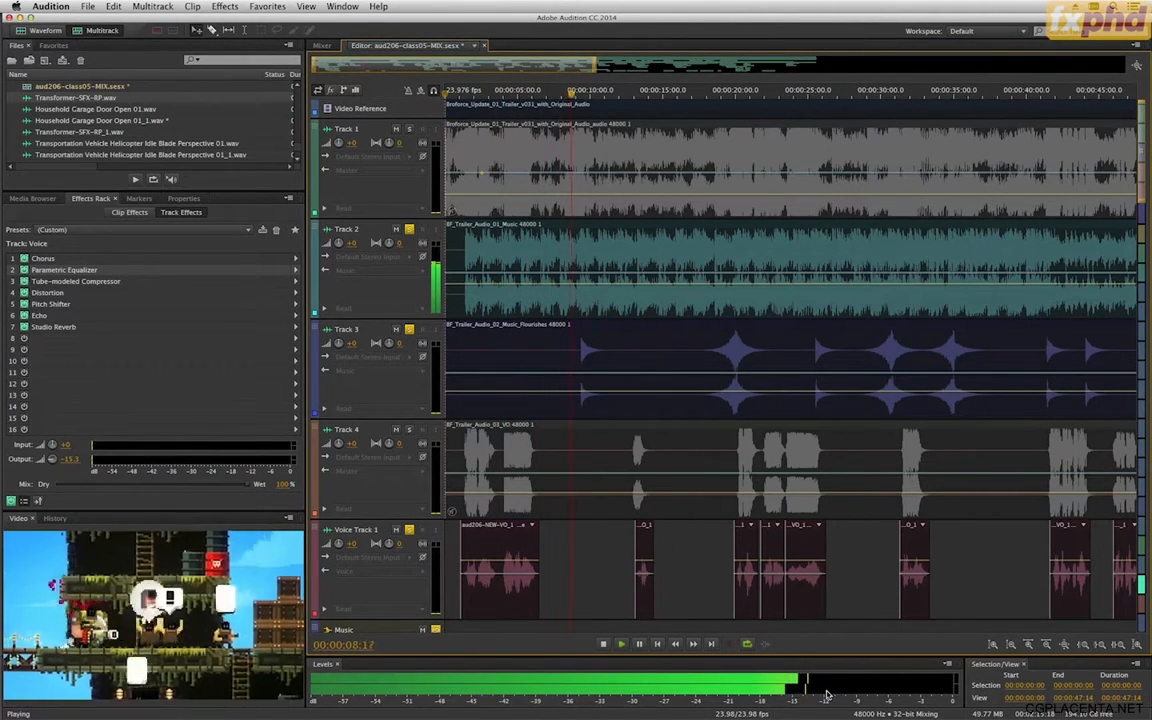
key("space")
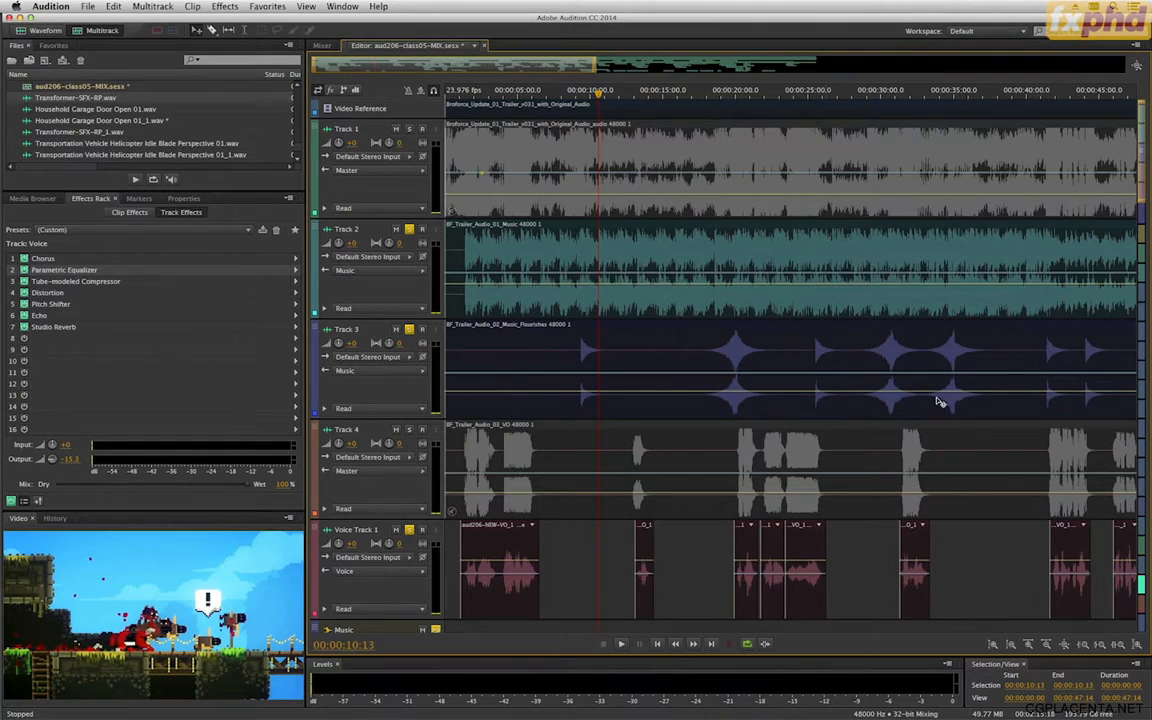
Open the Master bus's SPAN analyzer and check spectrum and levels while playing from the start to 00:00:44:02.
scroll(940, 402, "down", 10)
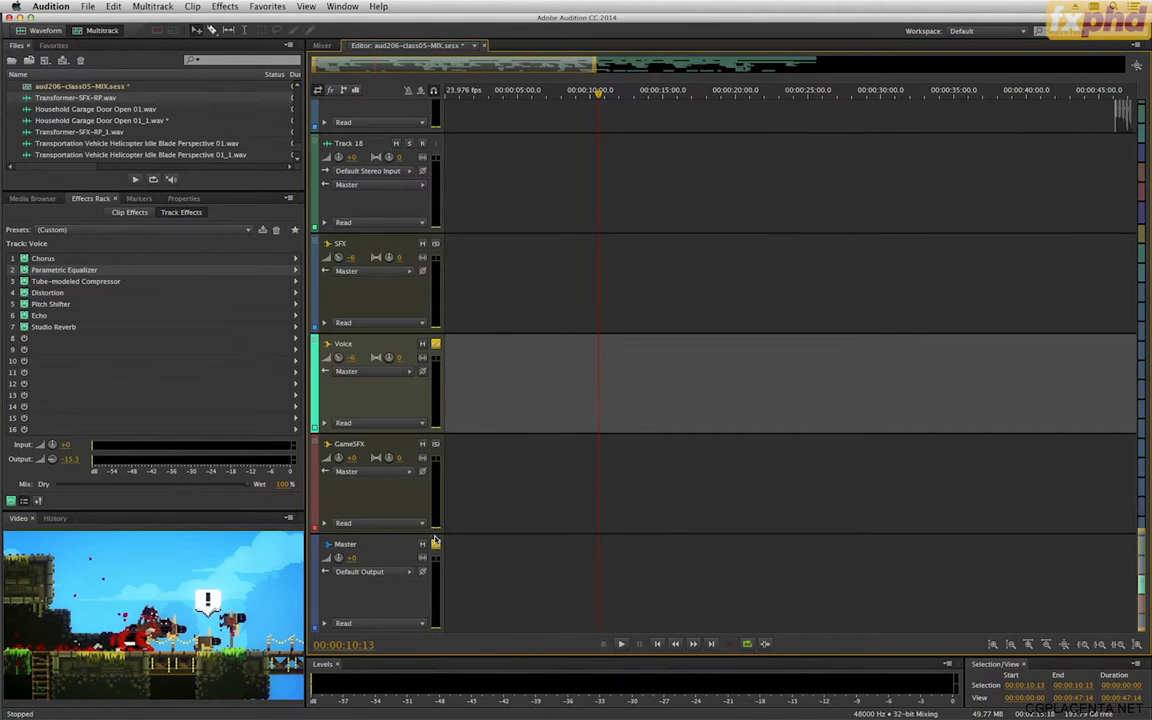
left_click(404, 590)
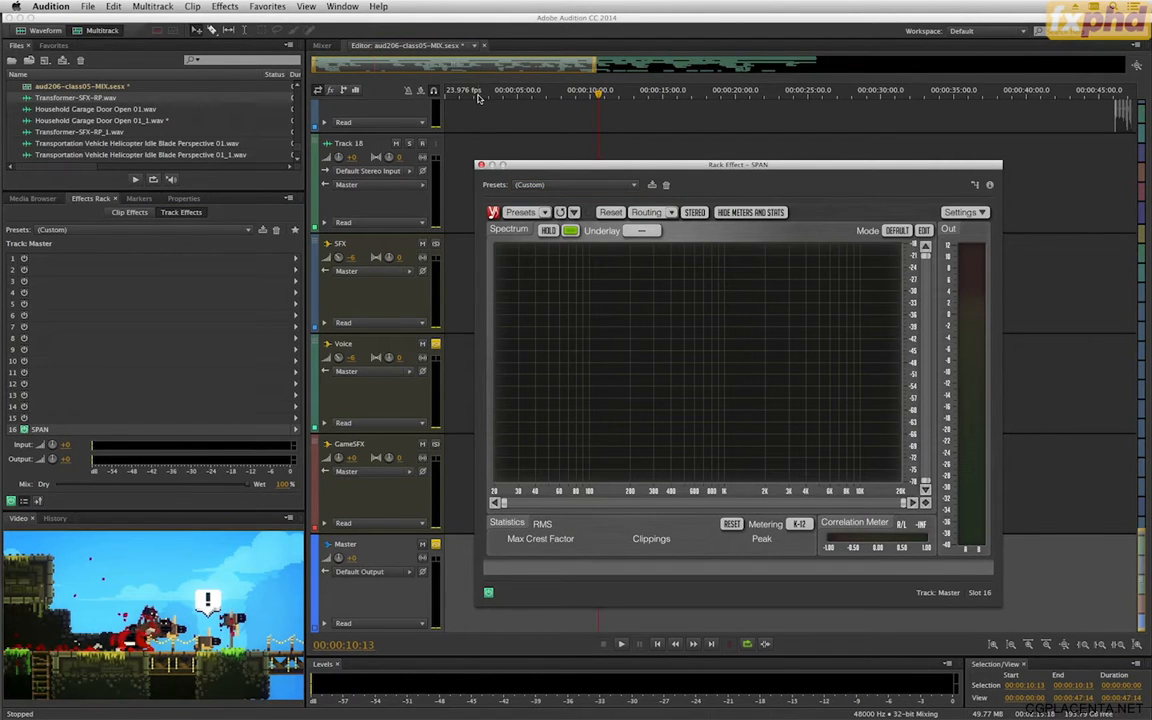
key("Home")
key("space")
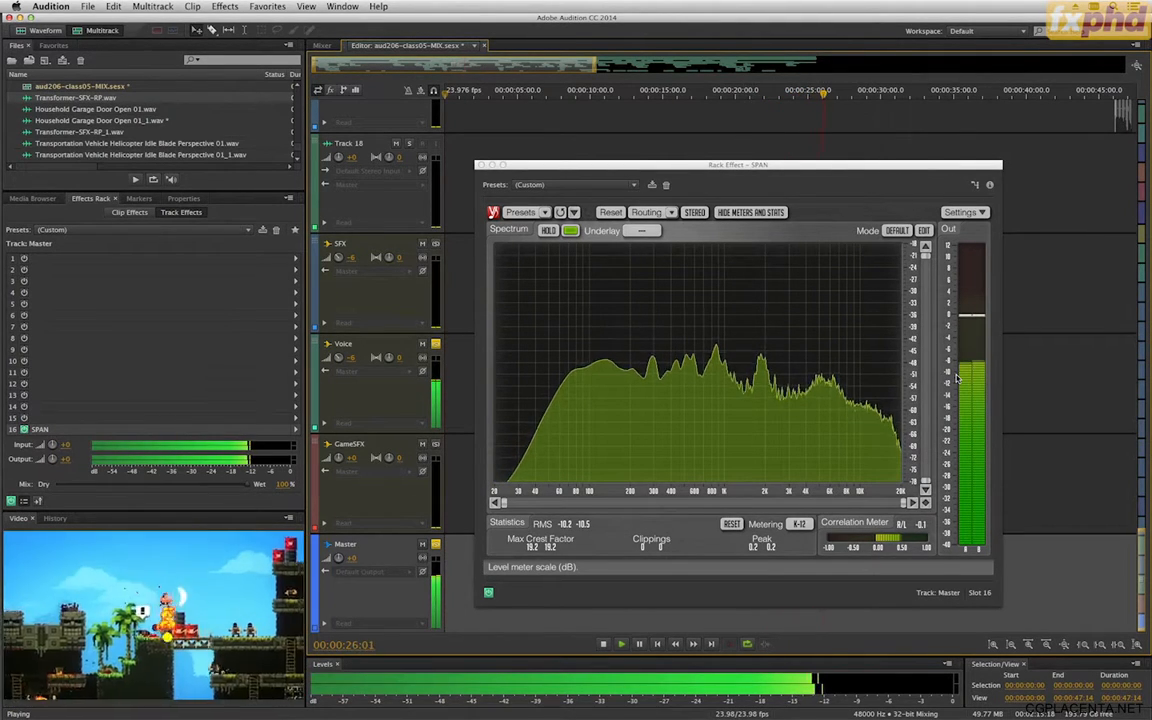
key("space")
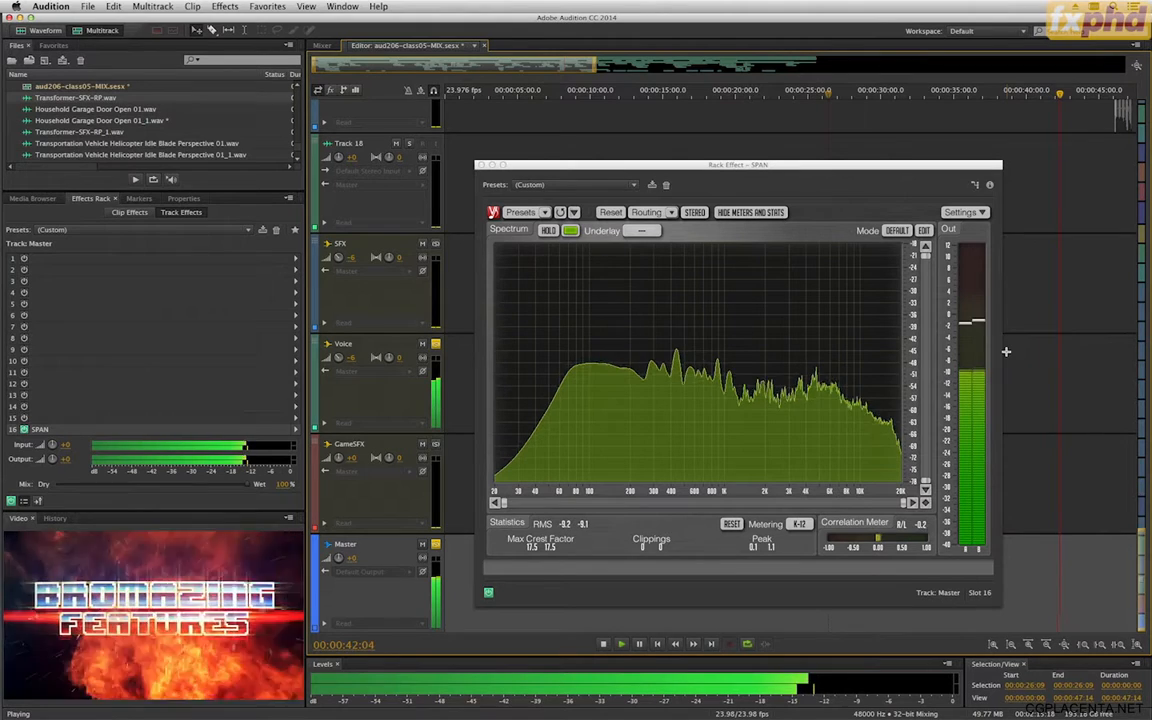
key("space")
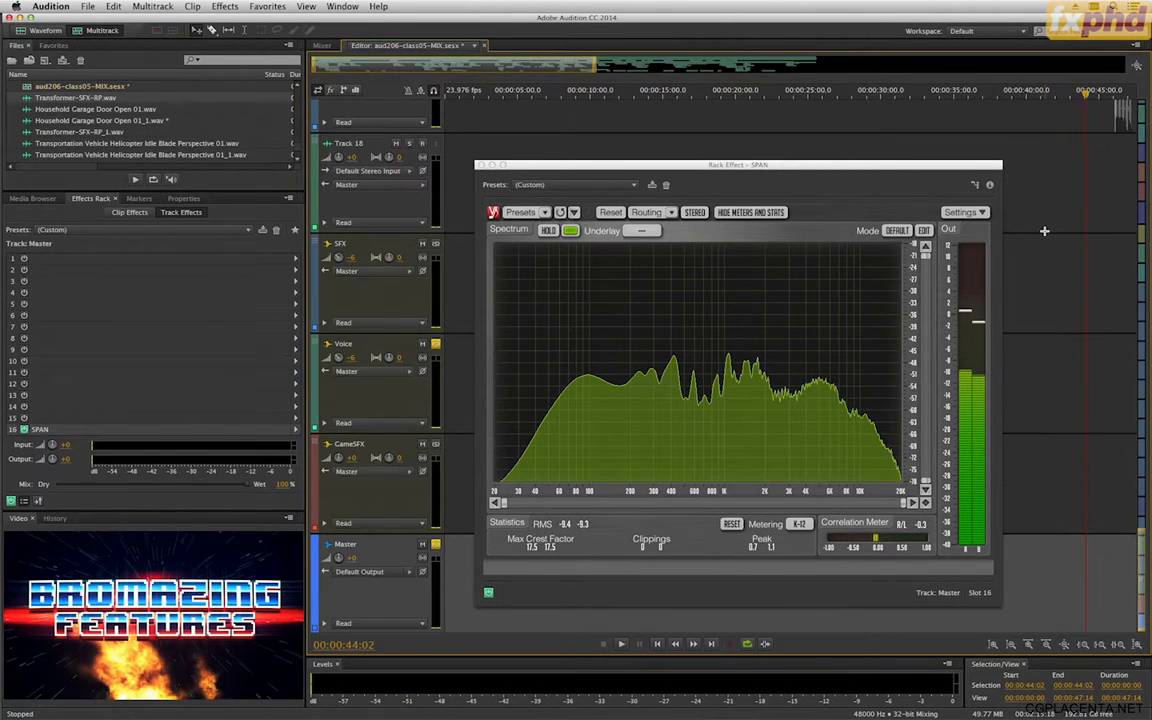
Close the SPAN window and place the playhead at 00:00:42:02, inside the voice clip above the Music bus.
scroll(1044, 231, "up", 5)
scroll(1044, 231, "up", 10)
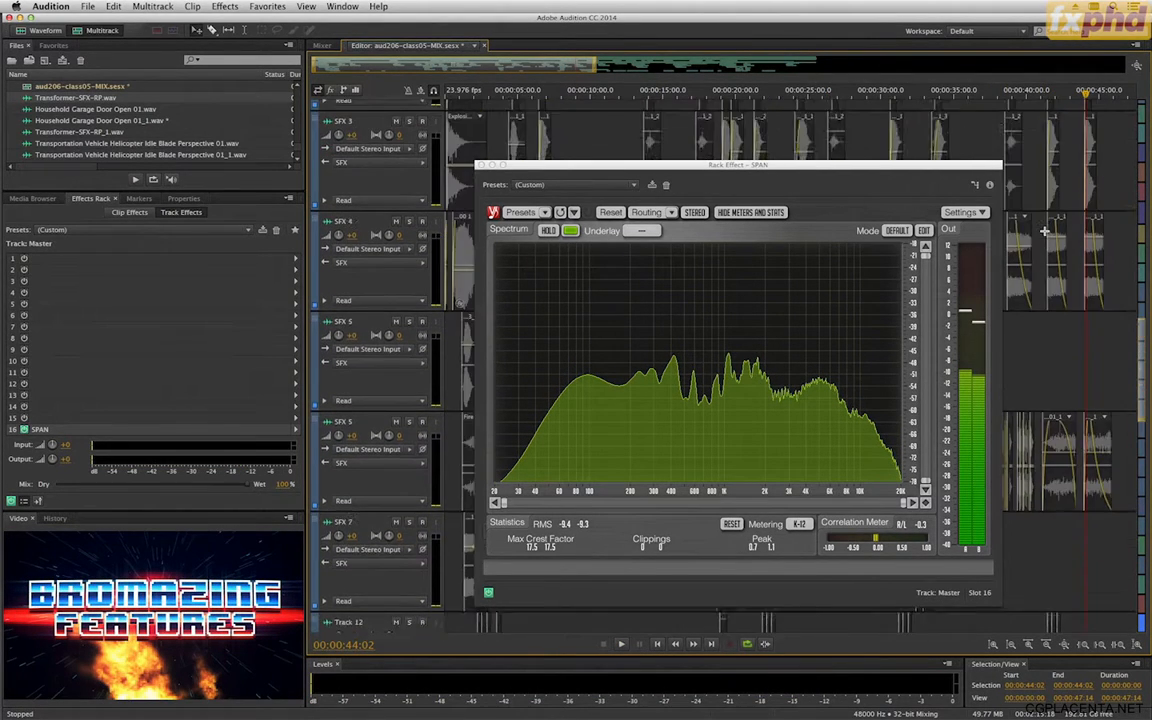
scroll(1044, 231, "up", 3)
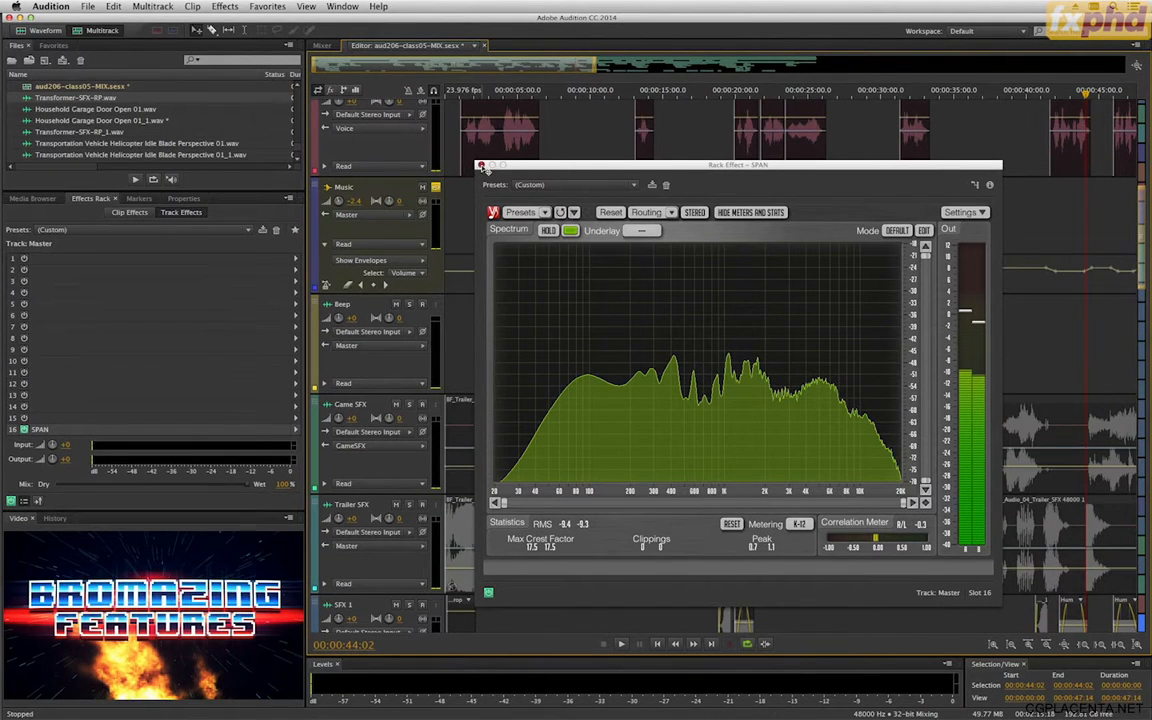
left_click(481, 166)
left_click(1058, 97)
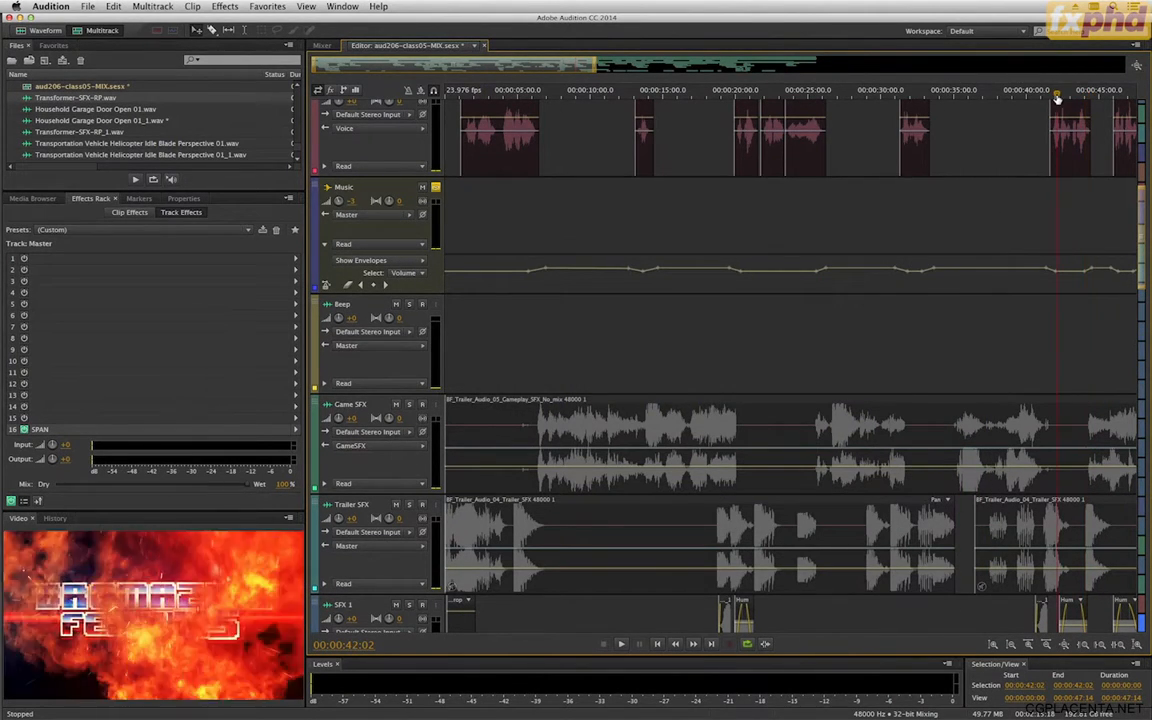
Shift the Music bus's pair of fade-down volume keyframes near 00:00:42 to the right, so the first aligns with the voice clip's start.
scroll(1060, 105, "up", 6)
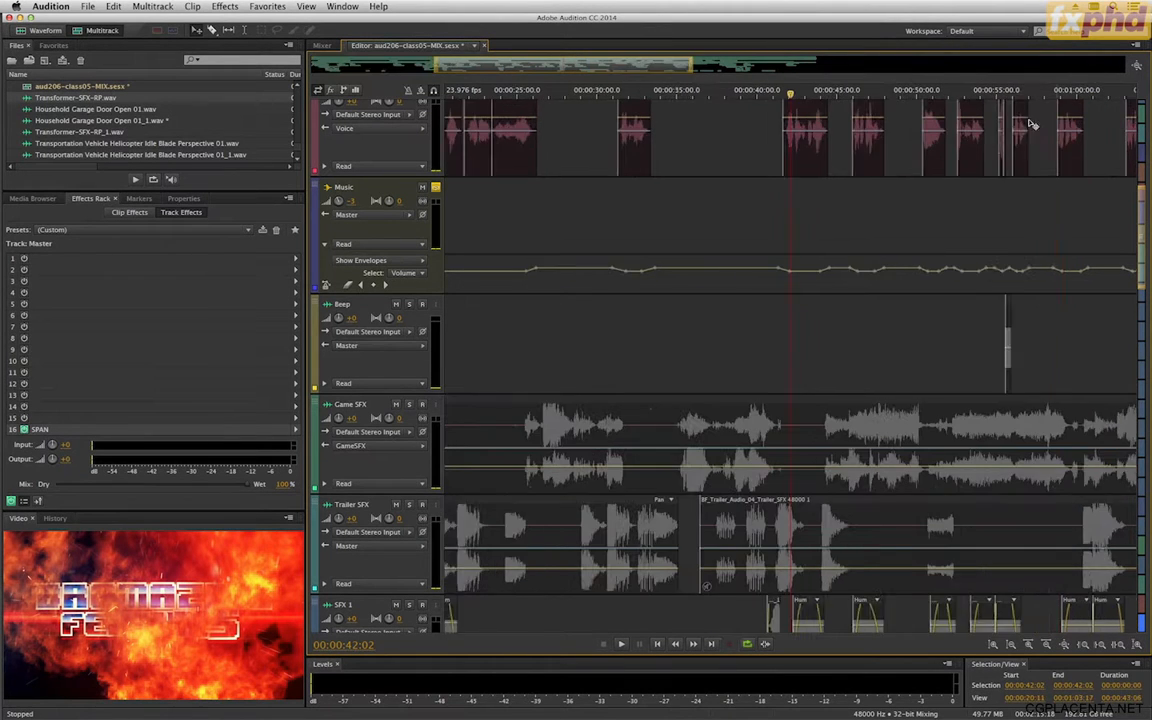
key("=")
key("=")
key("=")
key("=")
key("=")
key("=")
key("=")
key("=")
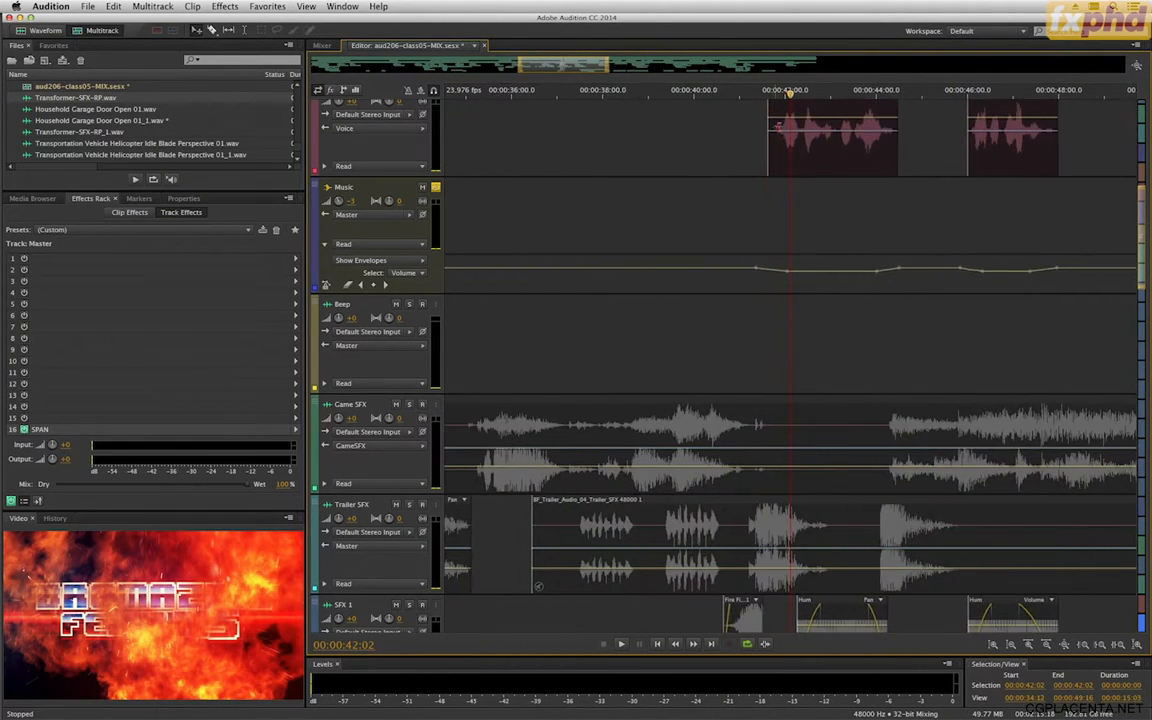
left_click_drag(779, 98, 776, 98)
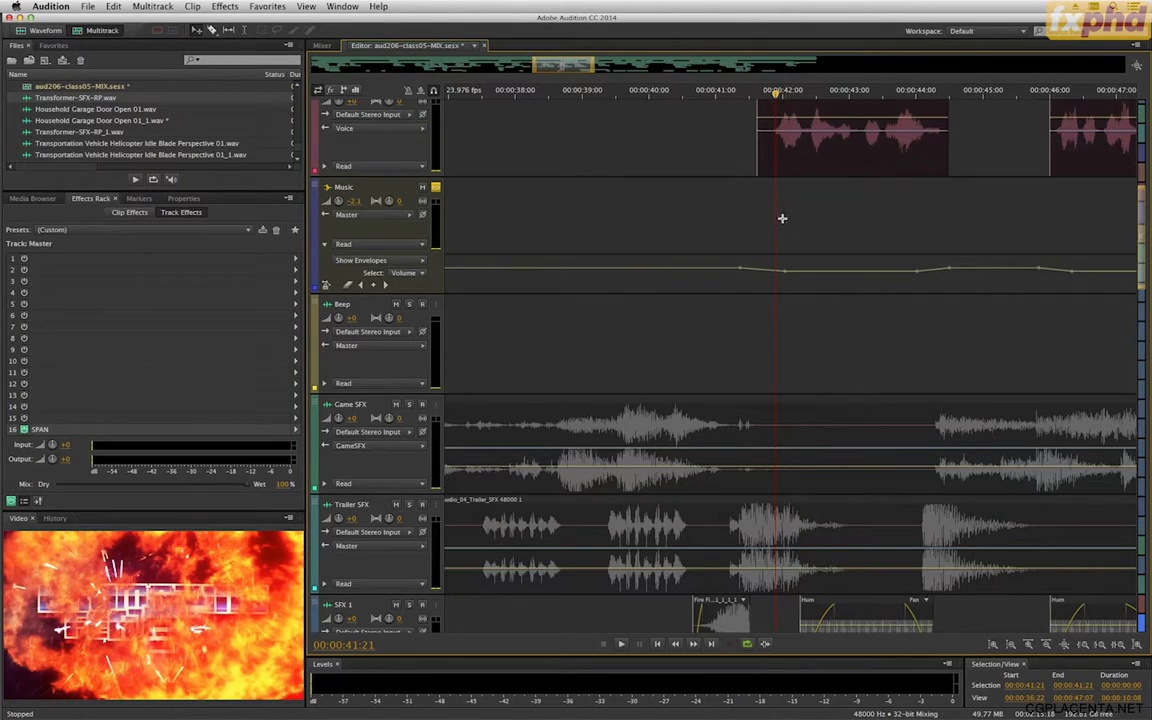
left_click_drag(727, 248, 801, 289)
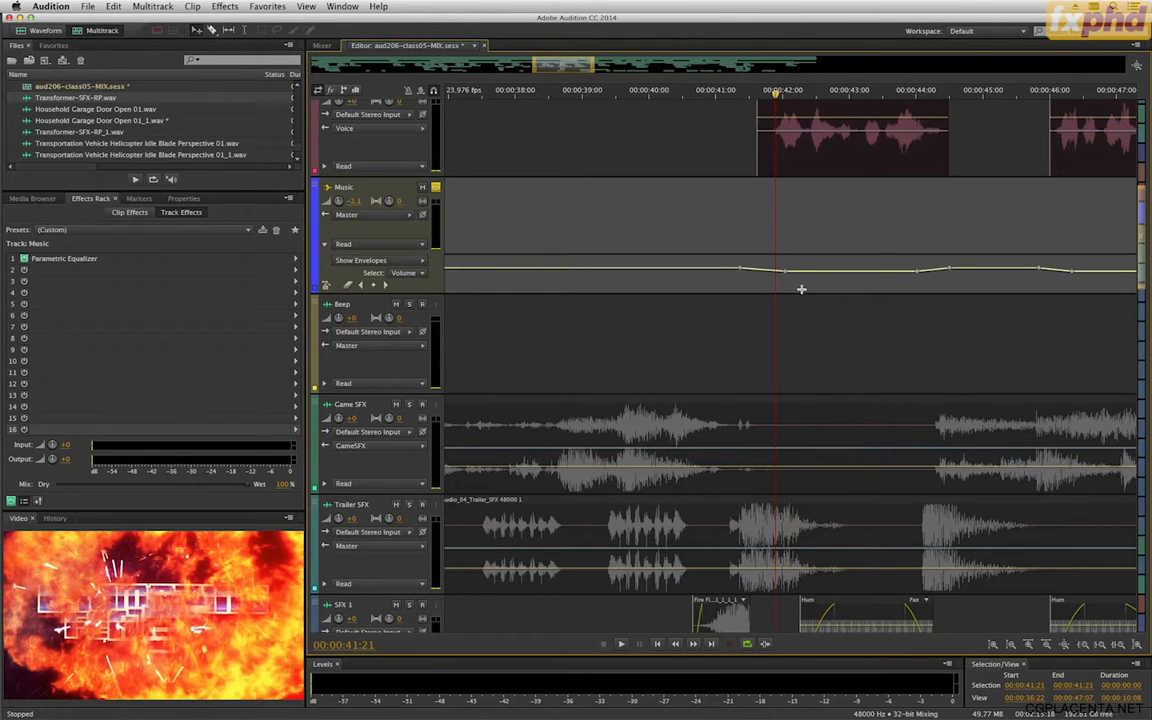
left_click(741, 269)
left_click_drag(741, 268, 757, 270)
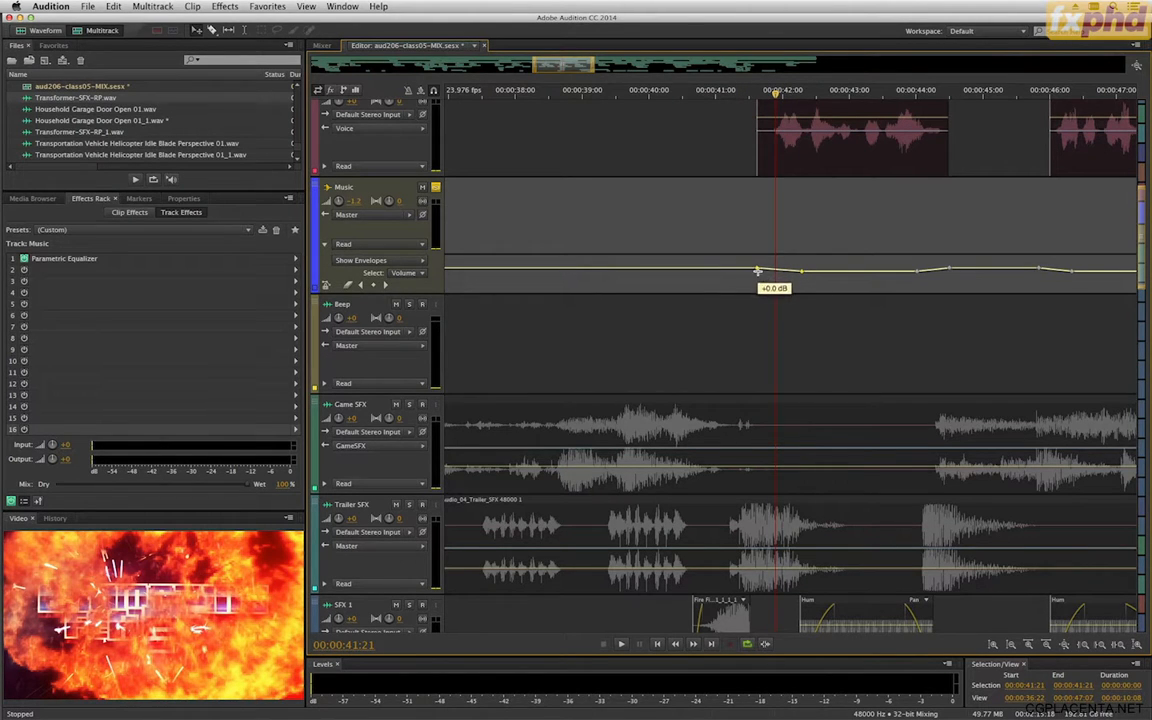
Play from 00:00:40:22 to 00:00:42:18, and shift the same two Music volume keyframes slightly past the voice clip's start.
left_click(713, 95)
key("space")
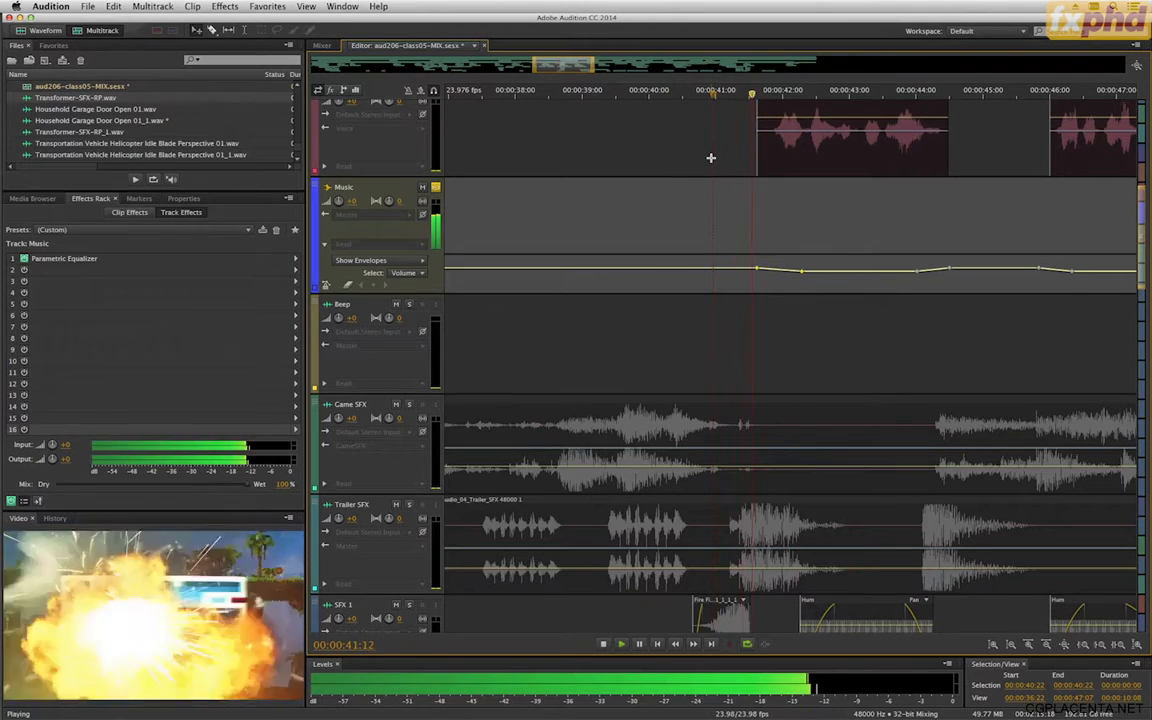
key("space")
mouse_move(765, 273)
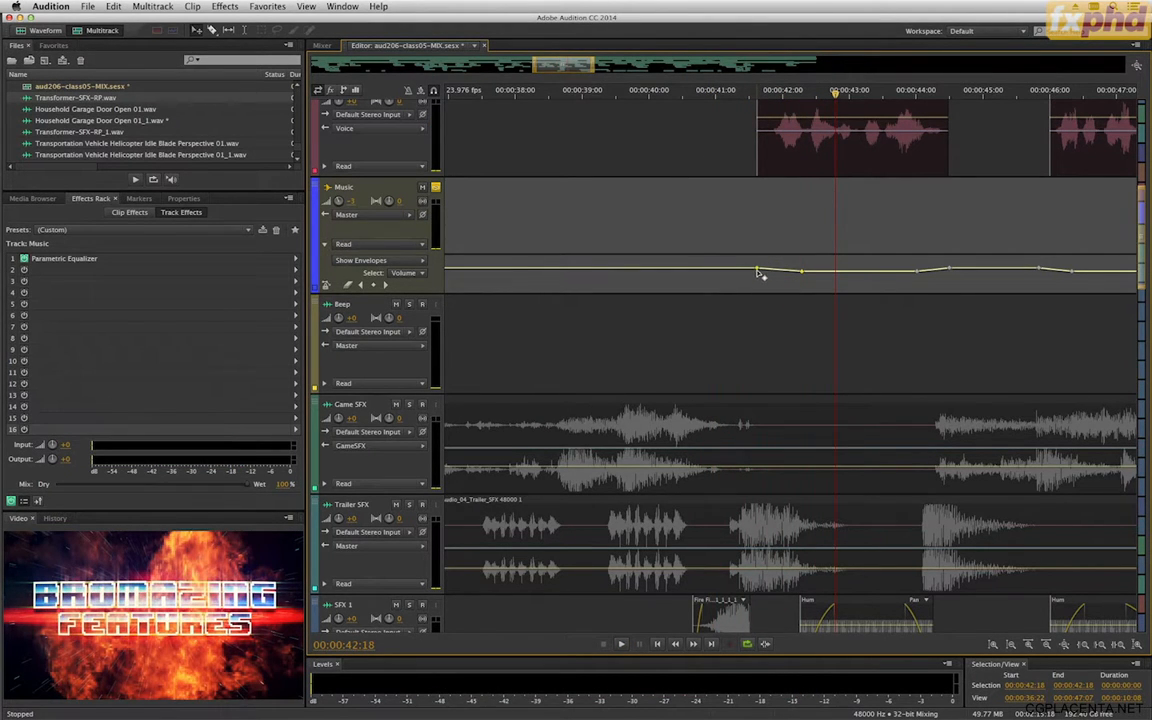
left_click_drag(766, 271, 775, 272)
Play the music and voice mix from 00:00:40:23 to 00:01:01:08 to check the volume automation around the voice clips.
left_click(716, 100)
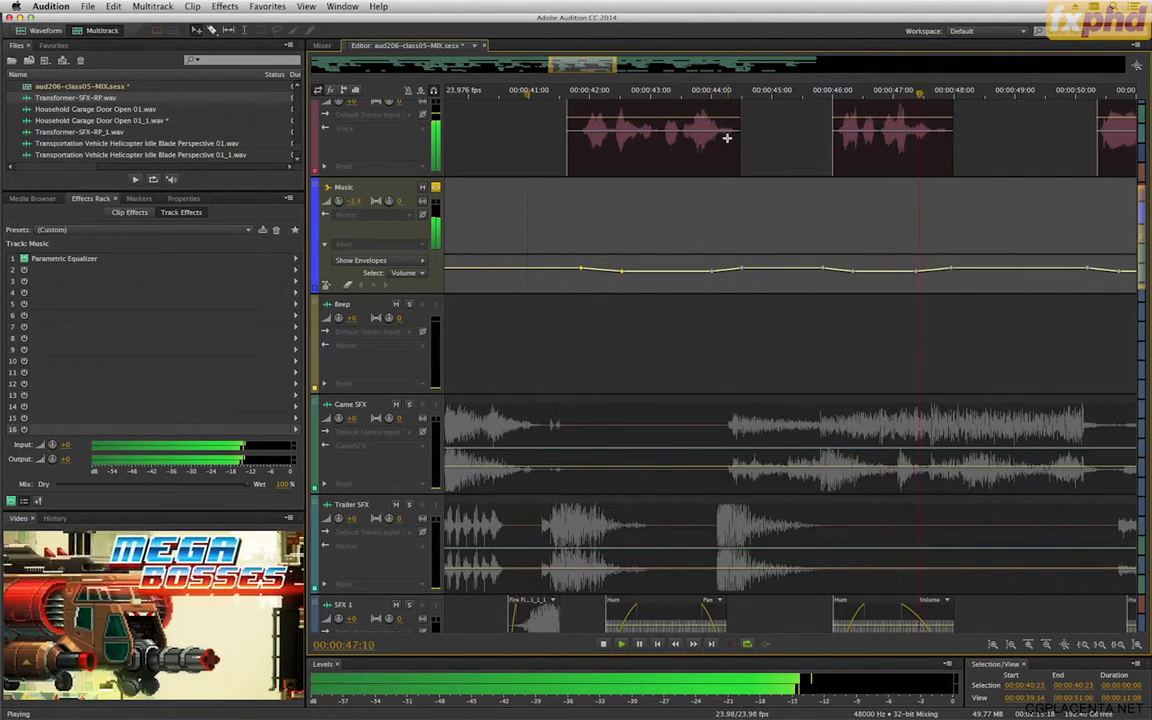
scroll(727, 140, "down", 2)
scroll(730, 142, "down", 2)
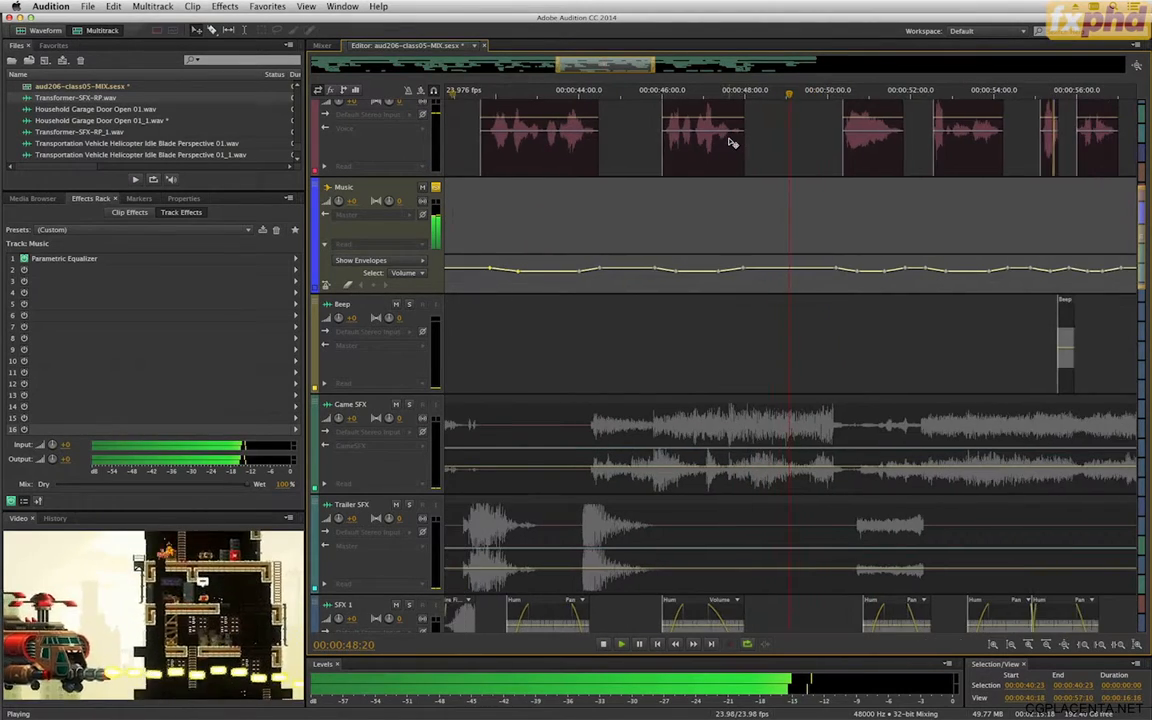
scroll(730, 140, "up", 3)
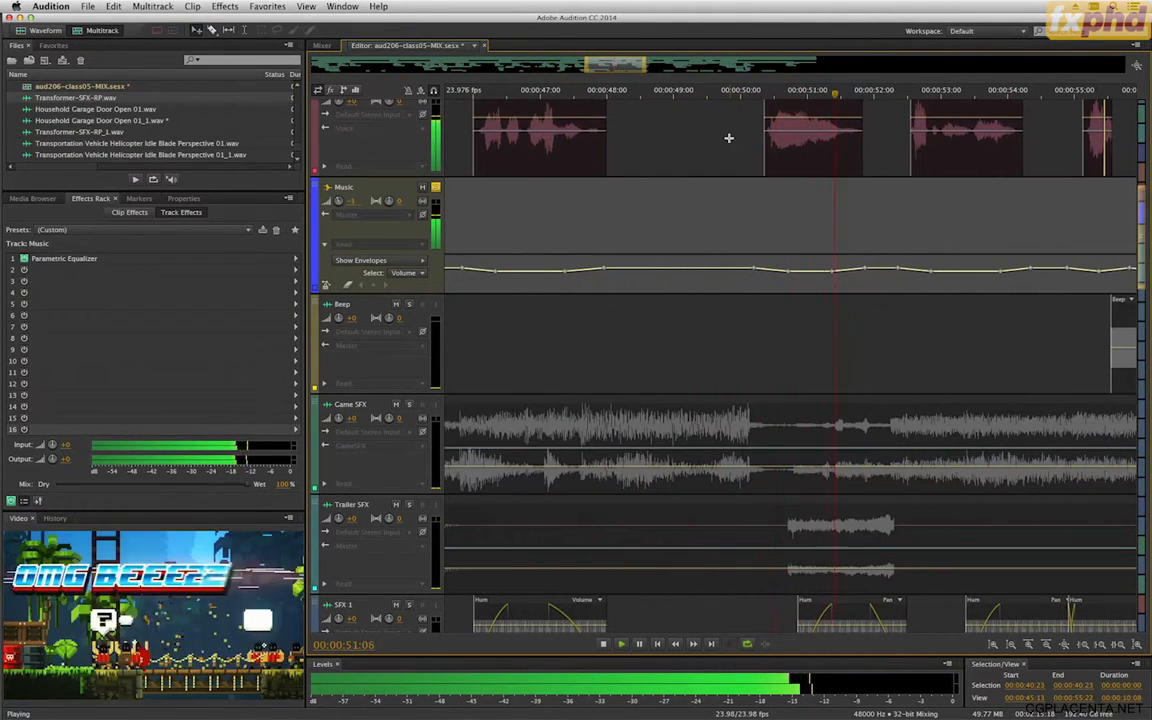
scroll(729, 138, "down", 1)
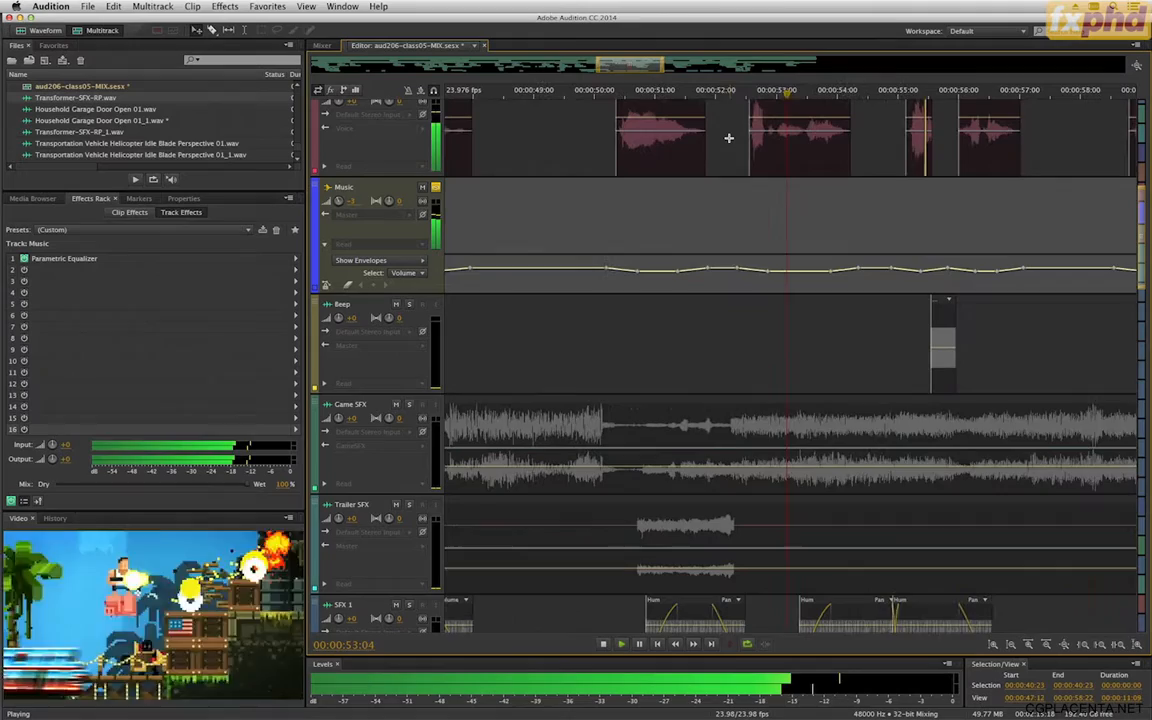
scroll(729, 138, "down", 1)
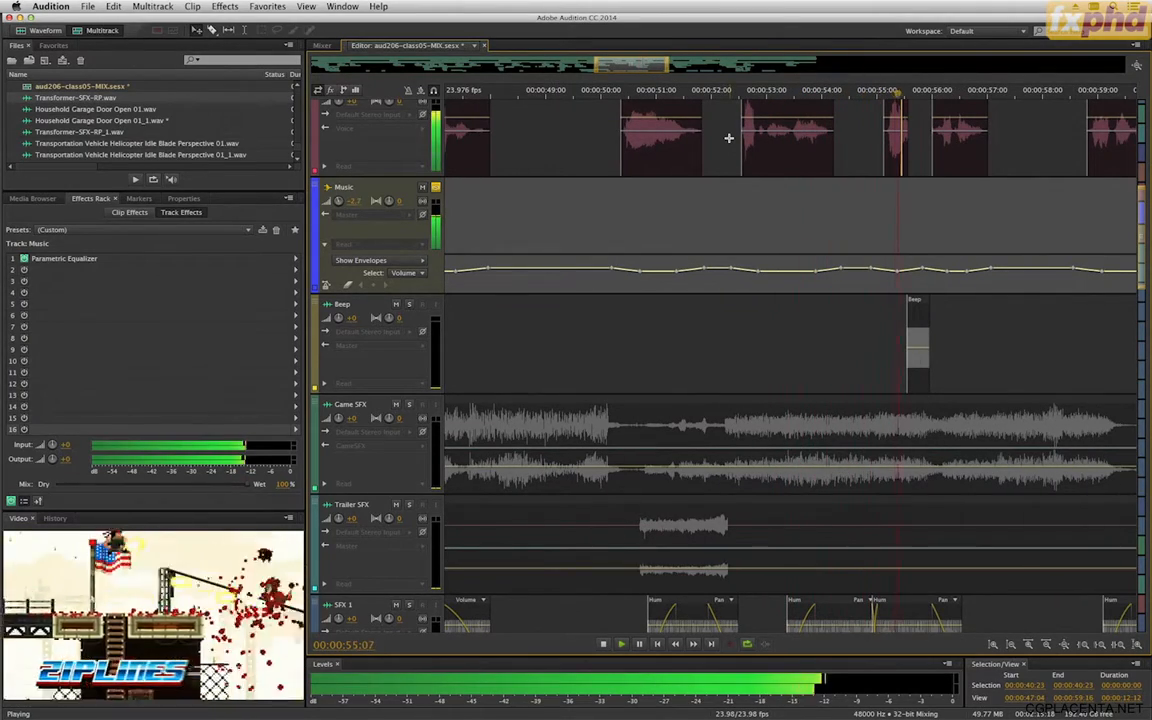
scroll(729, 138, "down", 2)
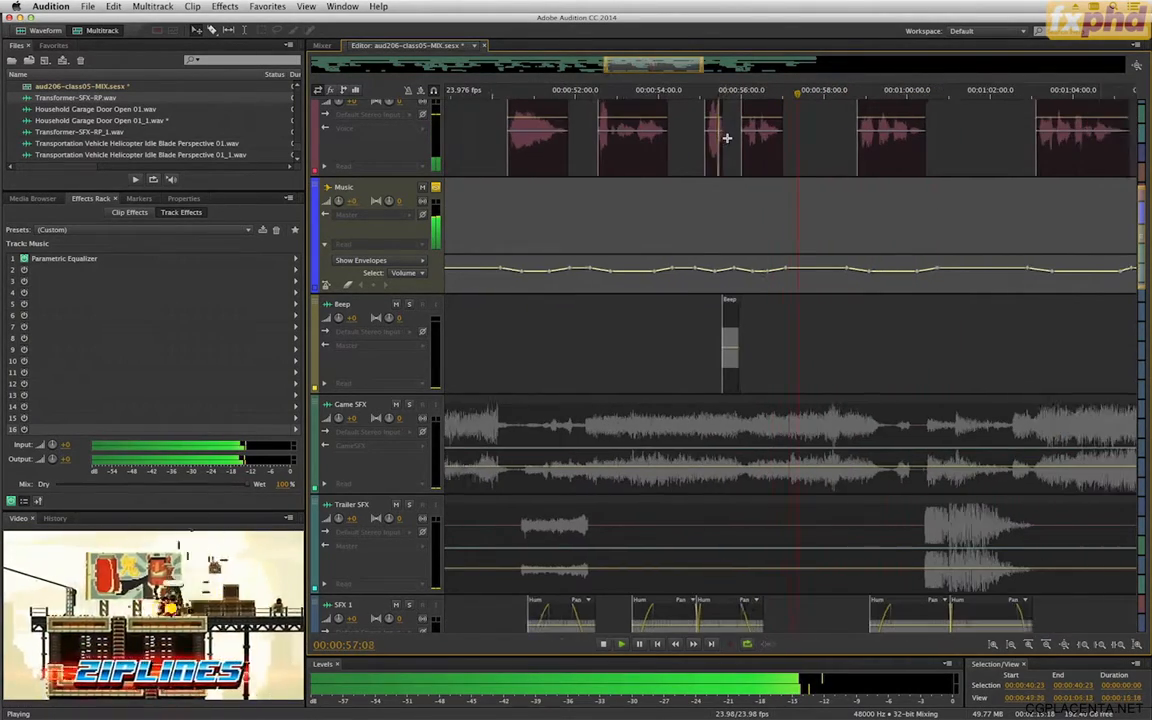
scroll(727, 138, "down", 3)
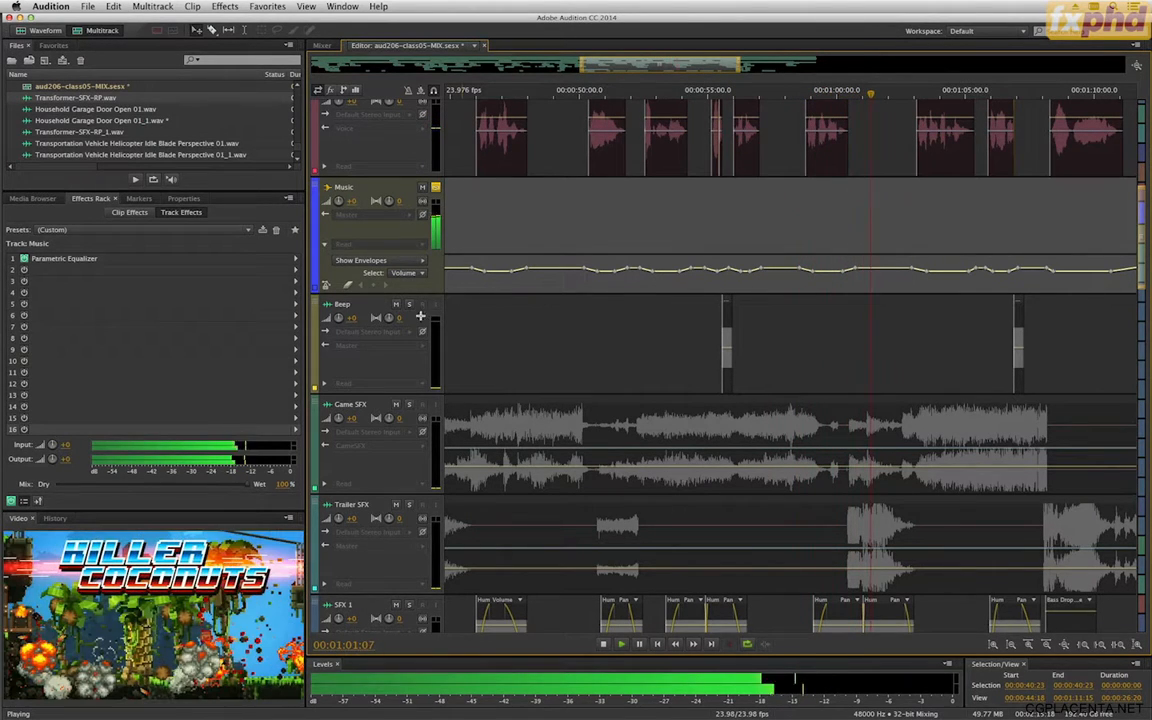
key("space")
Move the Voice bus up the track order to between the Game SFX and Trailer SFX tracks.
left_click(375, 311)
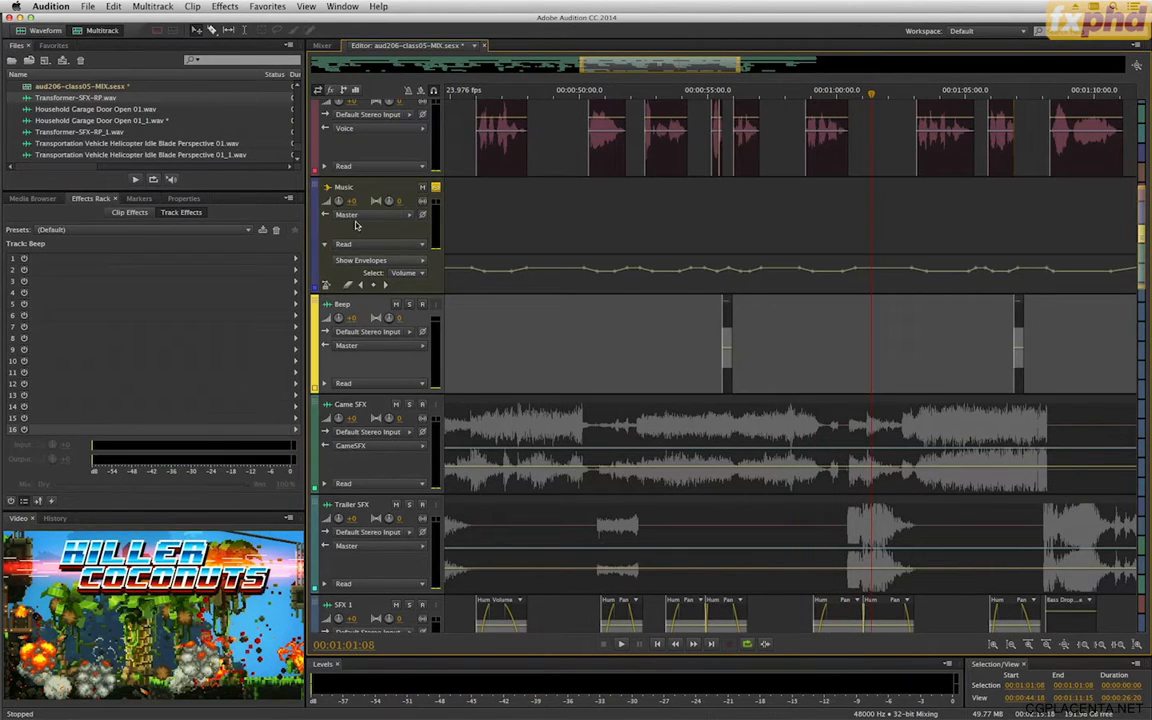
left_click_drag(313, 281, 383, 219)
scroll(555, 262, "down", 15)
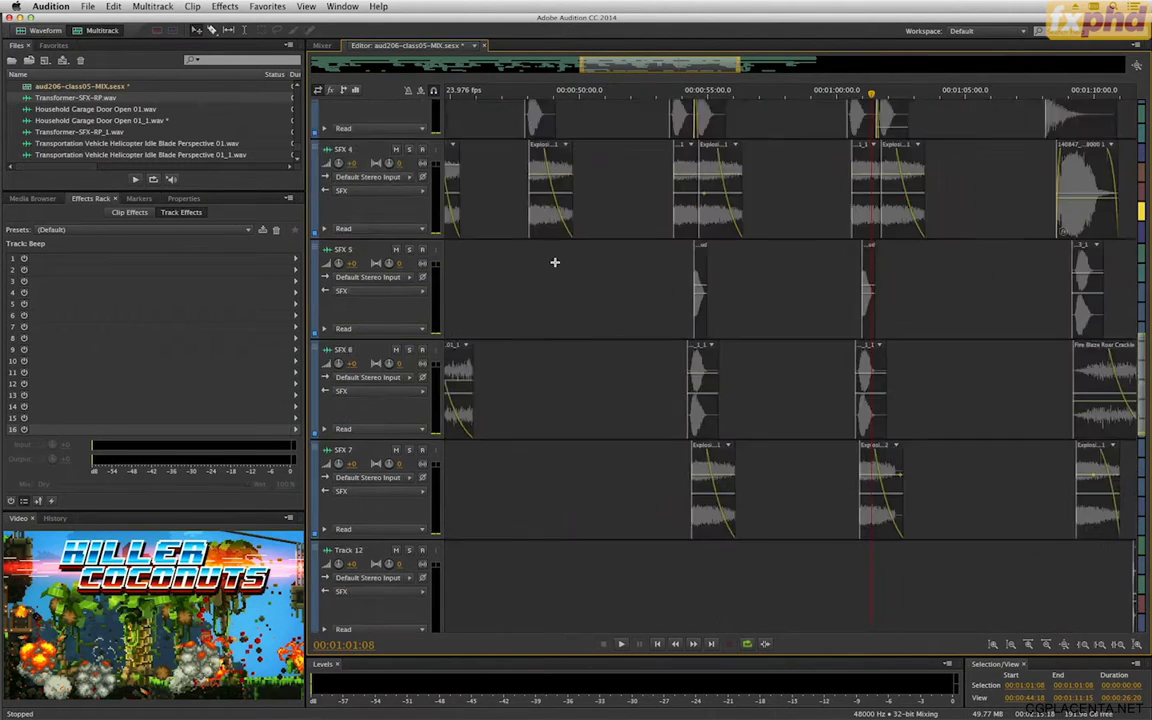
left_click(325, 350)
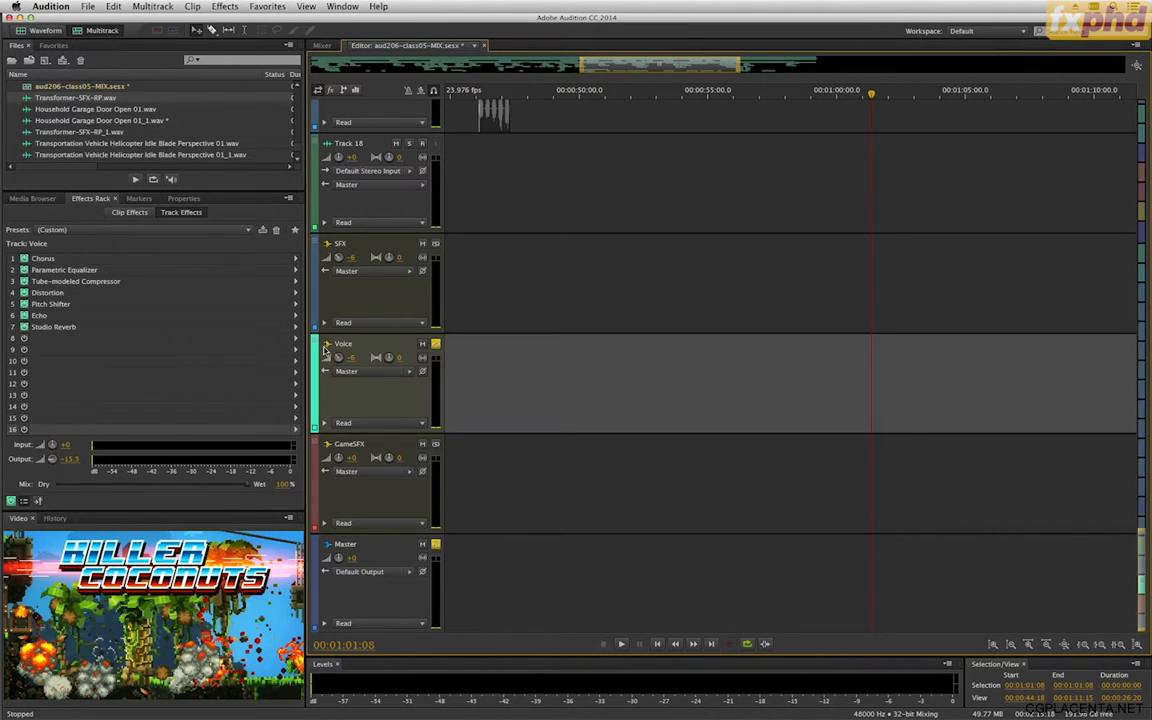
left_click_drag(306, 318, 322, 134)
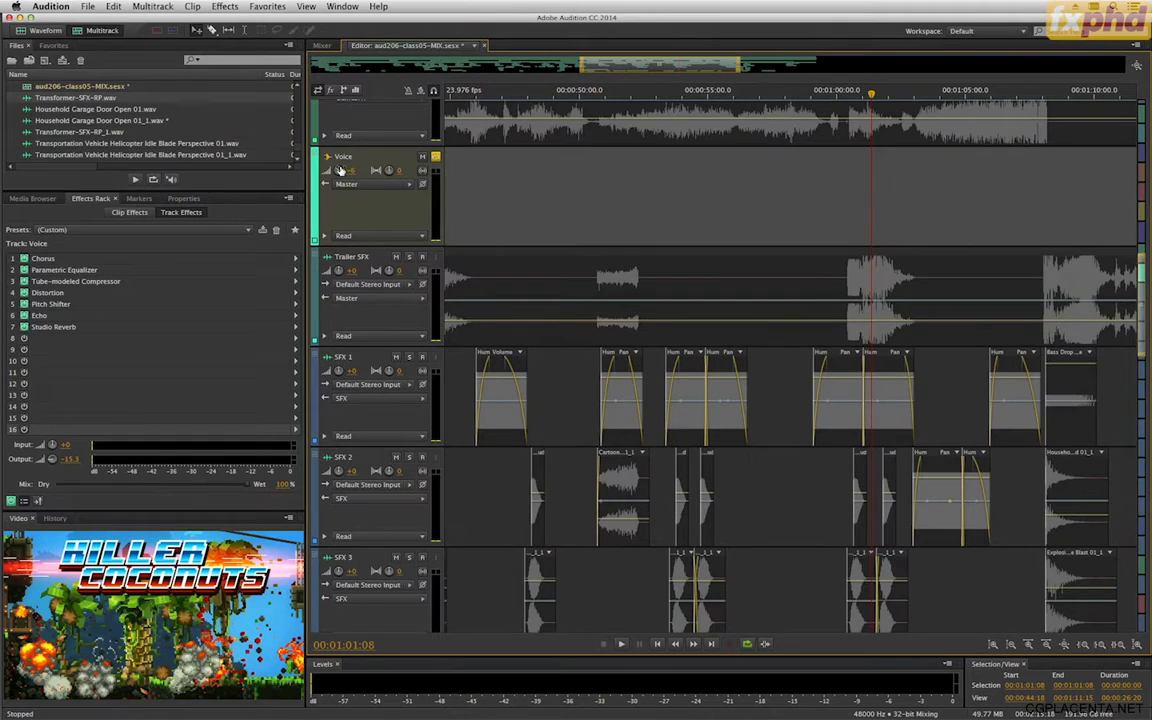
Shrink the track heights, and move the Music bus directly below Track 3 and the Voice bus directly below Beep.
scroll(348, 179, "up", 5)
scroll(348, 179, "down", 10)
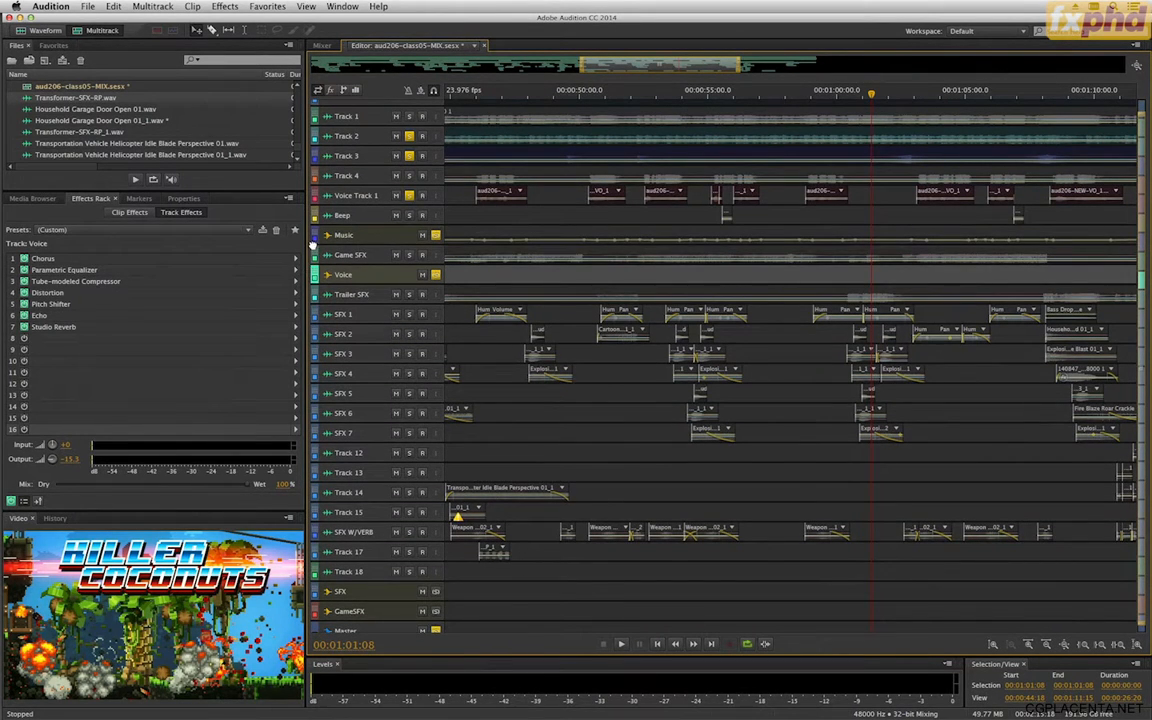
left_click_drag(312, 241, 313, 168)
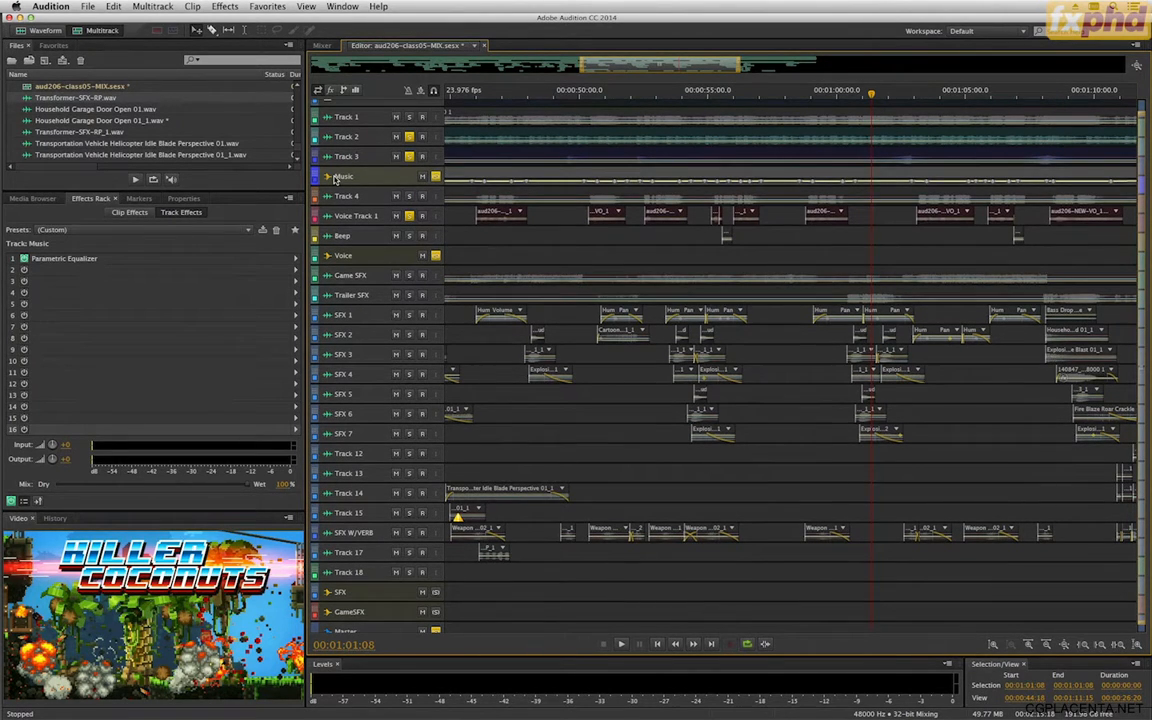
Enlarge the track heights and show the Voice bus's volume envelope.
scroll(335, 180, "up", 8)
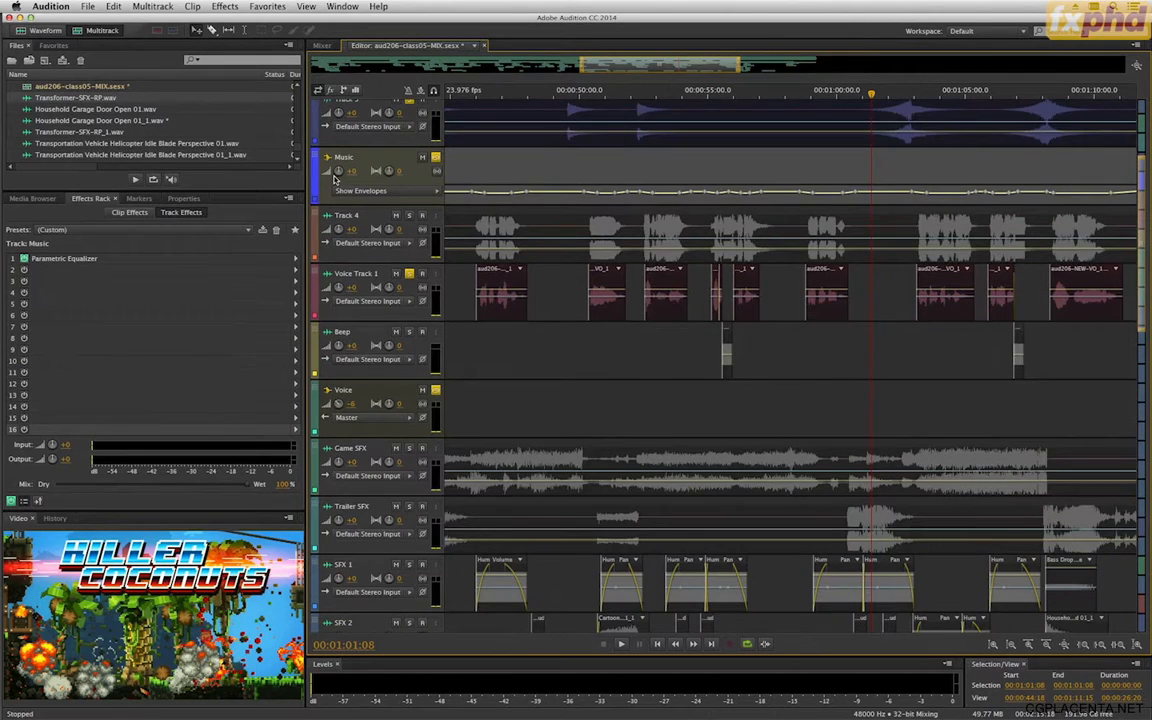
scroll(335, 180, "up", 4)
scroll(335, 180, "down", 3)
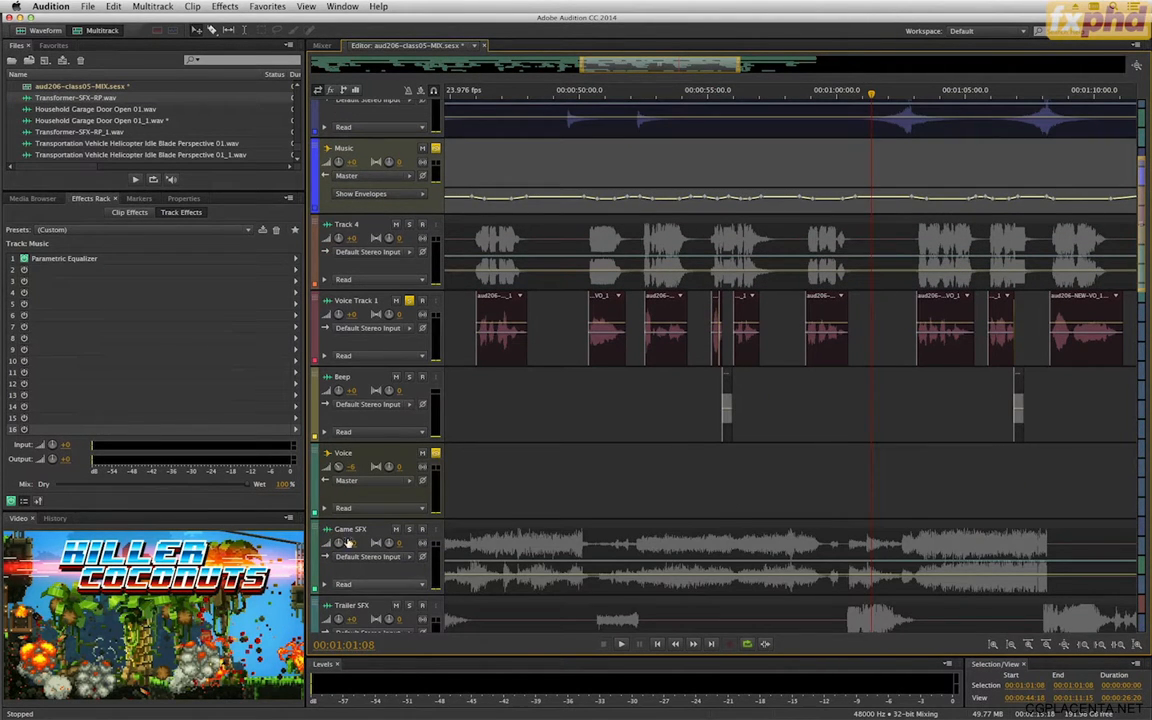
left_click(325, 509)
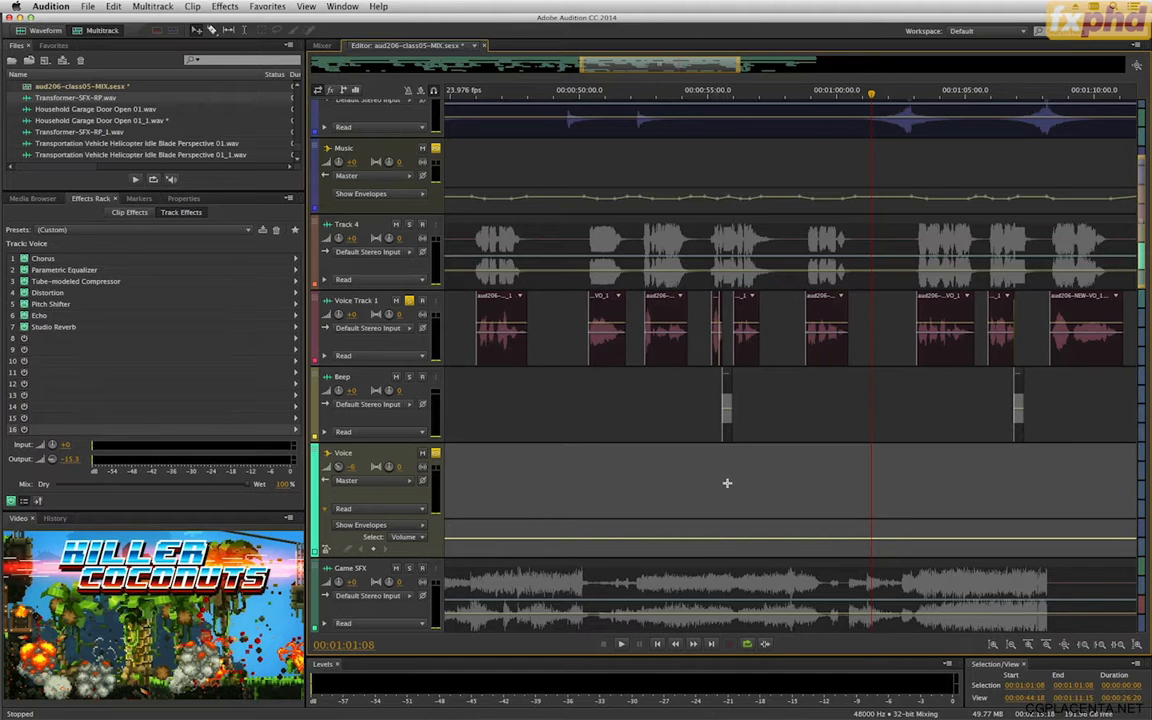
scroll(731, 480, "down", 5)
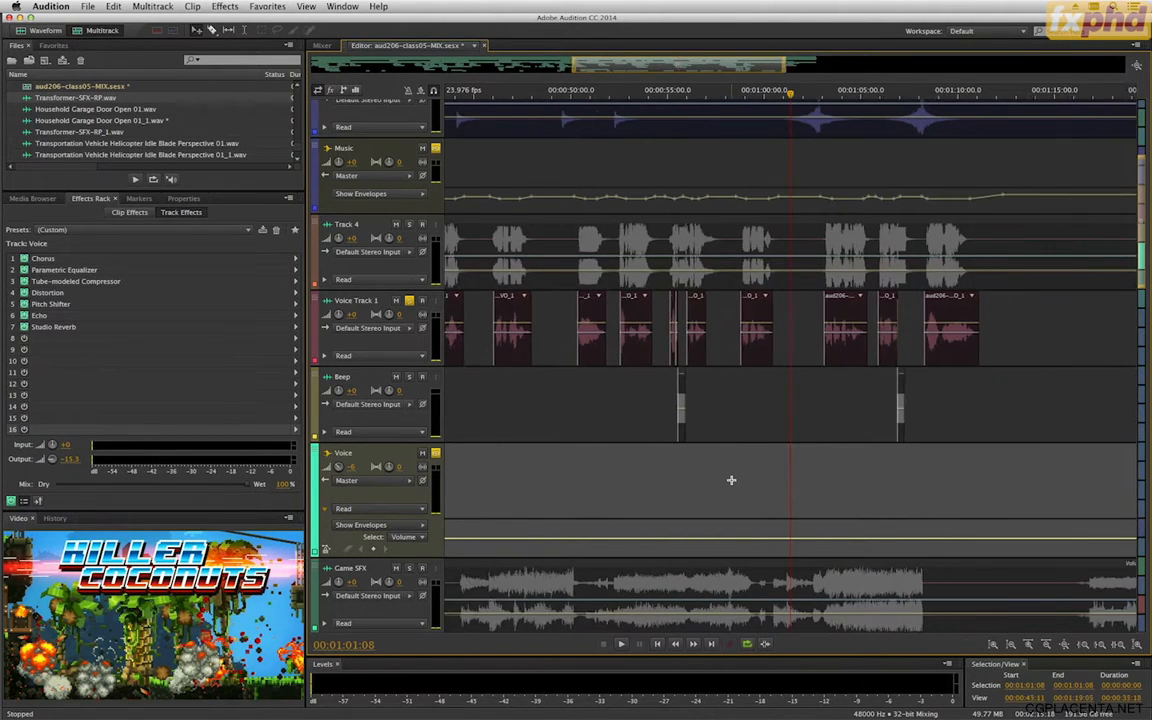
Open the settings of the Tube-modeled Compressor on the Voice bus.
scroll(606, 340, "down", 3)
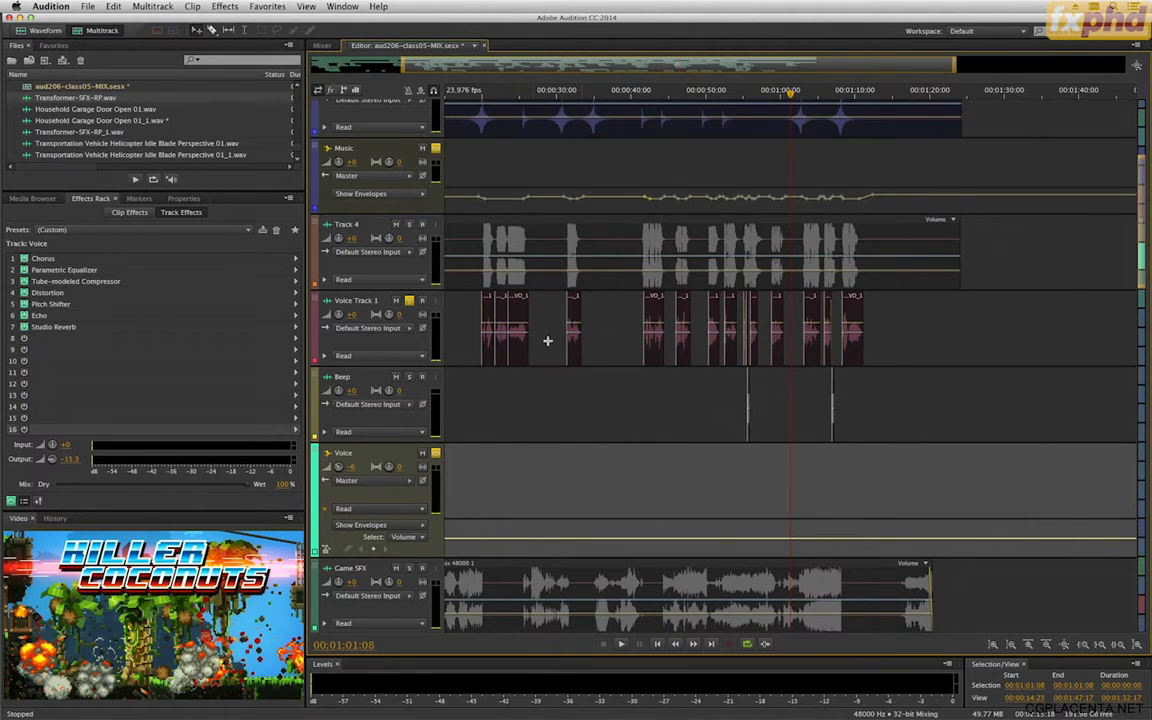
double_click(103, 284)
left_click_drag(222, 257, 167, 254)
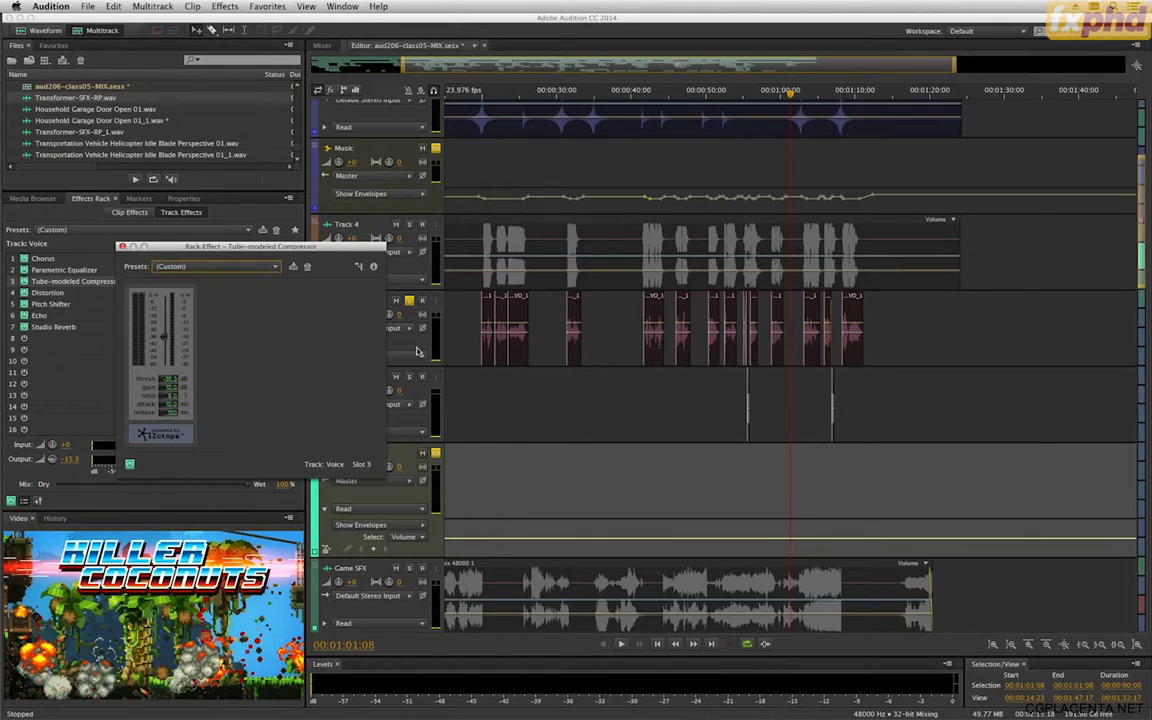
Try raising the volume of the Voice Track 1 clip at about 00:00:25, and play the mix from 00:00:19:12 to 00:00:33:06.
left_click_drag(522, 323, 521, 307)
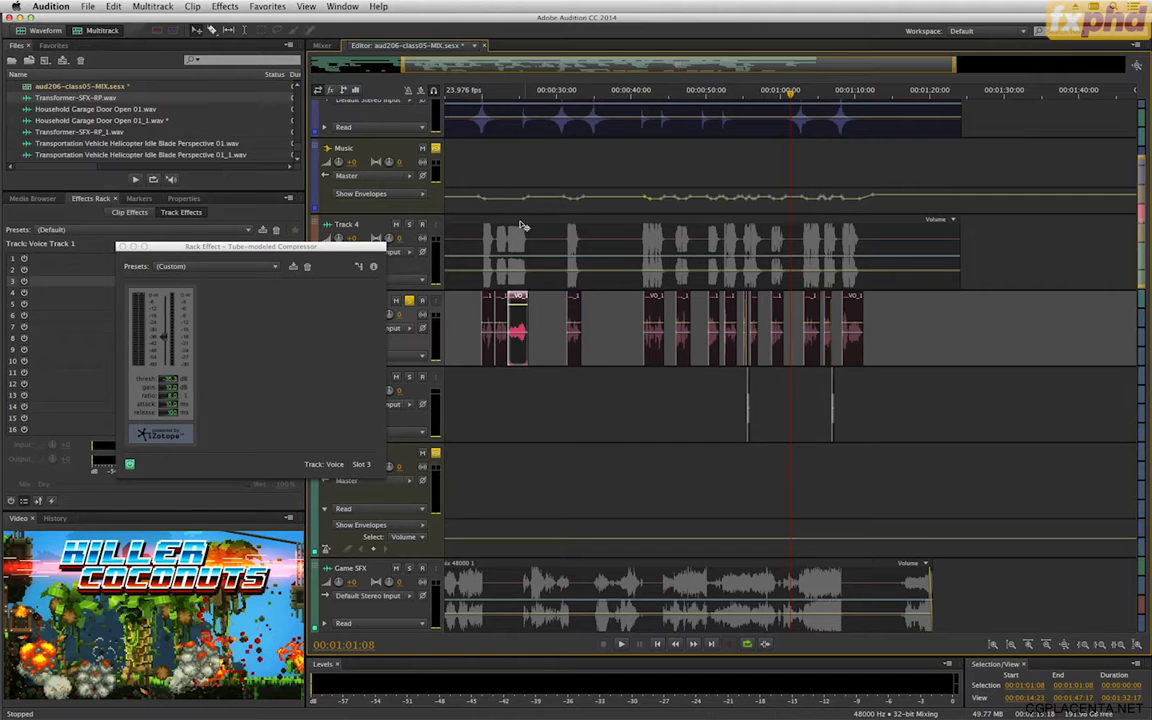
left_click(478, 92)
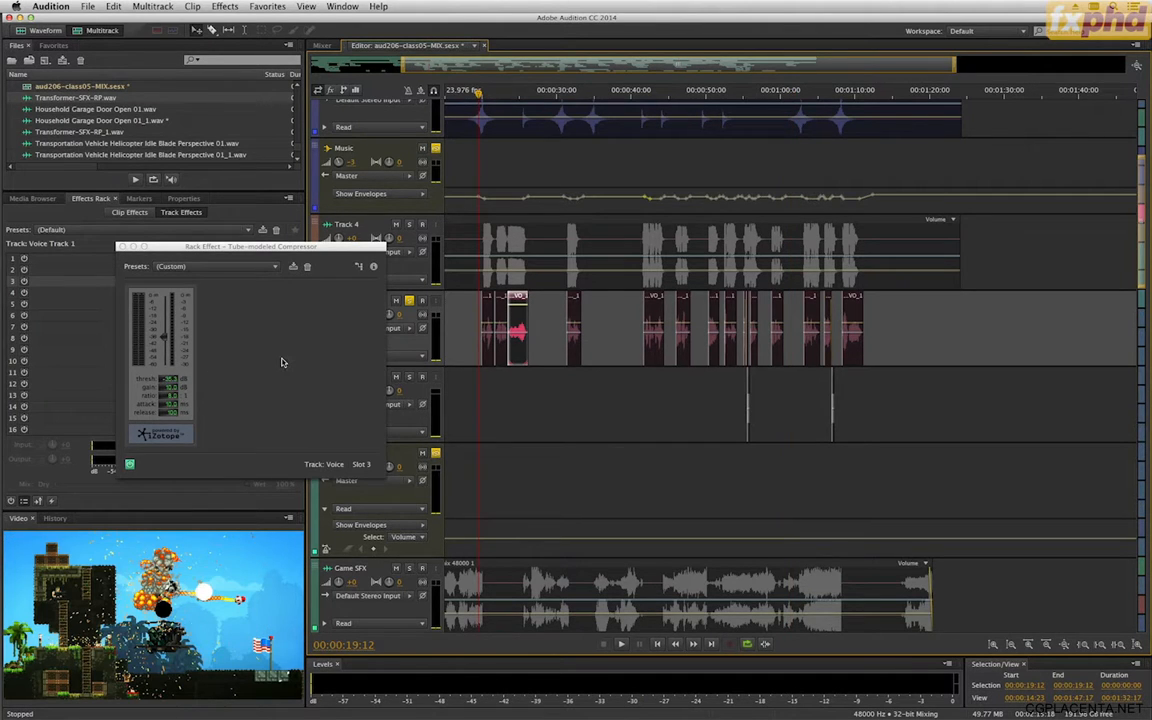
key("space")
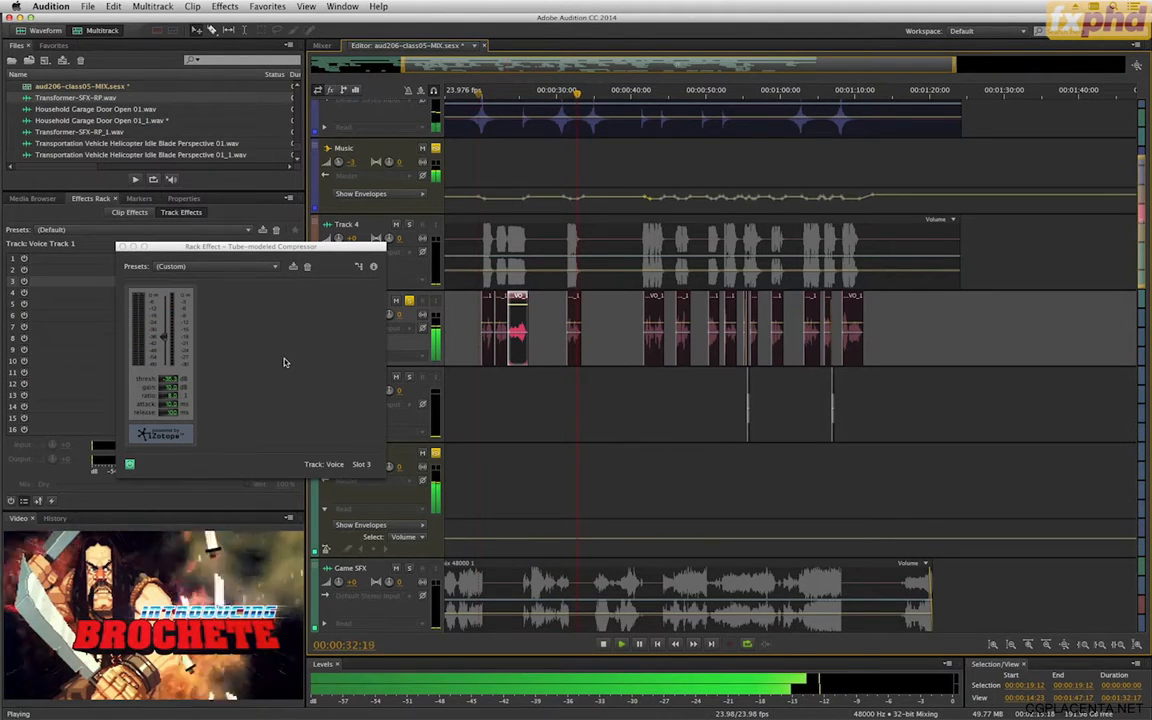
key("space")
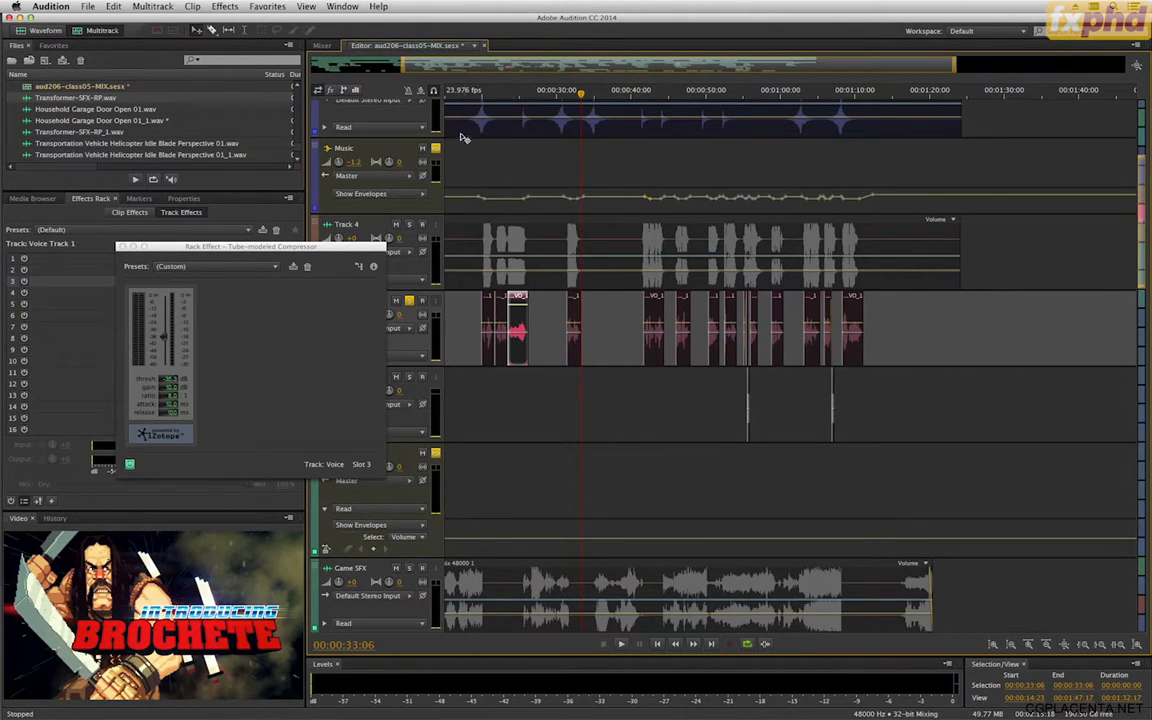
Try four volume keyframes on the Voice bus around the clip at about 00:00:25, slightly raising the middle section, and play from 00:00:19:22.
left_click(481, 94)
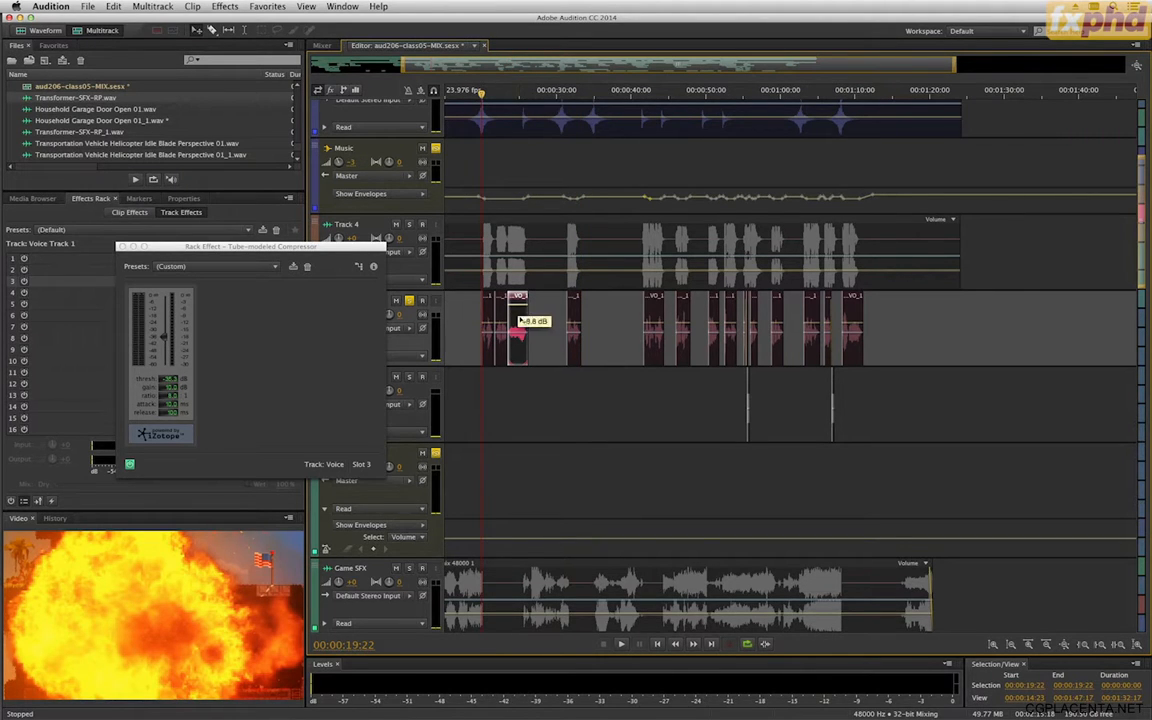
left_click(505, 543)
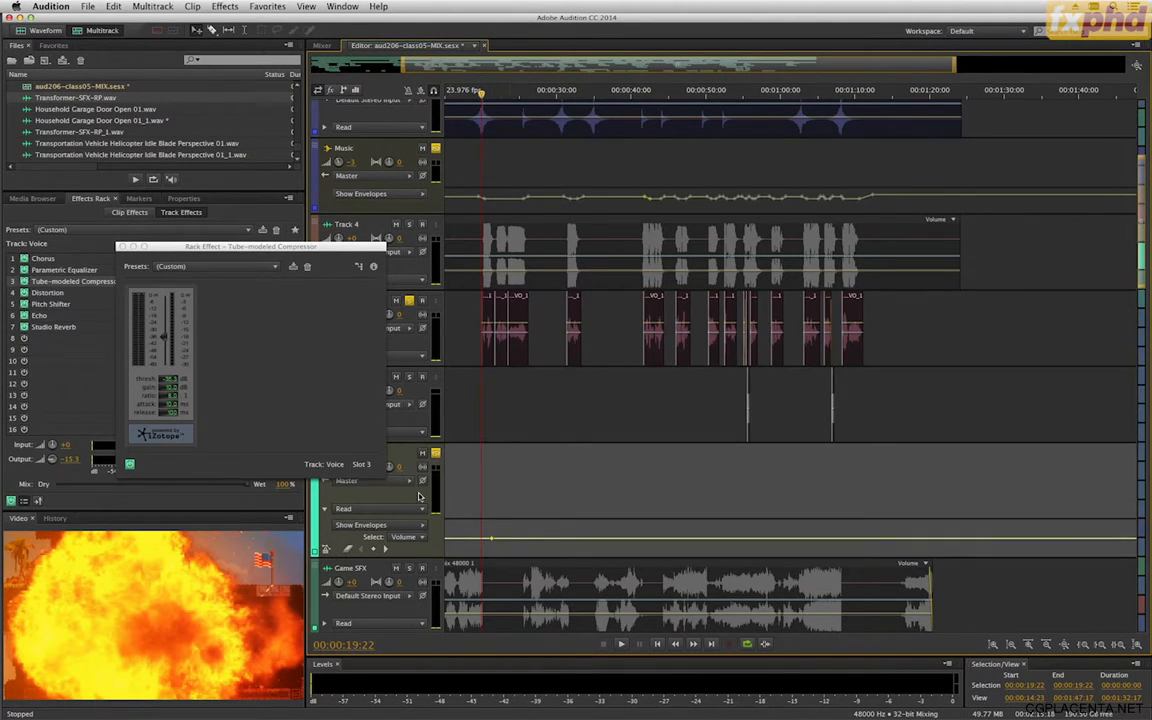
left_click(511, 538)
left_click(534, 538)
left_click(544, 538)
left_click_drag(537, 542, 538, 540)
key("space")
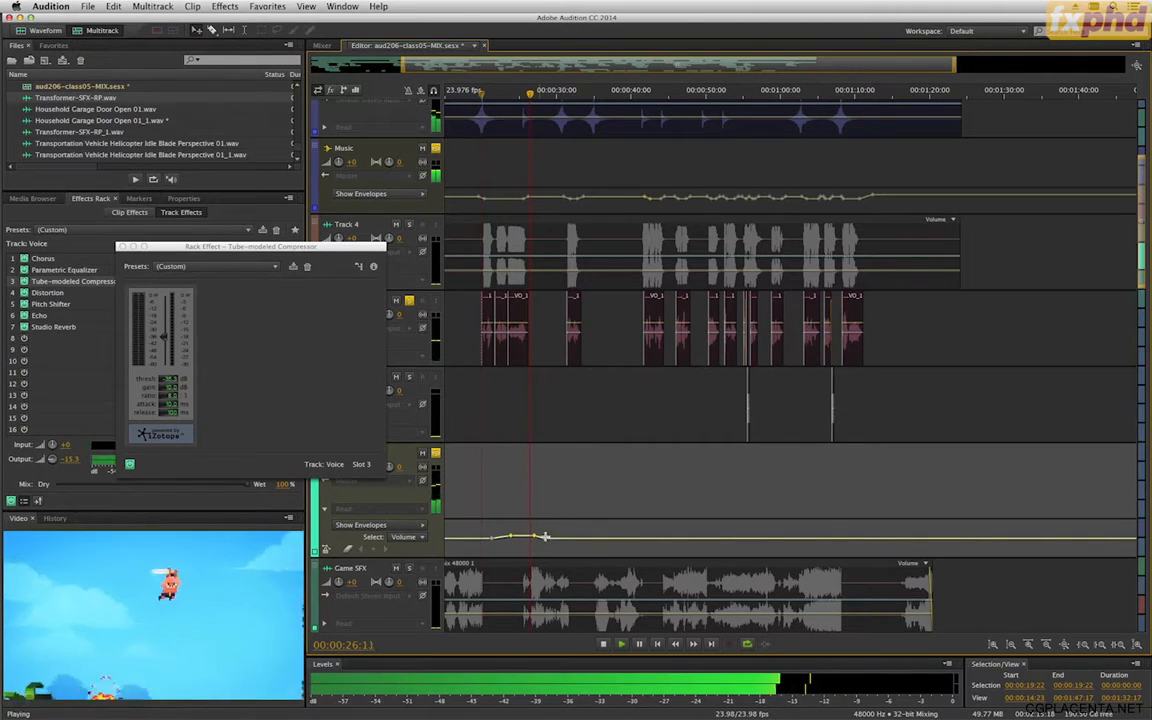
Try raising the middle section of the Voice bus's volume envelope further, and play the mix from 00:00:20:00 to 00:00:26:00.
key("space")
left_click_drag(537, 539, 534, 529)
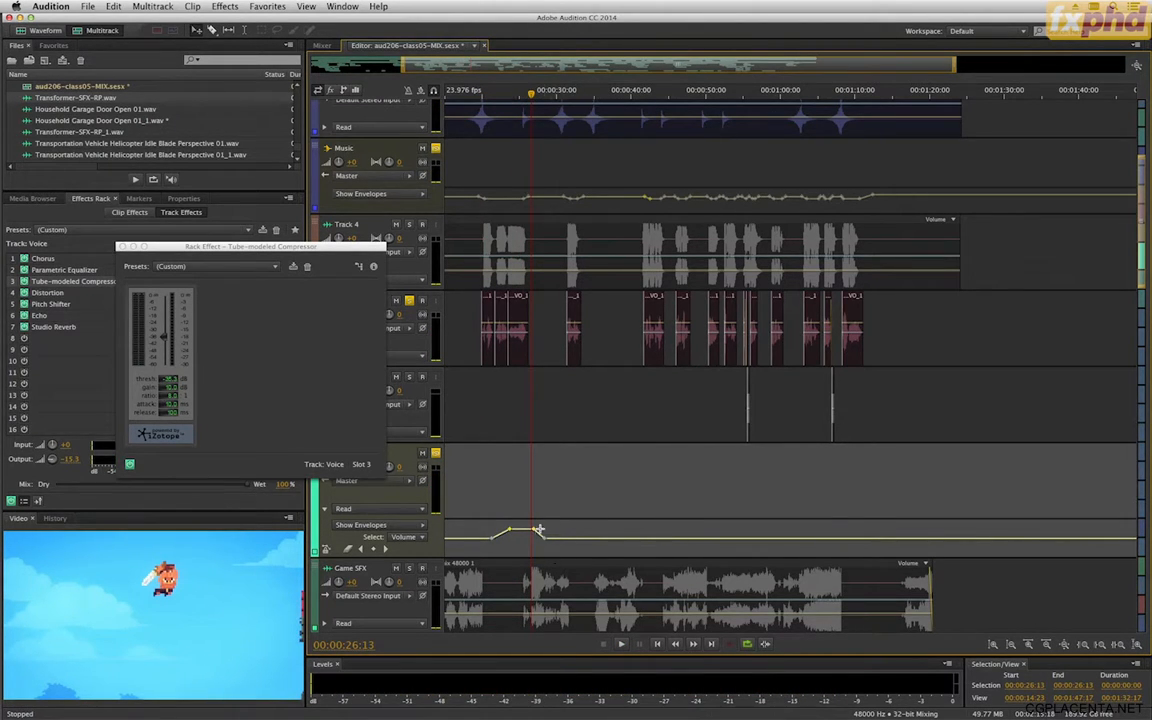
left_click(482, 92)
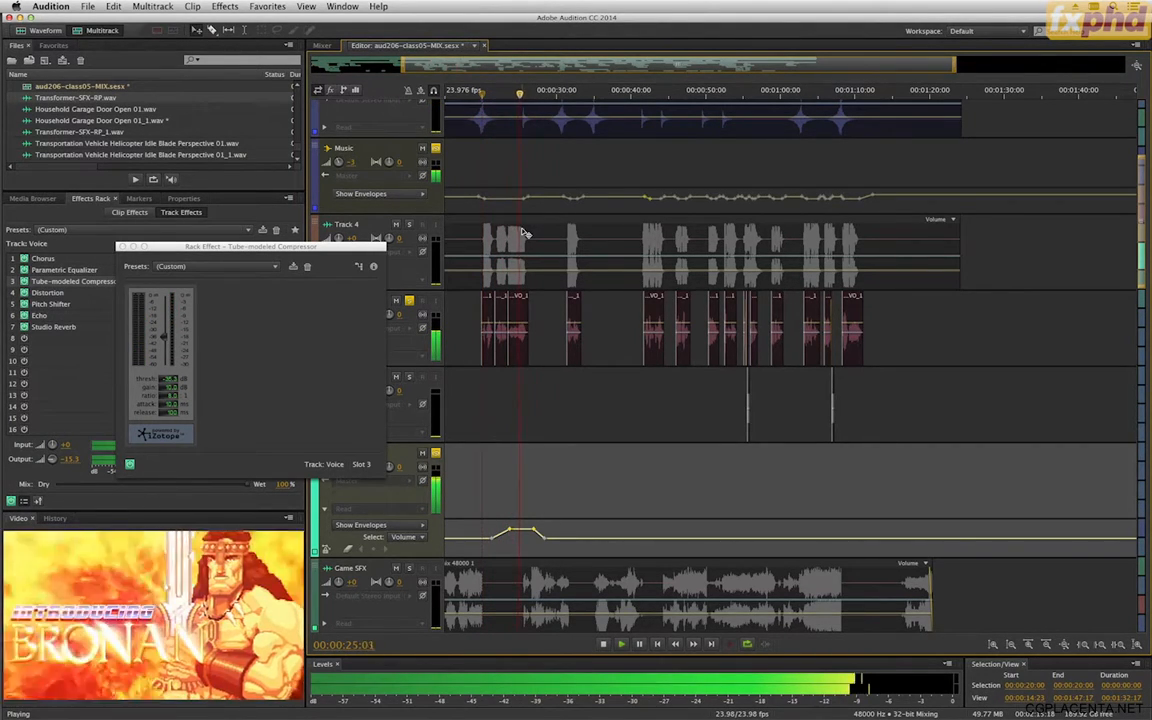
key("space")
left_click_drag(538, 535, 540, 541)
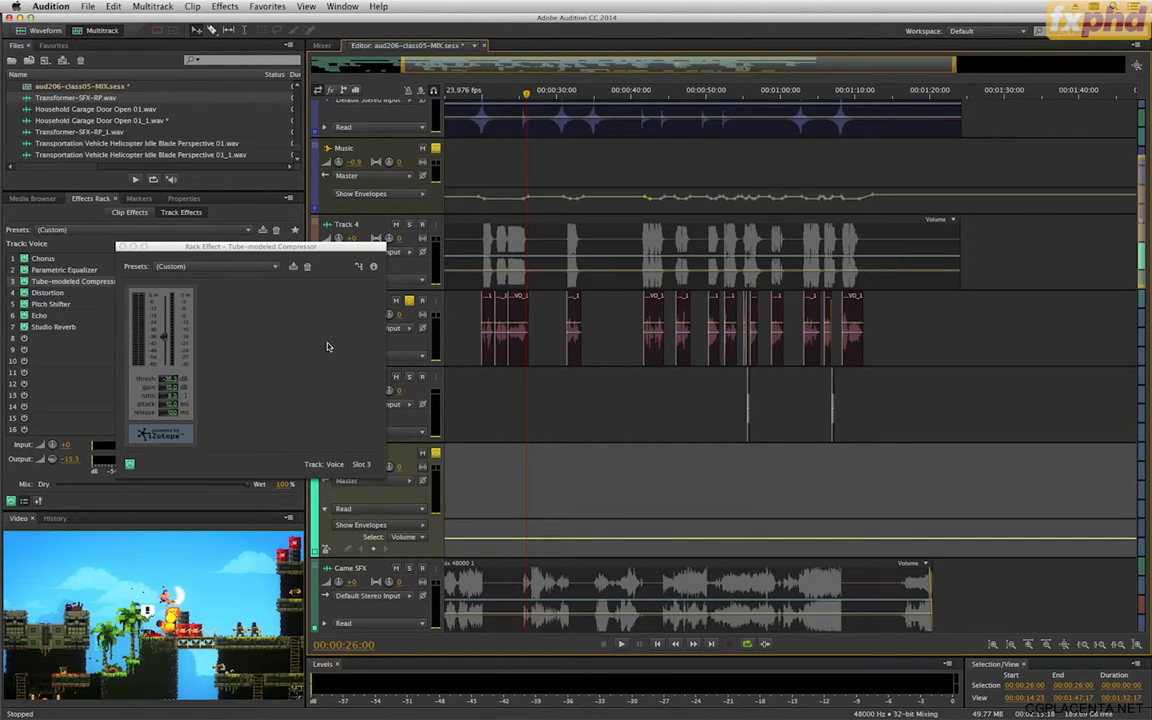
Try boosting the same Voice Track 1 clip's own volume again, compare playback from 00:00:15:11 and 00:00:16:00, and close the compressor.
left_click_drag(518, 328, 521, 304)
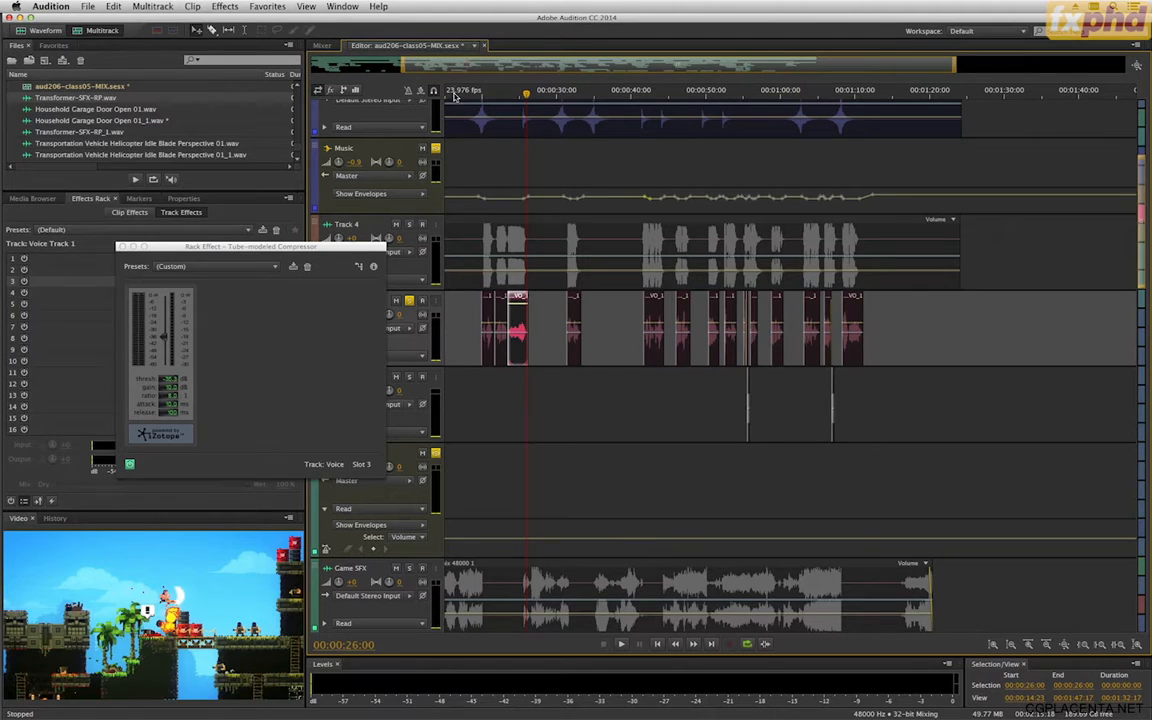
left_click(455, 95)
key("space")
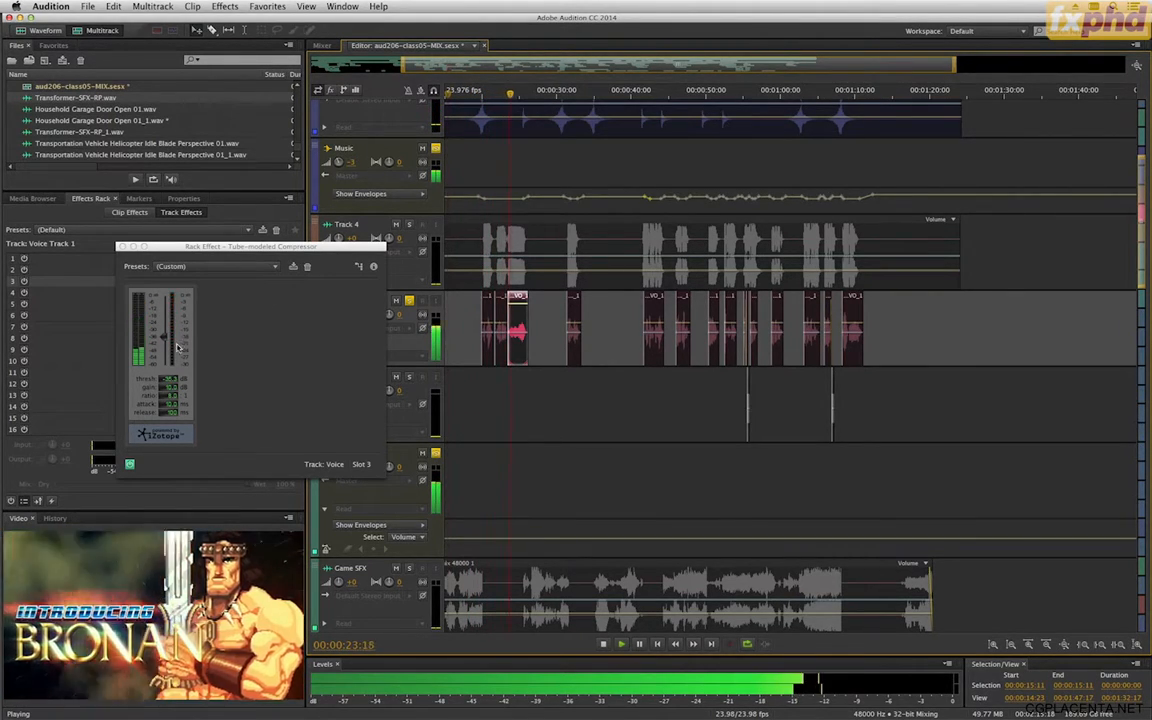
key("space")
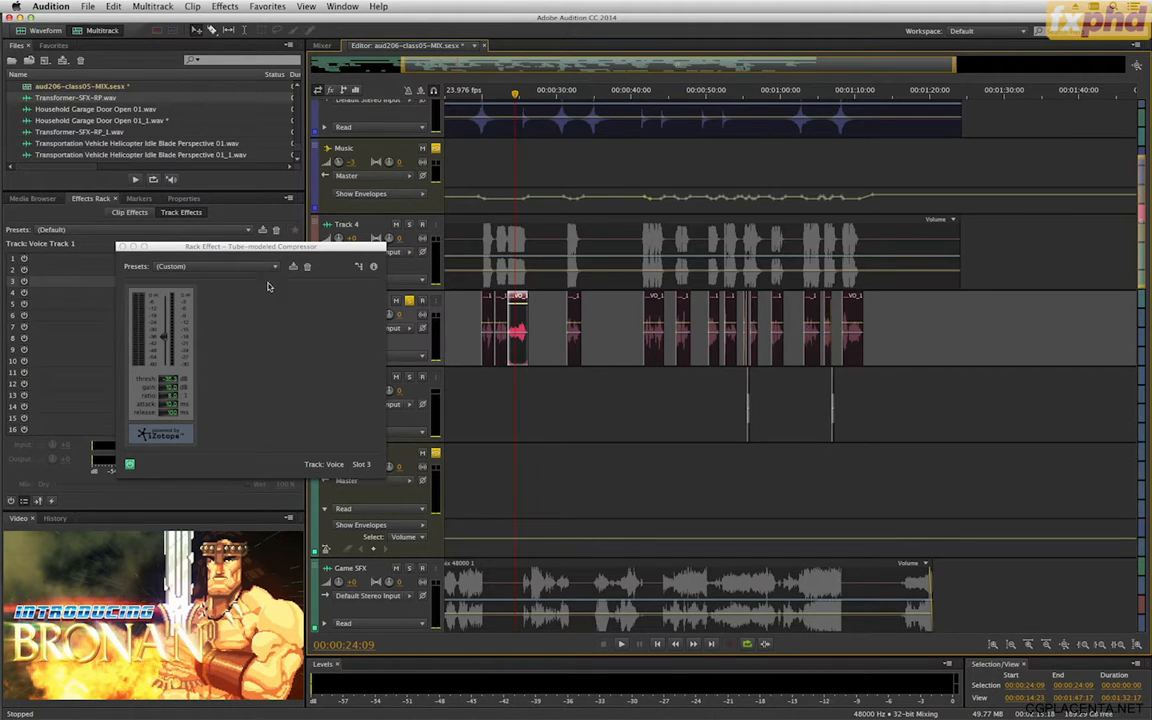
left_click_drag(457, 95, 452, 95)
key("space")
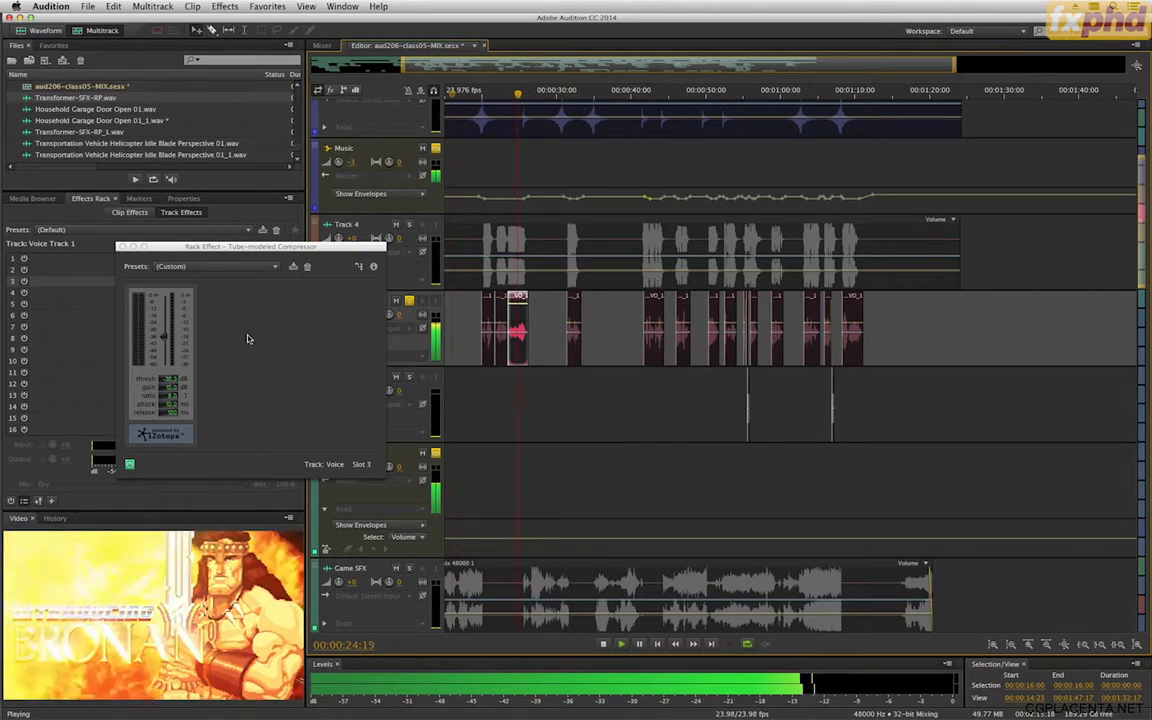
key("space")
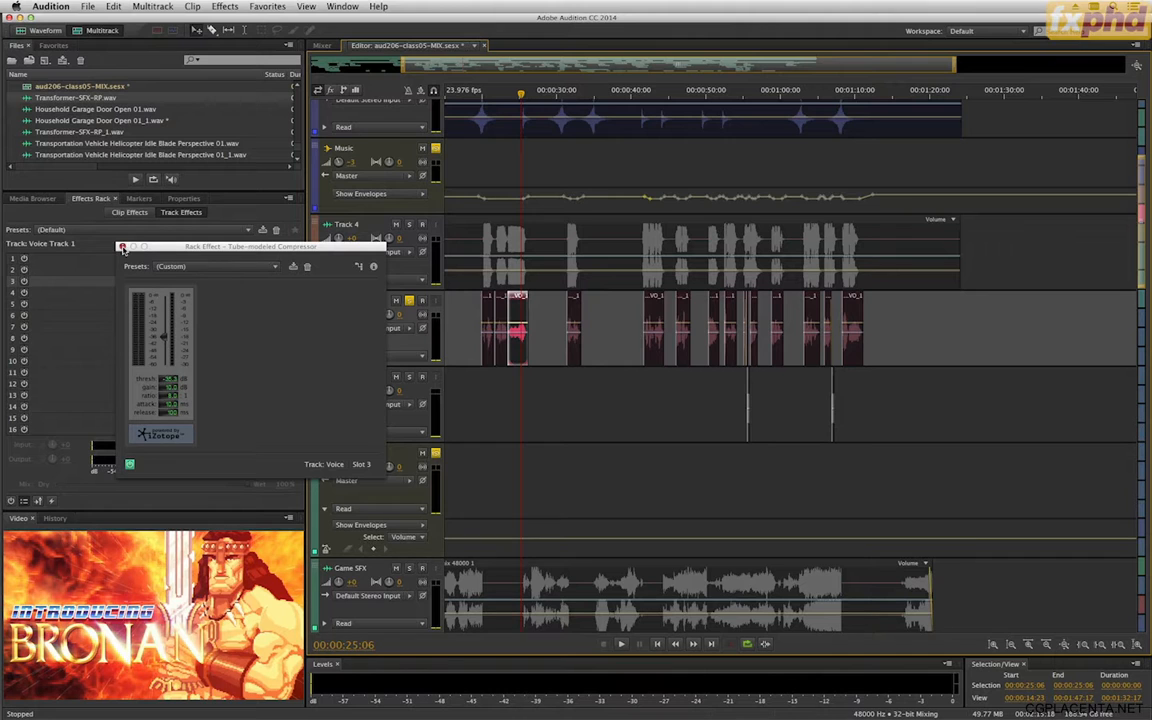
left_click(122, 246)
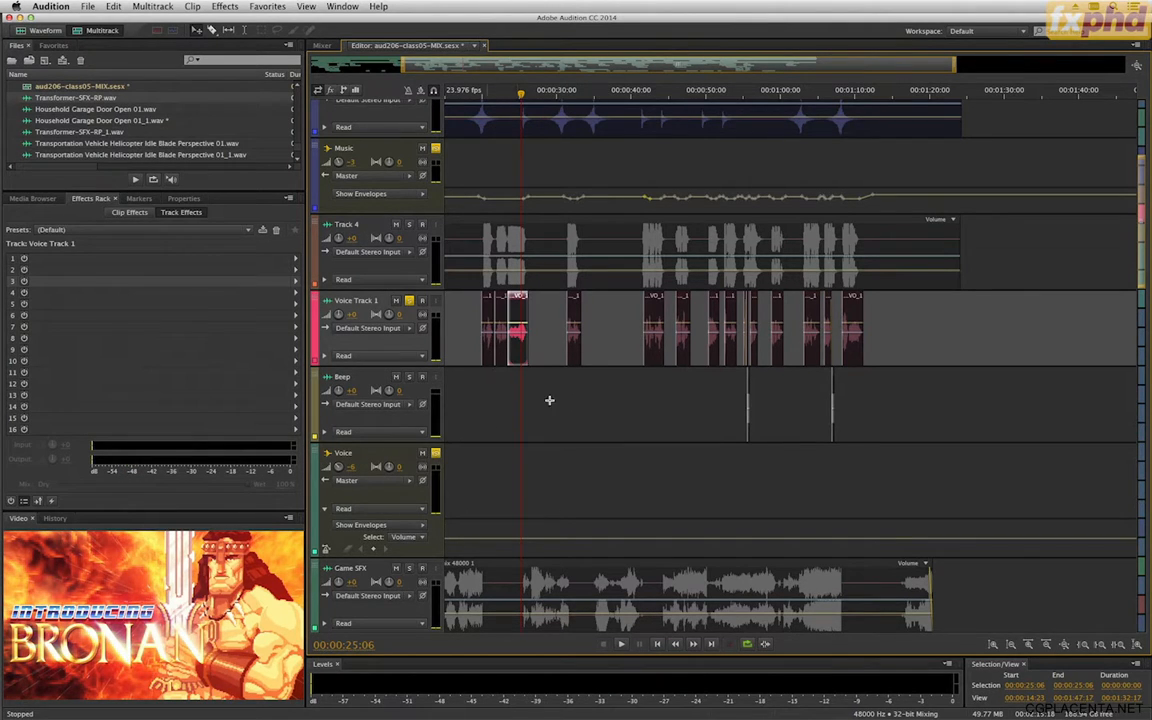
left_click(500, 541)
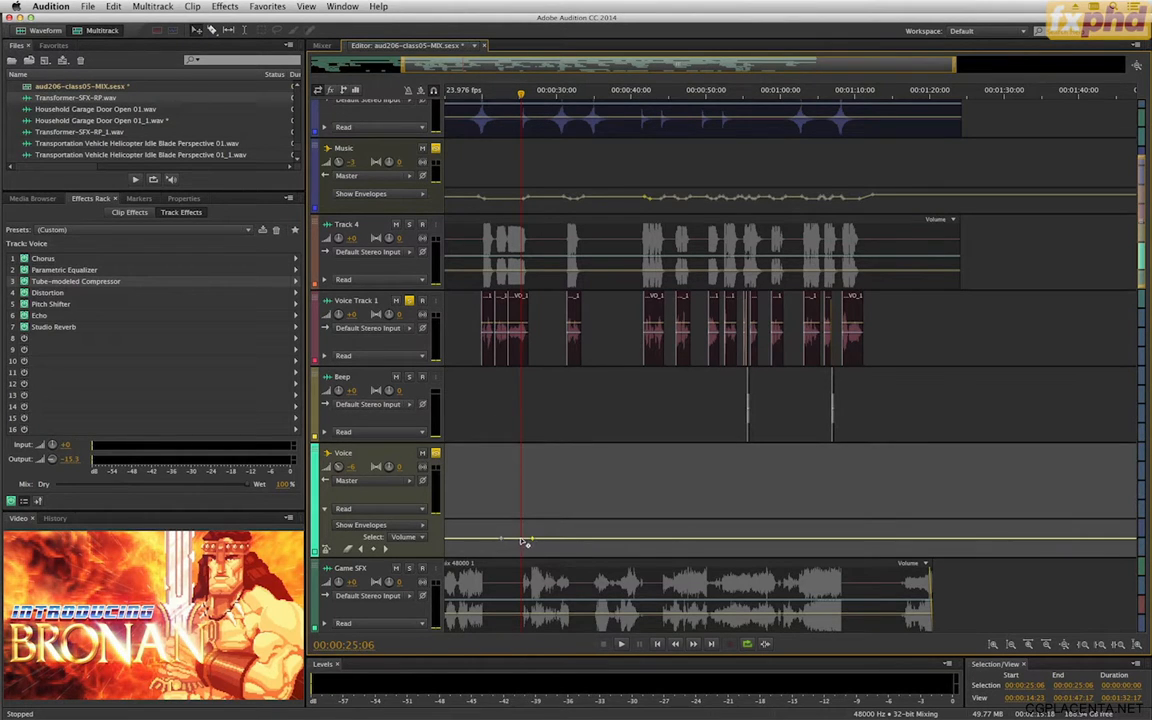
key("super+z")
key("super+z")
Solo the Game SFX track and play the mix from 00:00:04:08.
left_click(432, 567)
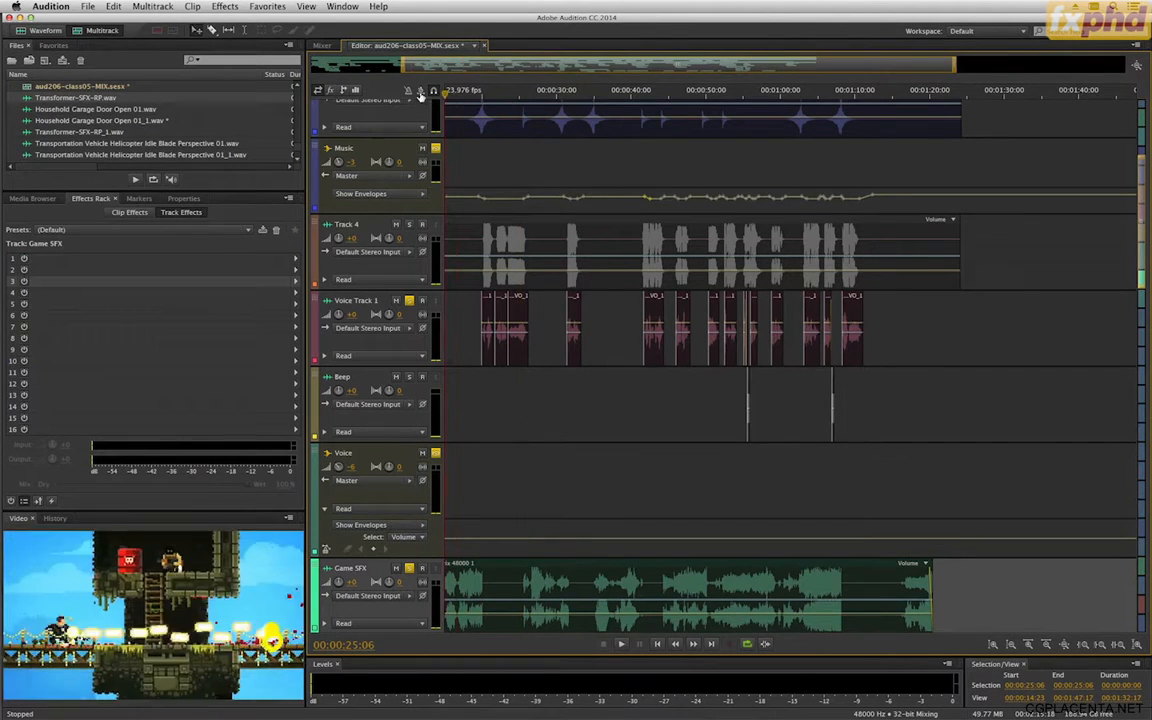
left_click_drag(420, 95, 431, 102)
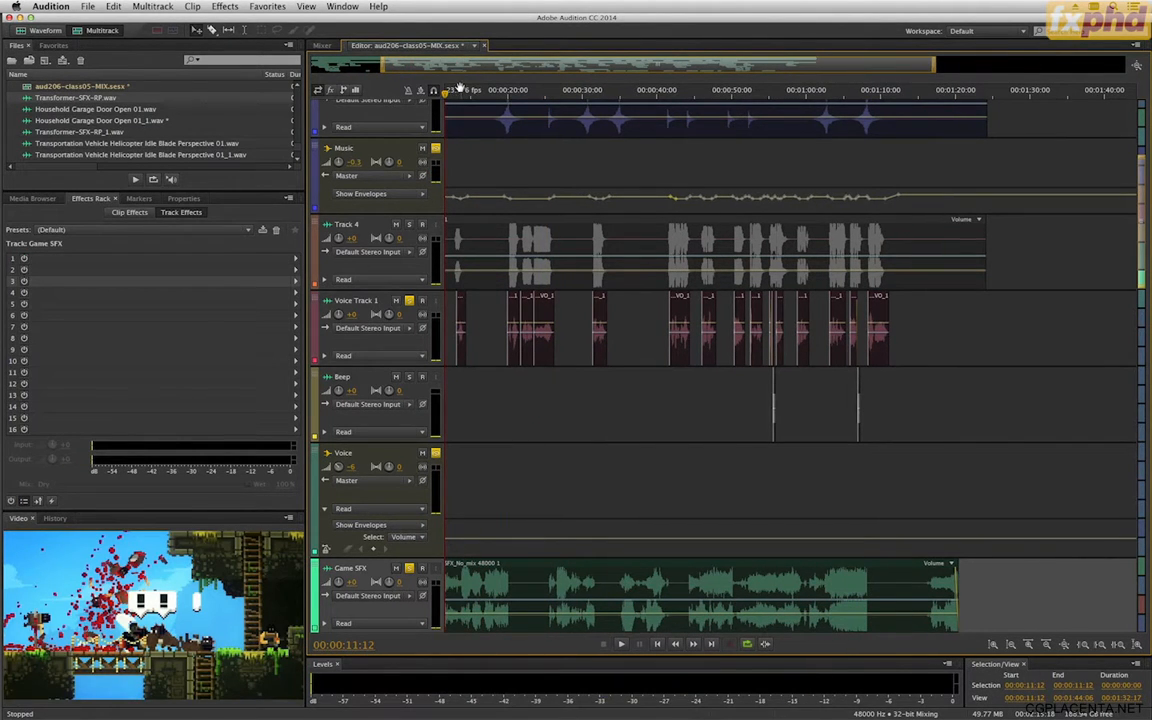
scroll(458, 90, "down", 3)
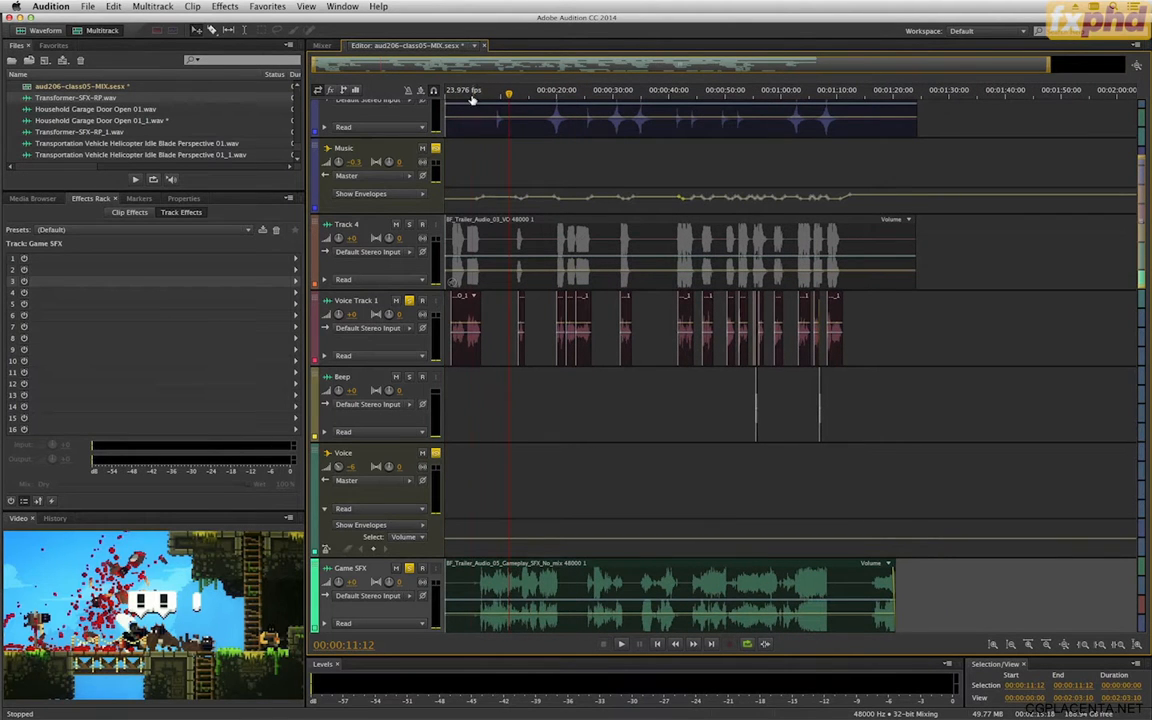
left_click(472, 97)
key("space")
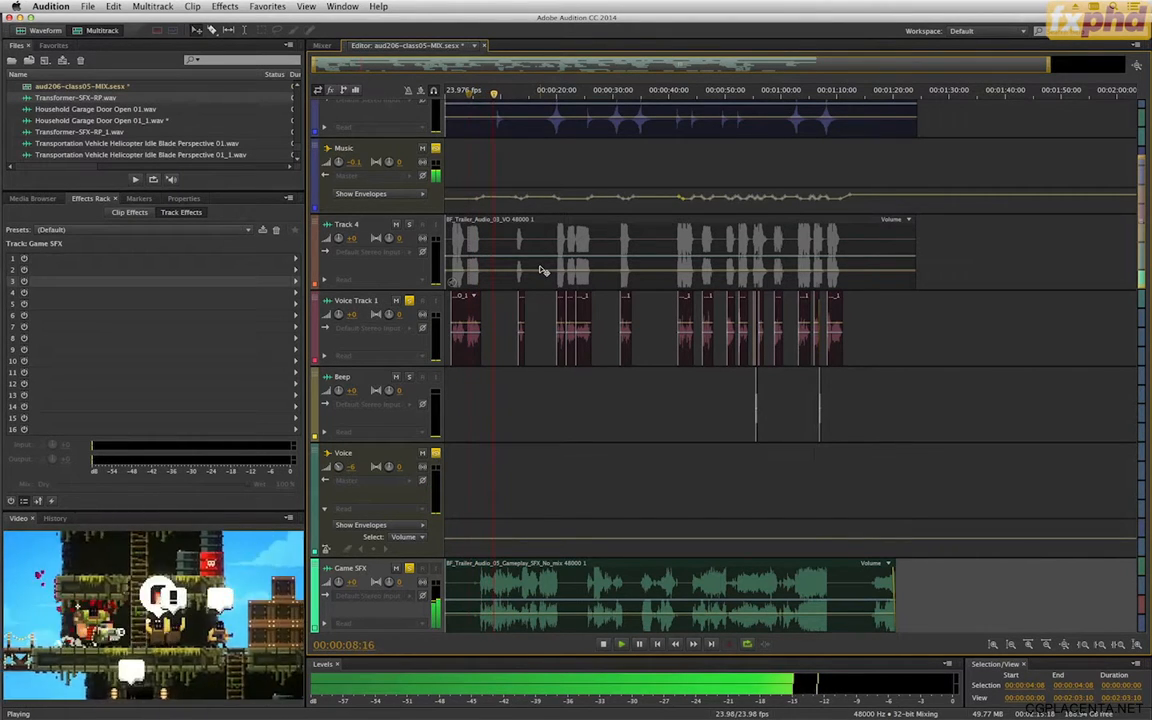
scroll(591, 457, "down", 2)
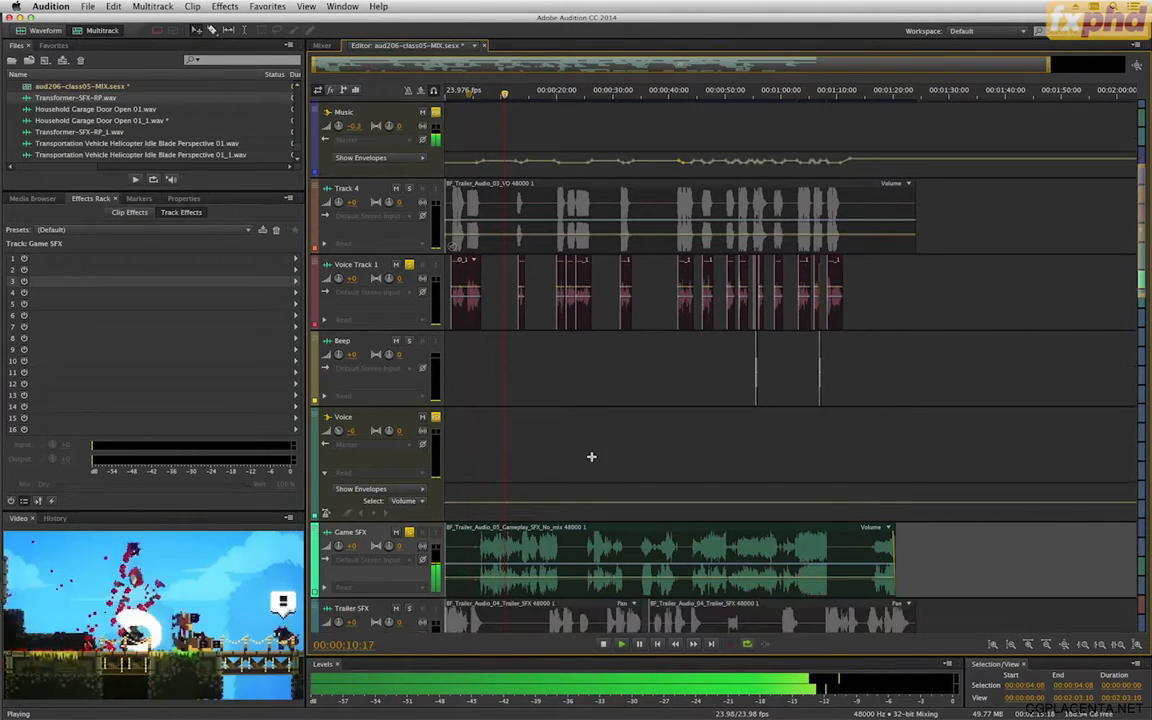
scroll(591, 457, "down", 2)
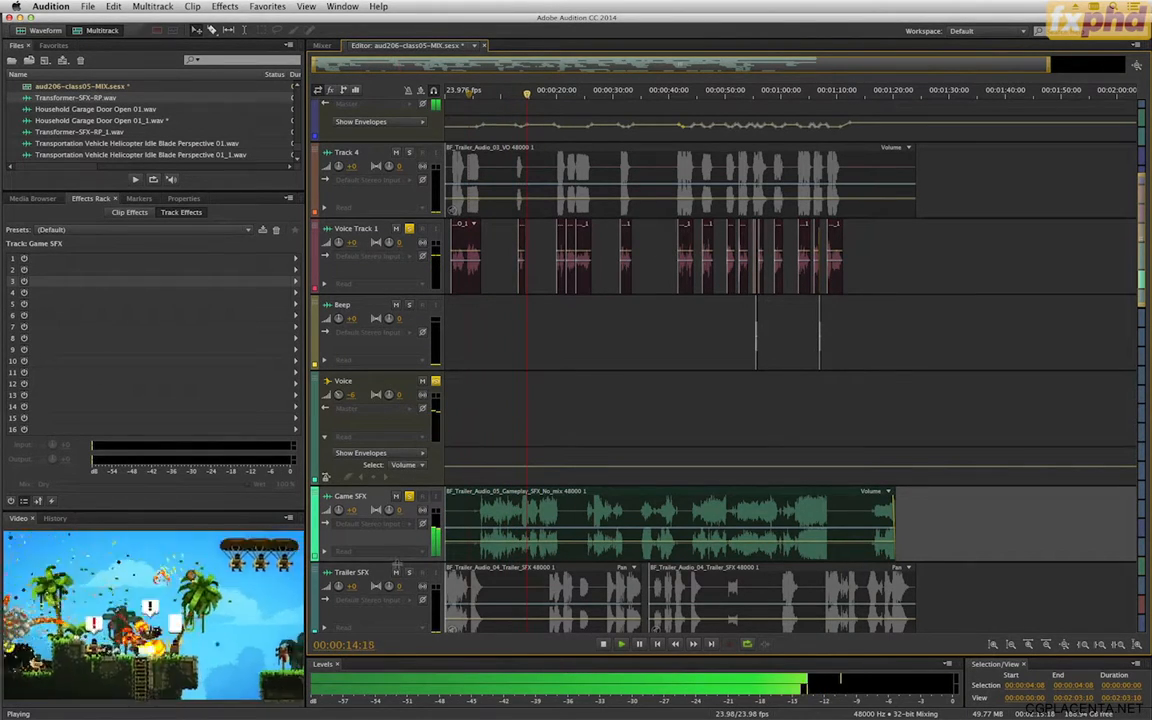
Enlarge the Game SFX track slightly to show its GameSFX output, and play the mix from 00:00:19:08 to 00:00:49:14.
left_click_drag(397, 565, 397, 570)
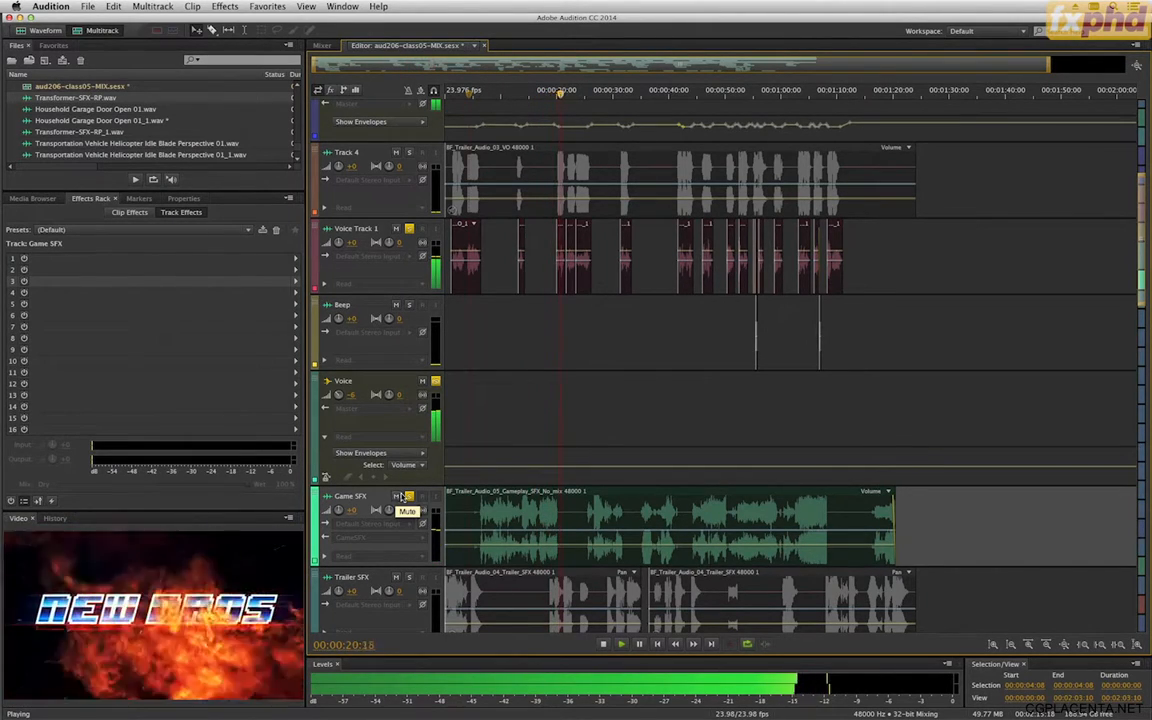
scroll(782, 428, "up", 3)
scroll(780, 425, "up", 2)
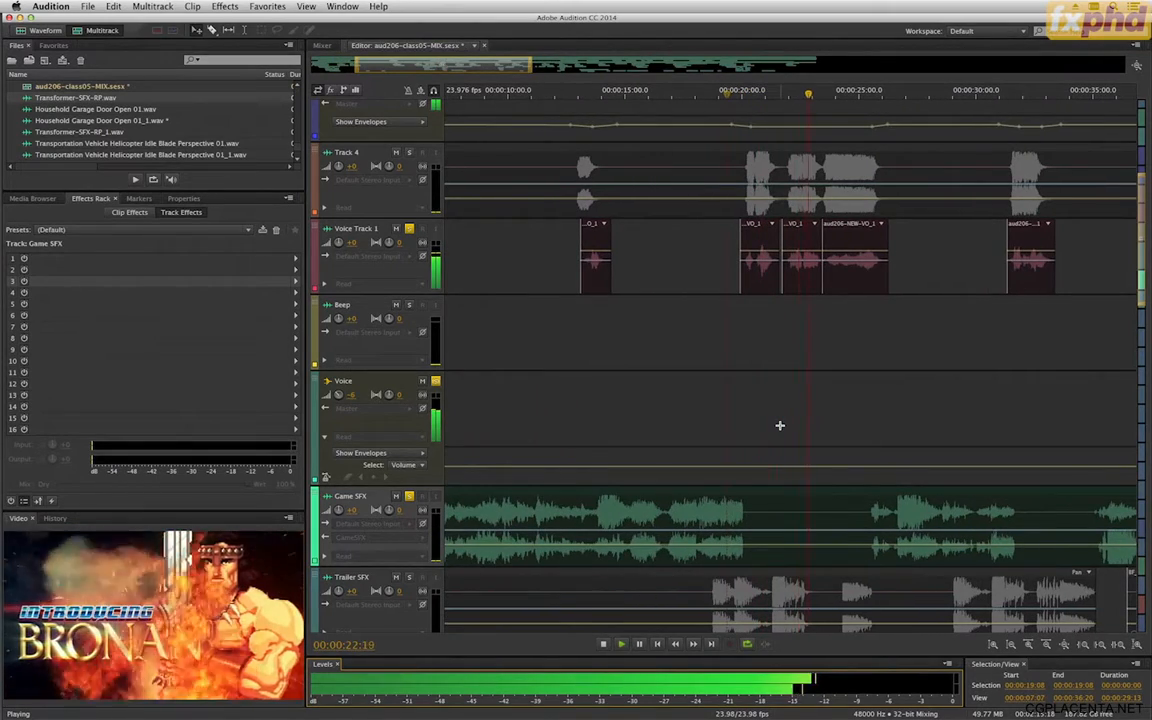
scroll(761, 406, "down", 5)
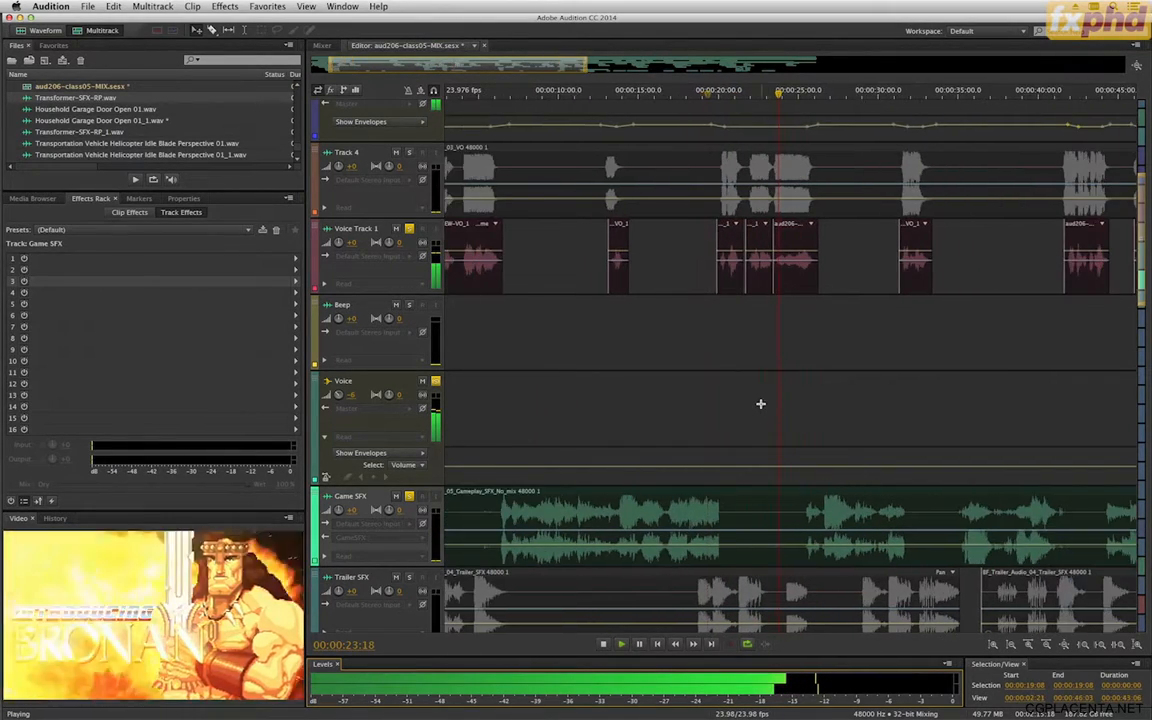
scroll(760, 403, "down", 3)
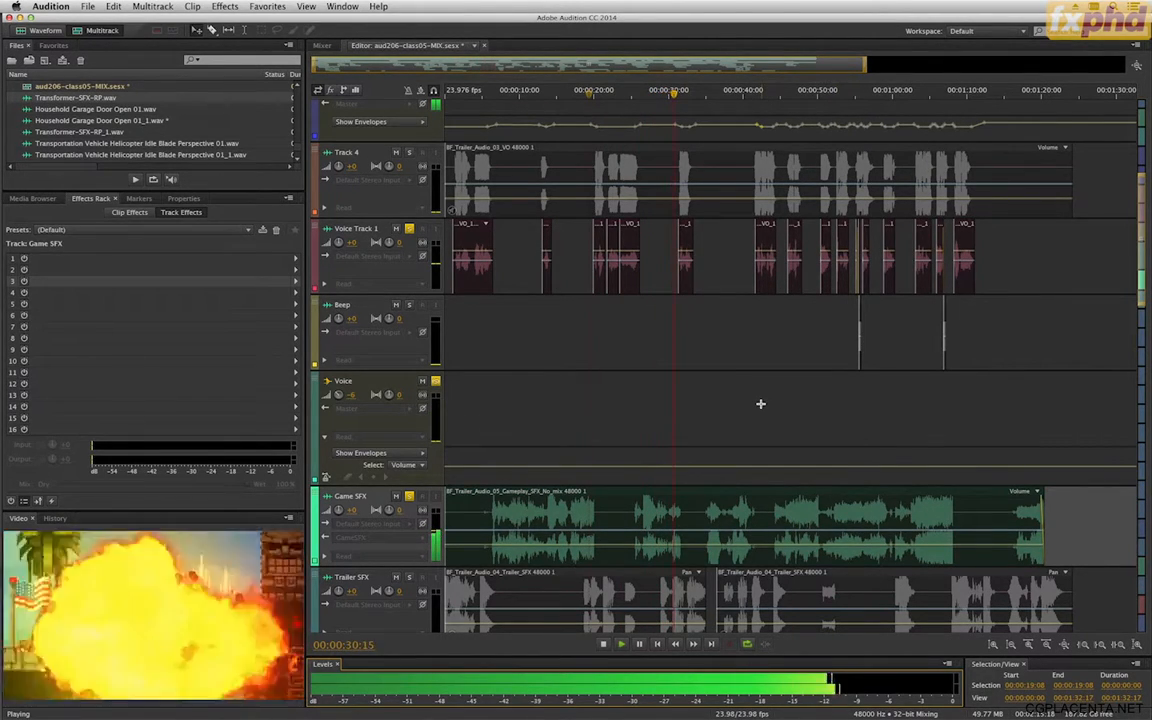
scroll(760, 403, "up", 3)
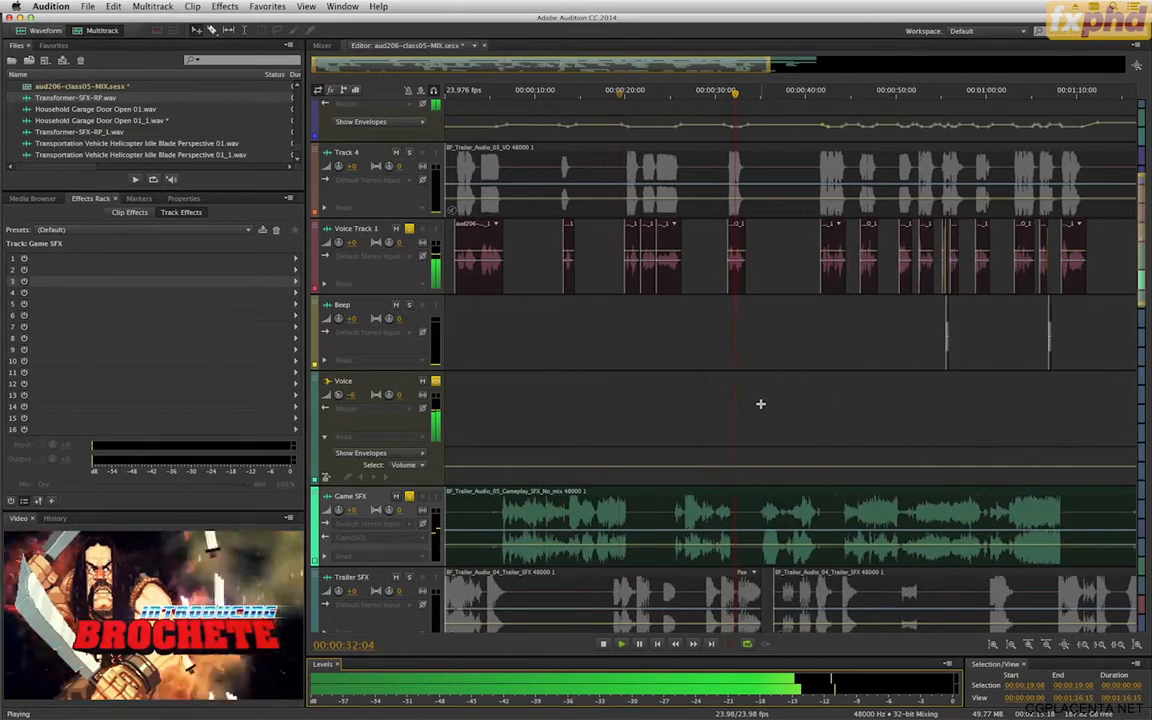
scroll(760, 403, "down", 3)
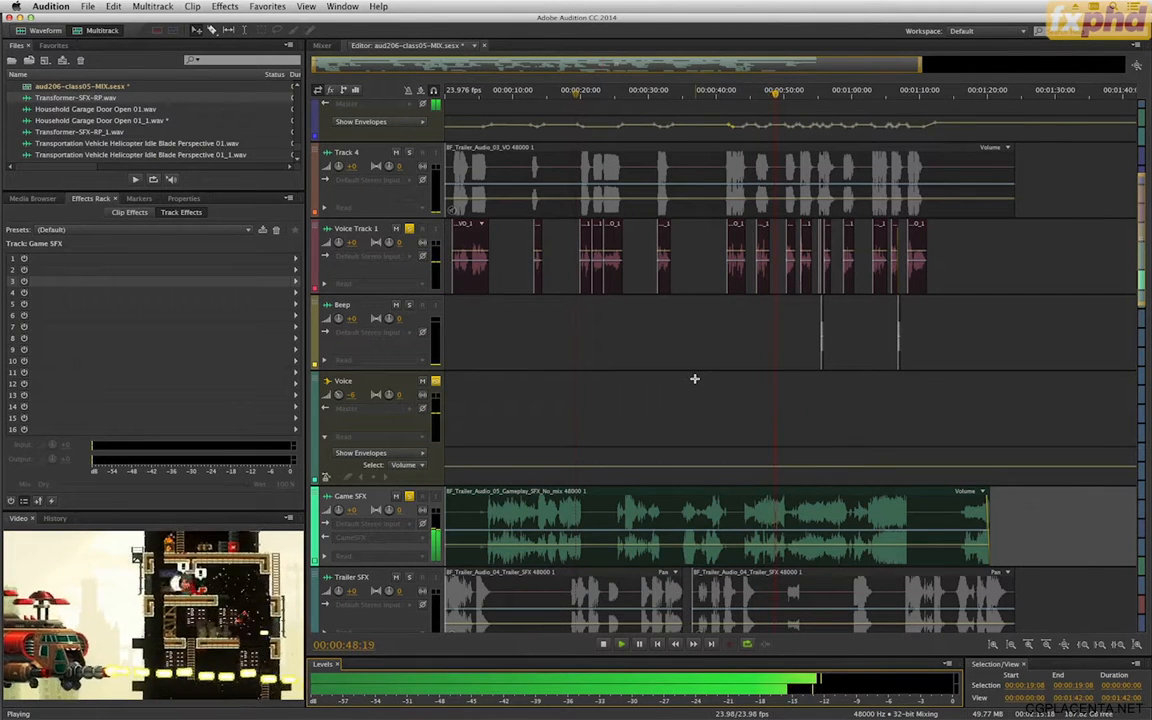
key("space")
Move the GameSFX bus directly below the Game SFX track and show its volume envelope.
scroll(669, 369, "down", 10)
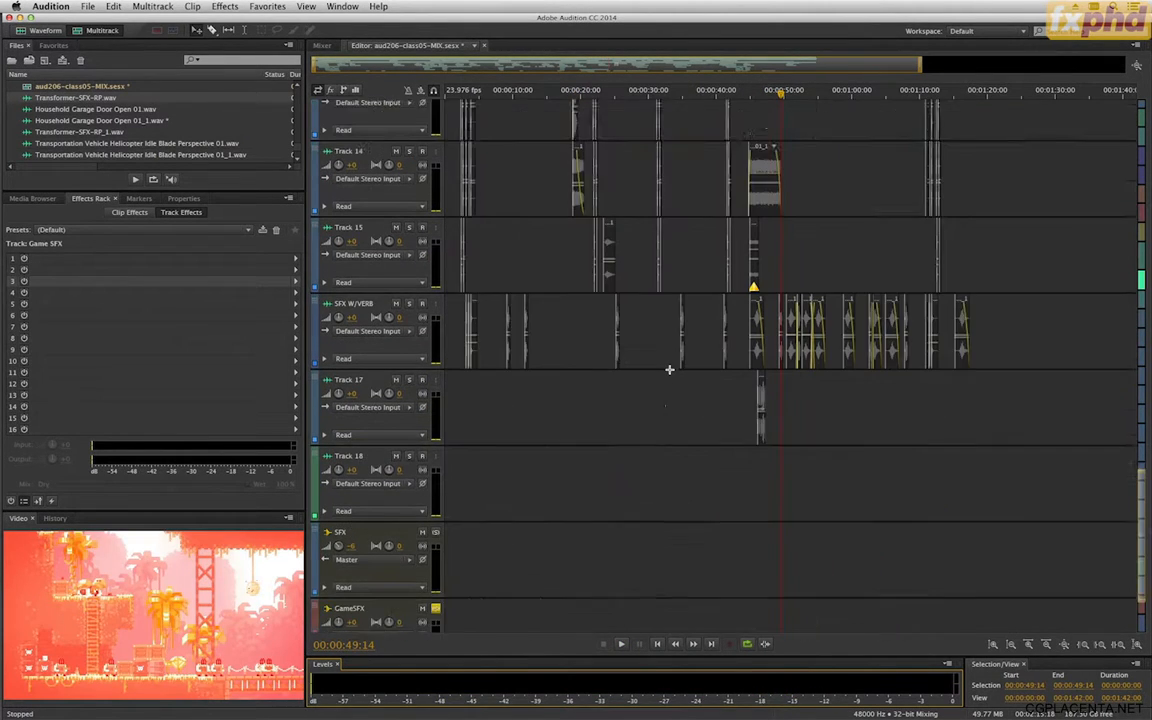
left_click_drag(380, 500, 515, 252)
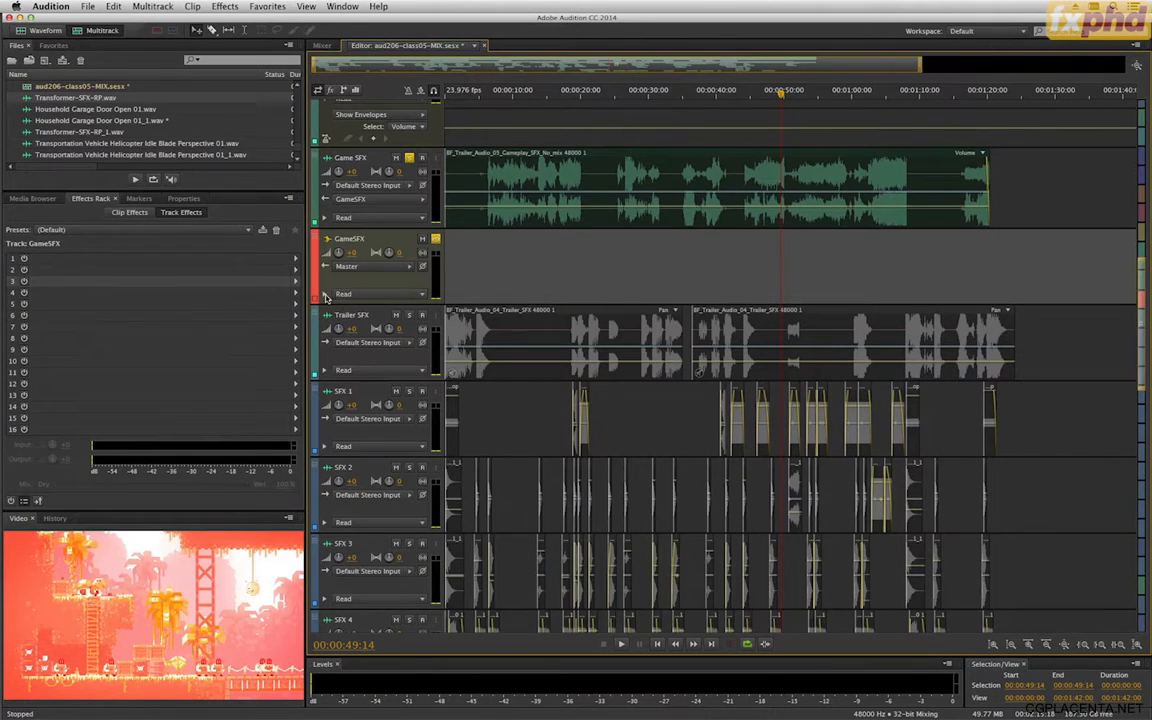
left_click(324, 294)
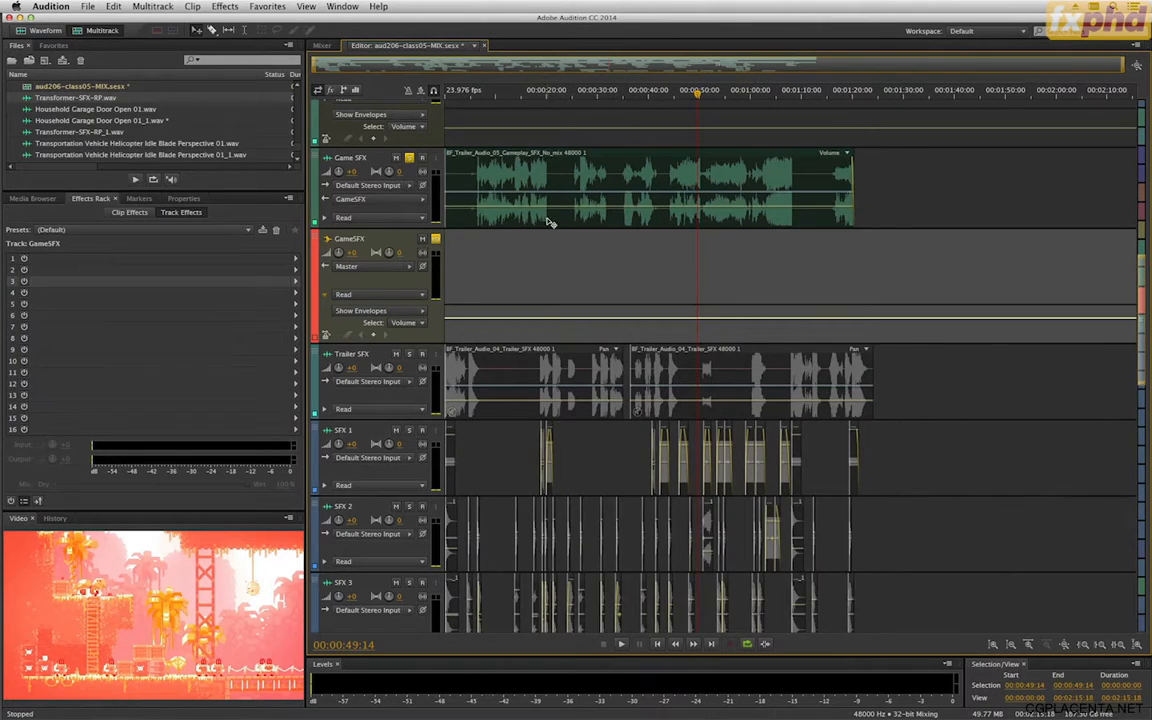
key("equal")
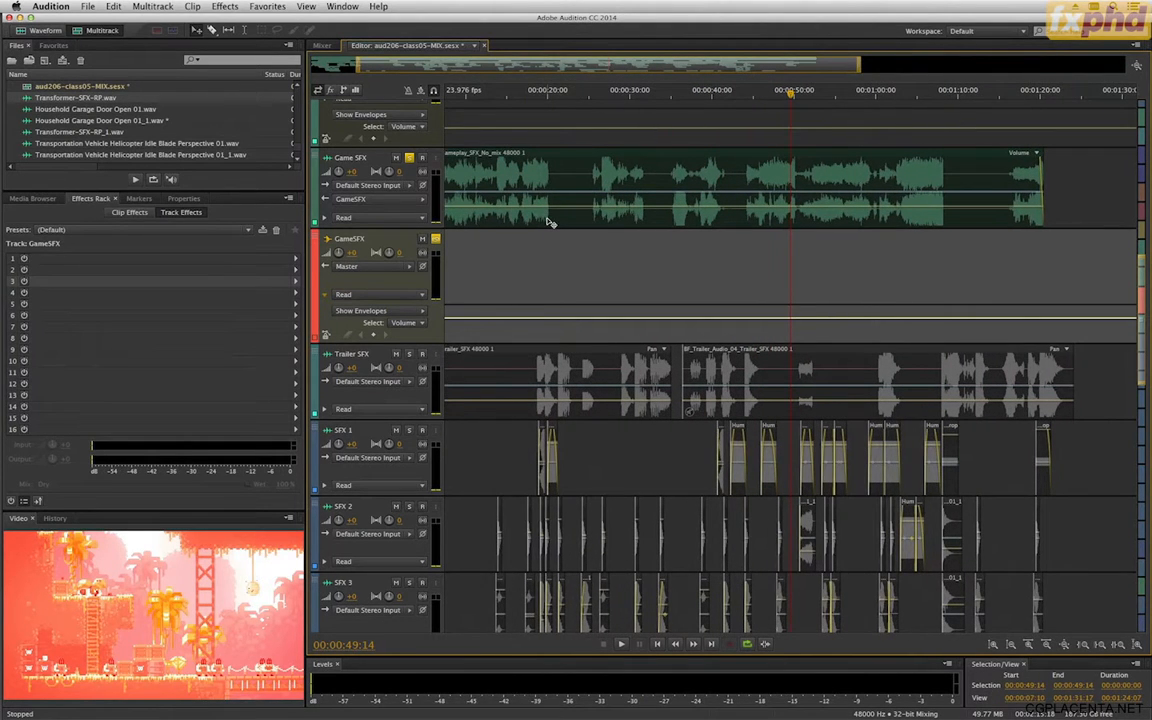
Raise the volume envelope of the Game SFX clip to the clip's midline.
key("minus")
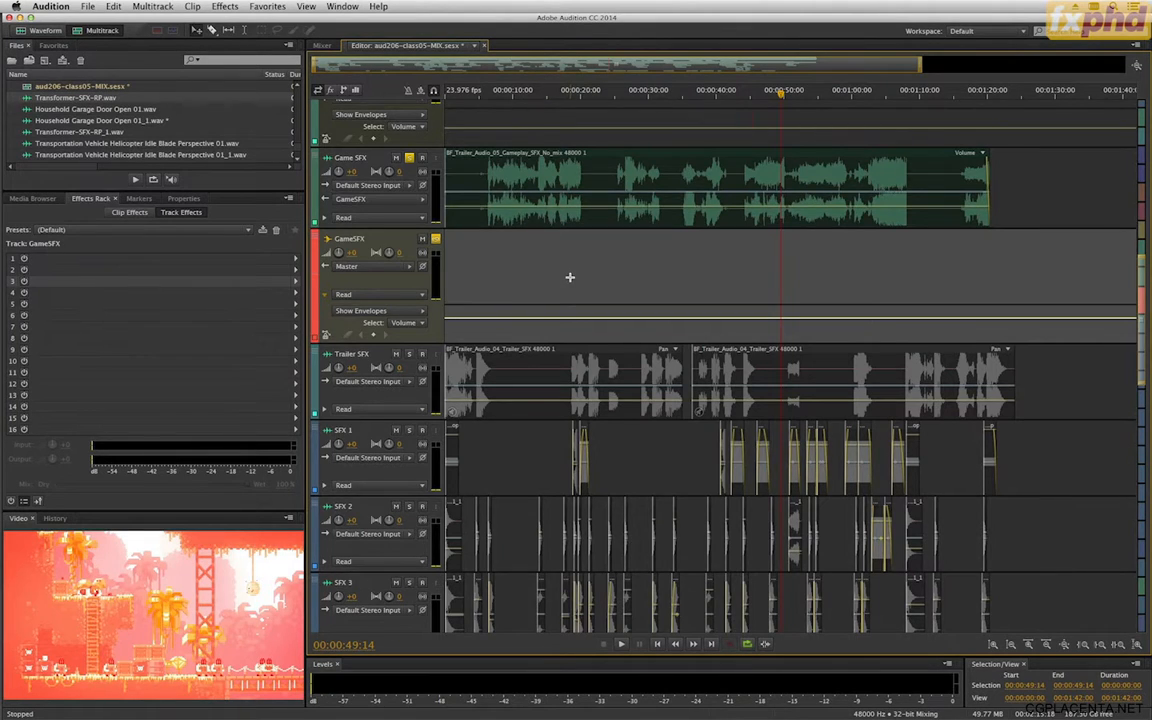
scroll(569, 277, "up", 5)
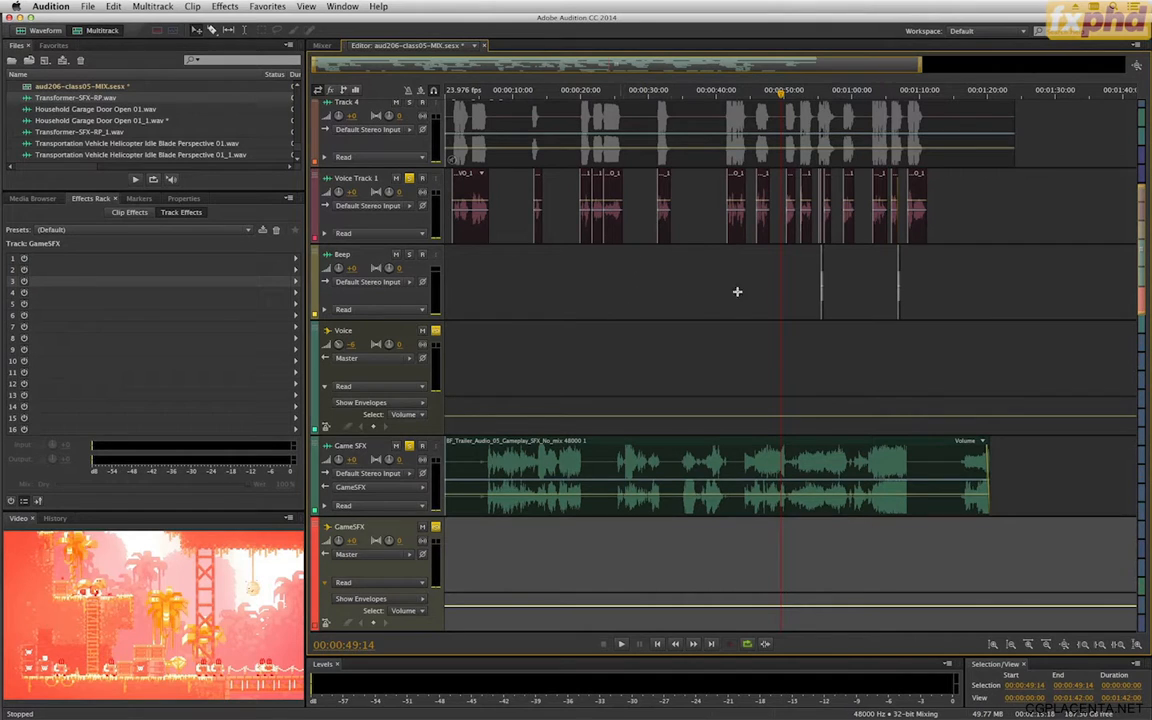
scroll(713, 284, "up", 5)
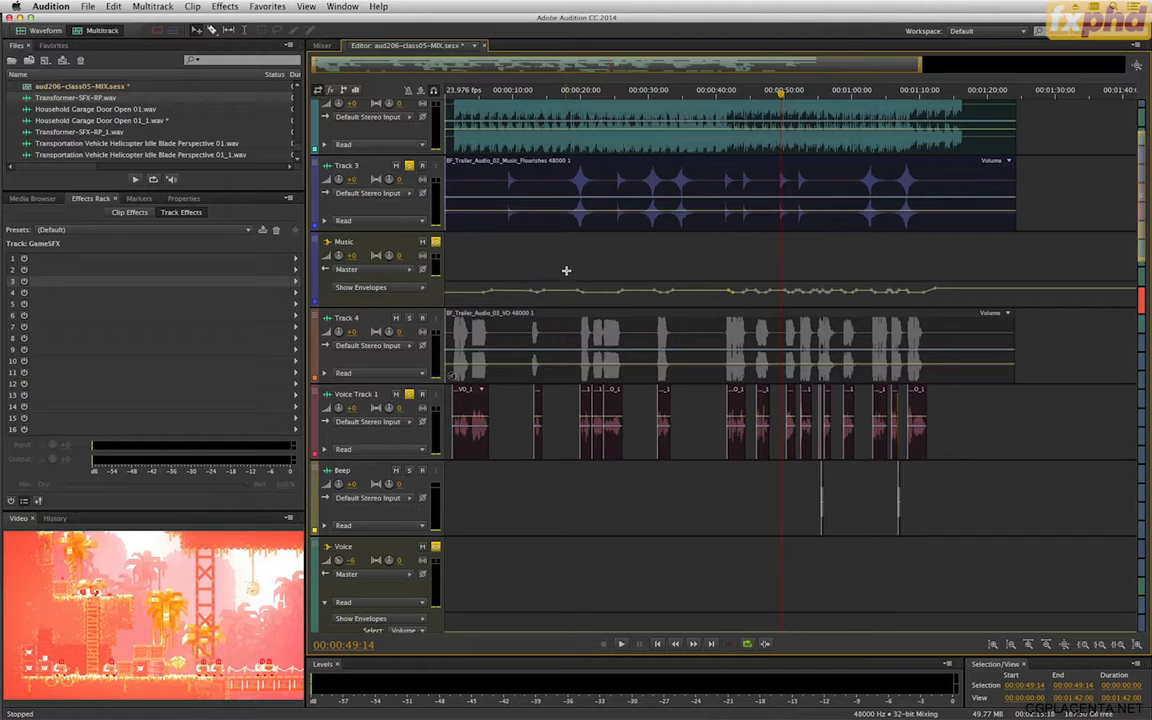
scroll(628, 245, "down", 10)
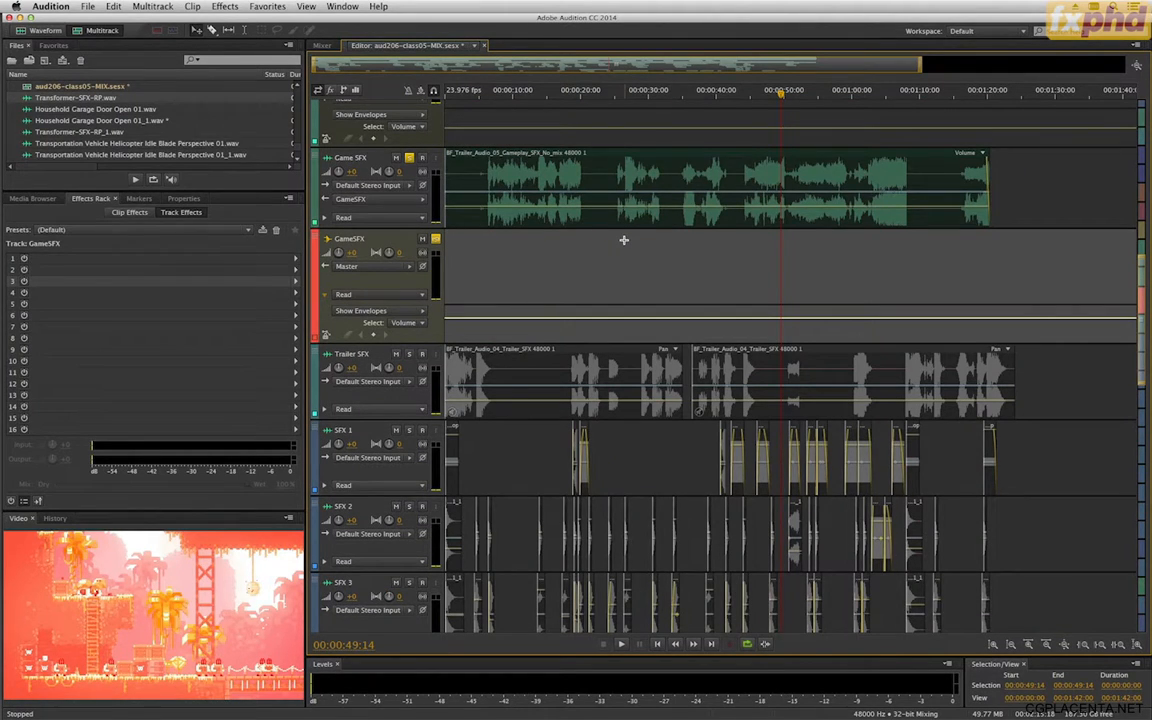
scroll(504, 141, "up", 2)
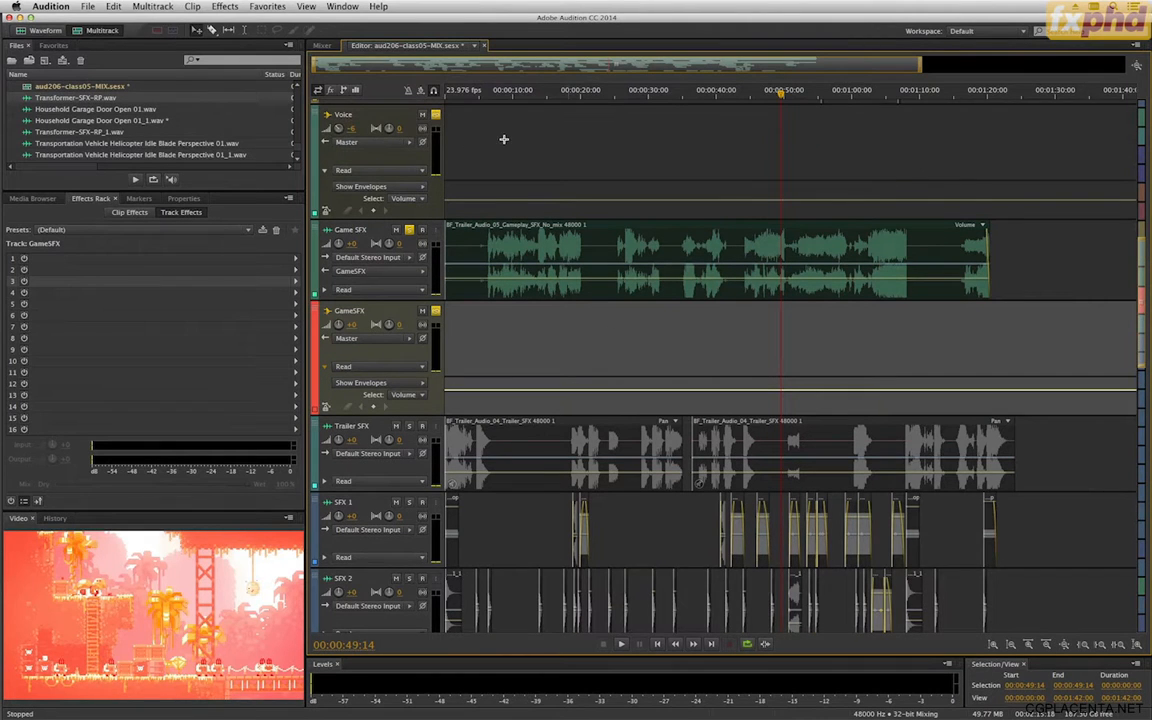
scroll(504, 141, "down", 1)
left_click_drag(582, 283, 583, 269)
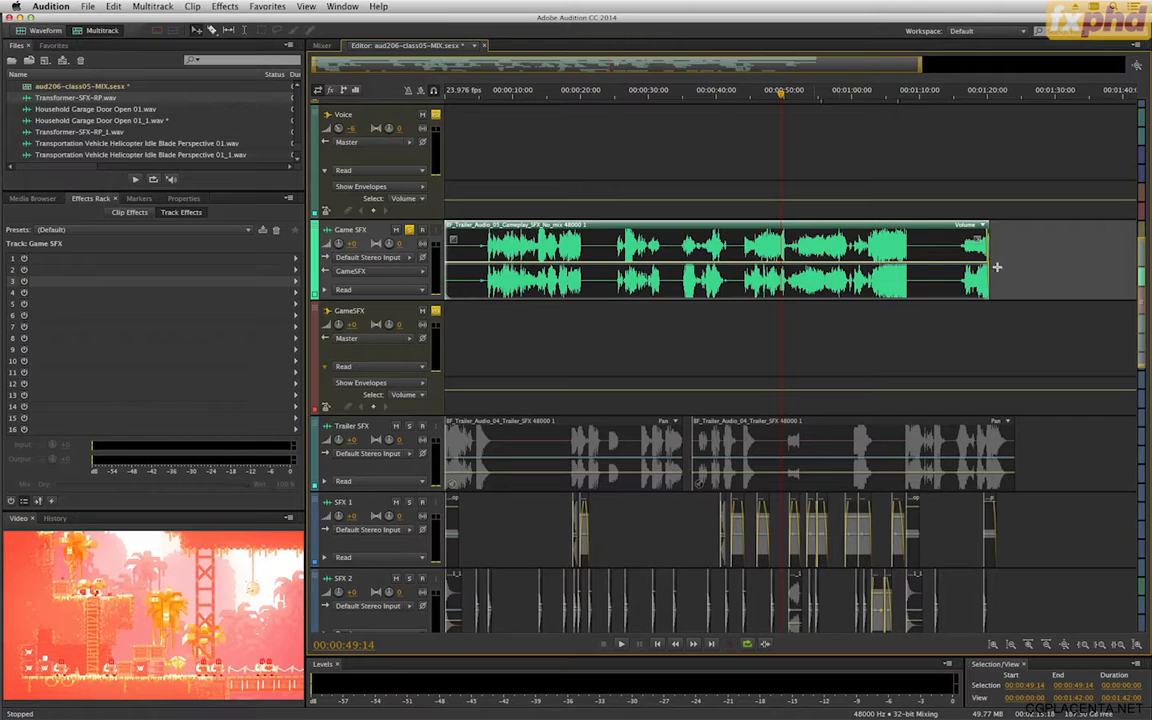
Move the playhead to 00:00:36:18 and turn off solo on the Voice, Music and SFX buses.
left_click(695, 107)
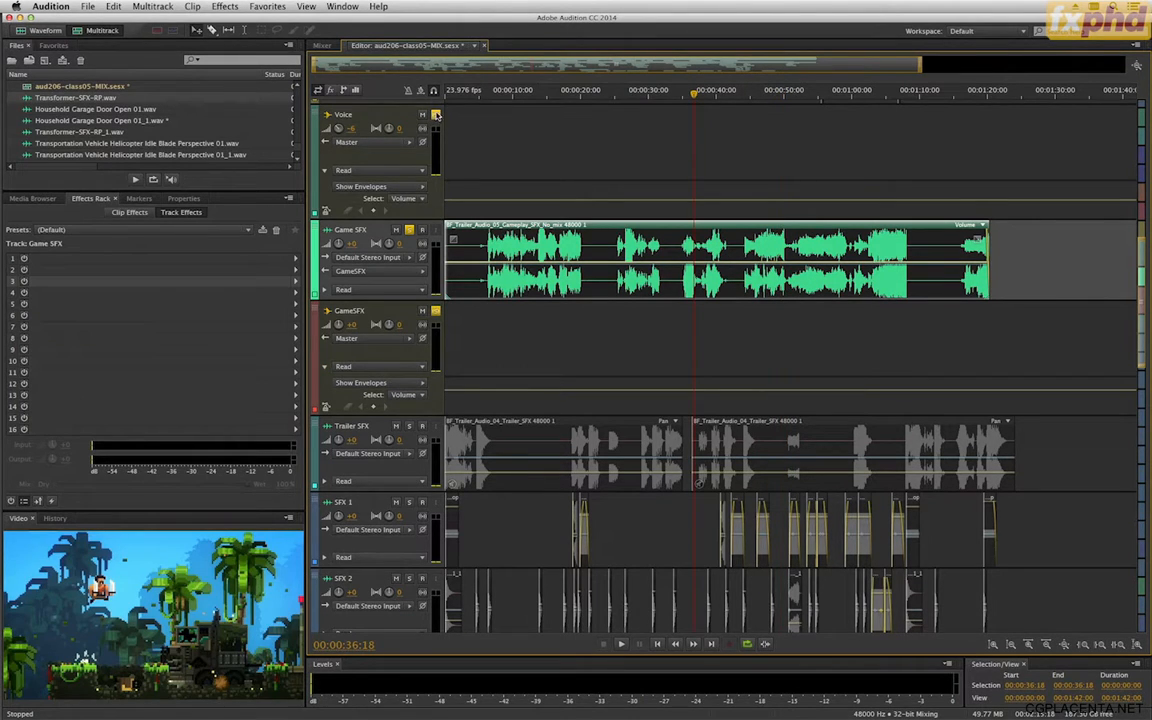
left_click(436, 115)
scroll(483, 184, "up", 2)
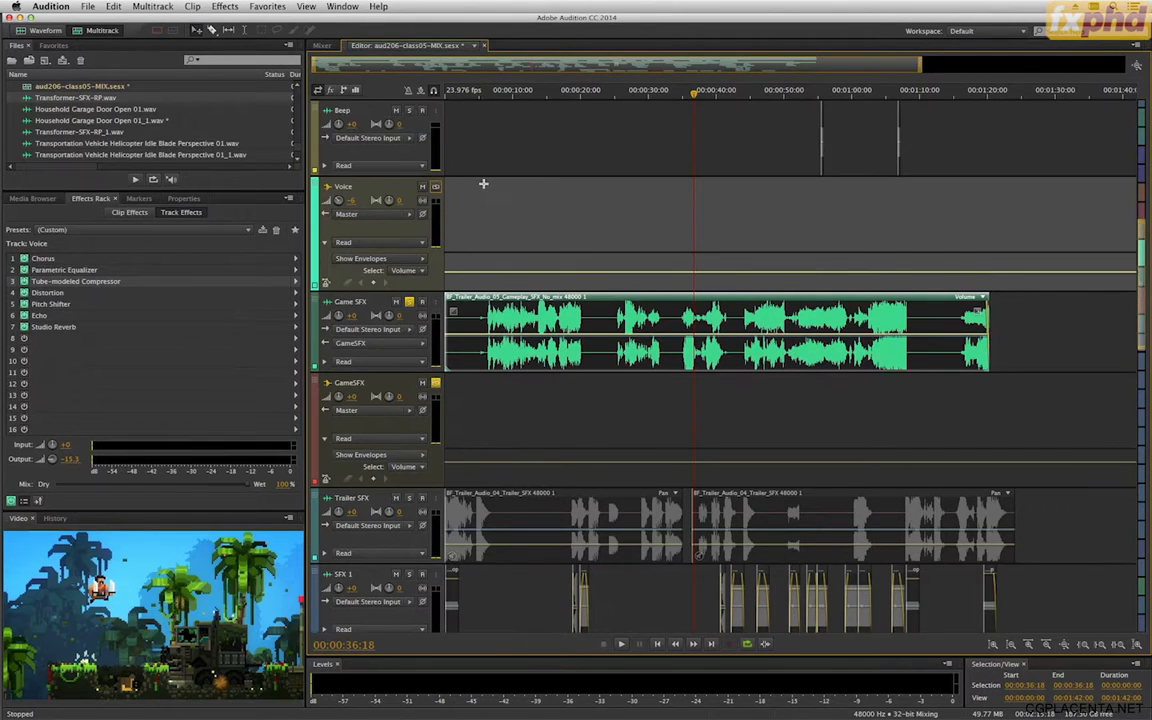
scroll(480, 182, "up", 5)
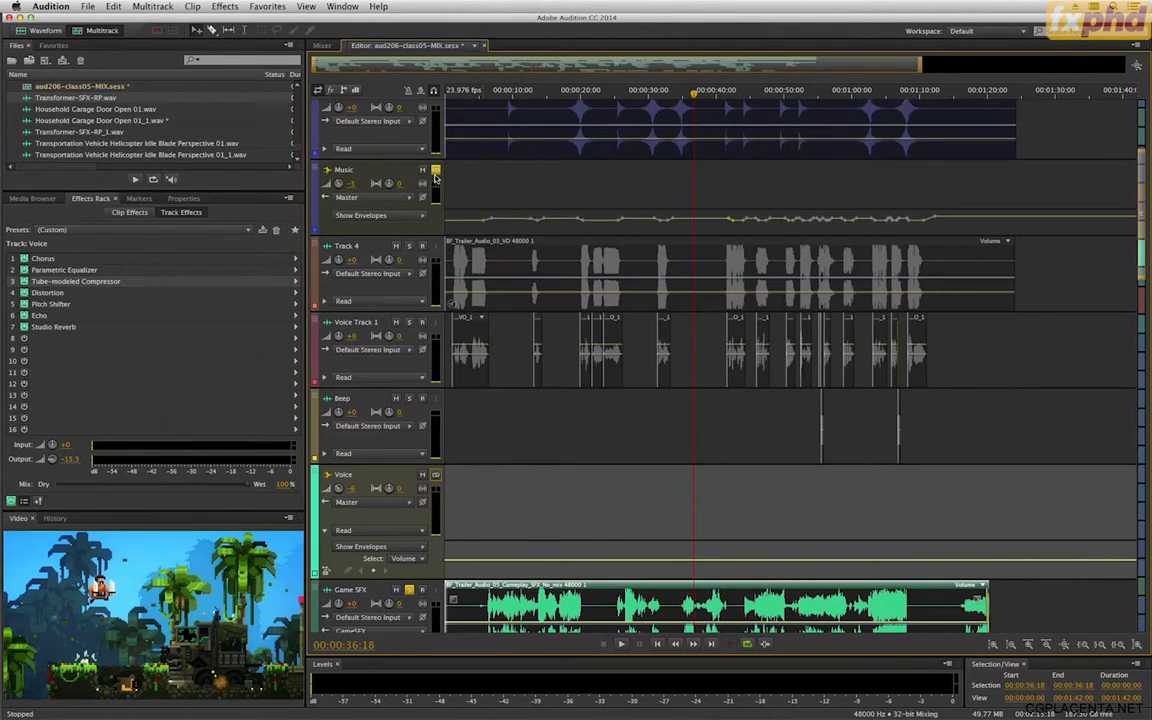
left_click(435, 177)
scroll(514, 419, "down", 3)
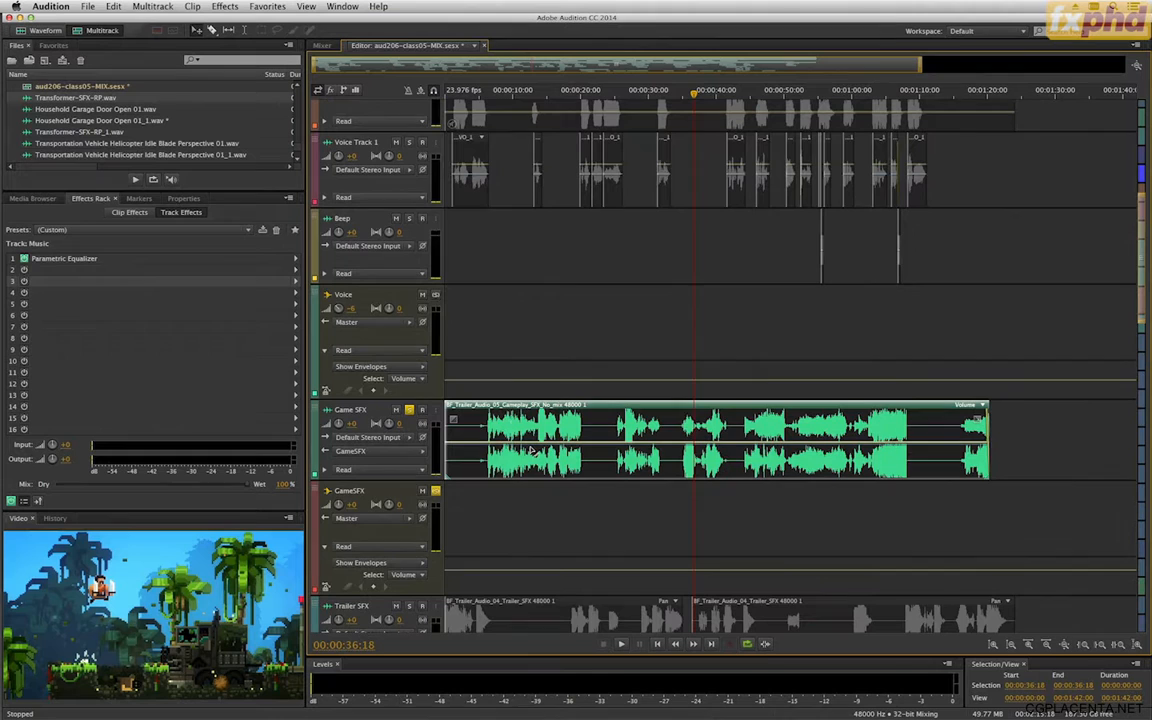
scroll(470, 522, "down", 10)
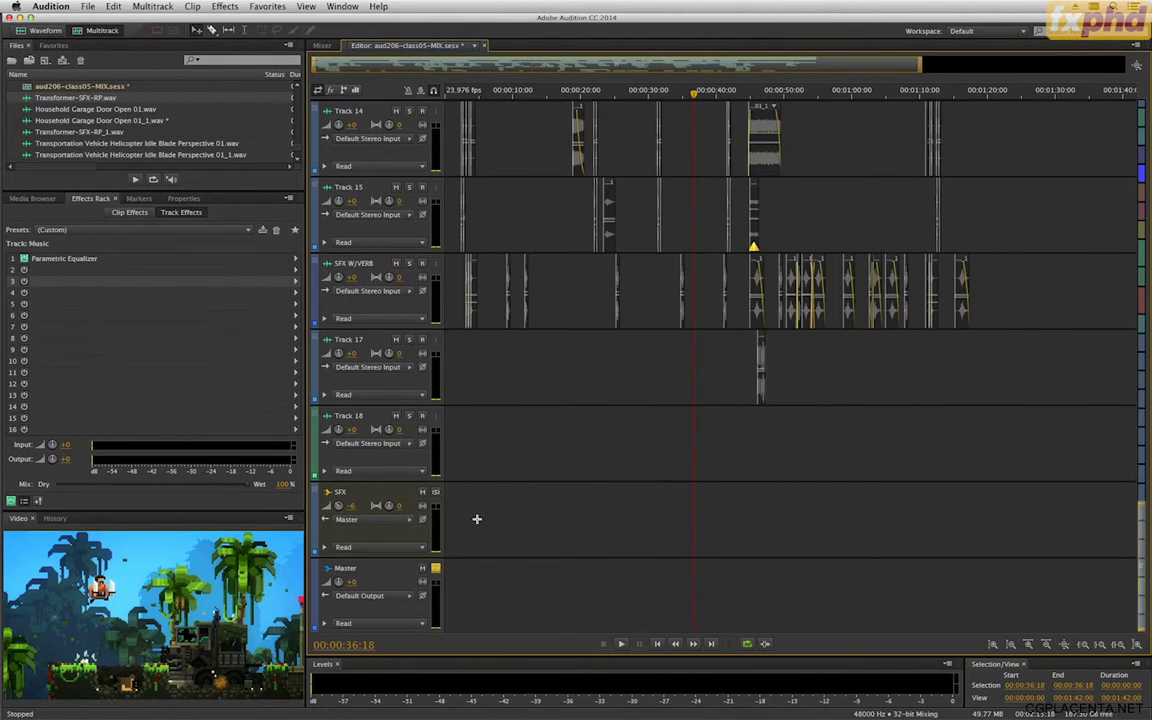
scroll(503, 465, "up", 10)
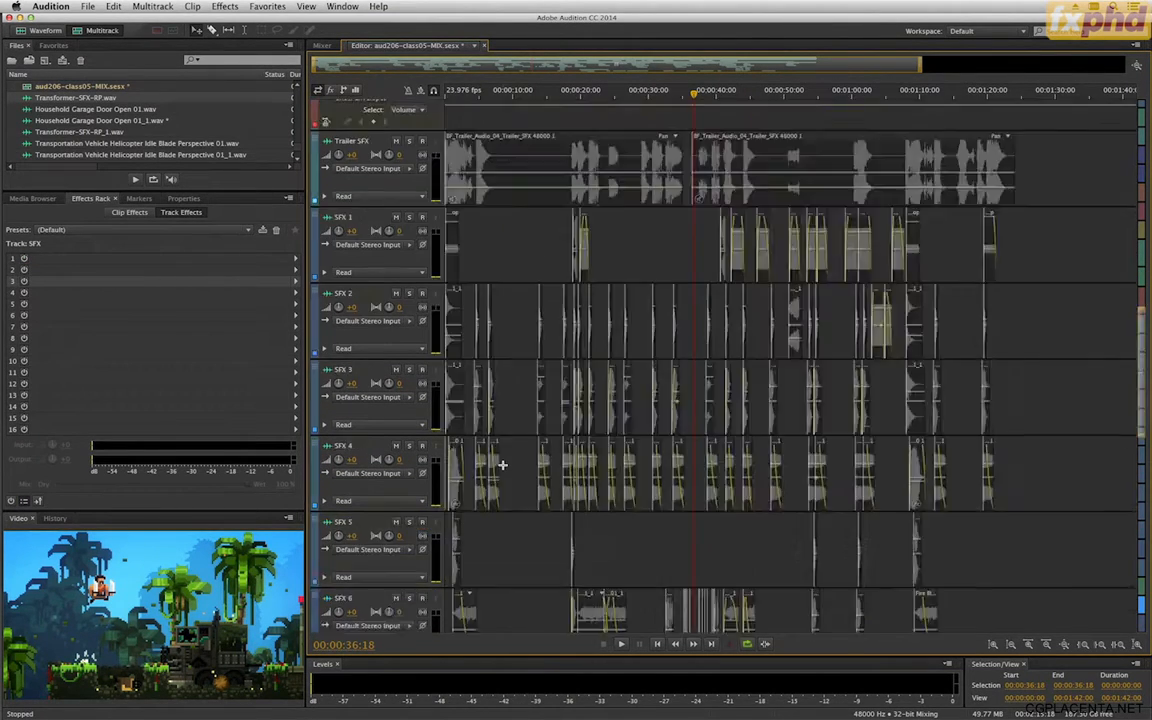
scroll(535, 396, "down", 8)
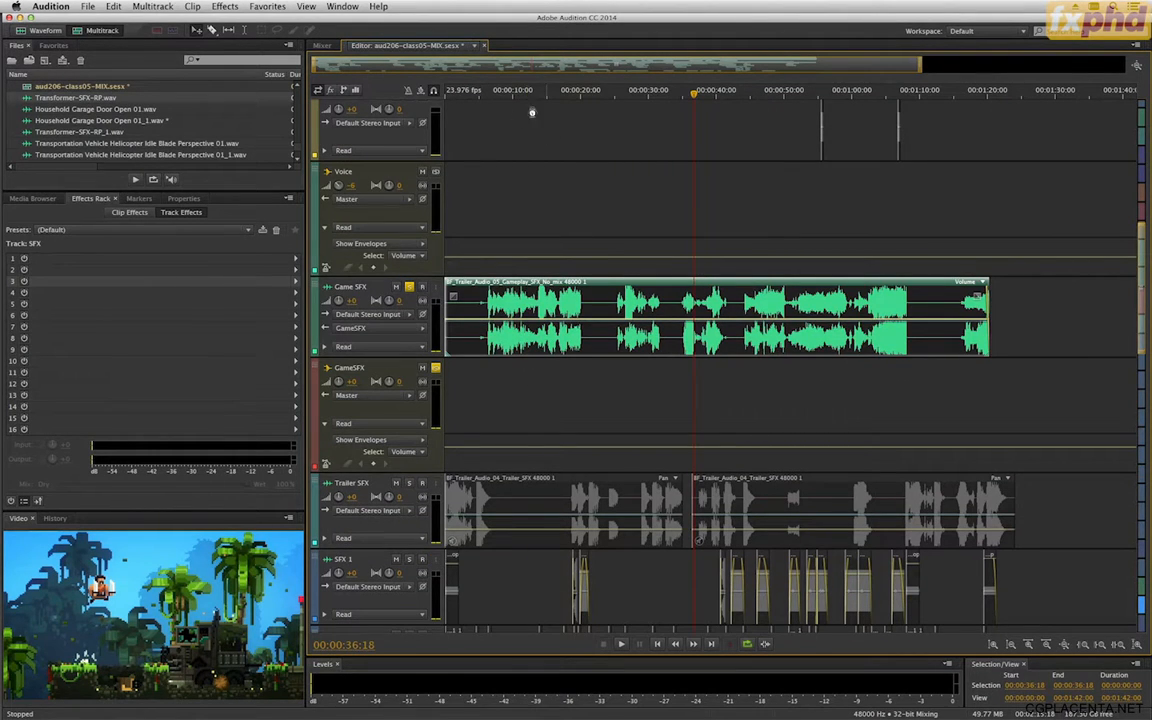
Play the soloed game effects from 00:00:34:16 and stop at 00:00:41:14.
left_click(683, 97)
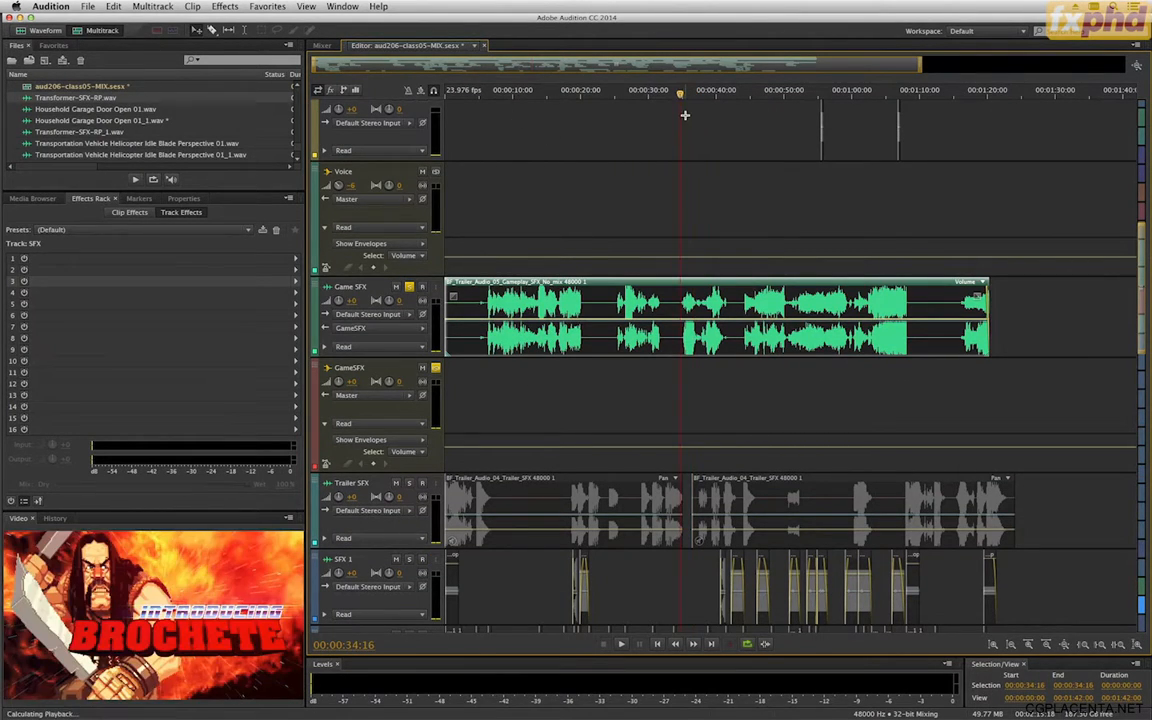
key("space")
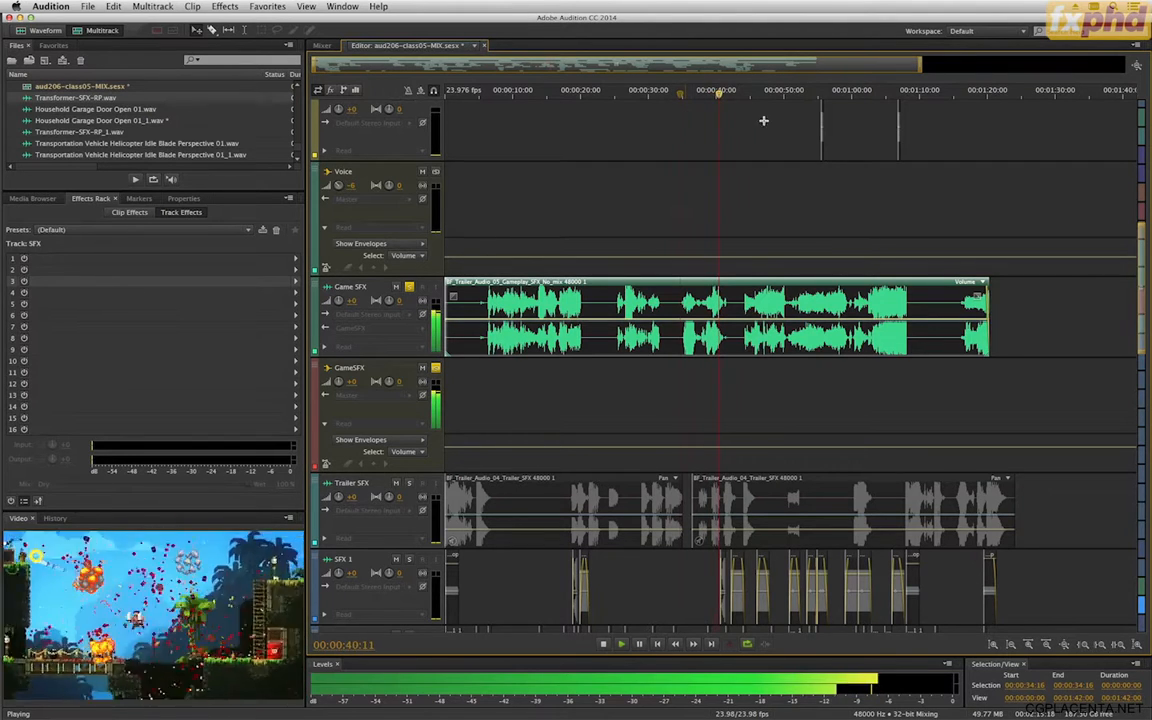
key("space")
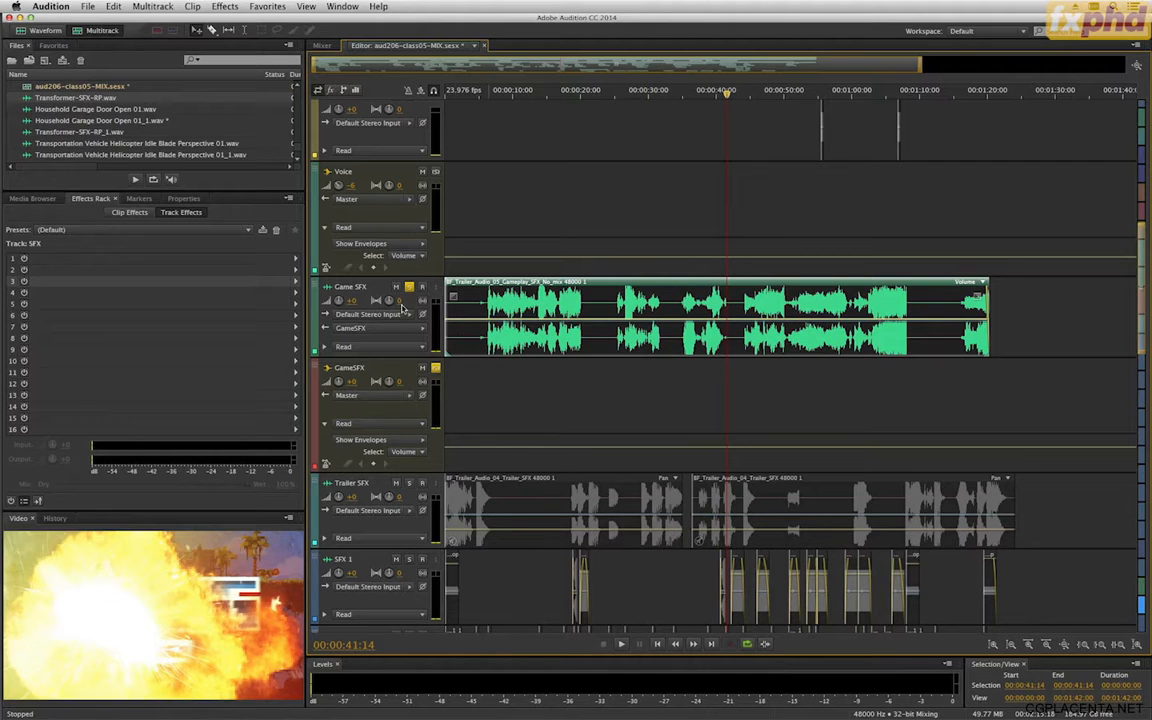
Add a Parametric Equalizer to the GameSFX bus's first effect slot and reset it to the Default preset.
left_click(373, 374)
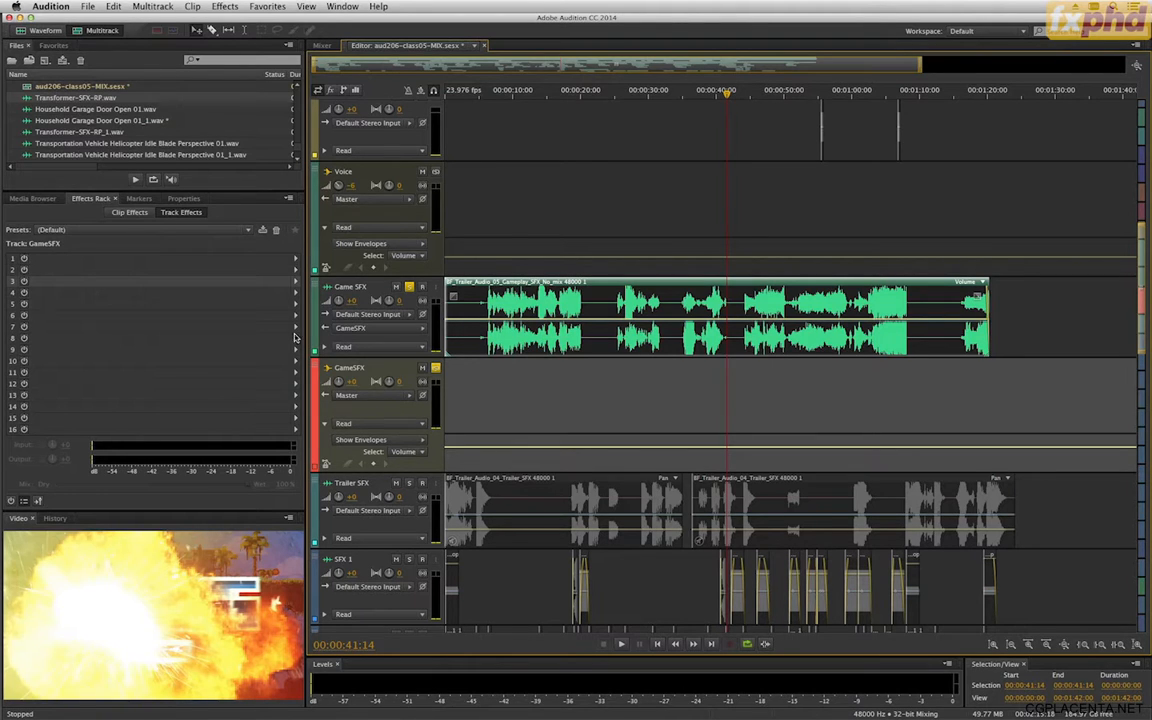
left_click(295, 259)
mouse_move(352, 322)
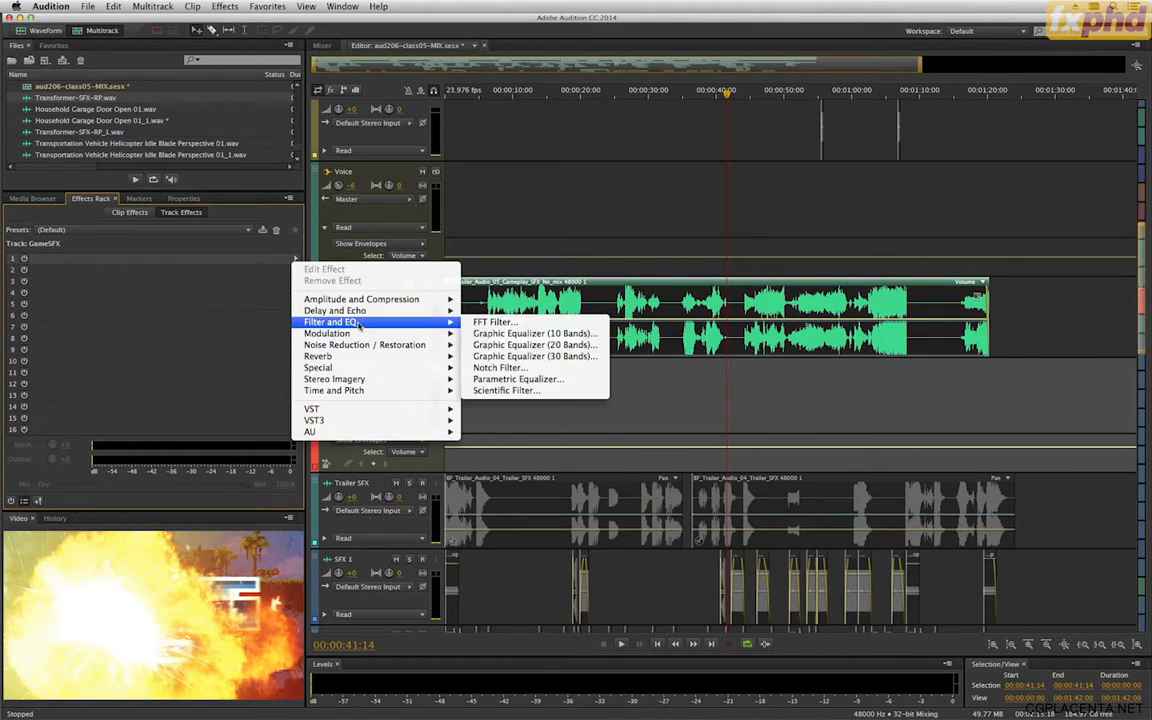
left_click(521, 381)
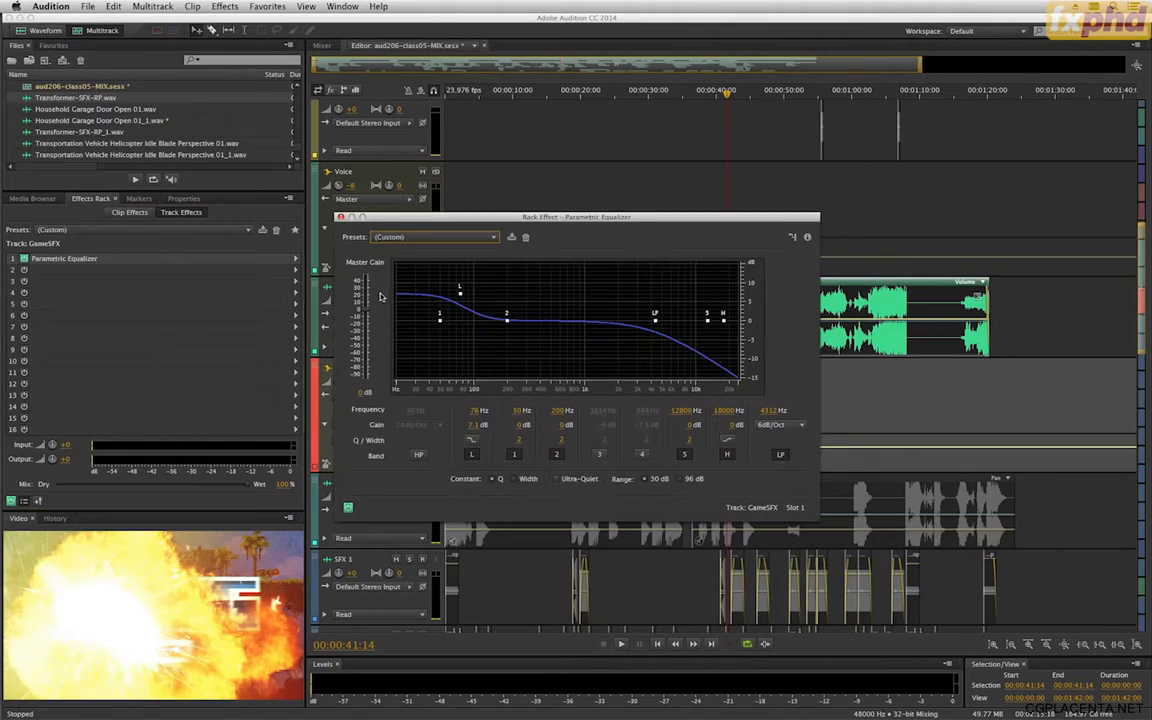
left_click(471, 454)
left_click(780, 454)
left_click(432, 236)
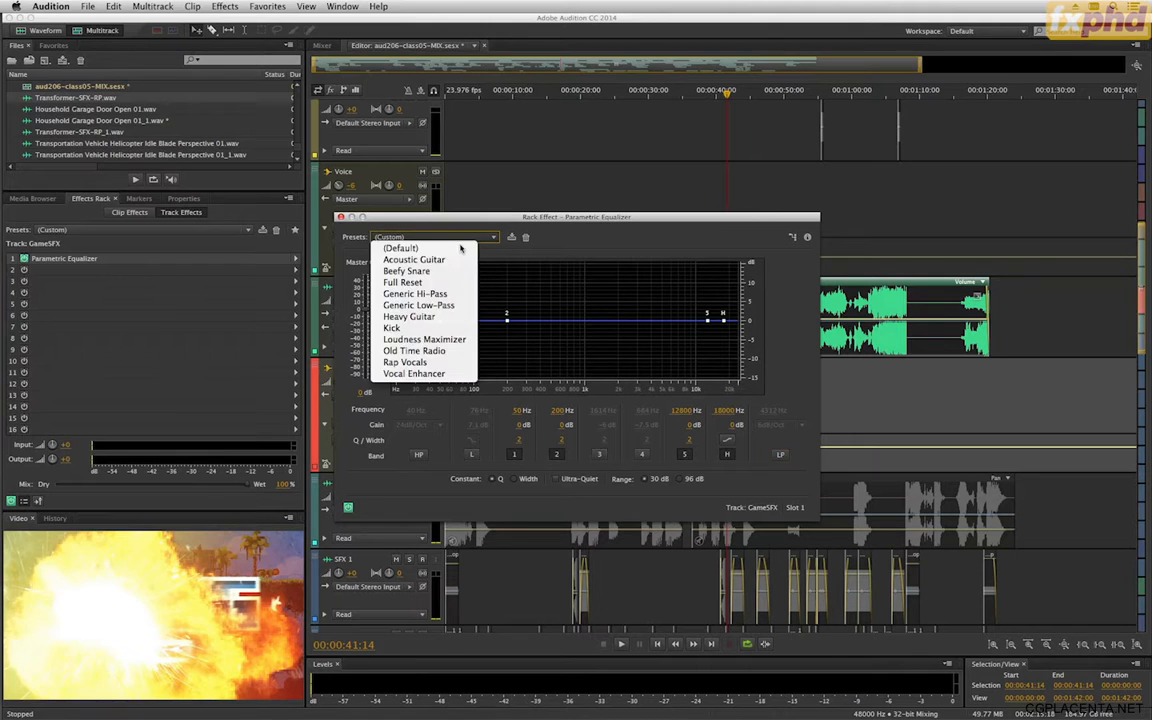
left_click(395, 238)
left_click(341, 218)
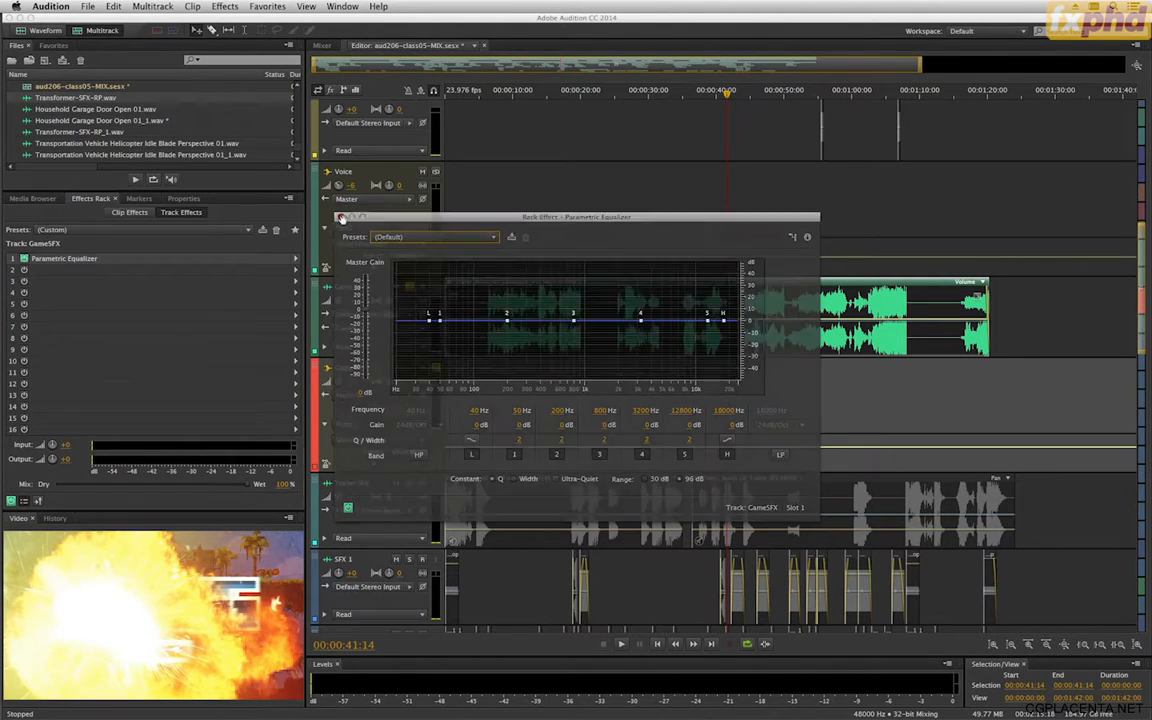
Add a Tube-modeled Compressor to the GameSFX bus's second effect slot and move its window clear of the Game SFX waveform.
left_click(296, 274)
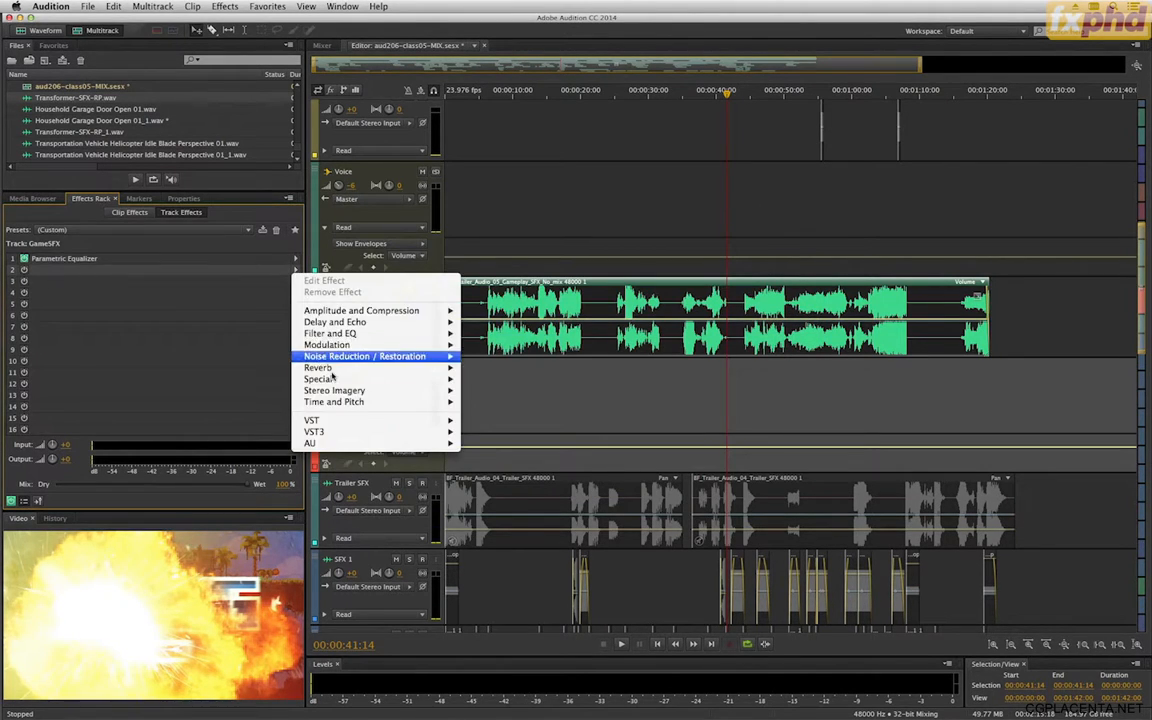
mouse_move(357, 317)
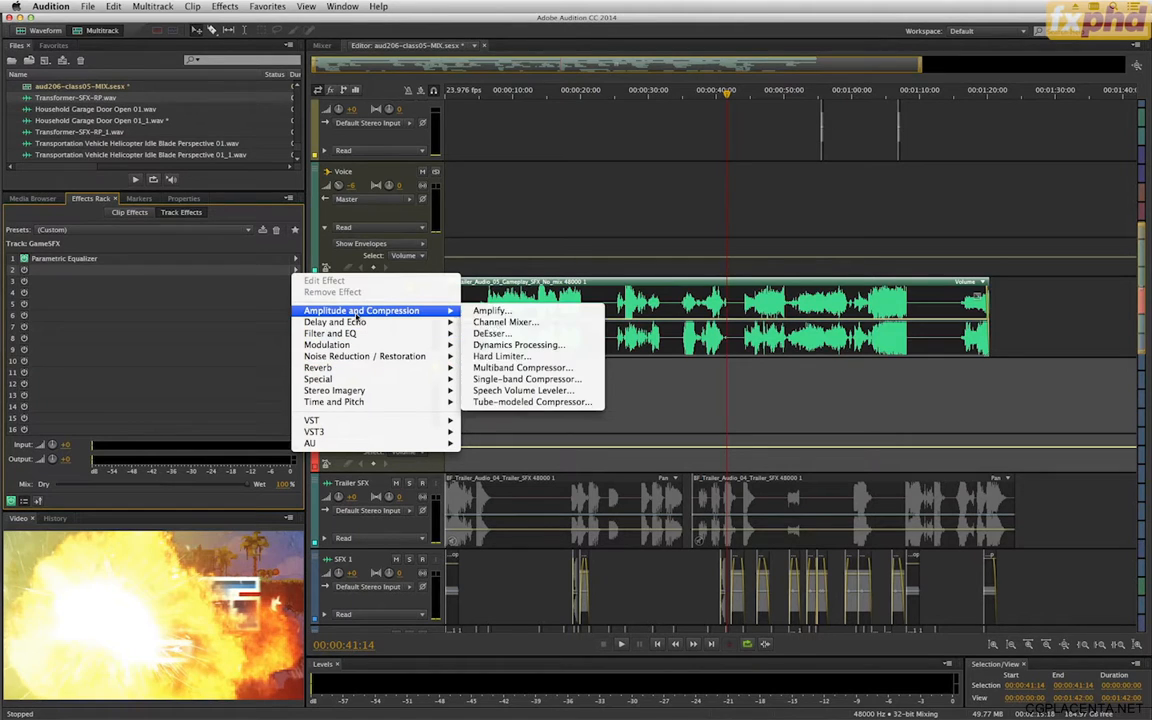
left_click(532, 401)
left_click_drag(588, 256, 712, 397)
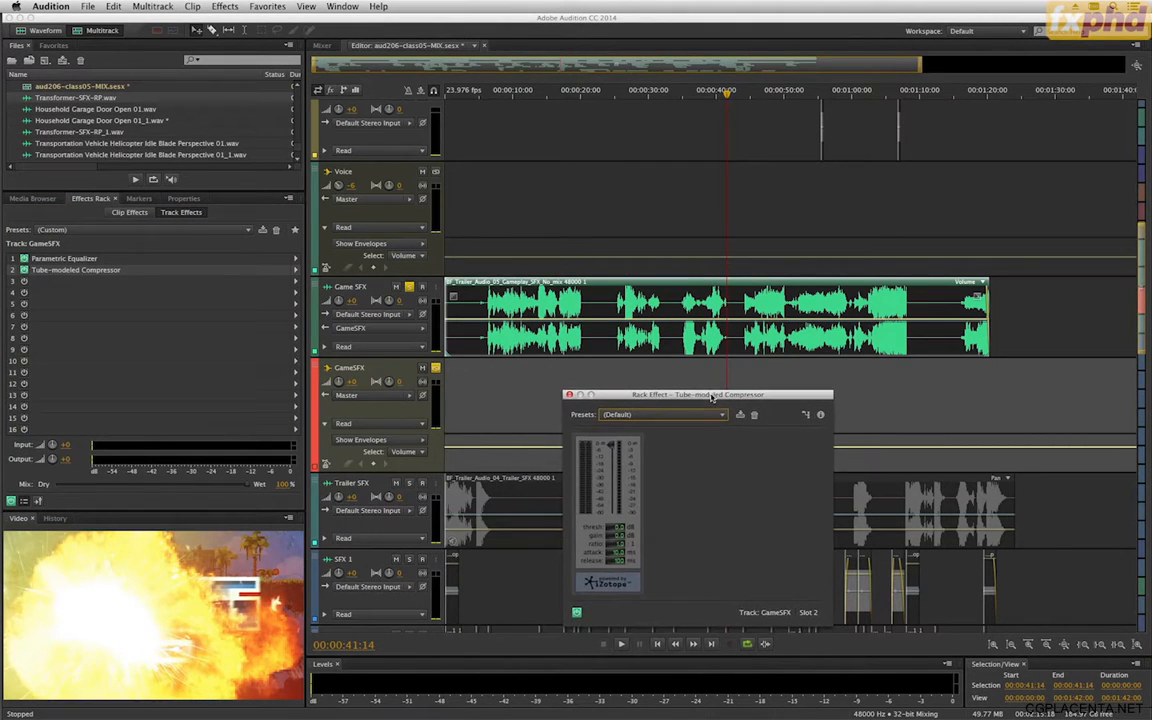
Play briefly near the start of the Game SFX clip and leave the playhead at 00:00:05:19.
left_click(484, 96)
key("space")
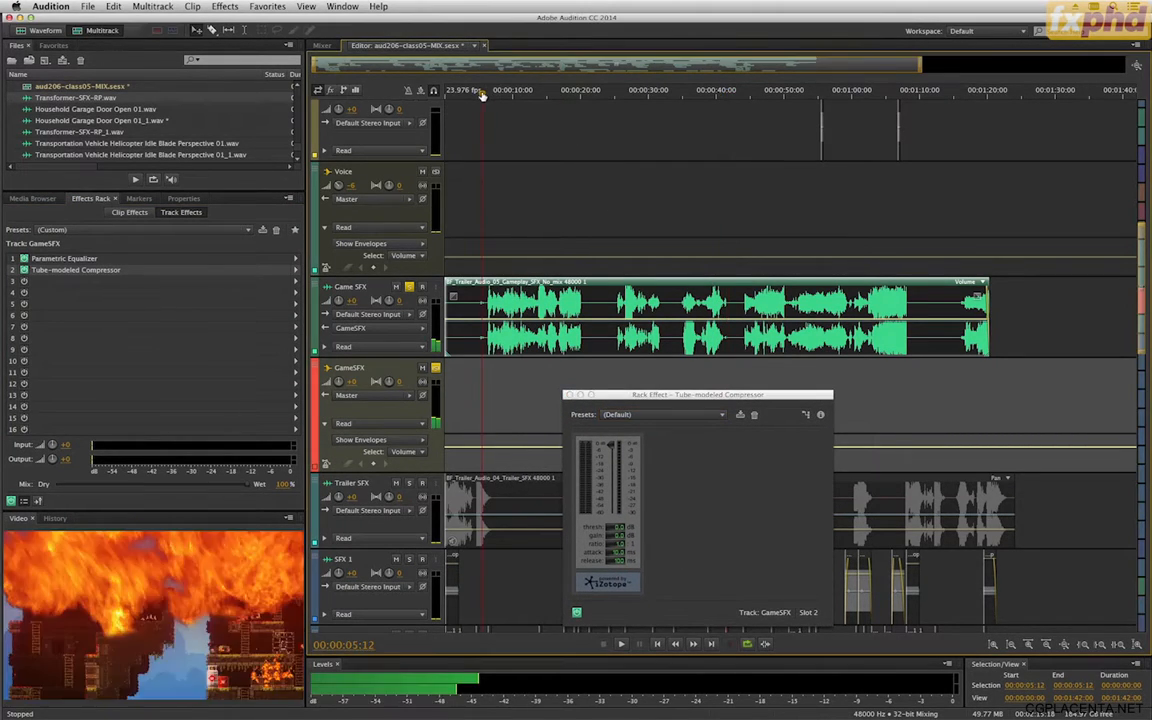
key("space")
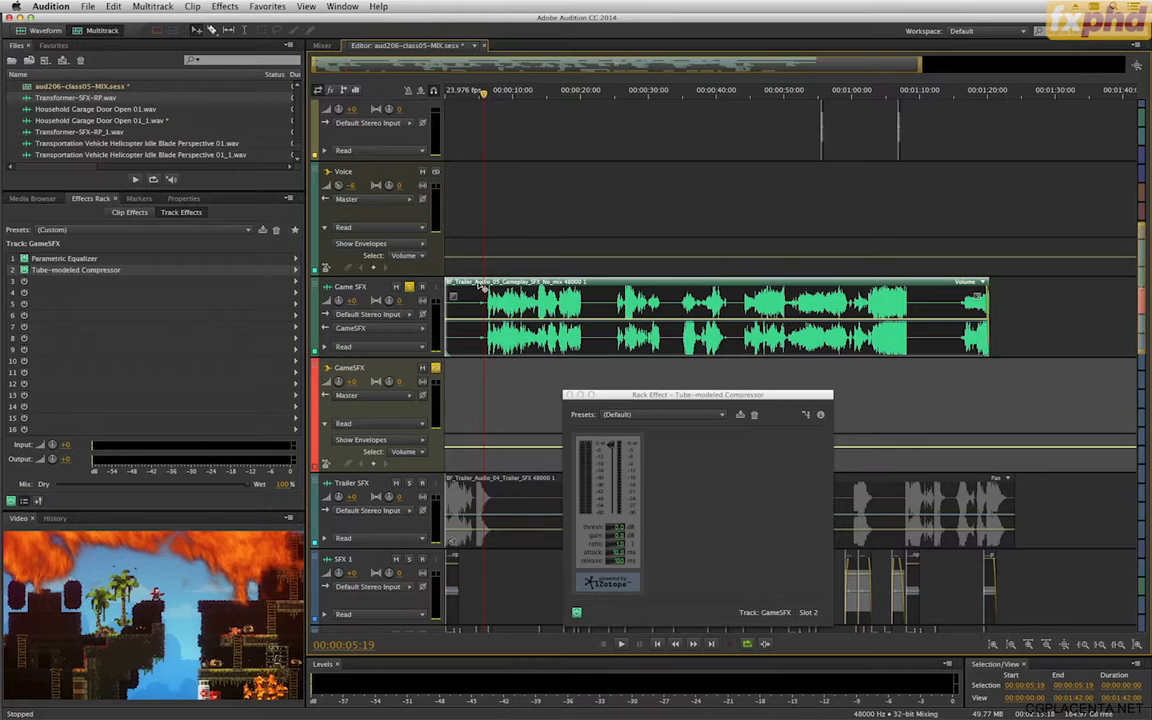
Enable the high-pass filter in the GameSFX bus's Parametric Equalizer, with a 12dB/Oct slope and an 80 Hz cutoff.
double_click(217, 259)
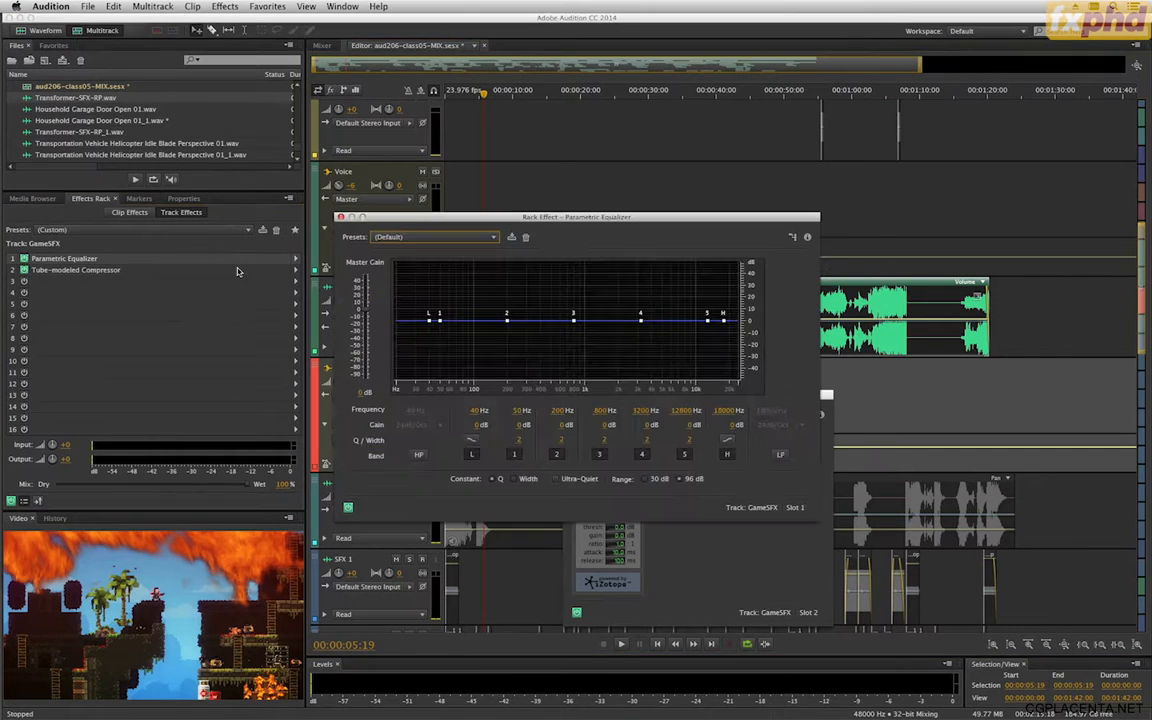
left_click_drag(508, 222, 368, 377)
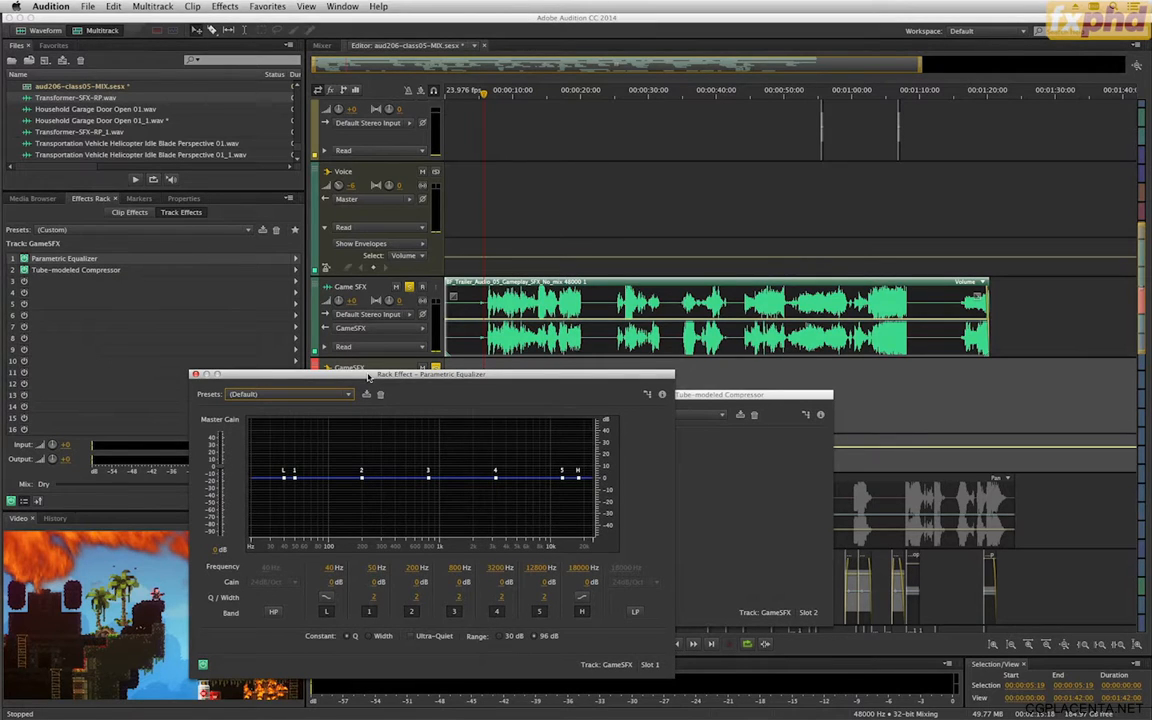
left_click(275, 610)
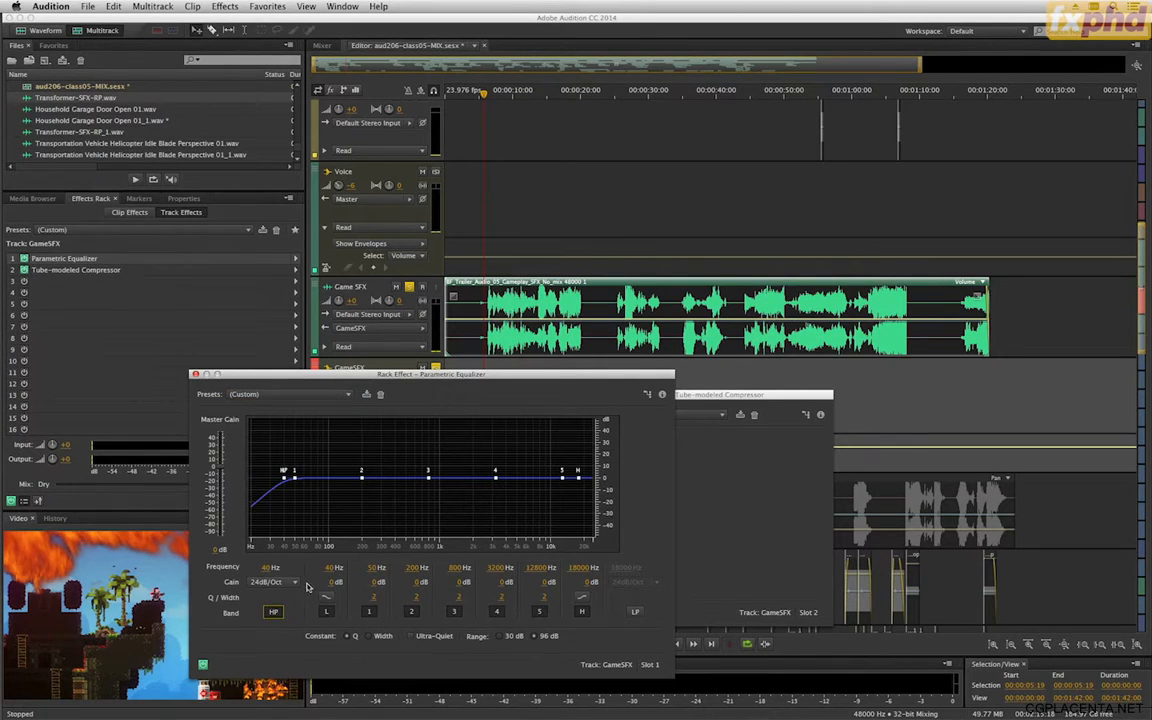
left_click(275, 581)
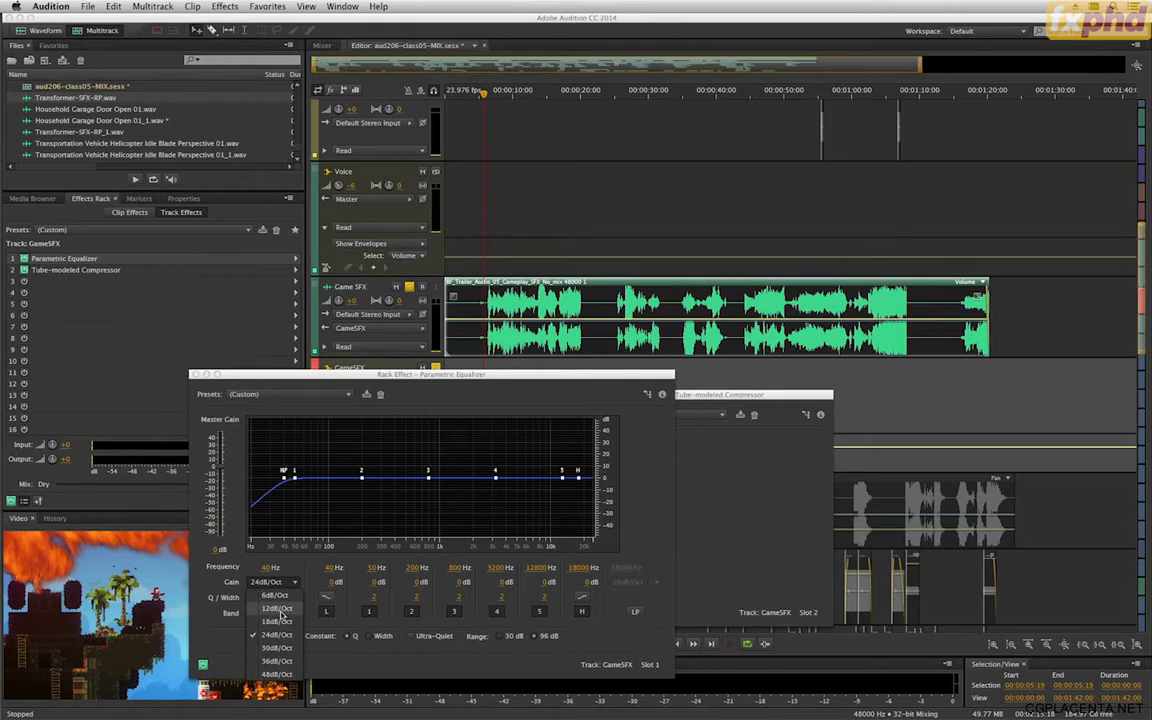
left_click(279, 608)
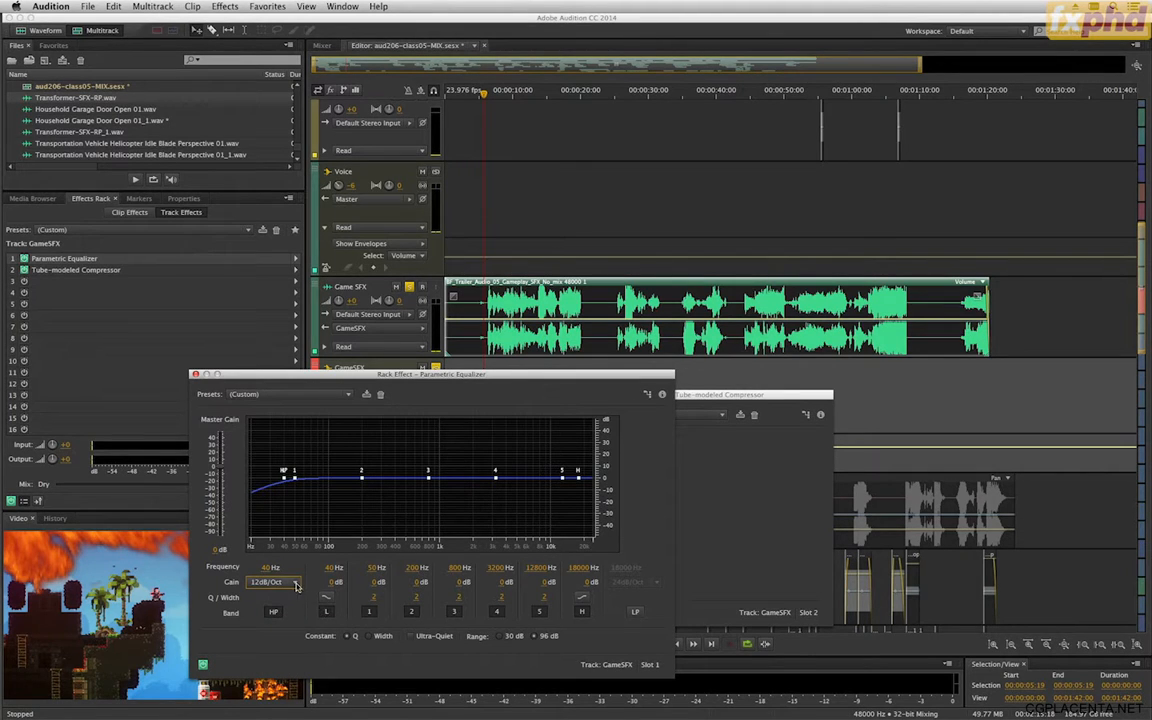
left_click(263, 567)
type("80")
key("Return")
Play from 00:00:05:19 while switching the equalizer's high-pass filter off and on to compare the sound.
key("space")
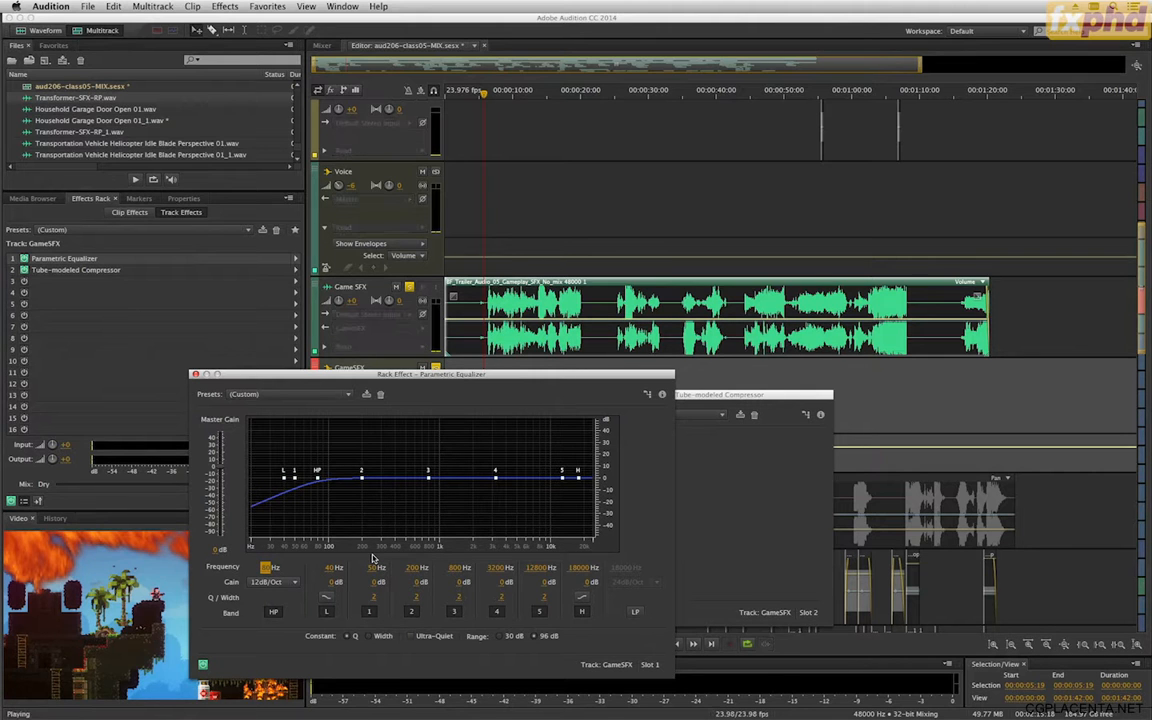
left_click(275, 613)
left_click(275, 613)
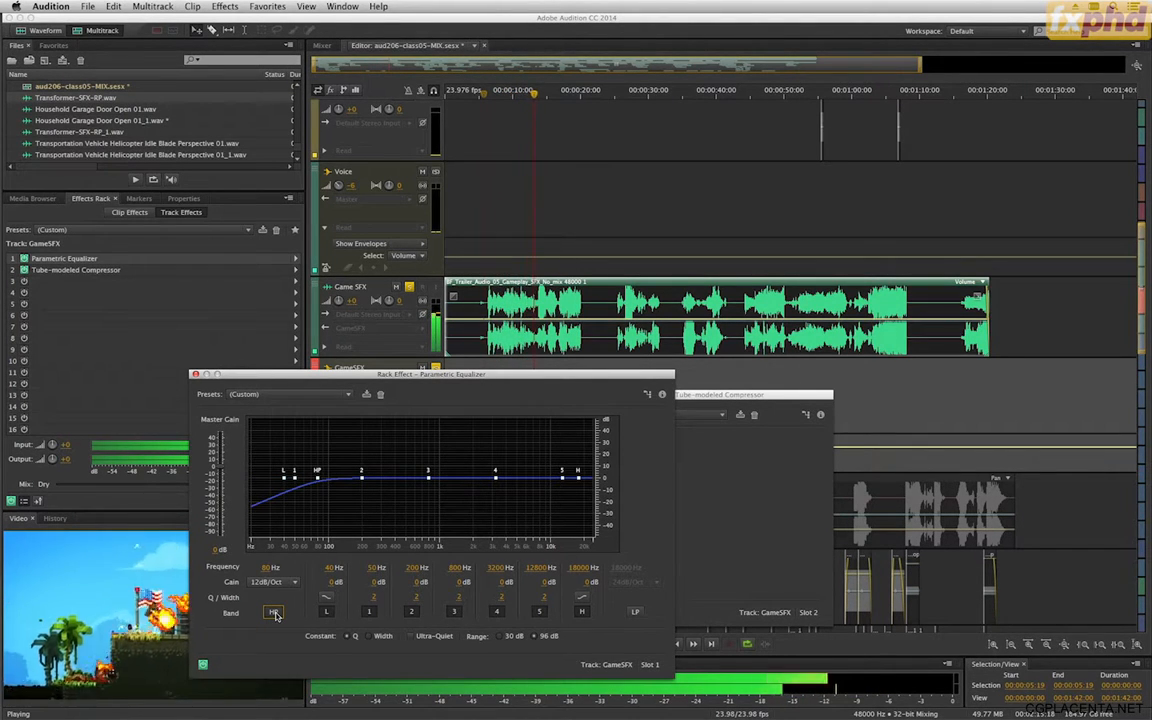
left_click(275, 613)
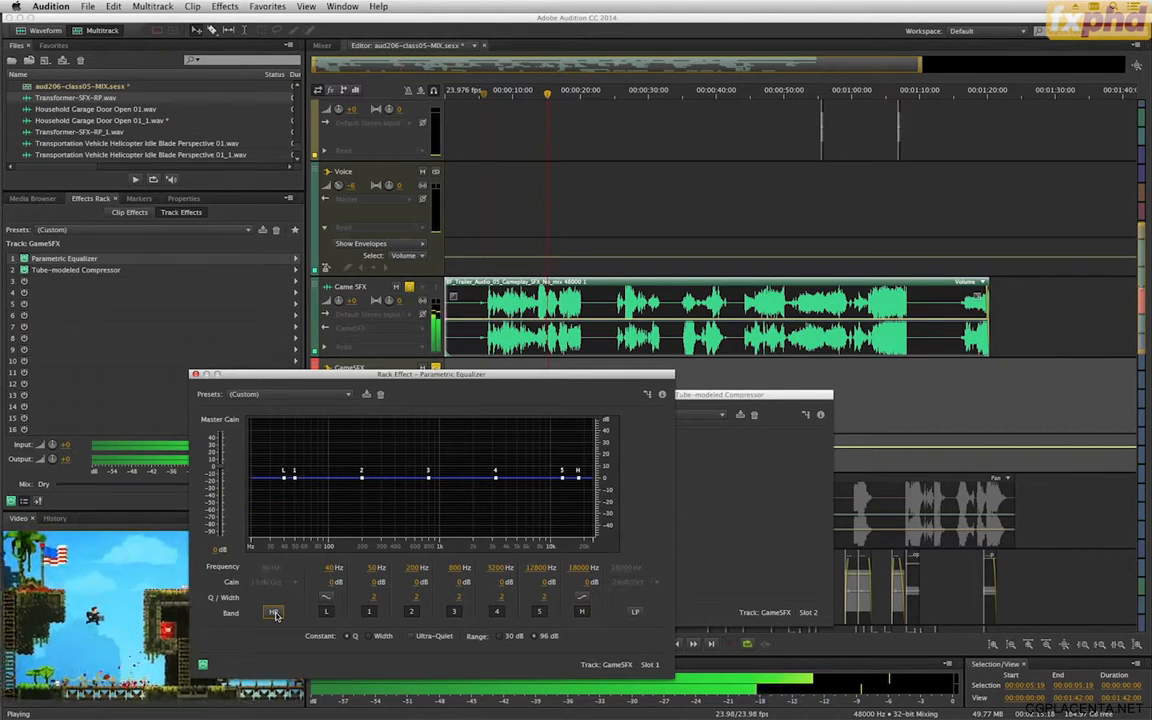
left_click(275, 613)
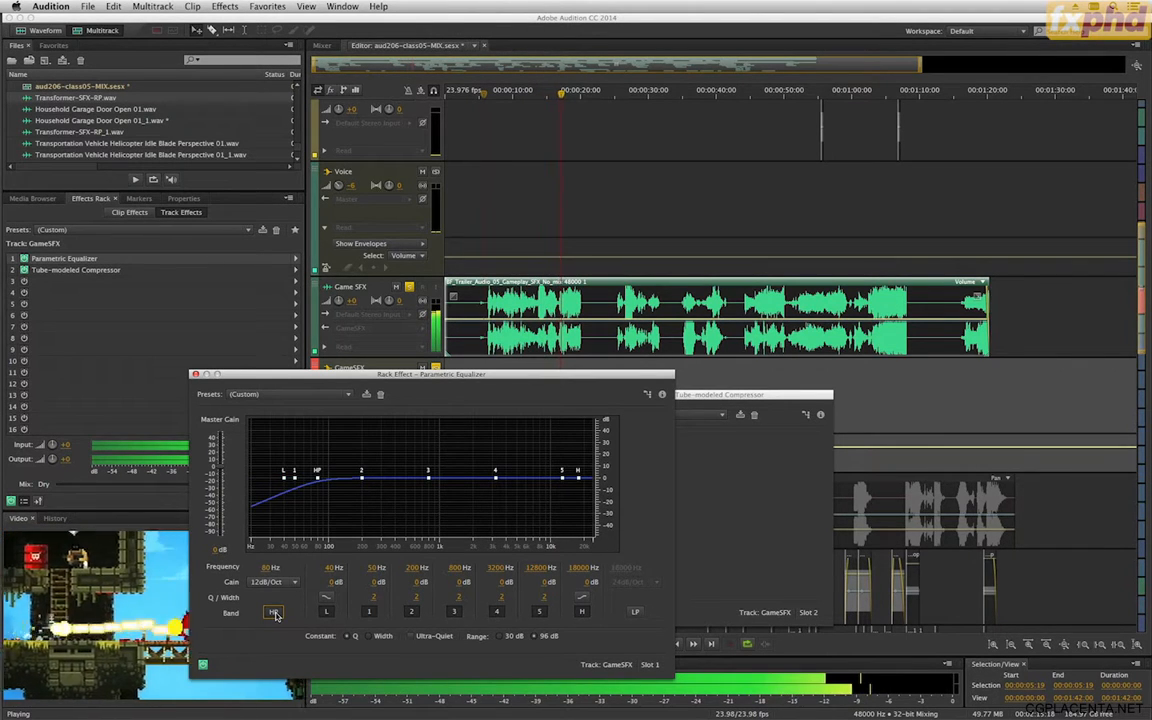
Compare the high-pass filter off and on once more, leave it enabled, stop at 00:00:06:09 and move the equalizer window off the GameSFX header.
left_click(275, 613)
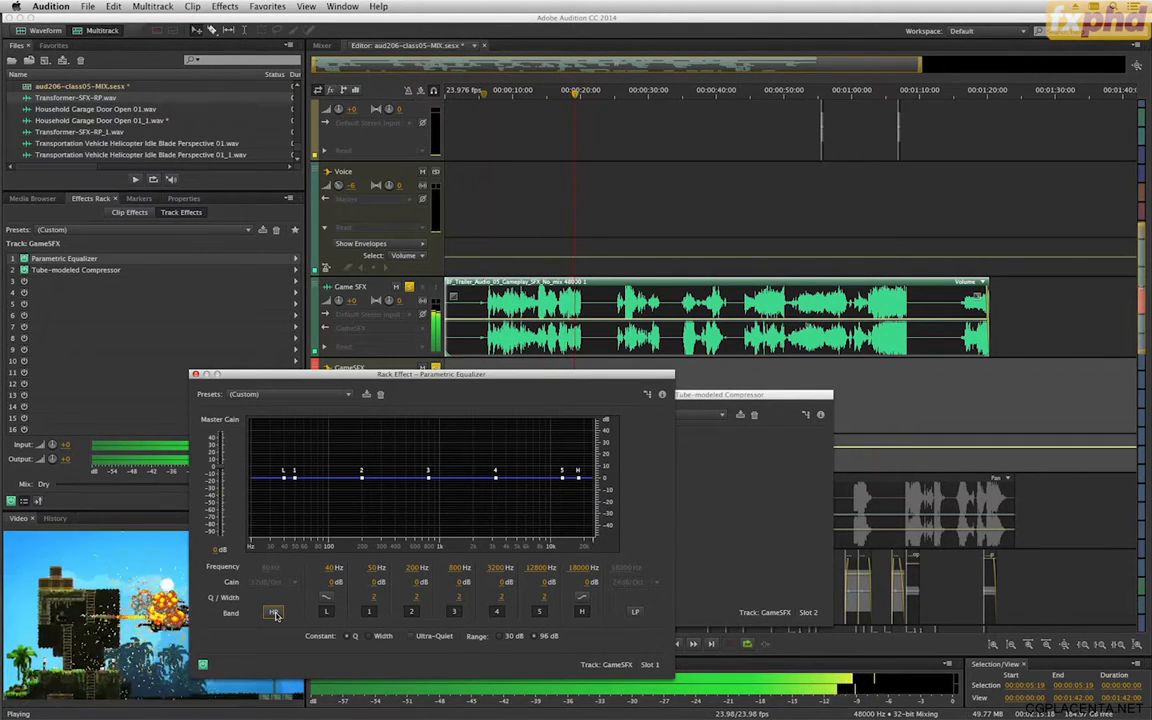
left_click(275, 613)
left_click(487, 95)
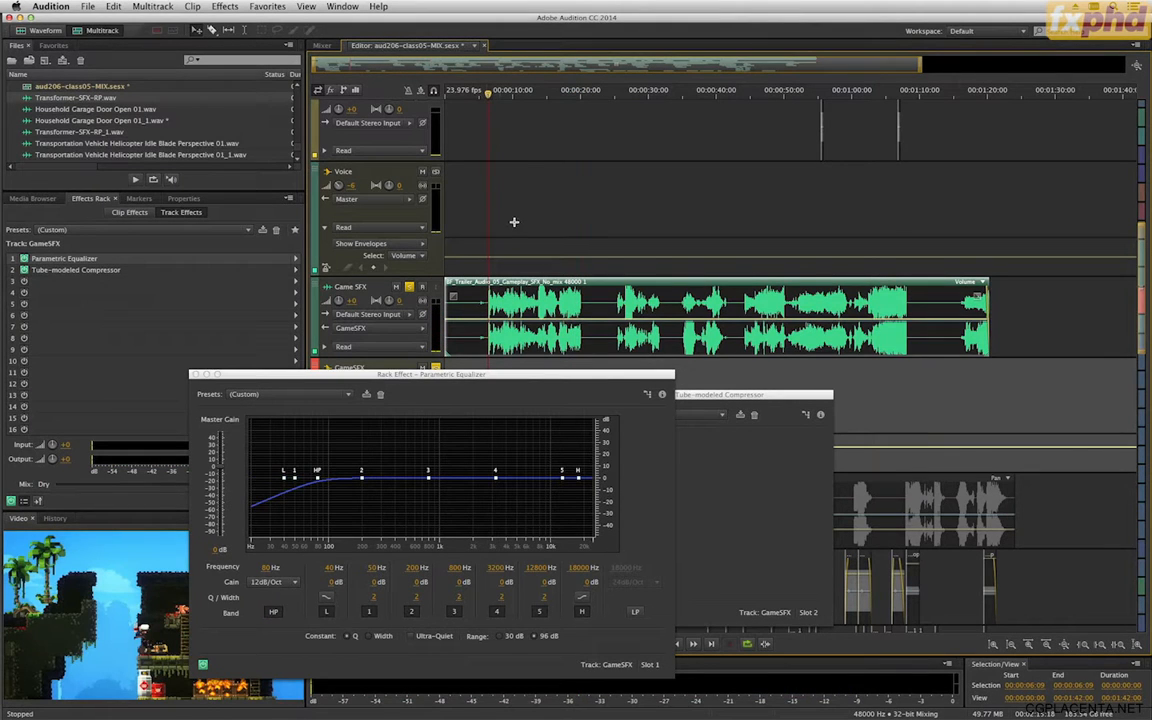
left_click_drag(278, 377, 406, 399)
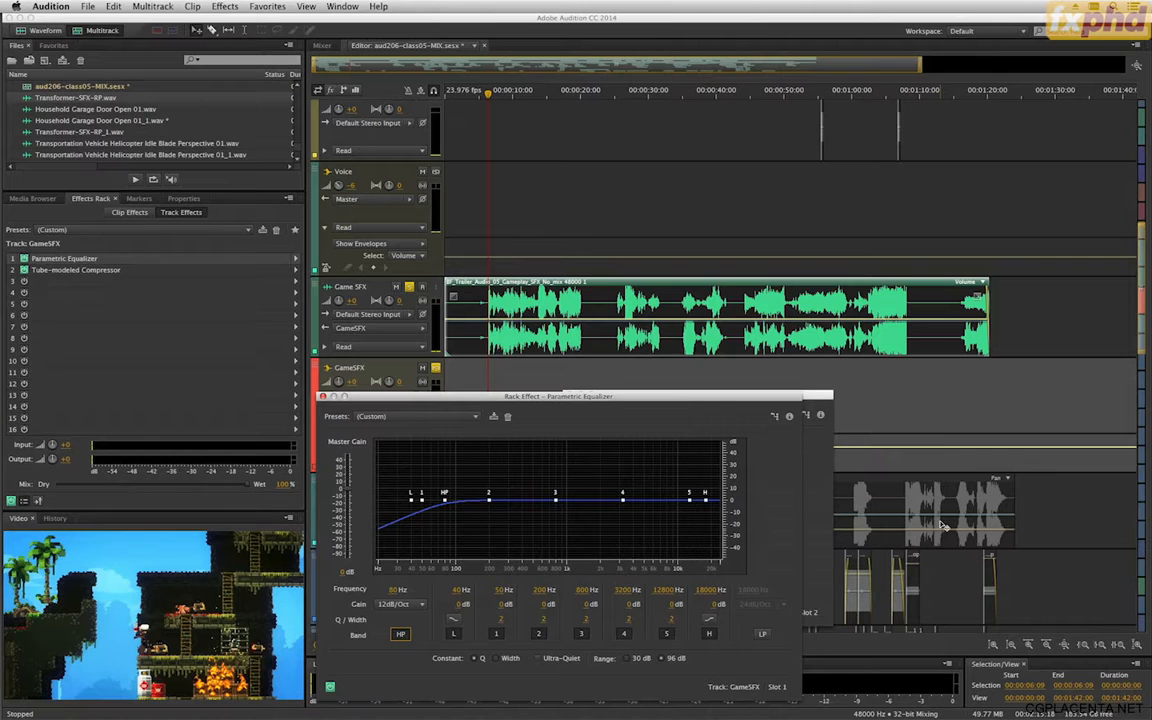
Play from 00:00:06:09 while cutting equalizer band 2 by about 4 dB near 305 Hz, and set the display range to 30 dB.
key("space")
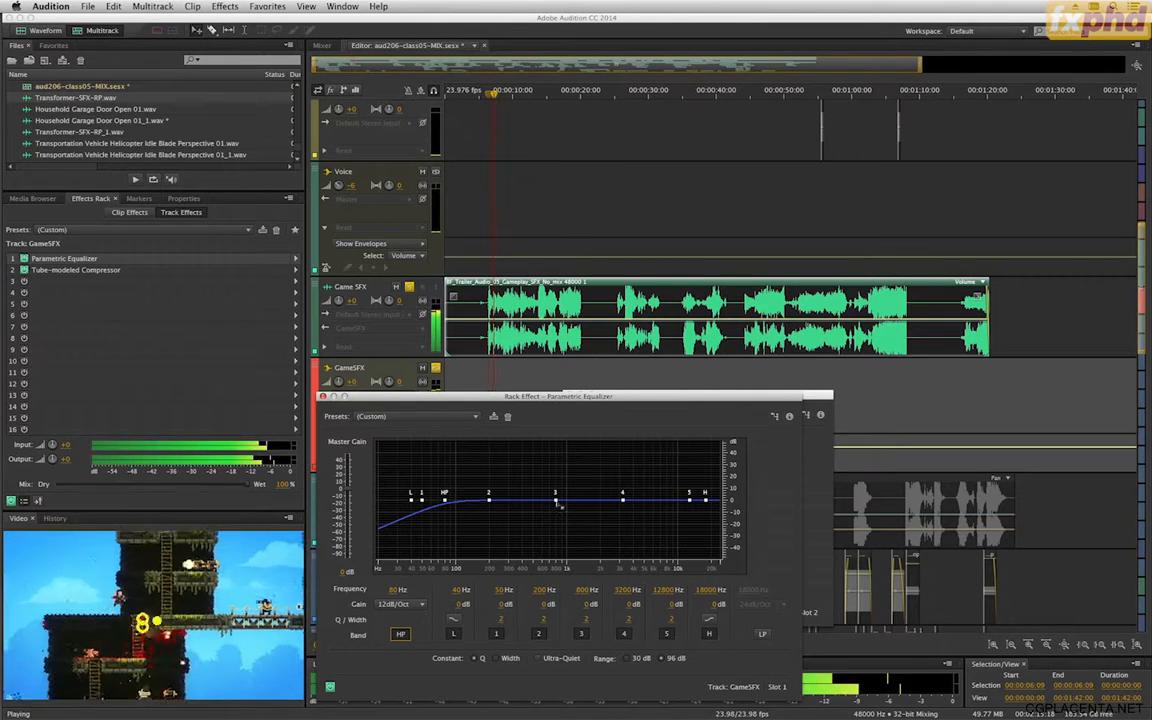
key("space")
left_click_drag(489, 493, 510, 504)
key("space")
key("space")
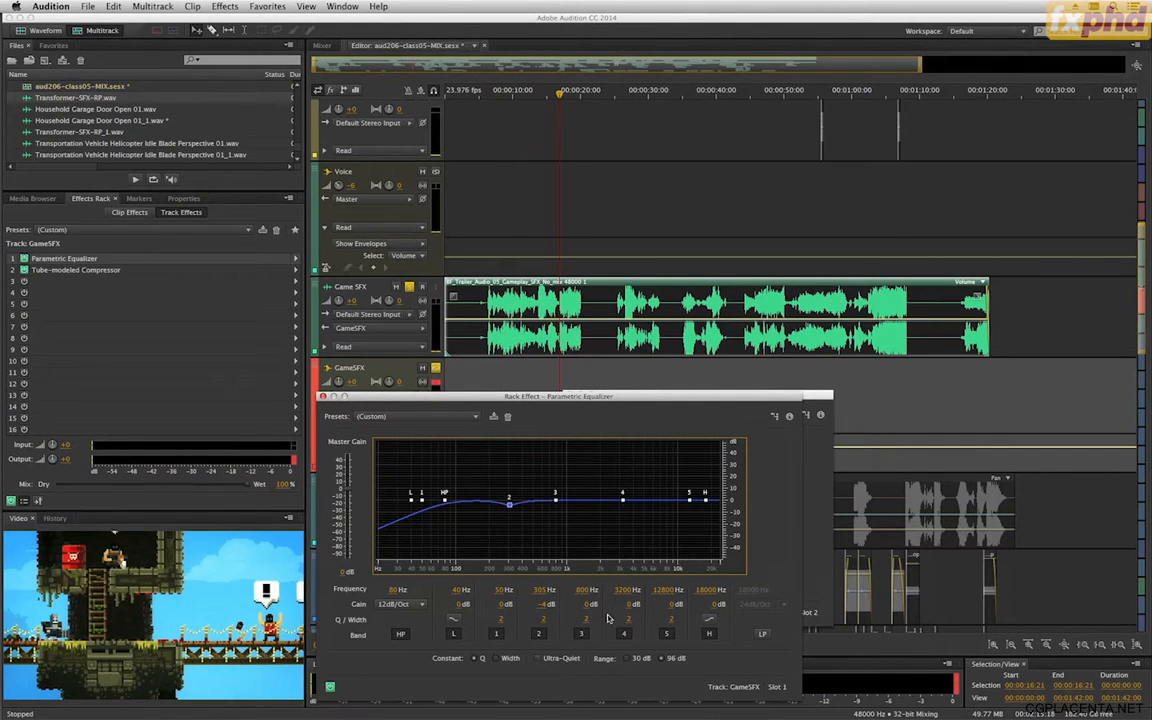
left_click(630, 658)
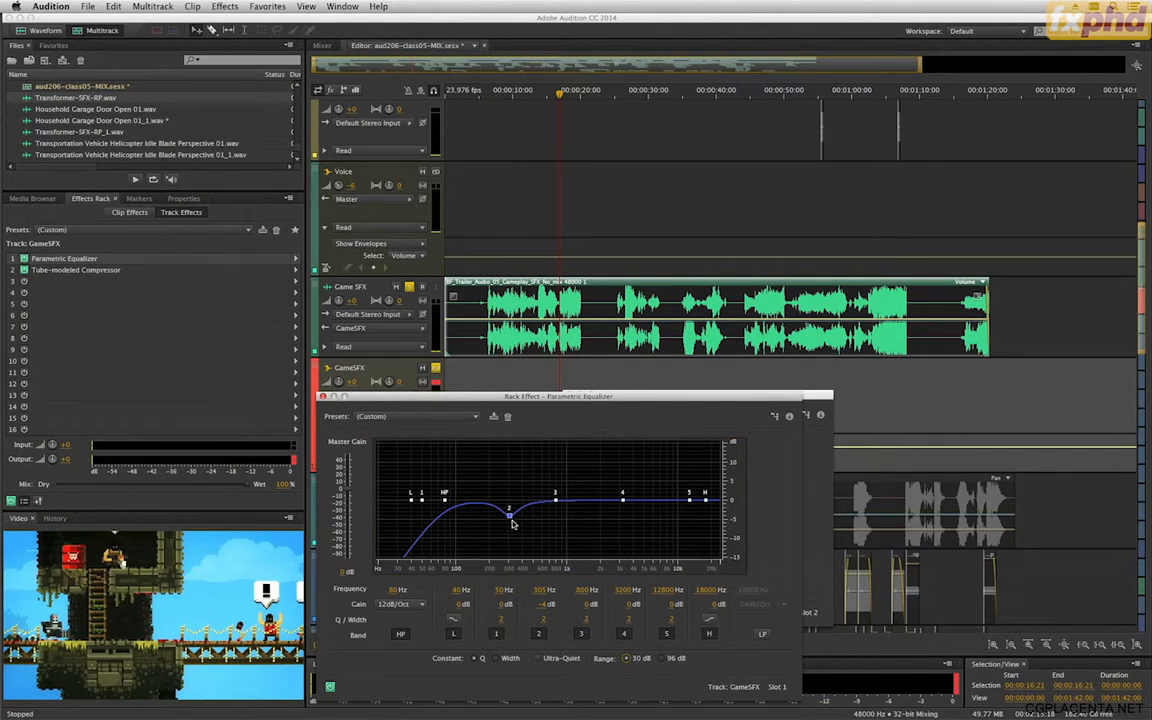
Replay from about 00:00:05:05, try boosting band 2, and settle it at about -4.6 dB near 301 Hz.
left_click(480, 110)
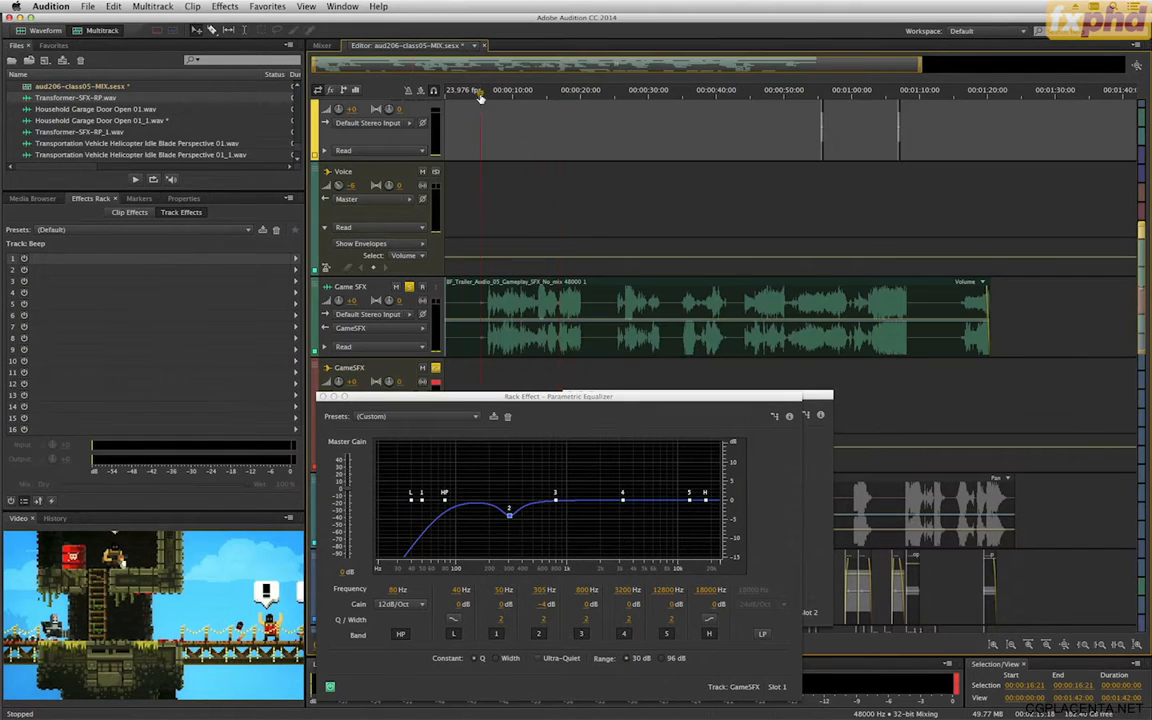
left_click(1043, 298)
key("space")
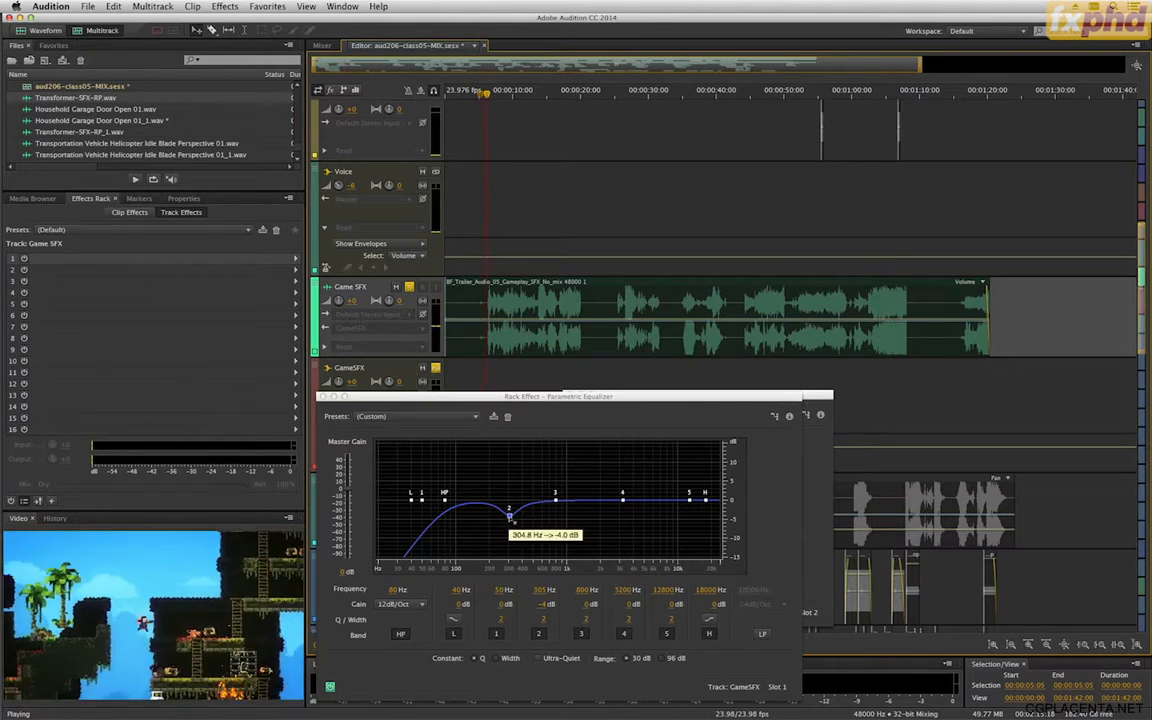
left_click_drag(509, 515, 509, 490)
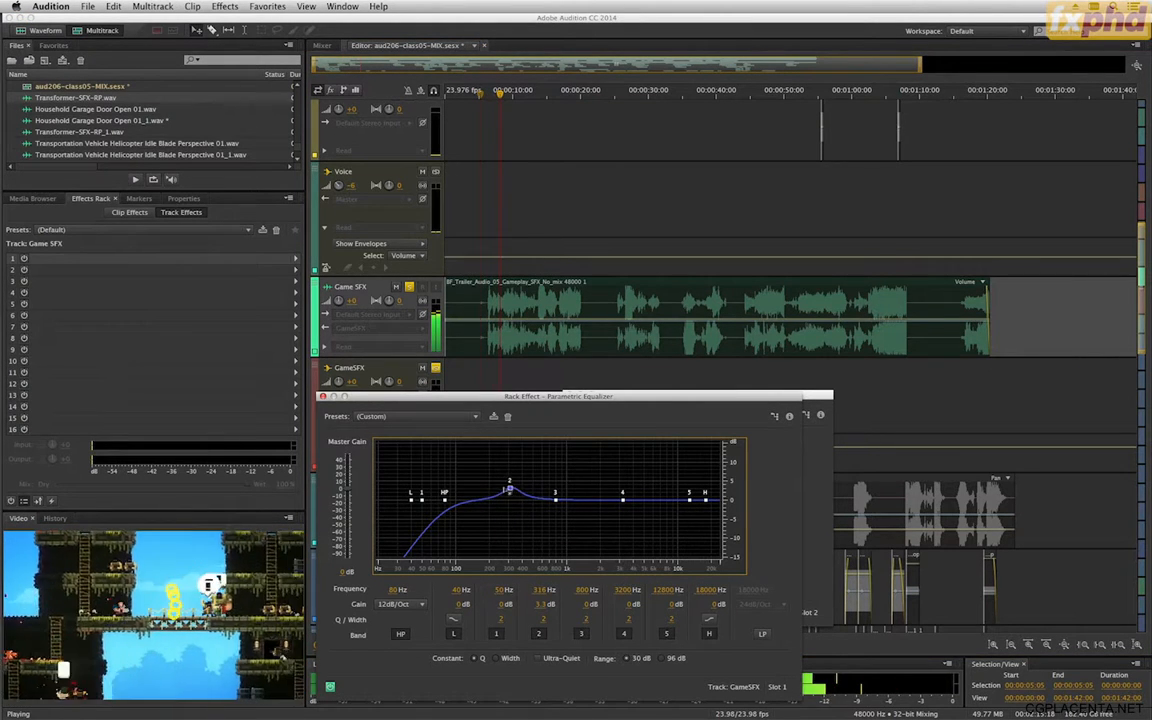
left_click_drag(509, 490, 512, 521)
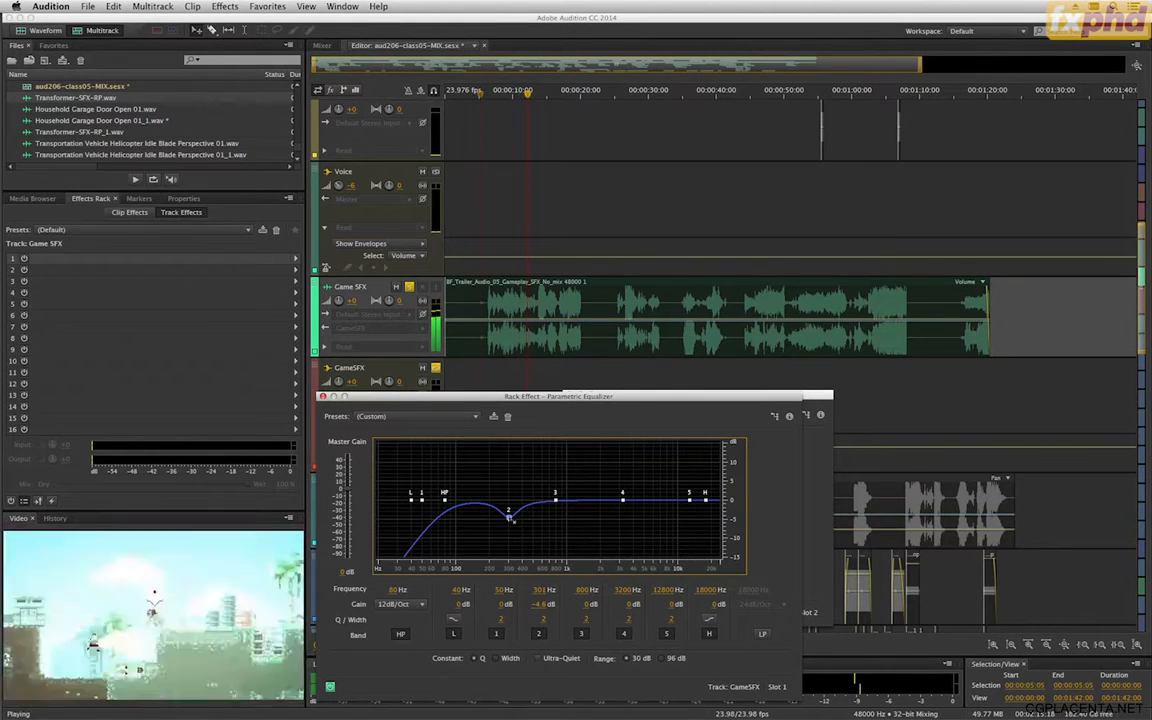
key("space")
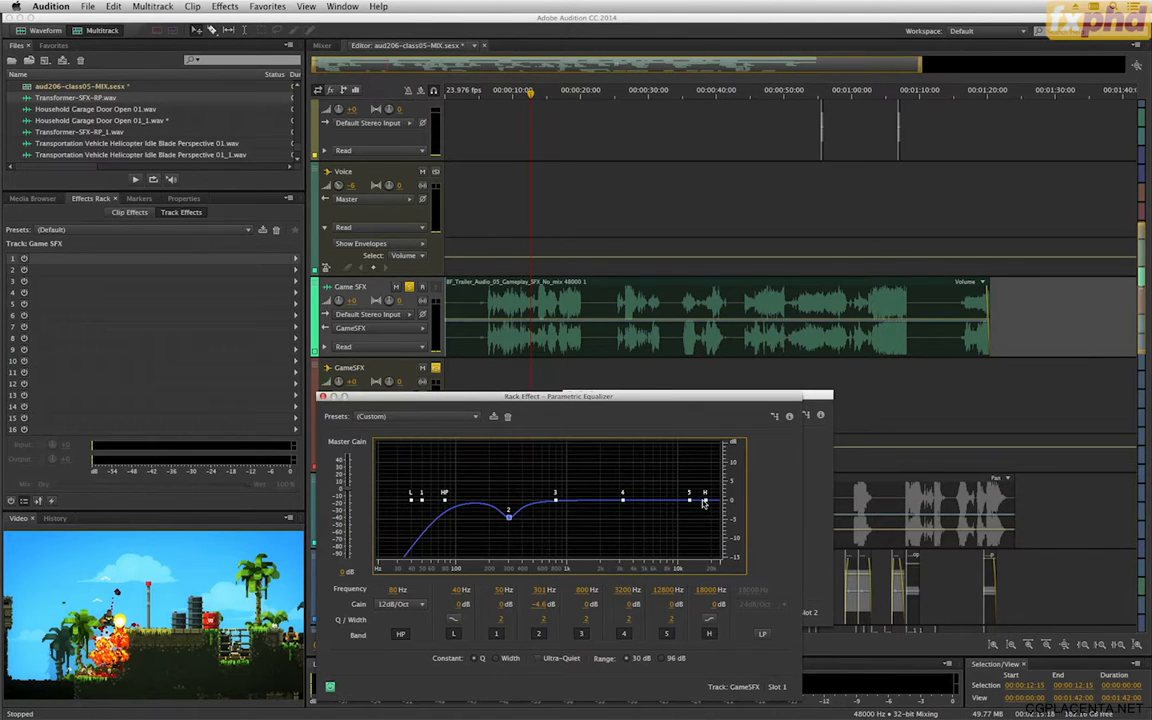
Boost the high shelf and refine it during playback from 00:00:05:08 to about 5.7 dB at 10173 Hz.
left_click(710, 621)
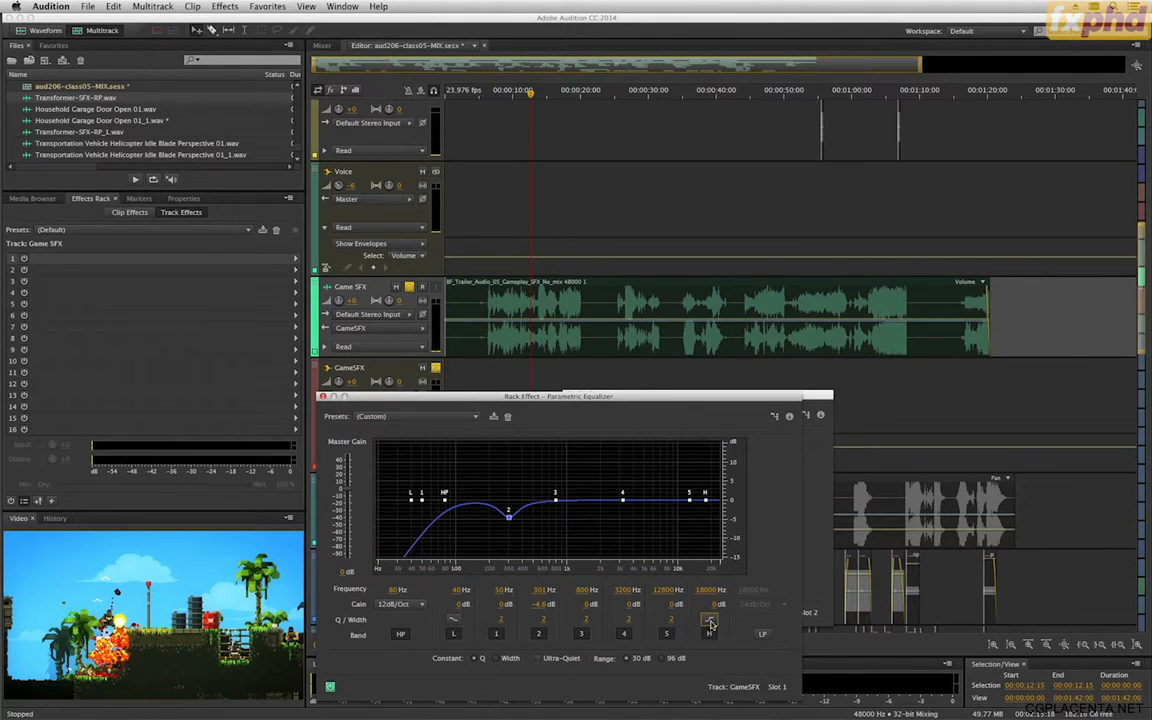
left_click_drag(706, 494, 665, 481)
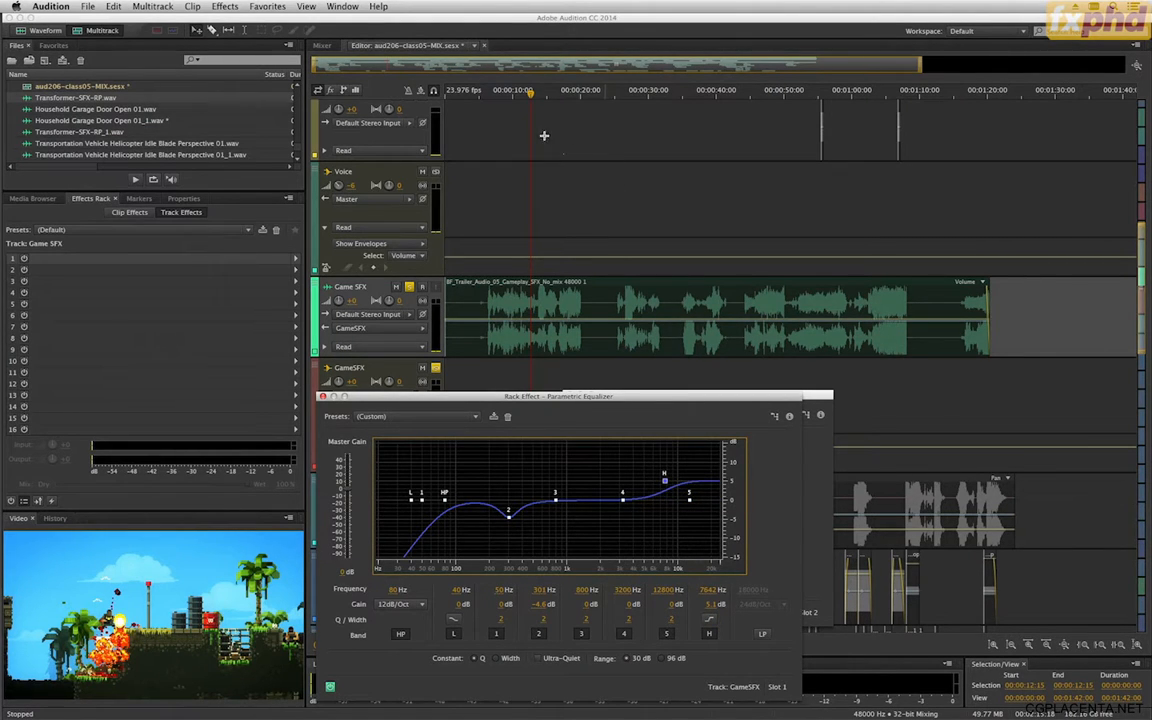
left_click(481, 99)
key("space")
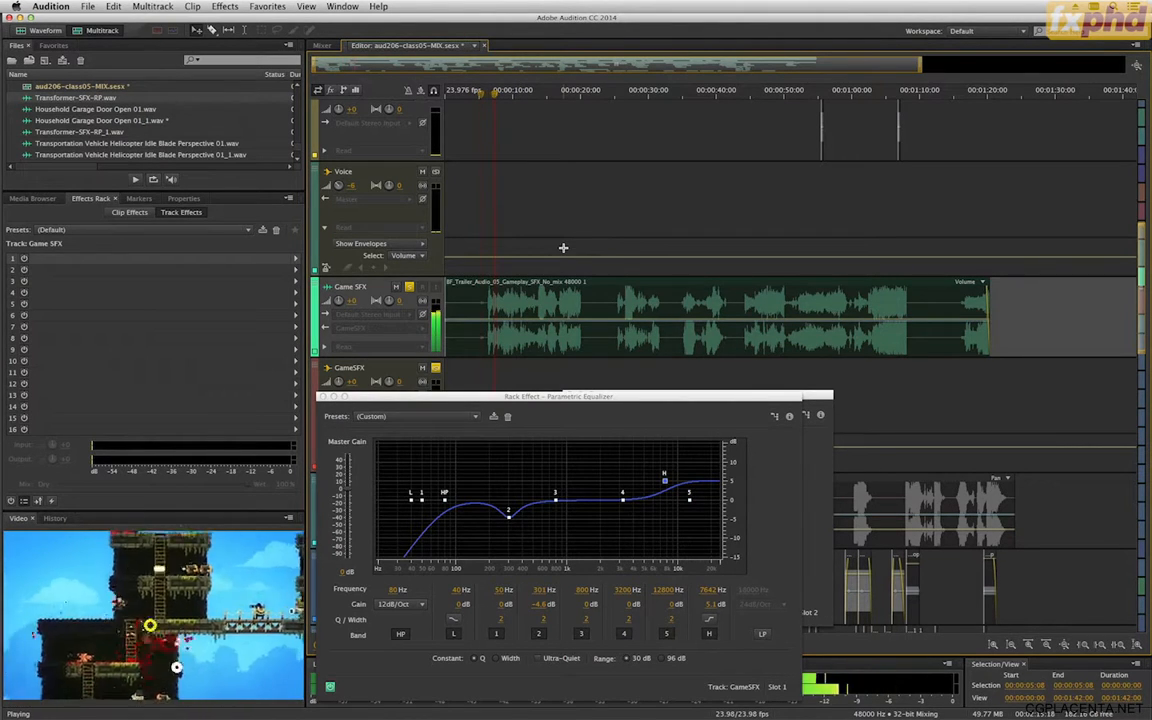
mouse_move(664, 481)
left_mouse_down()
mouse_move(656, 468)
mouse_move(679, 476)
left_mouse_up()
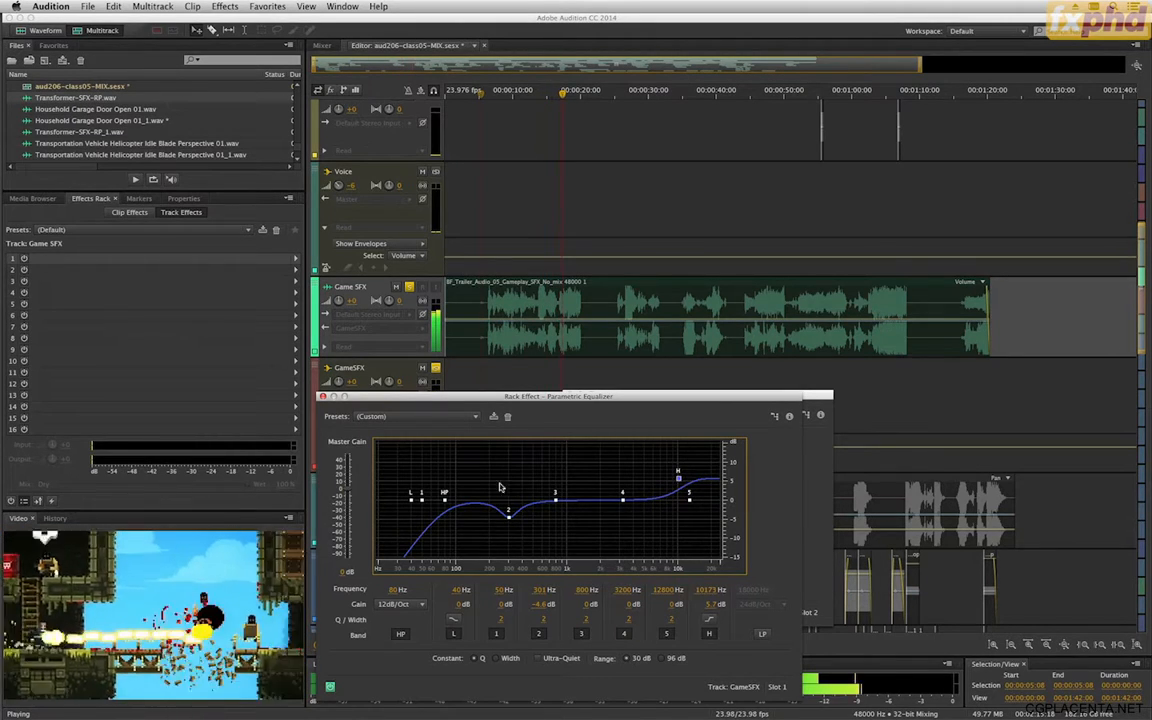
Lower the high-pass cutoff to about 67 Hz, stop playback and close the Parametric Equalizer.
left_click_drag(446, 494, 436, 494)
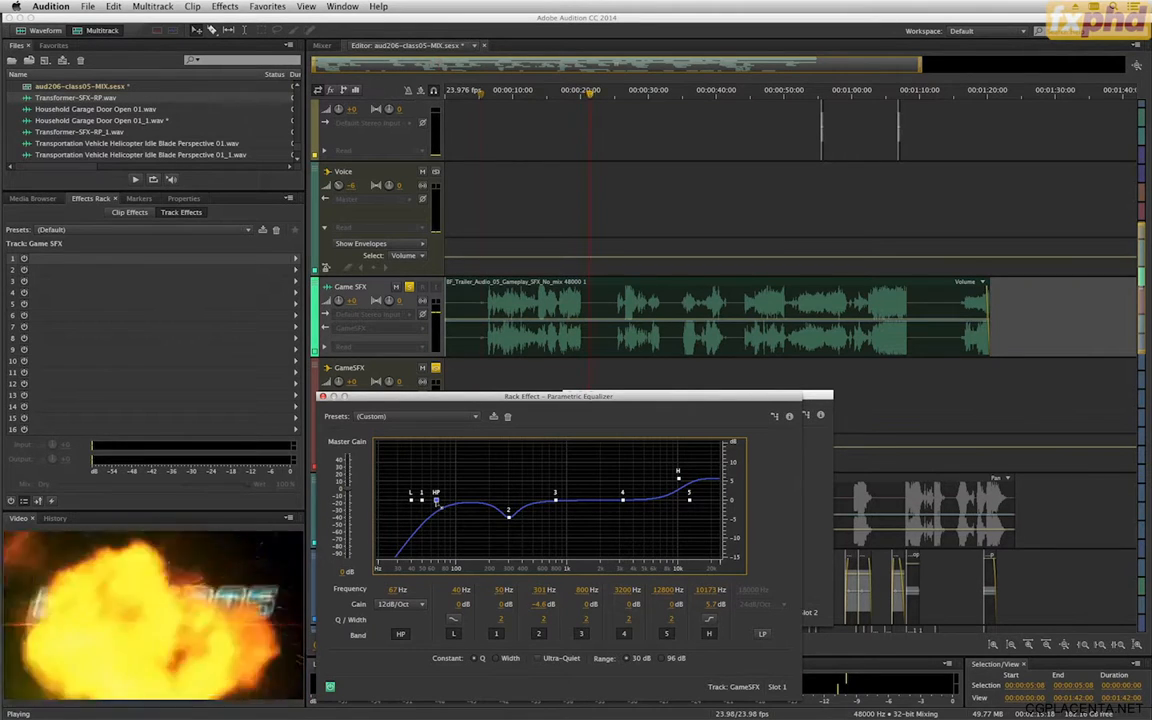
key("space")
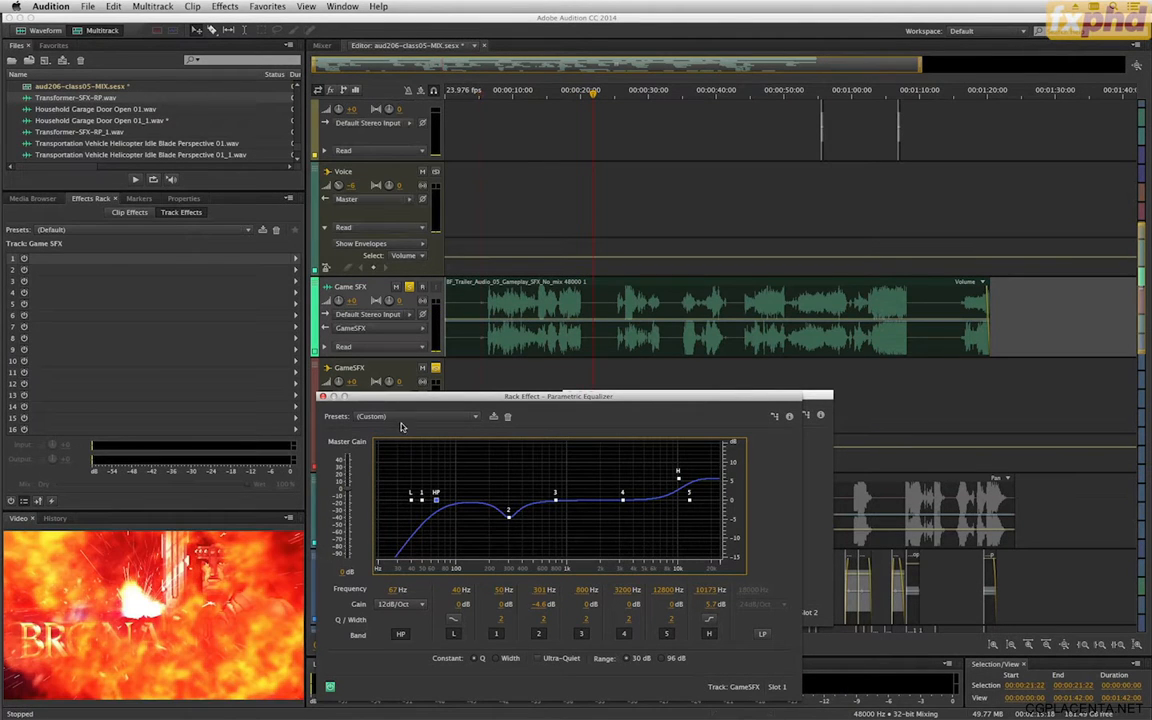
left_click(322, 396)
Place the playhead at 00:00:06:07 and set the master gain of the GameSFX bus's Parametric Equalizer to -5 dB, leaving its window closed.
left_click(487, 97)
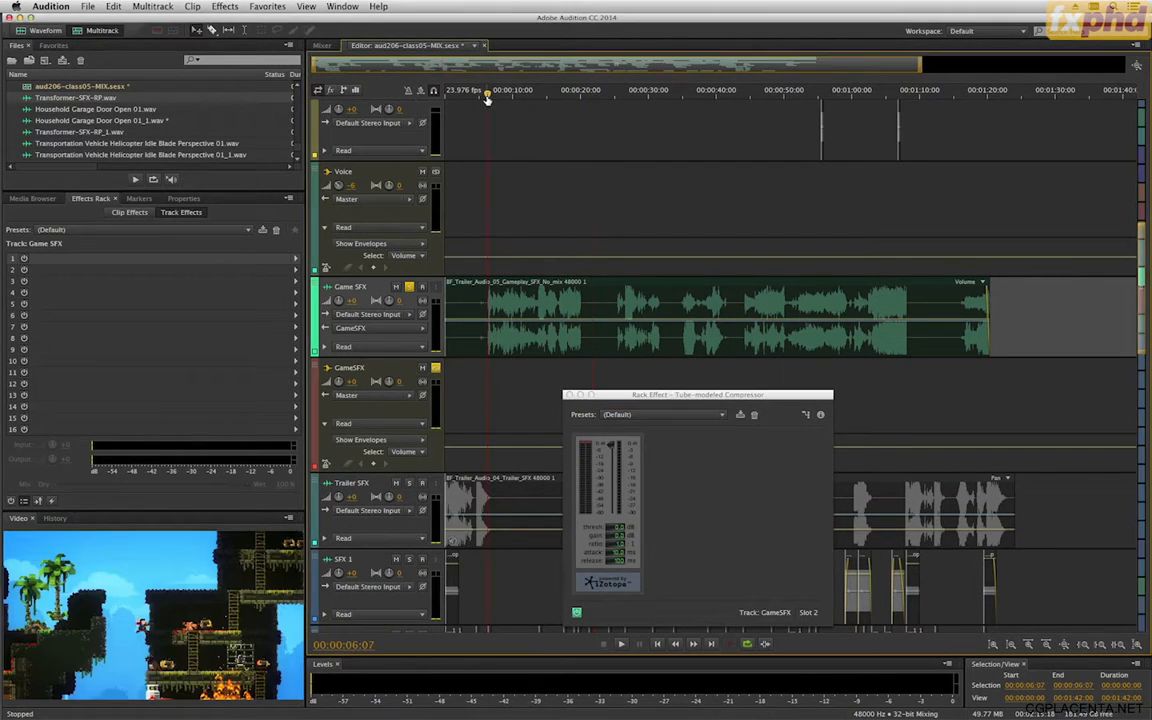
left_click(590, 448)
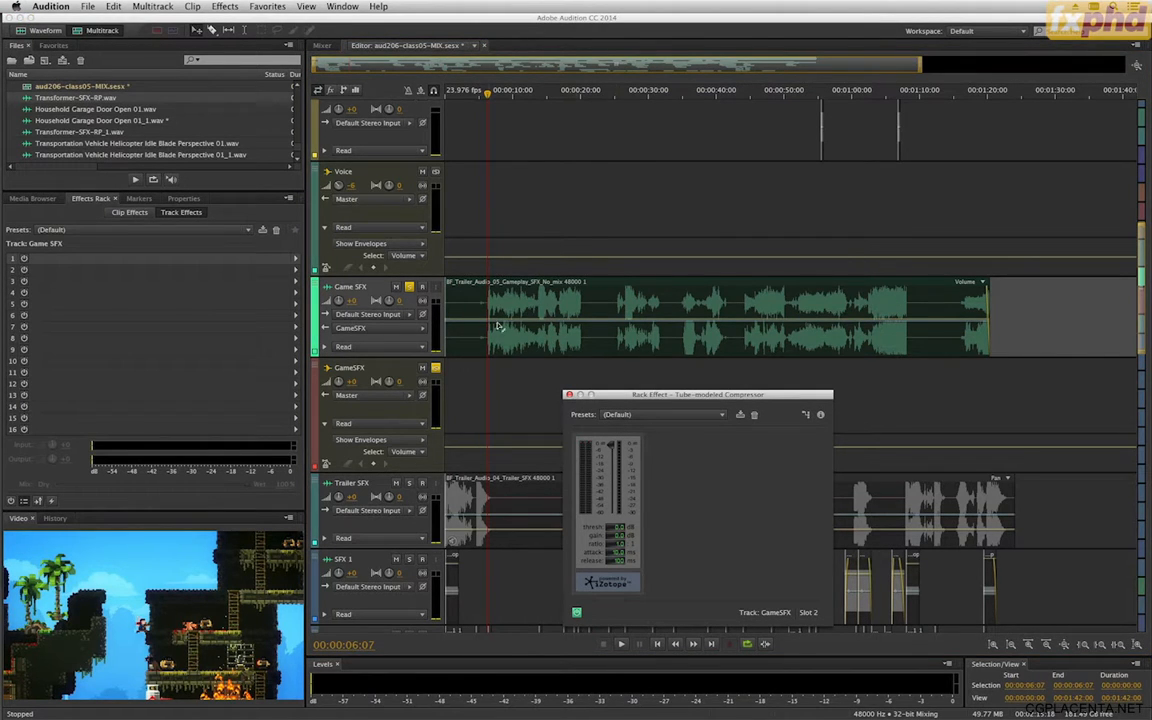
left_click(374, 367)
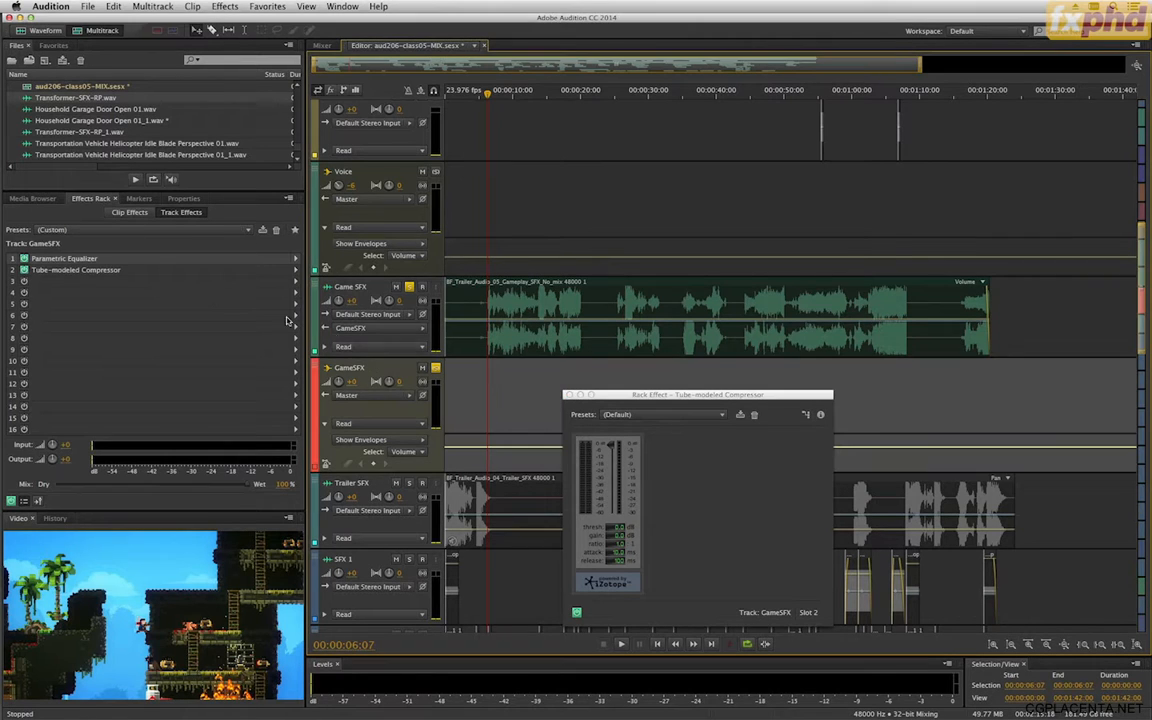
double_click(130, 260)
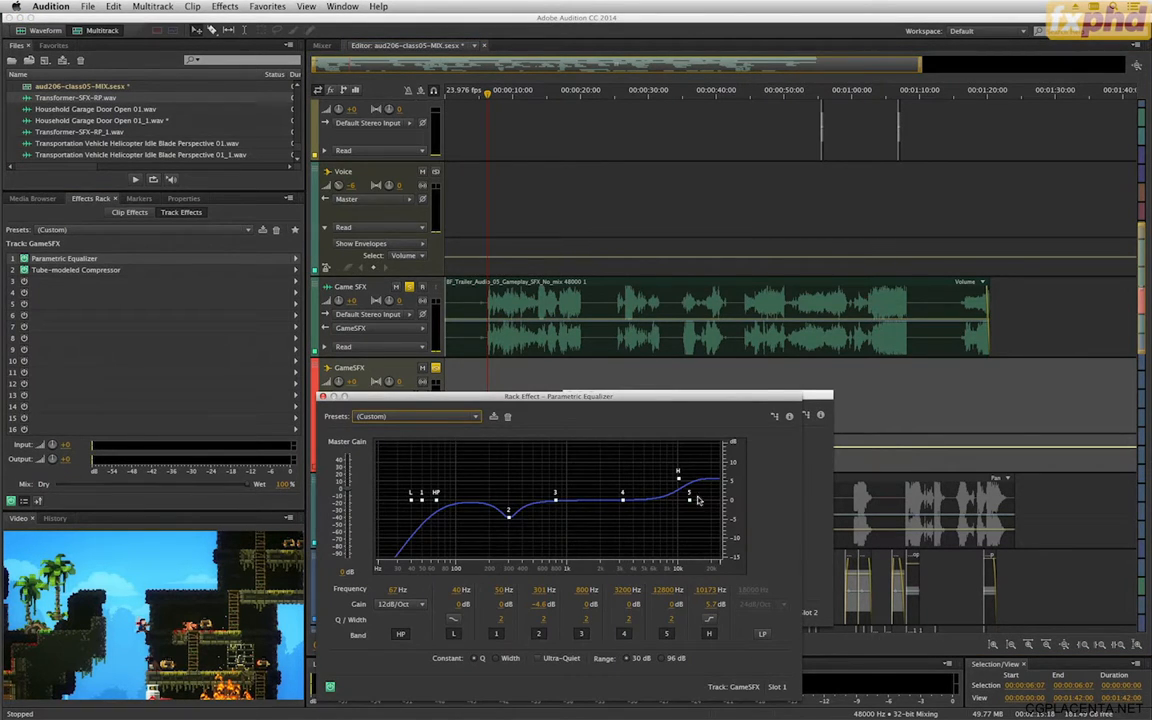
left_click_drag(347, 497, 347, 498)
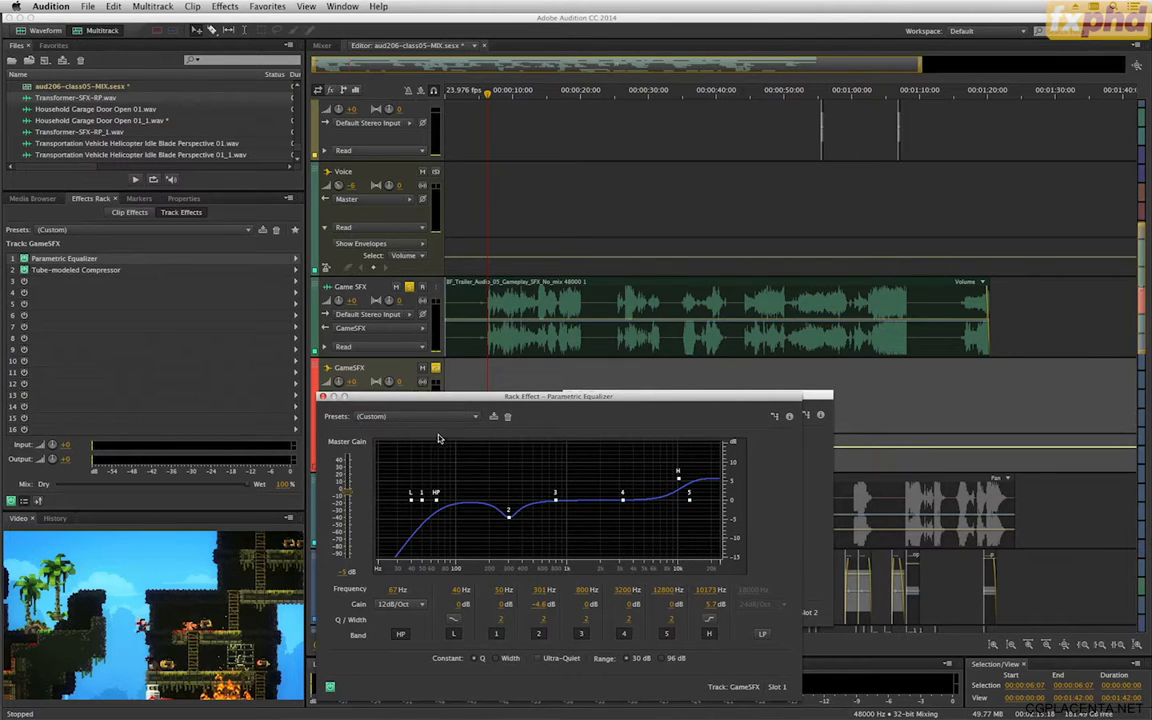
left_click(323, 397)
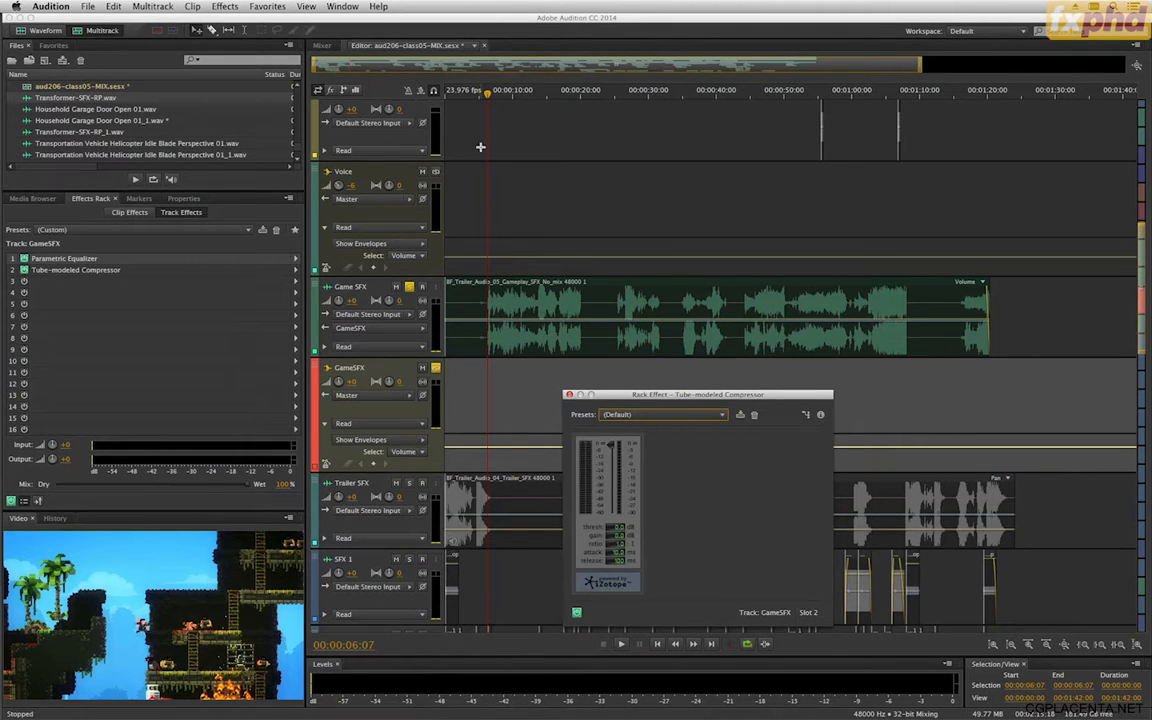
Audition the Game SFX from 00:00:06:07 and 00:00:13:00 while adjusting the Tube-modeled Compressor, lowering its threshold to about -20 dB.
key("space")
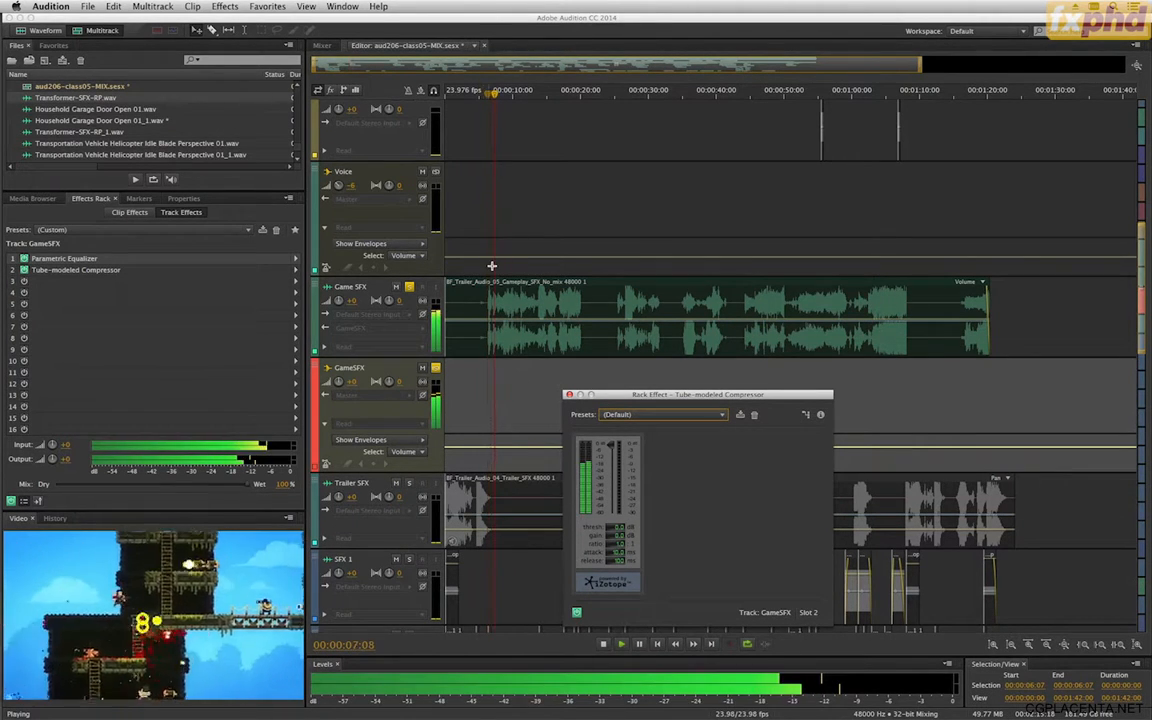
key("space")
left_click(533, 101)
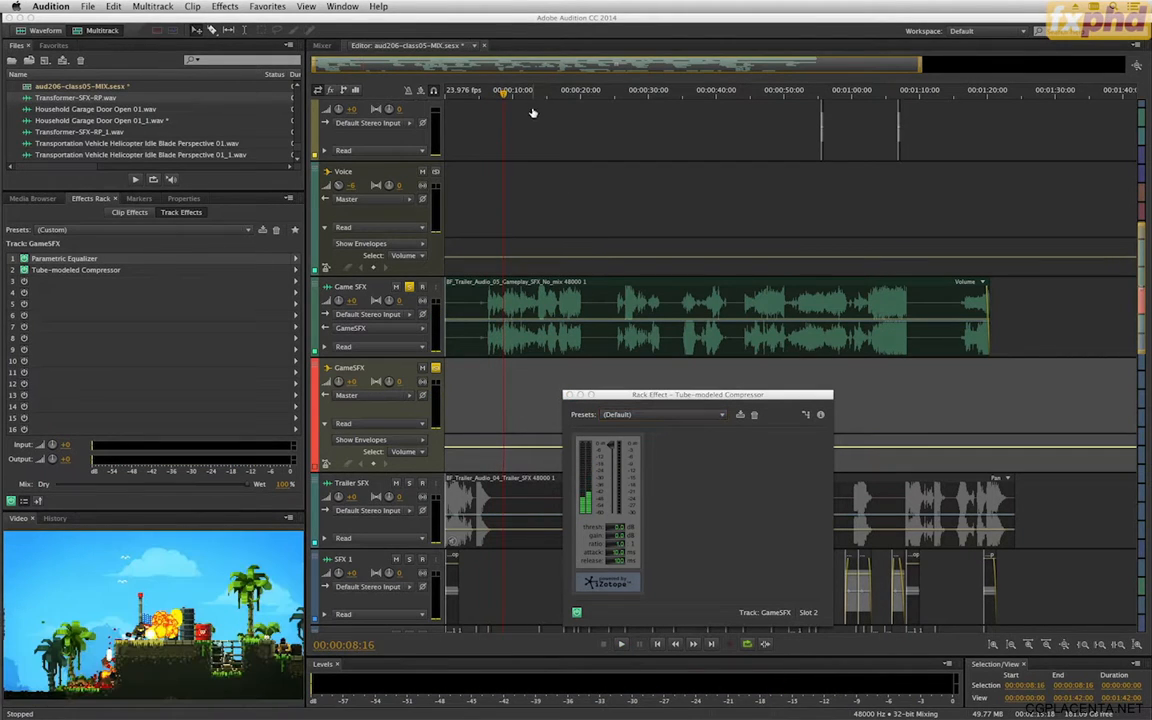
key("space")
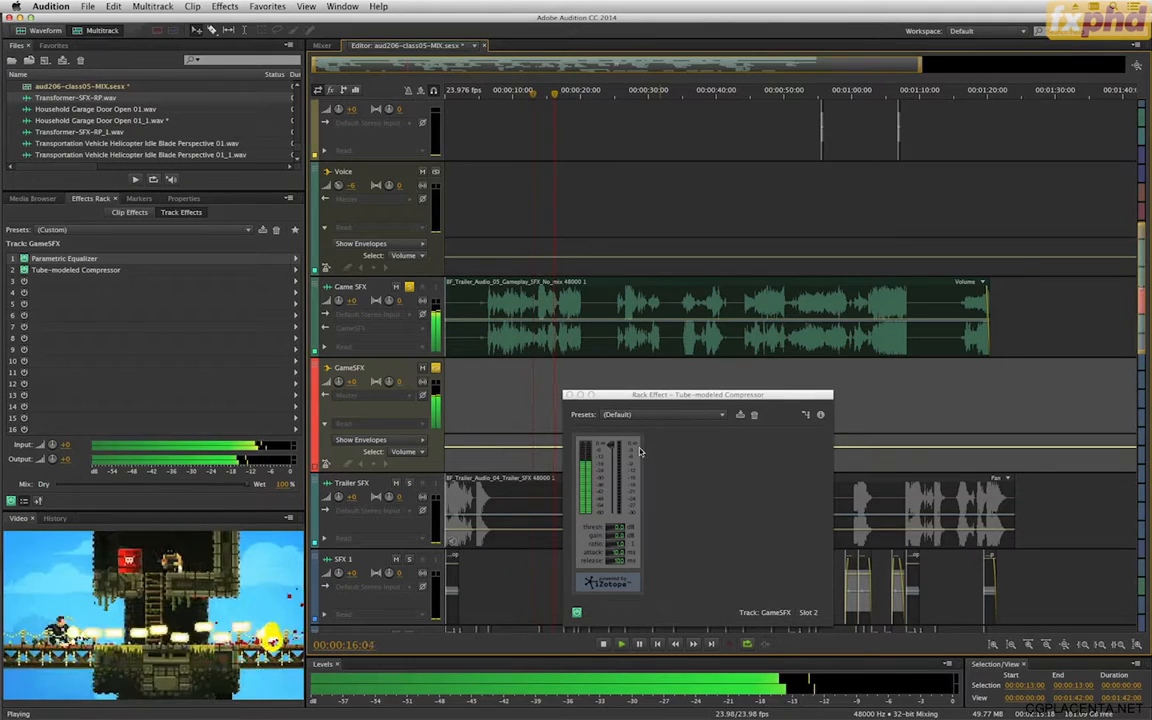
key("space")
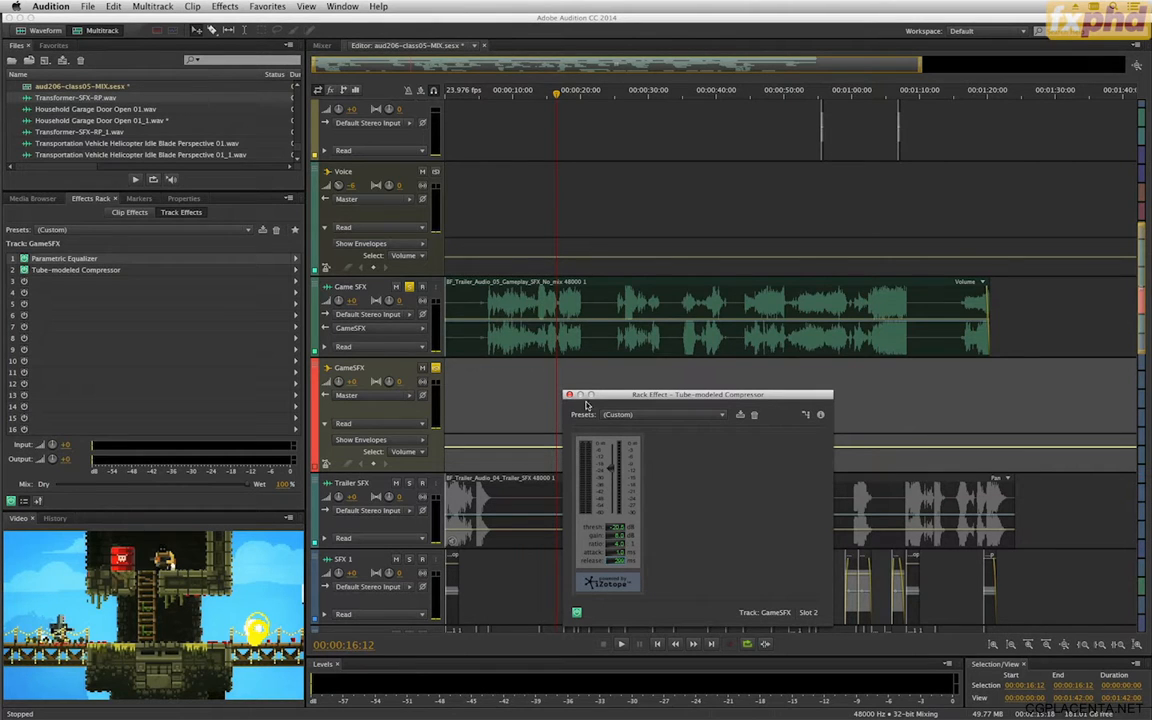
Play from 00:00:05:15 while refining the compressor's settings, including a lower threshold, and stop near 00:00:40:00.
left_click(484, 96)
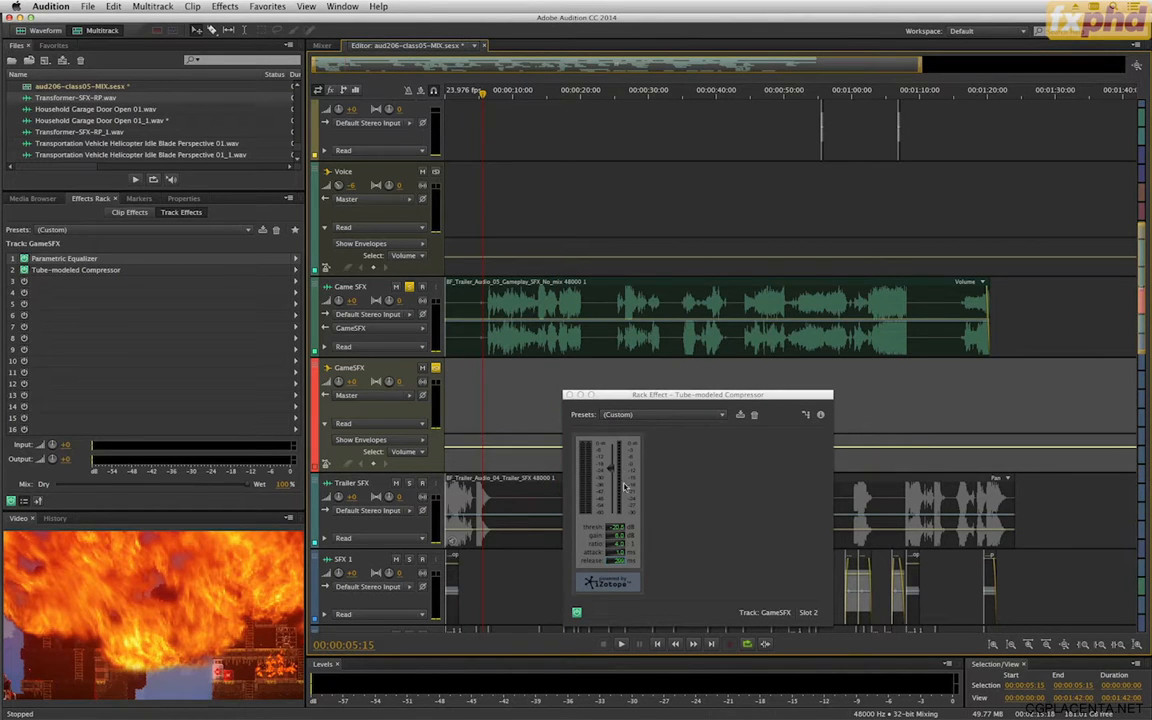
key("space")
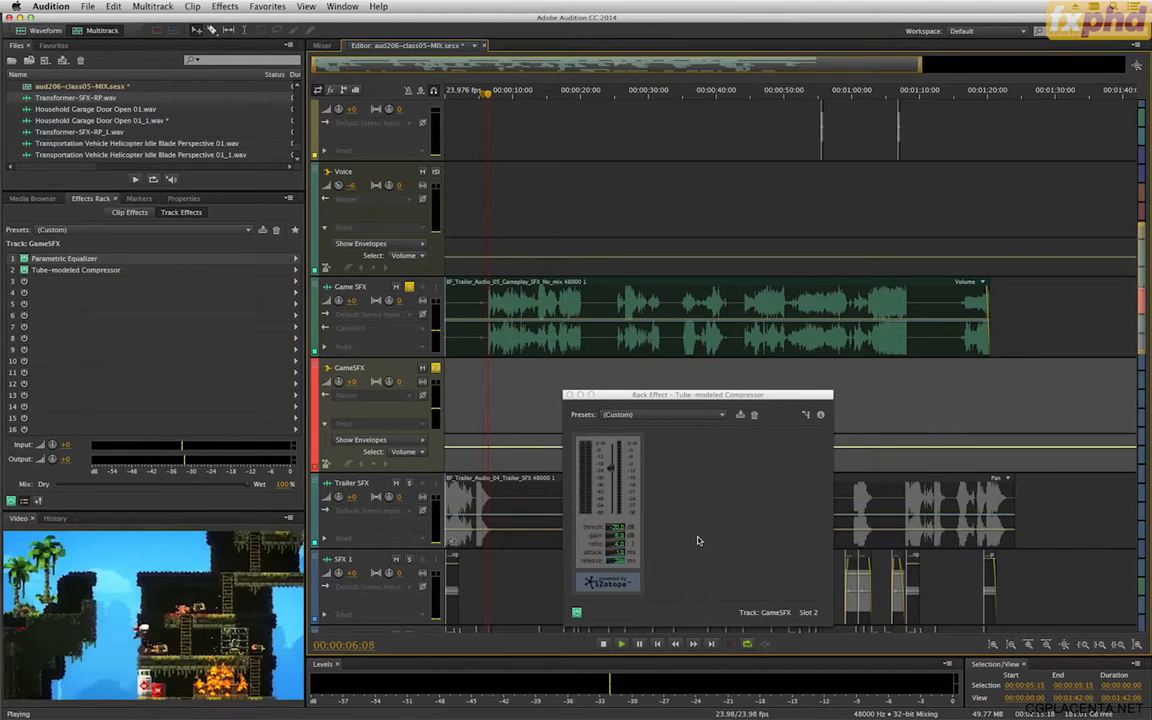
left_click(621, 564)
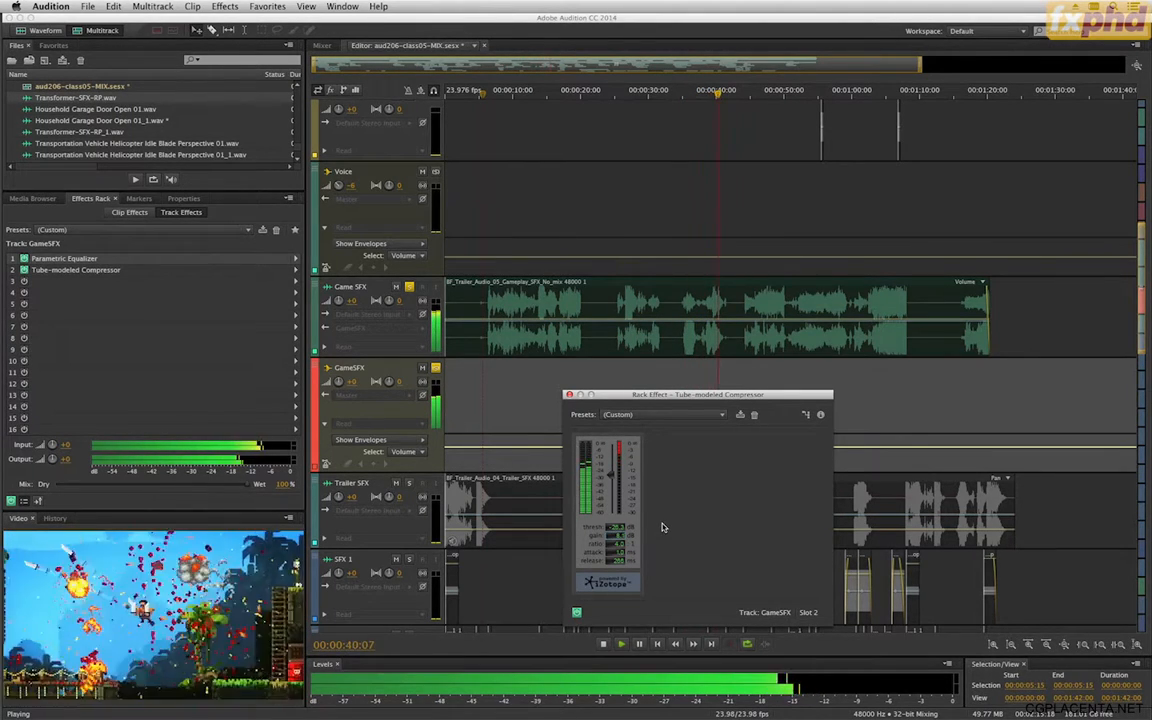
key("space")
Bypass the Tube-modeled Compressor and play from 00:00:35:00 to hear the Game SFX without compression.
left_click(690, 95)
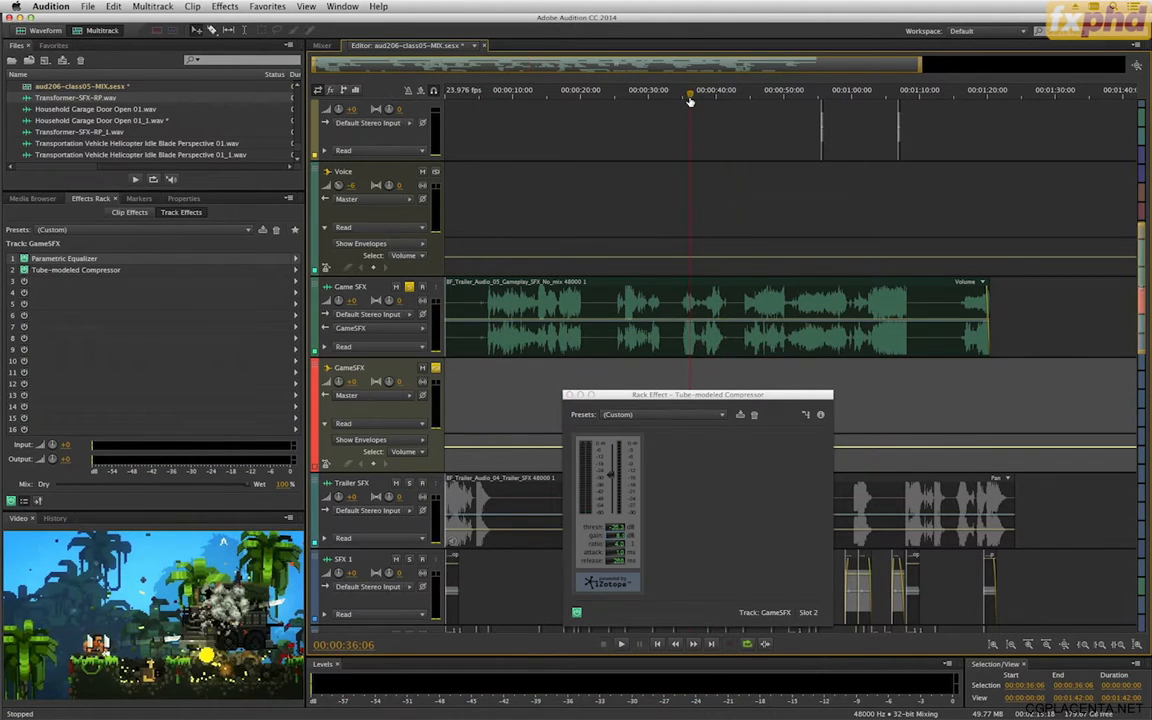
left_click(683, 96)
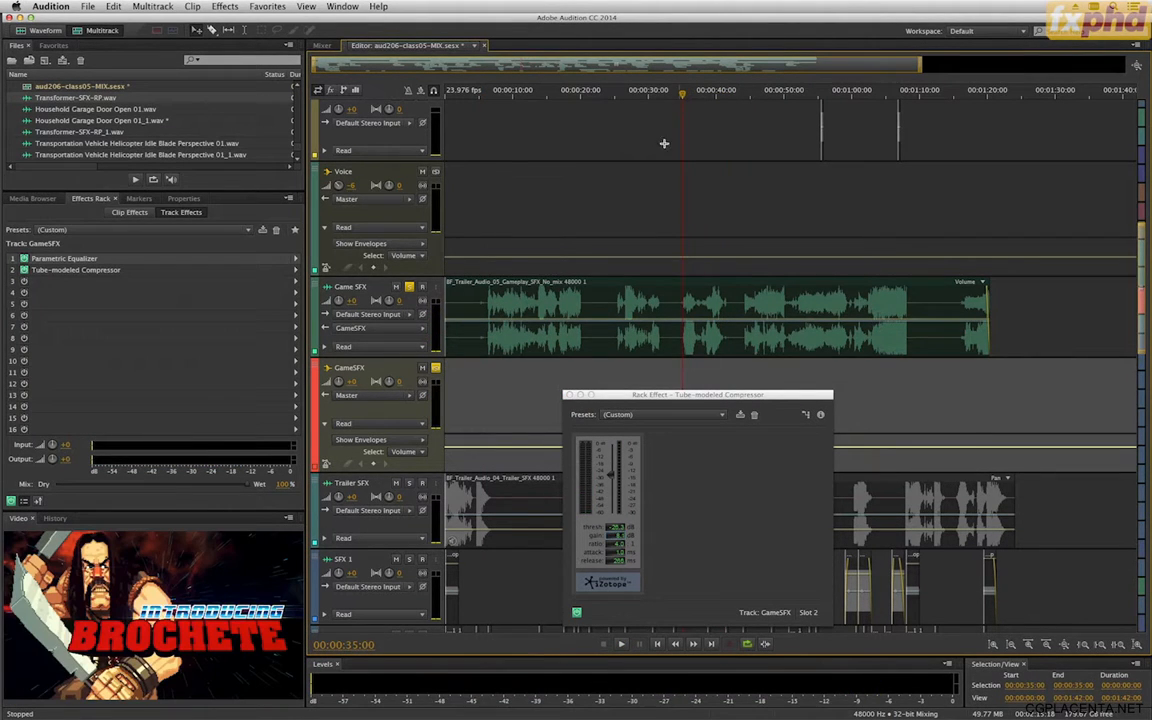
left_click(577, 614)
key("space")
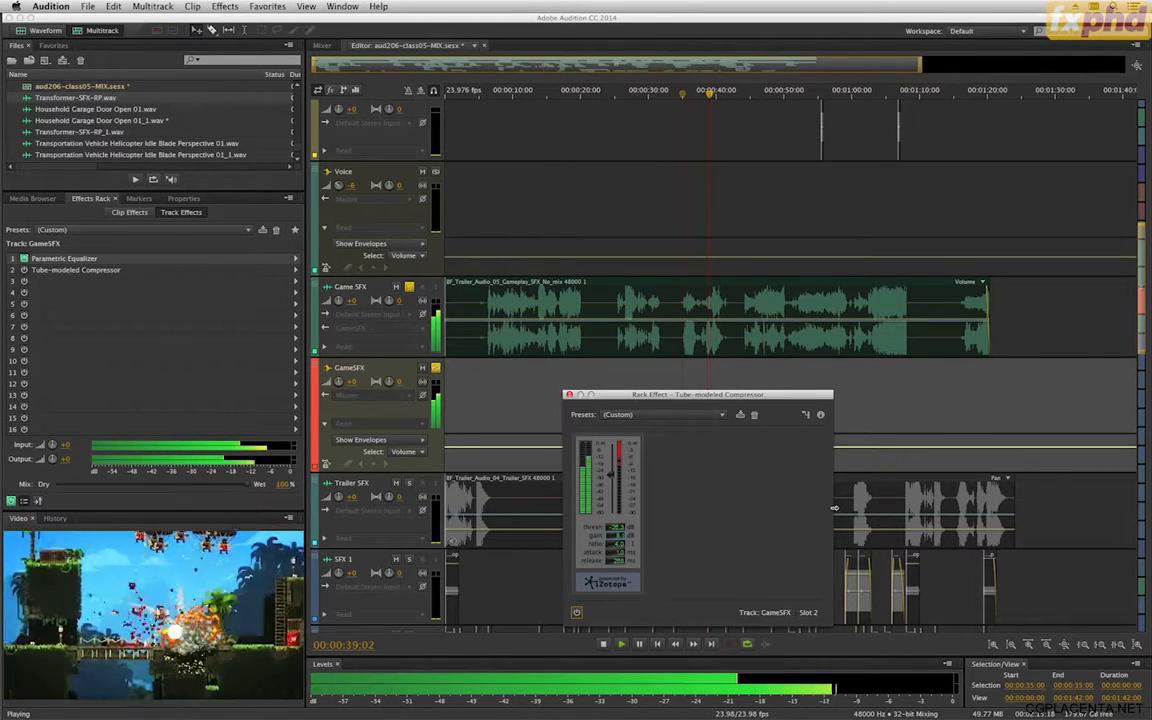
key("space")
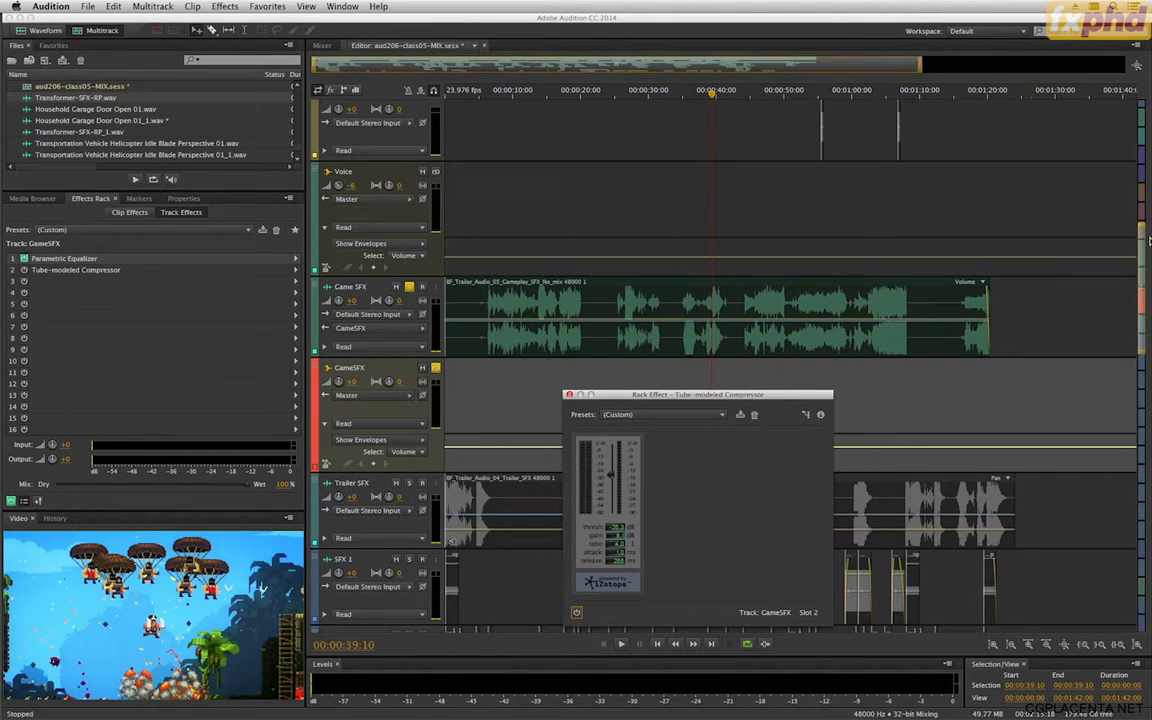
Open the SPAN analyzer on the Master track, move its window beside the compressor, and return the timeline to the Game SFX tracks.
left_click_drag(1140, 238, 1124, 551)
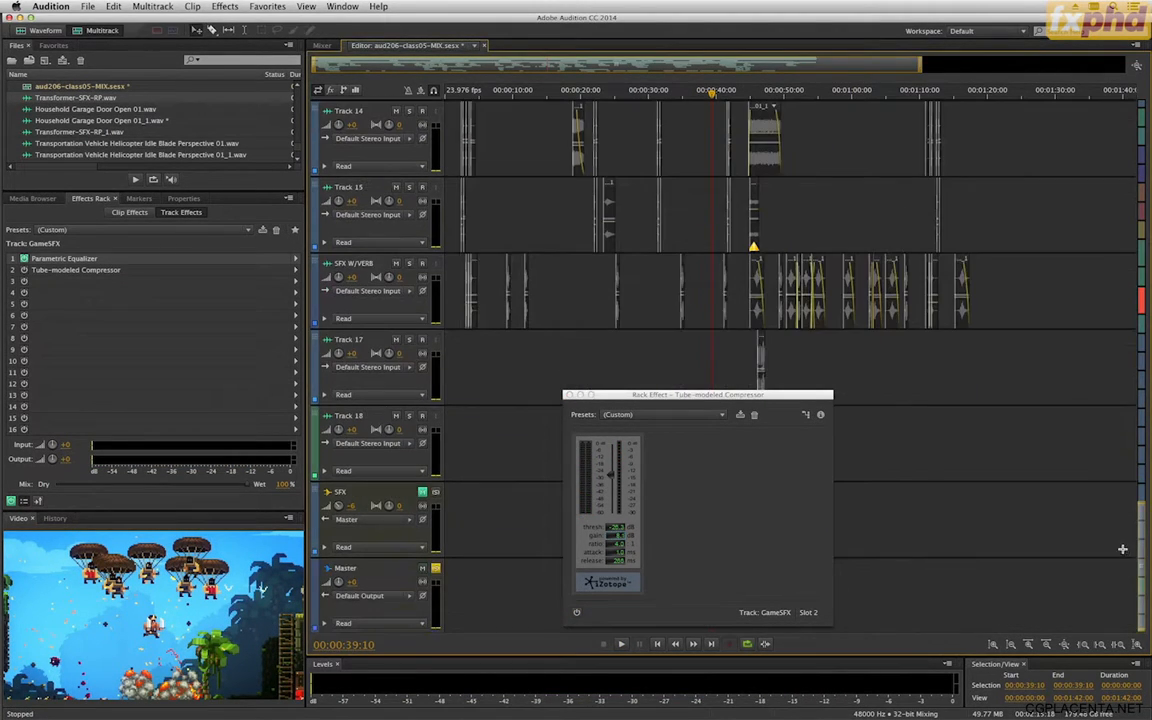
left_click(413, 576)
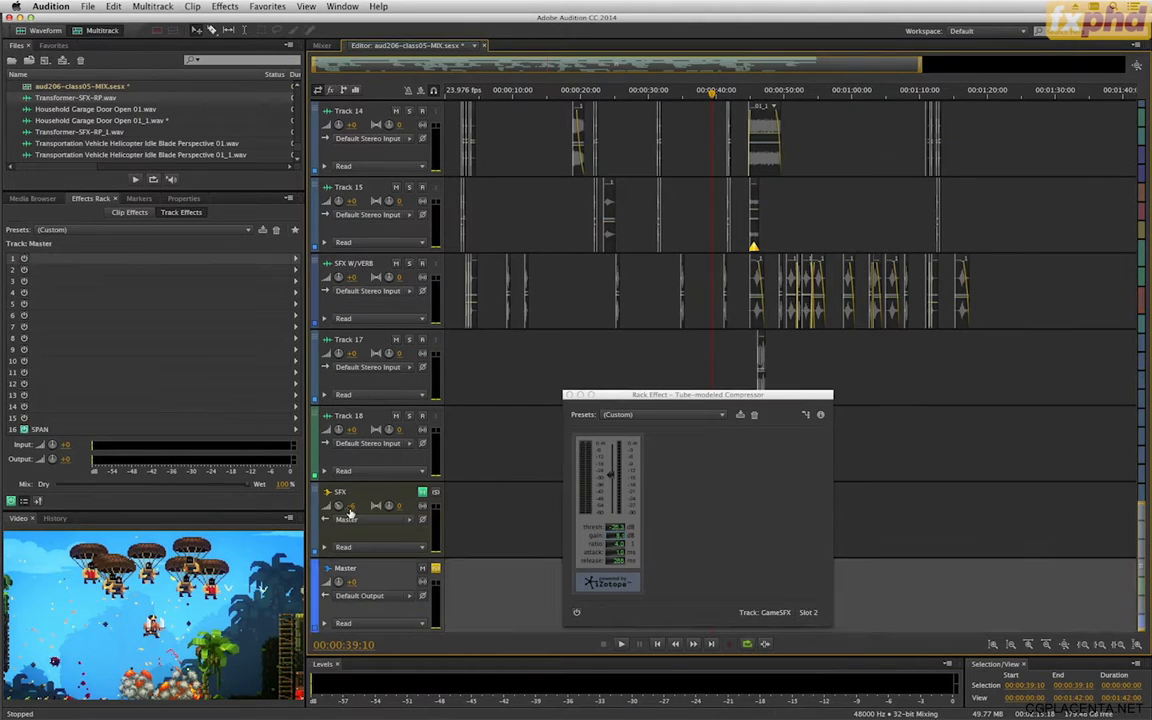
double_click(129, 429)
left_click_drag(817, 177, 224, 258)
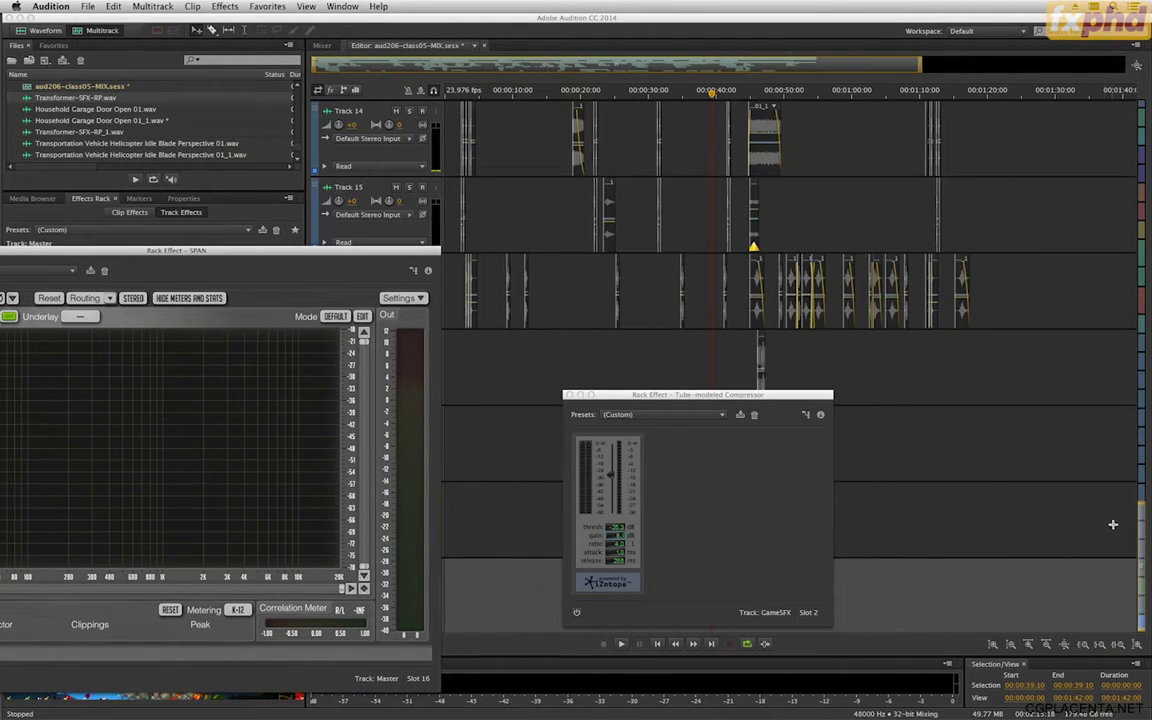
left_click_drag(1148, 519, 1108, 254)
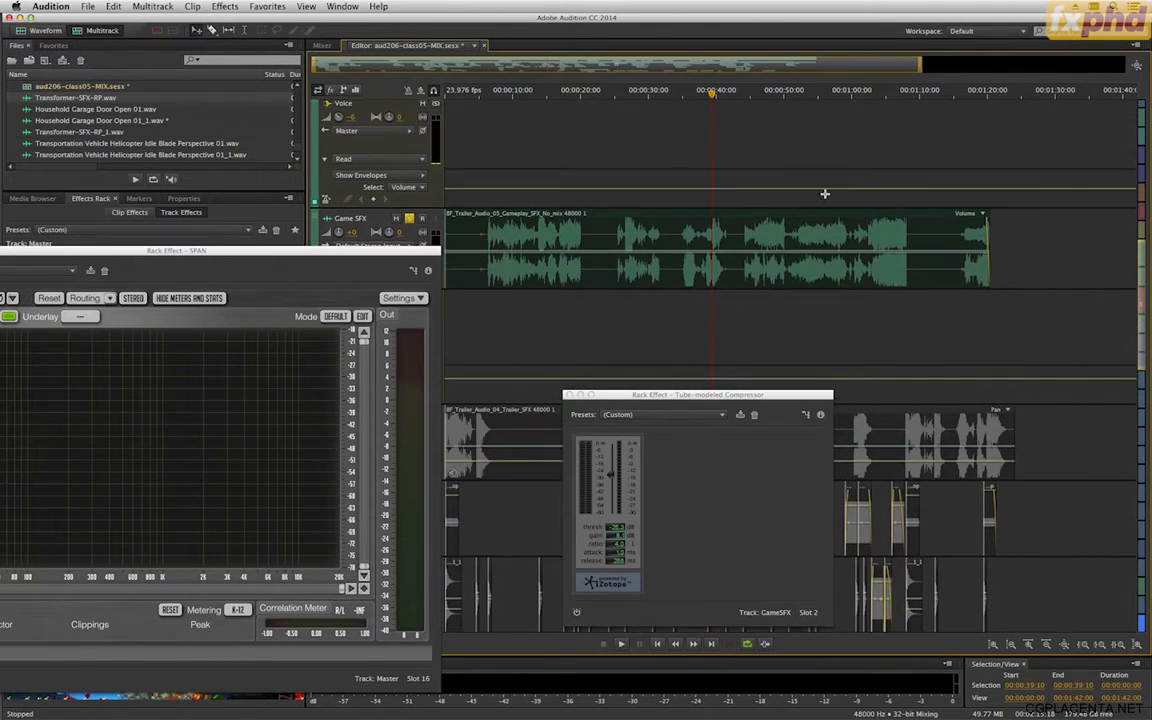
Audition the Game SFX from 00:00:34:15 and 00:00:35:22 with the compressor bypassed, checking the output level in SPAN.
left_click(671, 126)
key("space")
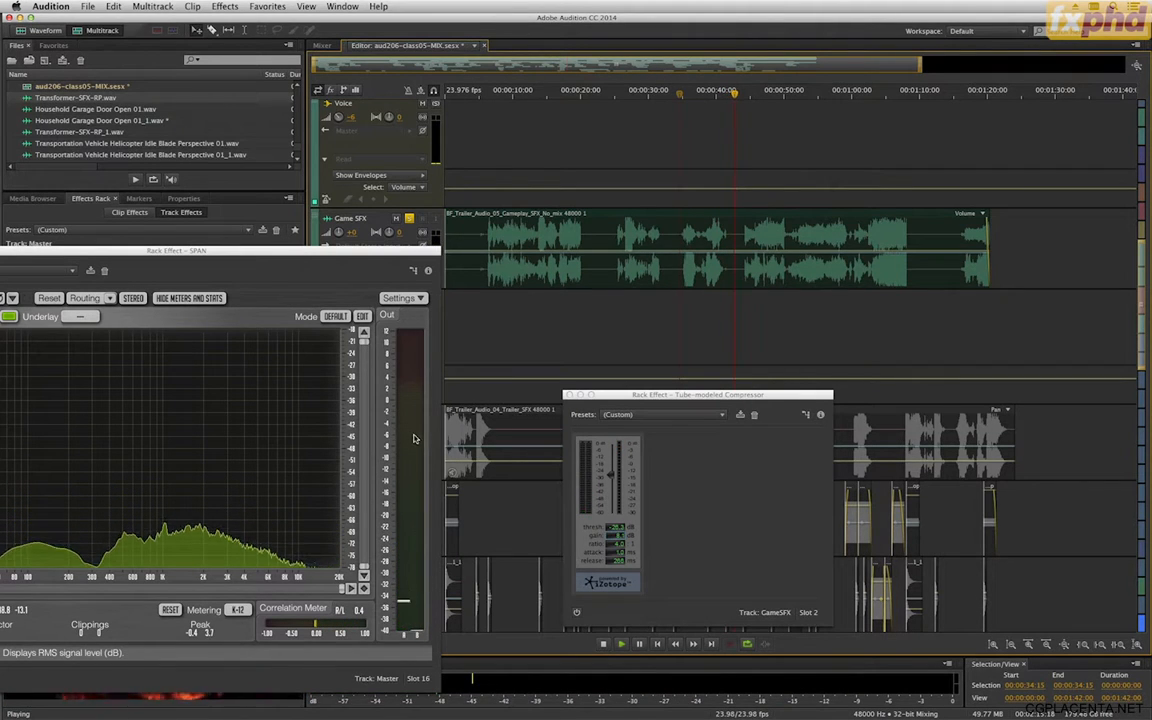
key("space")
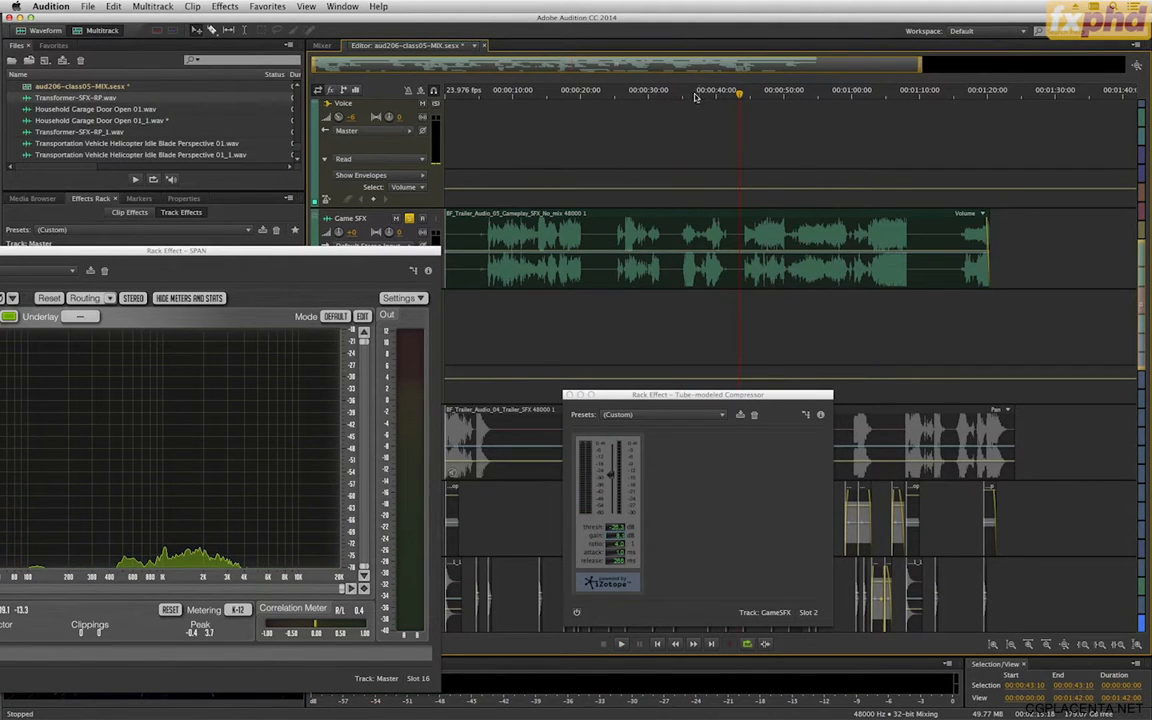
left_click(688, 93)
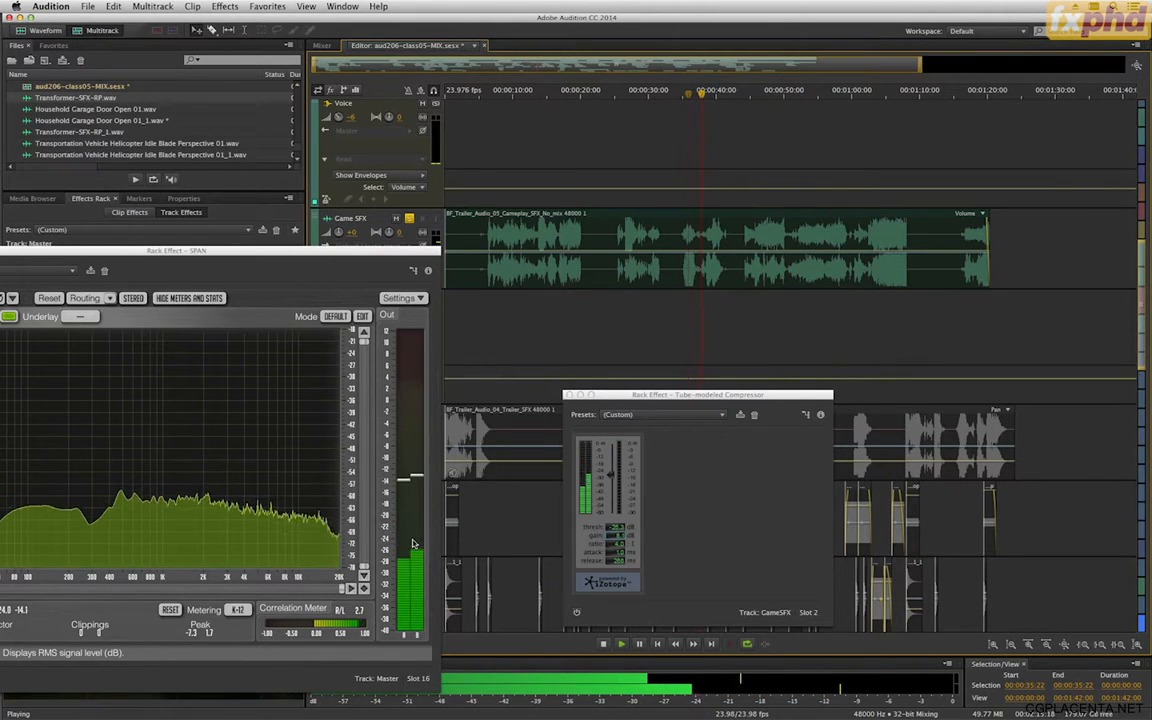
key("space")
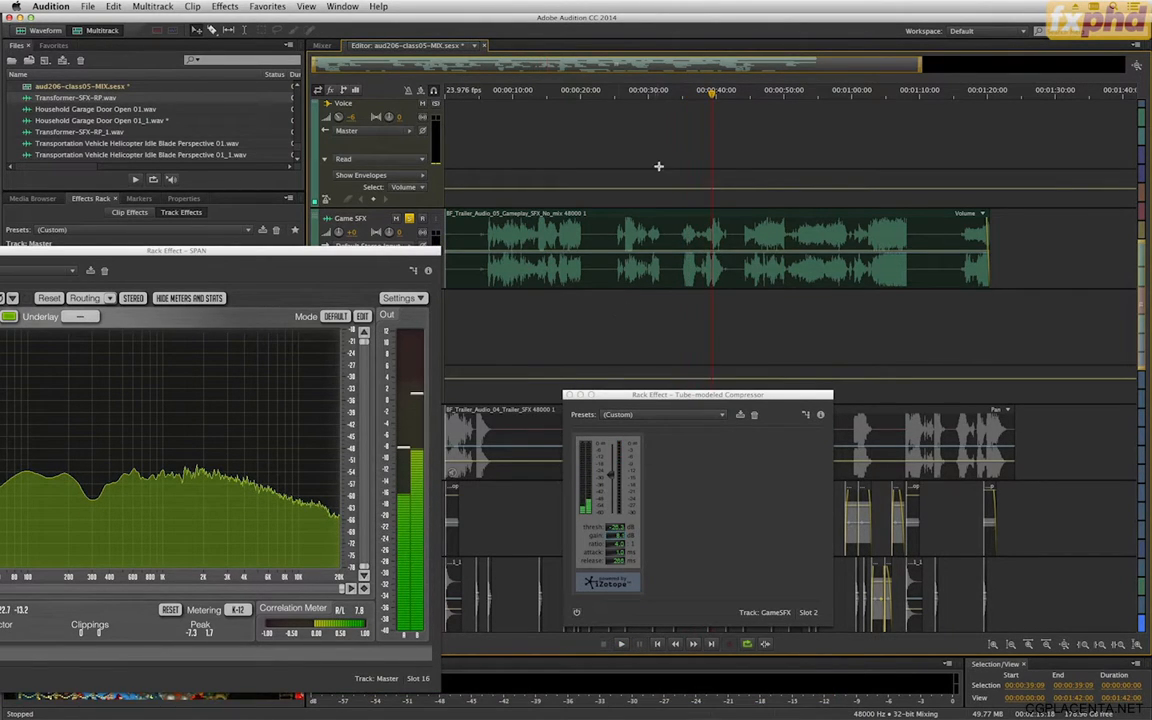
Enable the Tube-modeled Compressor and audition the Game SFX from 00:00:33:14 and 00:00:35:03, checking the level in SPAN.
left_click(685, 97)
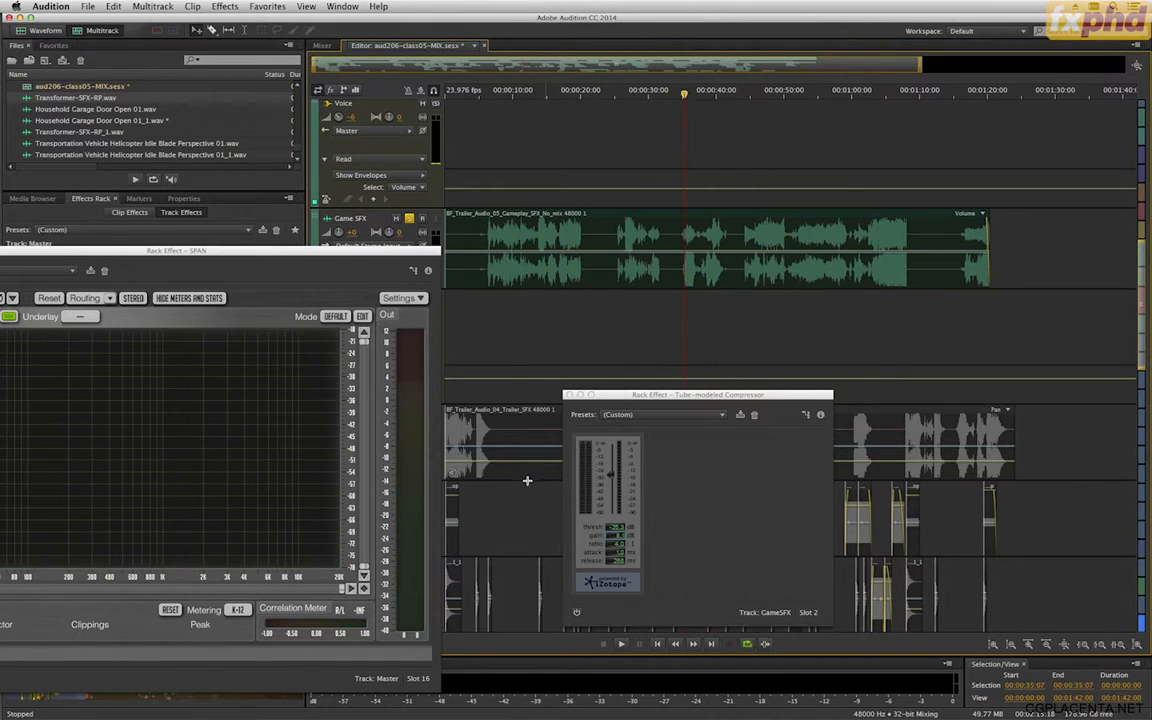
left_click(576, 611)
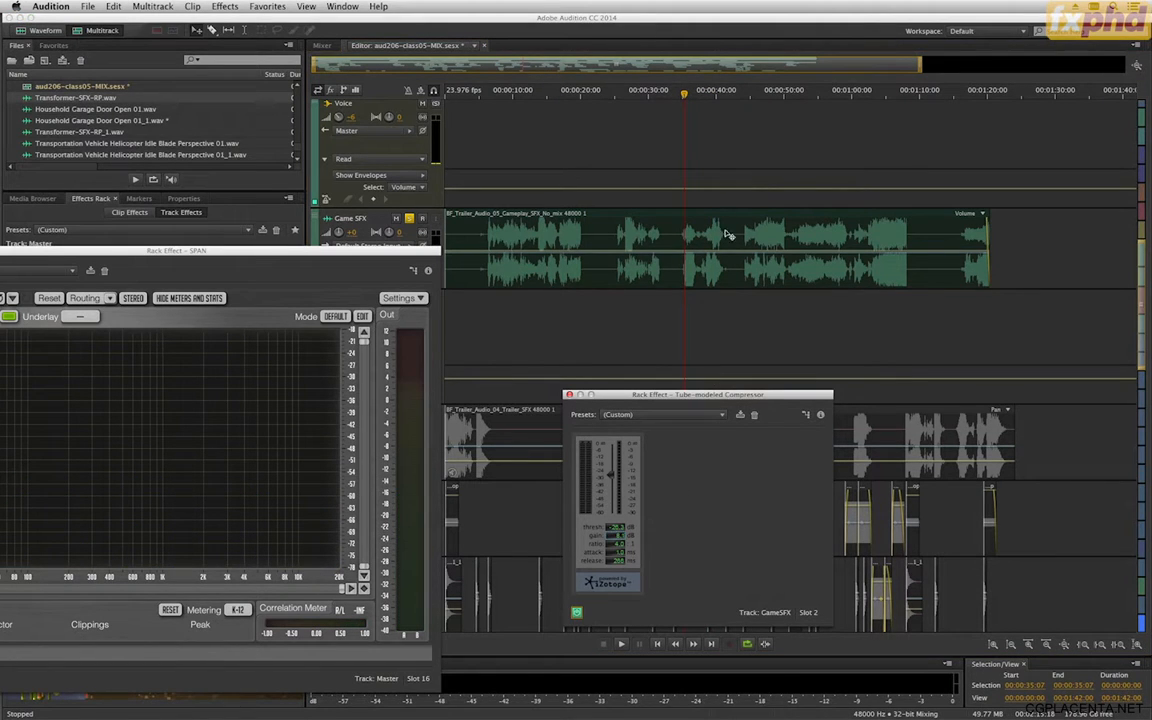
left_click(679, 98)
key("space")
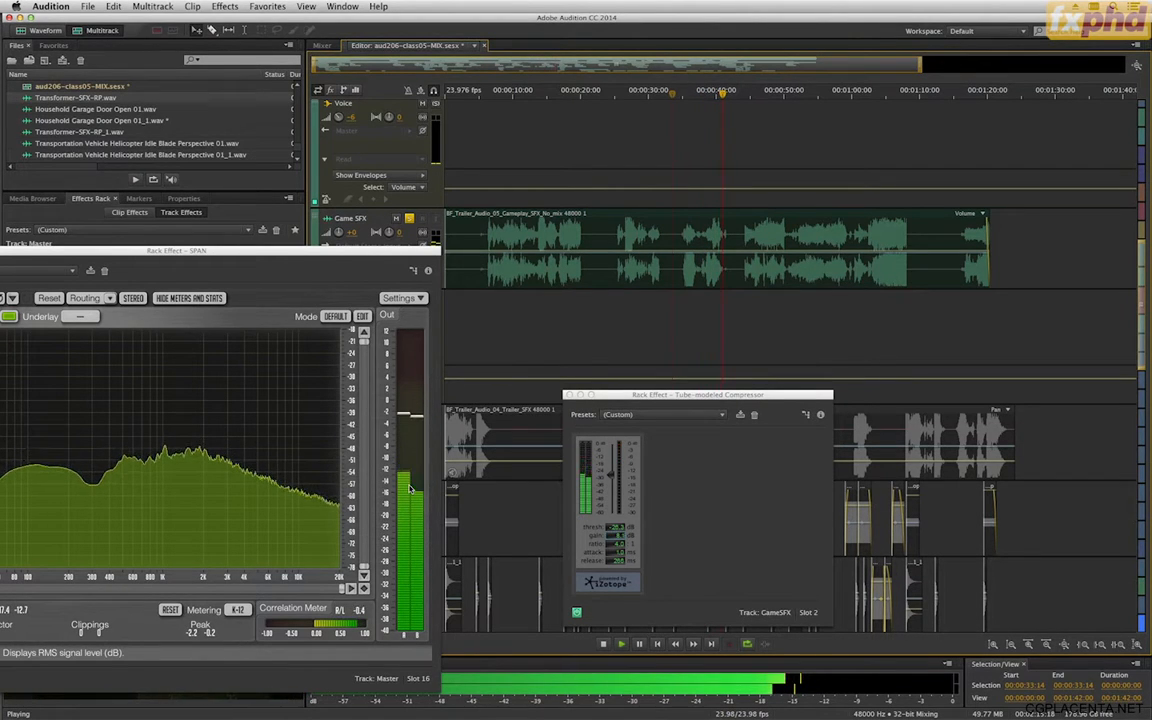
key("space")
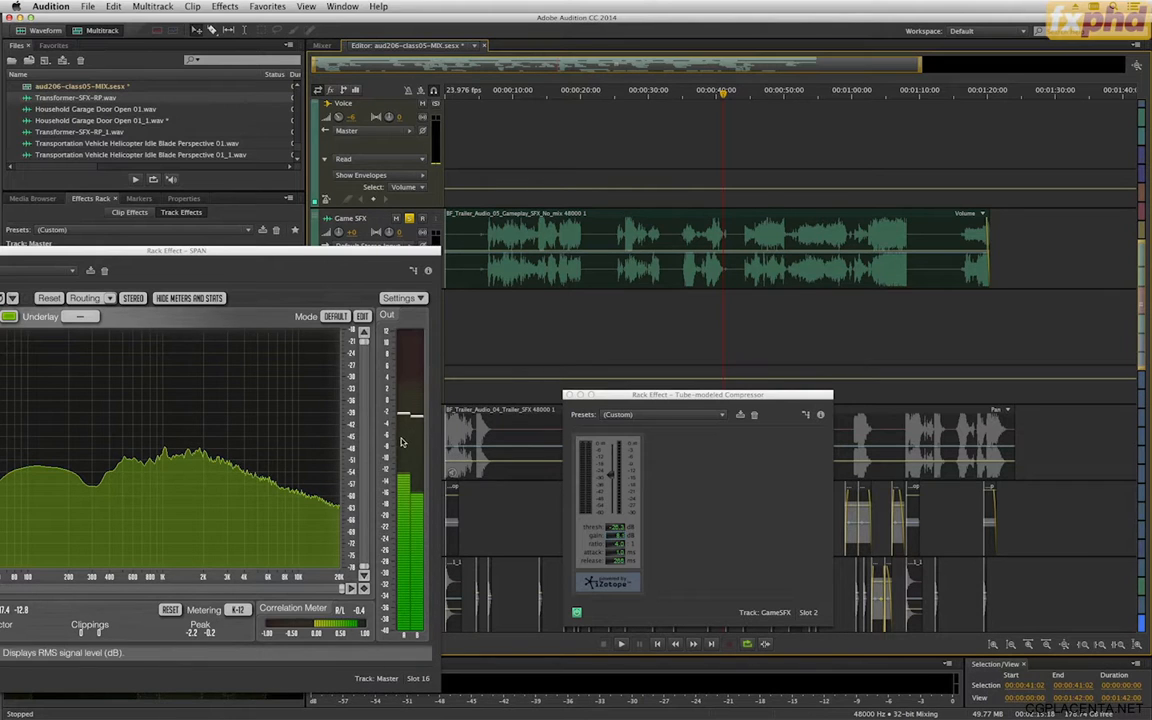
left_click(686, 94)
key("space")
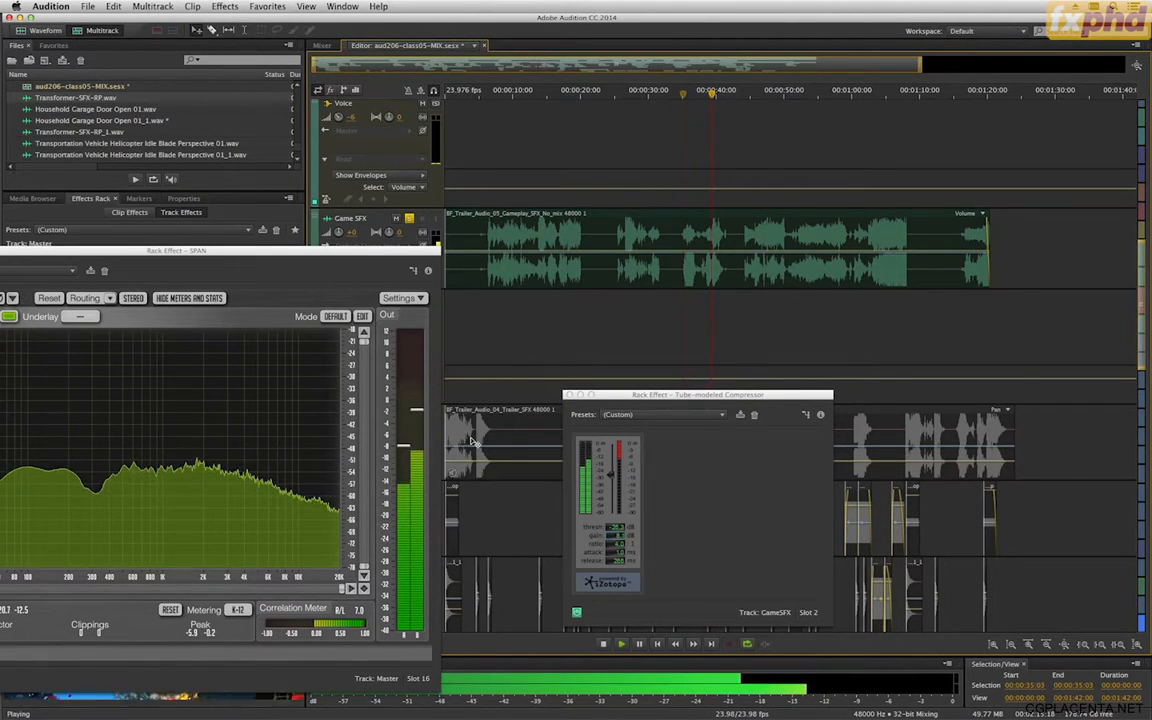
key("space")
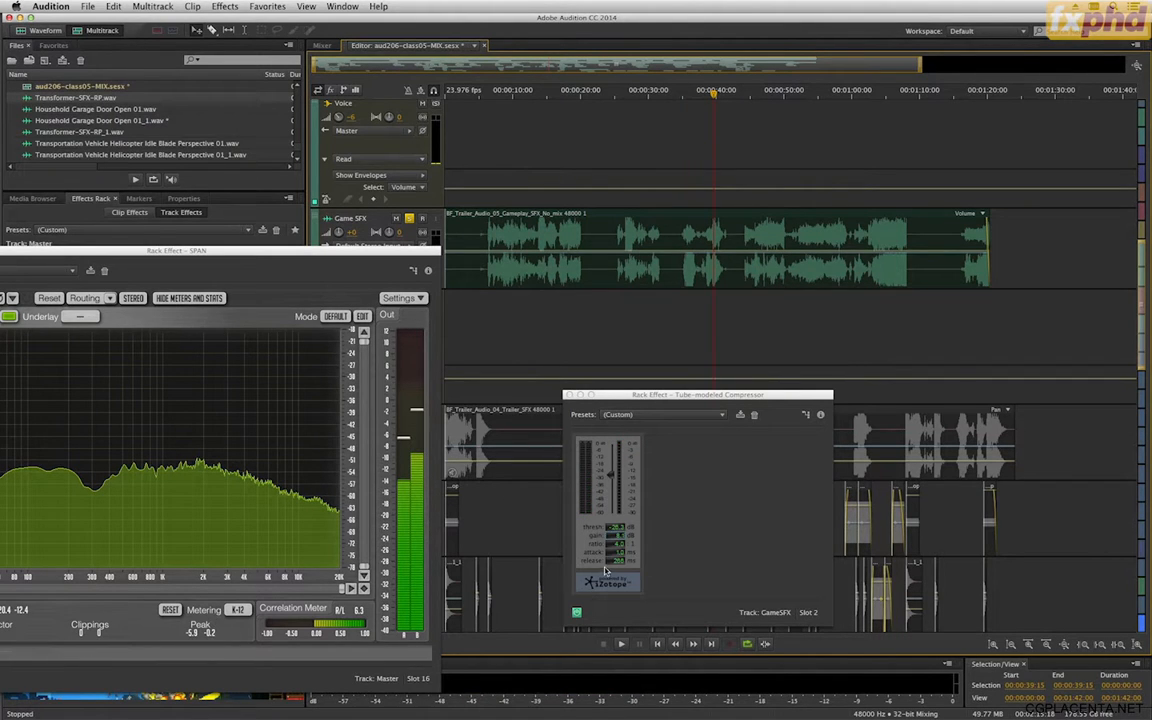
Play the Game SFX from 00:00:34:18 and bypass the compressor to compare the level without it.
left_click(680, 101)
key("space")
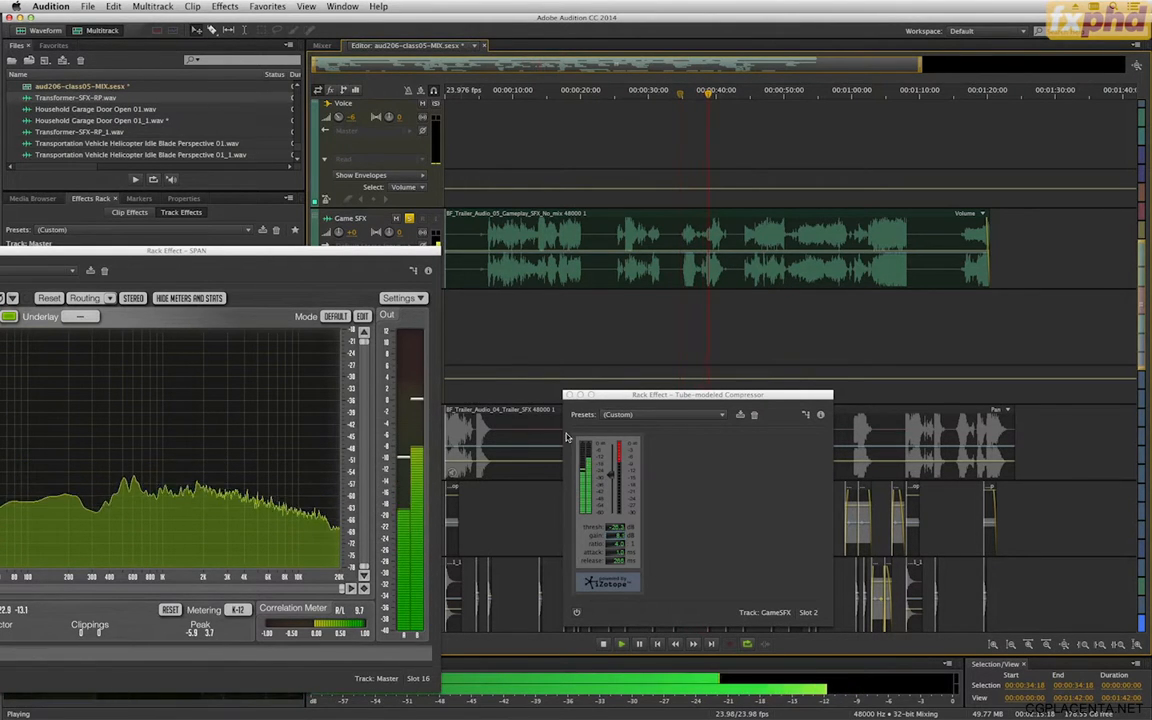
key("space")
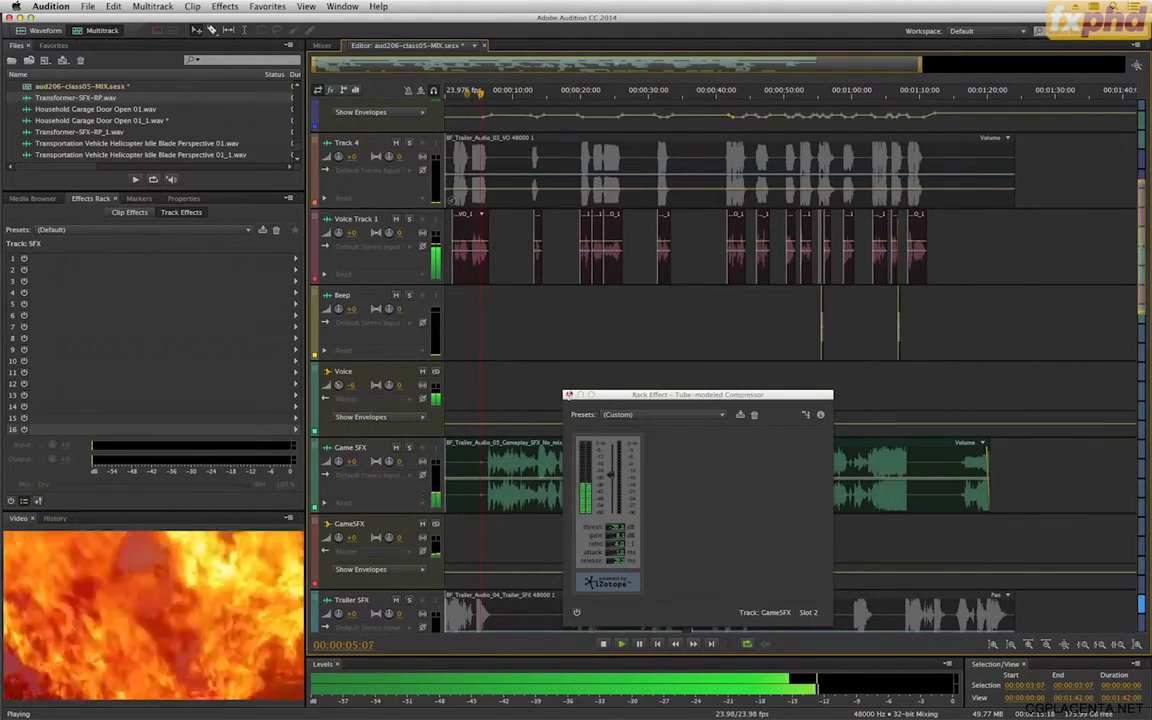
Close the compressor window and adjust the Game SFX clip's volume envelope to about -4.8 dB during playback.
left_click(569, 395)
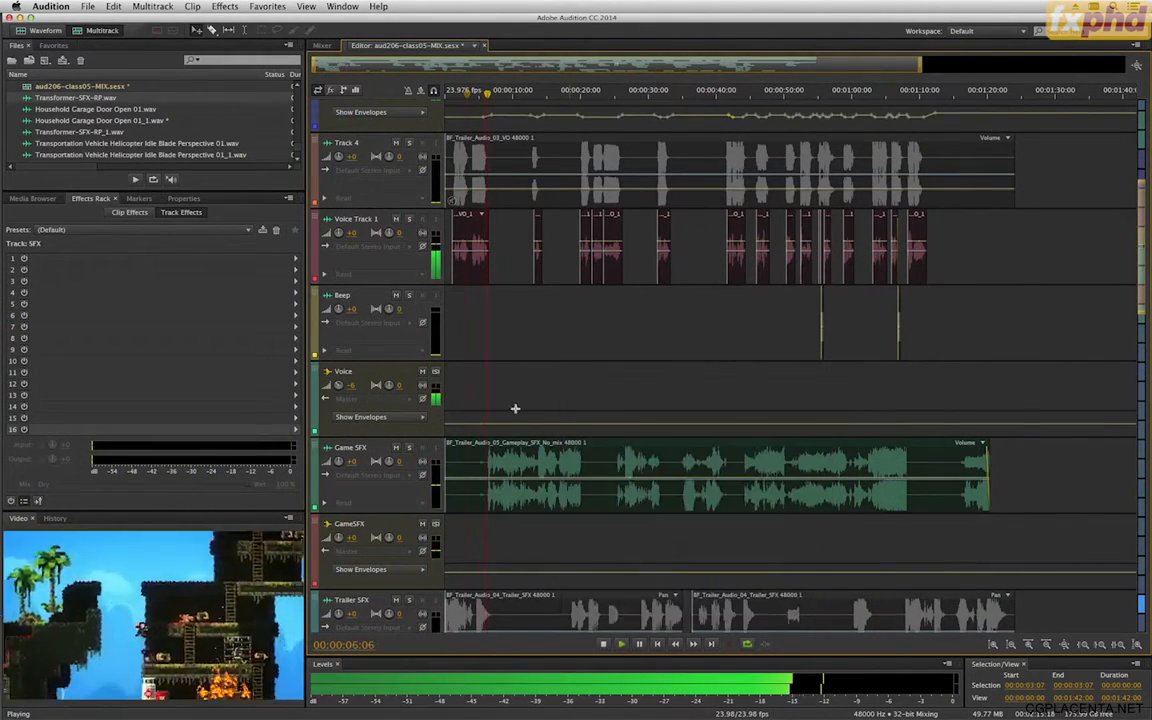
left_click(424, 578)
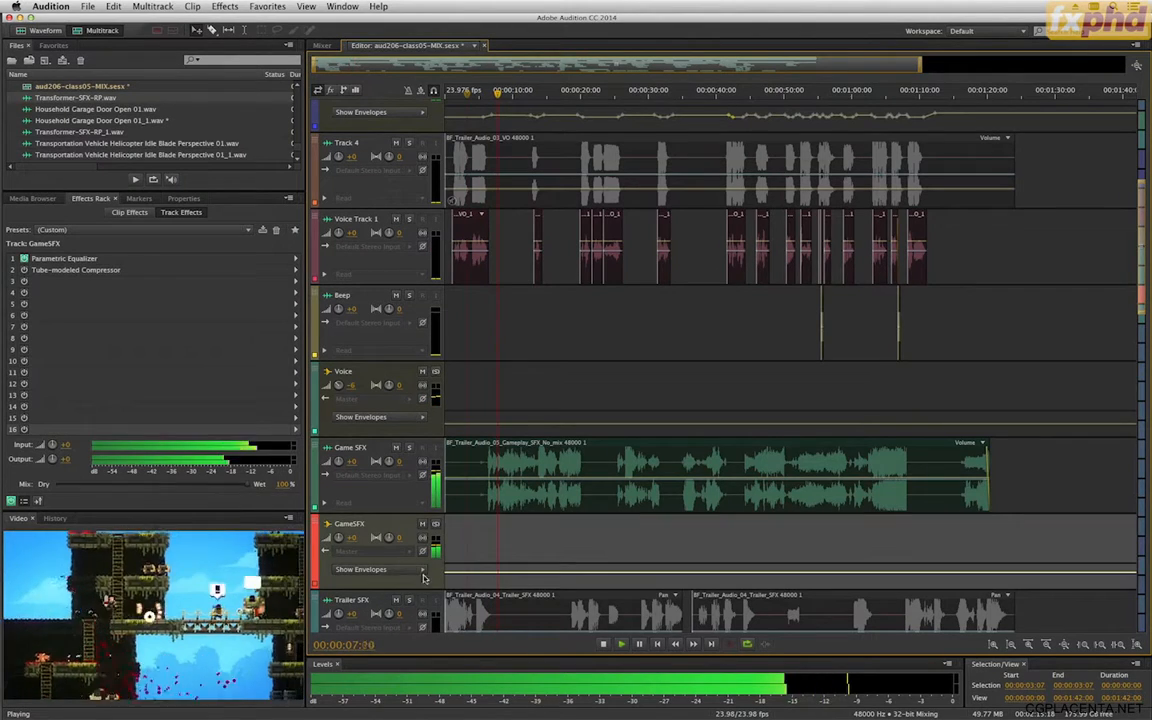
left_click(514, 486)
left_click_drag(513, 485, 514, 484)
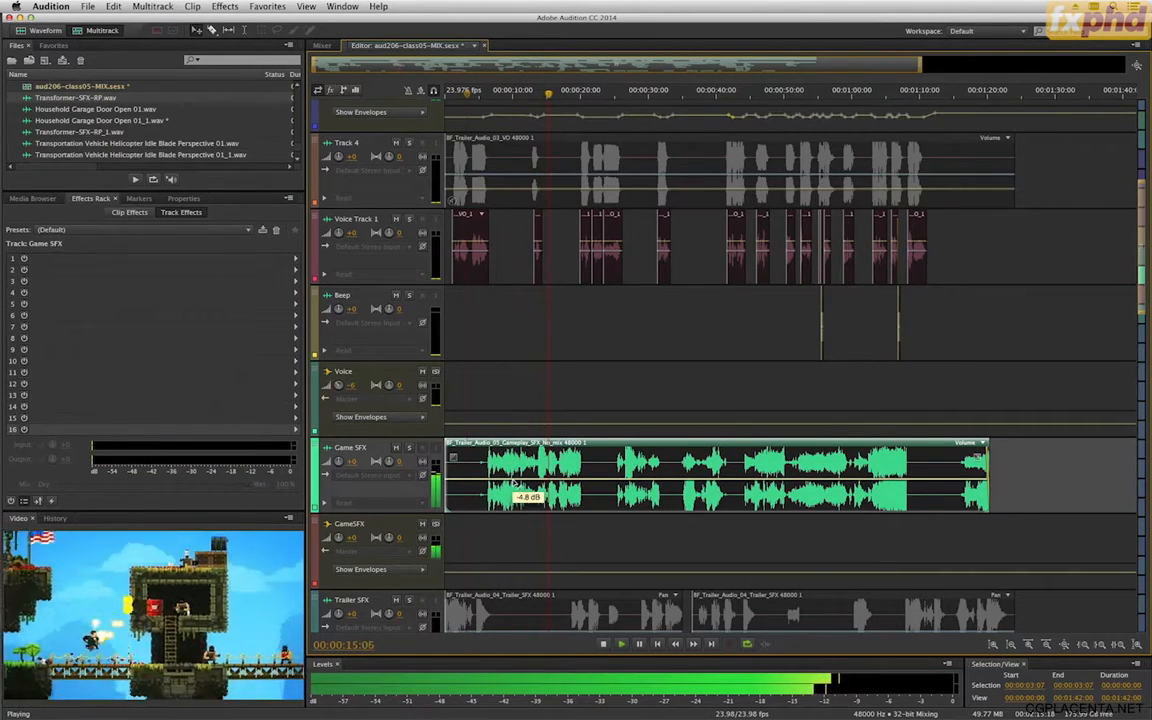
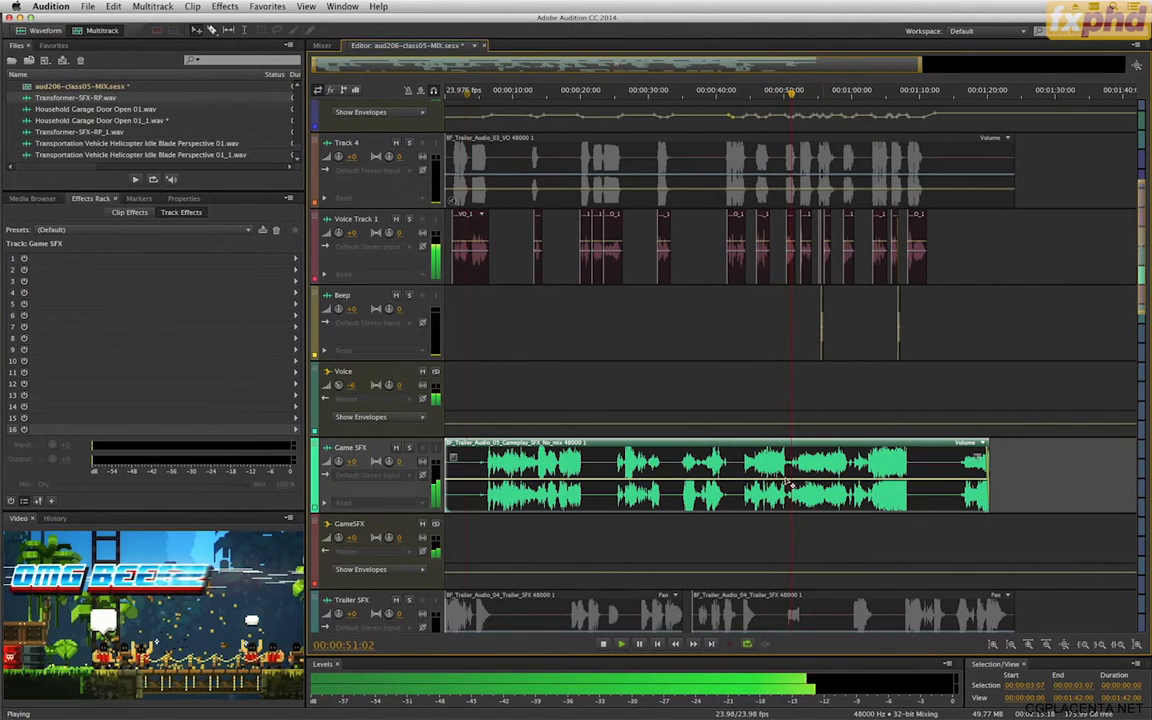
Stop playback, place the playhead at 00:00:48:07, and enlarge the GameSFX bus to expose its volume envelope.
key("space")
left_click(773, 94)
key("equal")
key("equal")
key("equal")
key("equal")
key("equal")
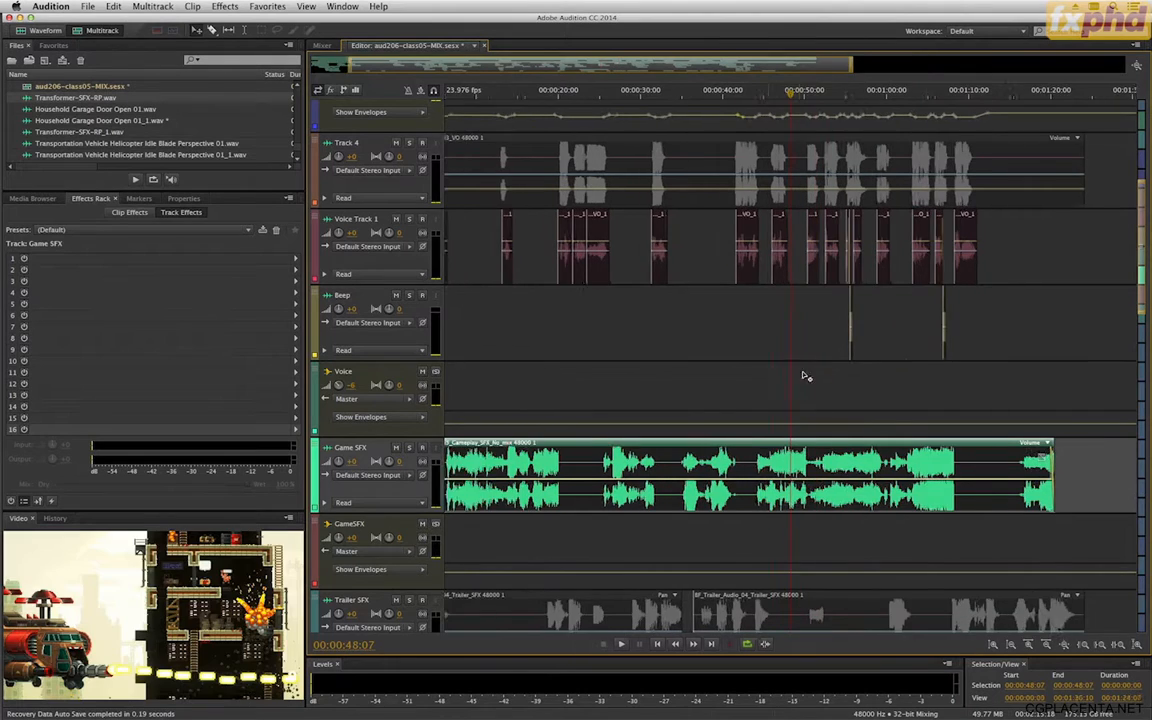
key("equal")
key("equal")
key("equal")
key("equal")
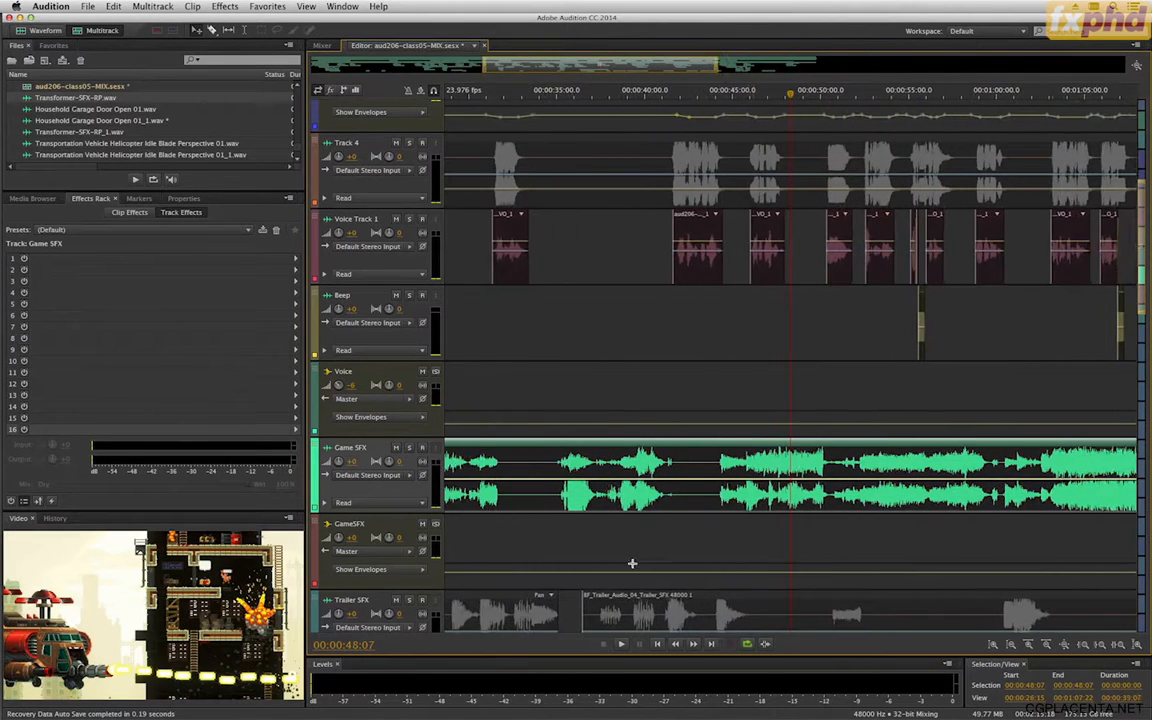
key("equal")
left_click_drag(397, 591, 722, 625)
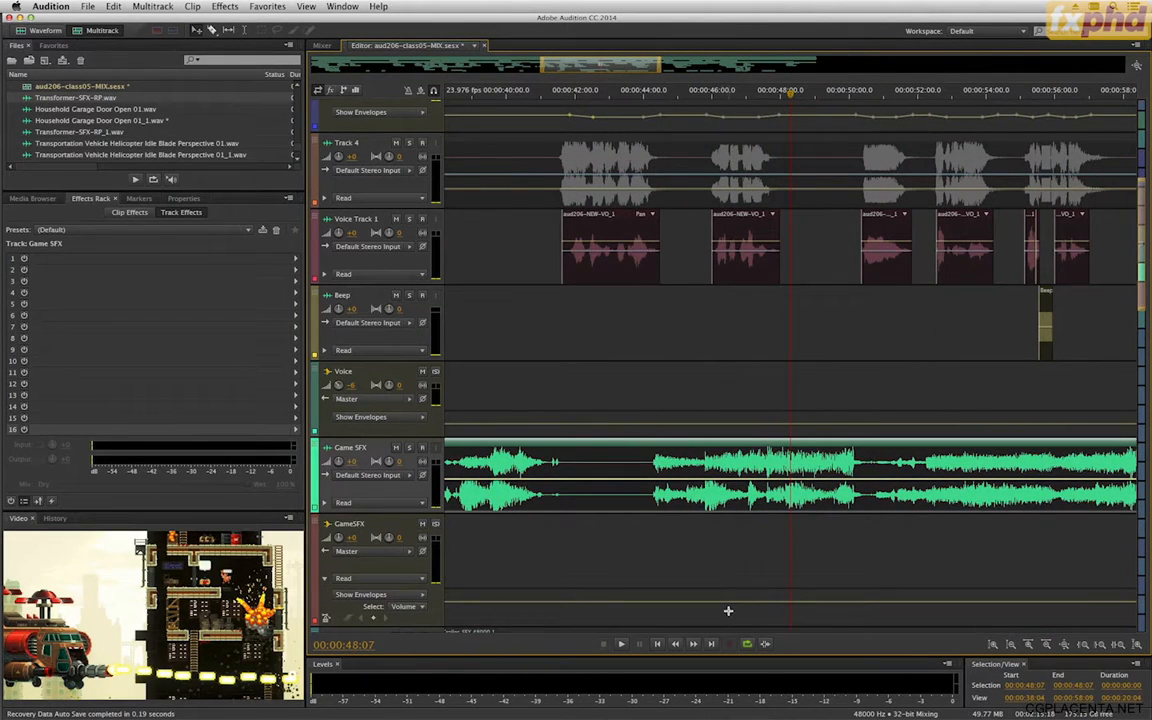
Add four volume keyframes to the GameSFX bus between about 00:00:46 and 00:00:51, raising the middle section to about +3.4 dB.
left_click(728, 602)
left_click(746, 601)
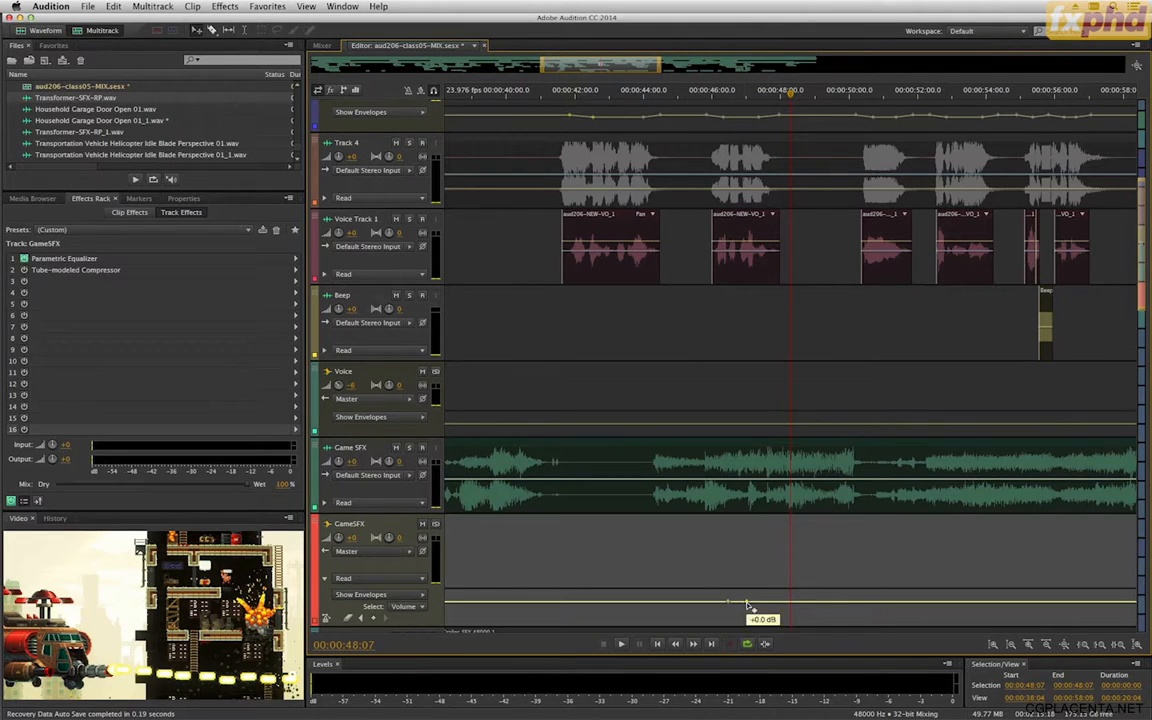
left_click(848, 602)
left_click(871, 602)
left_click_drag(850, 604, 851, 597)
Audition the raised GameSFX section from 00:00:46:03 and again from 00:00:47:23.
left_click(729, 102)
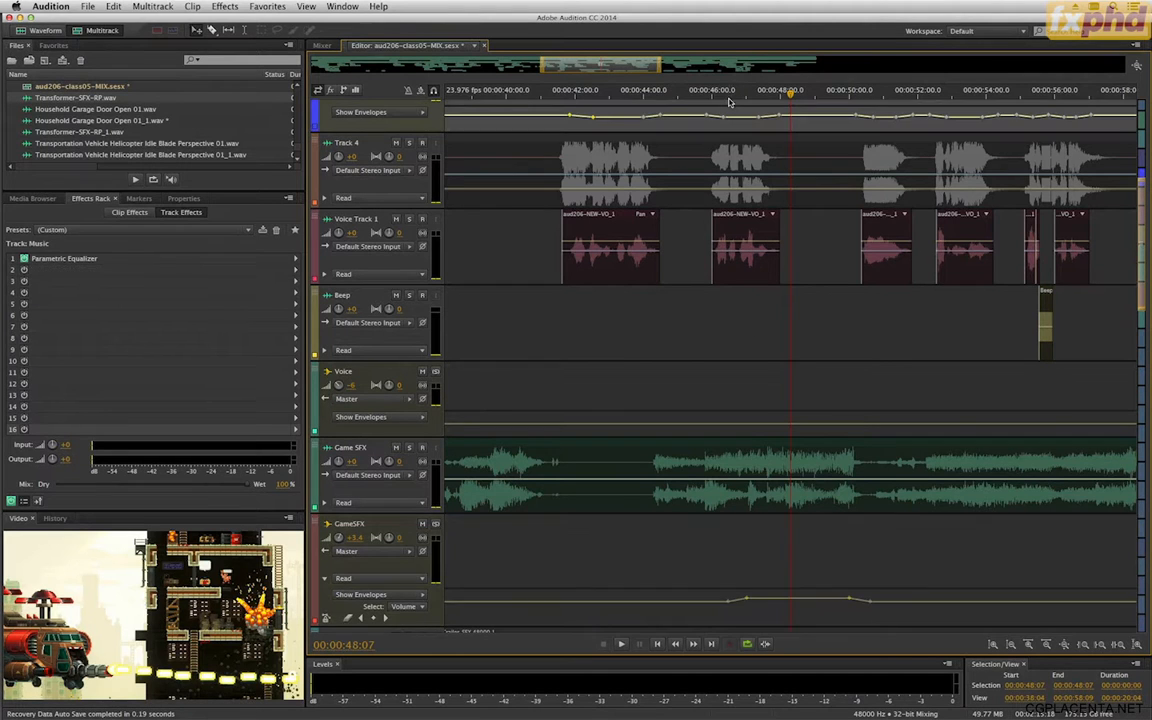
left_click(717, 92)
key("space")
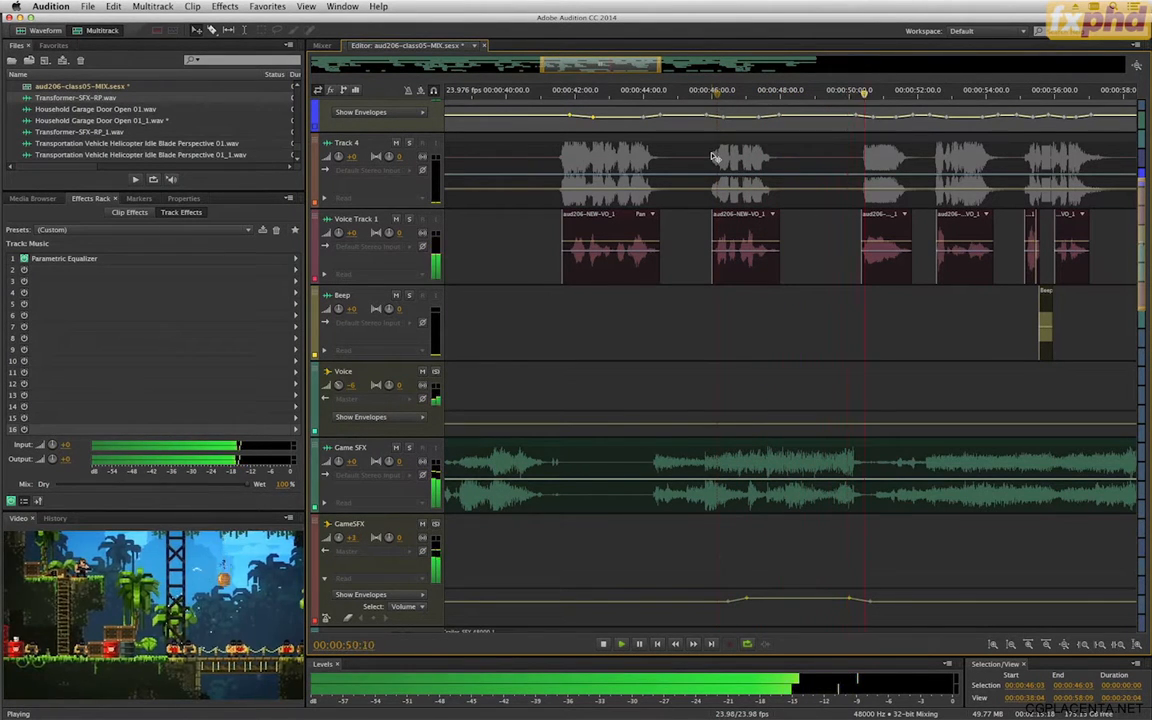
key("space")
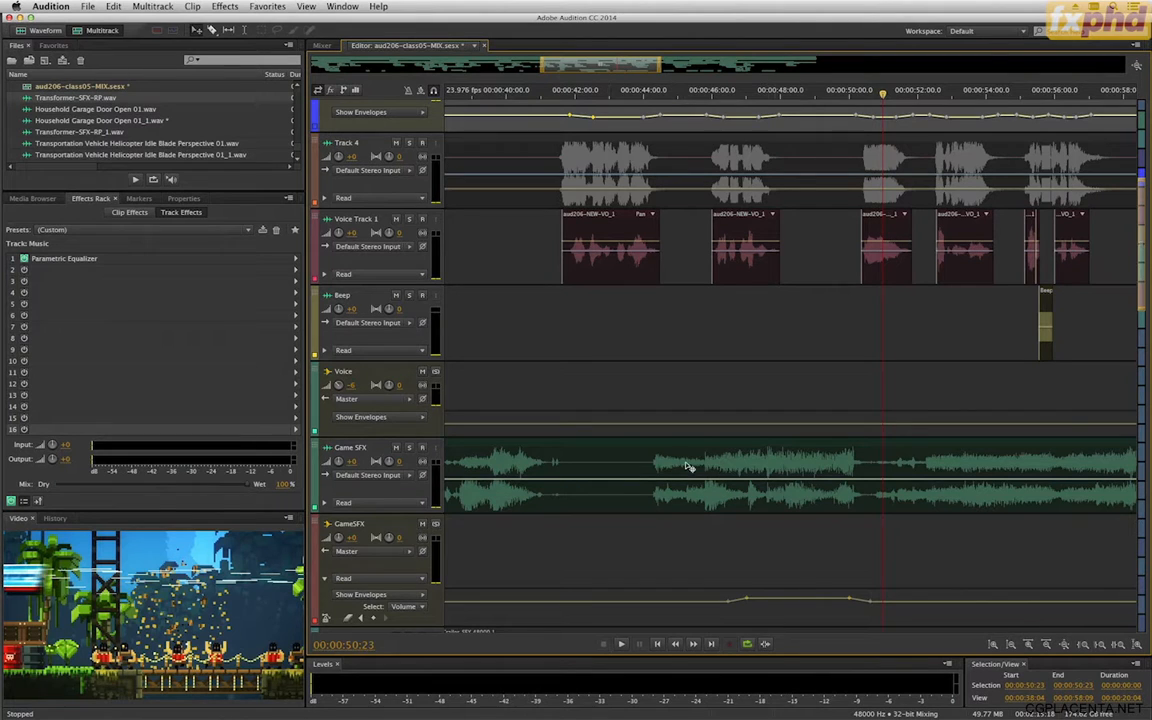
left_click(779, 97)
key("space")
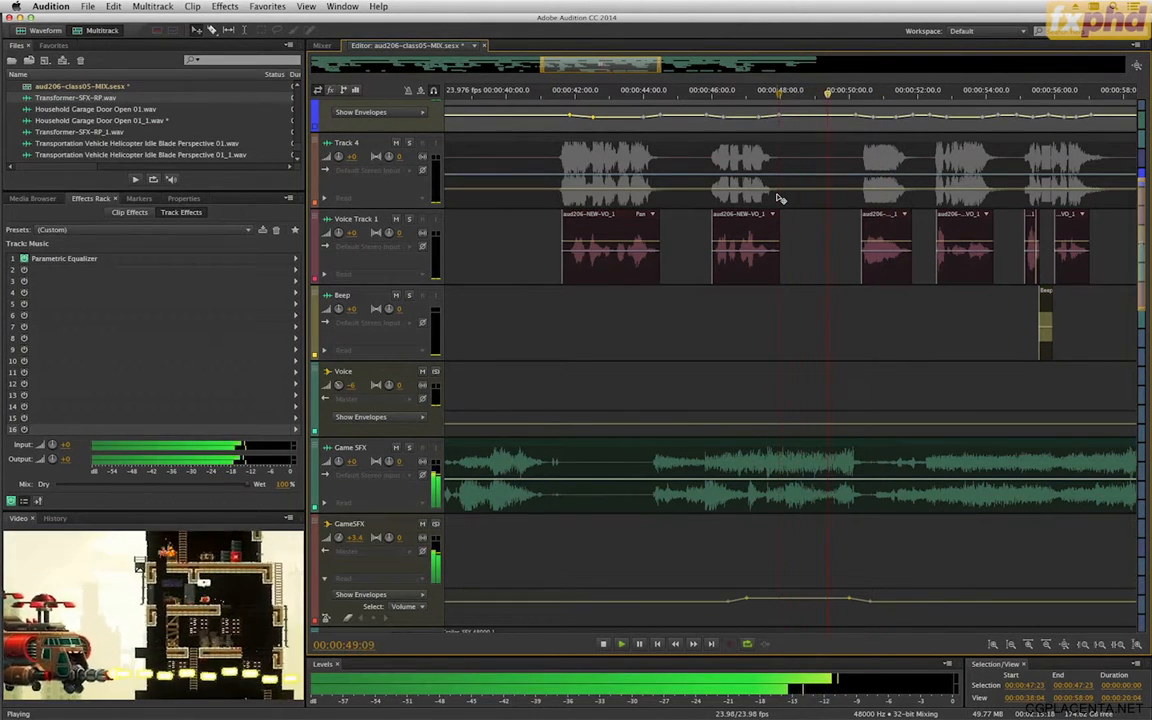
key("space")
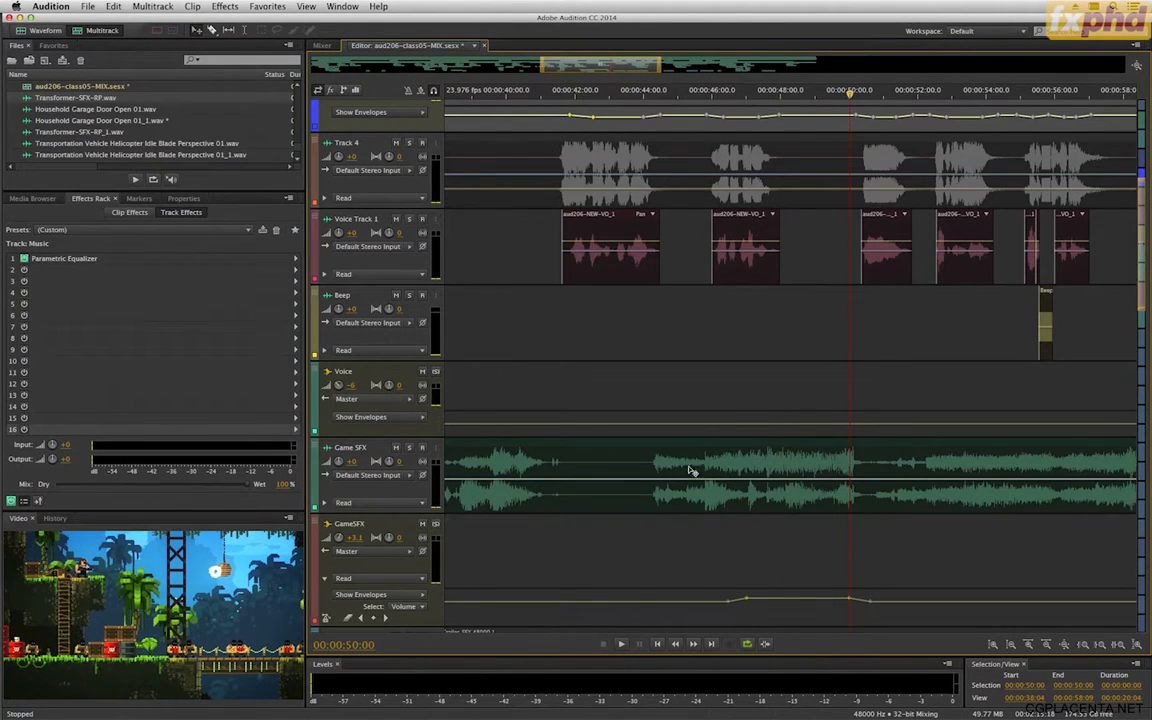
Select the Game SFX clip and move the playhead to 00:00:48:06 to examine the picture there.
left_click(760, 470)
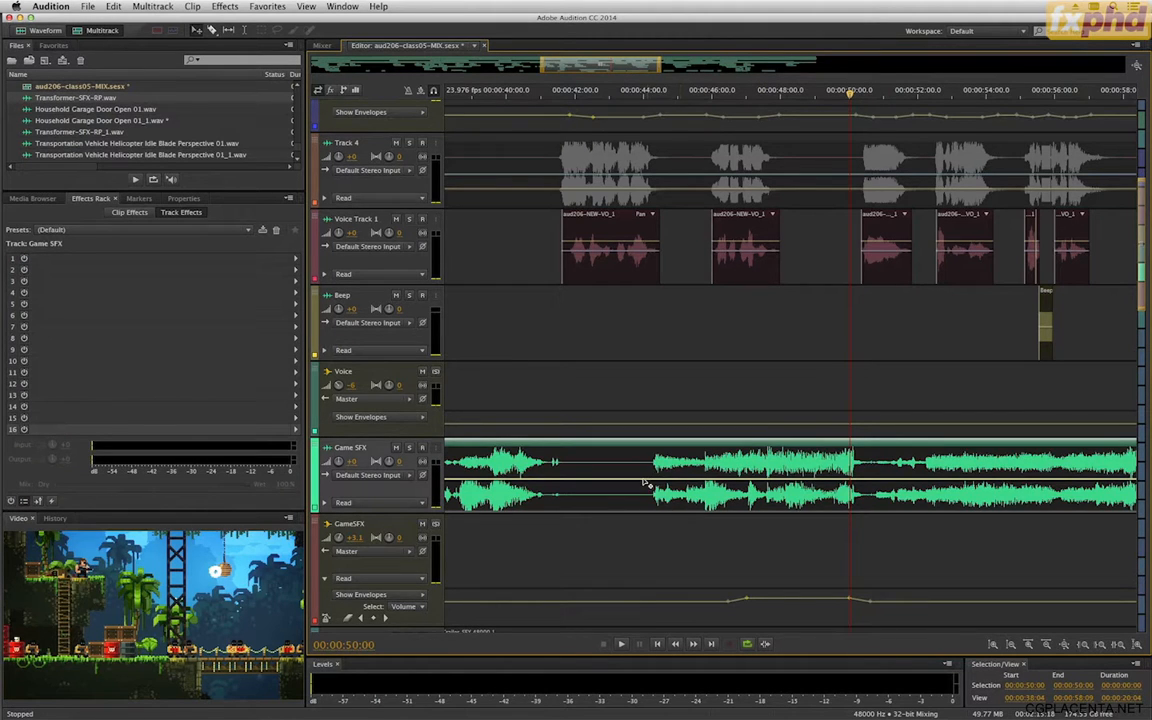
left_click(780, 92)
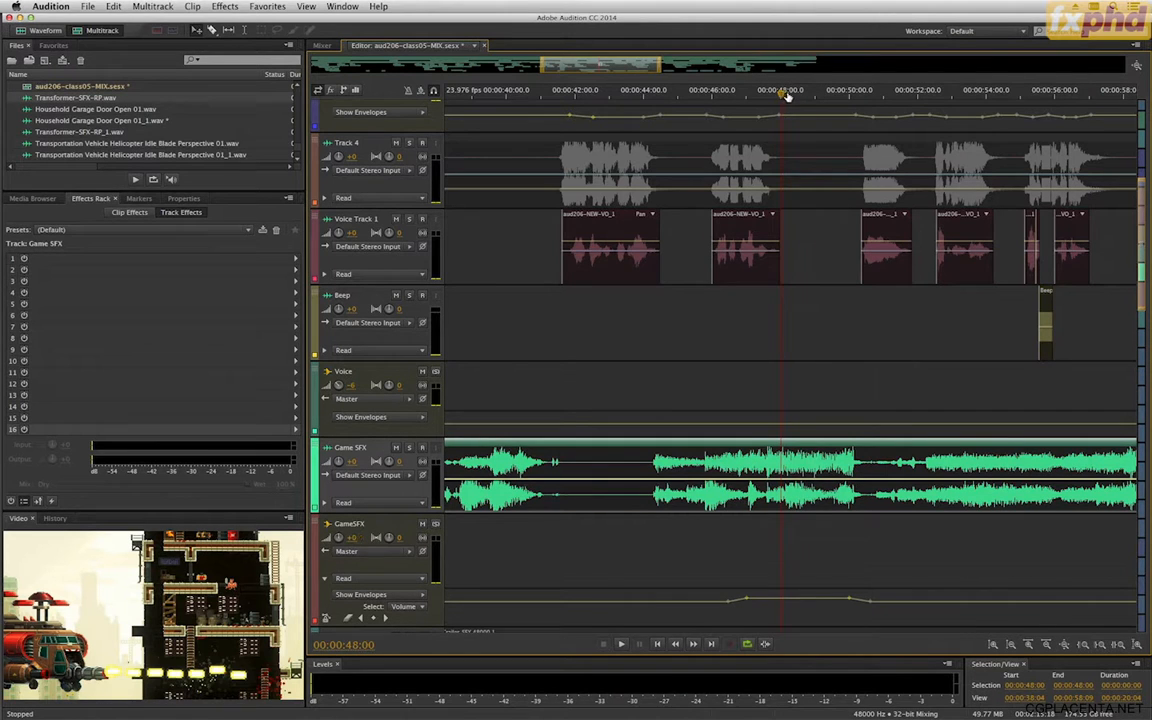
left_click_drag(786, 95, 789, 95)
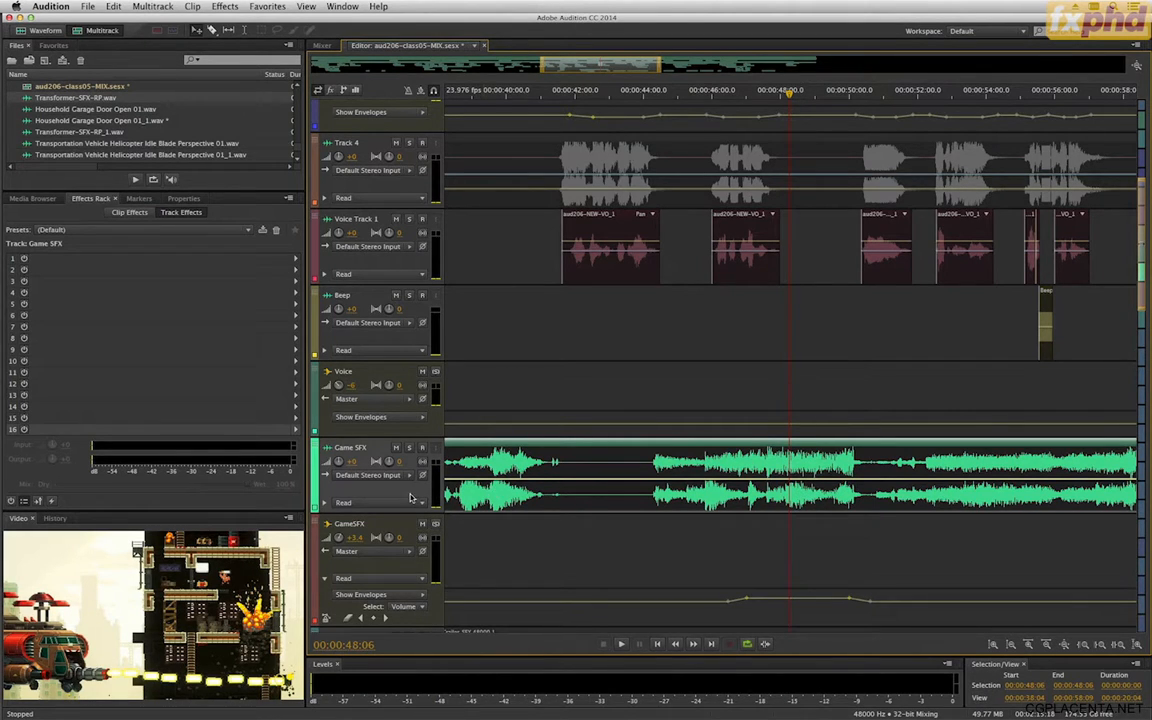
Add a Stereo Expander to the third effect slot of the GameSFX bus and set Stereo Expand to 195%.
left_click(415, 565)
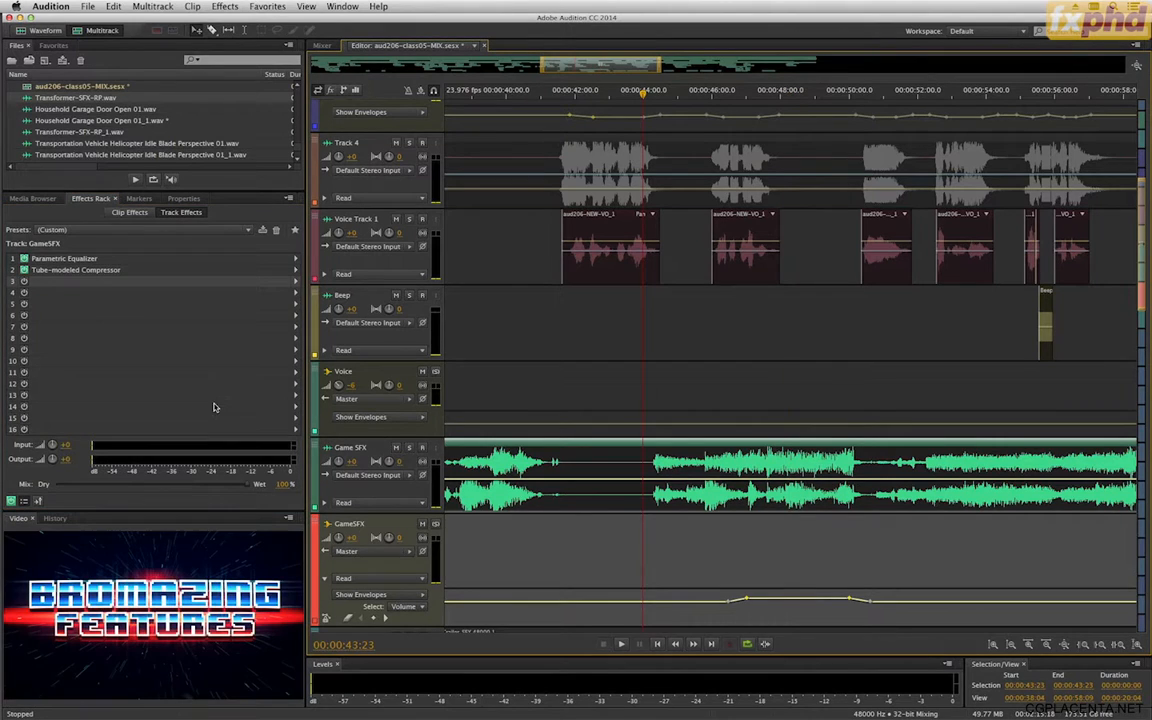
left_click(296, 287)
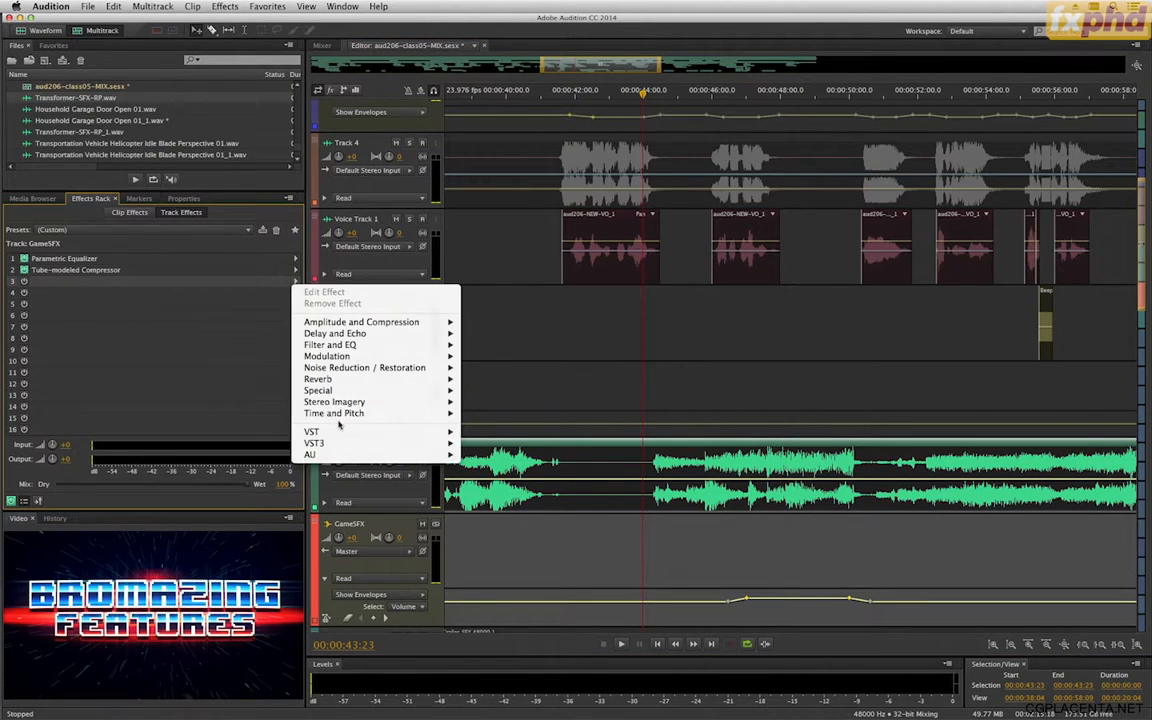
mouse_move(348, 394)
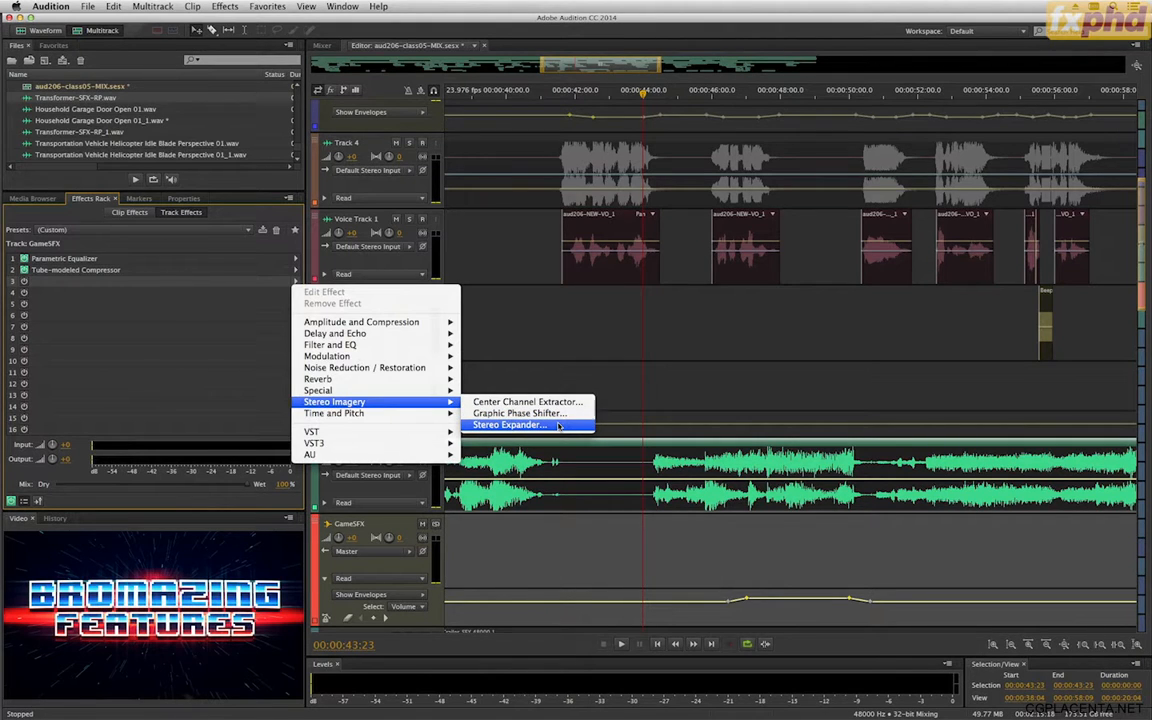
left_click(558, 426)
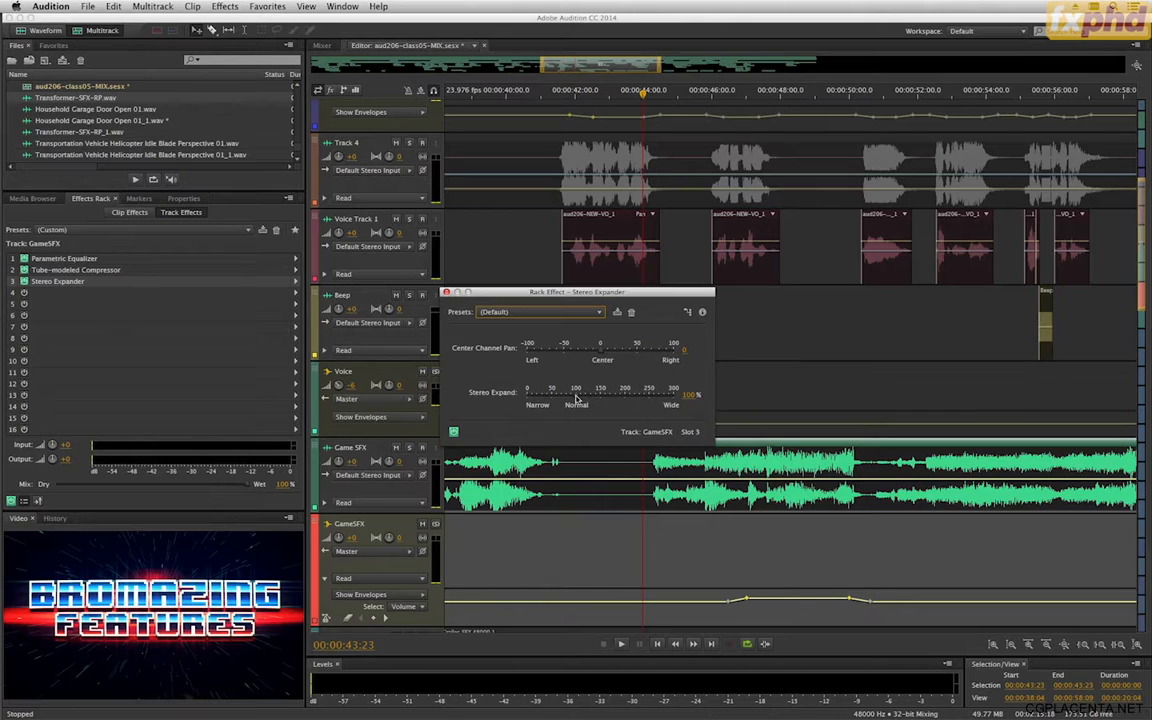
left_click_drag(576, 399, 624, 401)
Solo the Game SFX track and audition the widened stereo image from 00:00:43:23.
left_click(408, 447)
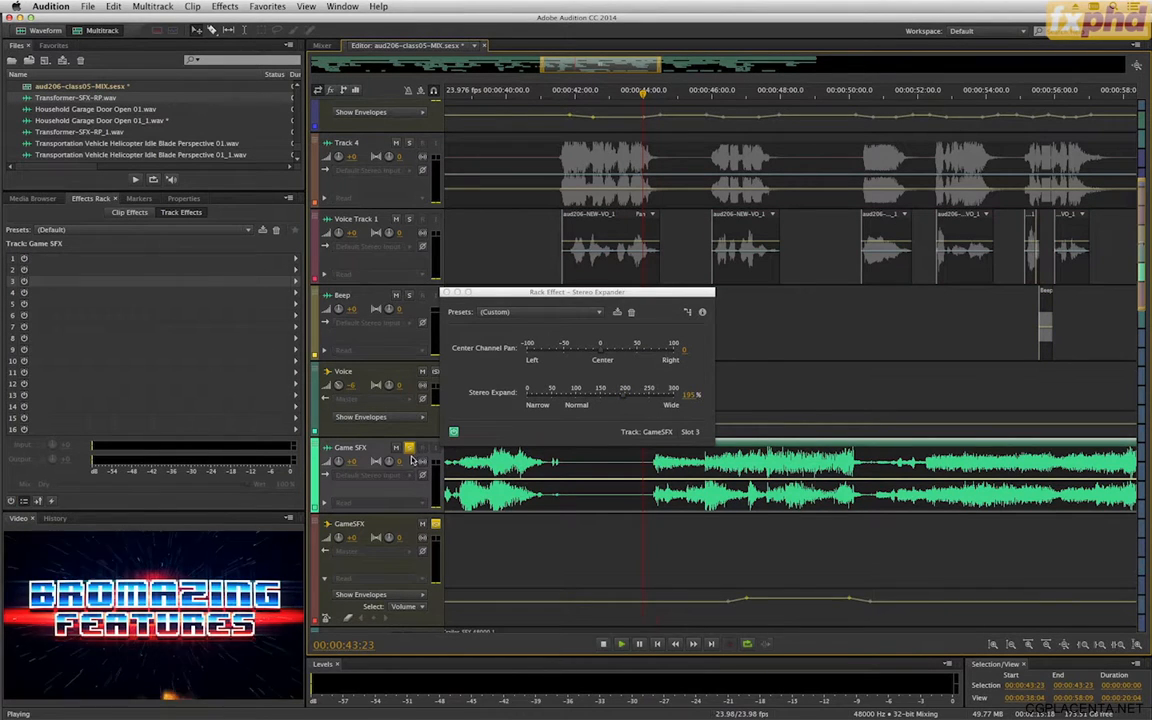
key("space")
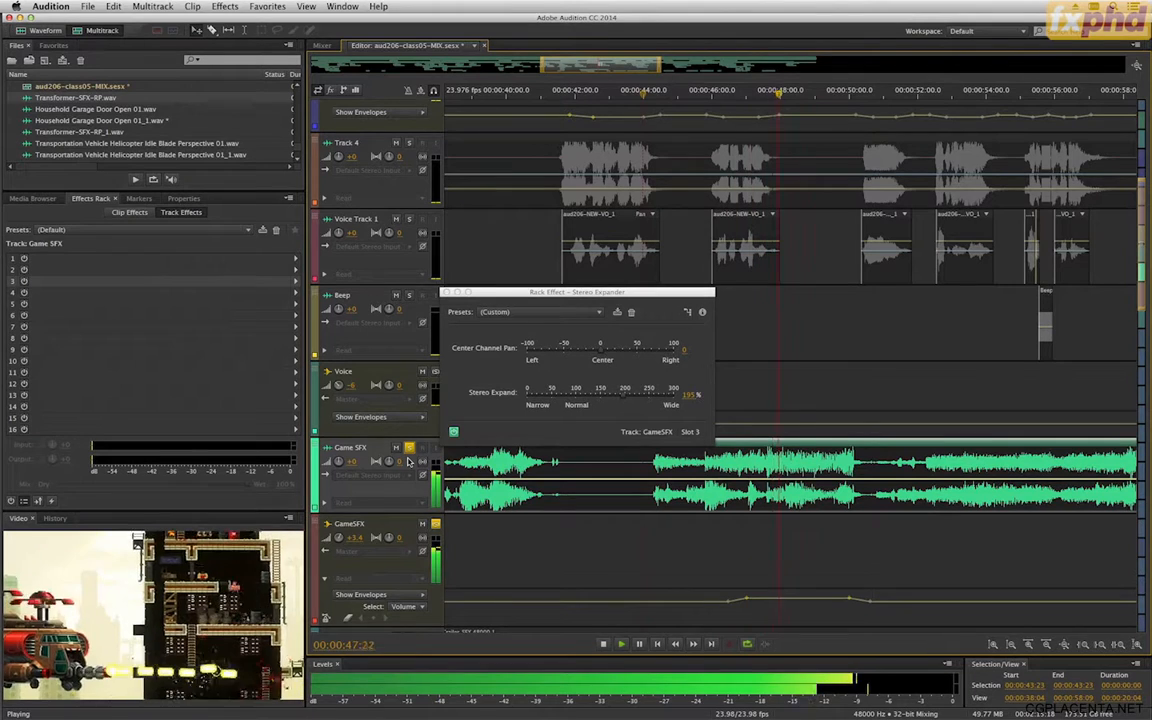
key("space")
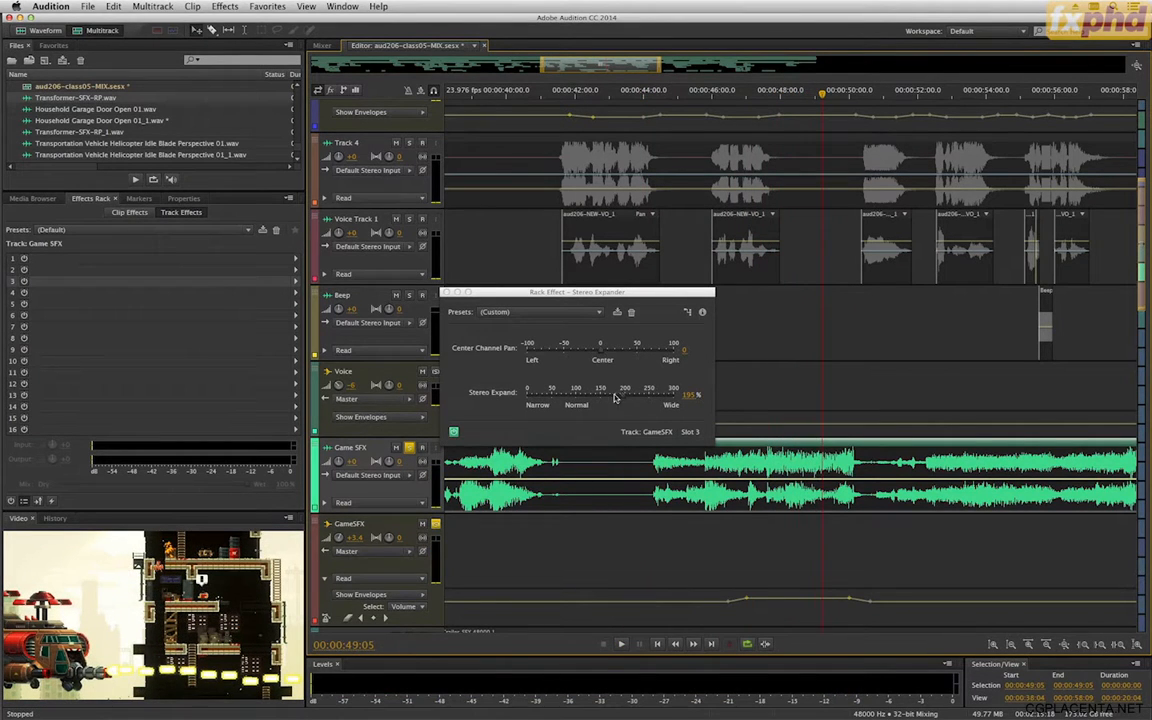
Narrow the GameSFX bus's Stereo Expand to 50%, audition it from 00:00:44:04, and close the effect settings.
left_click_drag(624, 401, 555, 403)
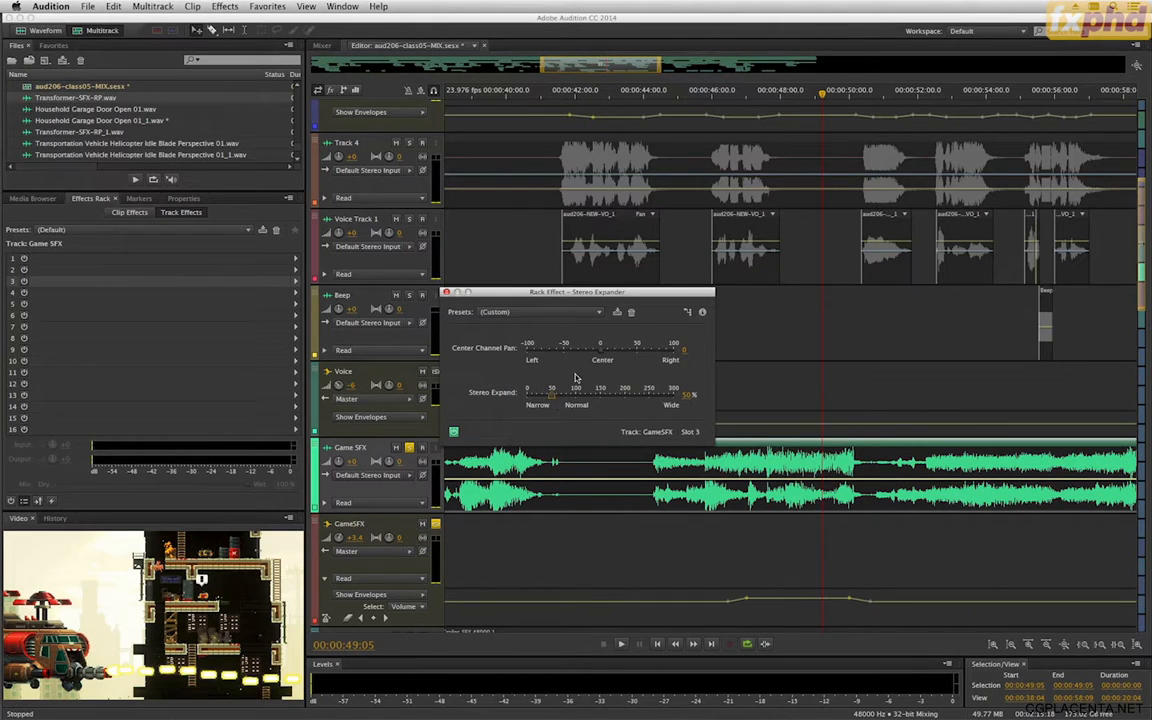
left_click(649, 92)
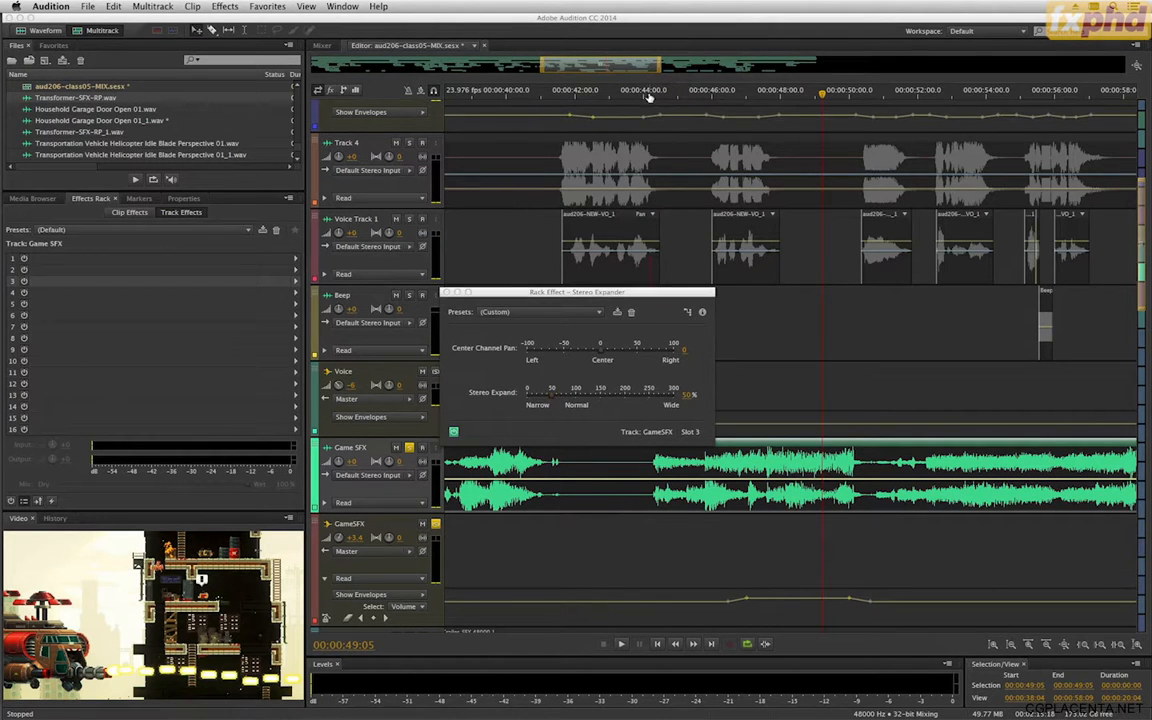
key("space")
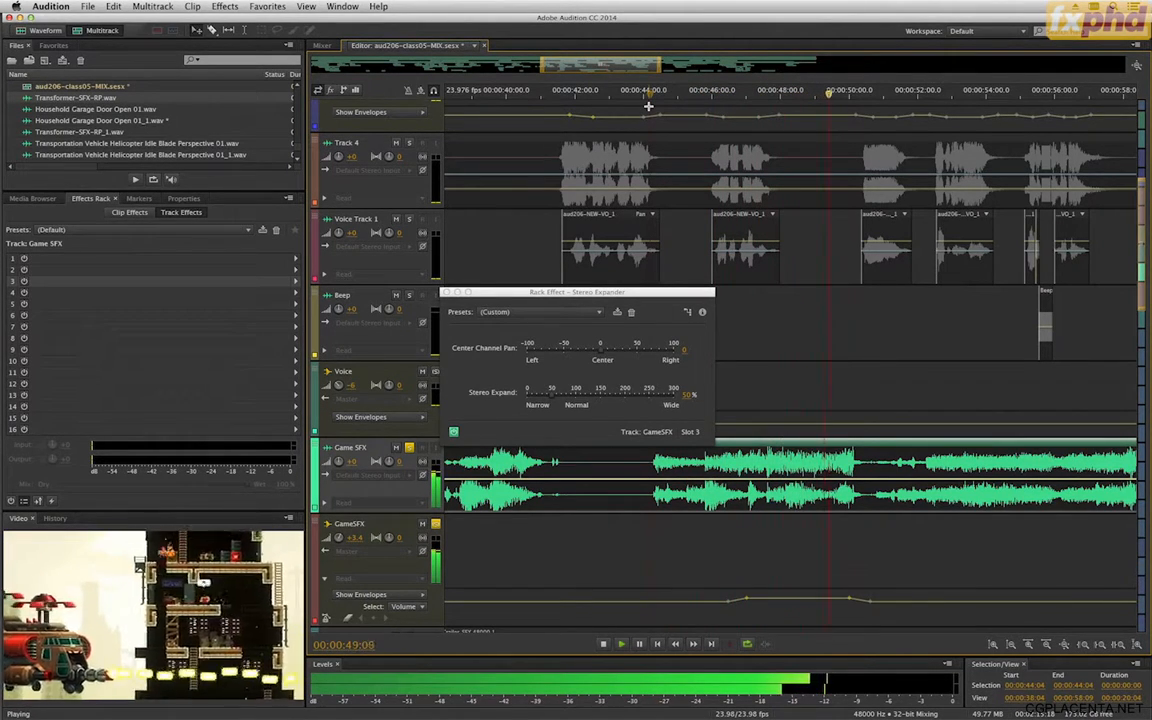
key("space")
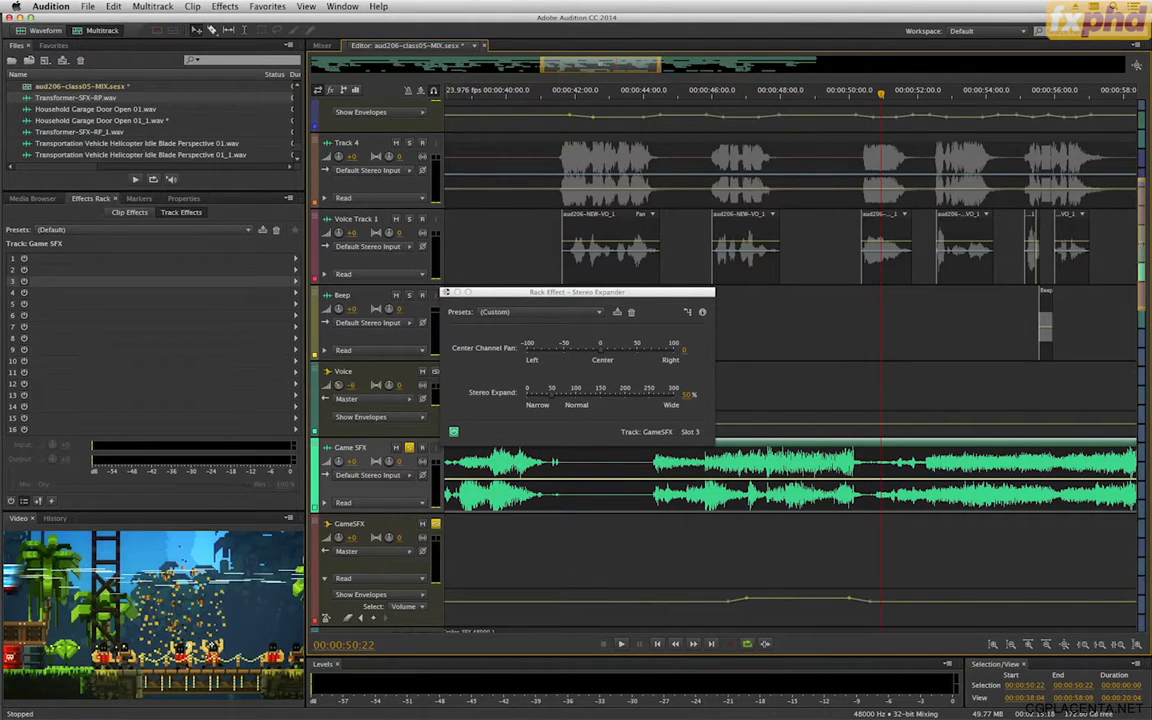
left_click(447, 292)
Display the Stereo Expander's Stereo Expander envelope on the GameSFX bus.
left_click(352, 524)
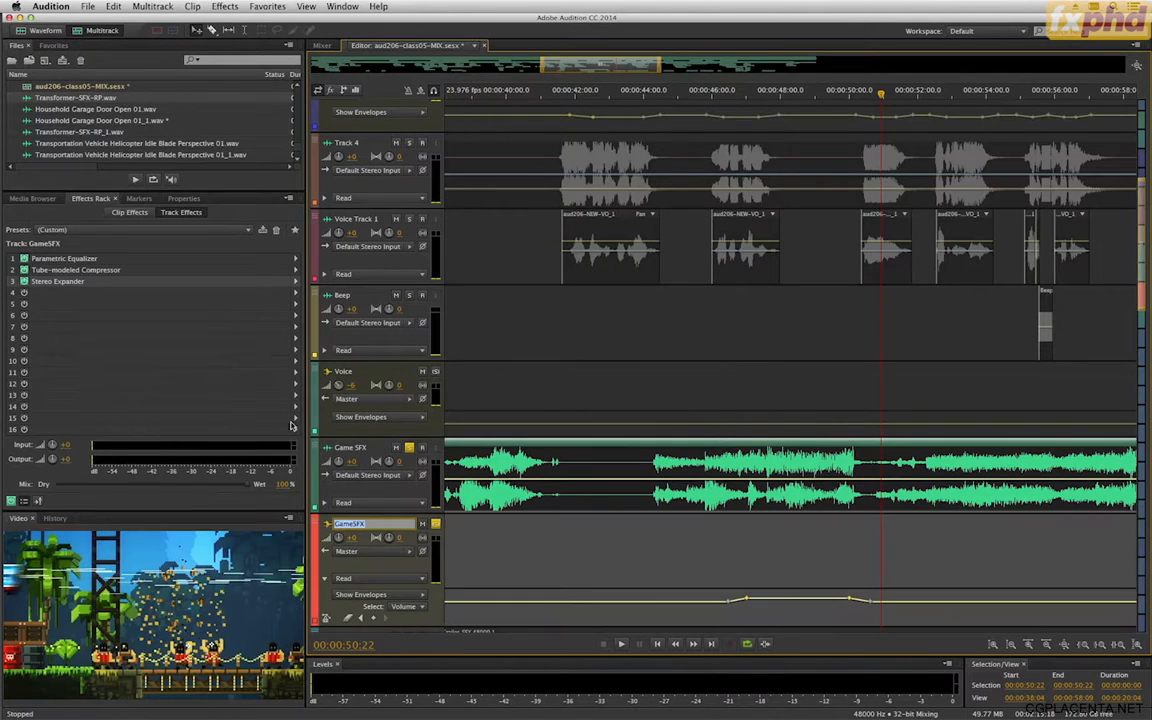
left_click(365, 596)
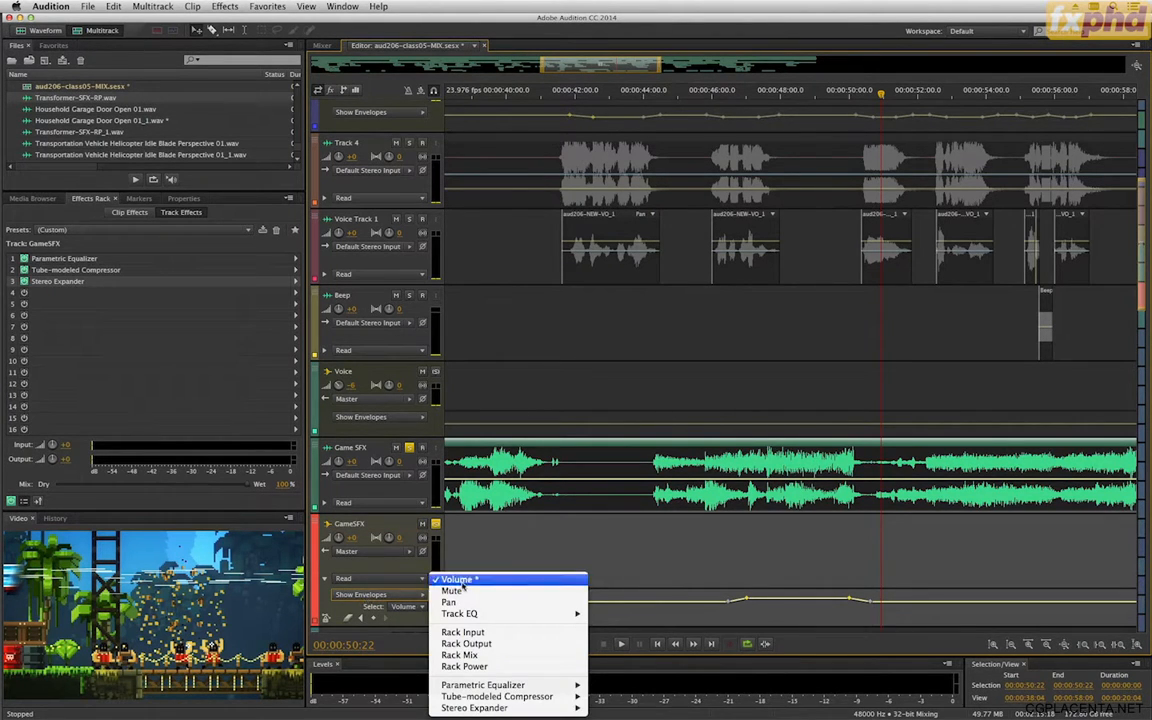
mouse_move(575, 708)
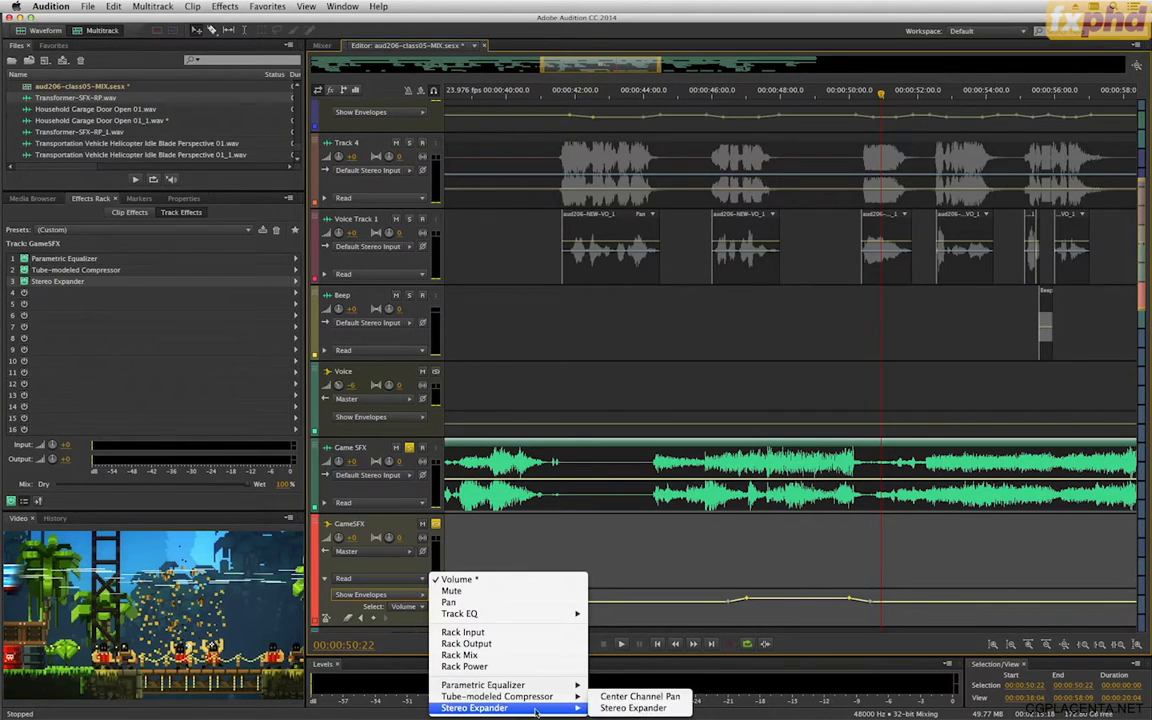
left_click(610, 708)
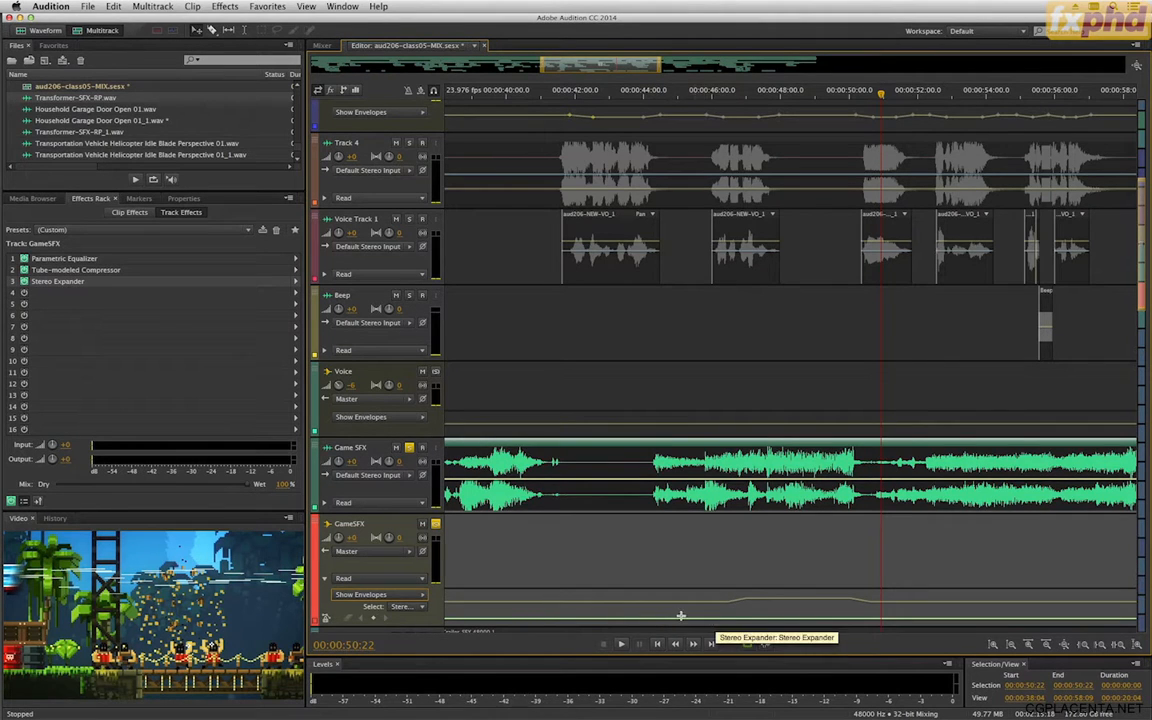
Add four stereo-expansion keyframes to the GameSFX bus between about 00:00:43 and 00:00:51, raising the outer two so the middle section stays narrower.
left_click(626, 618)
left_click(656, 618)
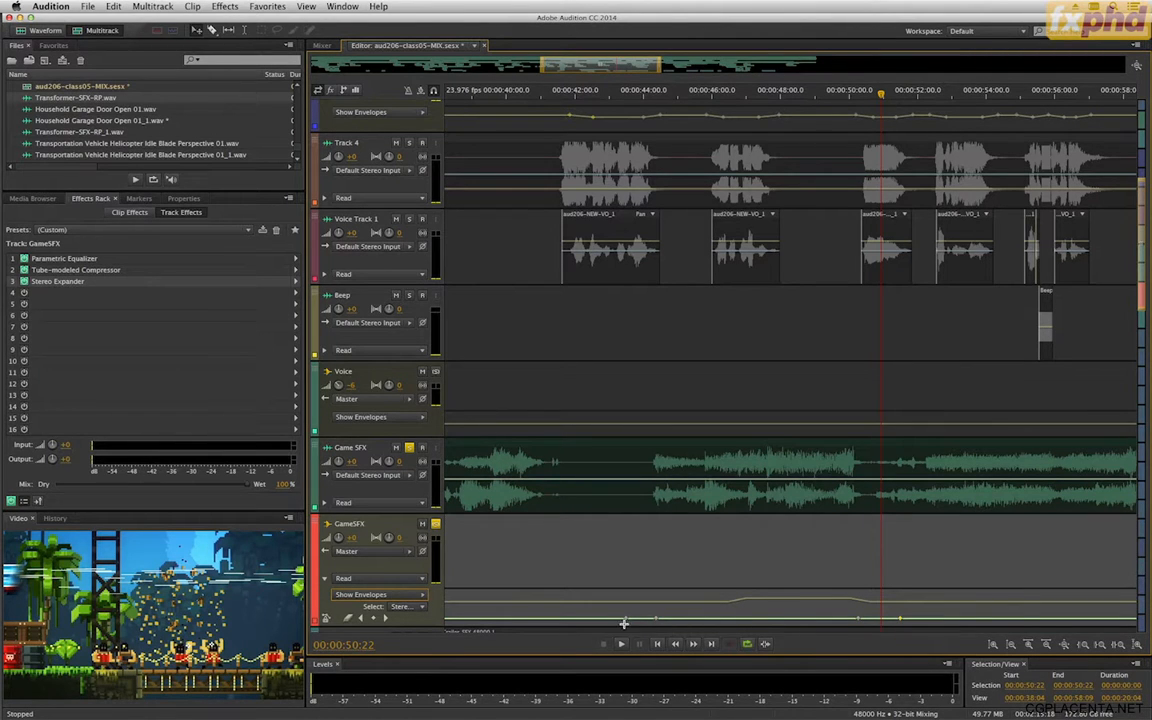
left_click_drag(627, 621, 626, 616)
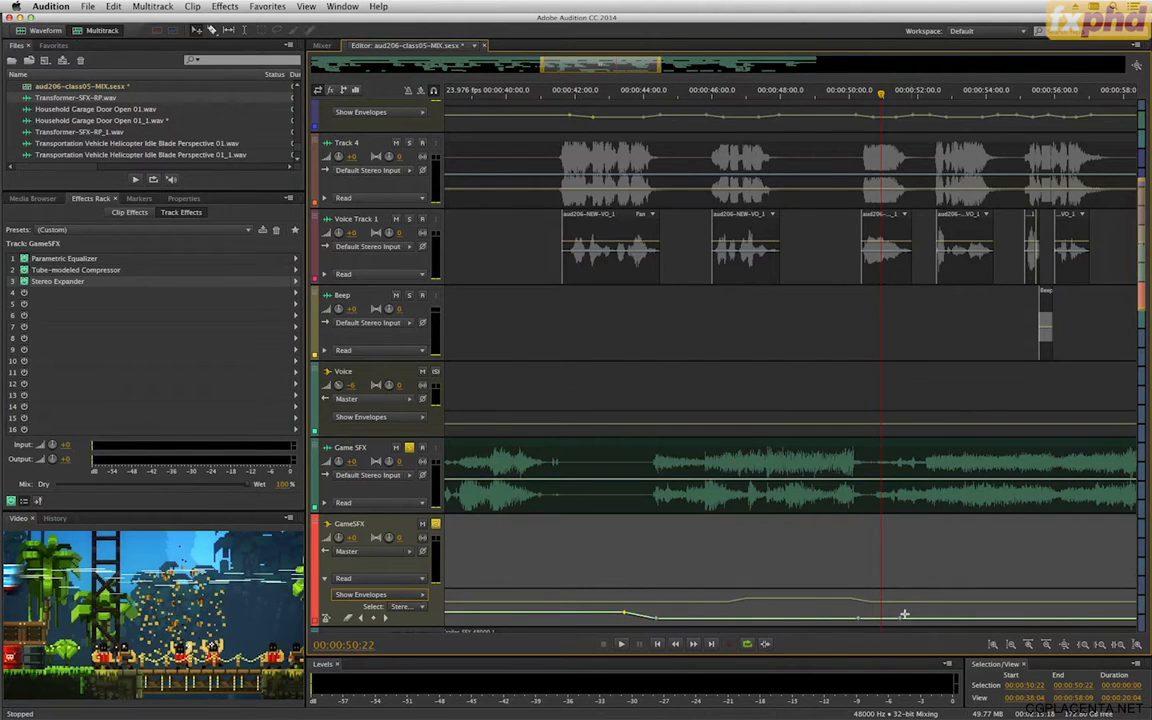
left_click_drag(901, 621, 897, 614)
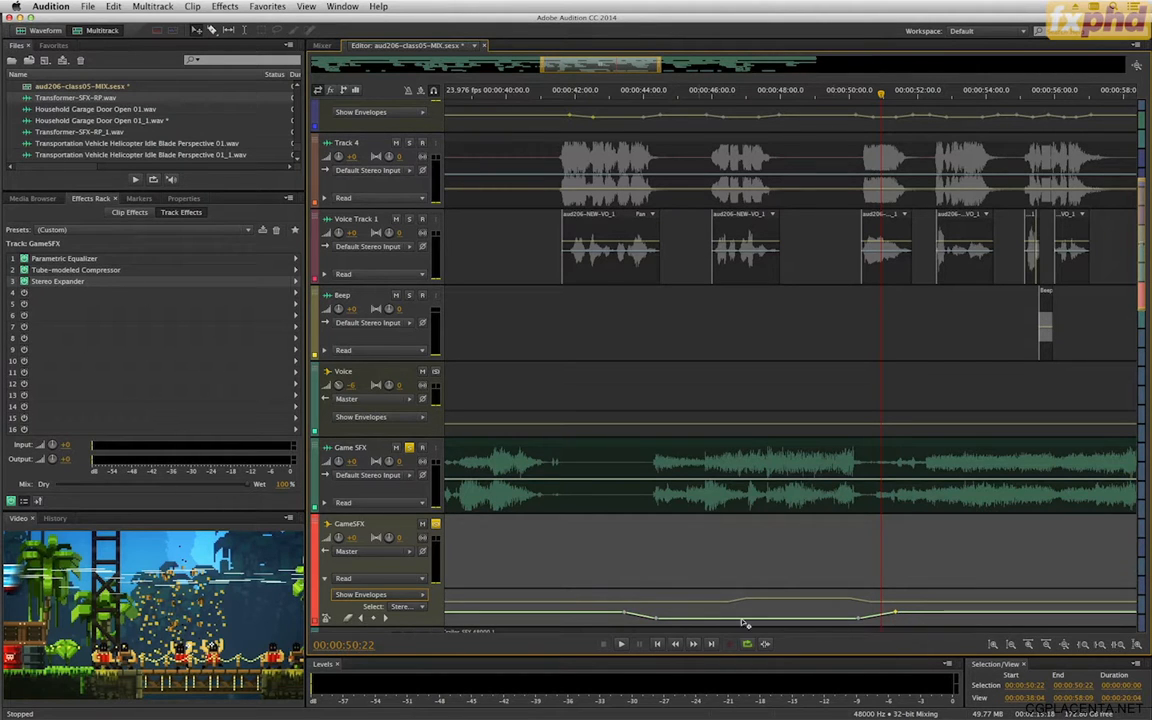